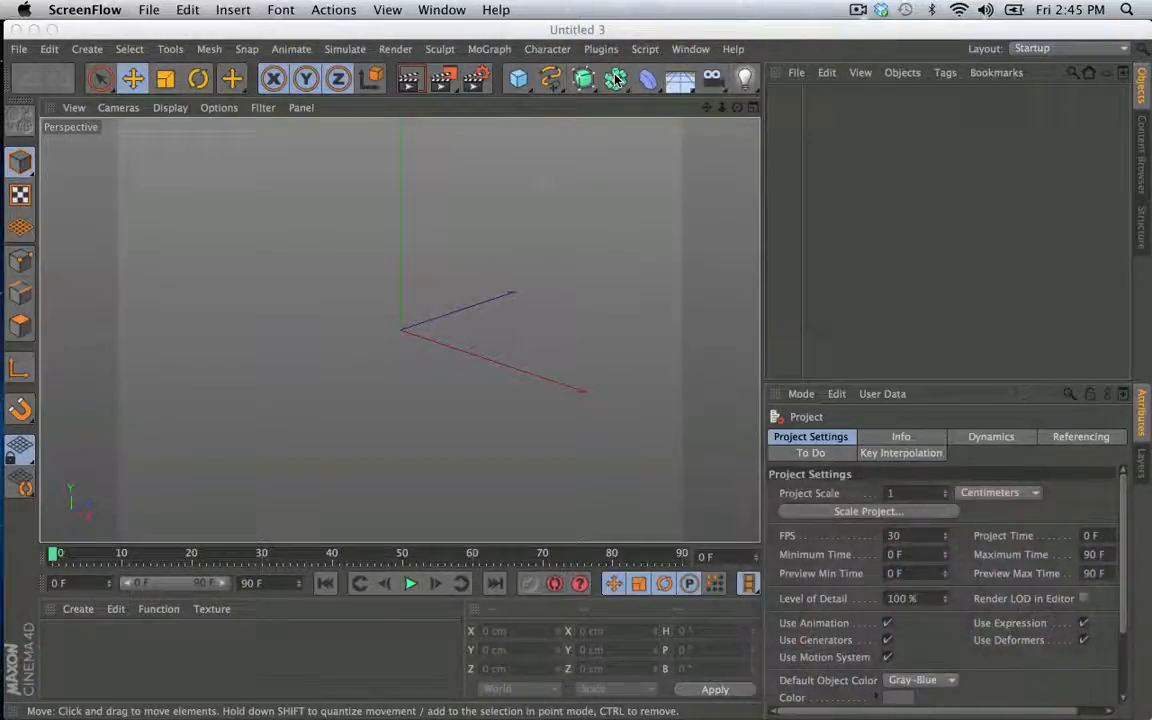
- Add a pyramid oriented along +Z and set its second size value to 1000 cm
{"action": "left_click", "coordinate": [518, 79]}
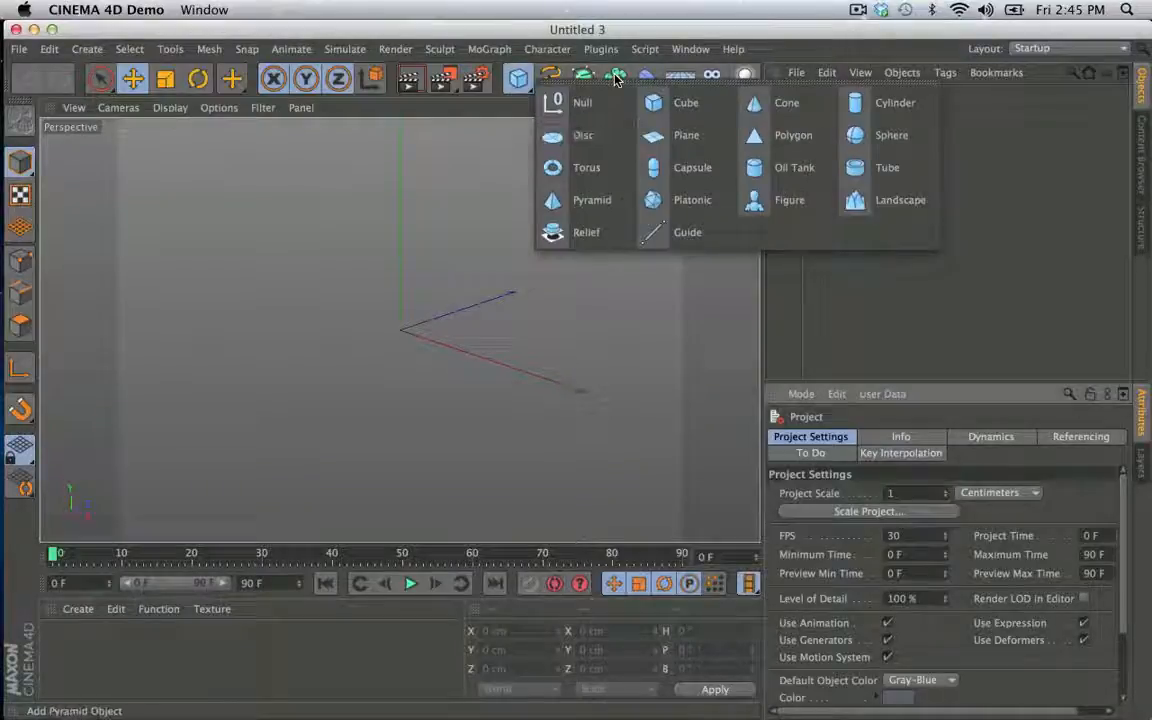
{"action": "left_click", "coordinate": [592, 200]}
{"action": "left_click", "coordinate": [945, 513]}
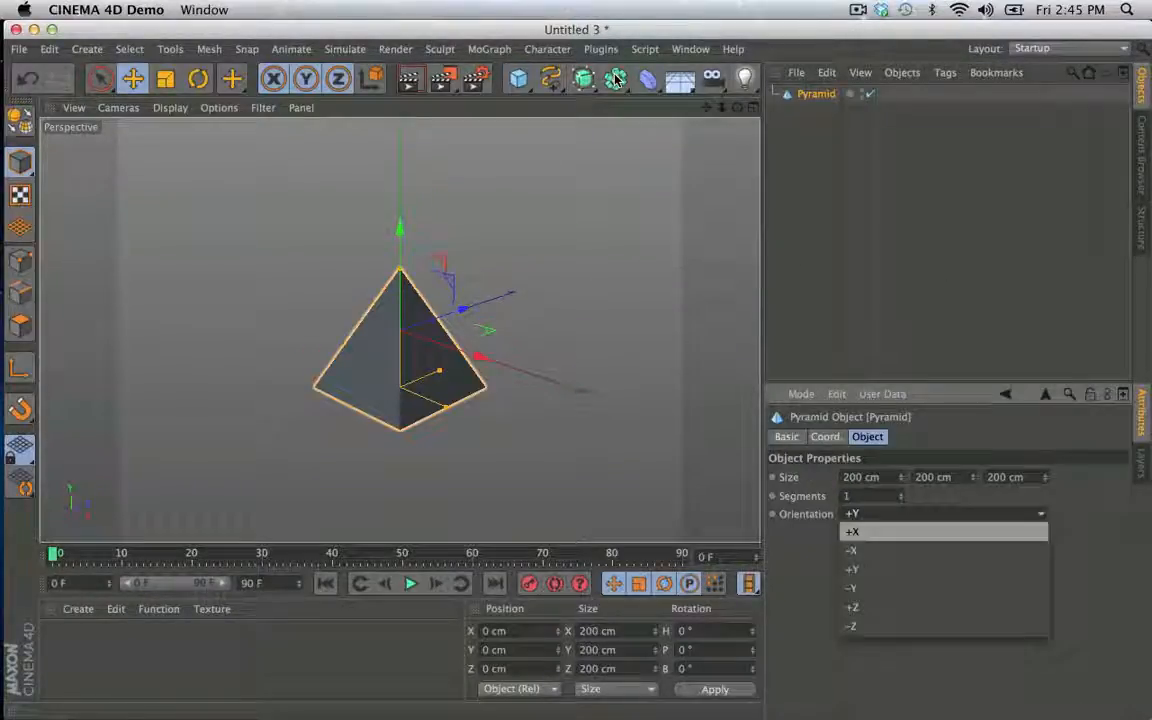
{"action": "left_click", "coordinate": [860, 588]}
{"action": "left_click", "coordinate": [935, 477]}
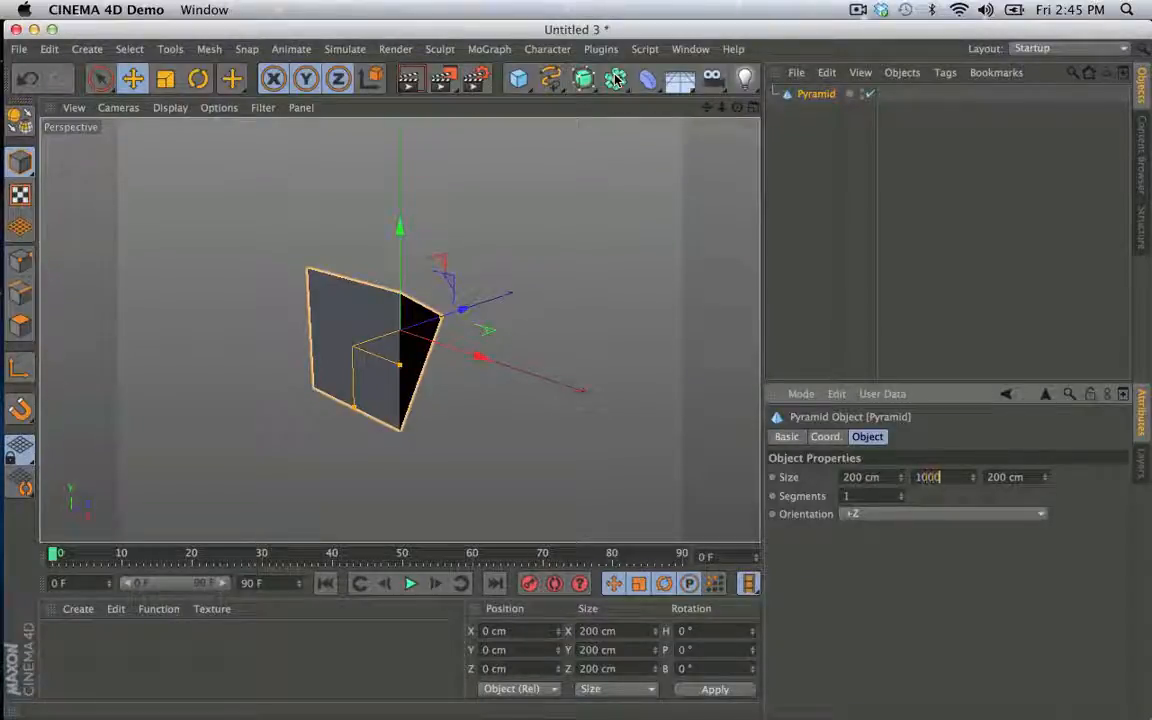
{"action": "key", "text": "Return"}
- Give the pyramid a Rigid Body simulation tag
{"action": "mouse_move", "coordinate": [401, 329]}
{"action": "left_mouse_down", "text": "alt"}
{"action": "mouse_move", "coordinate": [300, 325]}
{"action": "mouse_move", "coordinate": [290, 345]}
{"action": "left_mouse_up", "text": "alt"}
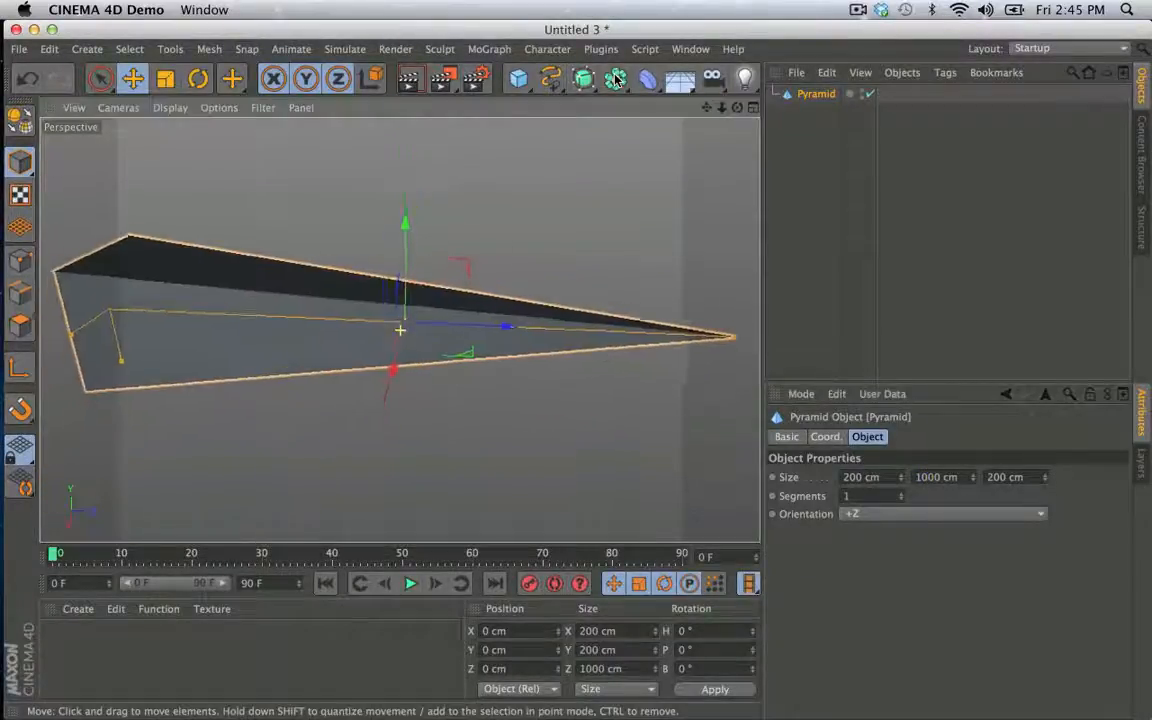
{"action": "scroll", "coordinate": [480, 264], "scroll_direction": "down", "scroll_amount": 10}
{"action": "middle_click_drag", "start_coordinate": [401, 329], "coordinate": [363, 286], "text": "alt"}
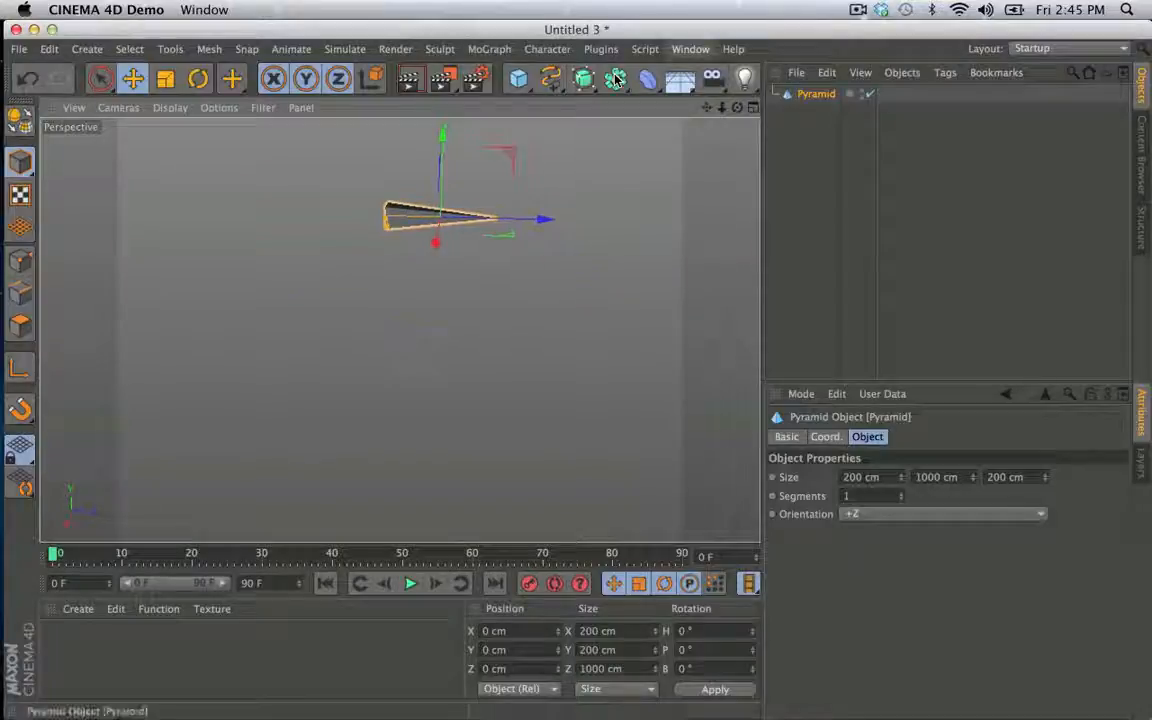
{"action": "right_click", "coordinate": [814, 94]}
{"action": "mouse_move", "coordinate": [877, 84]}
{"action": "mouse_move", "coordinate": [875, 216]}
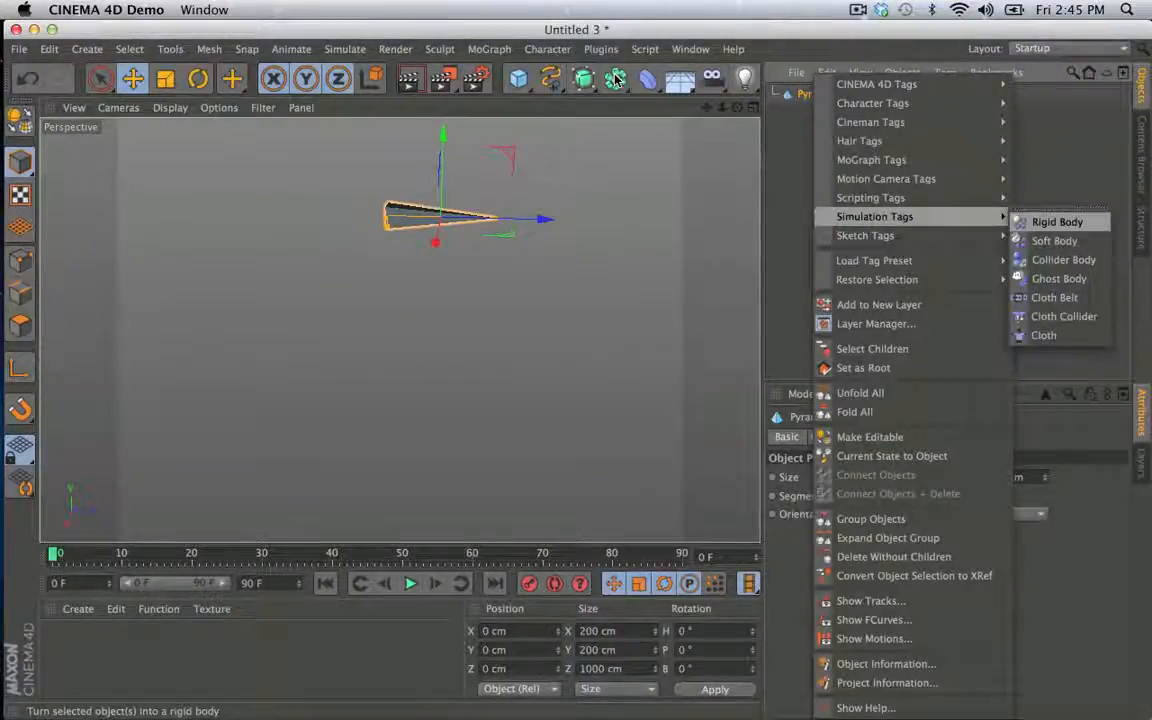
{"action": "left_click", "coordinate": [1057, 222]}
- Preview the pyramid's fall, set the dynamics tag's aerodynamic Lift to 100 %, and return to the first frame
{"action": "left_click", "coordinate": [410, 583]}
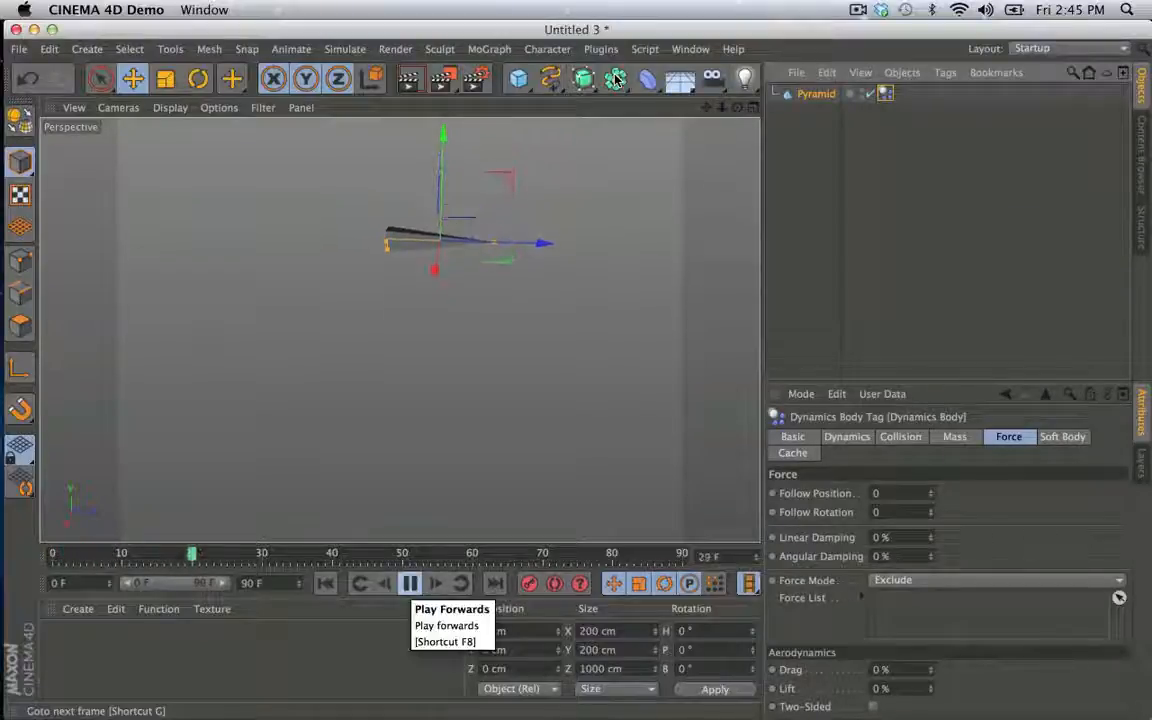
{"action": "left_click", "coordinate": [410, 583]}
{"action": "left_click", "coordinate": [325, 583]}
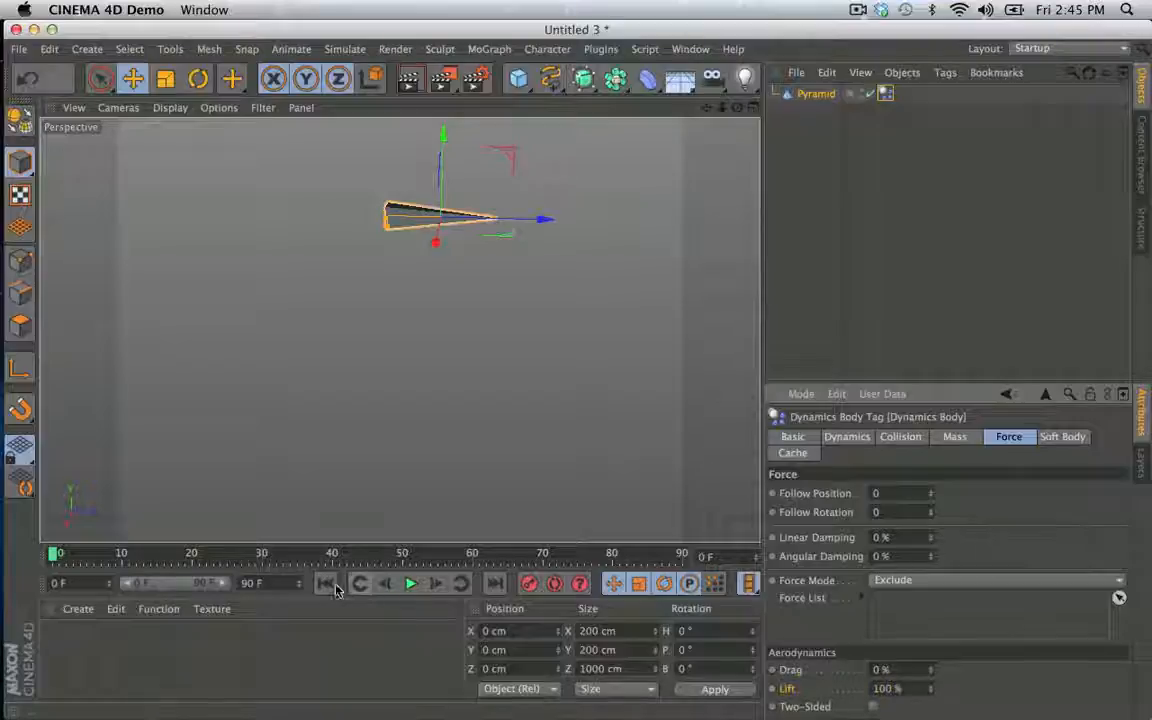
- Extend the timeline to 900 frames and preview the pyramid's fall with lift applied, returning to the first frame
{"action": "left_click", "coordinate": [409, 585]}
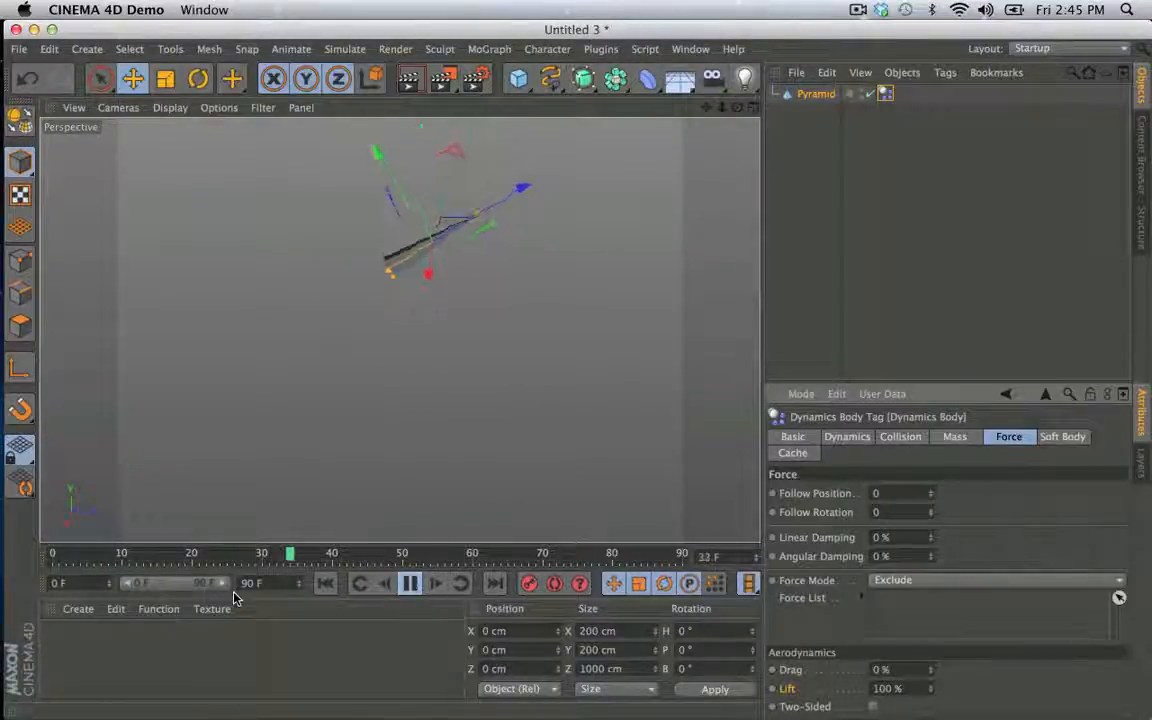
{"action": "key", "text": "Return"}
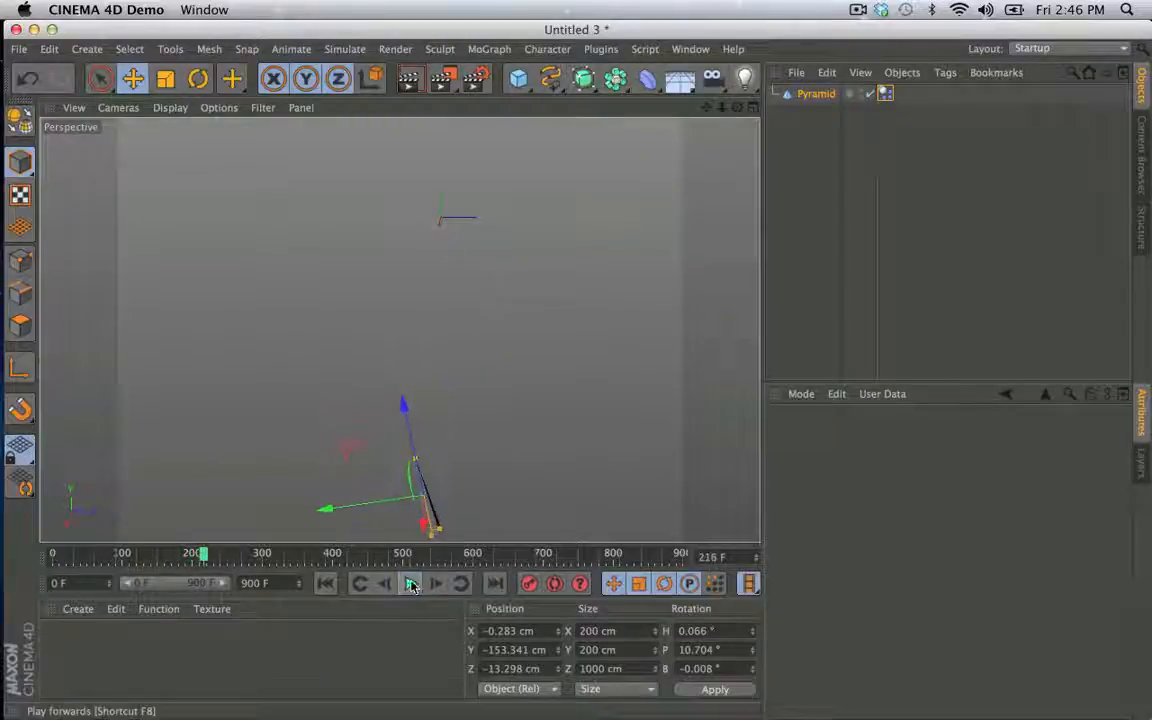
{"action": "left_click", "coordinate": [411, 584]}
{"action": "left_click", "coordinate": [326, 583]}
- Maximize the Right view and play the pyramid's falling simulation several times, returning to the first frame after each run
{"action": "middle_click", "coordinate": [461, 345]}
{"action": "middle_click", "coordinate": [368, 427]}
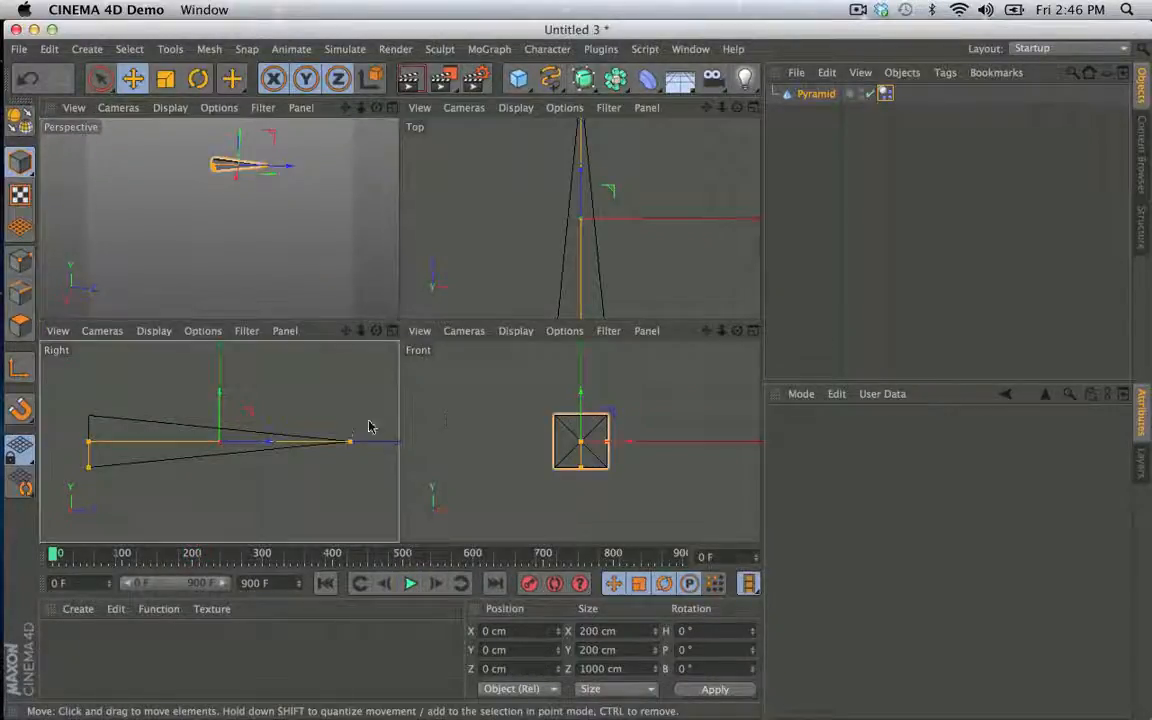
{"action": "right_click_drag", "start_coordinate": [550, 332], "coordinate": [419, 412], "text": "alt"}
{"action": "middle_click_drag", "start_coordinate": [458, 410], "coordinate": [425, 250], "text": "alt"}
{"action": "scroll", "coordinate": [424, 251], "scroll_direction": "down", "scroll_amount": 2}
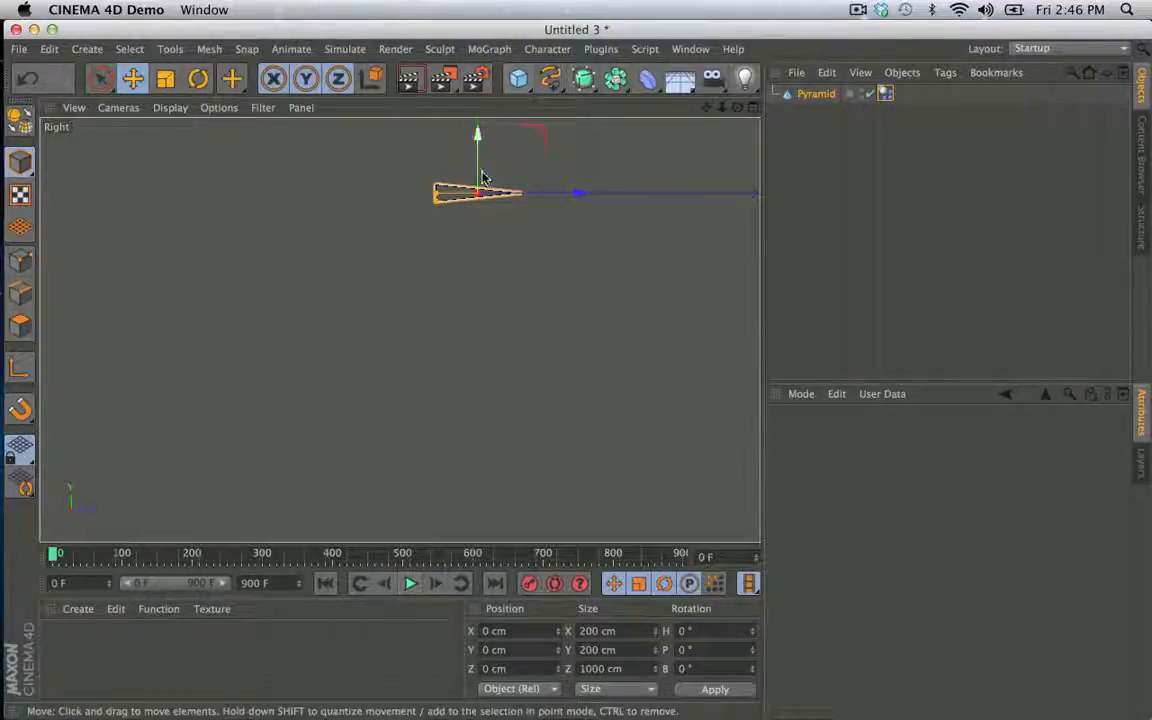
{"action": "left_click", "coordinate": [410, 583]}
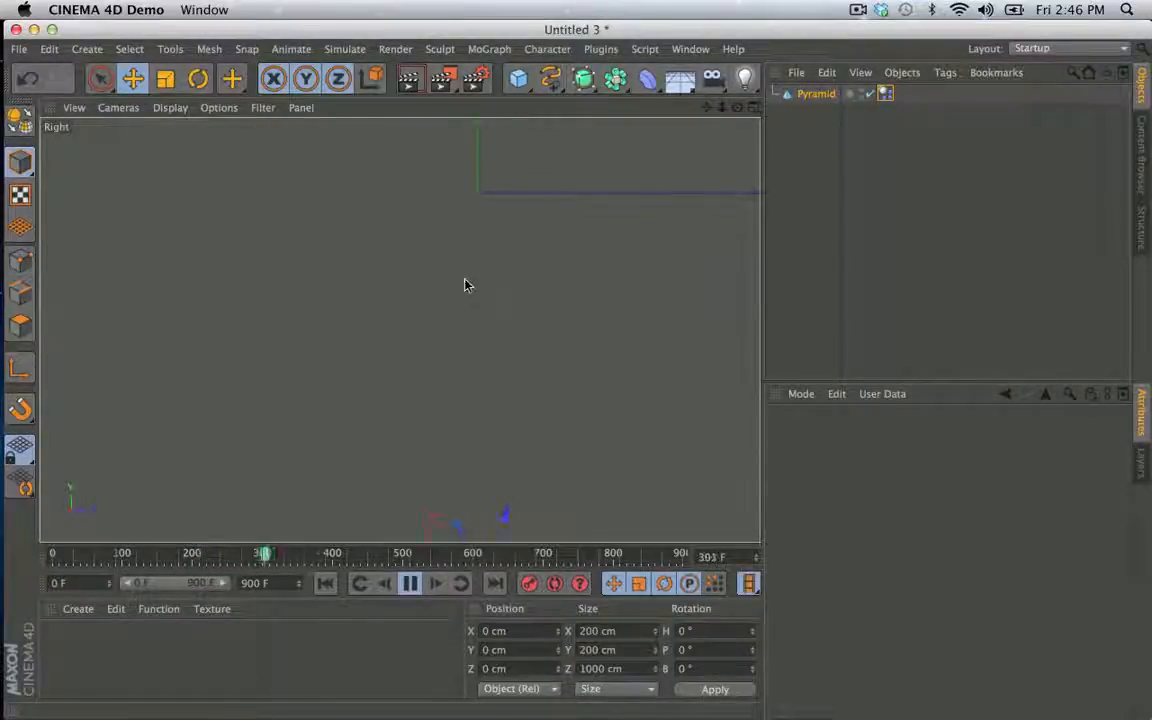
{"action": "left_click", "coordinate": [325, 583]}
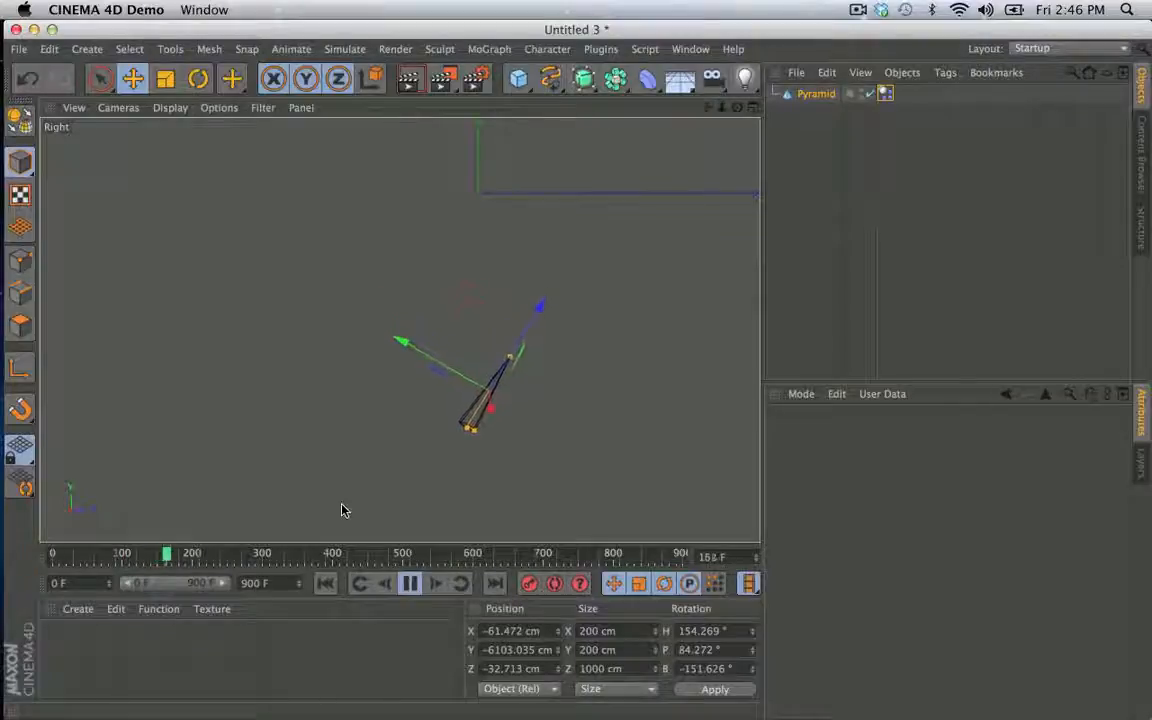
{"action": "left_click", "coordinate": [412, 585]}
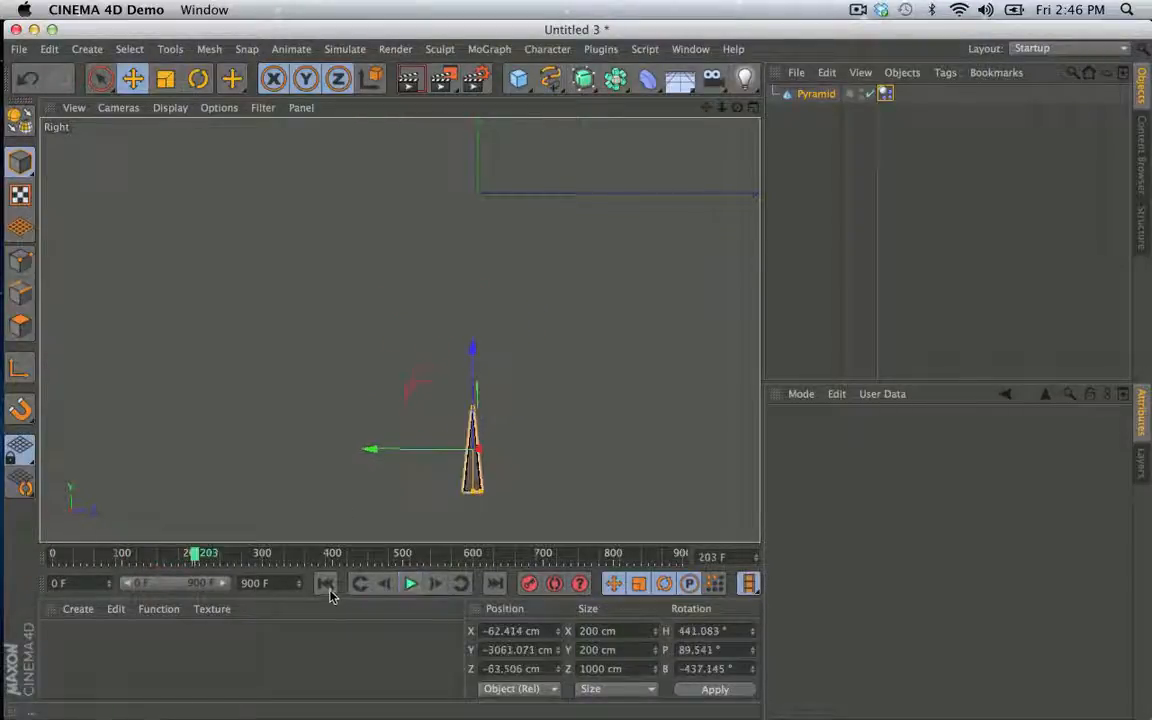
{"action": "left_click", "coordinate": [326, 584]}
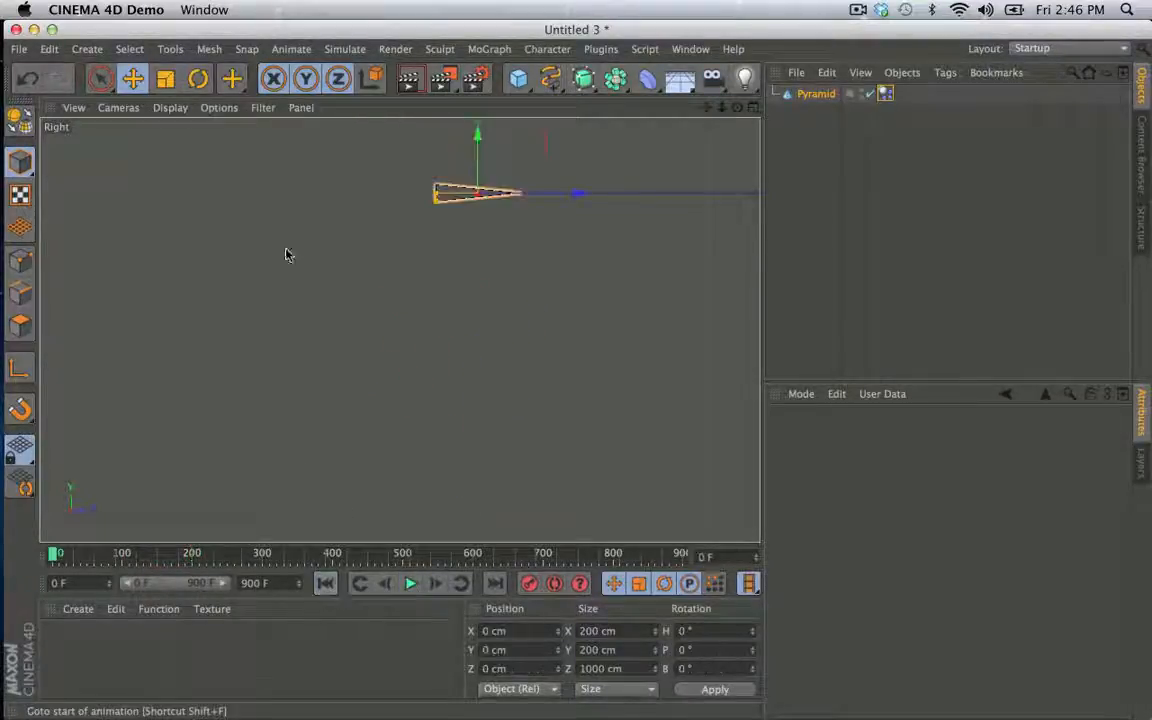
{"action": "left_click", "coordinate": [410, 583]}
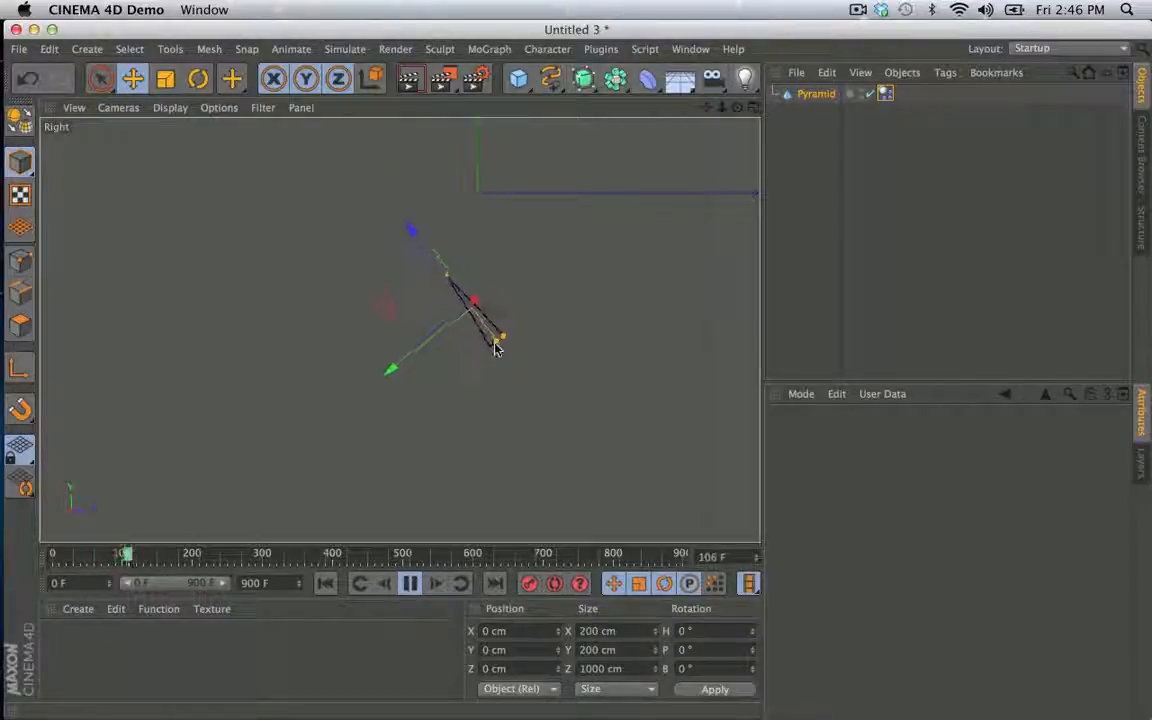
{"action": "left_click", "coordinate": [410, 583]}
{"action": "left_click", "coordinate": [325, 583]}
- Enable a custom center of mass on the pyramid's dynamics tag and set its Z value to 500 cm
{"action": "left_click", "coordinate": [886, 94]}
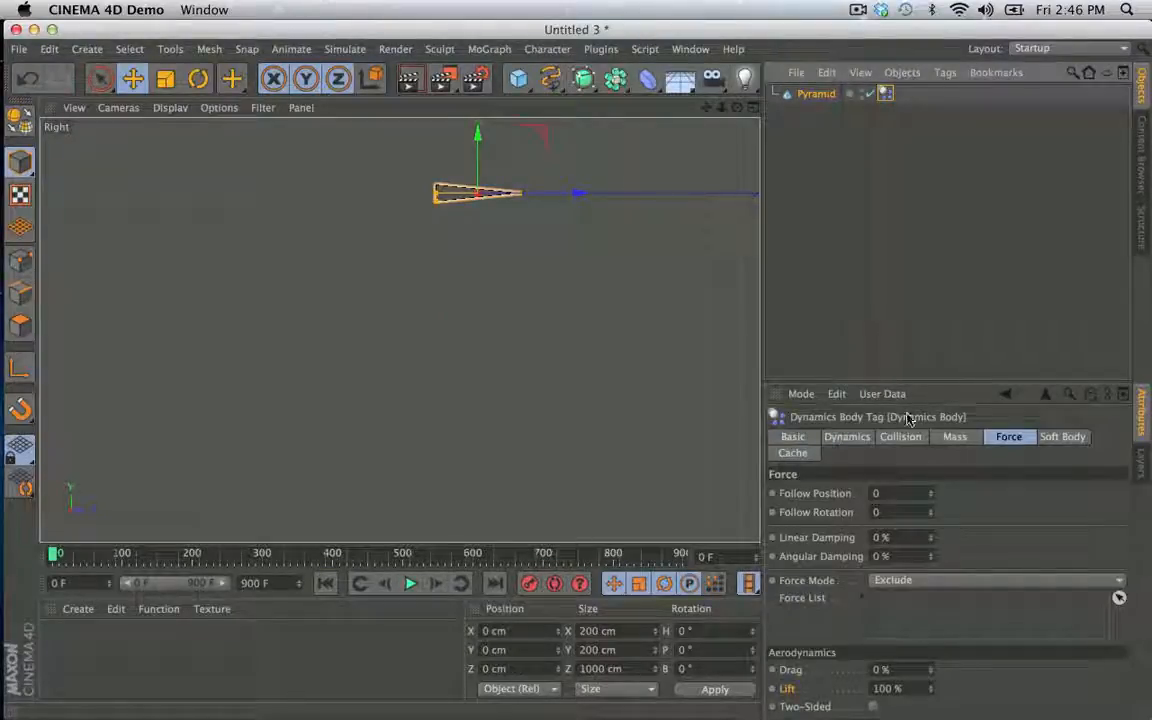
{"action": "left_click", "coordinate": [953, 437]}
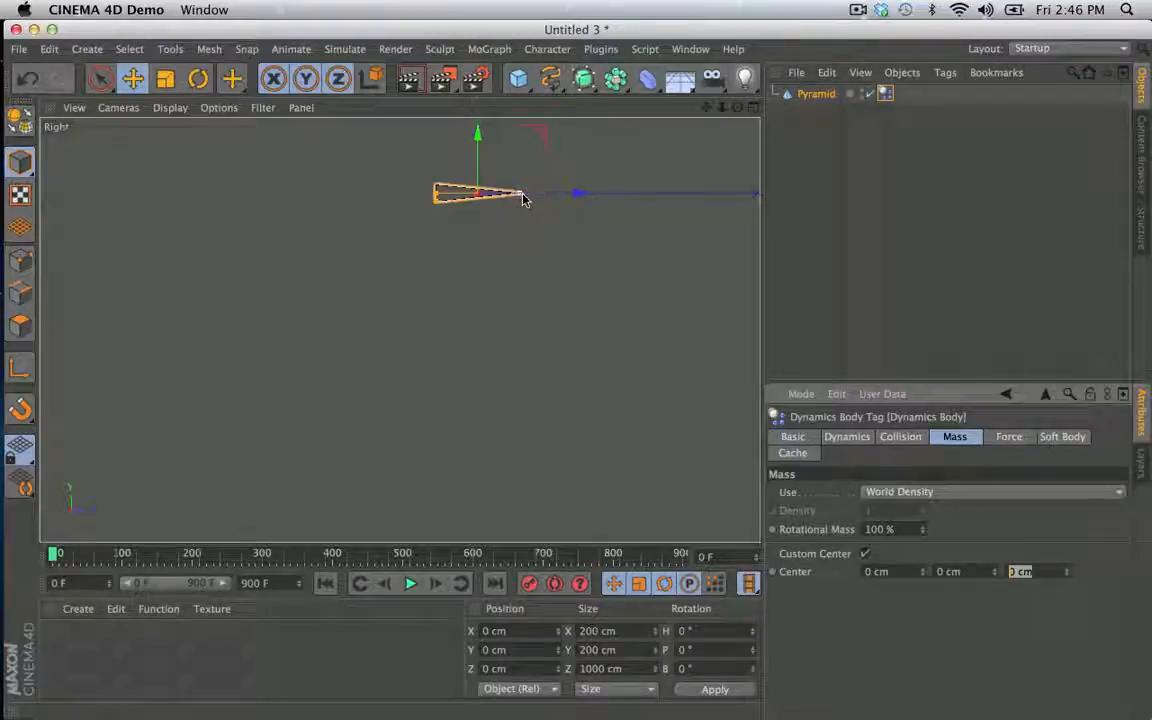
{"action": "type", "text": "500"}
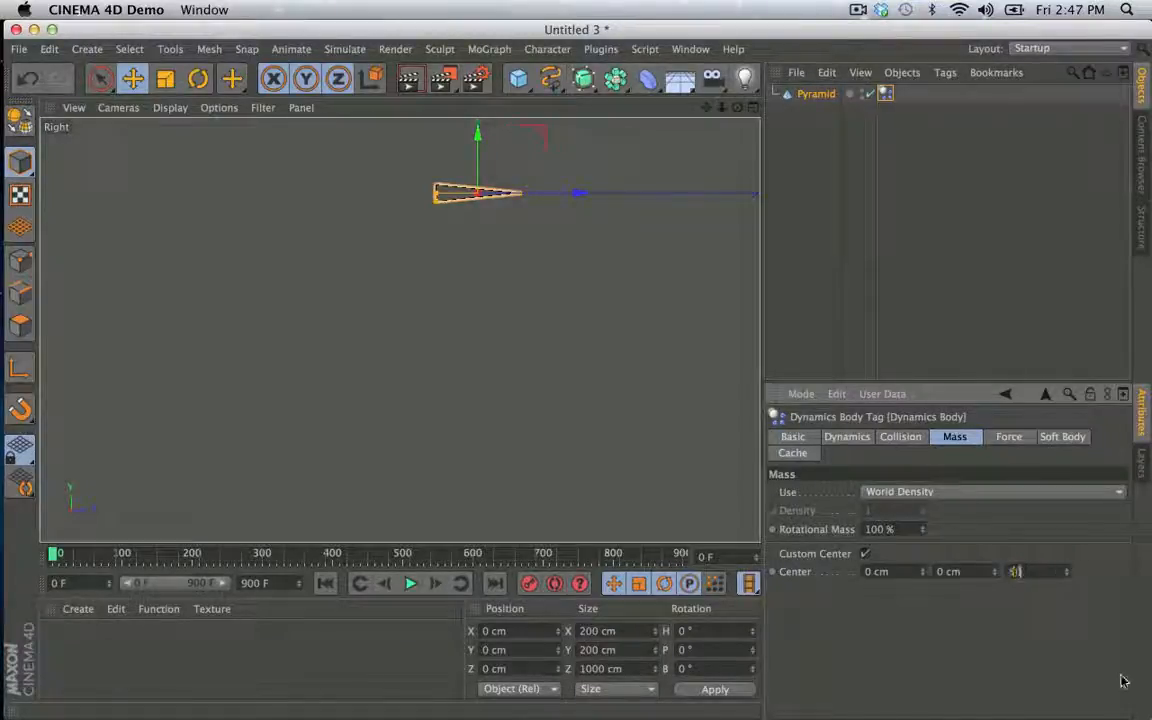
{"action": "key", "text": "Return"}
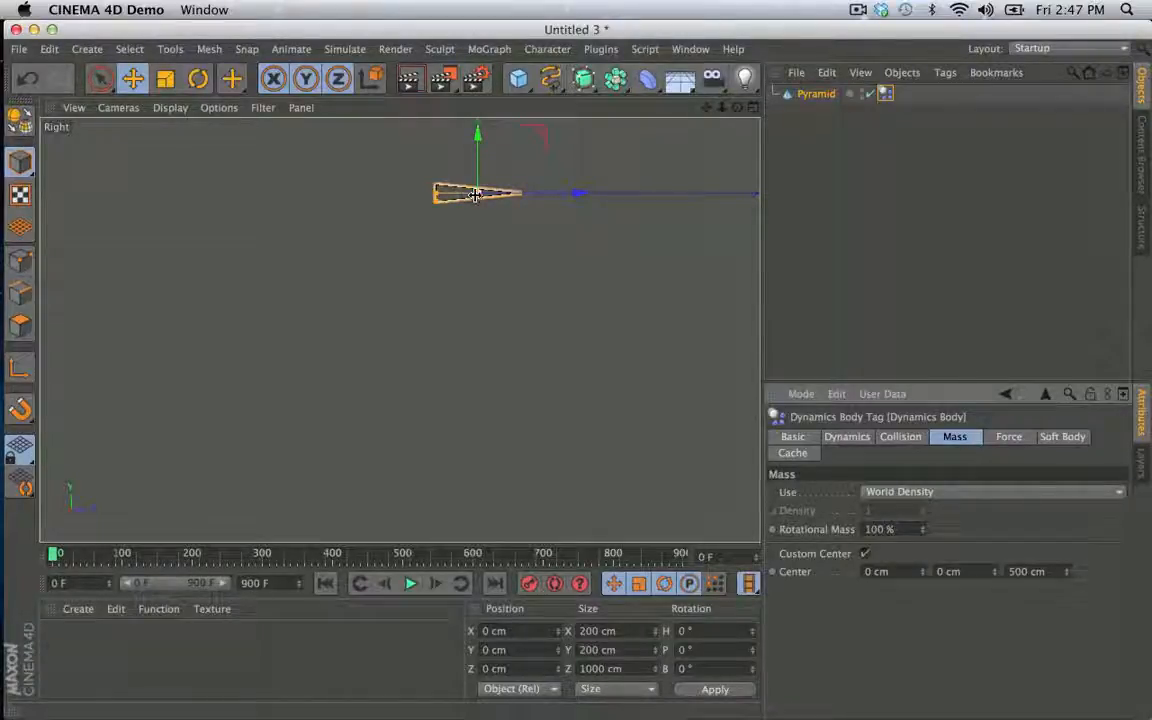
- Play the simulation to check how the pyramid falls with its center of mass at the tip
{"action": "left_click", "coordinate": [410, 583]}
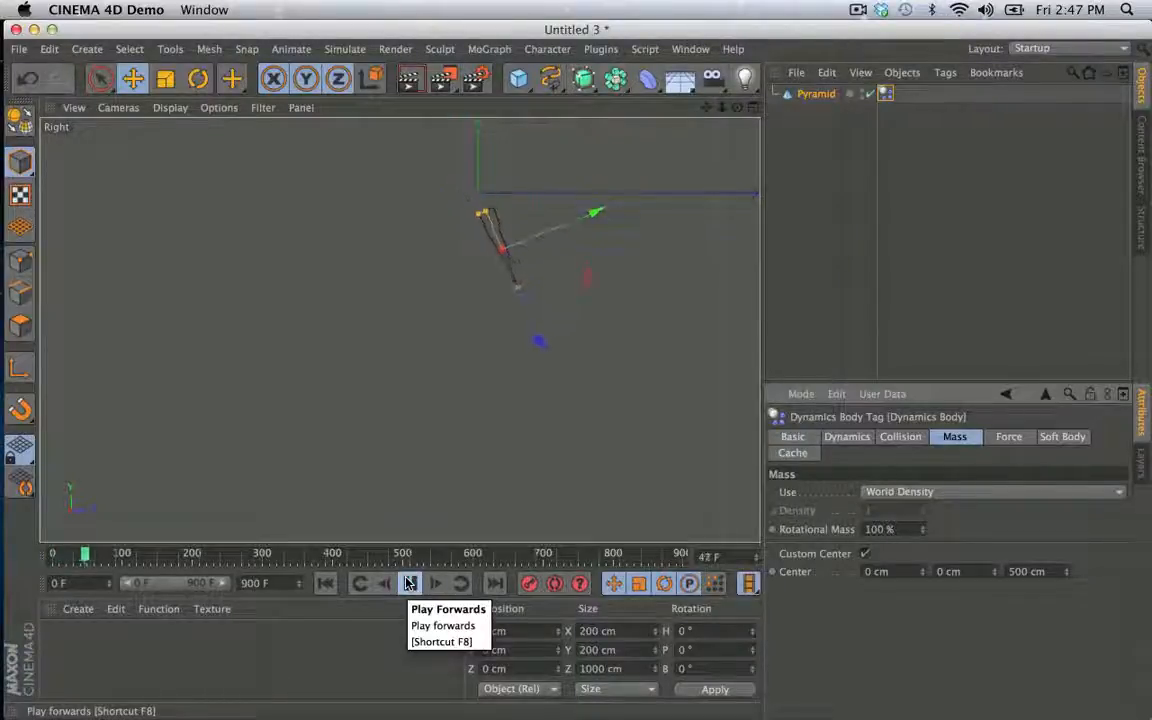
{"action": "left_click", "coordinate": [409, 583]}
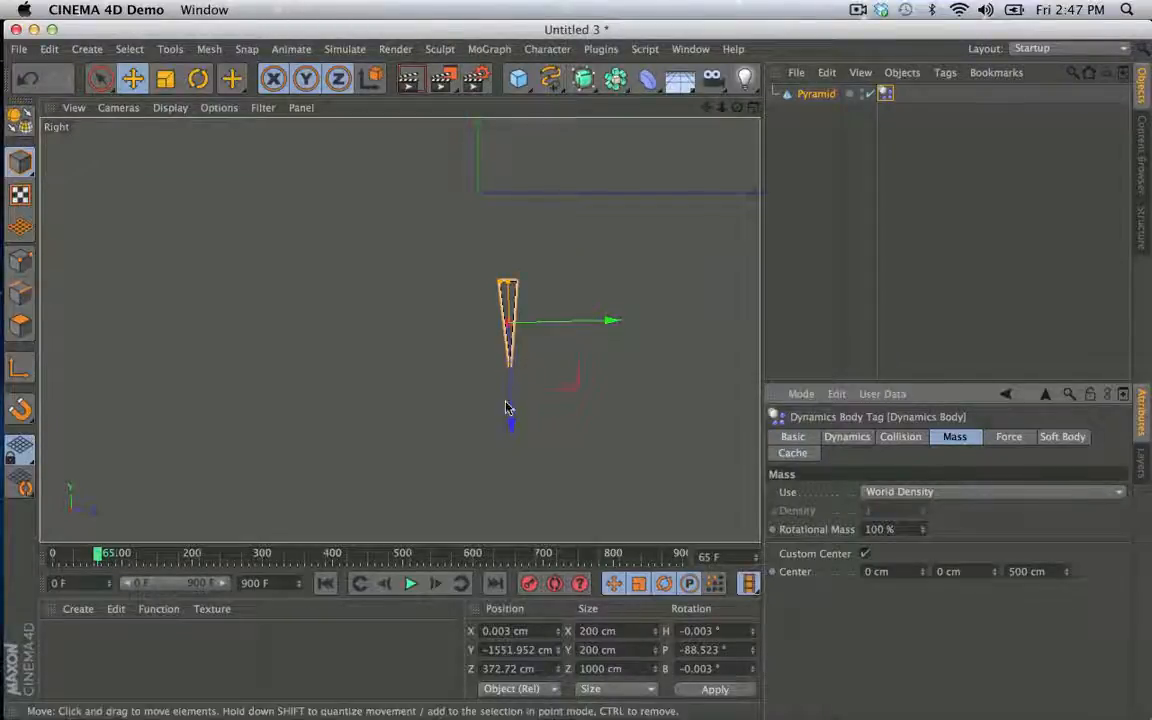
{"action": "left_click", "coordinate": [409, 584]}
- Set the custom center's Z value to -500 cm and play the fall from the first frame
{"action": "left_click", "coordinate": [331, 584]}
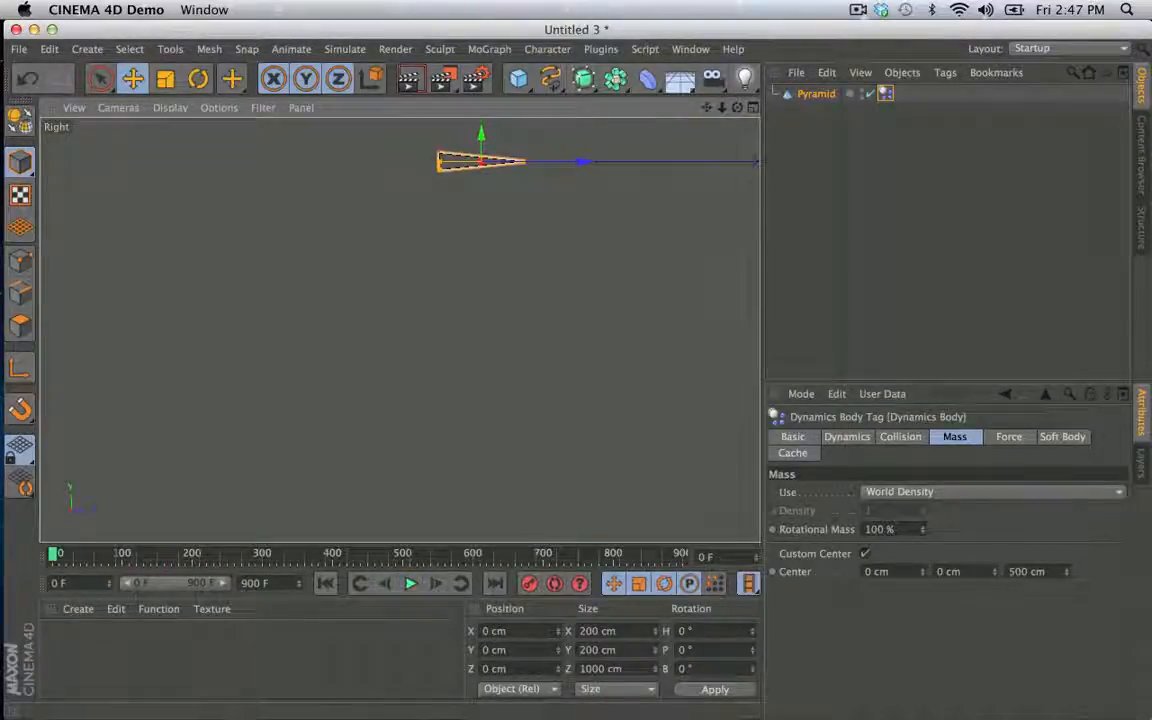
{"action": "left_click", "coordinate": [410, 584]}
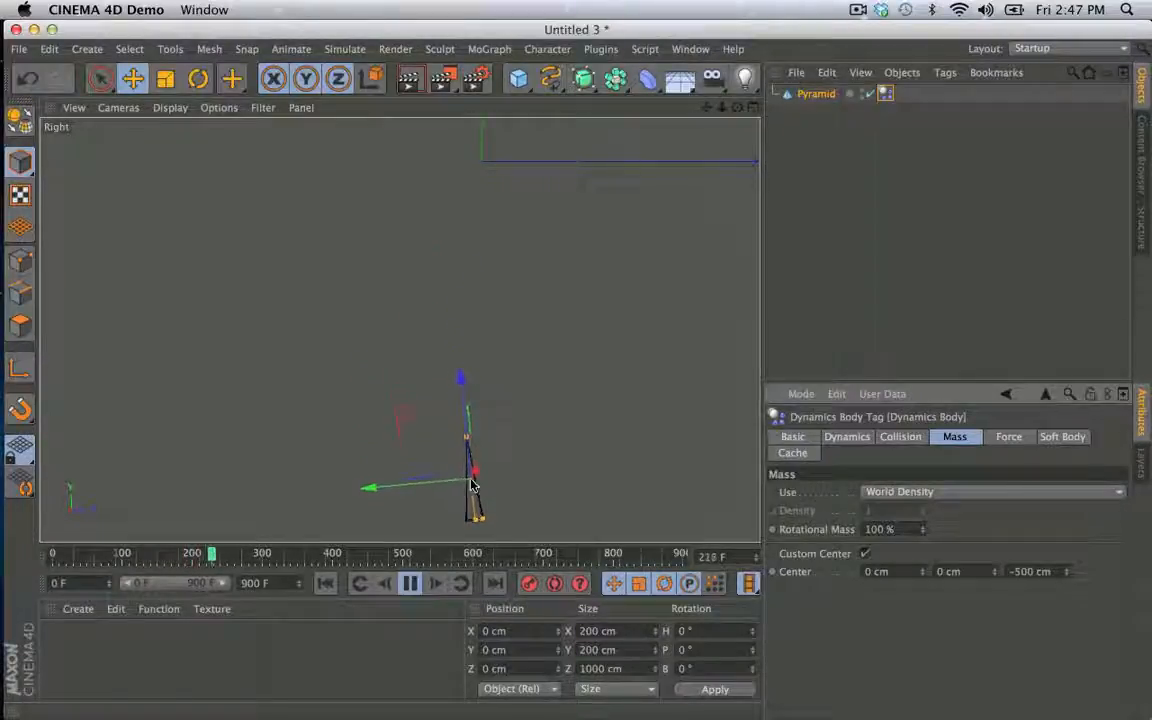
{"action": "left_click", "coordinate": [411, 584]}
- Set the custom center's Z value back to 500 cm and preview the fall again from the first frame
{"action": "left_click", "coordinate": [326, 585]}
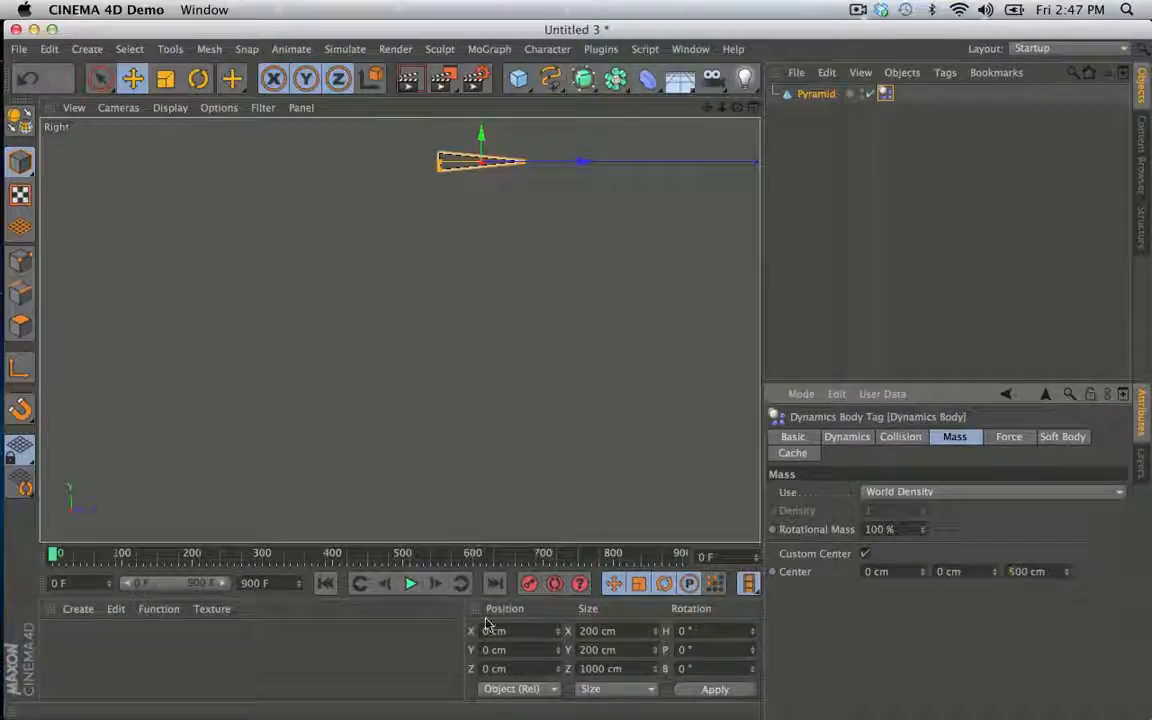
{"action": "left_click", "coordinate": [410, 584]}
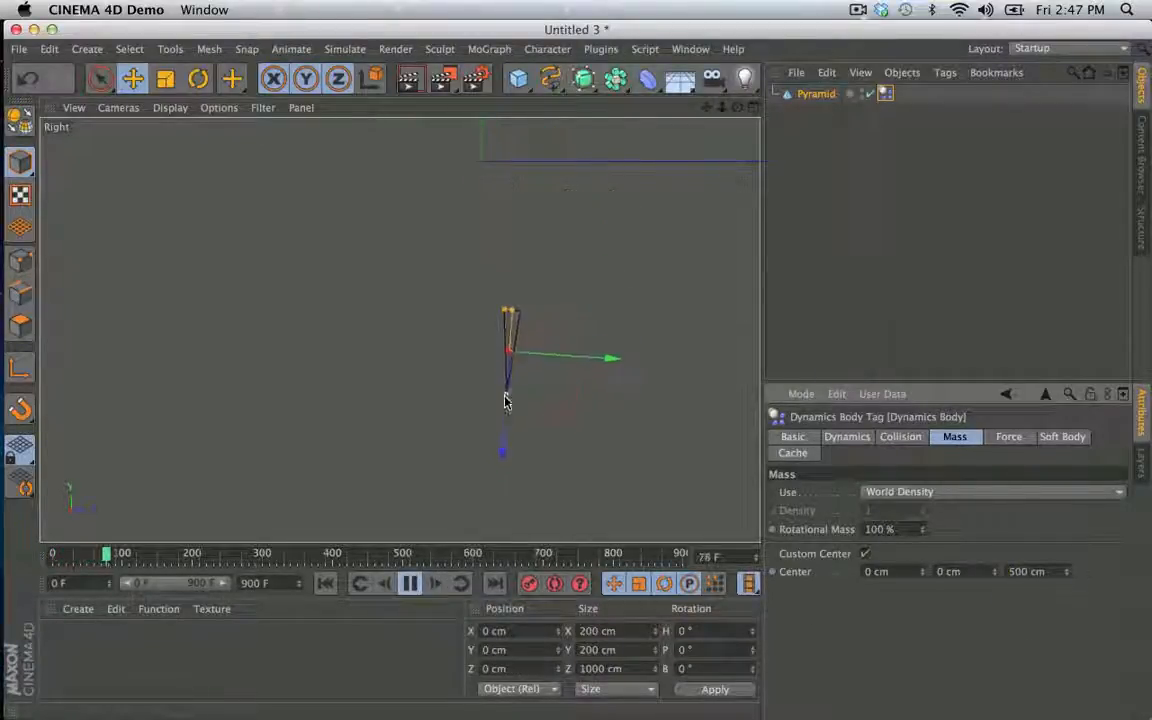
{"action": "left_click", "coordinate": [410, 584]}
{"action": "left_click", "coordinate": [325, 584]}
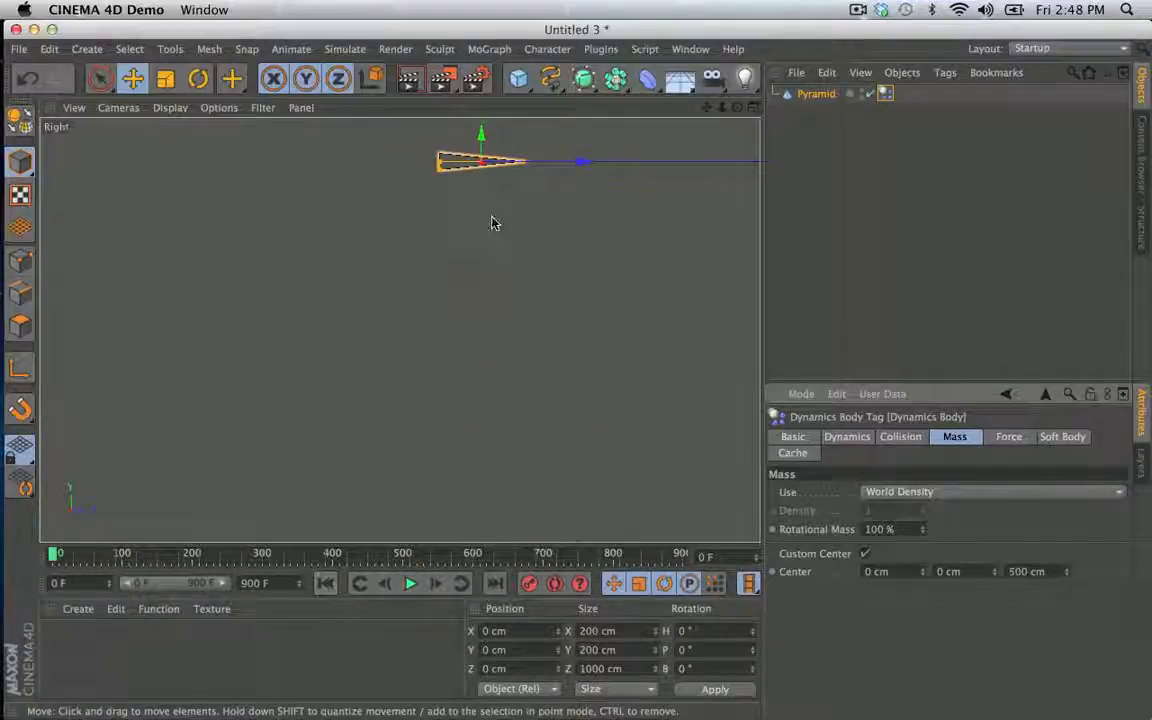
{"action": "left_click", "coordinate": [410, 584]}
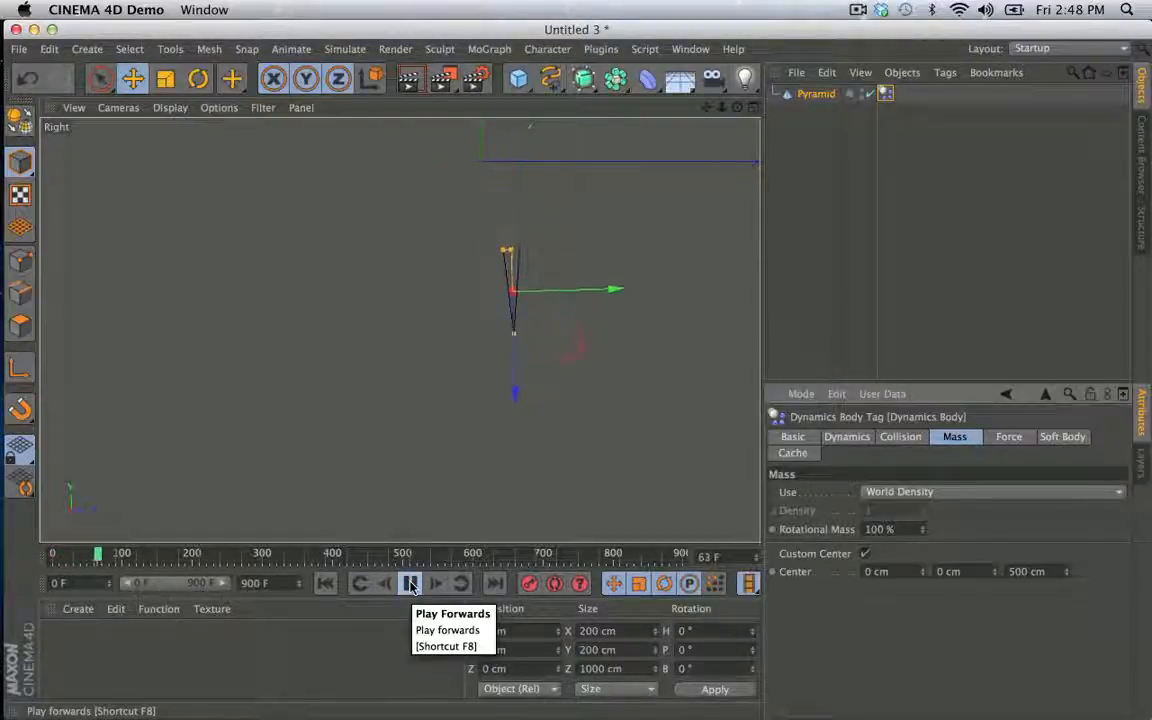
{"action": "left_click", "coordinate": [410, 584]}
{"action": "left_click", "coordinate": [325, 584]}
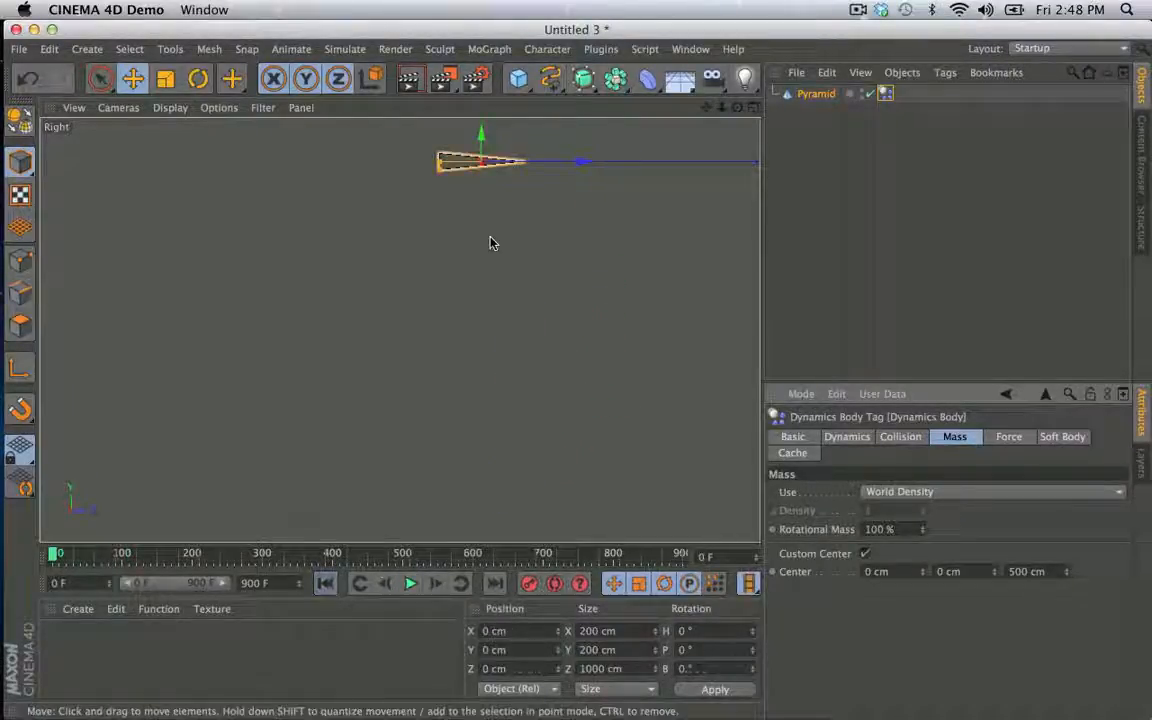
- Create a new project and add a cube to it
{"action": "key", "text": "super+n"}
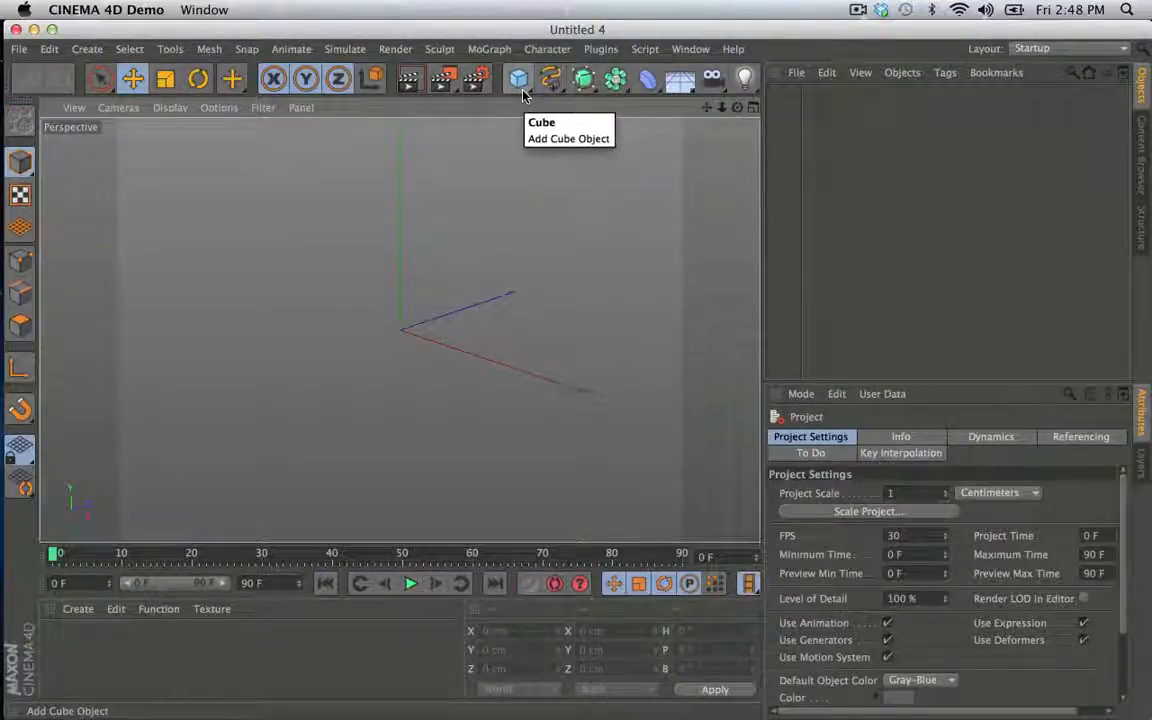
{"action": "left_click", "coordinate": [518, 80]}
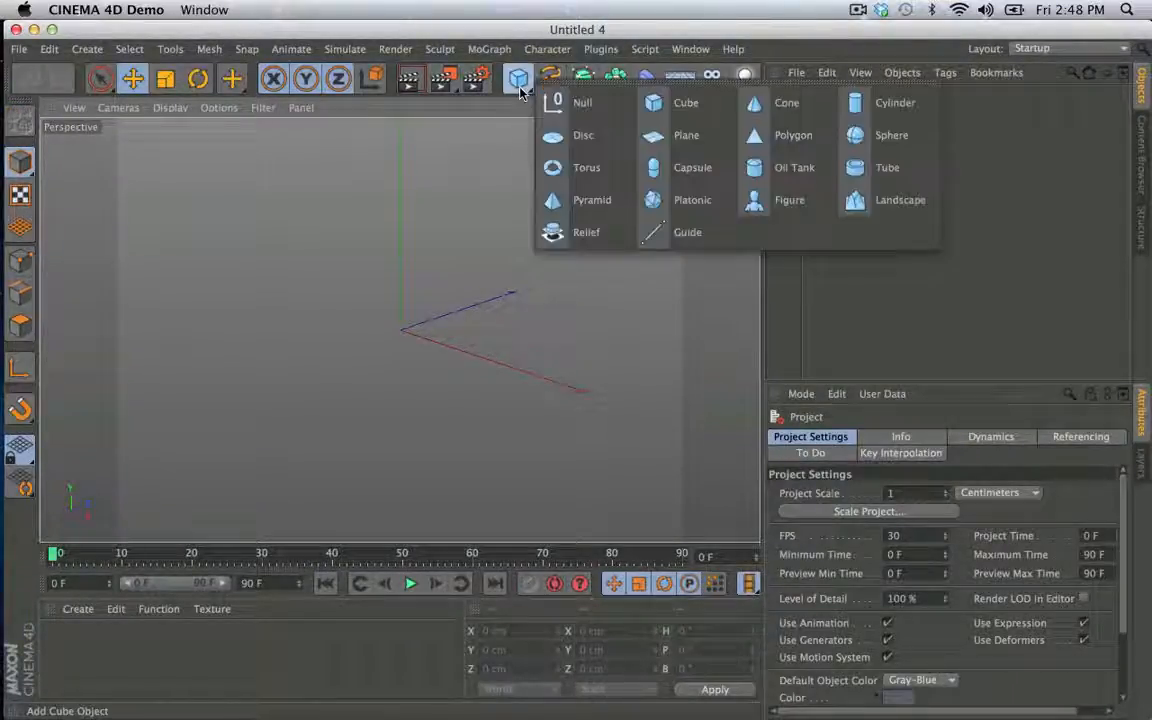
{"action": "left_click", "coordinate": [678, 113]}
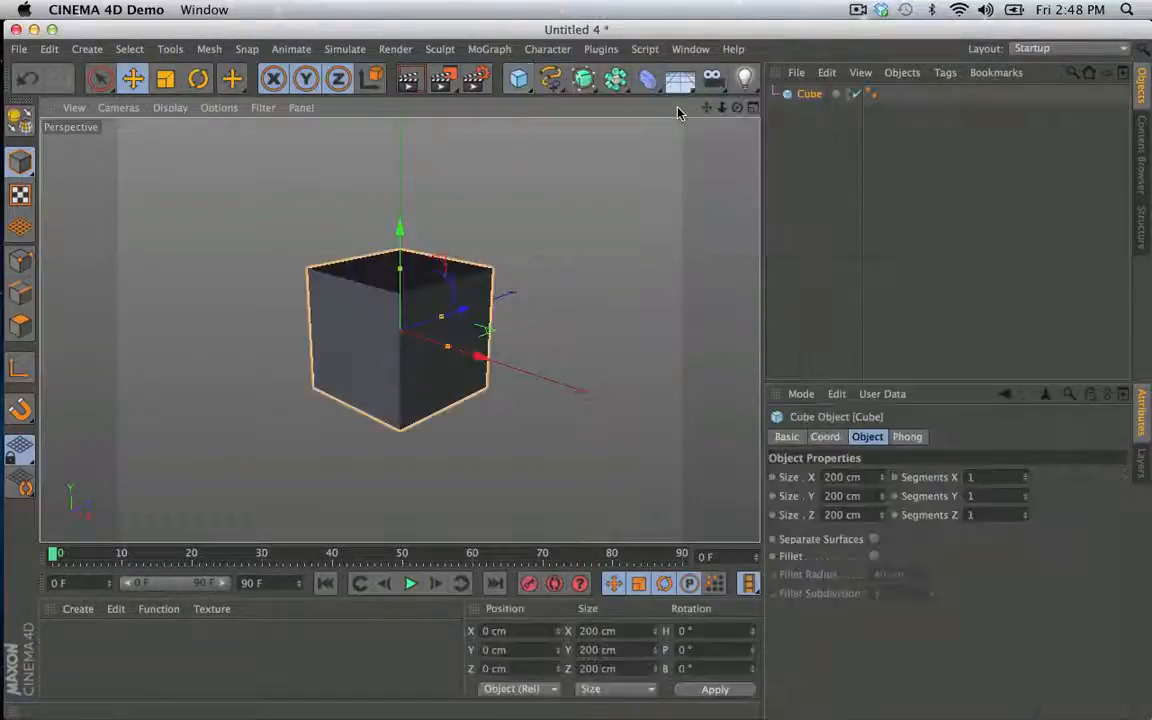
{"action": "left_click", "coordinate": [519, 80]}
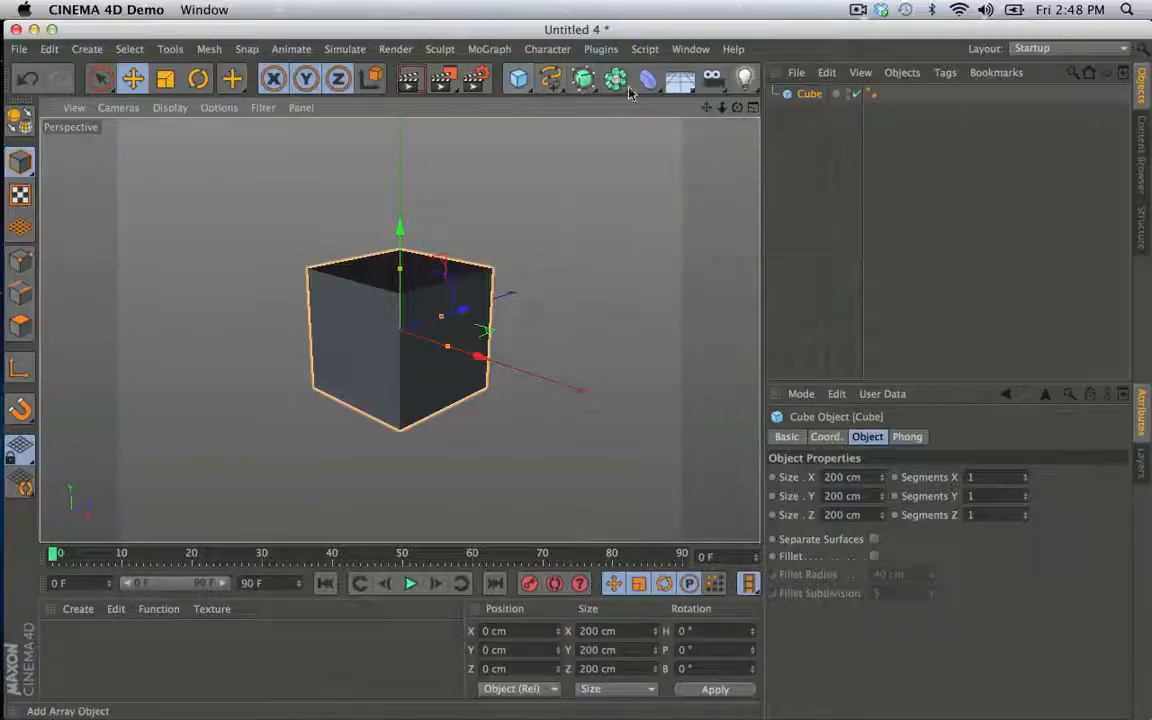
- Add a Cloner with the cube as its child, set to Radial mode on the XZ plane
{"action": "left_click", "coordinate": [489, 48]}
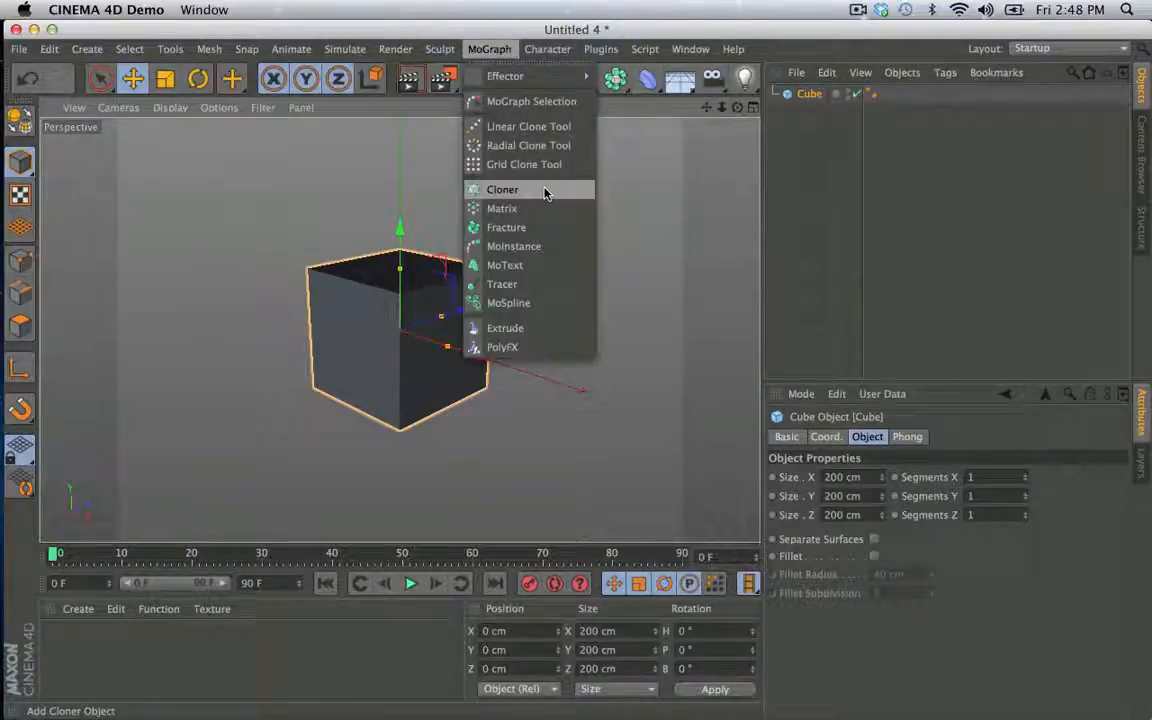
{"action": "left_click", "coordinate": [494, 188]}
{"action": "left_click_drag", "start_coordinate": [809, 111], "coordinate": [812, 94]}
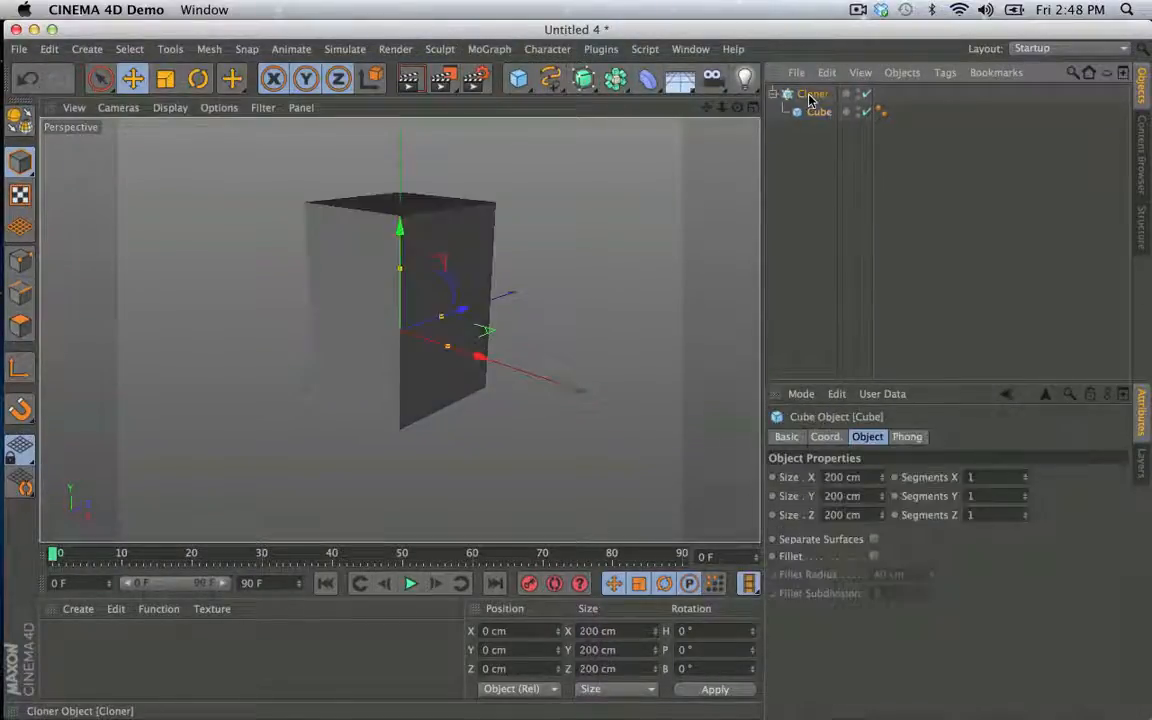
{"action": "left_click", "coordinate": [850, 476]}
{"action": "left_click", "coordinate": [858, 527]}
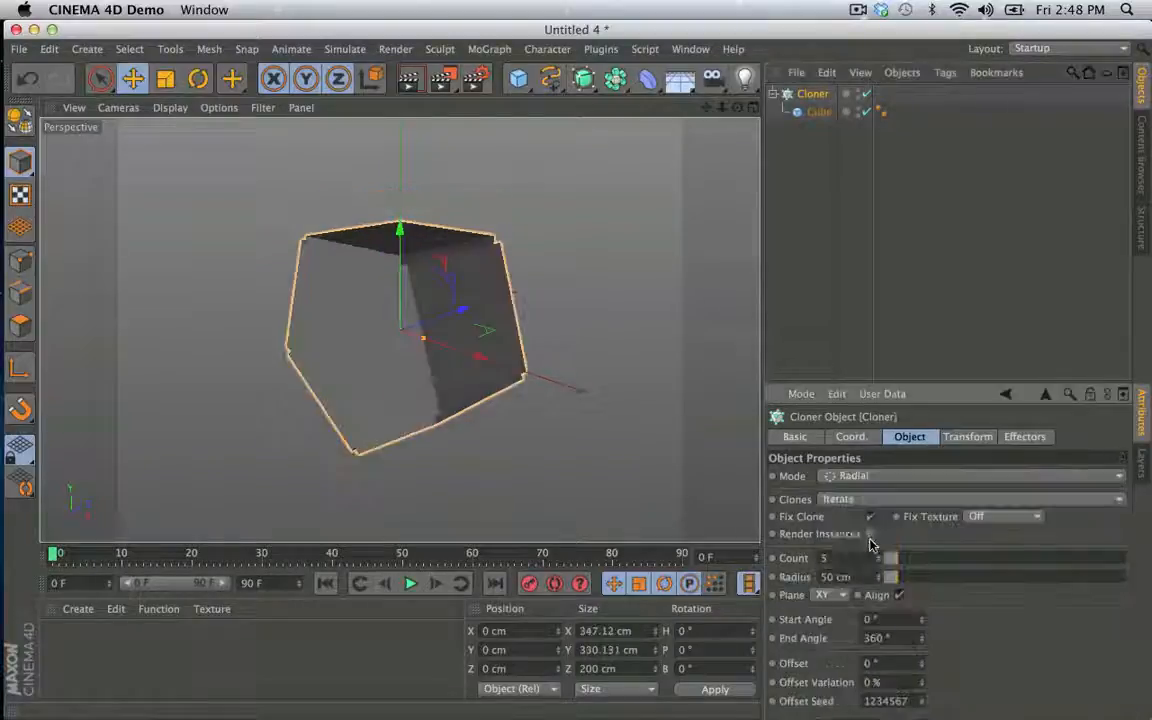
{"action": "left_click", "coordinate": [830, 595]}
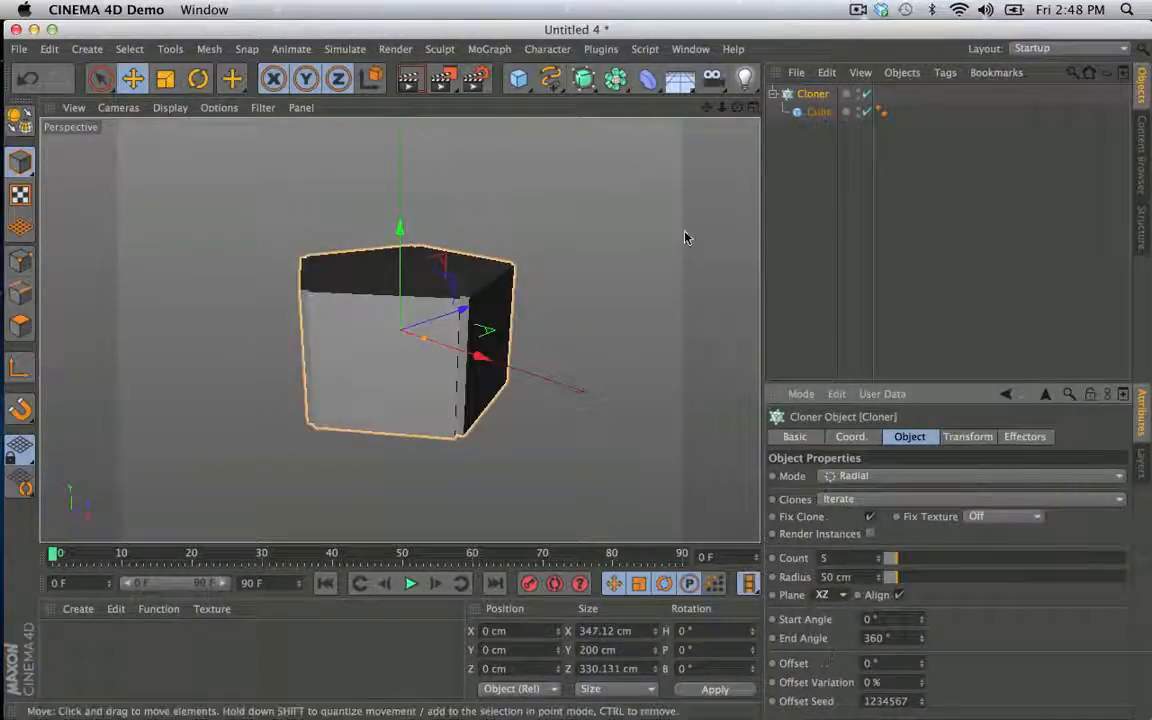
- Reduce the Cloner's count to 3
{"action": "left_click", "coordinate": [819, 111]}
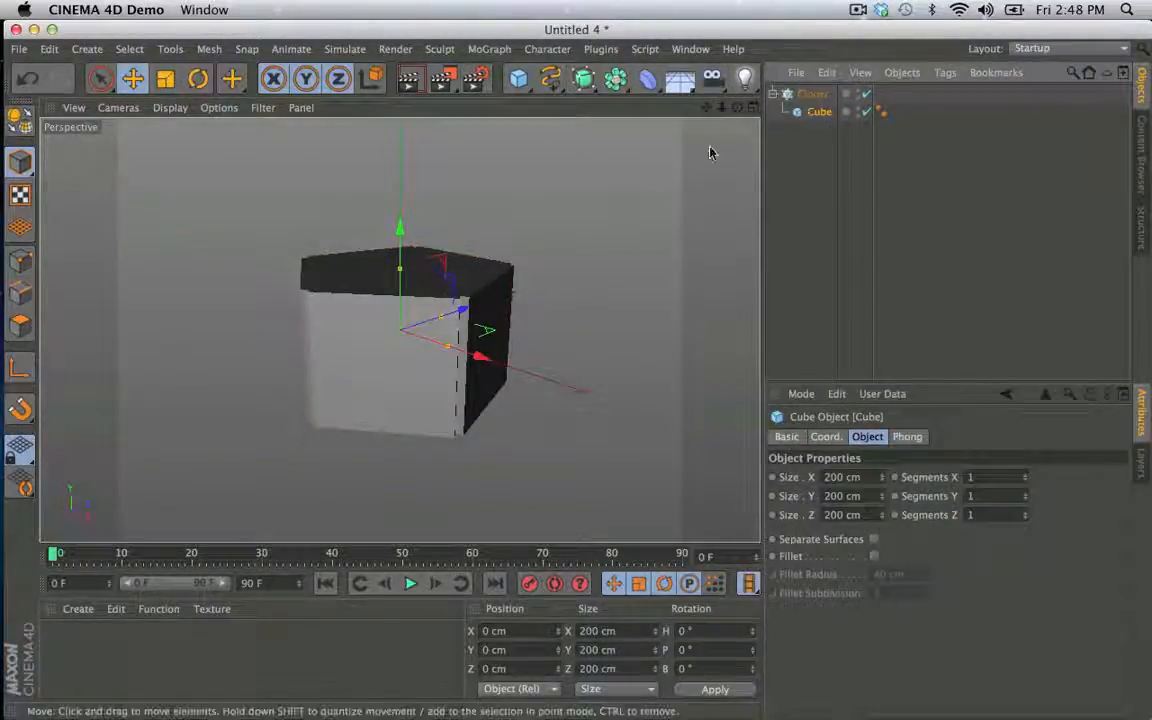
{"action": "left_click", "coordinate": [811, 96]}
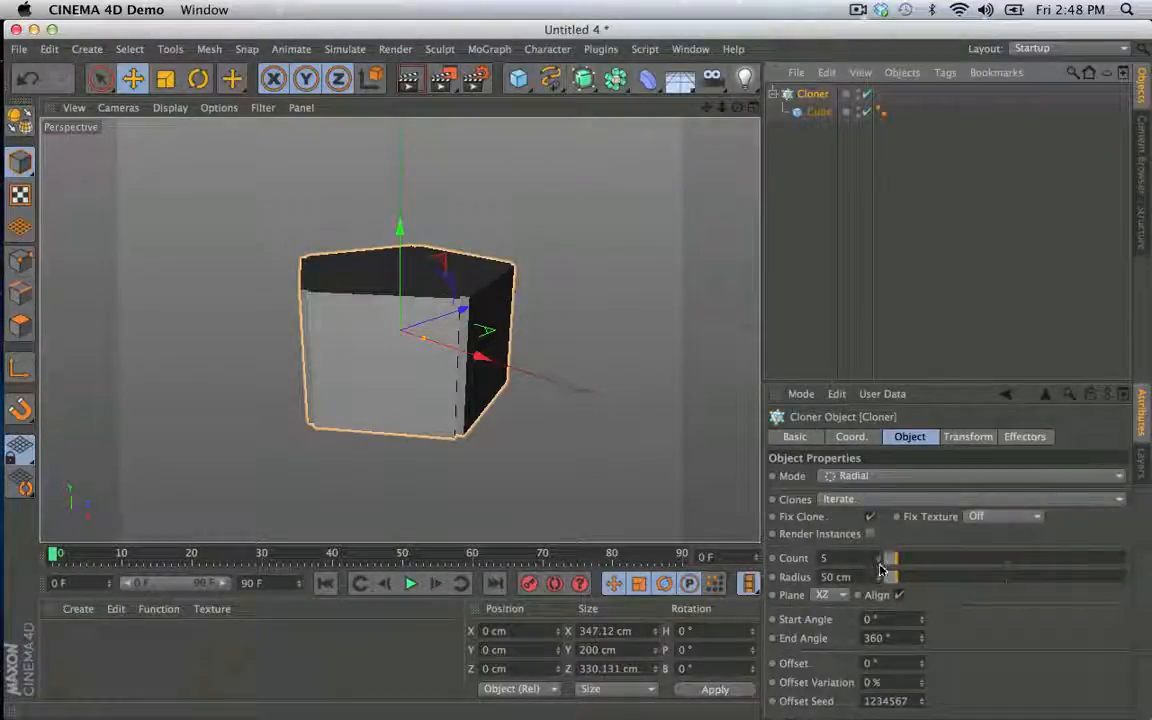
{"action": "left_click", "coordinate": [879, 566]}
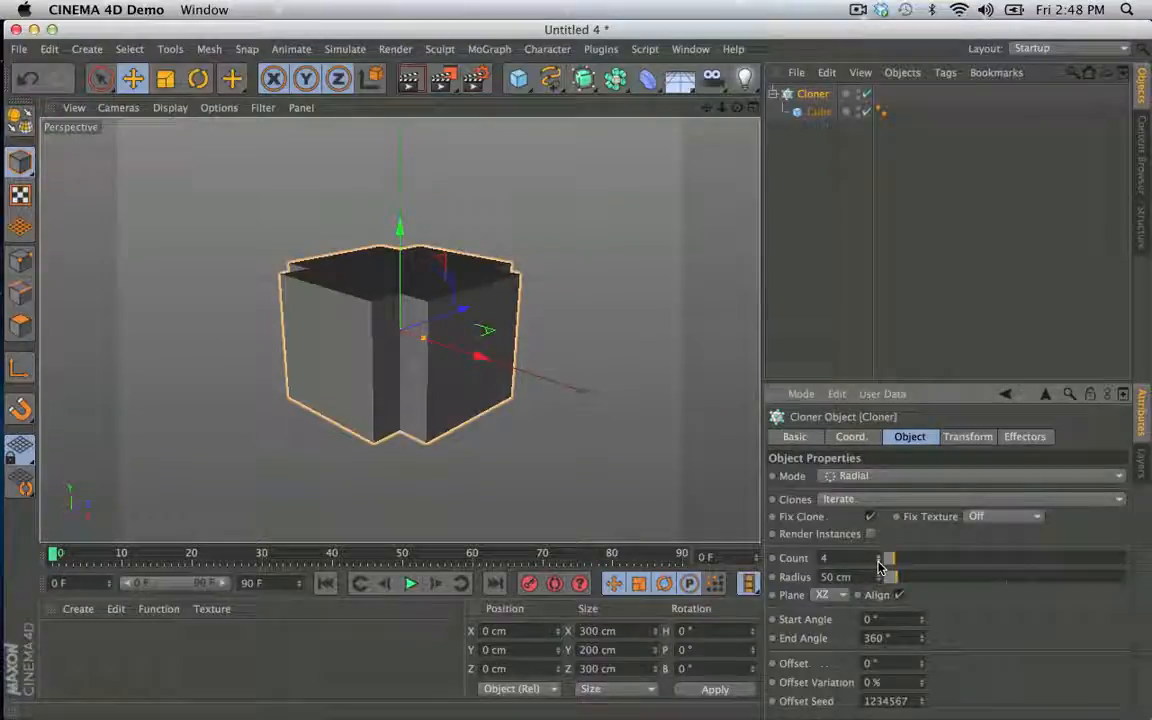
{"action": "left_click", "coordinate": [879, 566]}
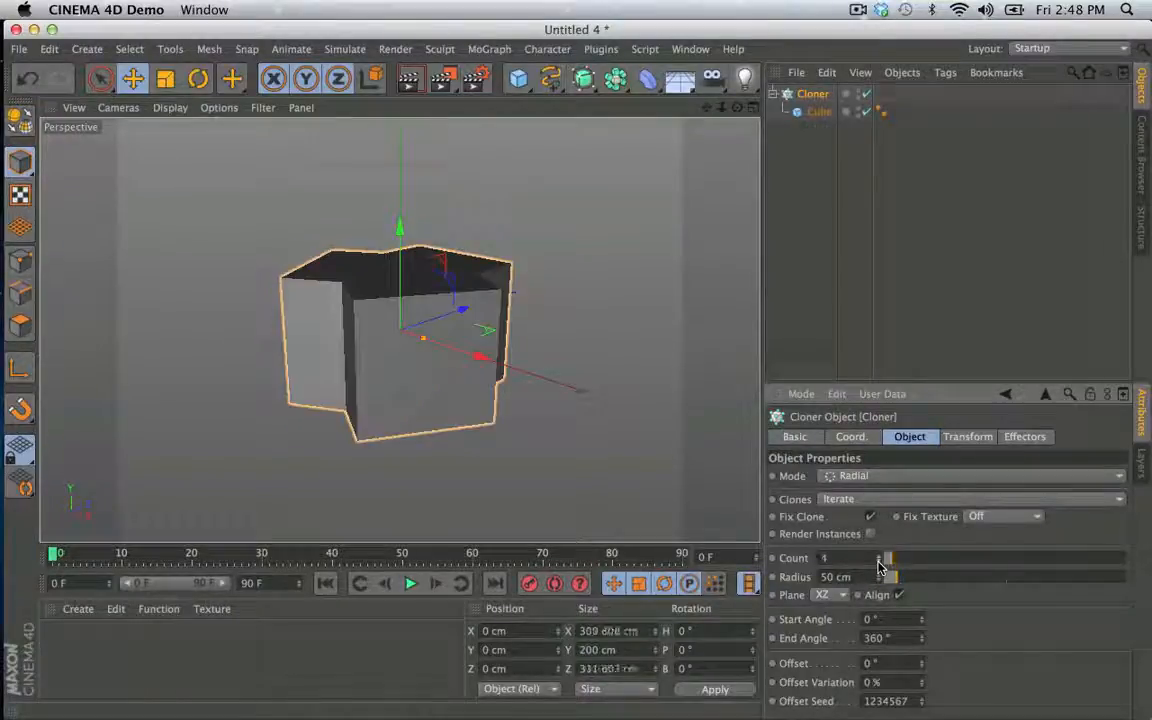
{"action": "key", "text": "c"}
{"action": "left_click", "coordinate": [787, 93]}
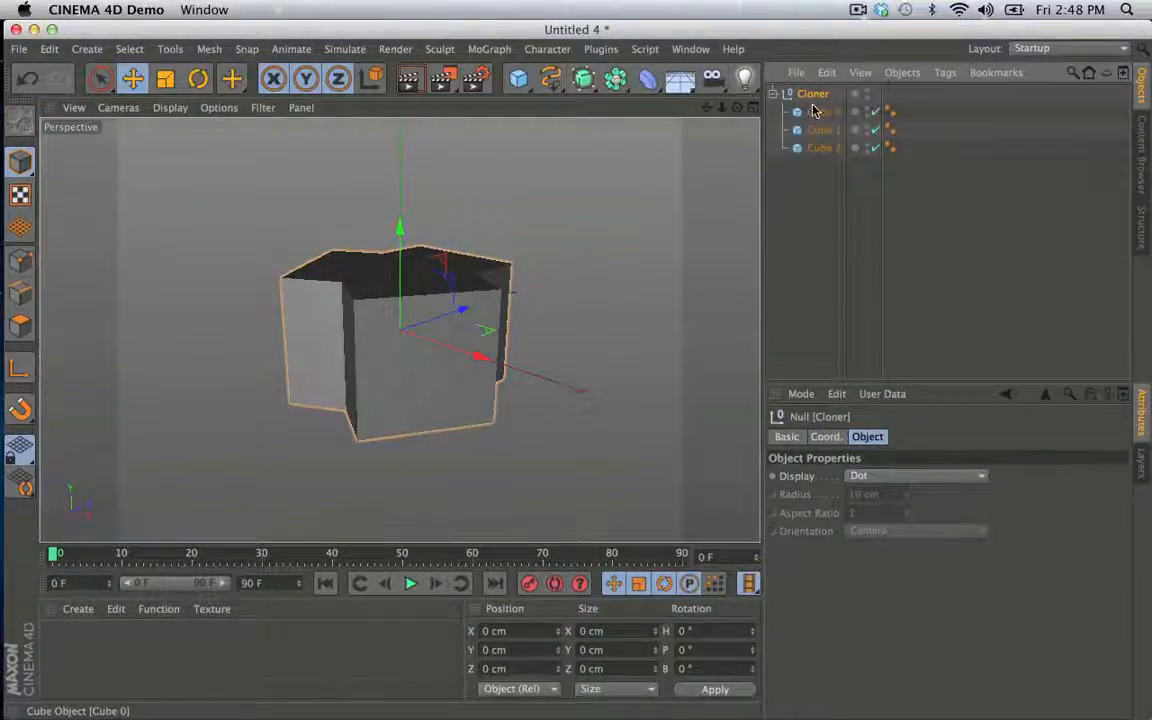
{"action": "key", "text": "super+s"}
{"action": "key", "text": "Escape"}
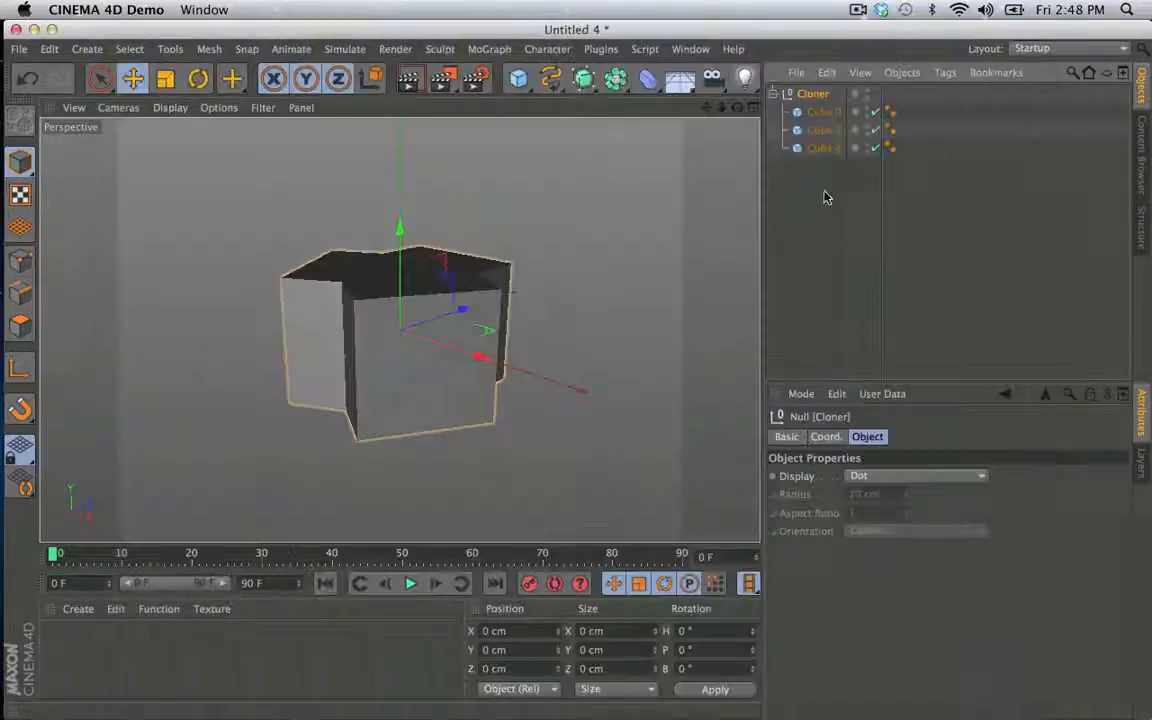
{"action": "key", "text": "super+z"}
- Make the cube inside the Cloner editable and scale all its polygons vertically to about 27 cm high
{"action": "left_click", "coordinate": [820, 113]}
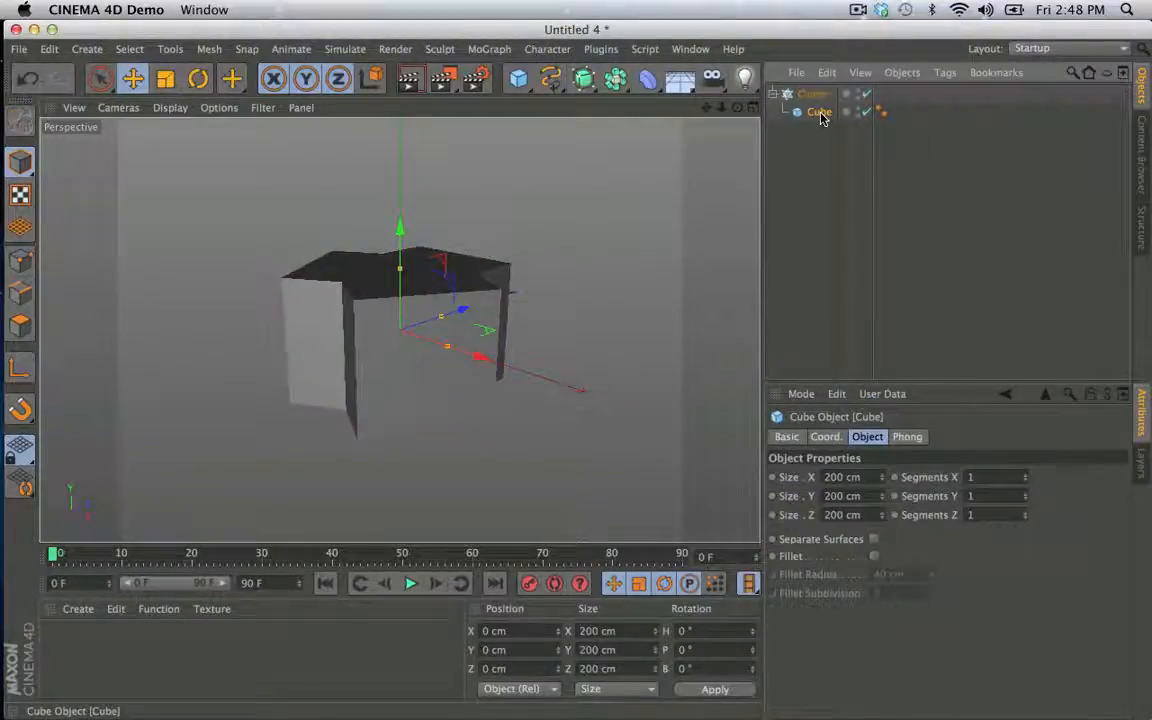
{"action": "key", "text": "c"}
{"action": "left_click", "coordinate": [20, 325]}
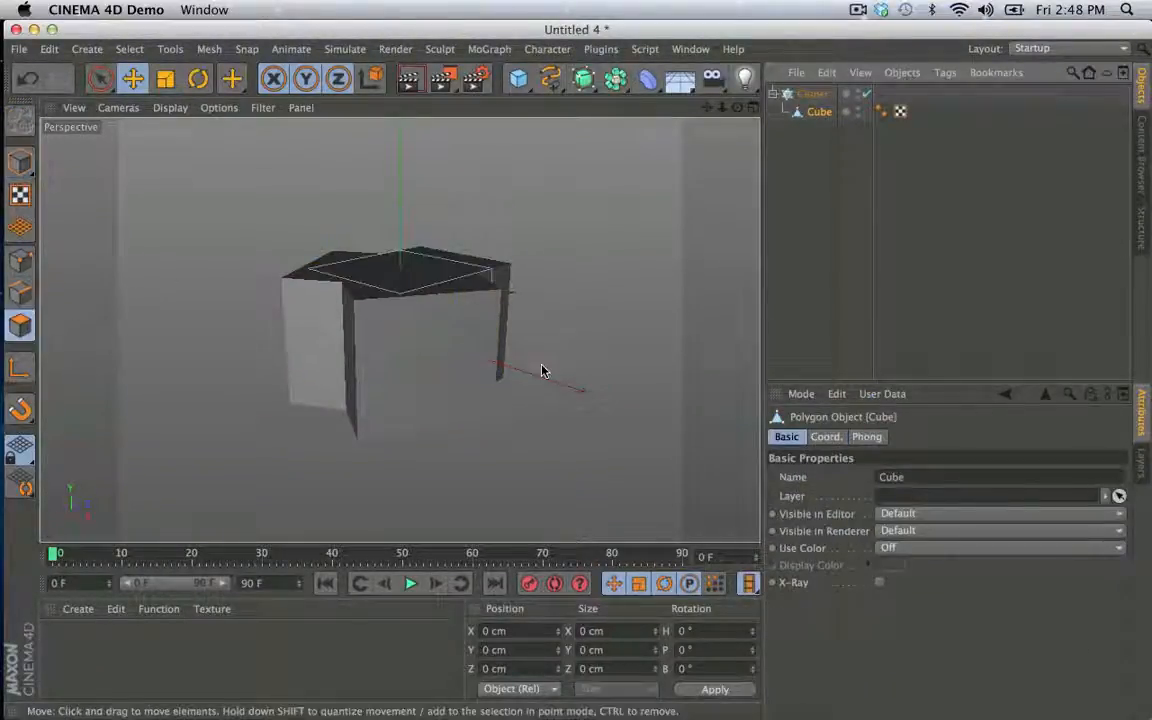
{"action": "key", "text": "super+a"}
{"action": "key", "text": "t"}
{"action": "left_click_drag", "start_coordinate": [400, 228], "coordinate": [393, 322]}
{"action": "key", "text": "e"}
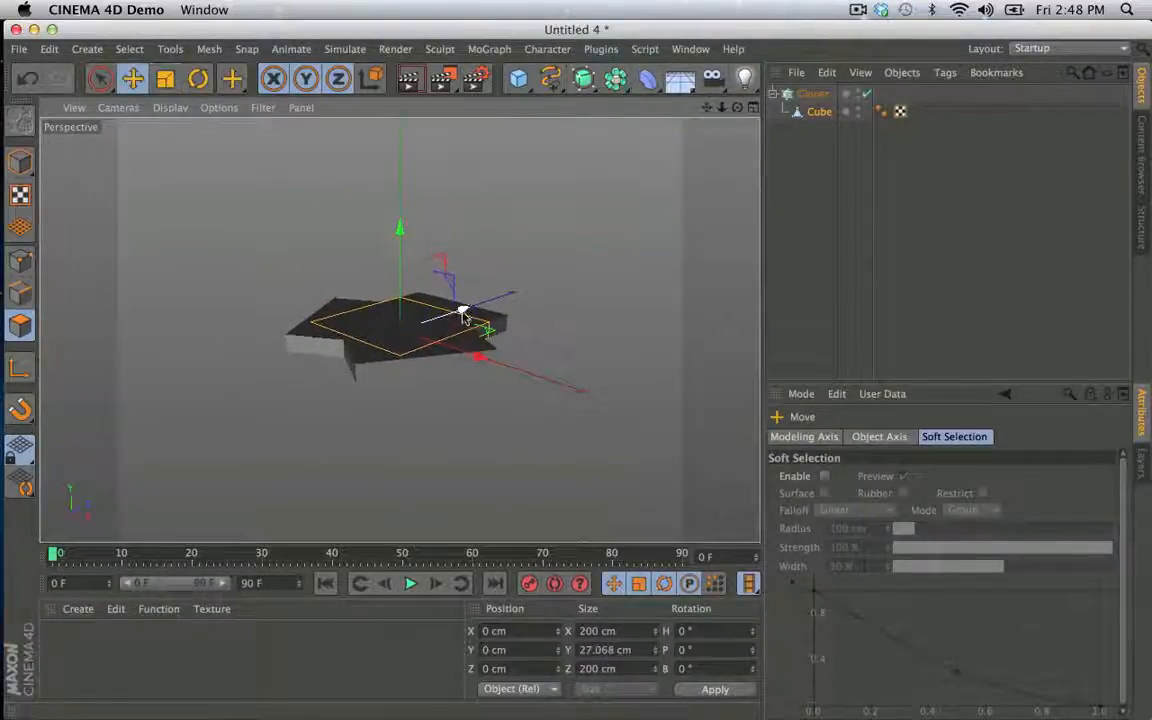
- Shift the cube's polygons outward to about Z 103 cm and pull the outer end face out to about Z 1107 cm
{"action": "left_click_drag", "start_coordinate": [465, 311], "coordinate": [415, 332]}
{"action": "left_click", "coordinate": [386, 334]}
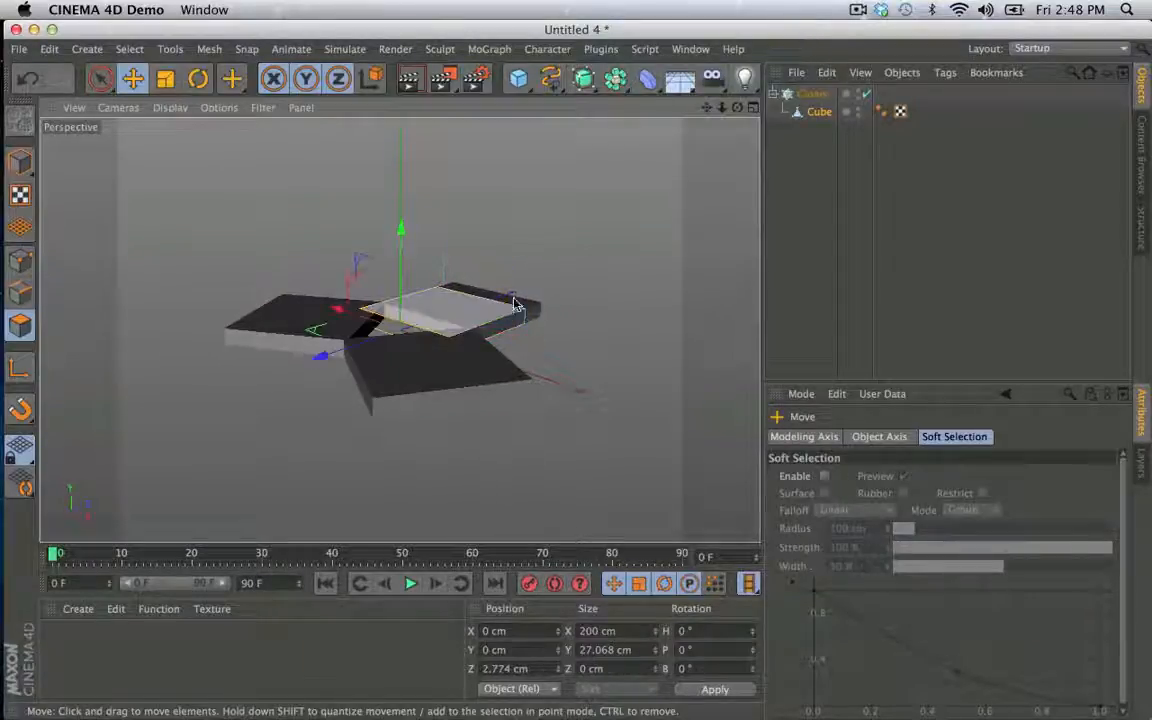
{"action": "left_click", "coordinate": [418, 343]}
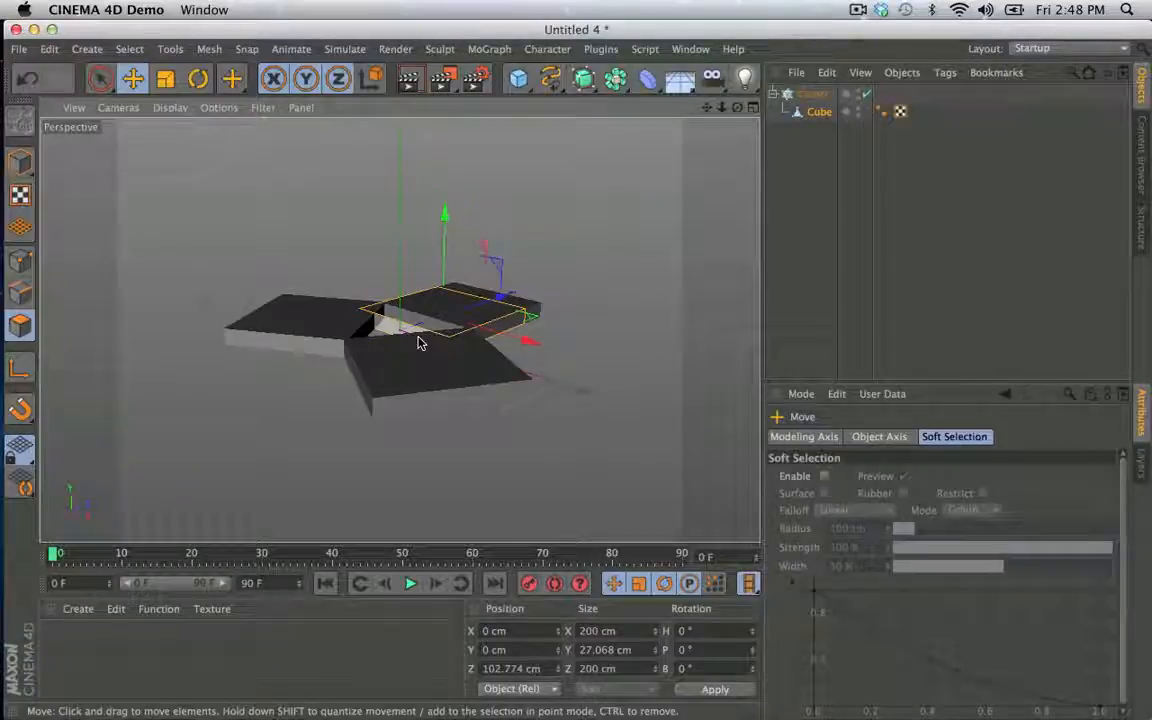
{"action": "key", "text": "u"}
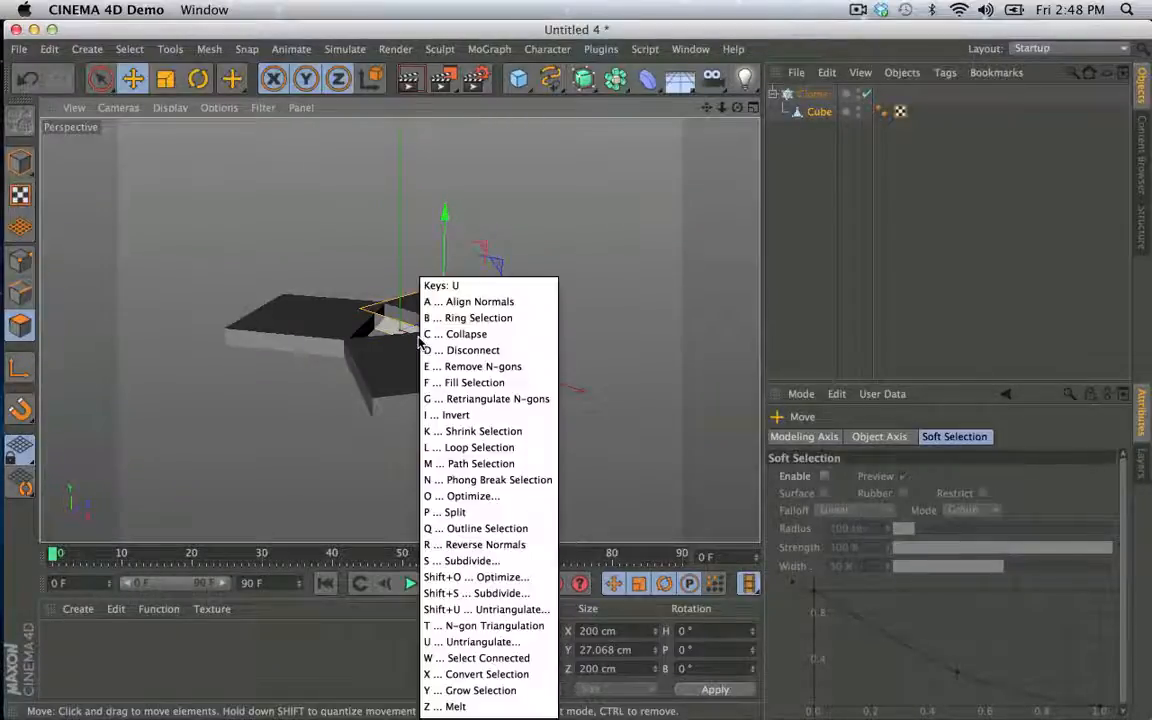
{"action": "key", "text": "i"}
{"action": "left_click_drag", "start_coordinate": [526, 295], "coordinate": [711, 272]}
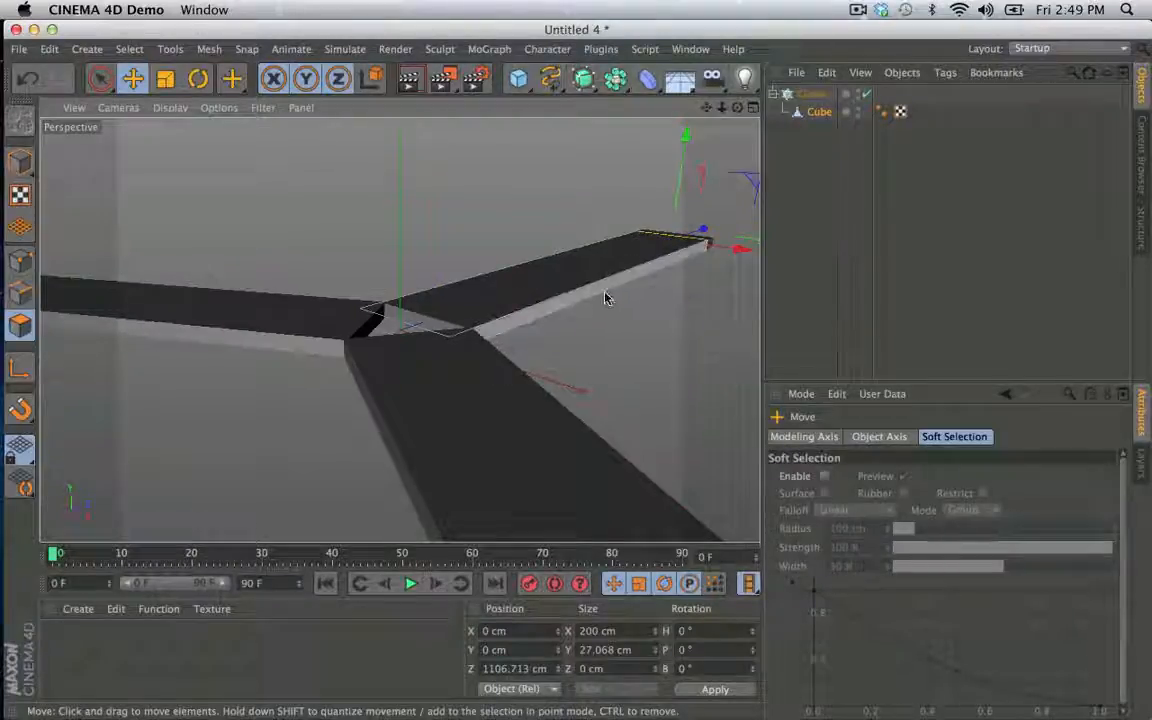
- Raise one long side face of the blade to about Y 108 cm and delete the cube's Phong tag
{"action": "left_click", "coordinate": [657, 272]}
{"action": "left_click_drag", "start_coordinate": [628, 212], "coordinate": [630, 136]}
{"action": "left_click", "coordinate": [882, 111]}
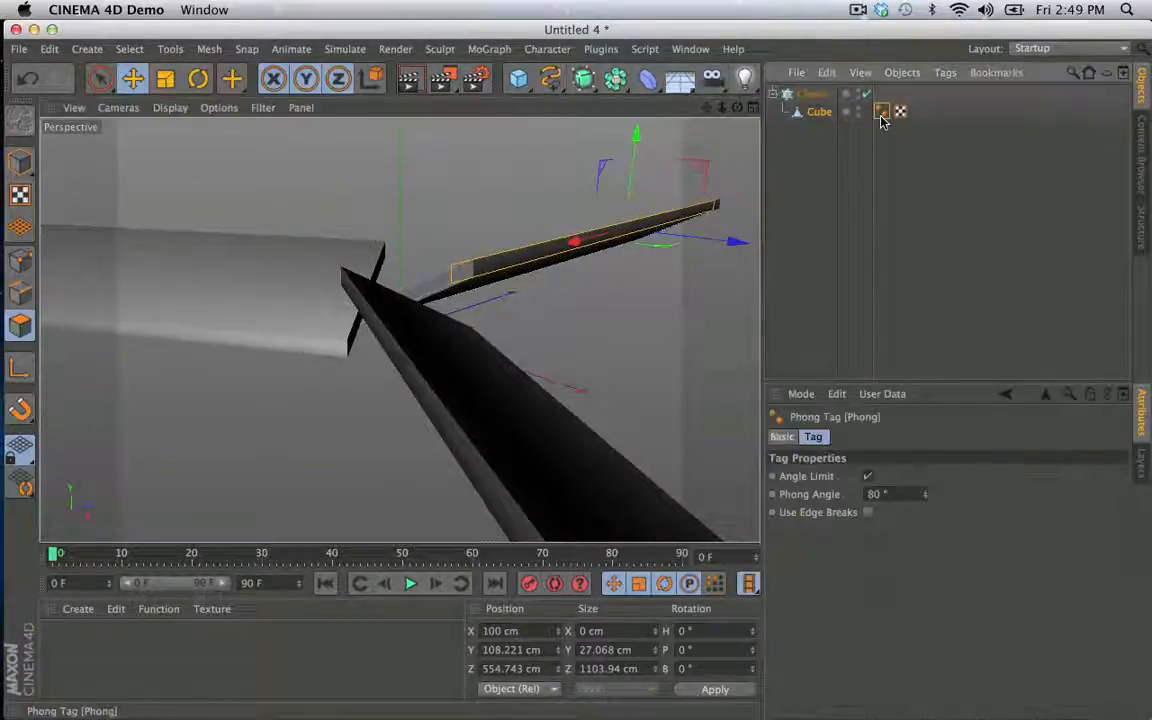
{"action": "key", "text": "Delete"}
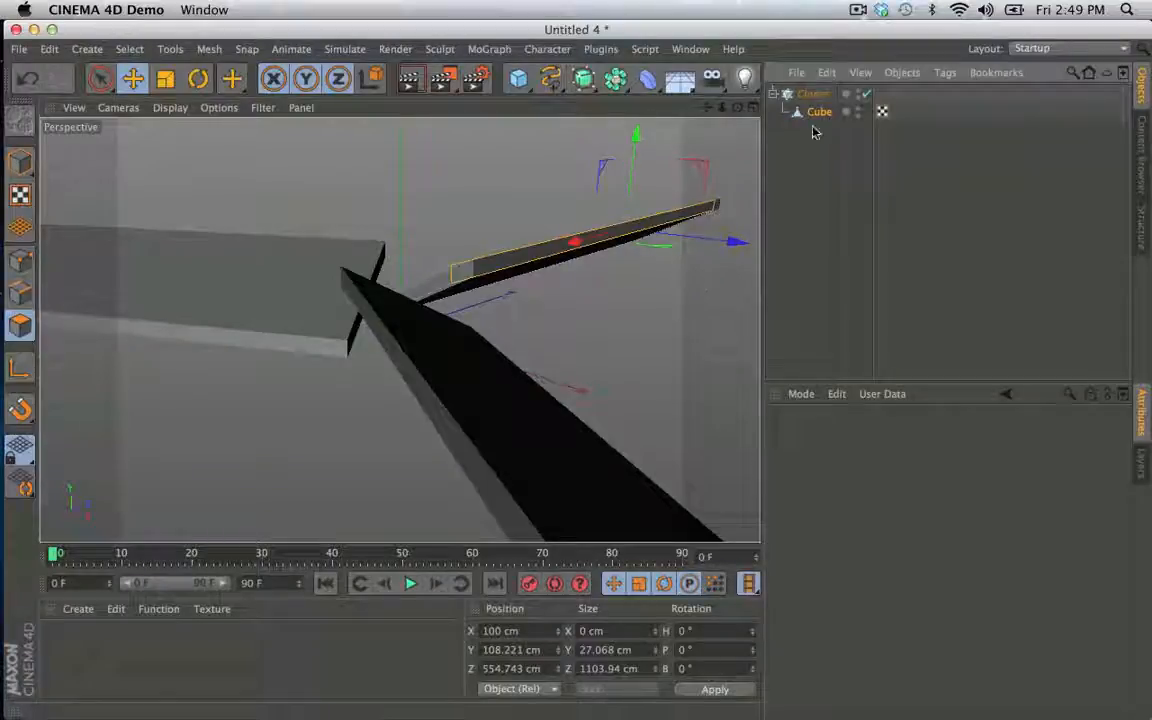
- Add a Connect object with the Cloner as its child and set its Phong Mode to Manual
{"action": "left_click", "coordinate": [612, 77]}
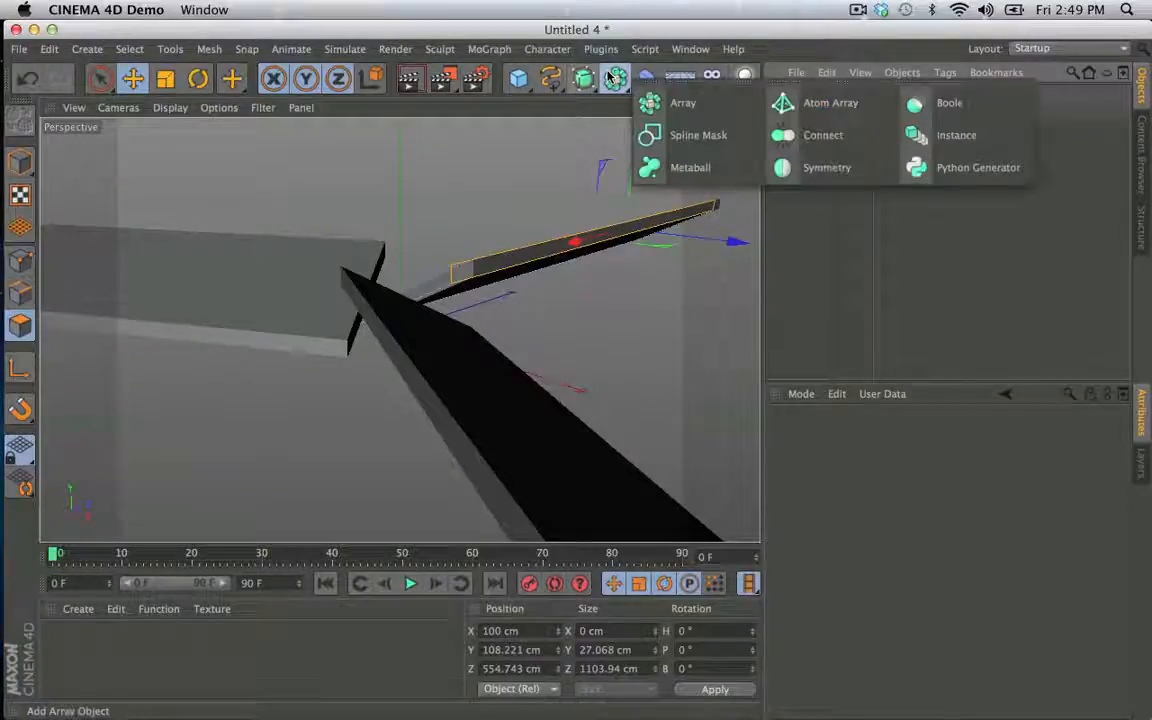
{"action": "left_click", "coordinate": [812, 134]}
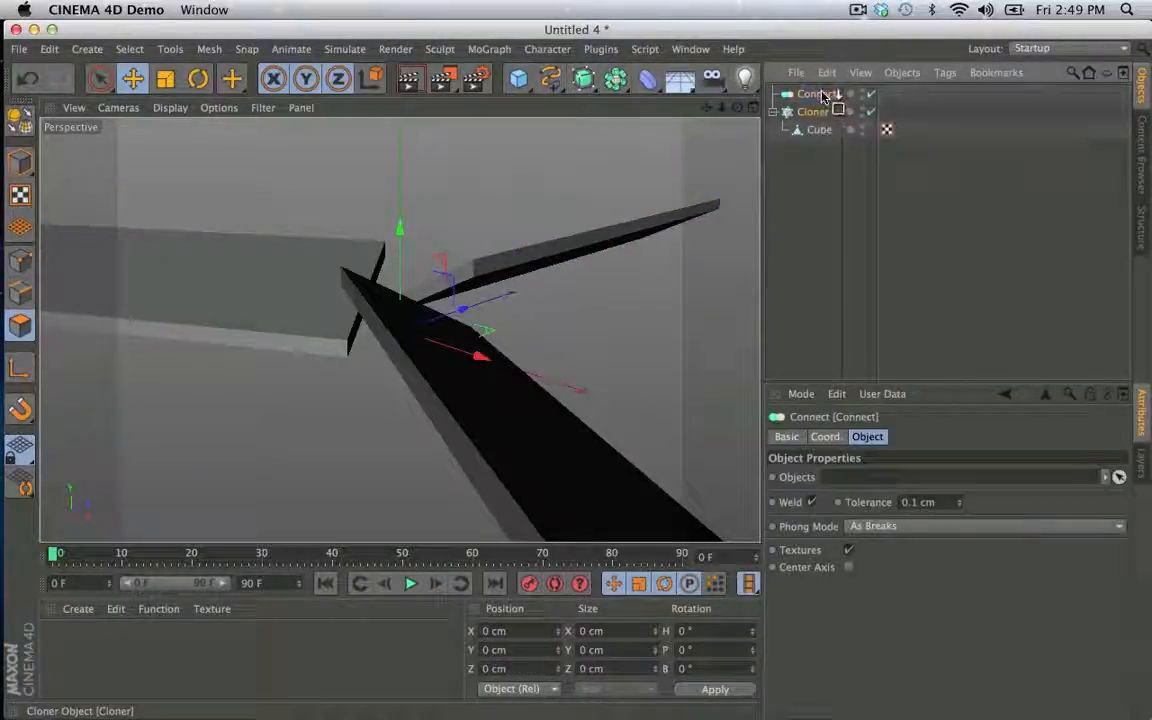
{"action": "left_click_drag", "start_coordinate": [825, 95], "coordinate": [824, 95]}
{"action": "left_click", "coordinate": [824, 95]}
{"action": "left_click", "coordinate": [874, 527]}
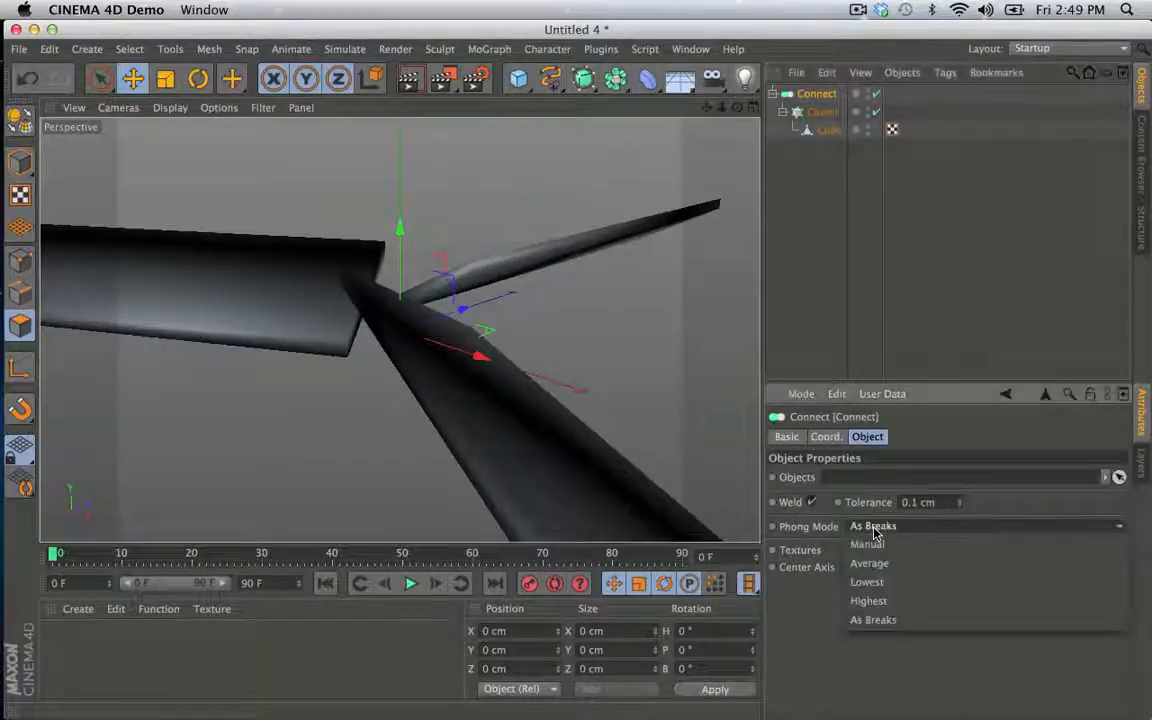
{"action": "left_click", "coordinate": [882, 547]}
- Add a second cube as the body and scale the Connect propeller down to about 17%
{"action": "right_click_drag", "start_coordinate": [553, 322], "coordinate": [473, 329], "text": "alt"}
{"action": "left_click_drag", "start_coordinate": [473, 336], "coordinate": [517, 330], "text": "alt"}
{"action": "left_click", "coordinate": [515, 79]}
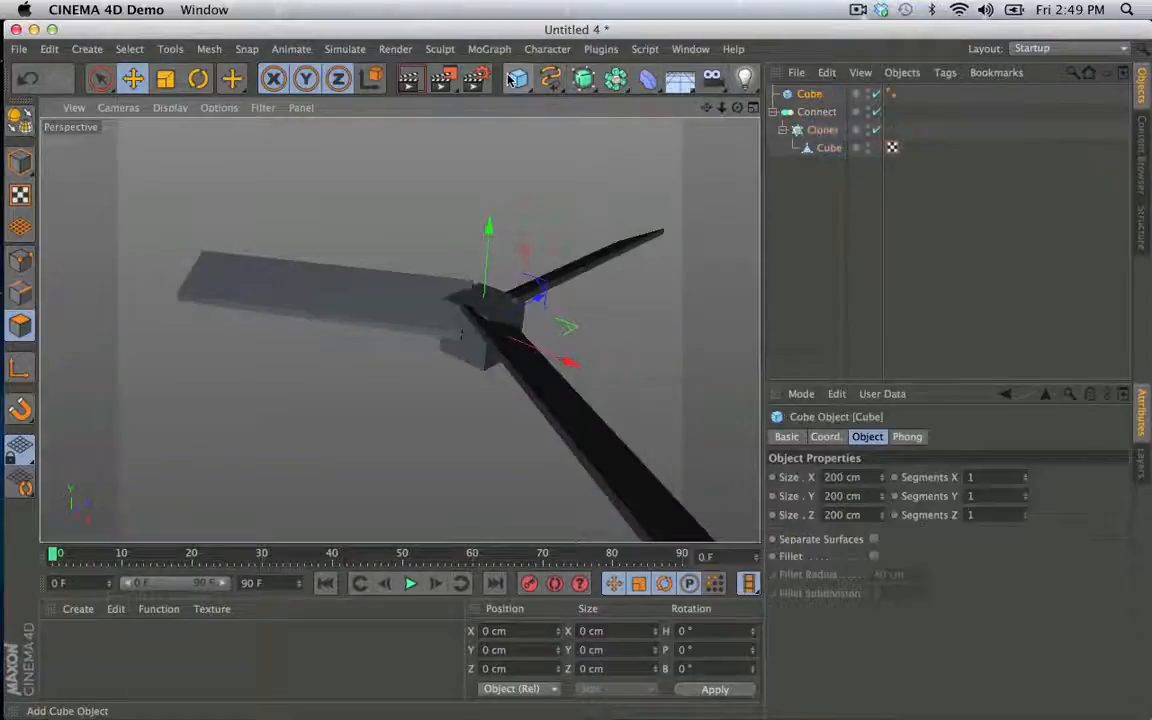
{"action": "left_click", "coordinate": [816, 111]}
{"action": "key", "text": "t"}
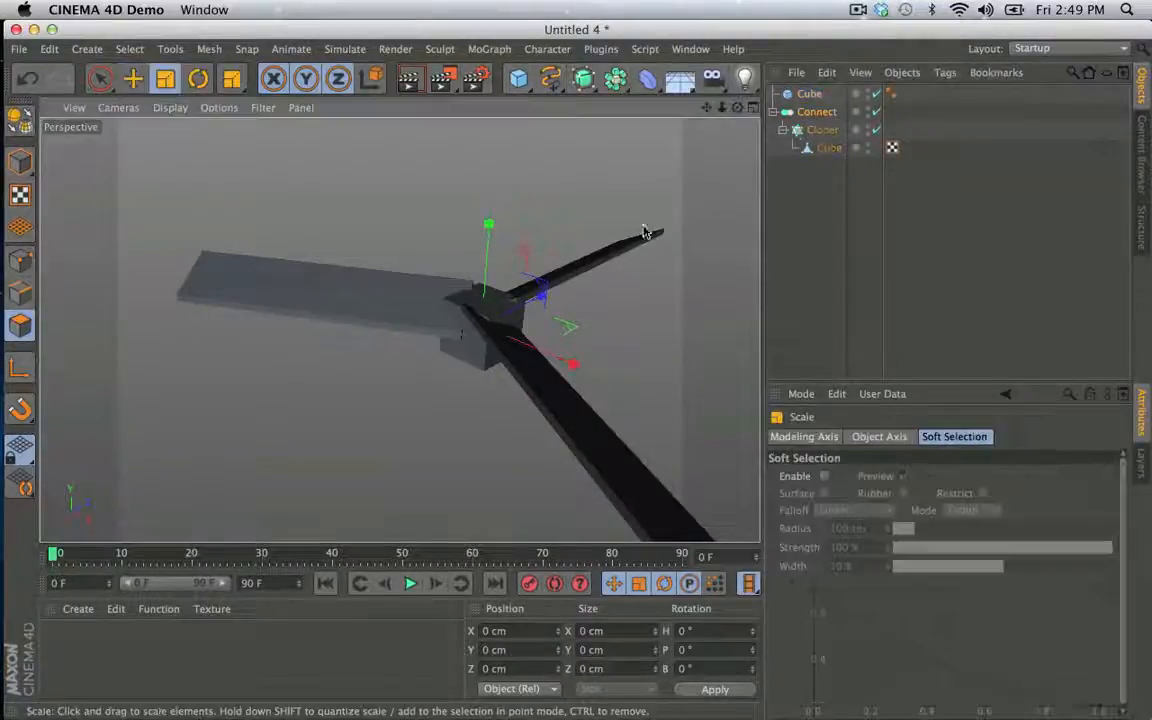
{"action": "left_click_drag", "start_coordinate": [643, 232], "coordinate": [188, 504]}
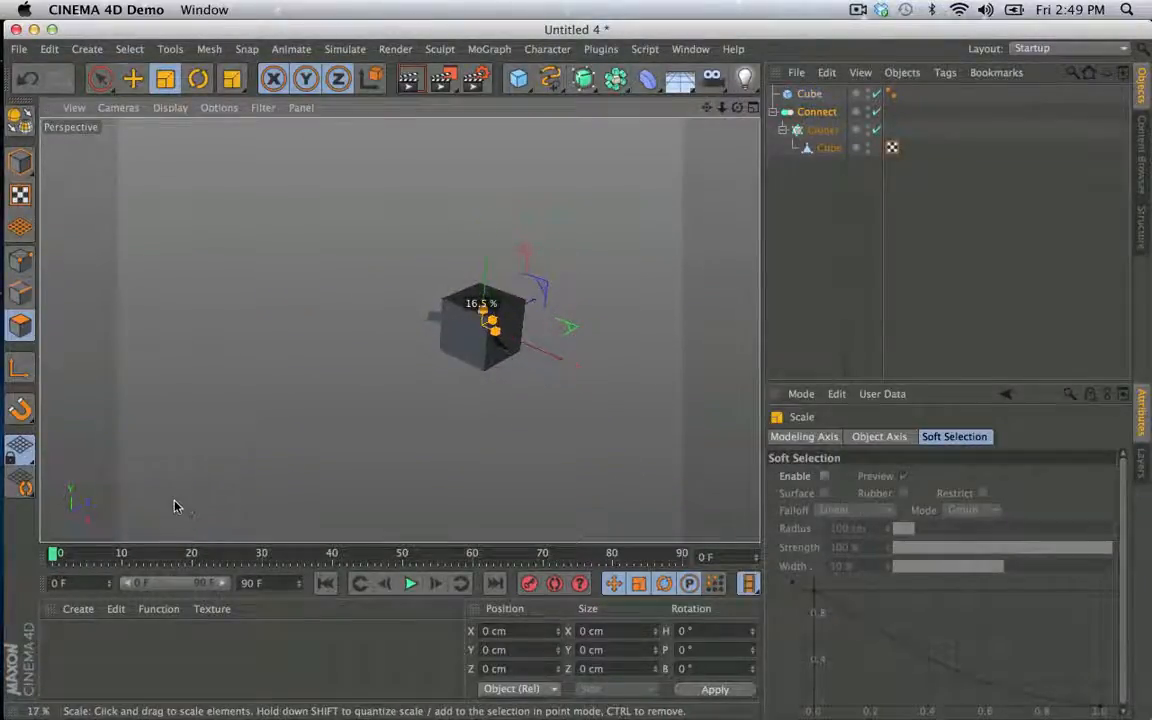
- Raise the Connect propeller above the body cube and enlarge it until its blades extend past the cube's sides
{"action": "key", "text": "e"}
{"action": "mouse_move", "coordinate": [489, 226]}
{"action": "left_mouse_down"}
{"action": "mouse_move", "coordinate": [491, 190]}
{"action": "mouse_move", "coordinate": [491, 204]}
{"action": "left_mouse_up"}
{"action": "key", "text": "t"}
{"action": "left_click_drag", "start_coordinate": [431, 296], "coordinate": [740, 300]}
{"action": "key", "text": "e"}
{"action": "left_click_drag", "start_coordinate": [492, 191], "coordinate": [492, 192]}
- Move the body cube below the Connect object in the hierarchy and collapse the Connect group
{"action": "double_click", "coordinate": [815, 112]}
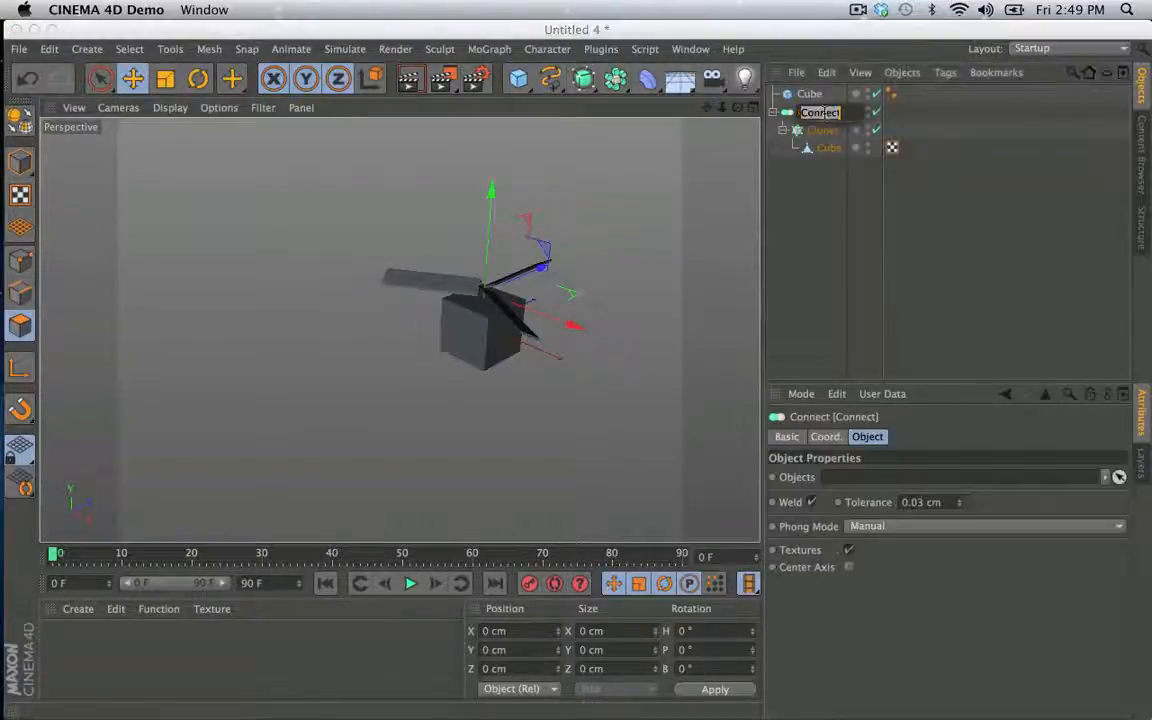
{"action": "left_click", "coordinate": [831, 182]}
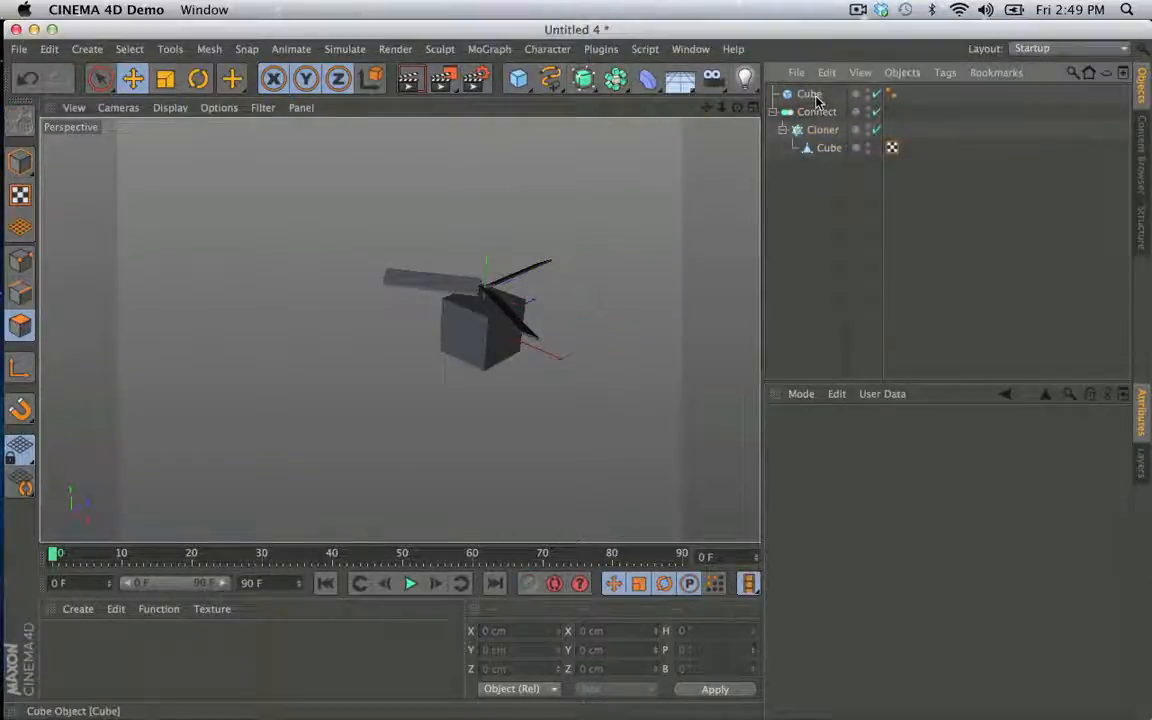
{"action": "left_click_drag", "start_coordinate": [817, 101], "coordinate": [810, 140]}
{"action": "left_click", "coordinate": [773, 95]}
{"action": "left_click", "coordinate": [812, 94]}
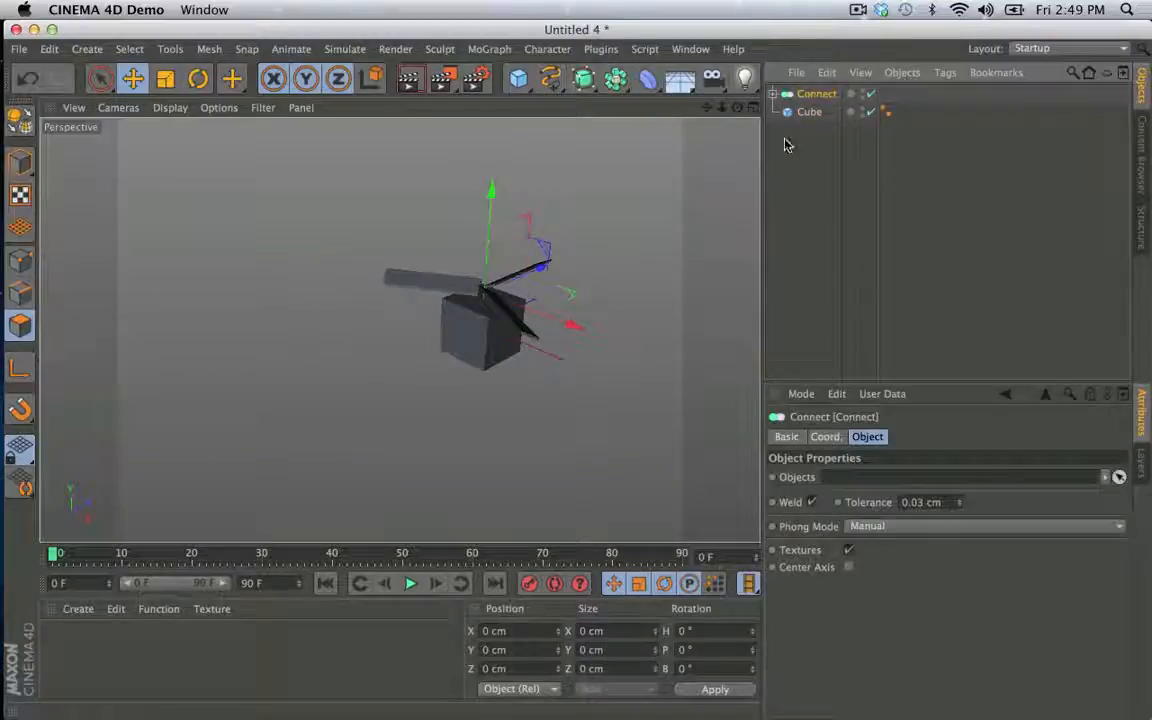
- Apply Dynamics Body simulation tags to both the Connect object and the body cube
{"action": "left_click_drag", "start_coordinate": [543, 329], "coordinate": [516, 347], "text": "alt"}
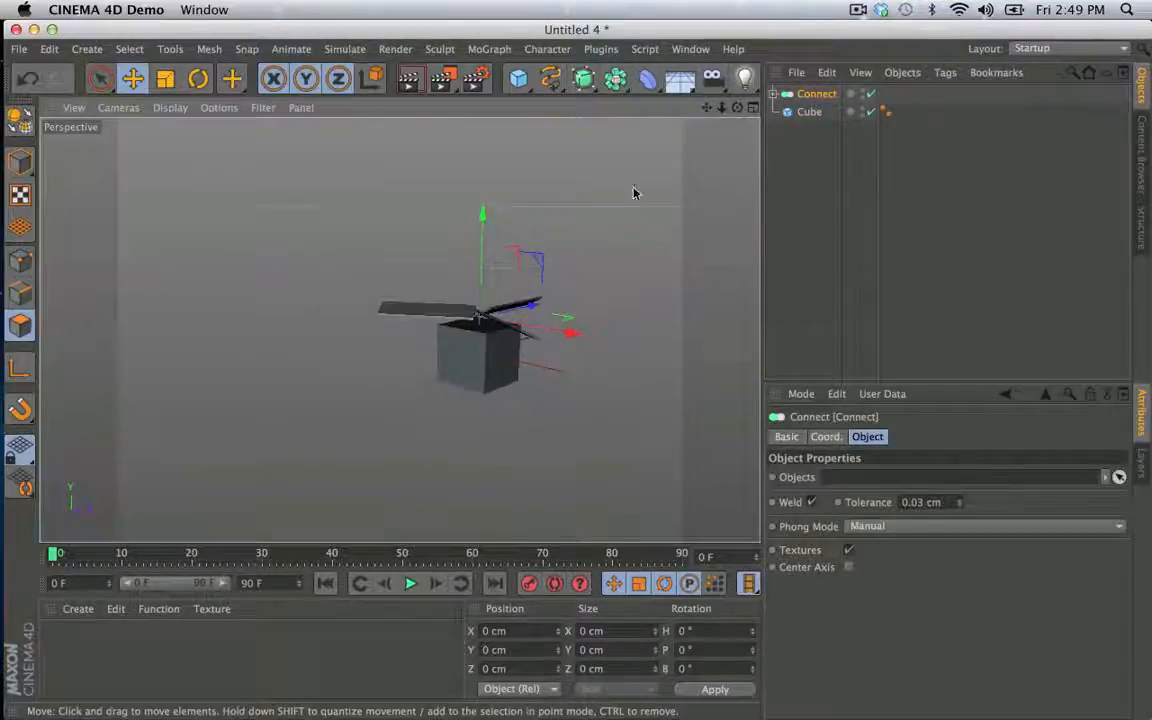
{"action": "left_click_drag", "start_coordinate": [399, 329], "coordinate": [489, 339], "text": "alt"}
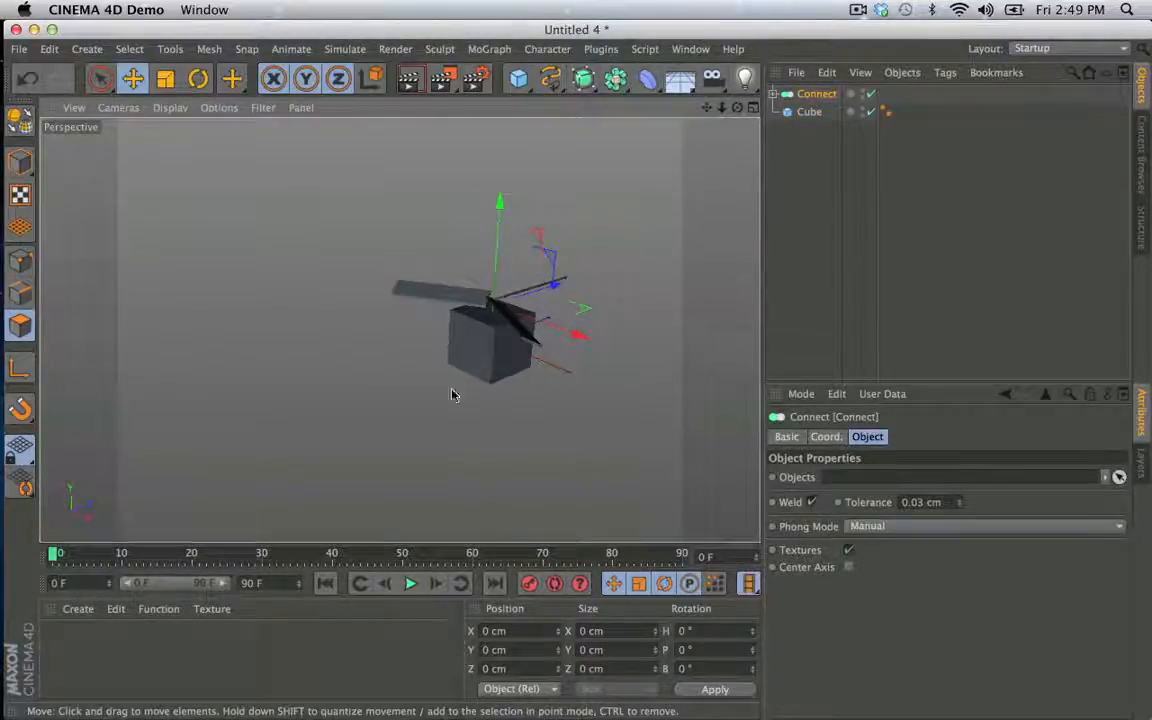
{"action": "left_click", "coordinate": [438, 52]}
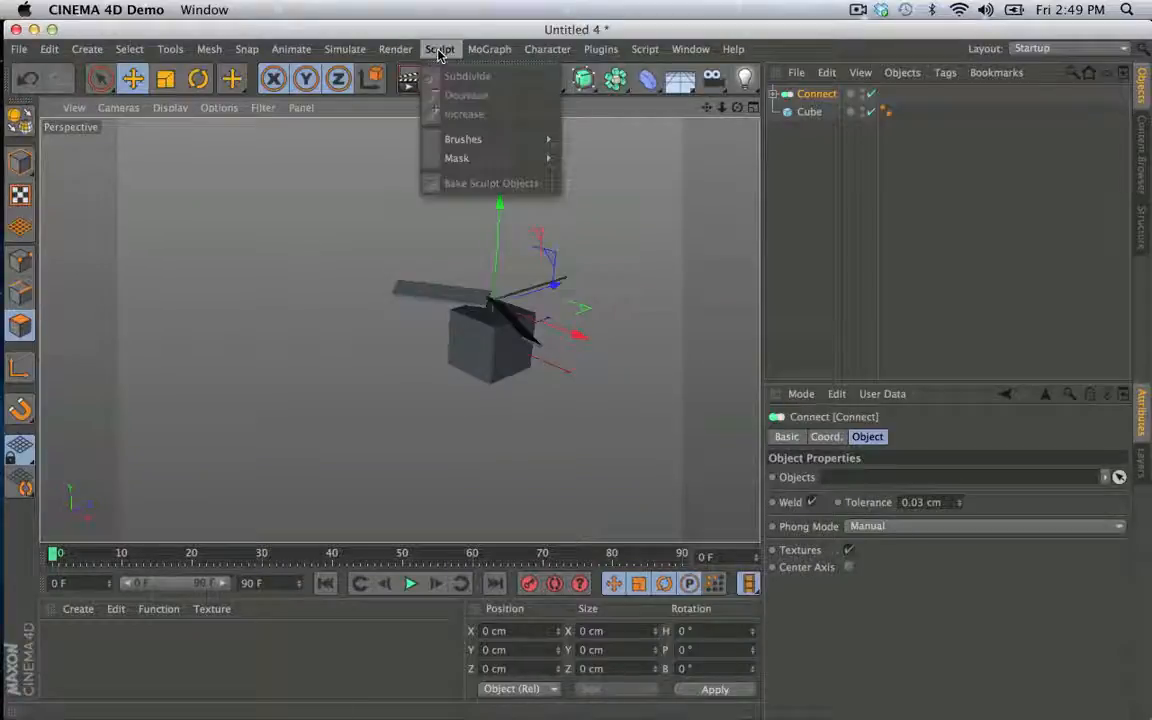
{"action": "mouse_move", "coordinate": [405, 54]}
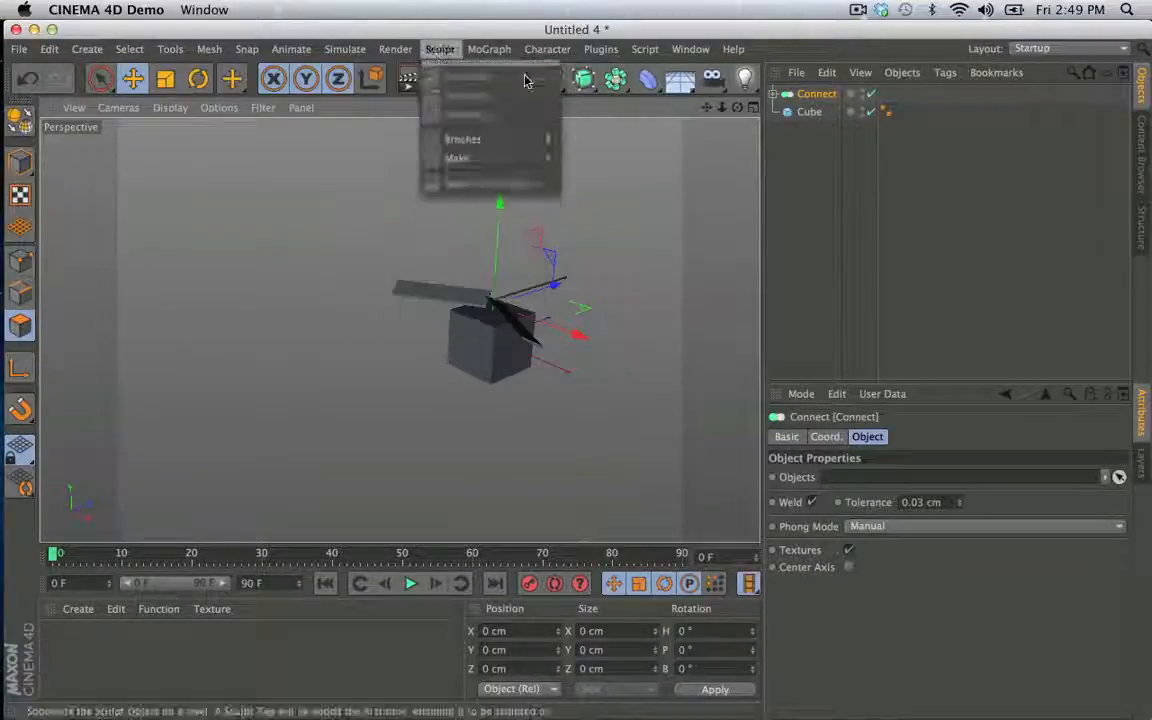
{"action": "left_click", "coordinate": [813, 115], "text": "shift"}
{"action": "right_click", "coordinate": [813, 115]}
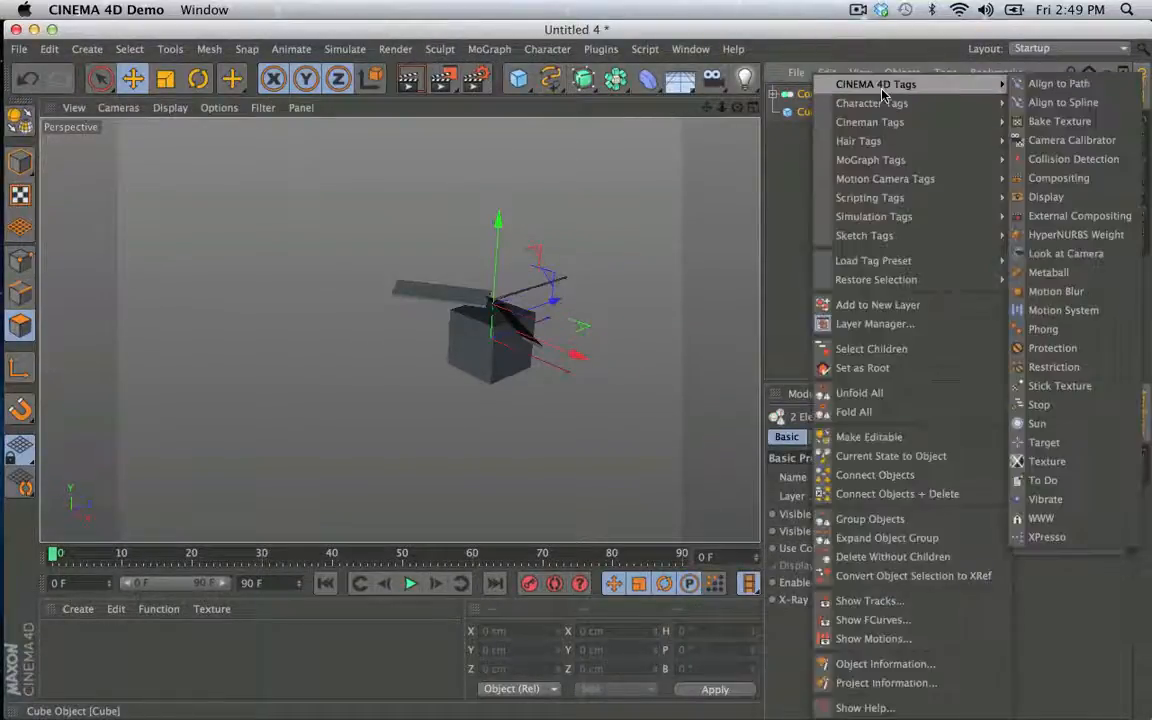
{"action": "mouse_move", "coordinate": [900, 216]}
{"action": "left_click", "coordinate": [1033, 224]}
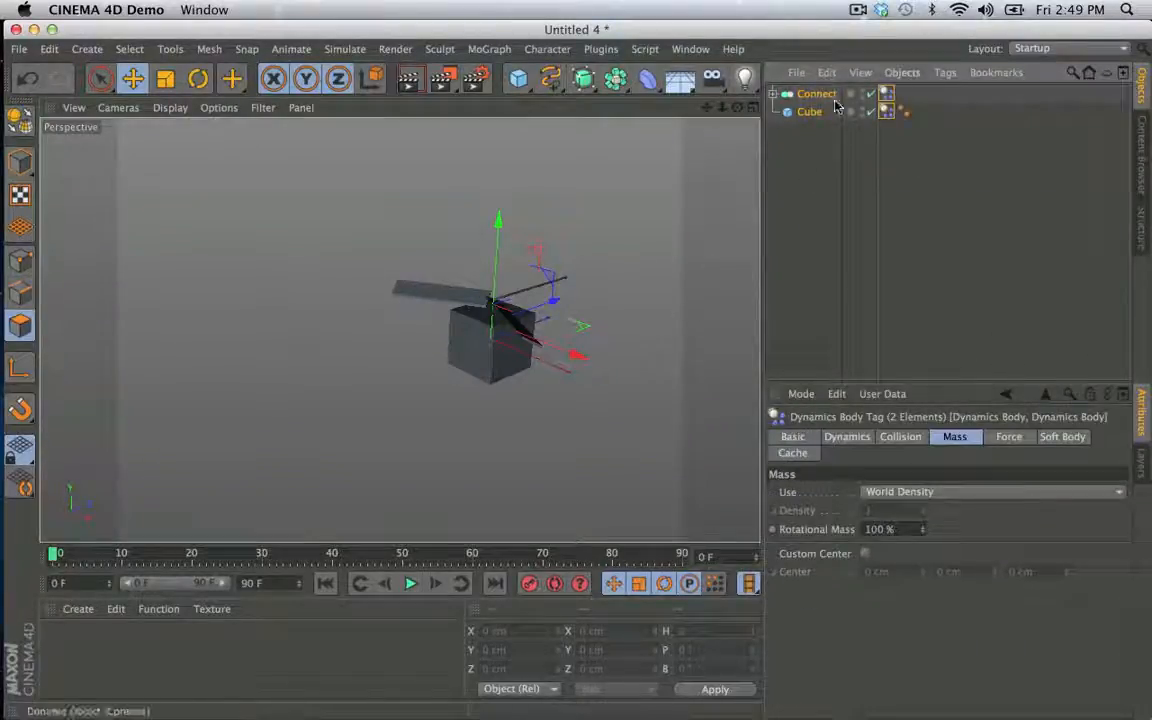
- Add a dynamics Connector between Connect and Cube in the hierarchy, assigning Connect as Object A and Cube as Object B
{"action": "left_click", "coordinate": [386, 50]}
{"action": "mouse_move", "coordinate": [362, 52]}
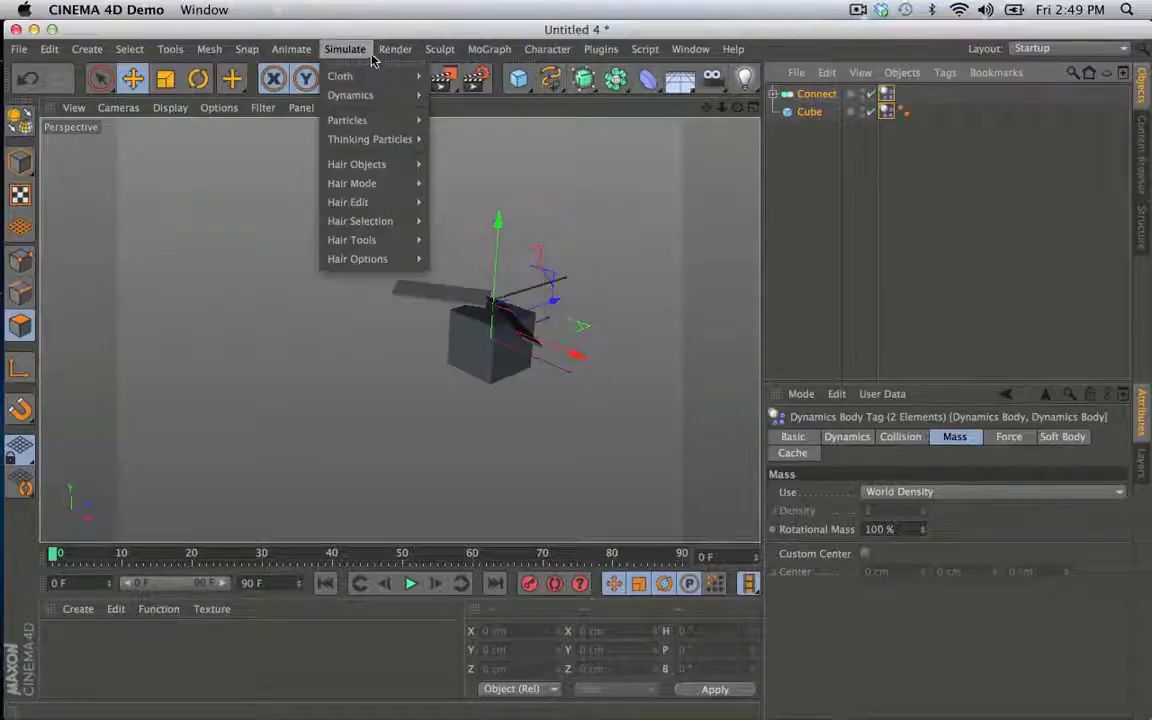
{"action": "mouse_move", "coordinate": [366, 102]}
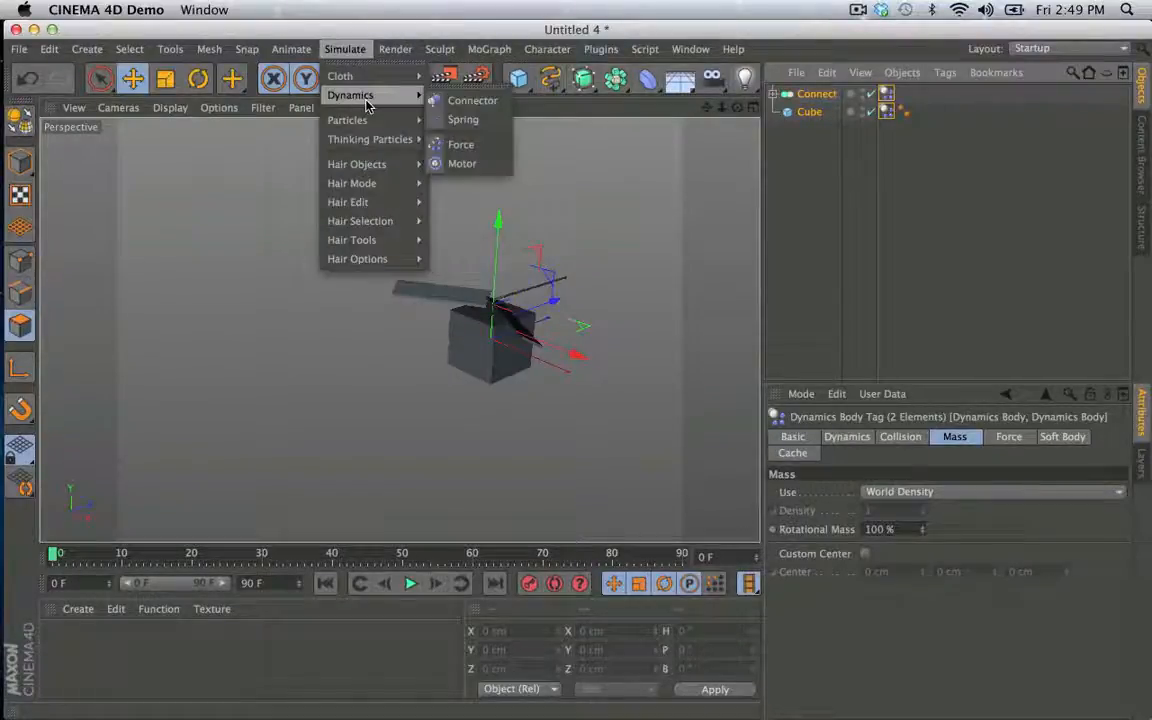
{"action": "left_click", "coordinate": [472, 101]}
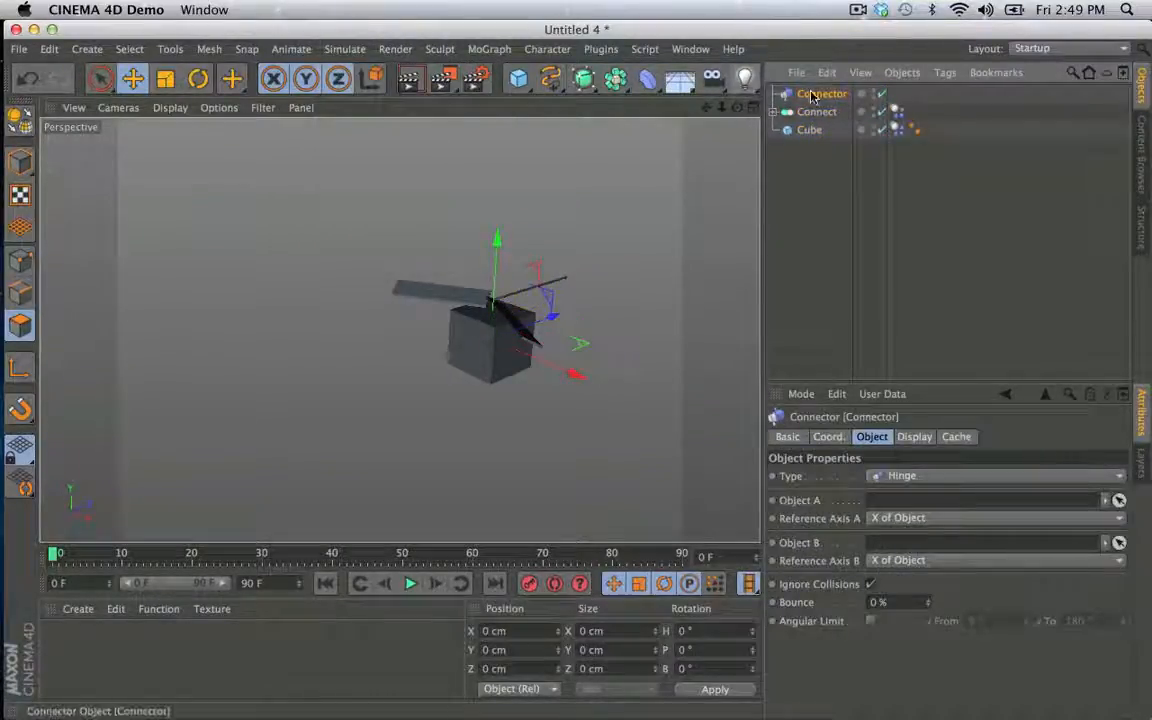
{"action": "left_click_drag", "start_coordinate": [815, 121], "coordinate": [815, 123]}
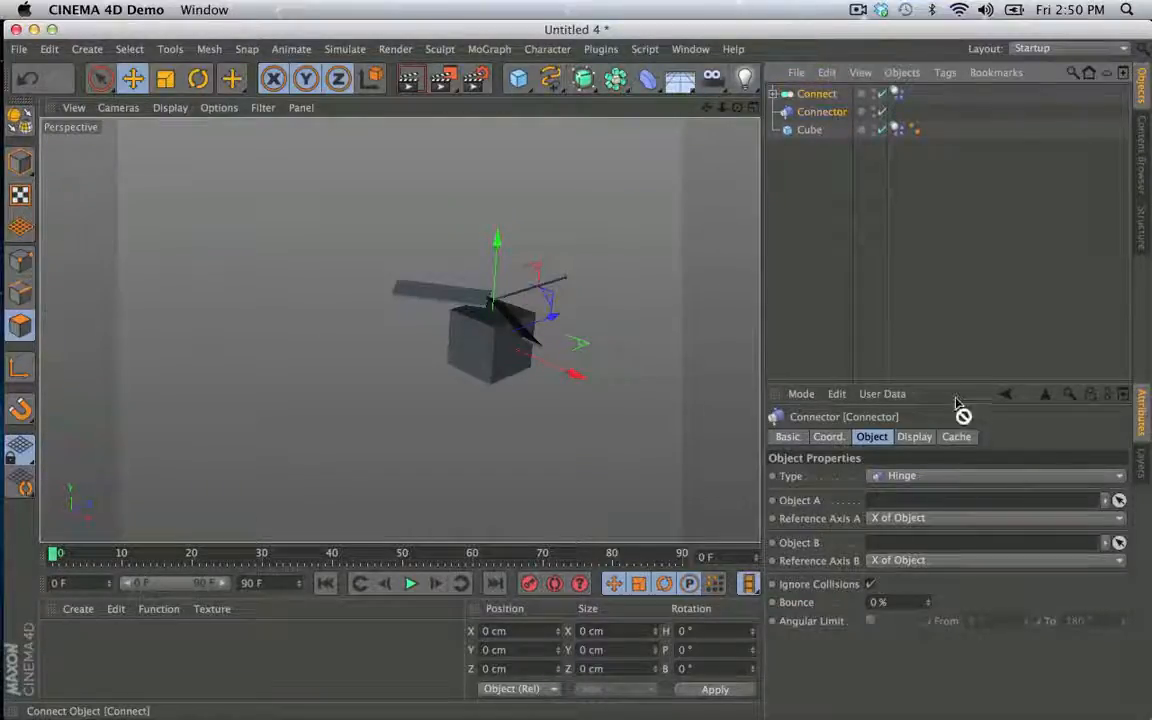
{"action": "left_click_drag", "start_coordinate": [928, 490], "coordinate": [920, 500]}
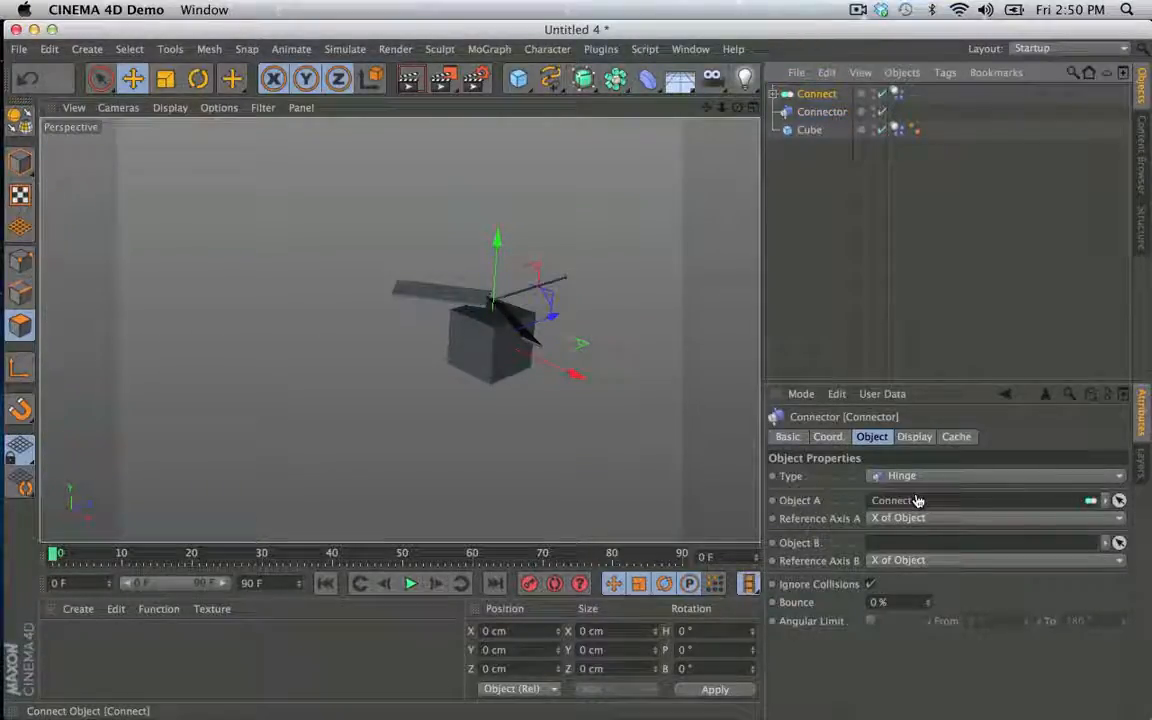
{"action": "left_click_drag", "start_coordinate": [807, 128], "coordinate": [920, 560]}
- Raise the Connector to the propeller's hub above the cube and rotate it so its hinge axis is vertical
{"action": "left_click", "coordinate": [821, 112]}
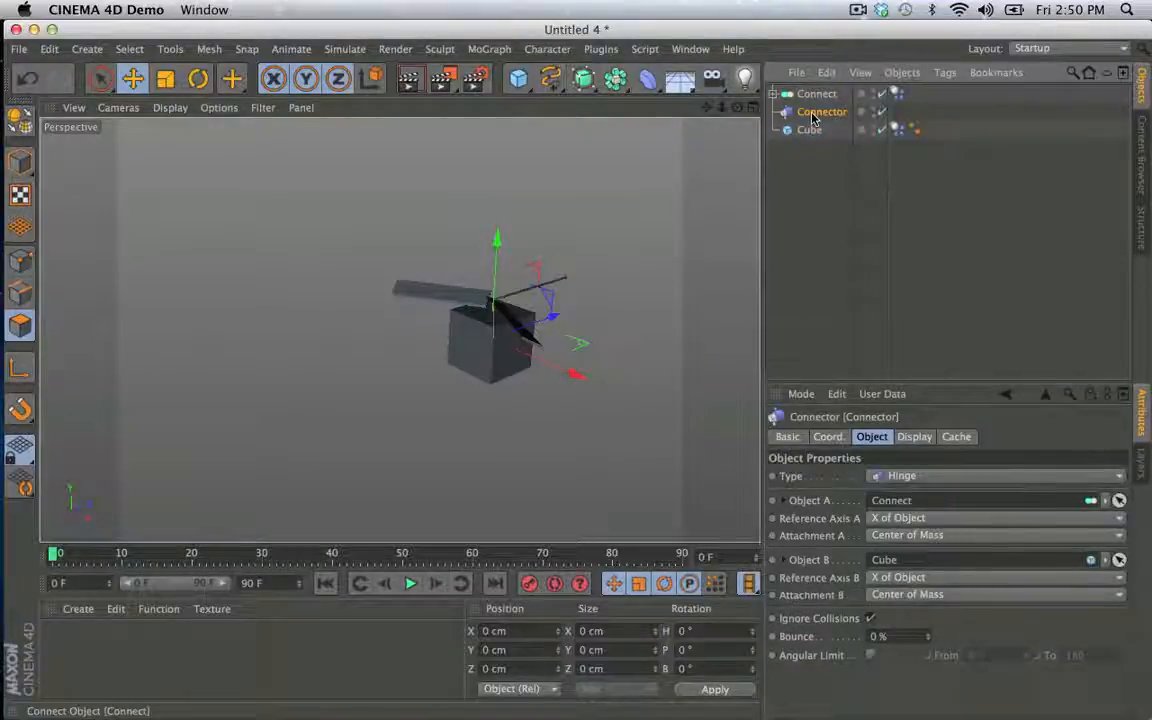
{"action": "left_click_drag", "start_coordinate": [496, 255], "coordinate": [495, 227]}
{"action": "right_click_drag", "start_coordinate": [464, 304], "coordinate": [648, 309], "text": "alt"}
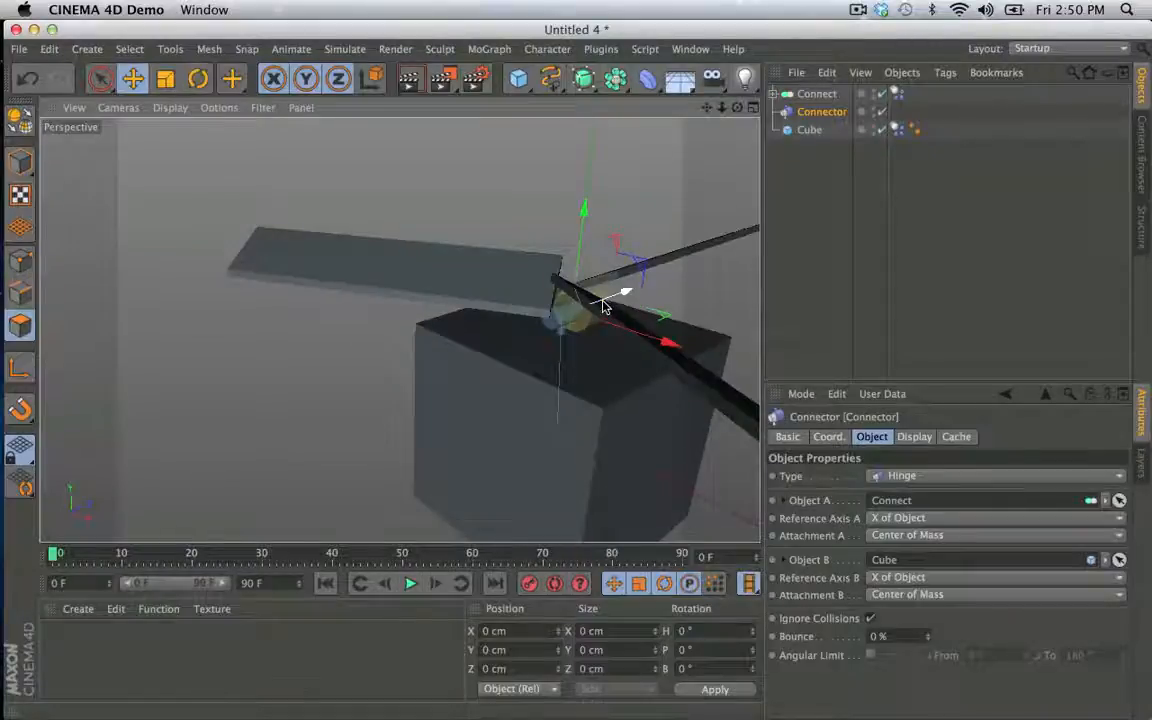
{"action": "key", "text": "r"}
{"action": "left_click_drag", "start_coordinate": [545, 296], "coordinate": [550, 266]}
- Play the simulation to check how the hinged propeller and body cube fall, and return to the first frame
{"action": "right_click_drag", "start_coordinate": [625, 242], "coordinate": [416, 291], "text": "alt"}
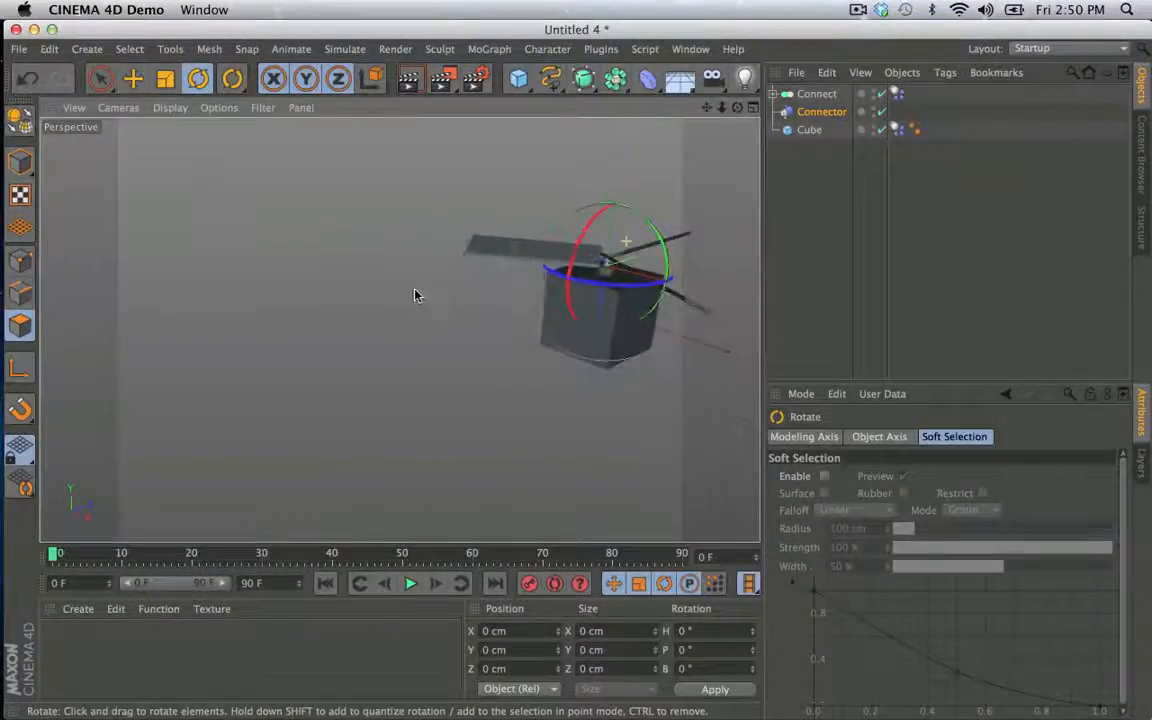
{"action": "left_click_drag", "start_coordinate": [400, 330], "coordinate": [513, 212], "text": "alt"}
{"action": "right_click_drag", "start_coordinate": [513, 212], "coordinate": [496, 216], "text": "alt"}
{"action": "mouse_move", "coordinate": [496, 216]}
{"action": "left_mouse_down", "text": "alt"}
{"action": "mouse_move", "coordinate": [500, 206]}
{"action": "mouse_move", "coordinate": [487, 220]}
{"action": "left_mouse_up", "text": "alt"}
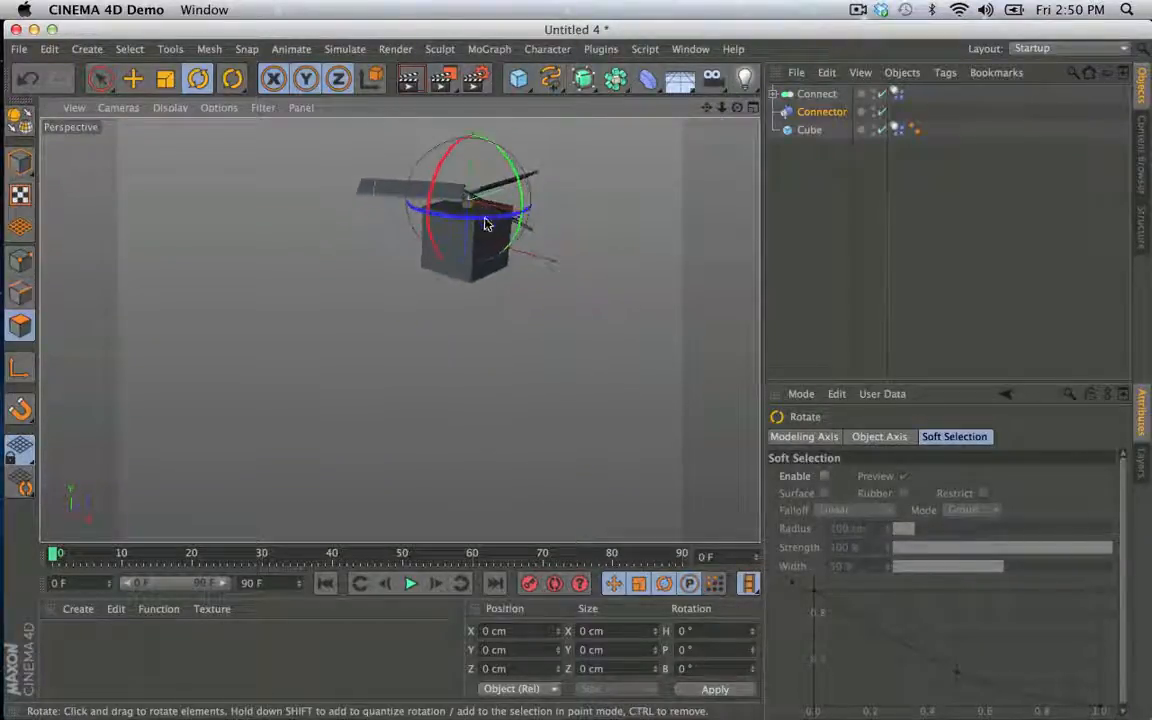
{"action": "left_click", "coordinate": [413, 584]}
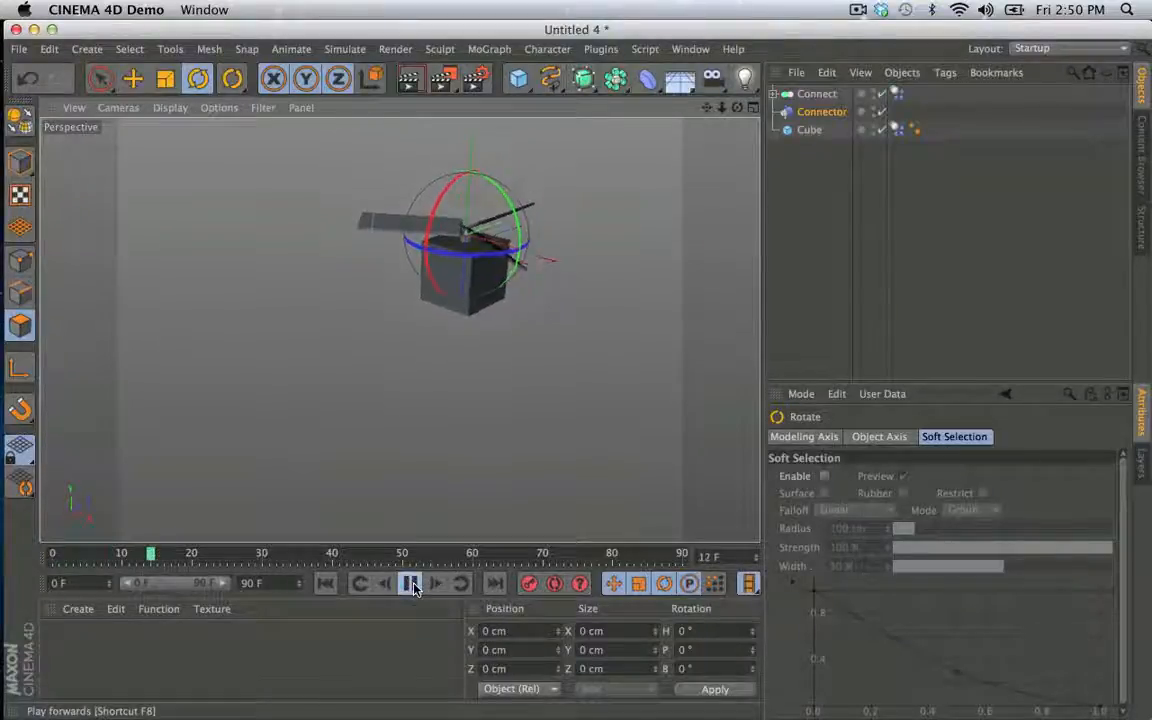
{"action": "left_click", "coordinate": [412, 585]}
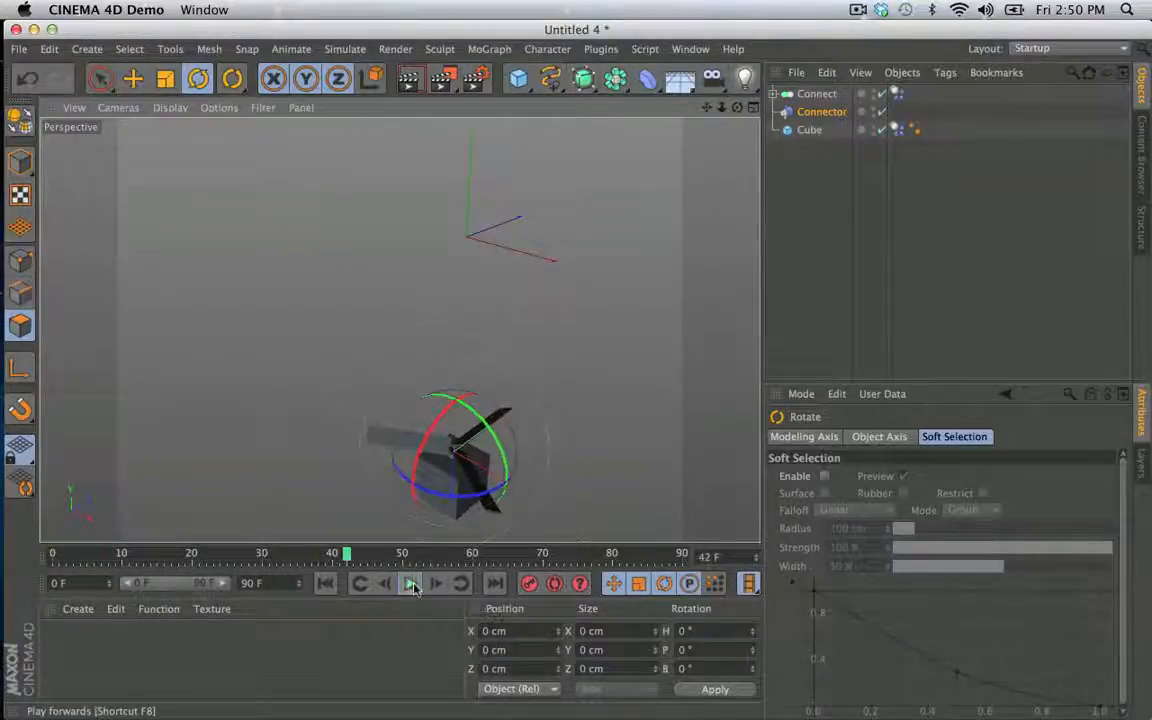
{"action": "left_click", "coordinate": [327, 585]}
- Set the aerodynamic Lift to 100% in the Connect object's Dynamics Body tag
{"action": "left_click", "coordinate": [896, 130]}
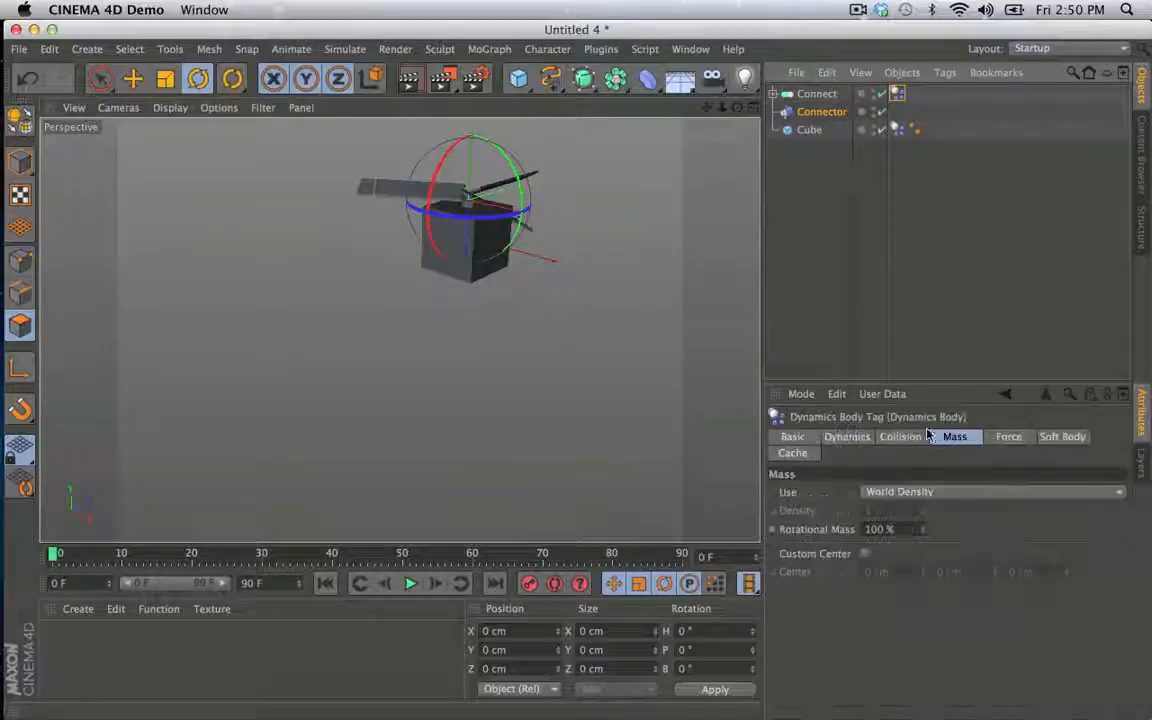
{"action": "left_click", "coordinate": [1008, 437]}
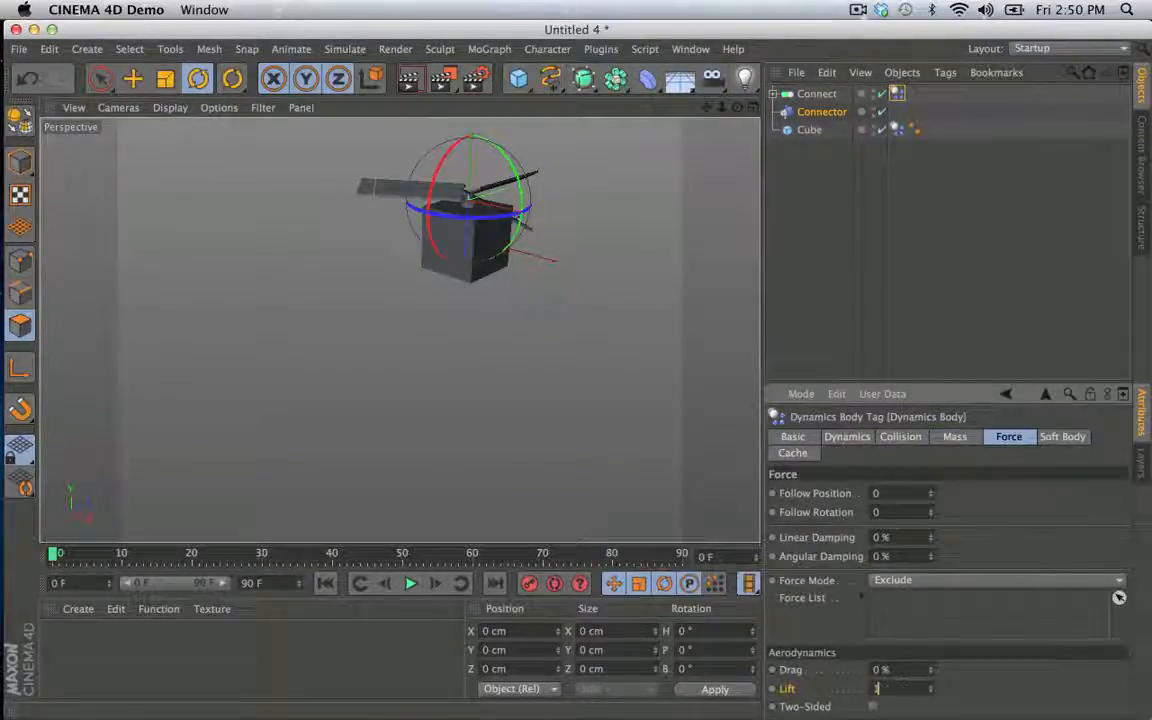
{"action": "type", "text": "100"}
{"action": "key", "text": "Return"}
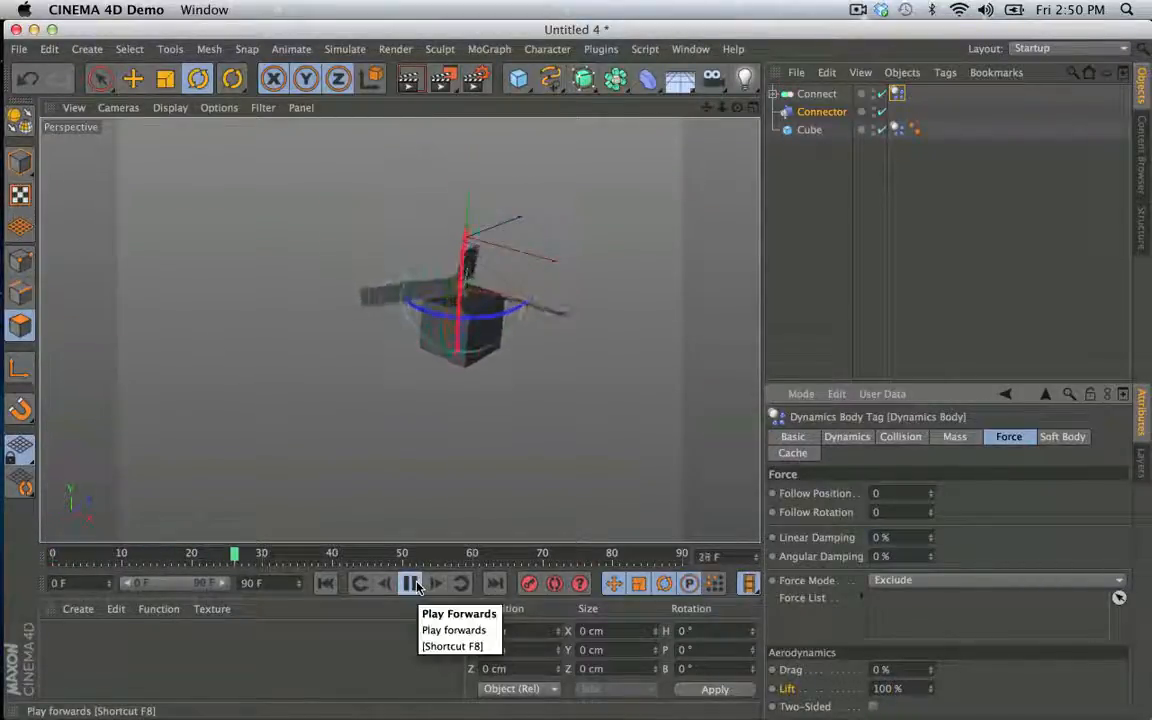
- Play the simulation repeatedly to examine how lift affects the falling propeller and body, and return to the first frame
{"action": "left_click", "coordinate": [412, 584]}
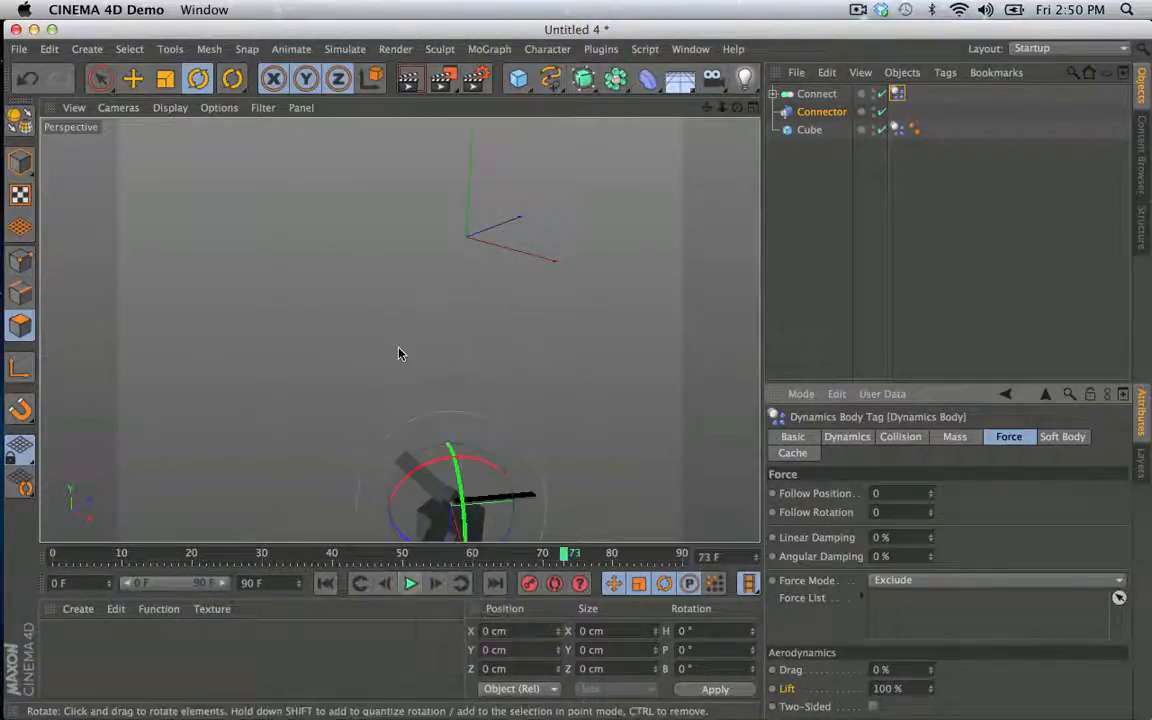
{"action": "left_click_drag", "start_coordinate": [419, 338], "coordinate": [440, 207]}
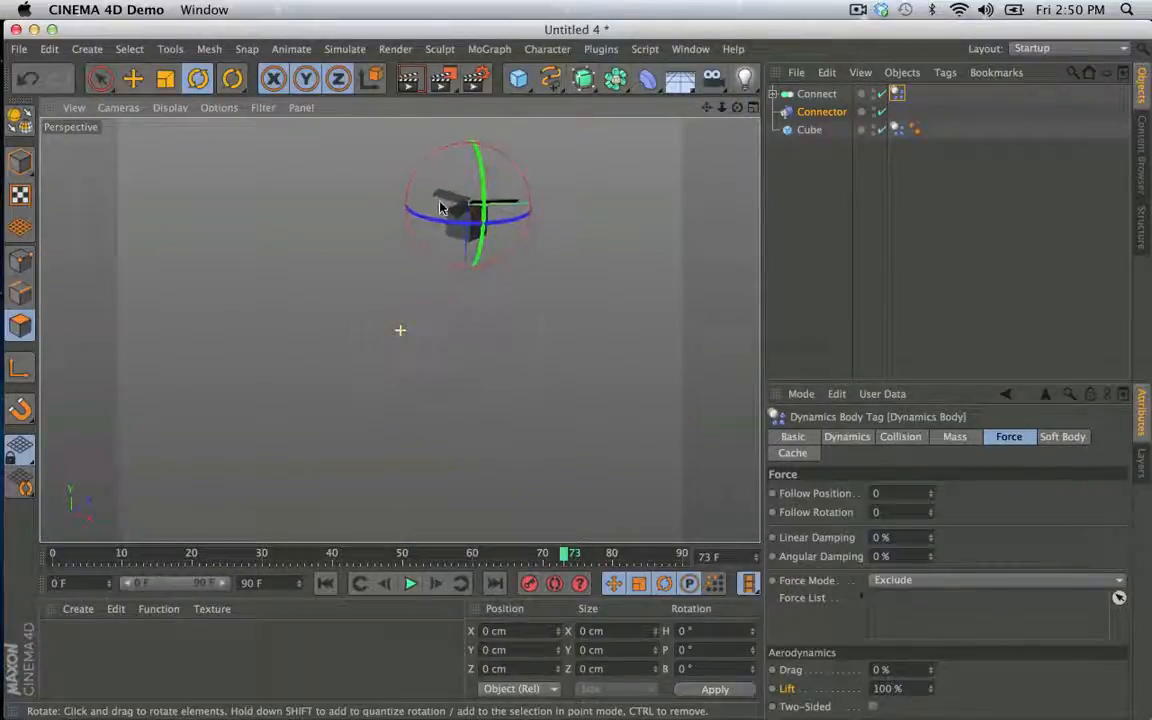
{"action": "left_click", "coordinate": [410, 584]}
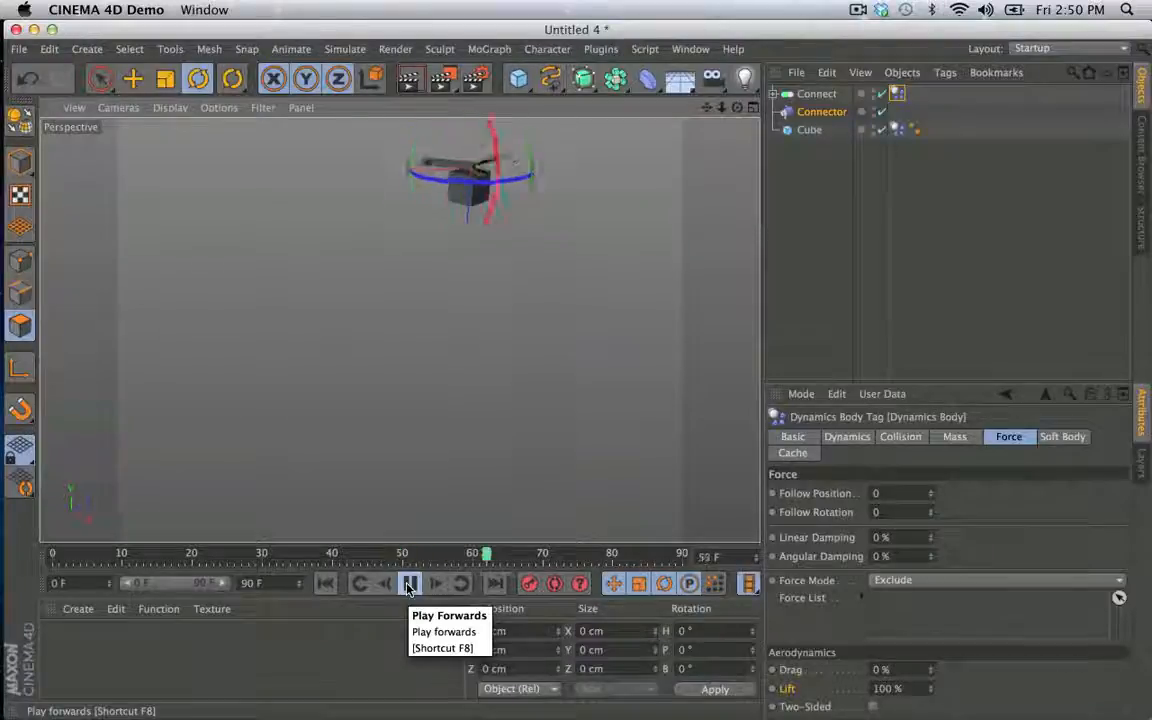
{"action": "left_click", "coordinate": [410, 584]}
{"action": "left_click", "coordinate": [316, 587]}
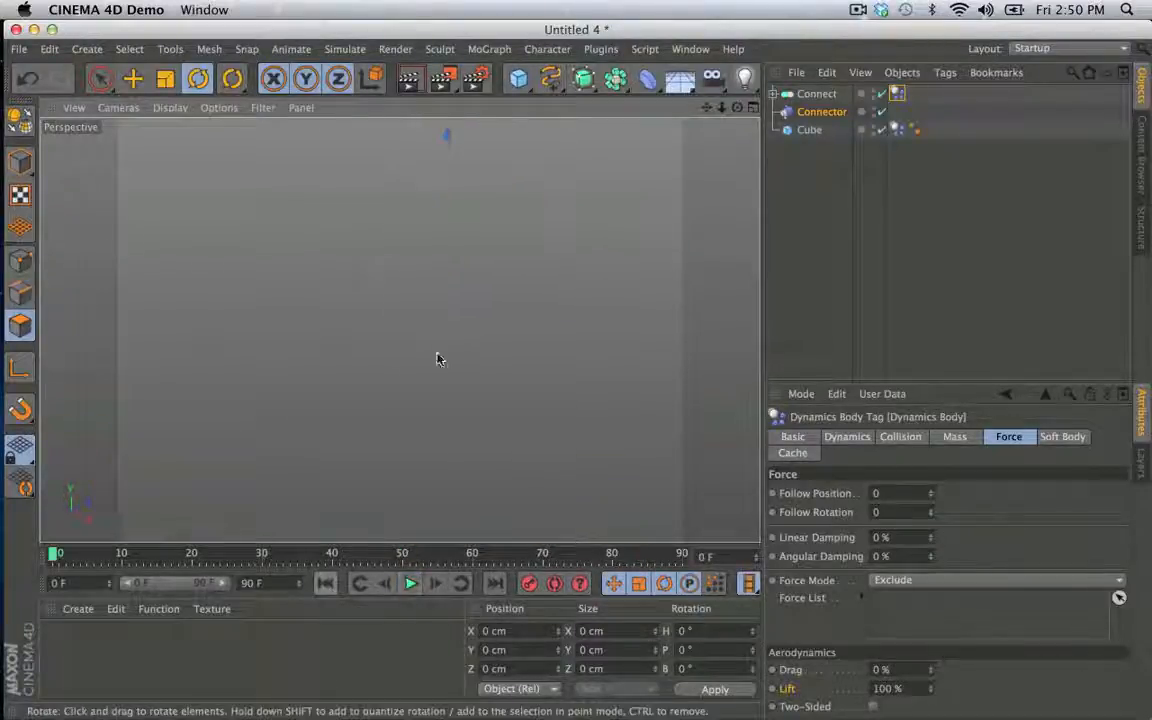
{"action": "middle_click_drag", "start_coordinate": [436, 356], "coordinate": [428, 468], "text": "alt"}
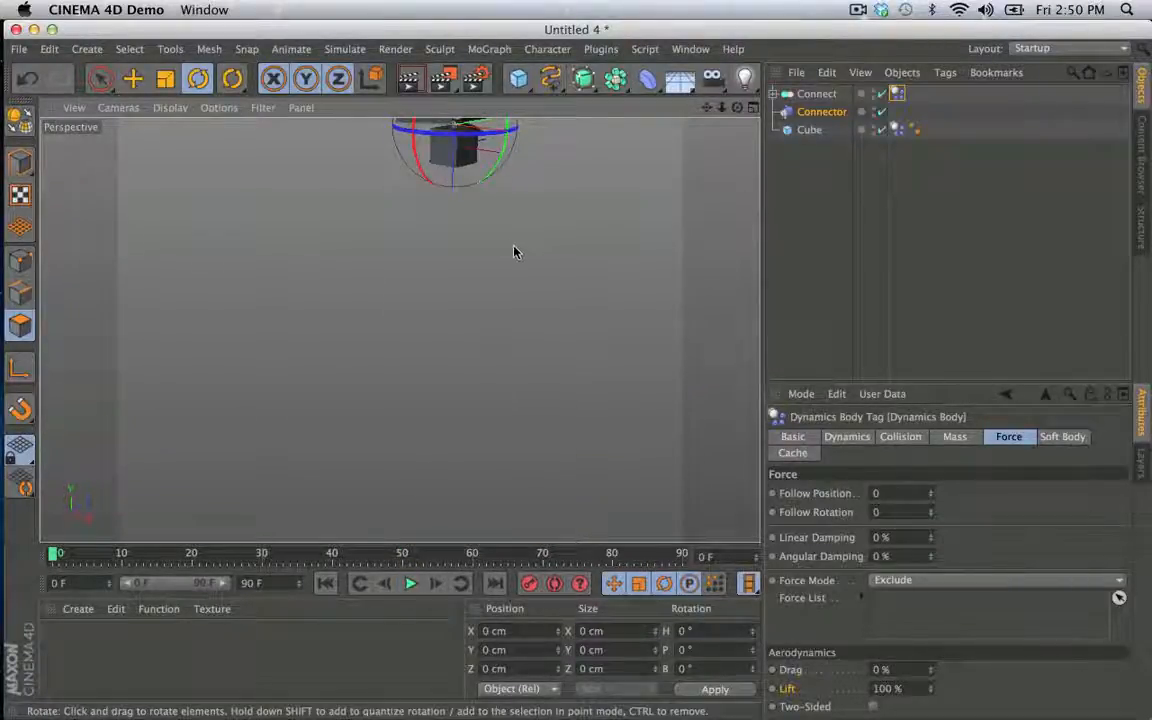
{"action": "left_click", "coordinate": [410, 584]}
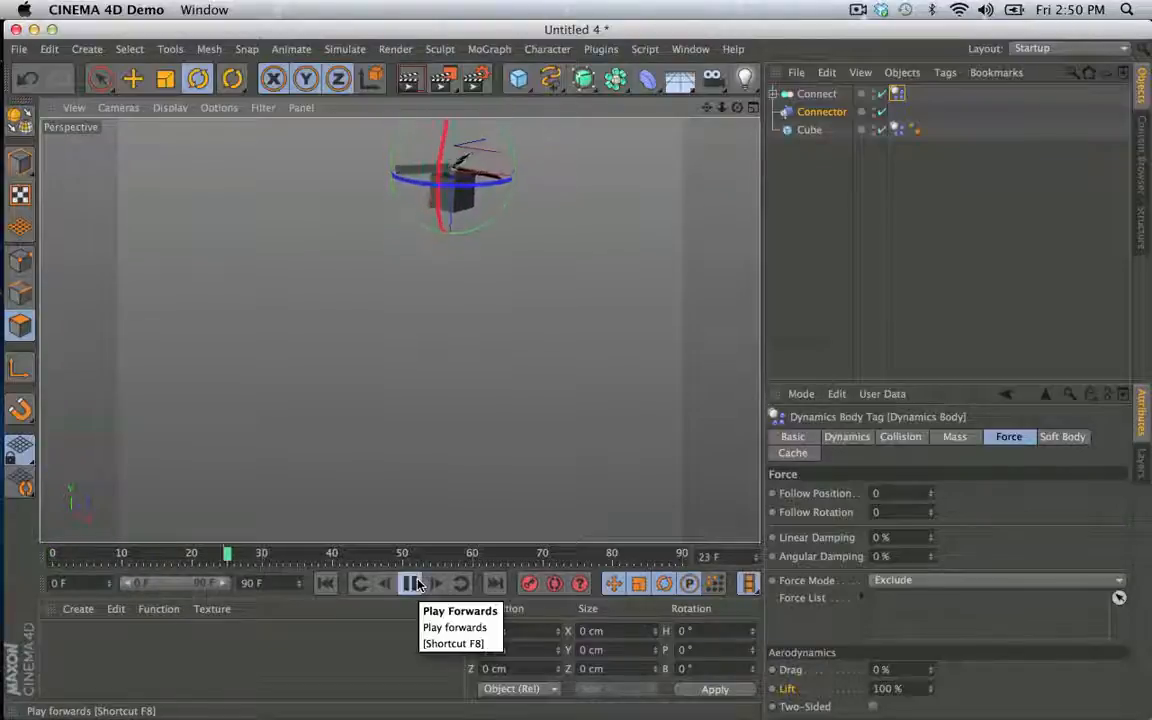
{"action": "left_click", "coordinate": [412, 584]}
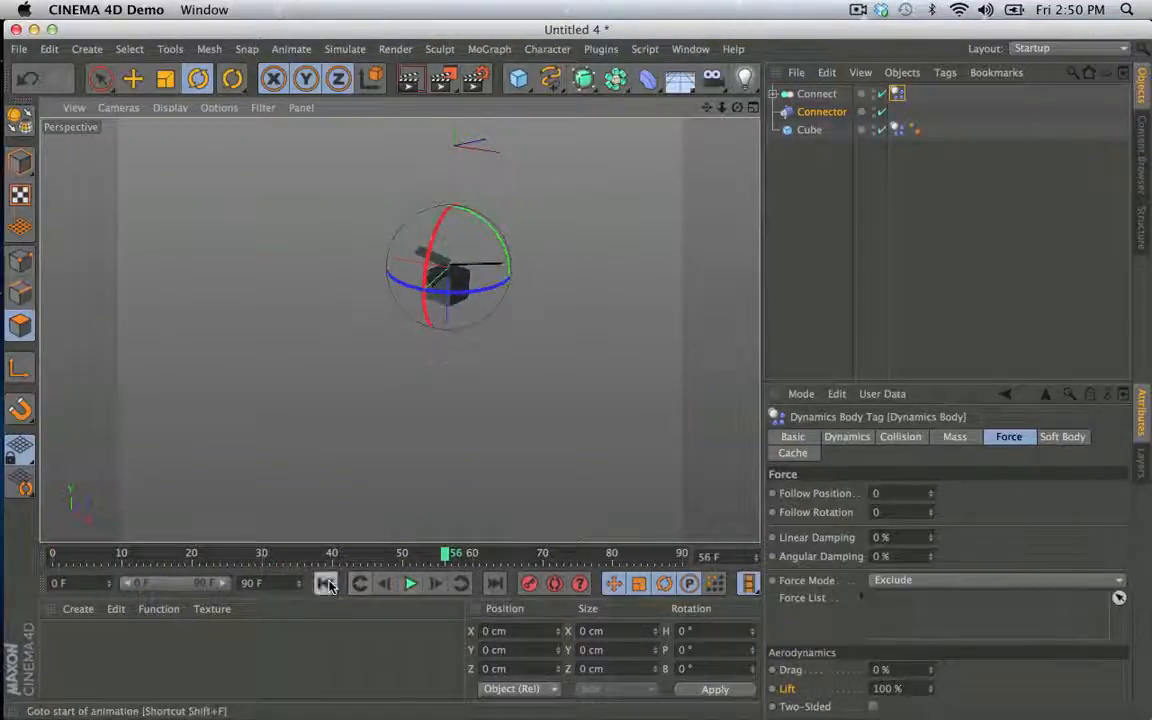
{"action": "left_click", "coordinate": [325, 584]}
- Play the simulation with the Connector temporarily disabled to compare the separate falls, and re-enable the Connector
{"action": "left_click", "coordinate": [881, 111]}
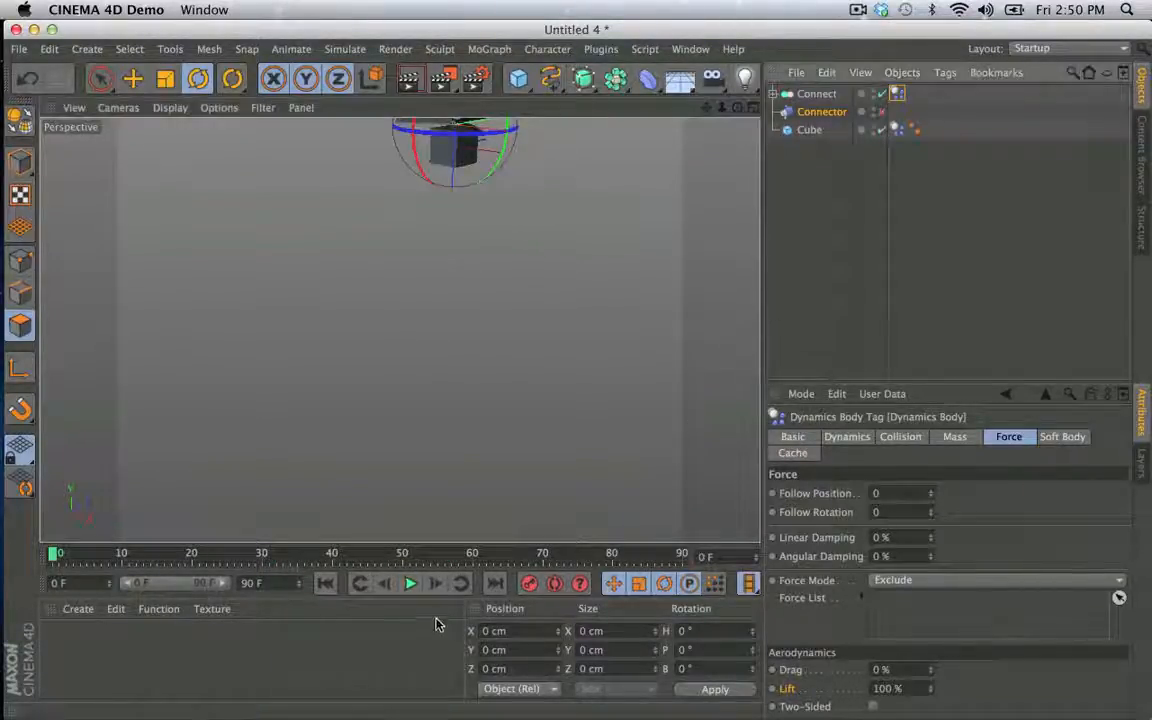
{"action": "left_click", "coordinate": [410, 584]}
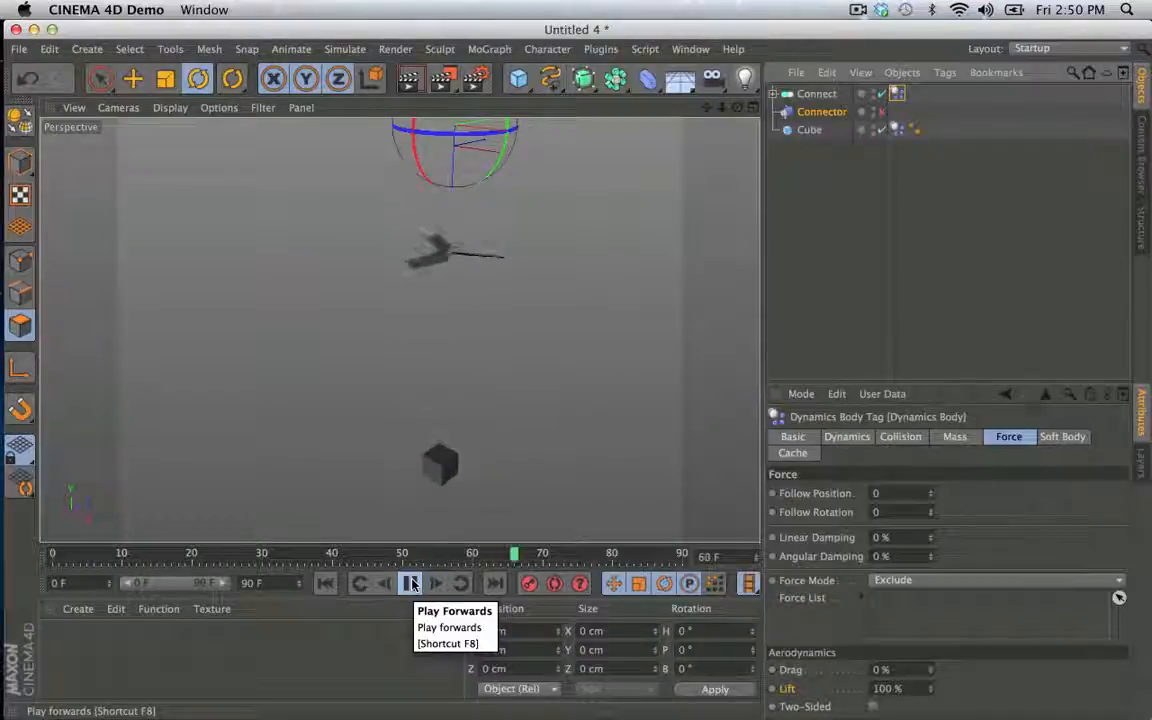
{"action": "left_click", "coordinate": [410, 584]}
{"action": "left_click", "coordinate": [325, 583]}
{"action": "left_click_drag", "start_coordinate": [707, 107], "coordinate": [625, 314]}
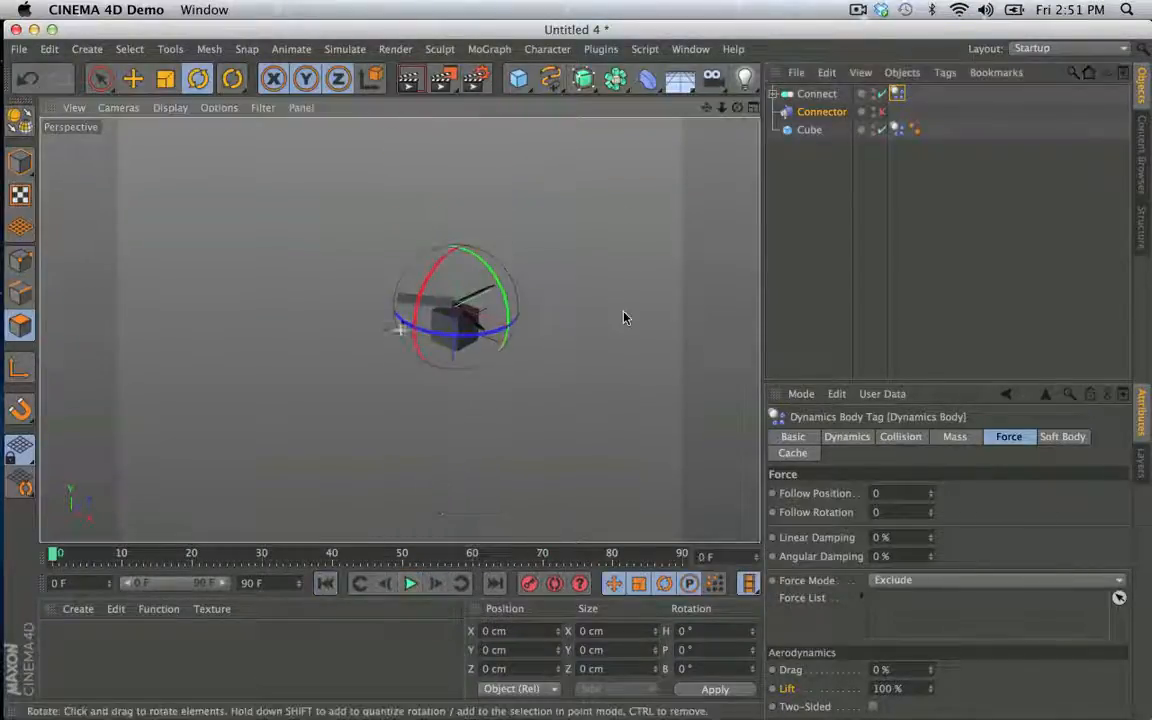
{"action": "left_click", "coordinate": [882, 112]}
- Add a dynamics Motor object and place it directly below the Connect object in the hierarchy
{"action": "scroll", "coordinate": [653, 183], "scroll_direction": "up", "scroll_amount": 5}
{"action": "middle_click_drag", "start_coordinate": [653, 183], "coordinate": [607, 255], "text": "alt"}
{"action": "left_click_drag", "start_coordinate": [607, 255], "coordinate": [566, 270], "text": "alt"}
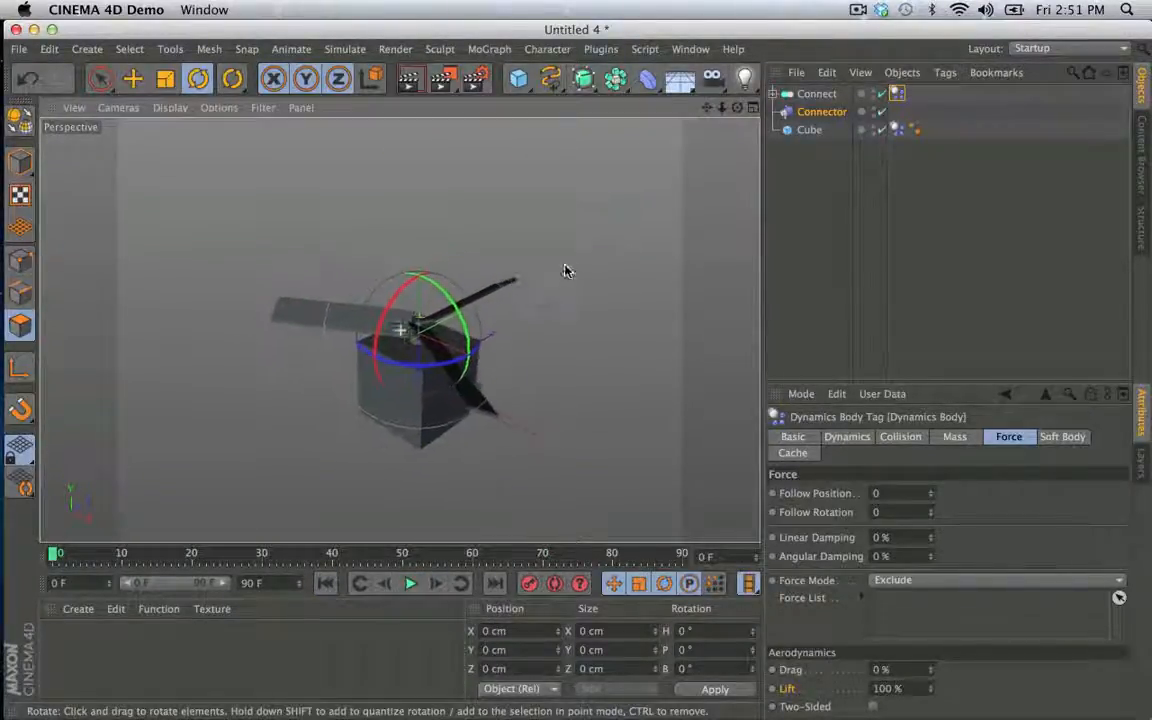
{"action": "middle_click_drag", "start_coordinate": [566, 270], "coordinate": [582, 260], "text": "alt"}
{"action": "left_click", "coordinate": [345, 49]}
{"action": "mouse_move", "coordinate": [354, 95]}
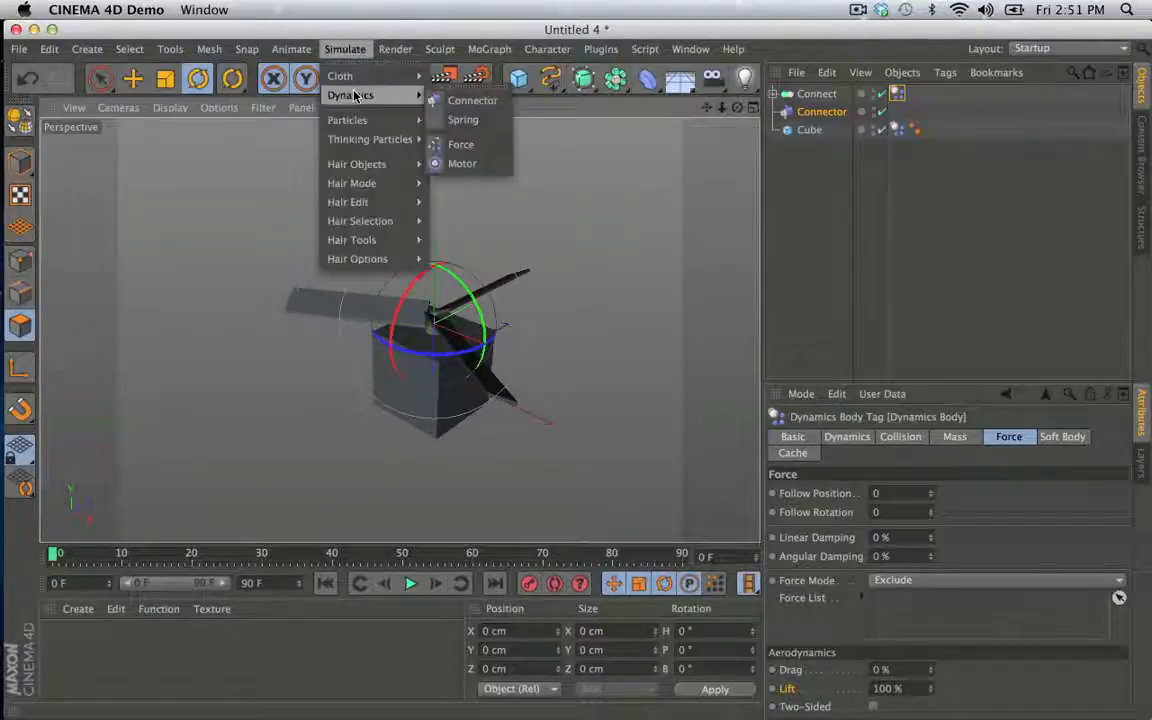
{"action": "left_click", "coordinate": [482, 163]}
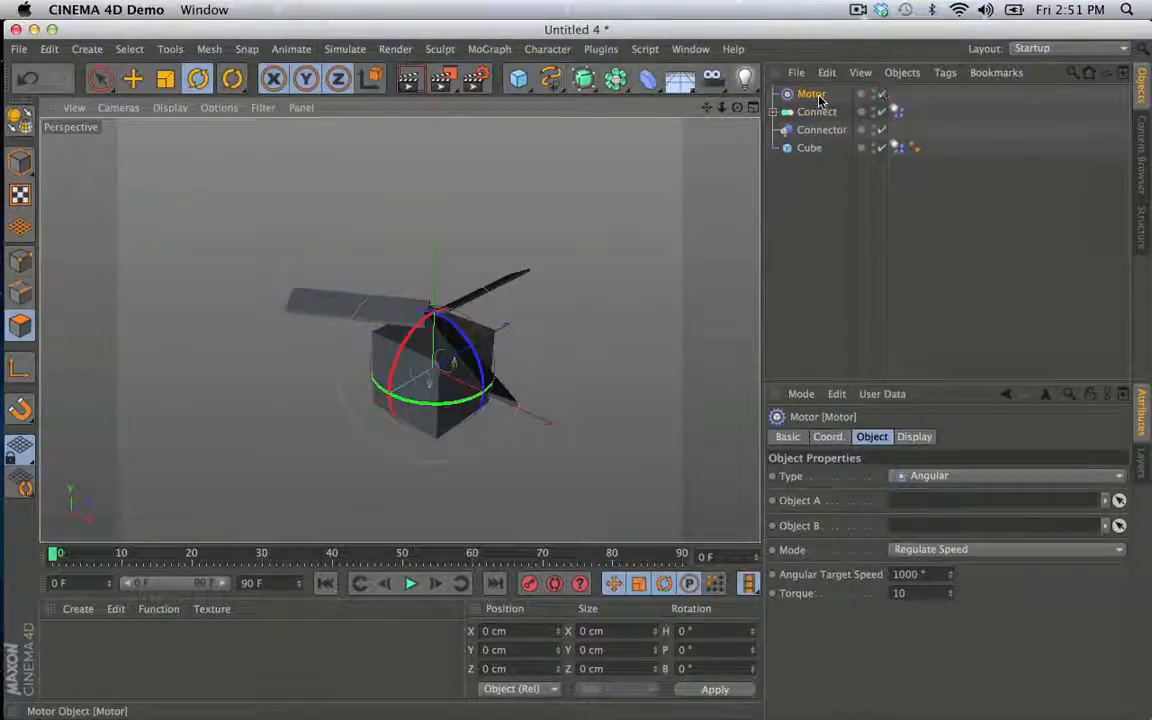
{"action": "left_click_drag", "start_coordinate": [819, 96], "coordinate": [820, 121]}
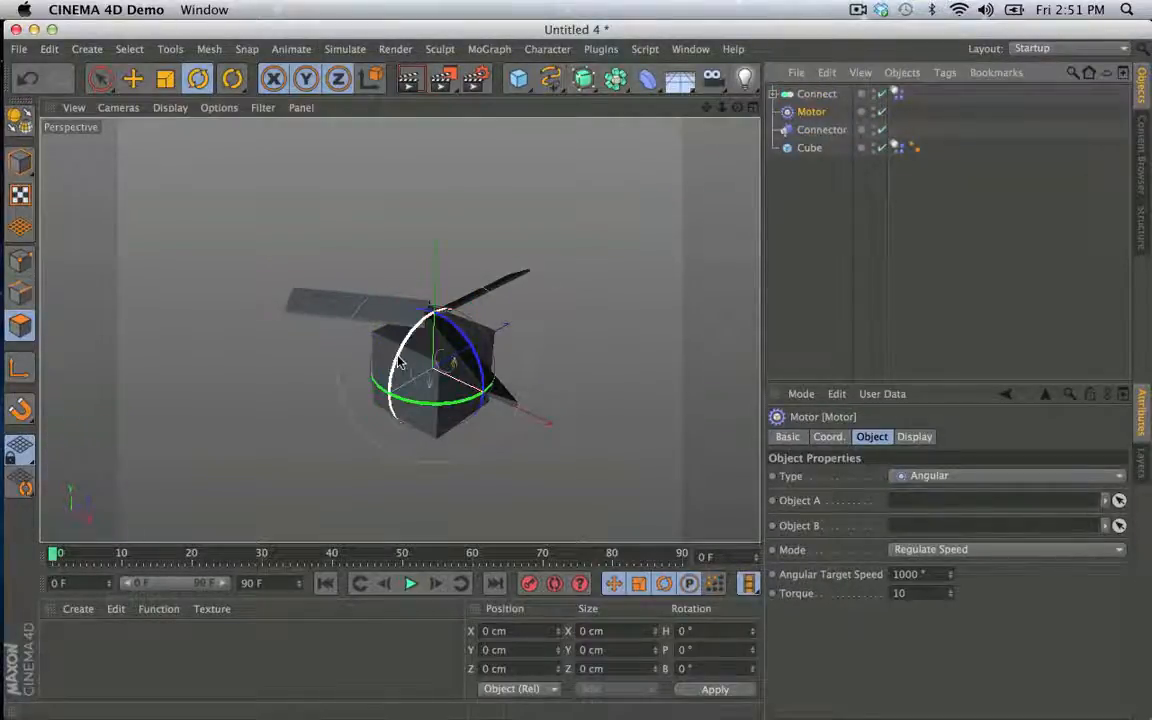
- Rotate the Motor so its axis is vertical and raise it towards the propeller's hub
{"action": "left_click_drag", "start_coordinate": [397, 362], "coordinate": [450, 329]}
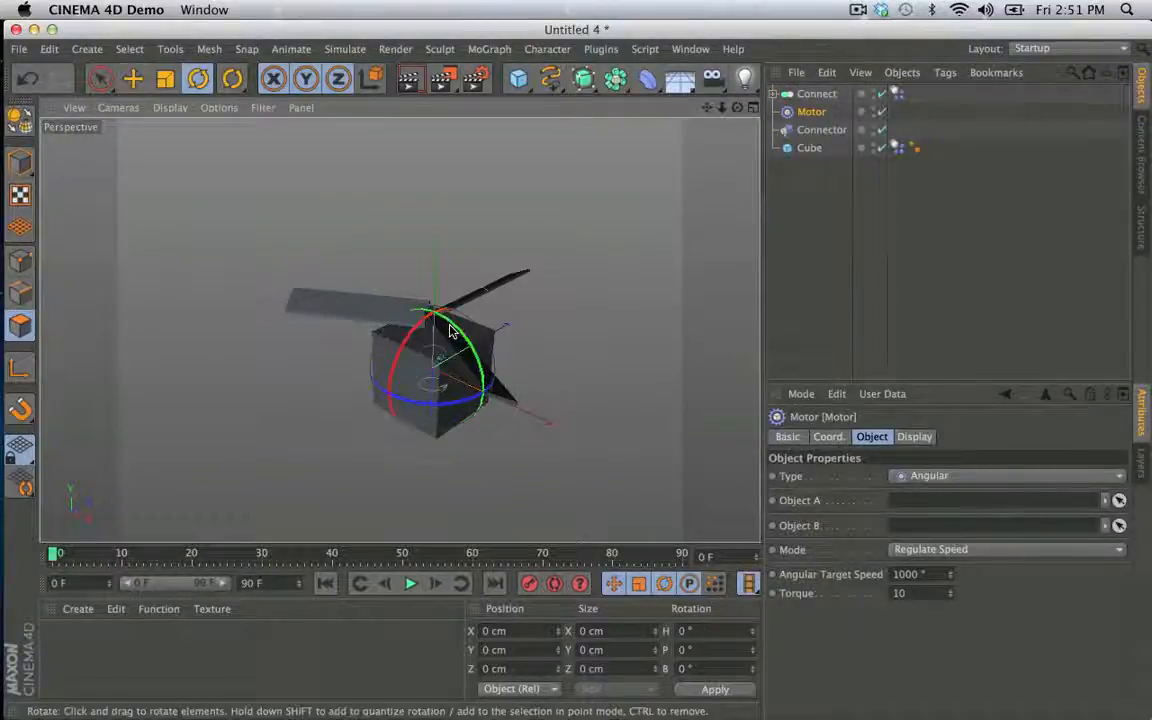
{"action": "key", "text": "e"}
{"action": "left_click_drag", "start_coordinate": [430, 415], "coordinate": [447, 352]}
- Assign Connect as the Motor's Object A and Cube as Object B, and apply the motor Only to A
{"action": "left_click", "coordinate": [814, 113]}
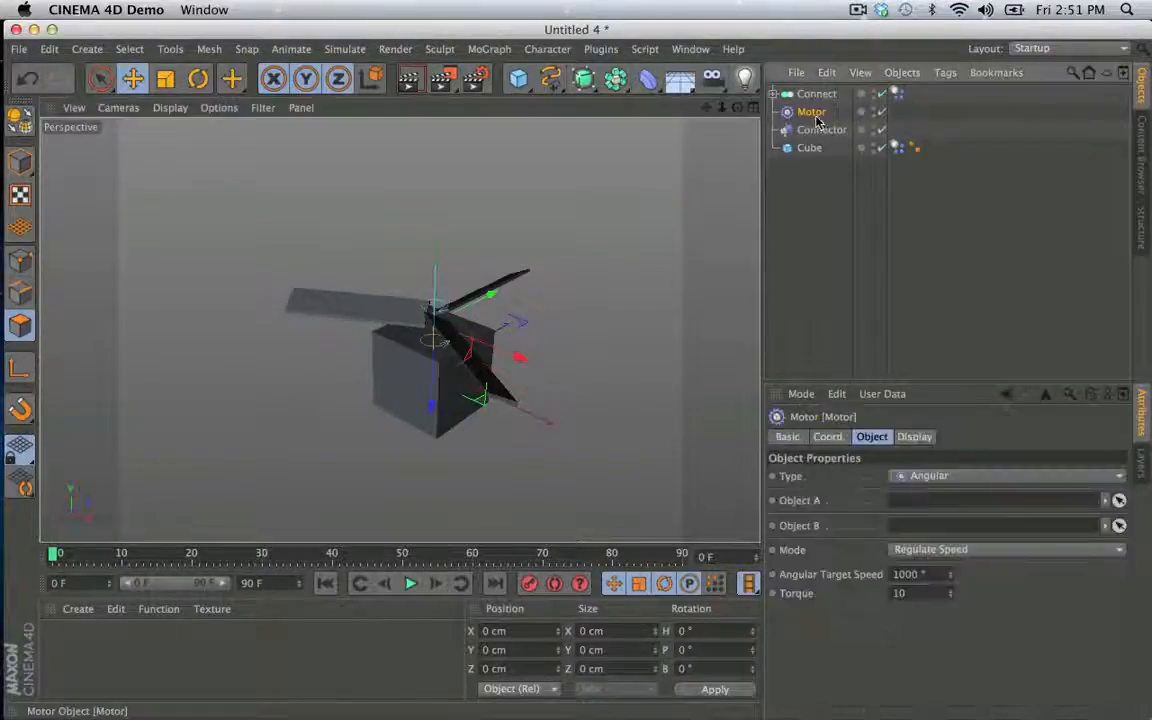
{"action": "left_click_drag", "start_coordinate": [962, 500], "coordinate": [952, 542]}
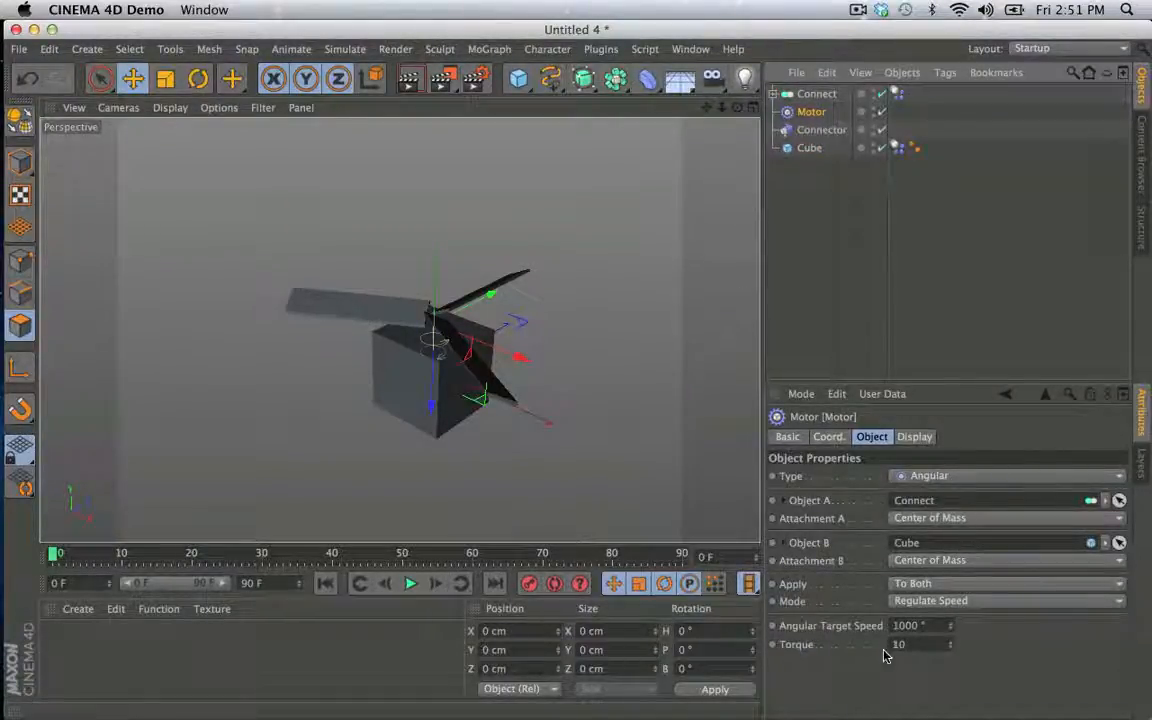
{"action": "left_click", "coordinate": [918, 584]}
{"action": "left_click", "coordinate": [922, 607]}
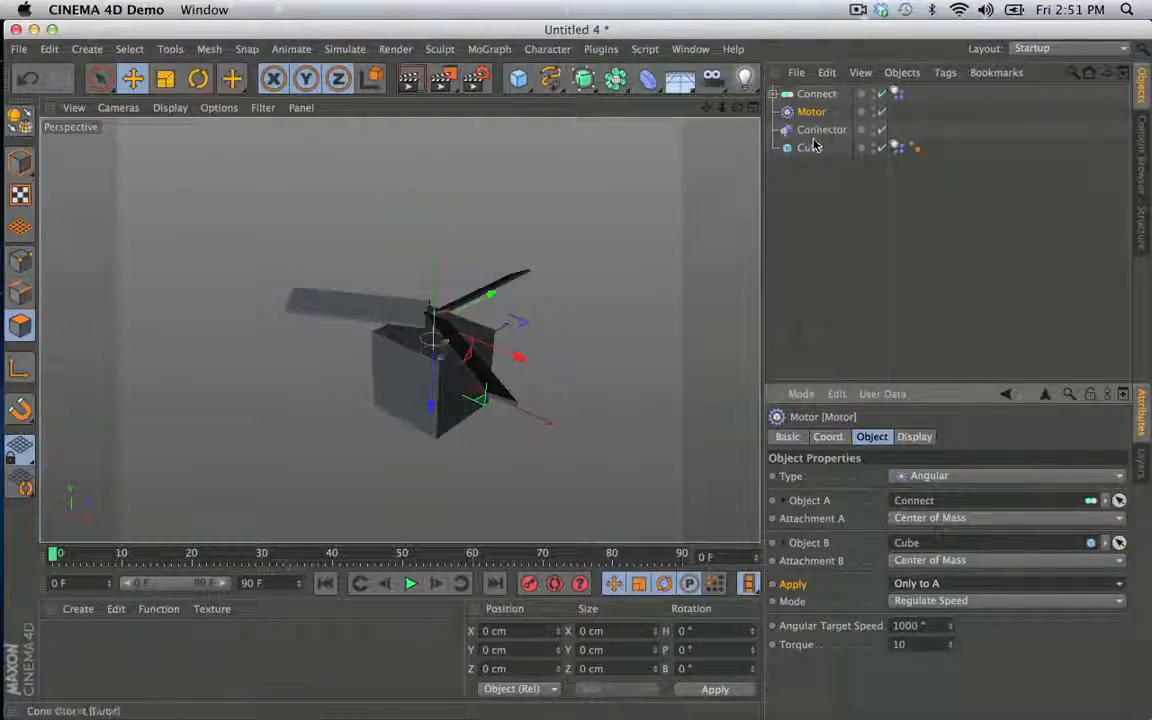
- Play the motorised simulation, return to the first frame and set the Motor's torque to 100
{"action": "left_click", "coordinate": [411, 584]}
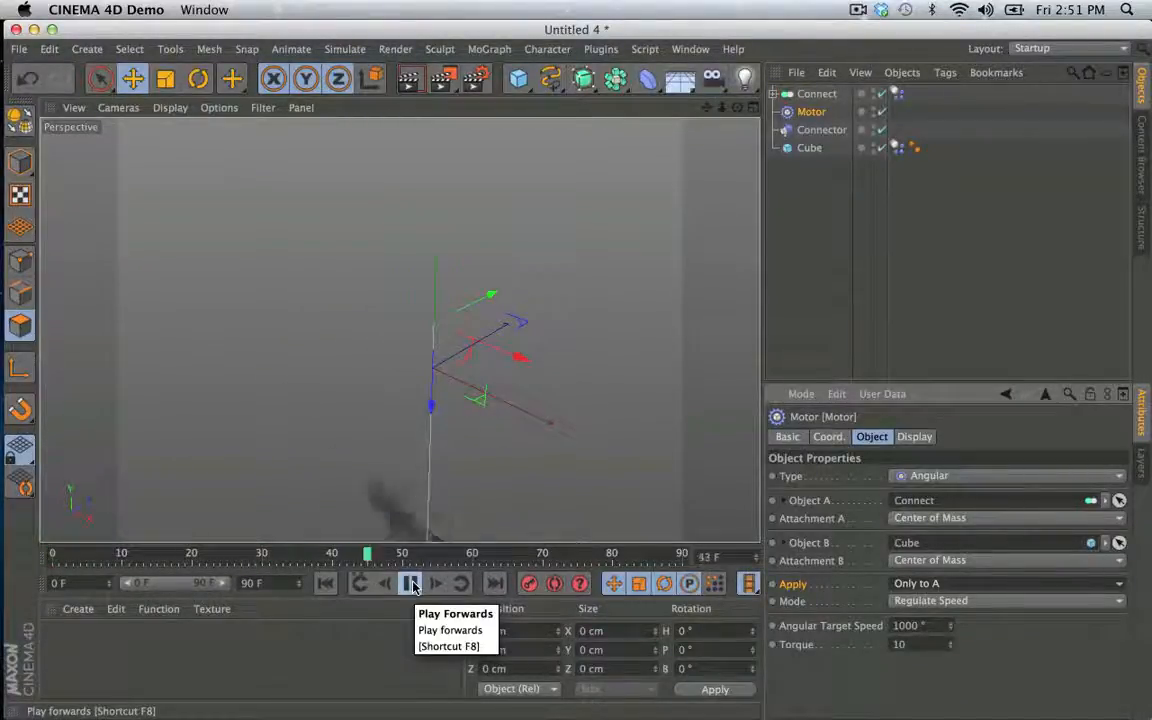
{"action": "left_click", "coordinate": [411, 584]}
{"action": "left_click", "coordinate": [325, 584]}
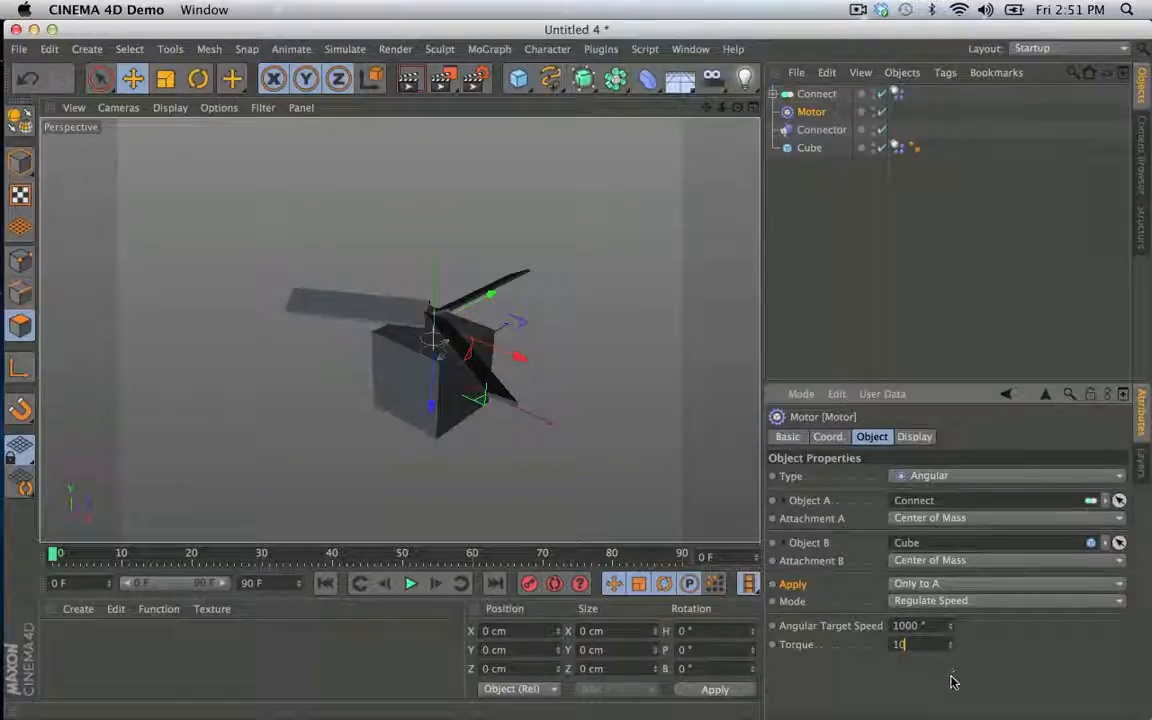
{"action": "key", "text": "Return"}
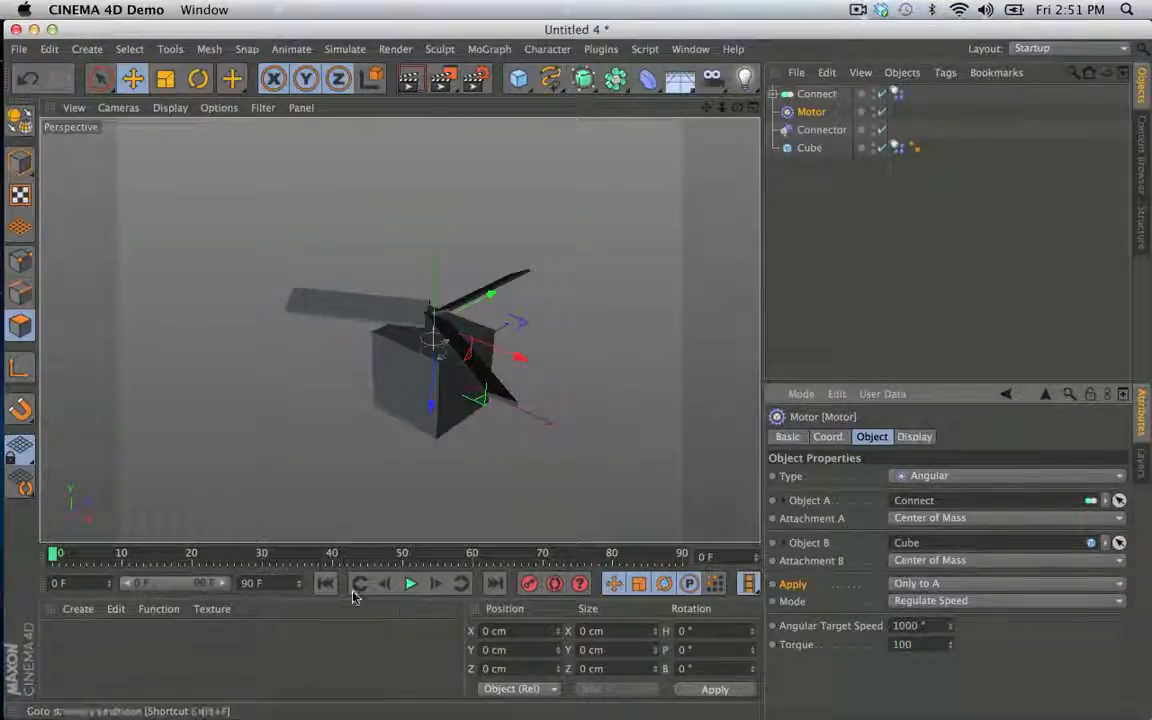
- Play the simulation, return to the first frame, set the Motor's Angular Target Speed to -1000° and play it again
{"action": "left_click", "coordinate": [413, 586]}
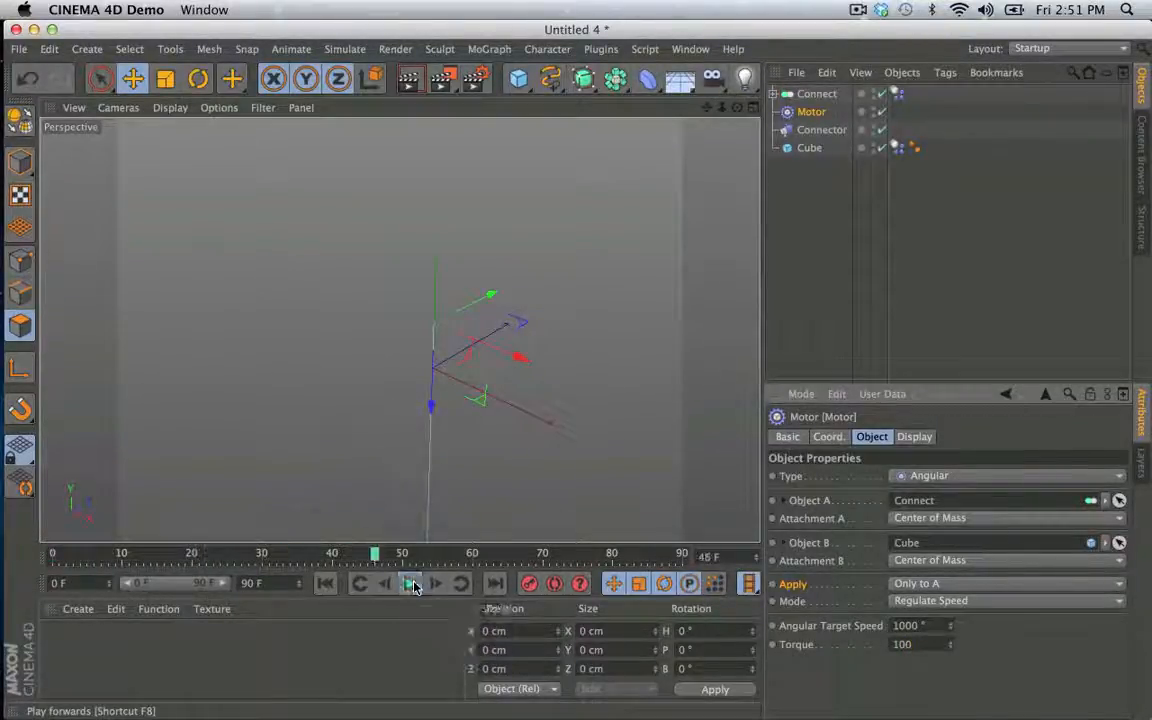
{"action": "left_click", "coordinate": [411, 584]}
{"action": "left_click", "coordinate": [325, 583]}
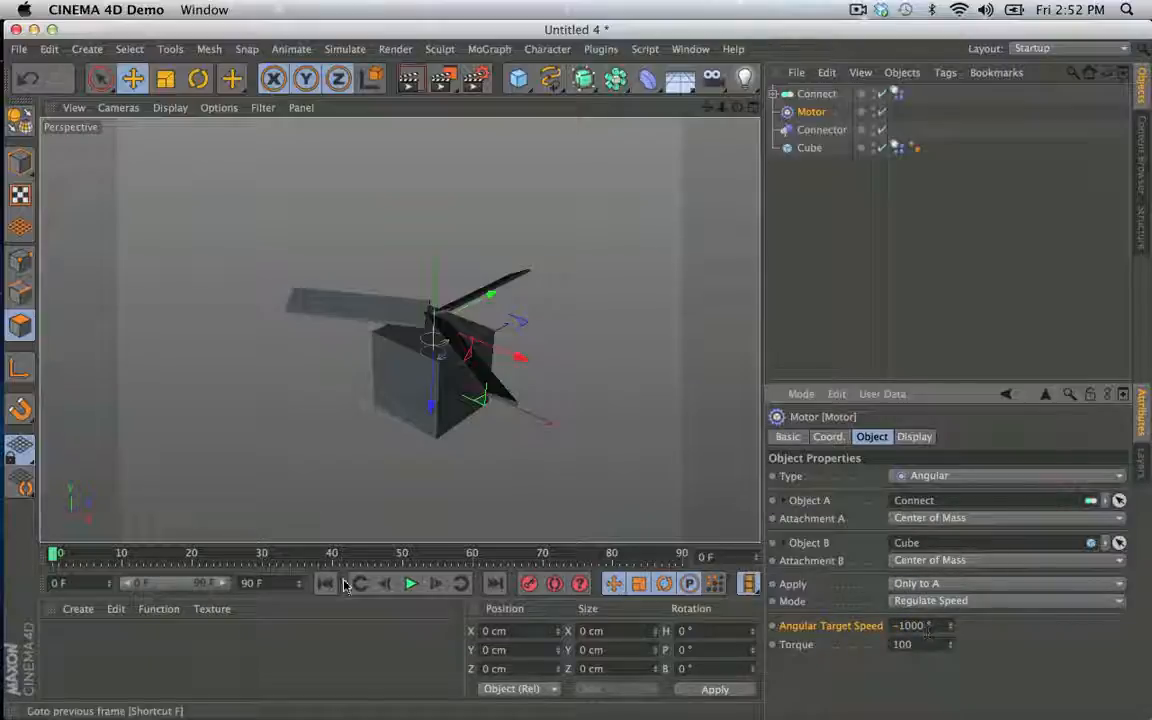
{"action": "left_click", "coordinate": [409, 585]}
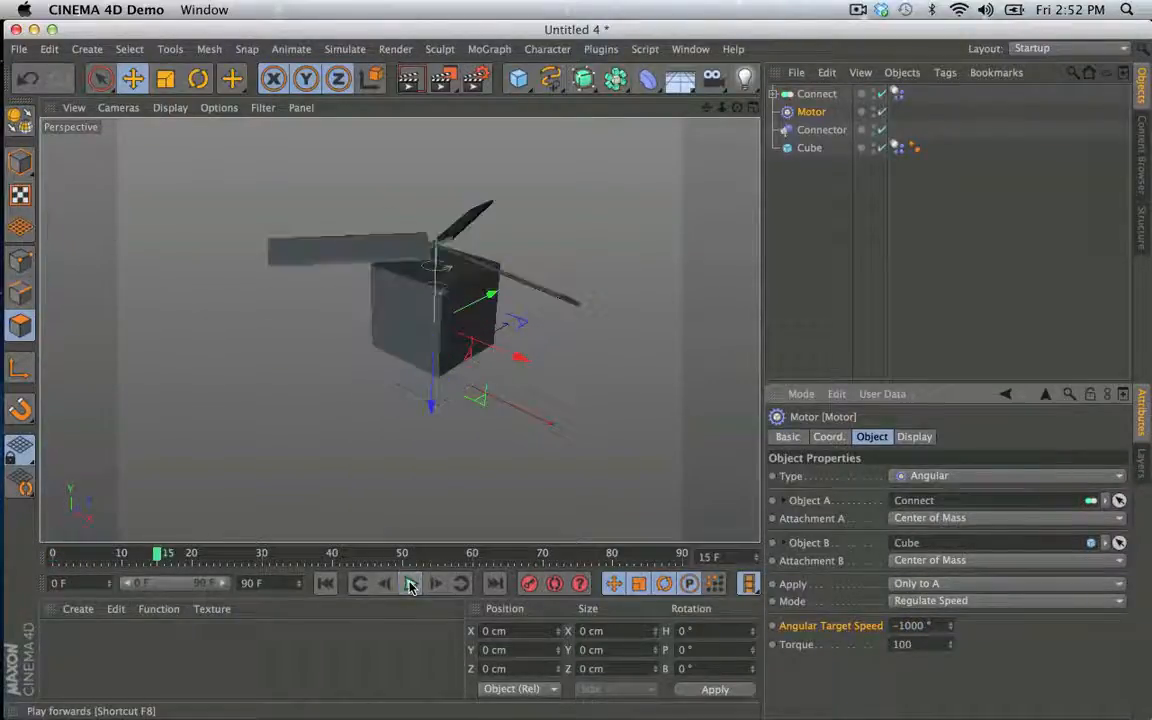
{"action": "left_click", "coordinate": [409, 585]}
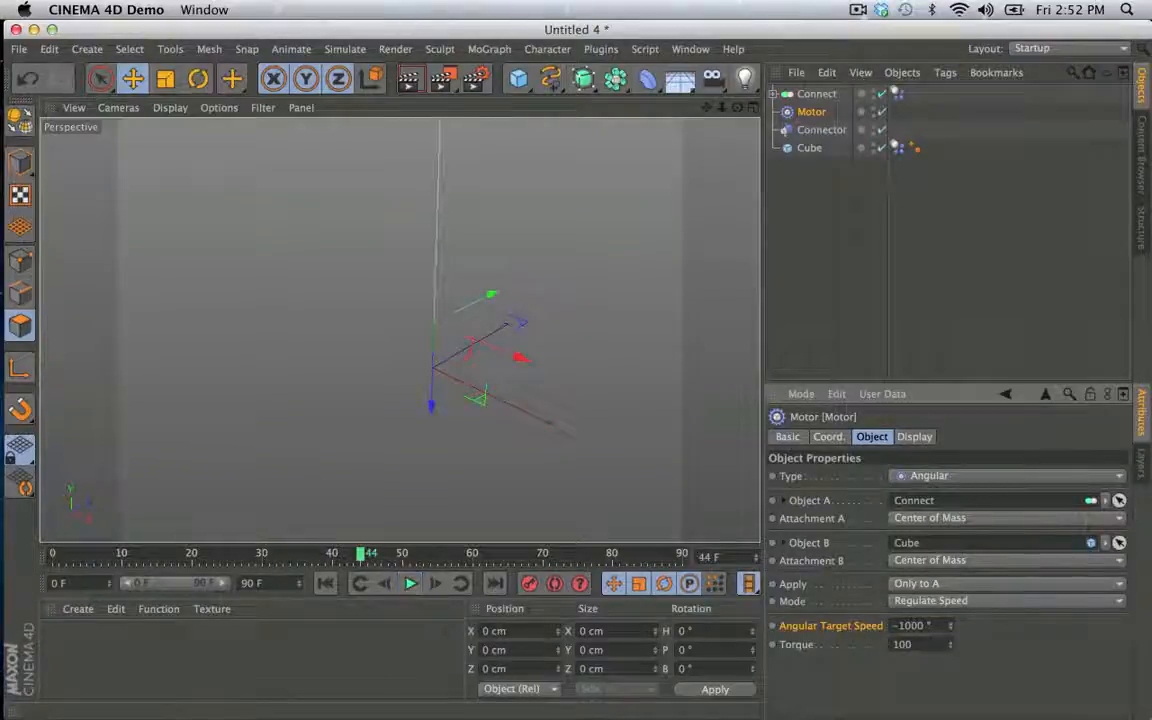
- Try the simulation from the first frame with the Motor's torque at 50 and at 20
{"action": "left_click", "coordinate": [325, 584]}
{"action": "left_click", "coordinate": [409, 584]}
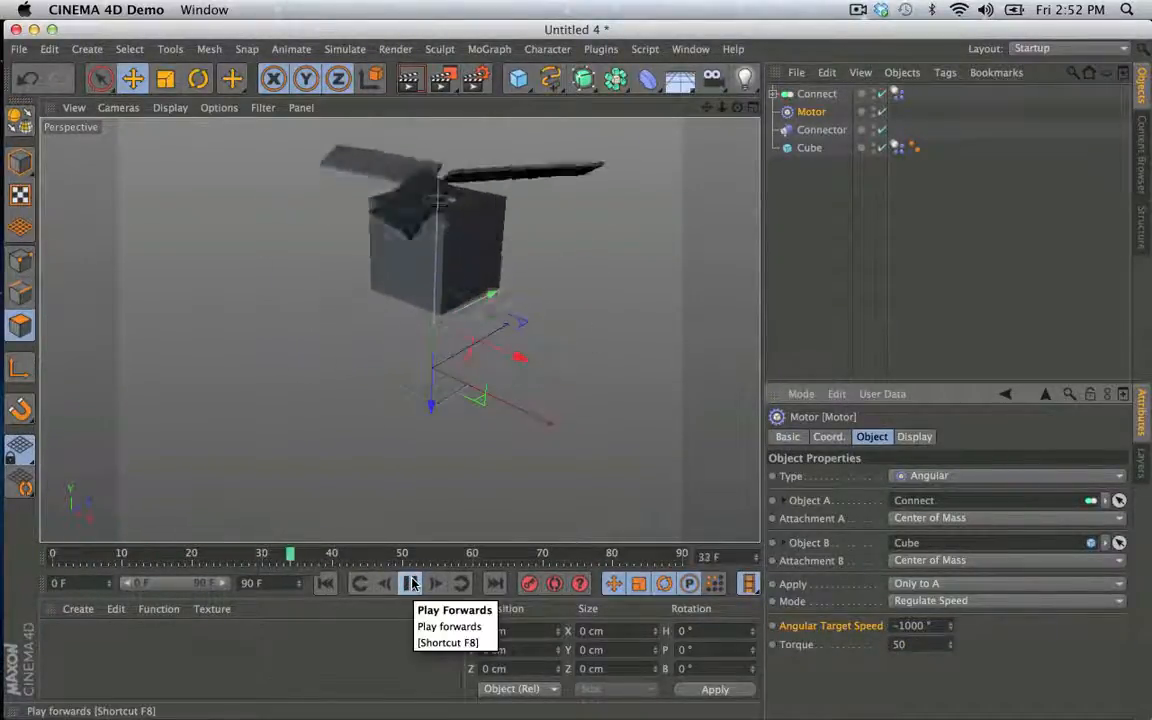
{"action": "left_click", "coordinate": [409, 584]}
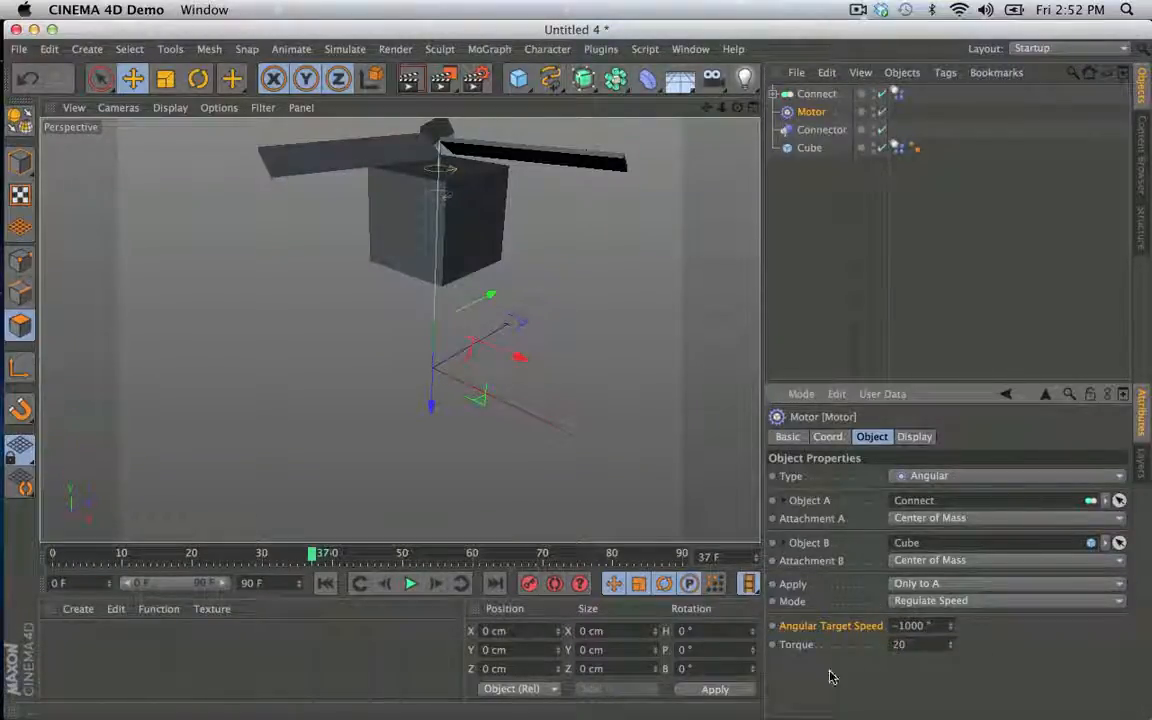
{"action": "left_click", "coordinate": [327, 584]}
{"action": "left_click", "coordinate": [409, 584]}
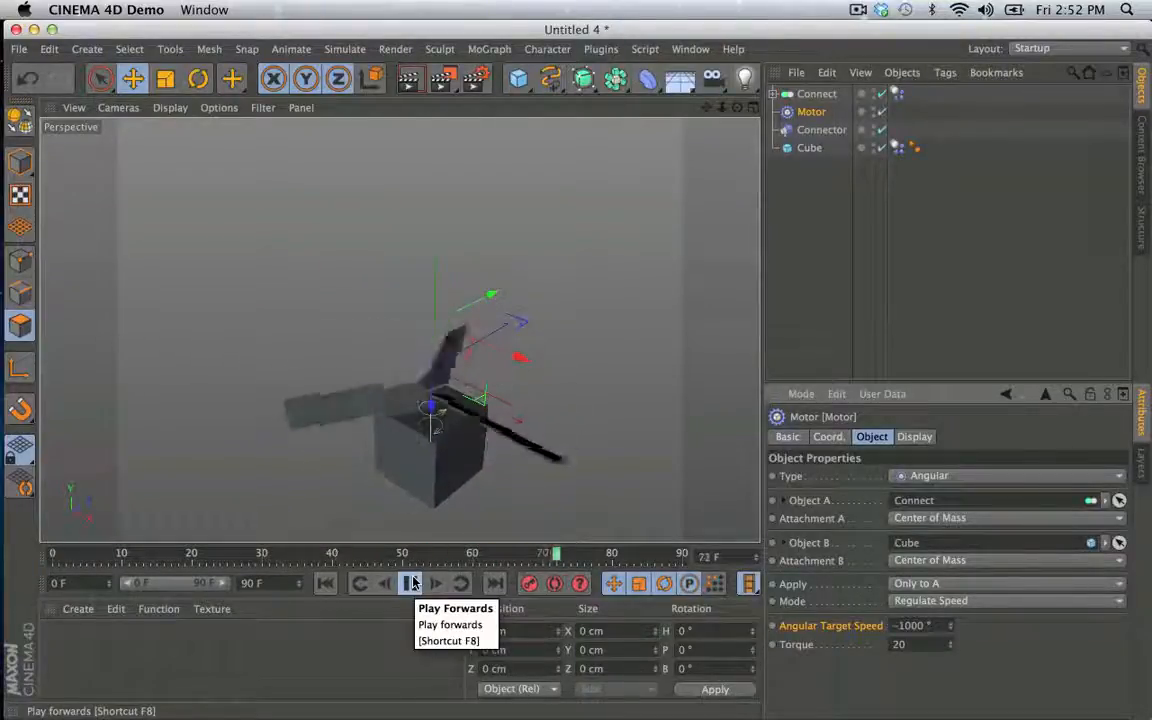
{"action": "left_click", "coordinate": [410, 584]}
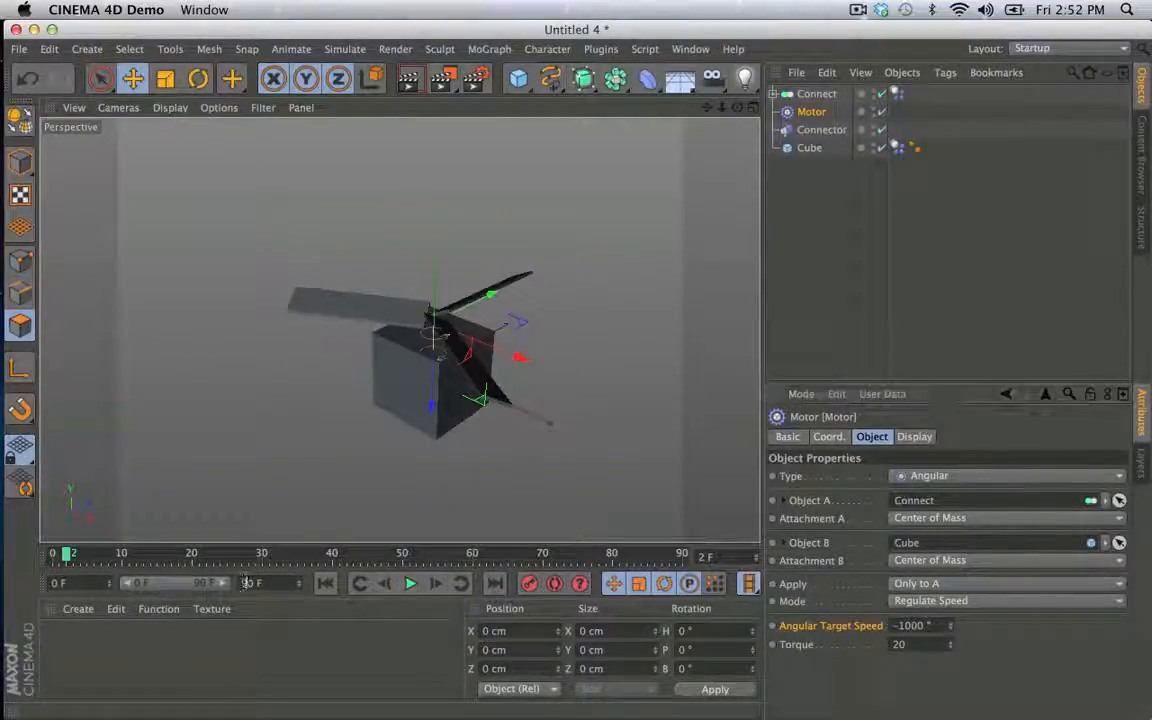
- Extend the timeline and its preview range to 900 frames, play the simulation and return to the first frame
{"action": "type", "text": "0"}
{"action": "left_click", "coordinate": [288, 647]}
{"action": "left_click_drag", "start_coordinate": [148, 587], "coordinate": [232, 584]}
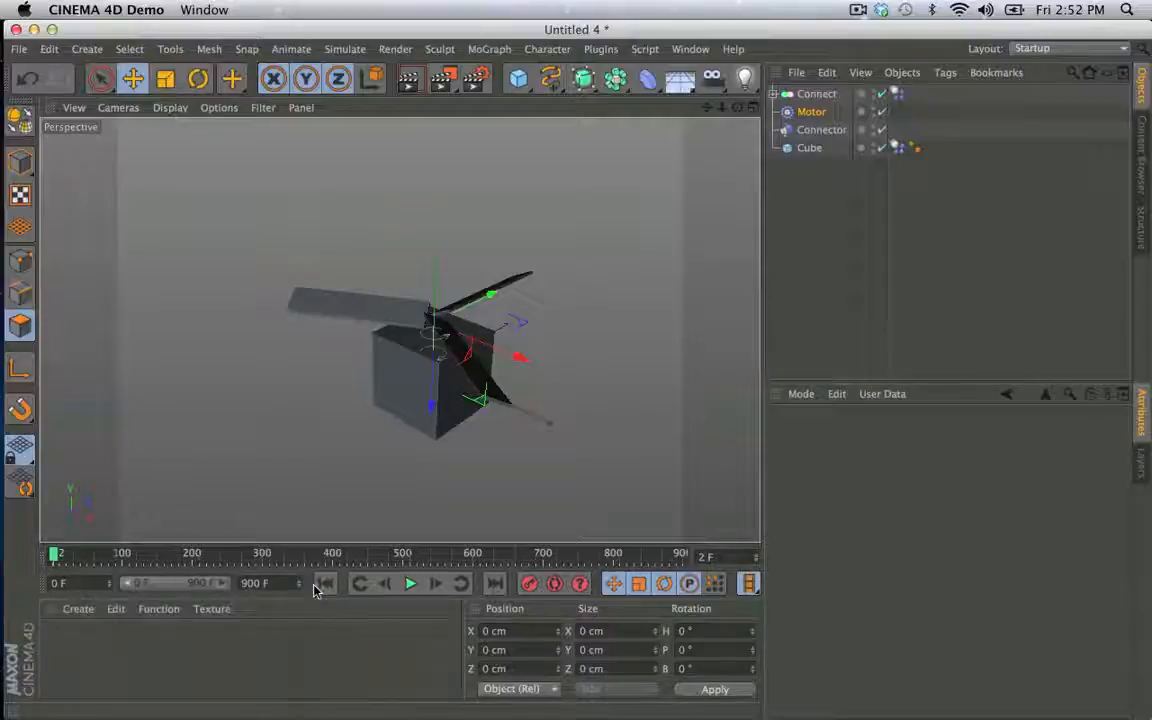
{"action": "left_click", "coordinate": [410, 584]}
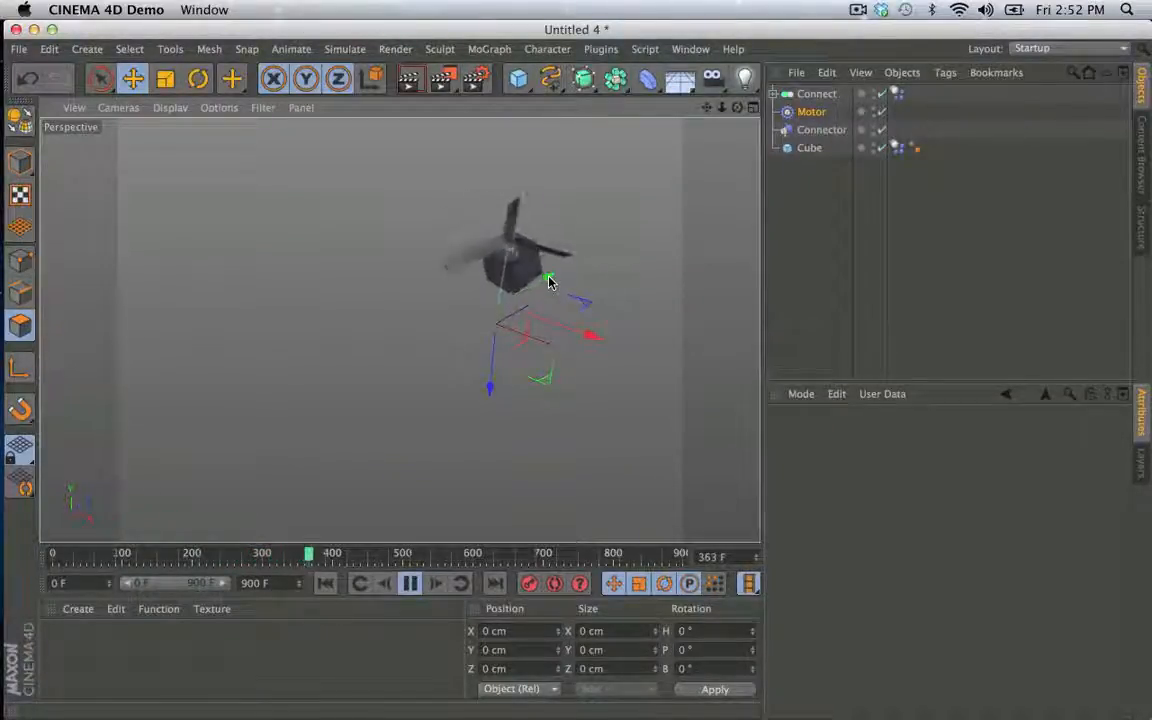
{"action": "left_click", "coordinate": [408, 583]}
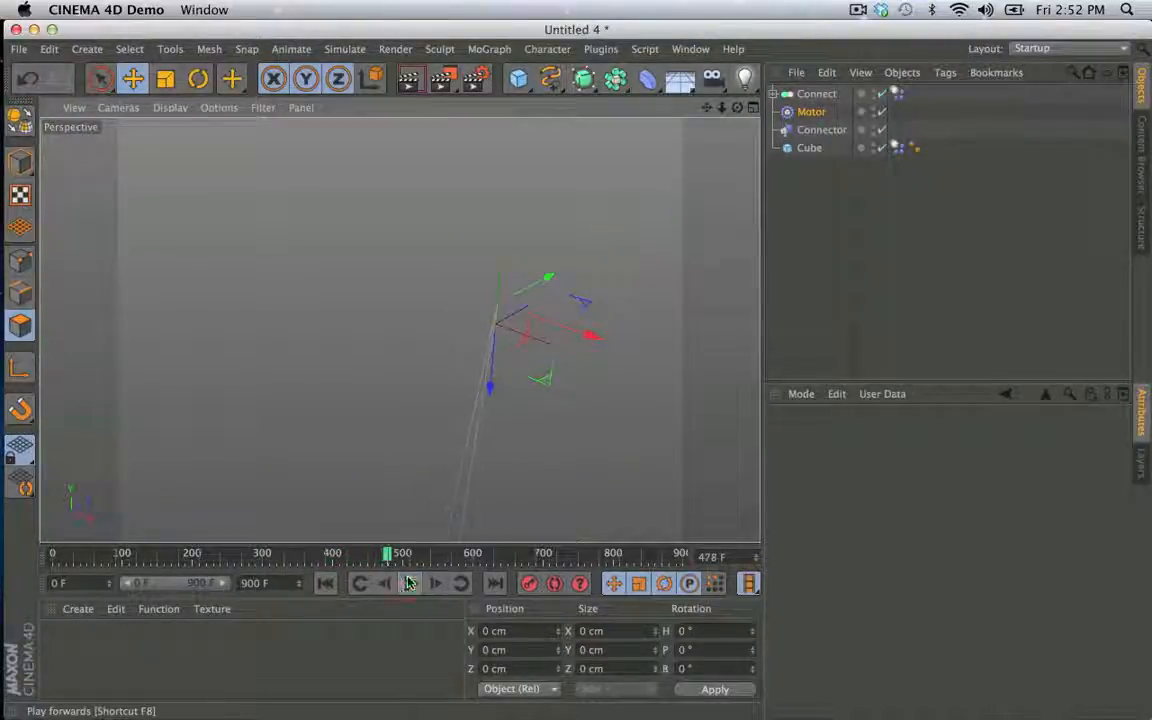
{"action": "left_click", "coordinate": [323, 584]}
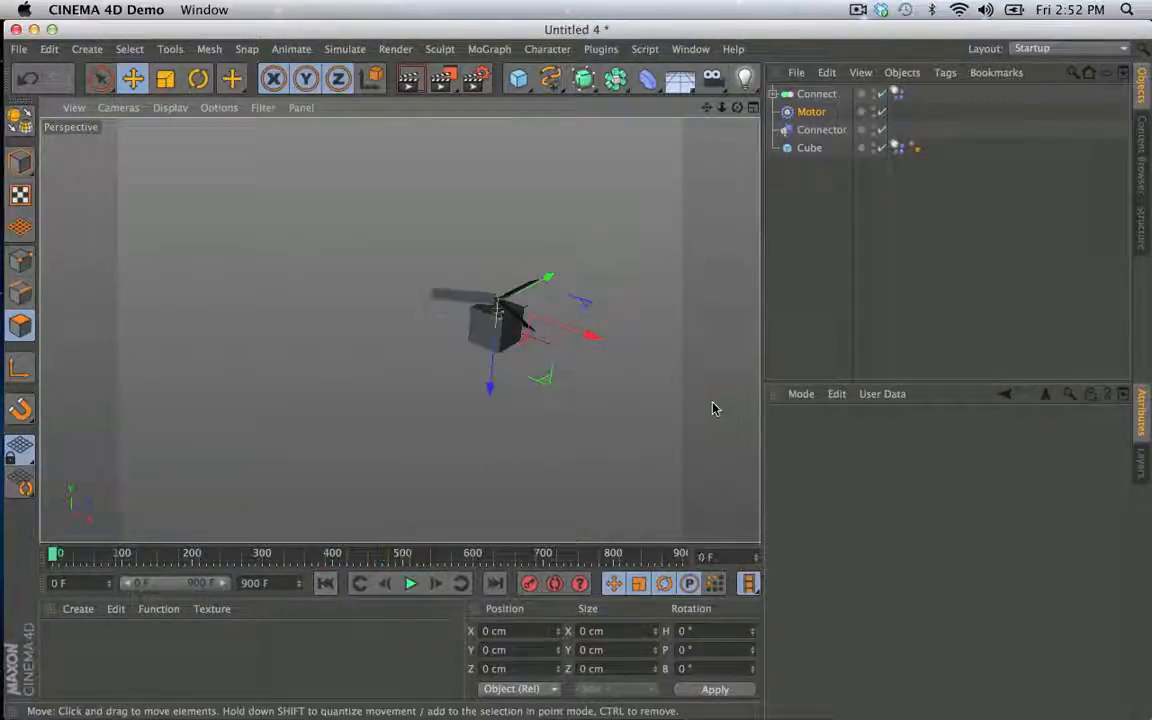
- Replay the simulation and give the Cube's Dynamics Body a Custom Density of 10
{"action": "left_click", "coordinate": [809, 147]}
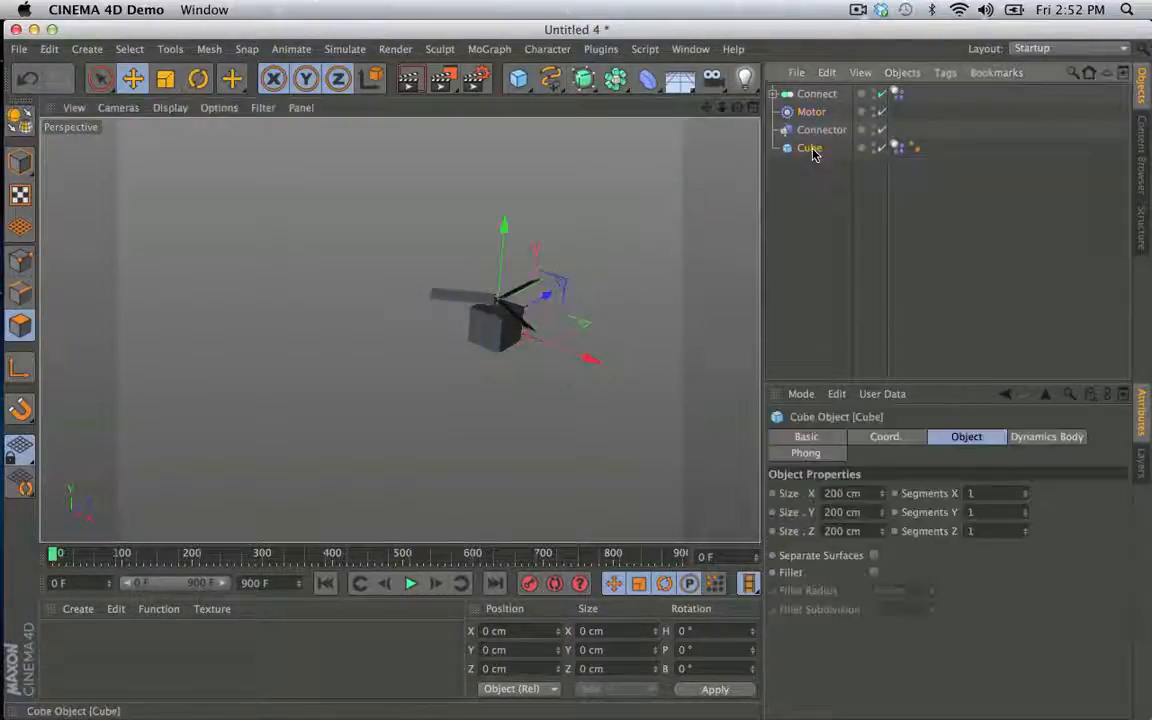
{"action": "left_click", "coordinate": [409, 584]}
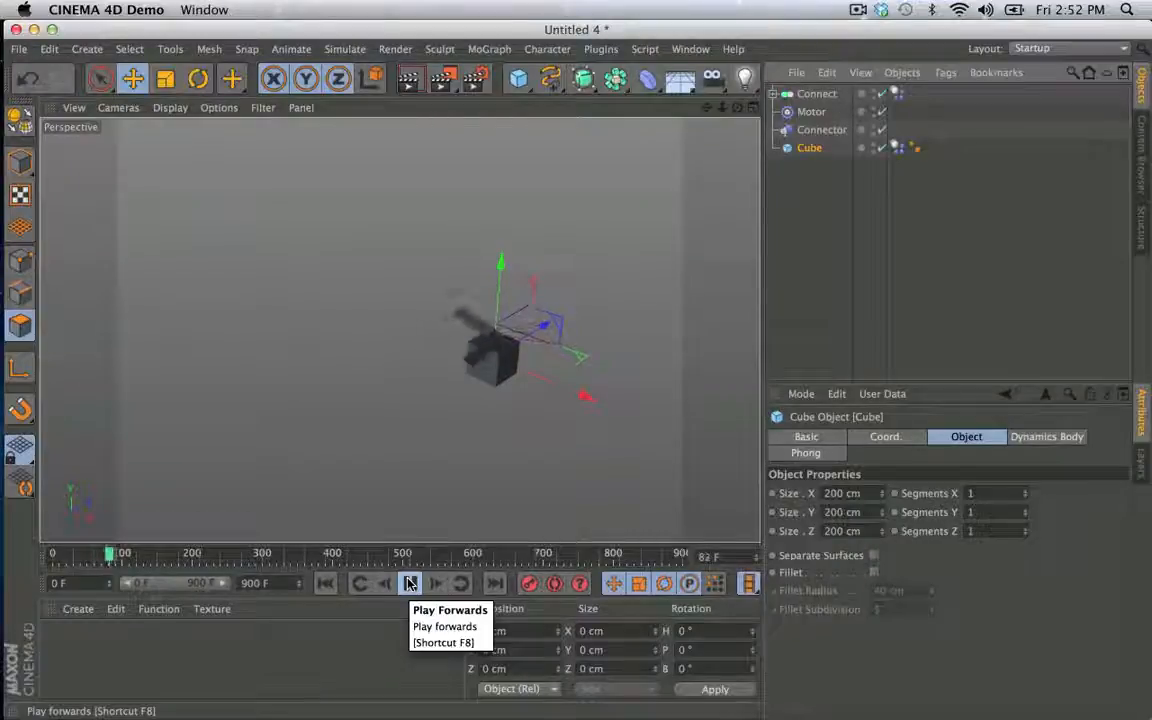
{"action": "left_click", "coordinate": [331, 585]}
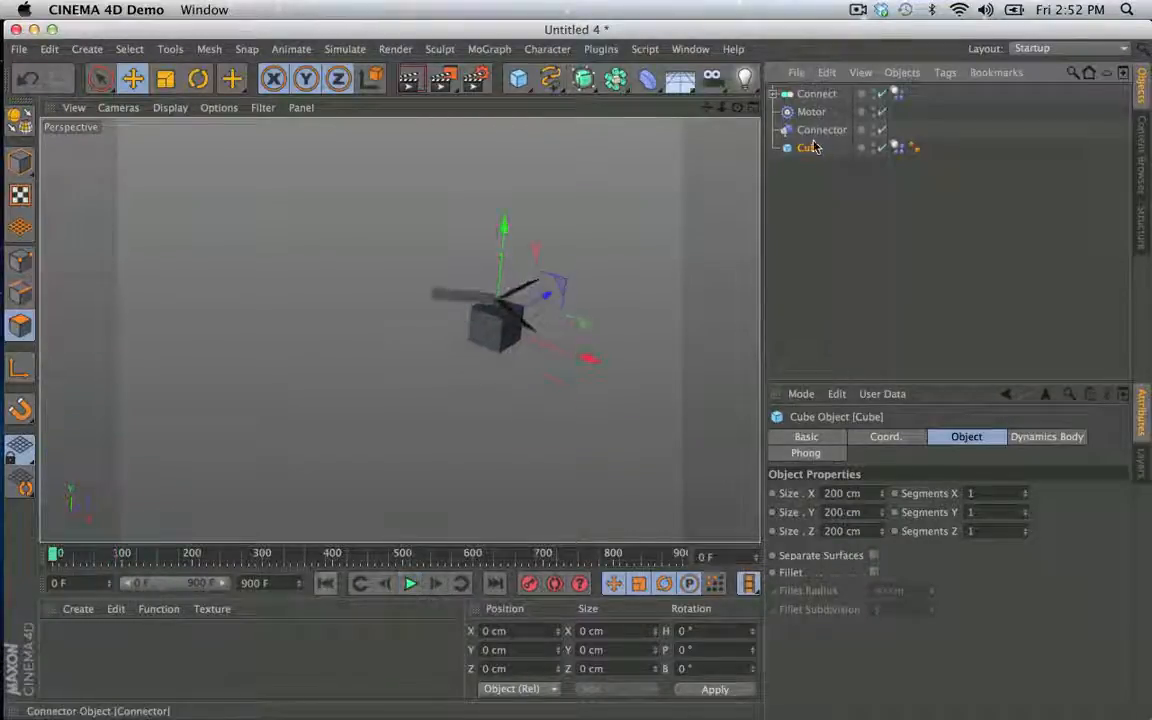
{"action": "left_click", "coordinate": [898, 147]}
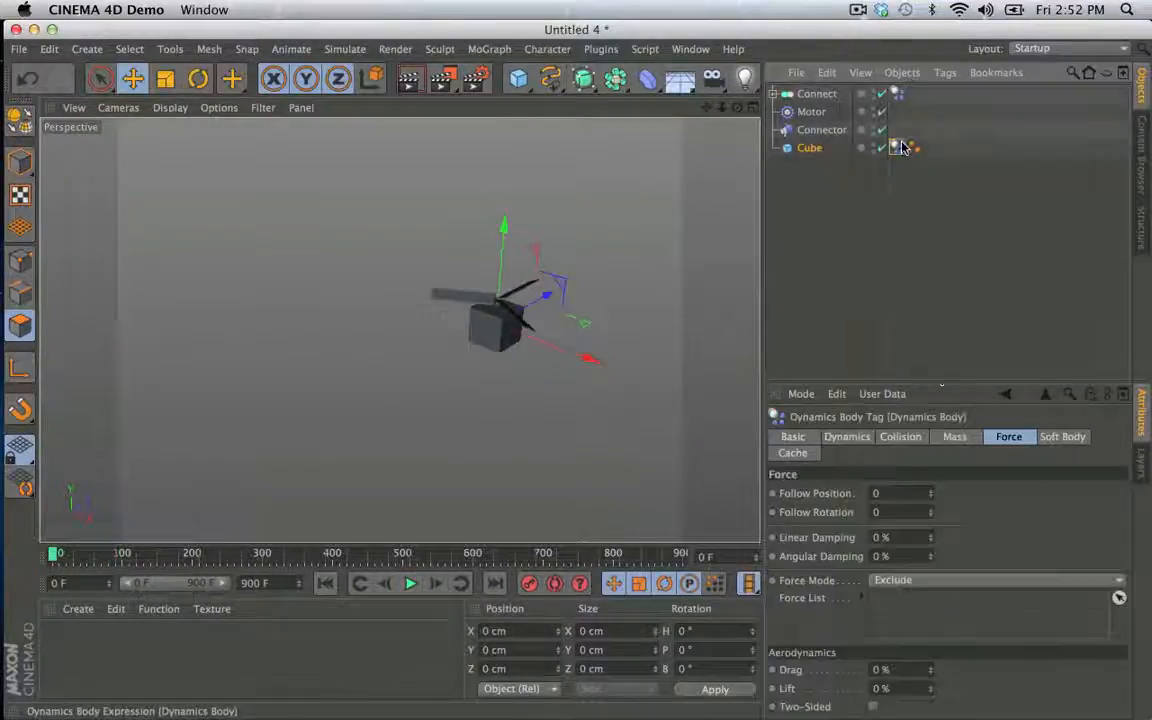
{"action": "left_click", "coordinate": [955, 437]}
{"action": "left_click", "coordinate": [889, 493]}
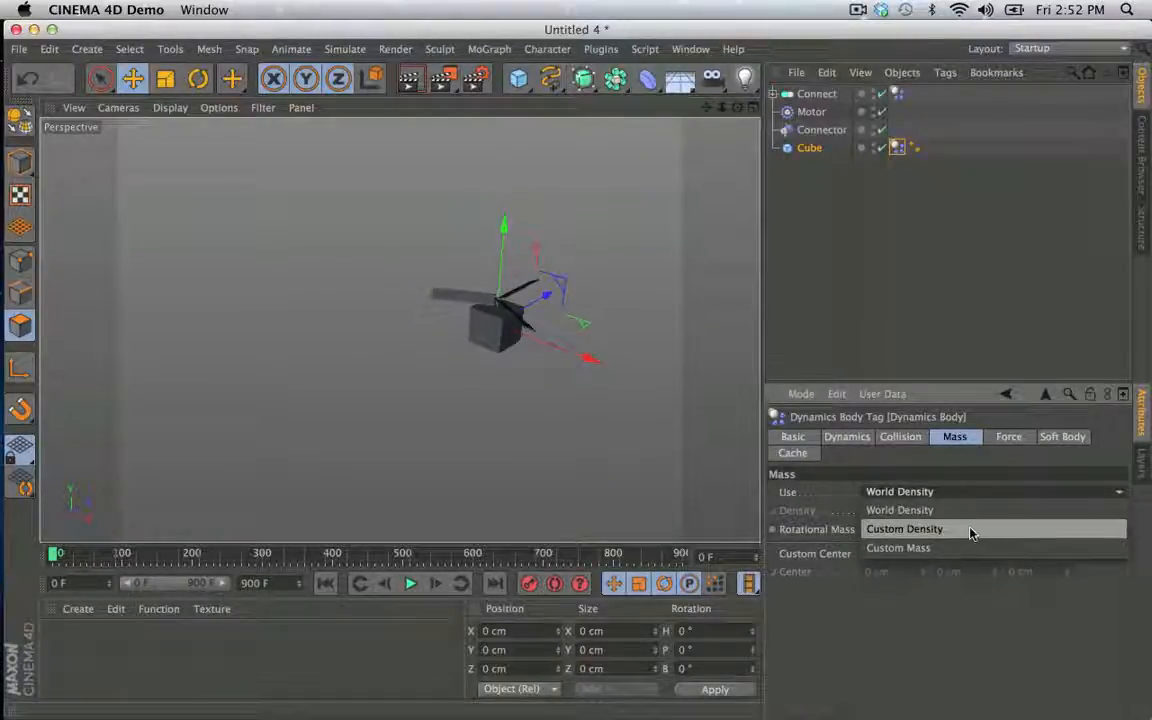
{"action": "left_click", "coordinate": [969, 533]}
{"action": "left_click", "coordinate": [901, 509]}
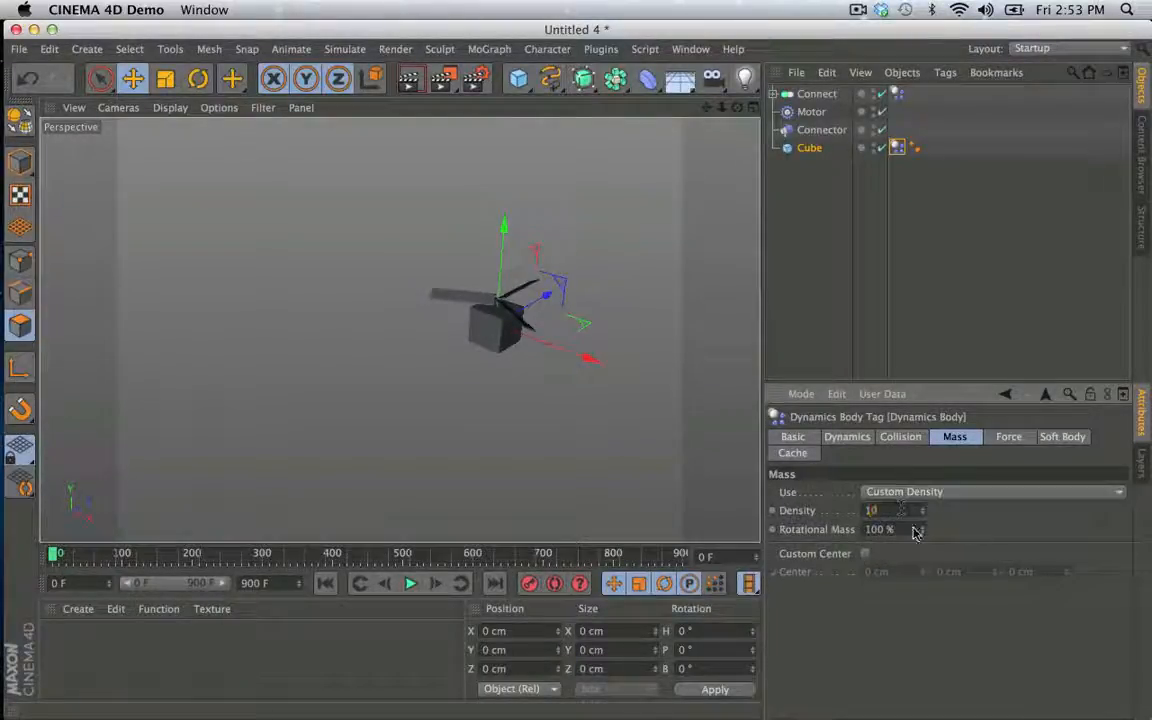
- Play the simulation with the denser cube from the start, pausing partway to inspect it, and return to the first frame
{"action": "left_click", "coordinate": [325, 585]}
{"action": "left_click", "coordinate": [409, 584]}
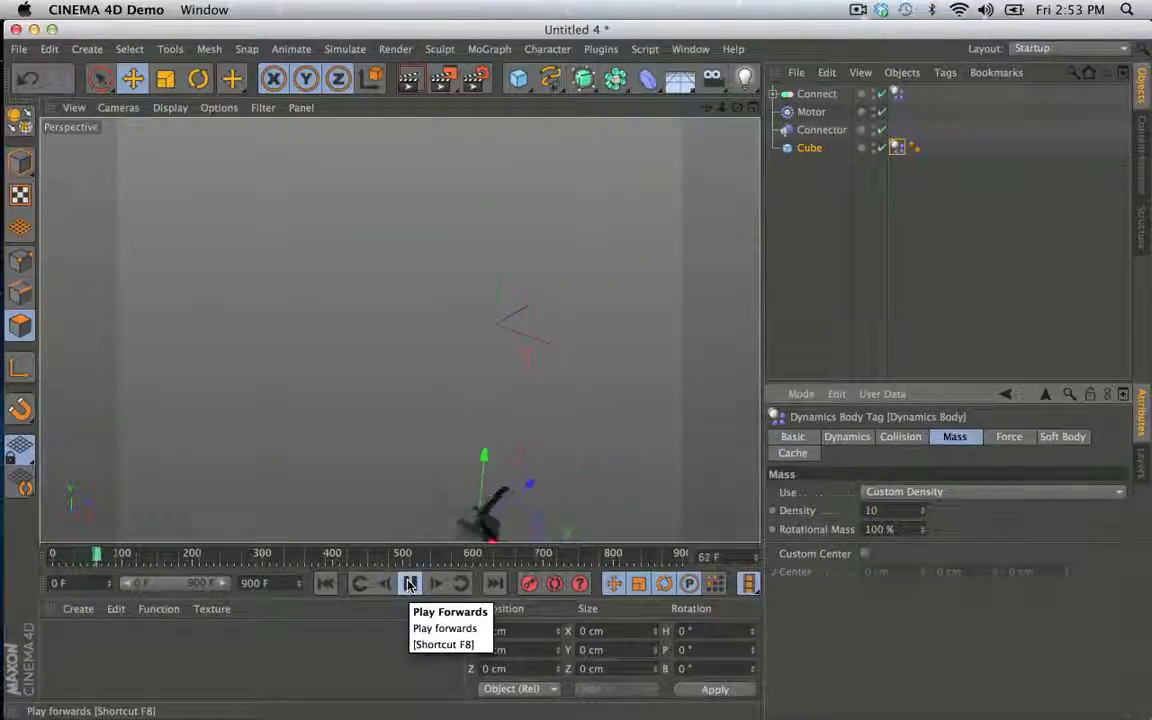
{"action": "left_click", "coordinate": [409, 584]}
{"action": "left_click", "coordinate": [325, 585]}
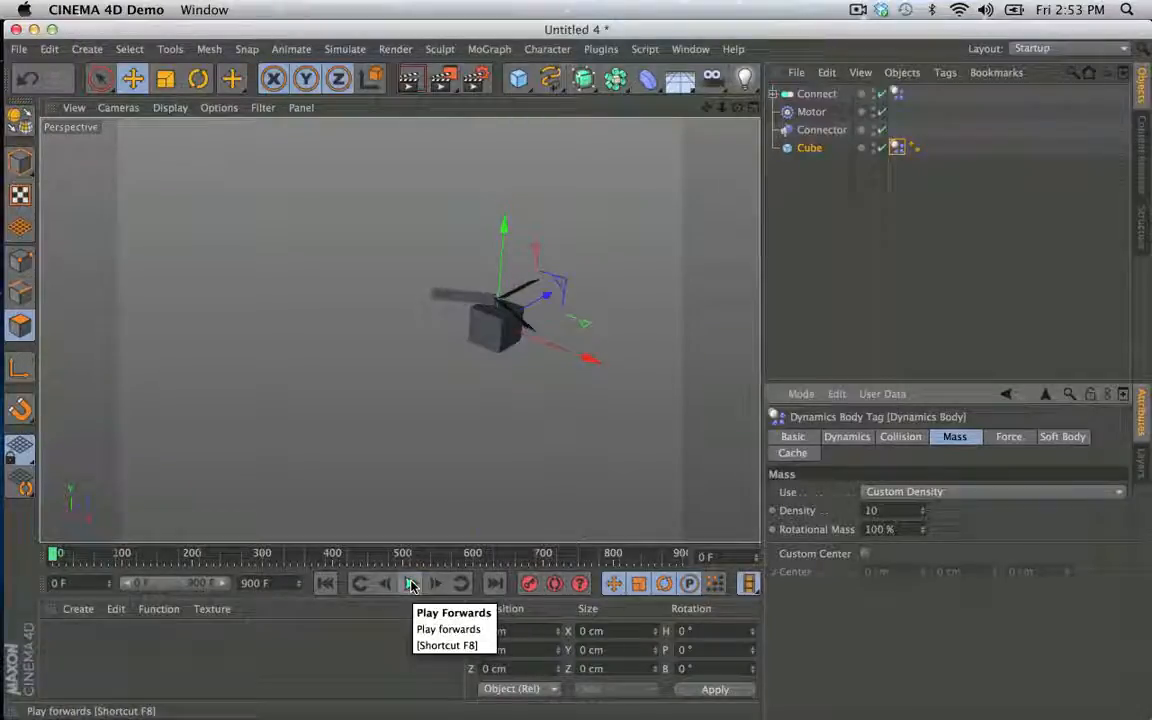
{"action": "left_click", "coordinate": [409, 584]}
{"action": "left_click", "coordinate": [409, 584]}
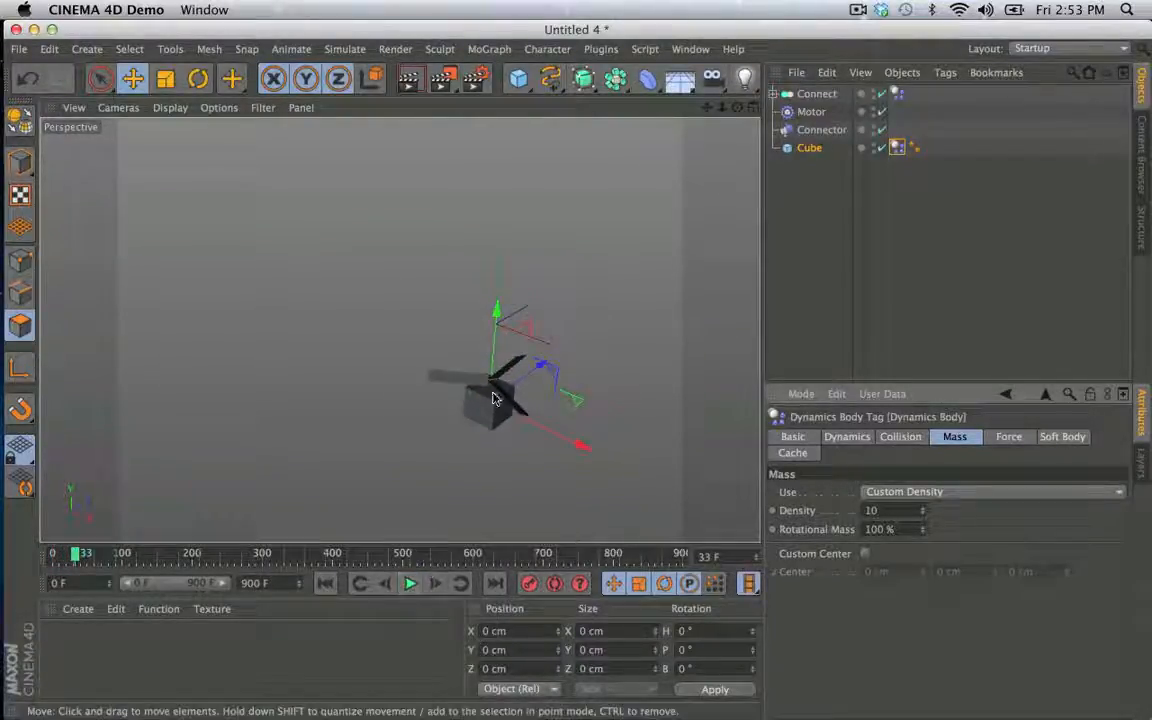
{"action": "left_click", "coordinate": [409, 584]}
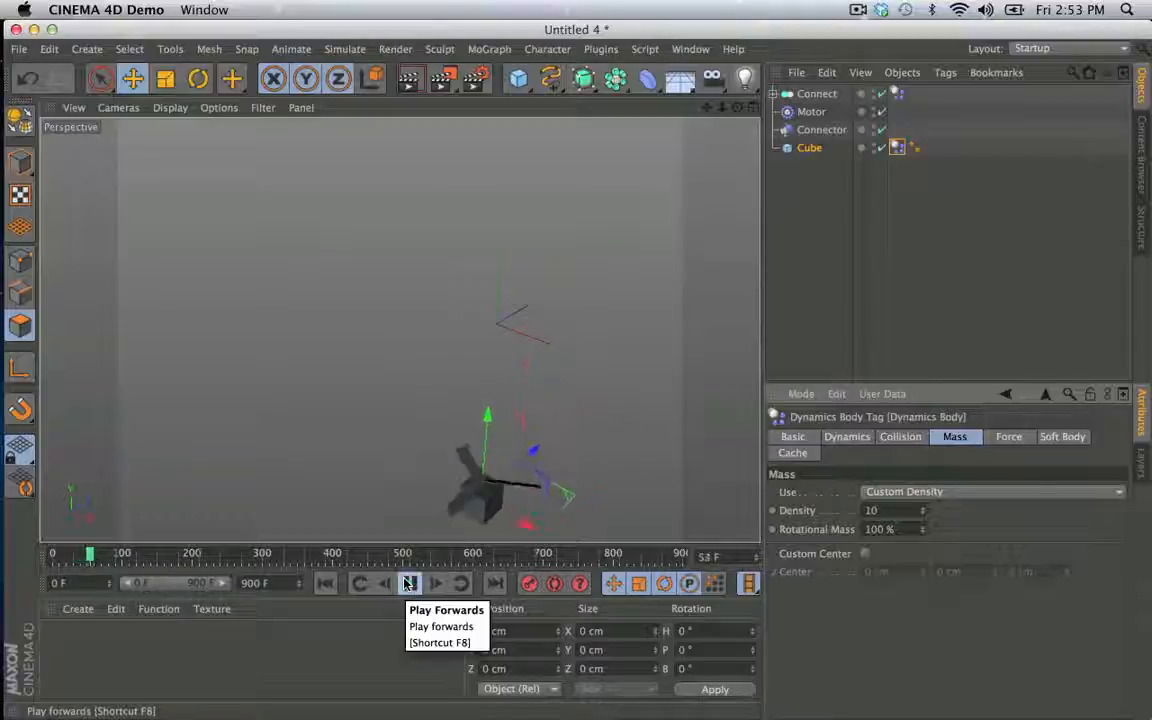
{"action": "left_click", "coordinate": [408, 584]}
{"action": "left_click", "coordinate": [323, 585]}
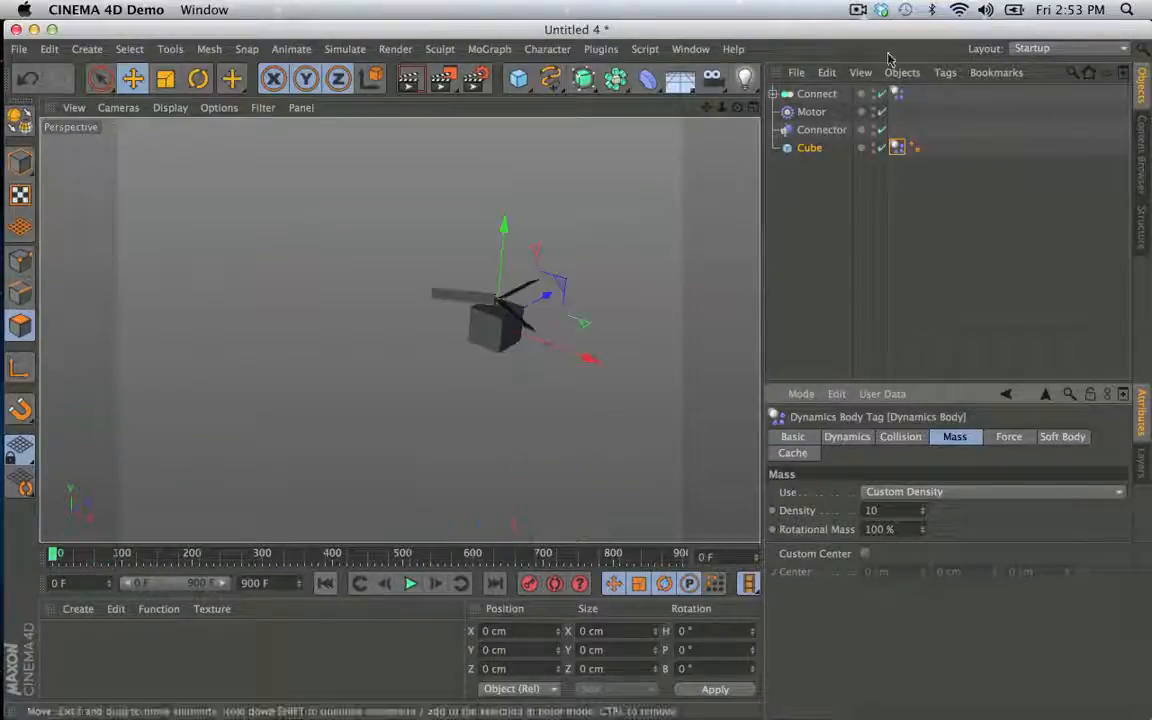
- Set the Motor's torque to 50 and play the simulation
{"action": "left_click", "coordinate": [811, 111]}
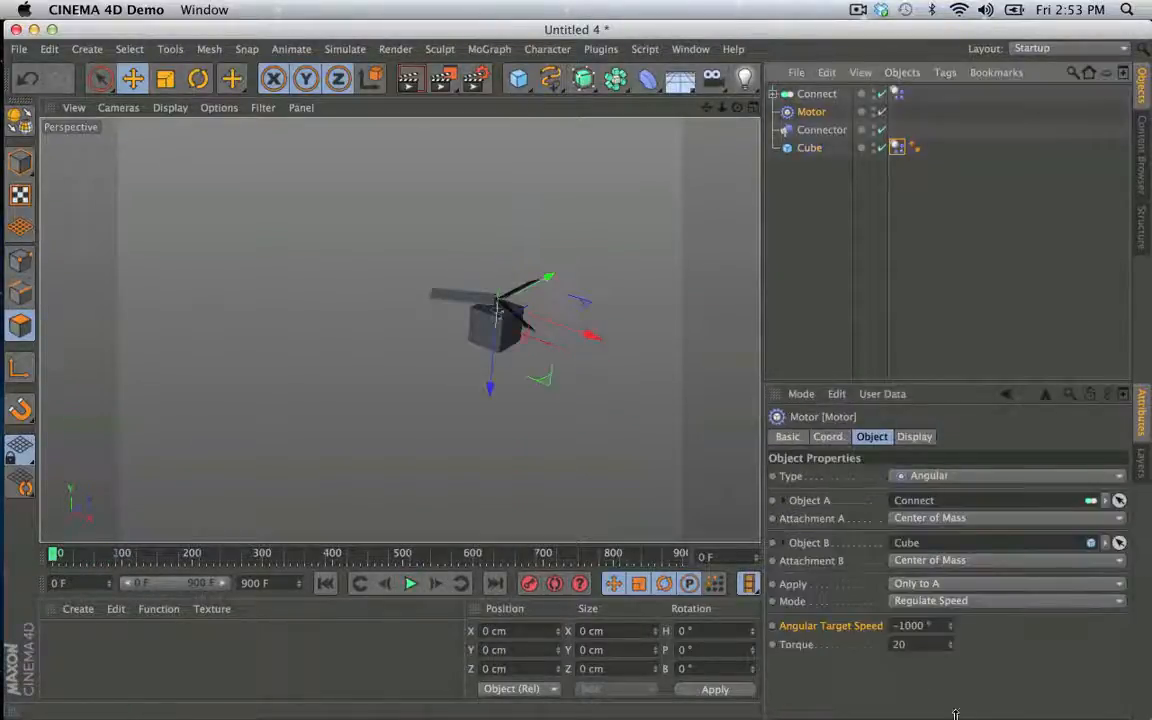
{"action": "left_click", "coordinate": [904, 644]}
{"action": "key", "text": "Return"}
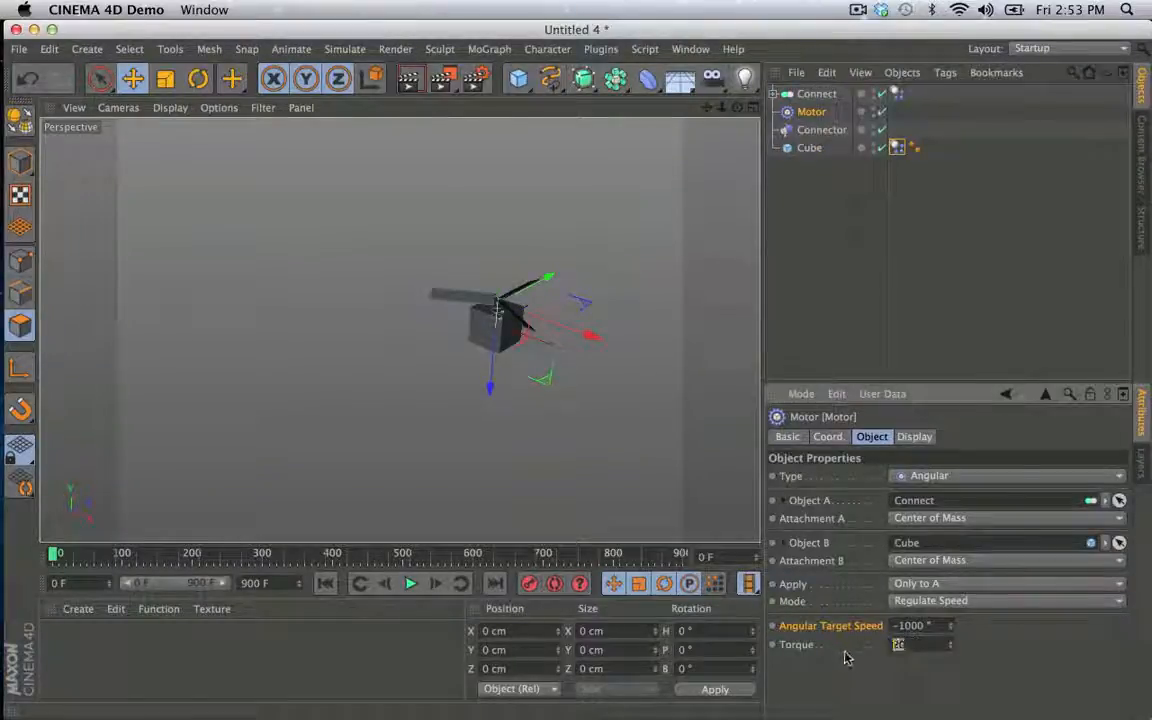
{"action": "type", "text": "50"}
{"action": "key", "text": "Return"}
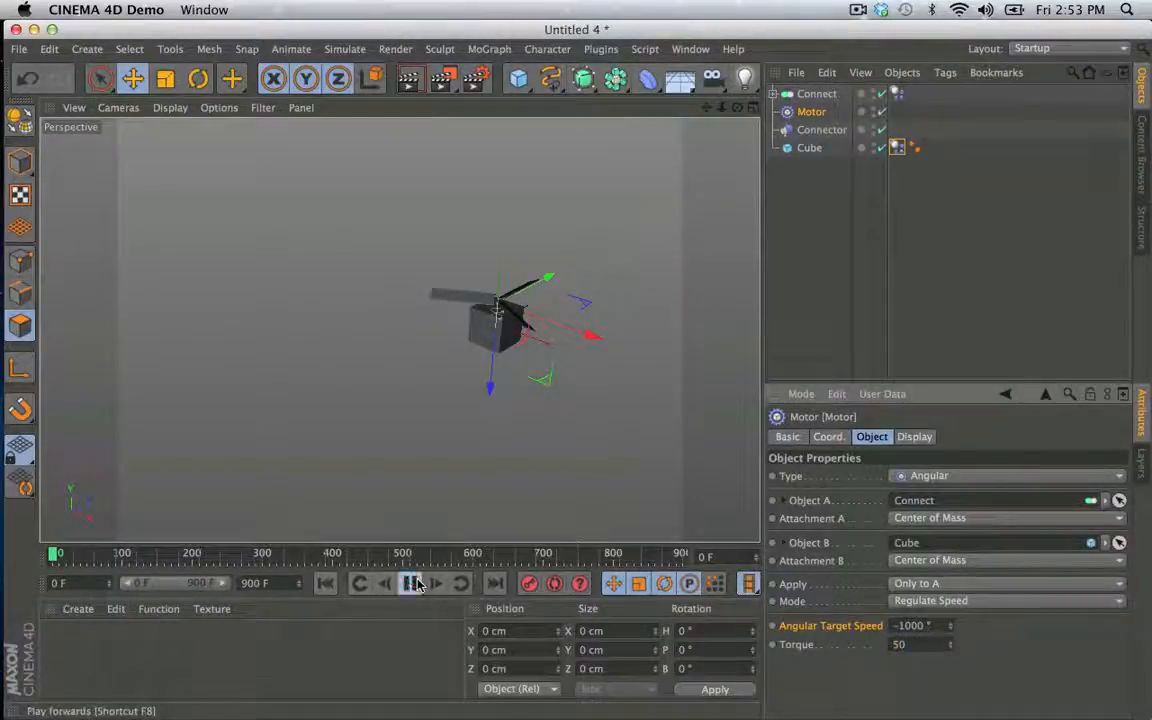
{"action": "left_click", "coordinate": [410, 584]}
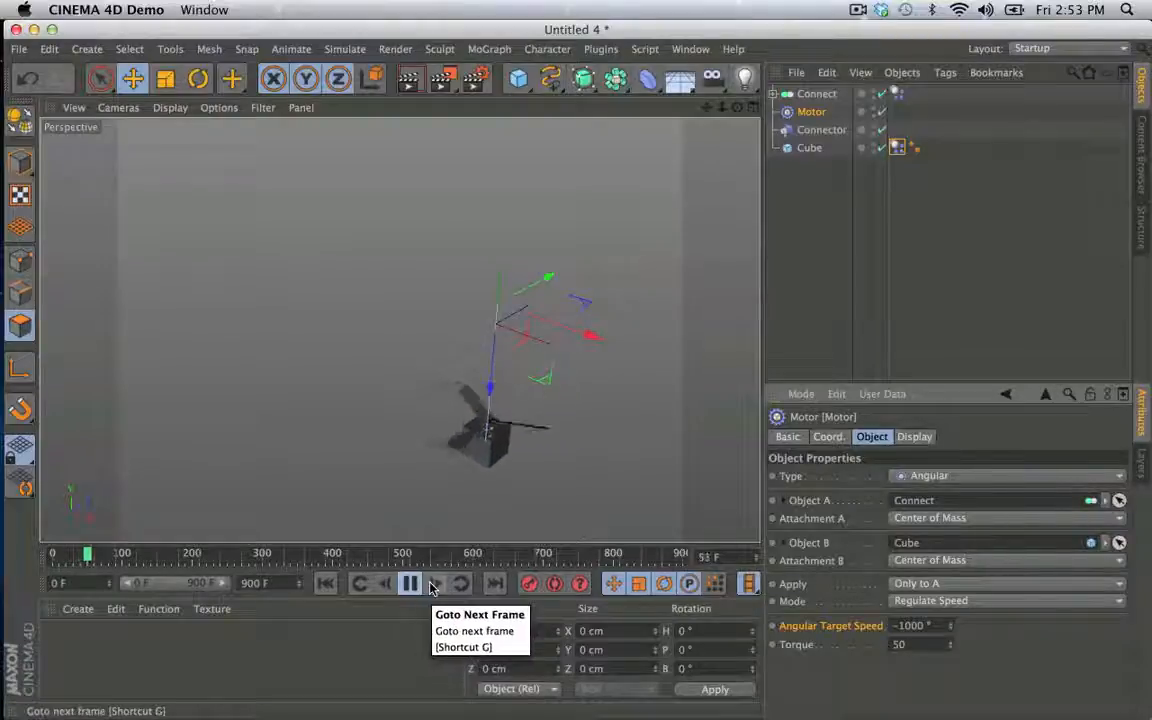
- Raise the Motor's torque to 100 and restart the simulation from the first frame
{"action": "double_click", "coordinate": [899, 645]}
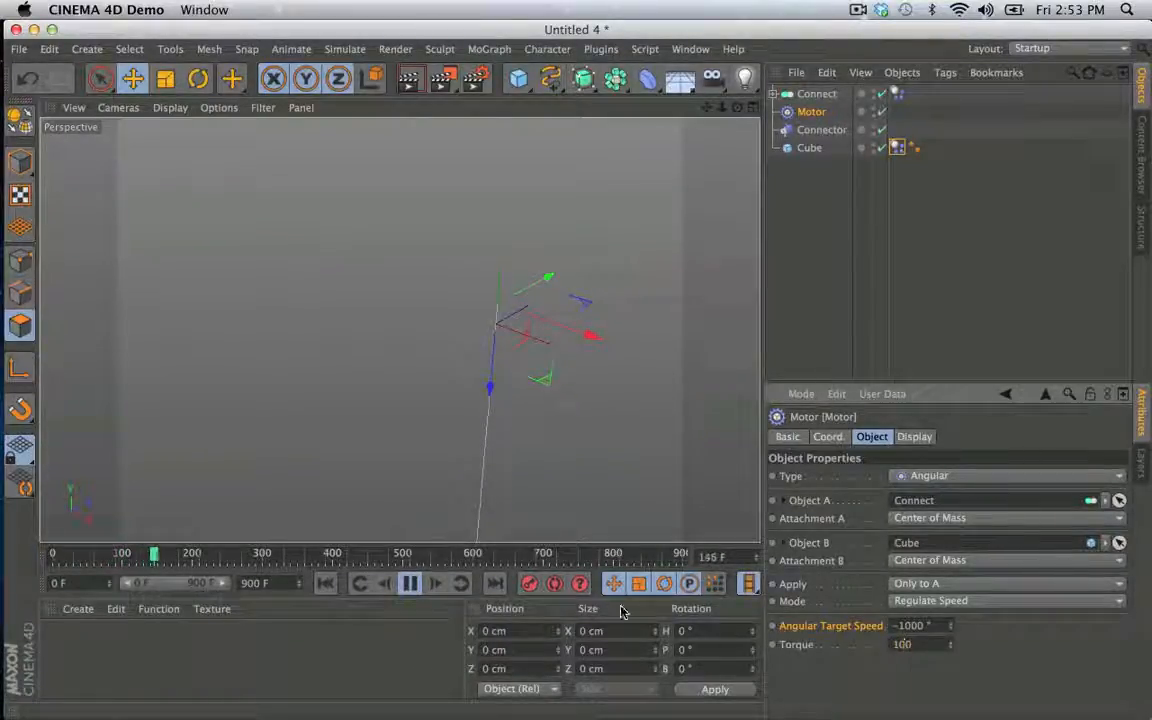
{"action": "type", "text": "100"}
{"action": "left_click", "coordinate": [325, 584]}
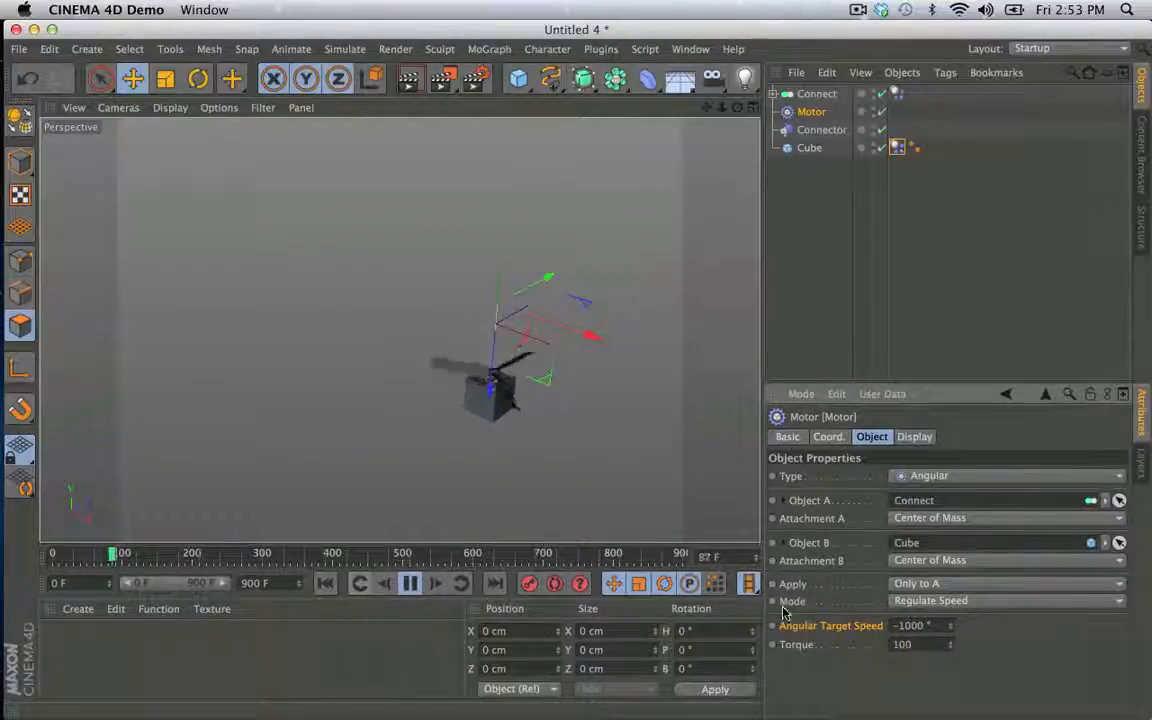
- Set the Motor's torque to 150, replay the simulation from the start and return to the first frame
{"action": "double_click", "coordinate": [901, 645]}
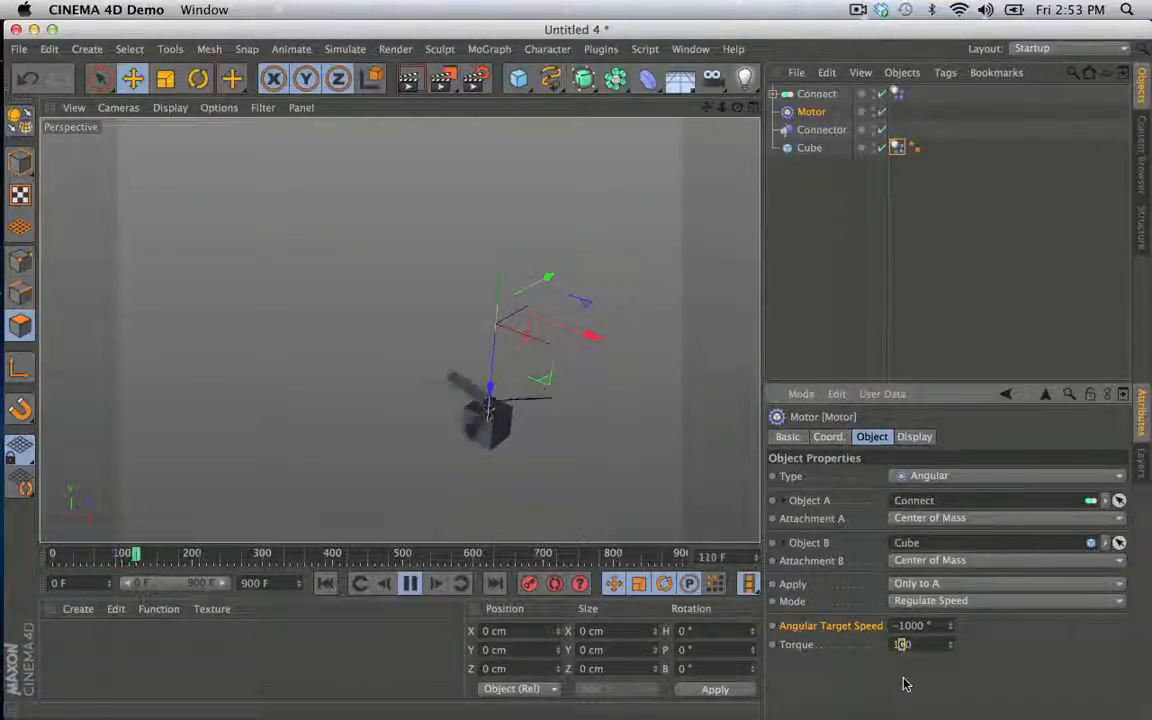
{"action": "type", "text": "150"}
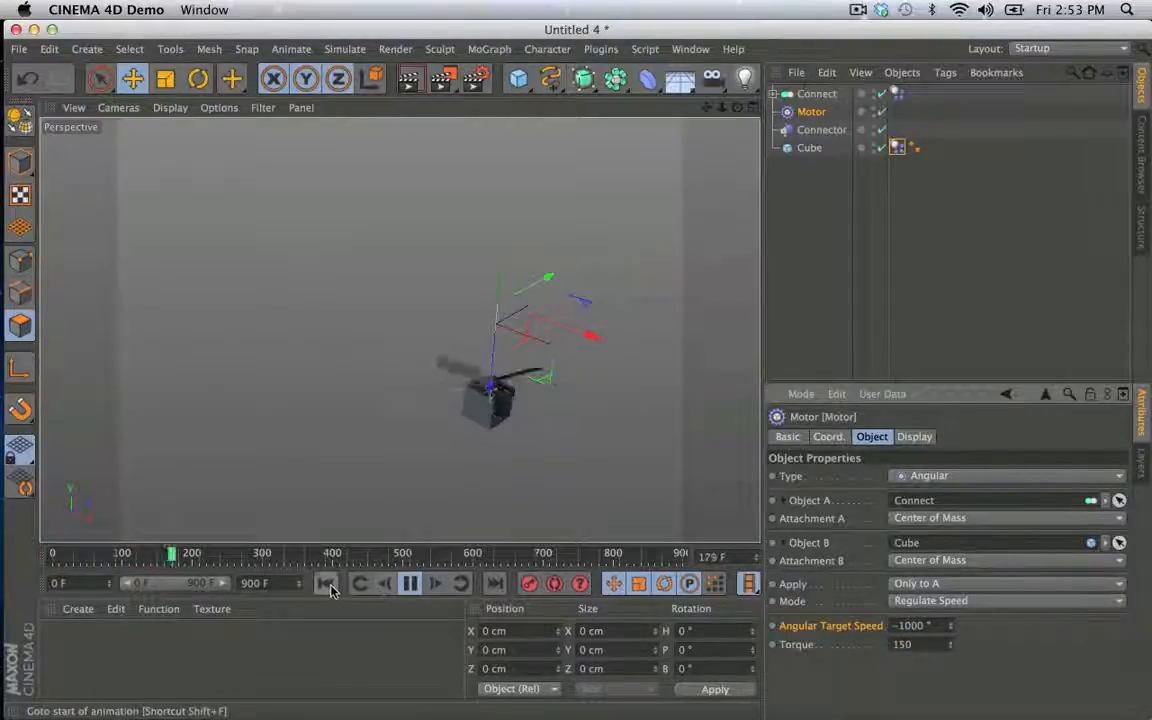
{"action": "left_click", "coordinate": [325, 583]}
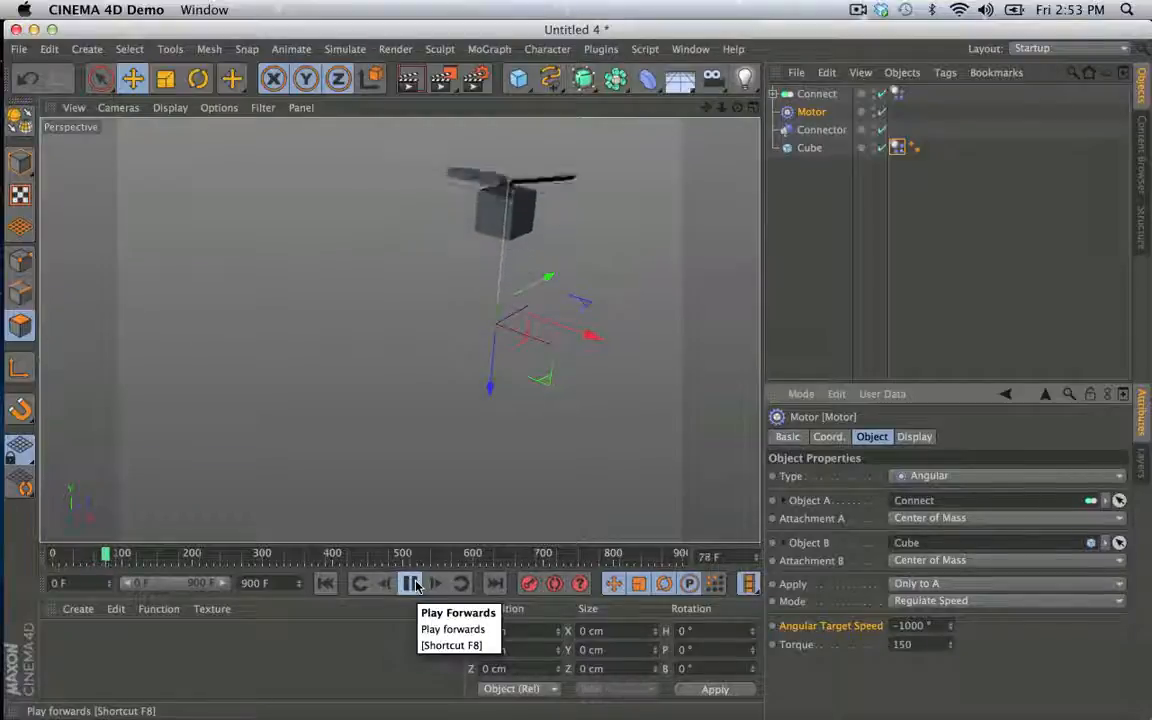
{"action": "left_click", "coordinate": [414, 585]}
{"action": "left_click", "coordinate": [325, 585]}
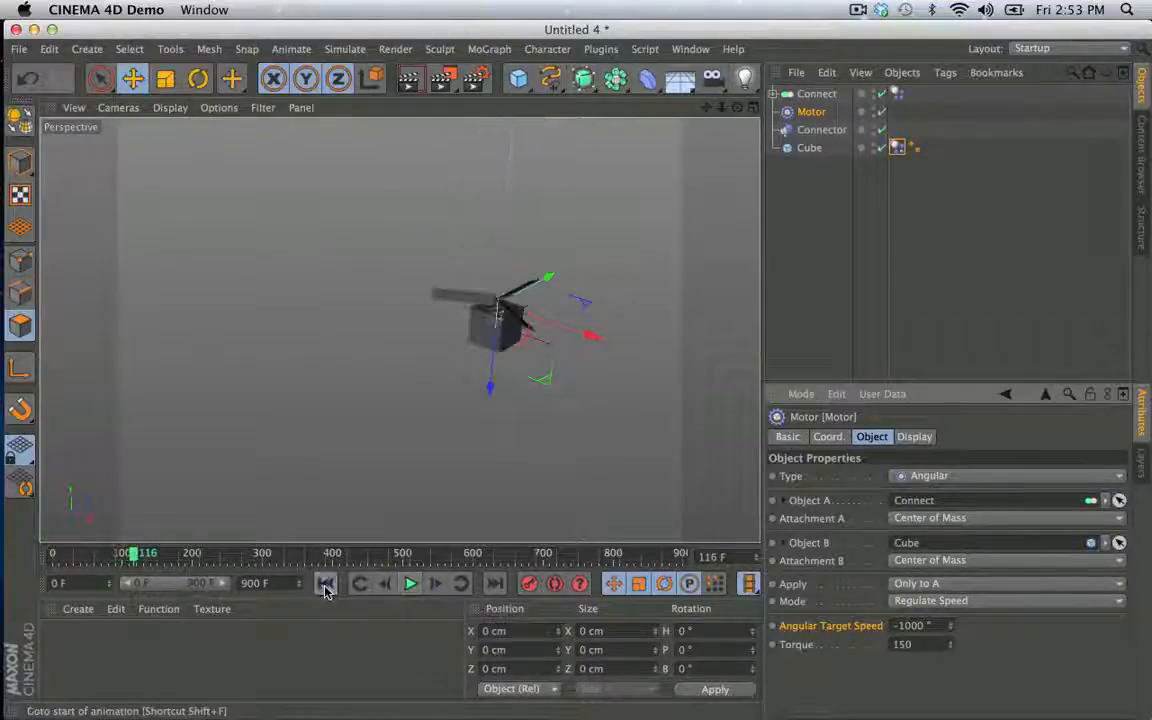
- Watch a longer run of the flying propeller from a wider view and return to the first frame
{"action": "left_click_drag", "start_coordinate": [512, 338], "coordinate": [519, 342], "text": "alt"}
{"action": "middle_click_drag", "start_coordinate": [499, 322], "coordinate": [410, 436], "text": "alt"}
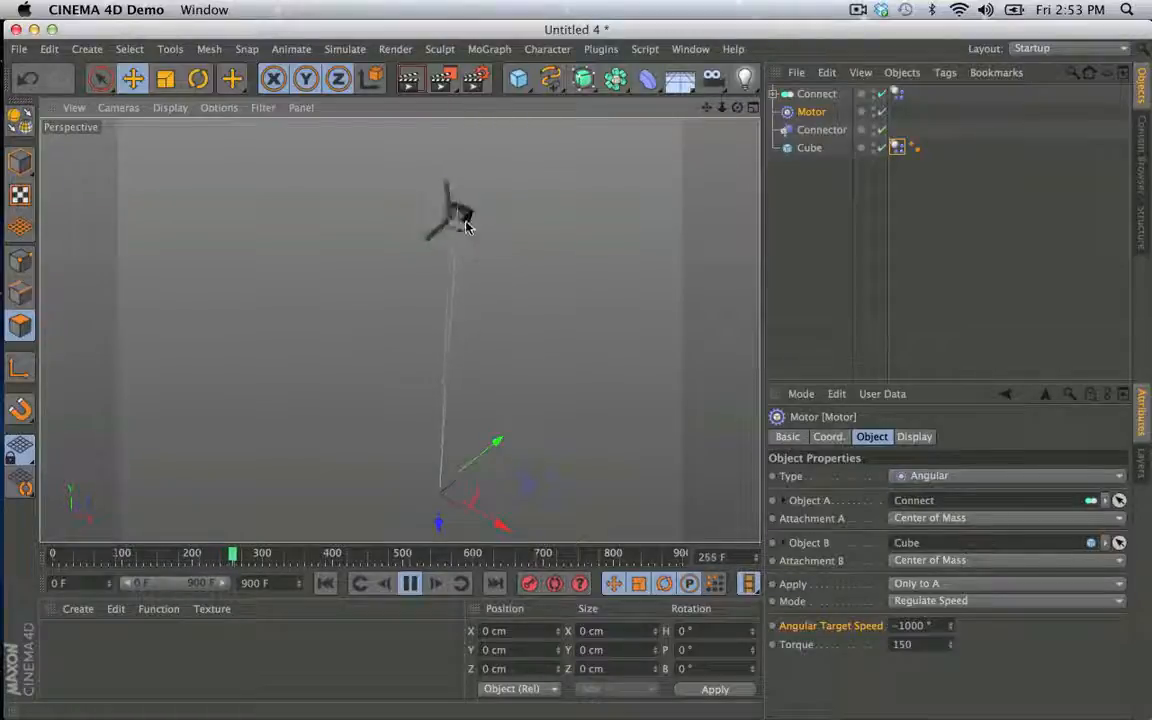
{"action": "left_click", "coordinate": [410, 583]}
{"action": "left_click", "coordinate": [325, 584]}
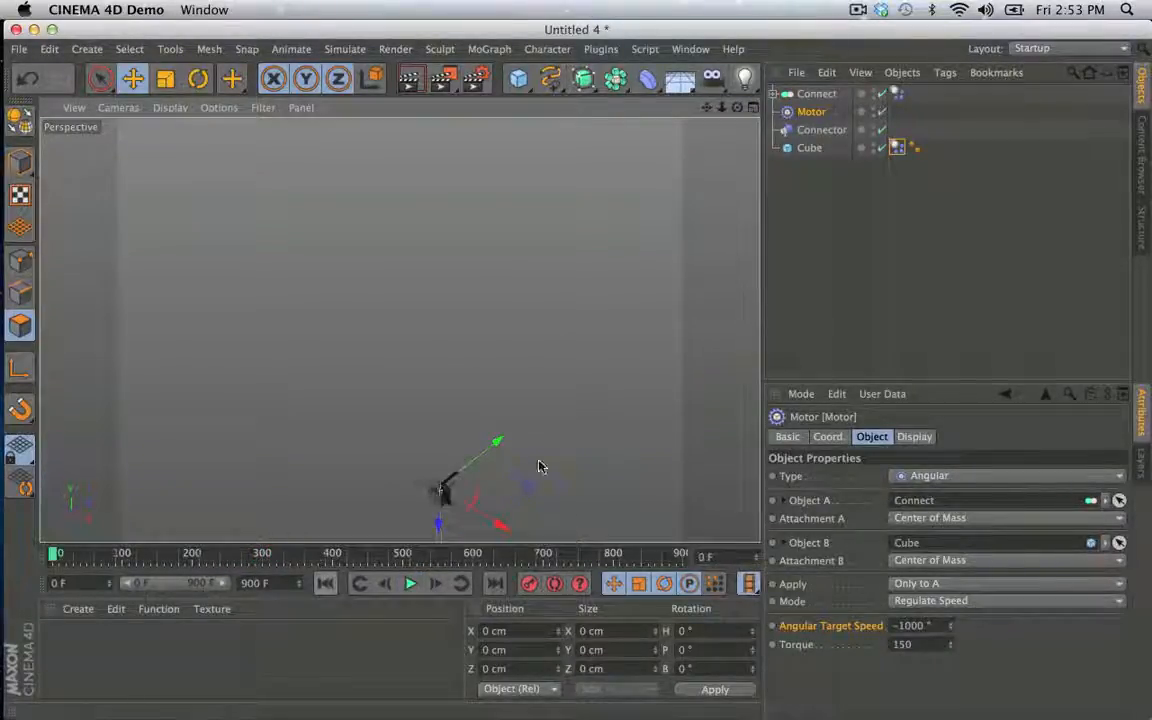
- Enable a custom mass center on the Cube's dynamics tag, set its Y to -200 cm, play the simulation and return to the first frame
{"action": "left_click", "coordinate": [810, 148]}
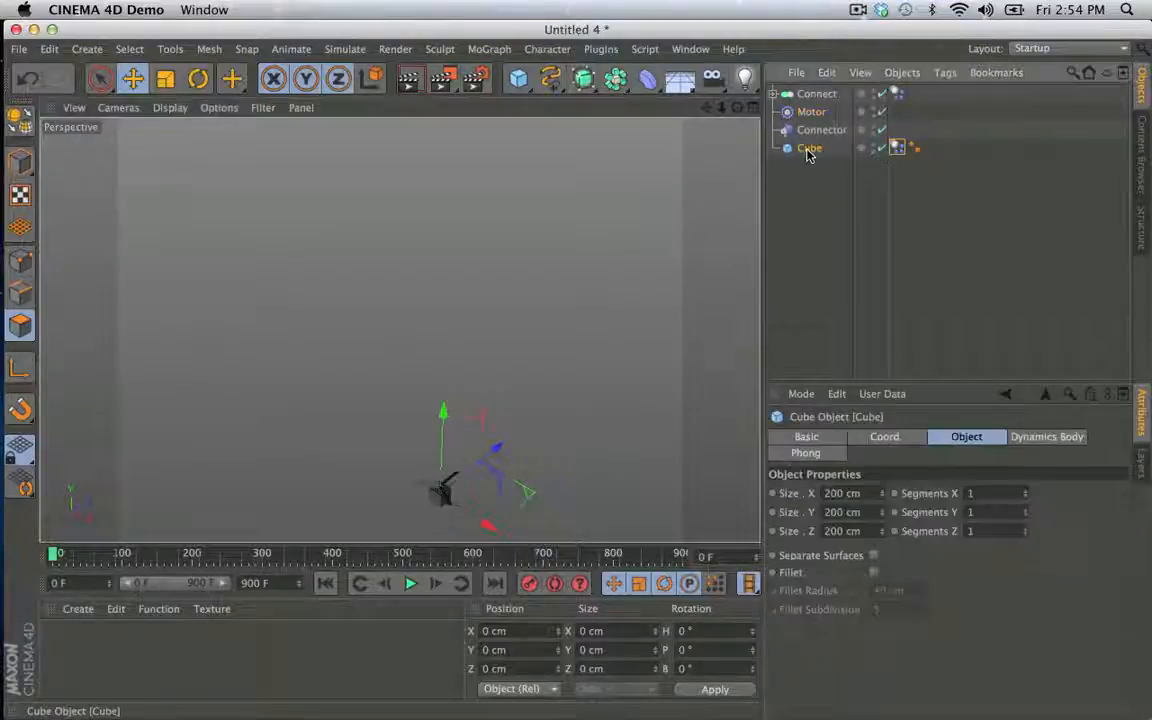
{"action": "left_click", "coordinate": [897, 147]}
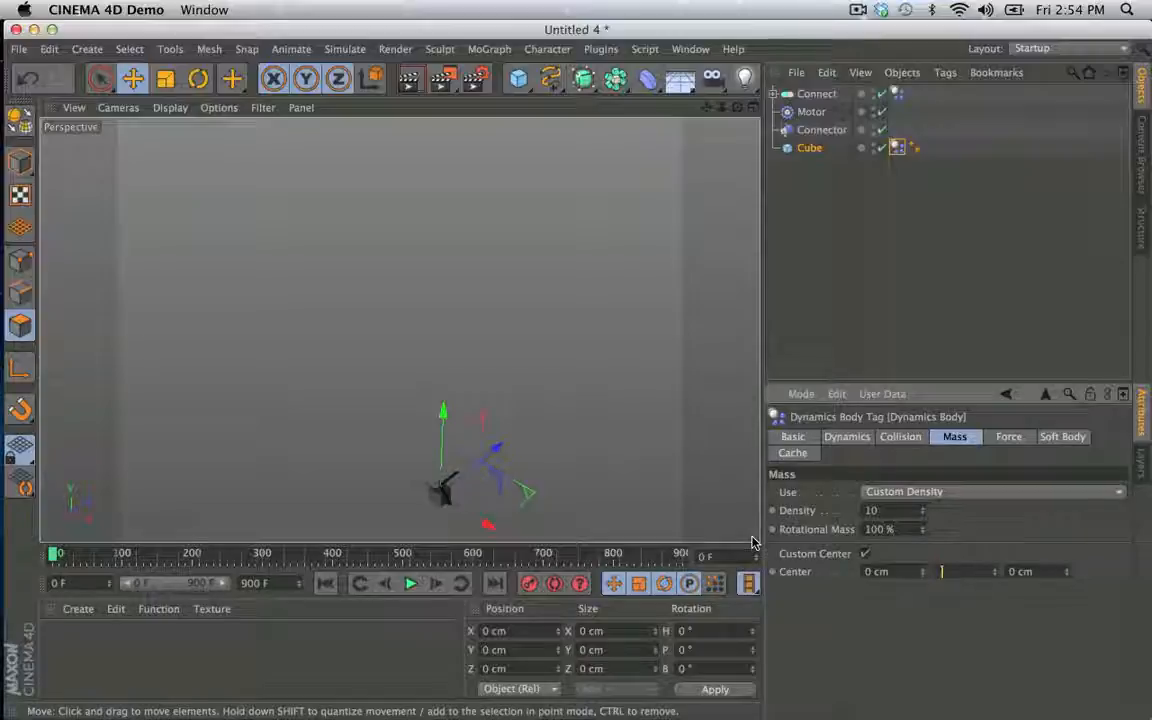
{"action": "type", "text": "00"}
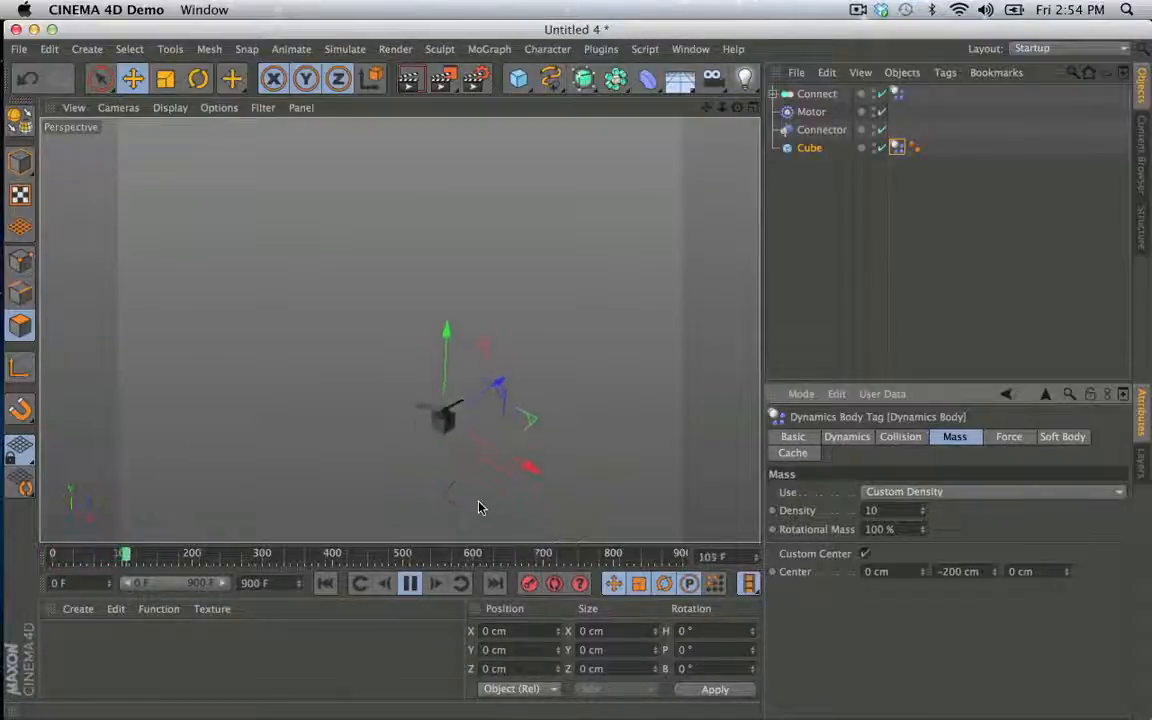
{"action": "left_click", "coordinate": [408, 583]}
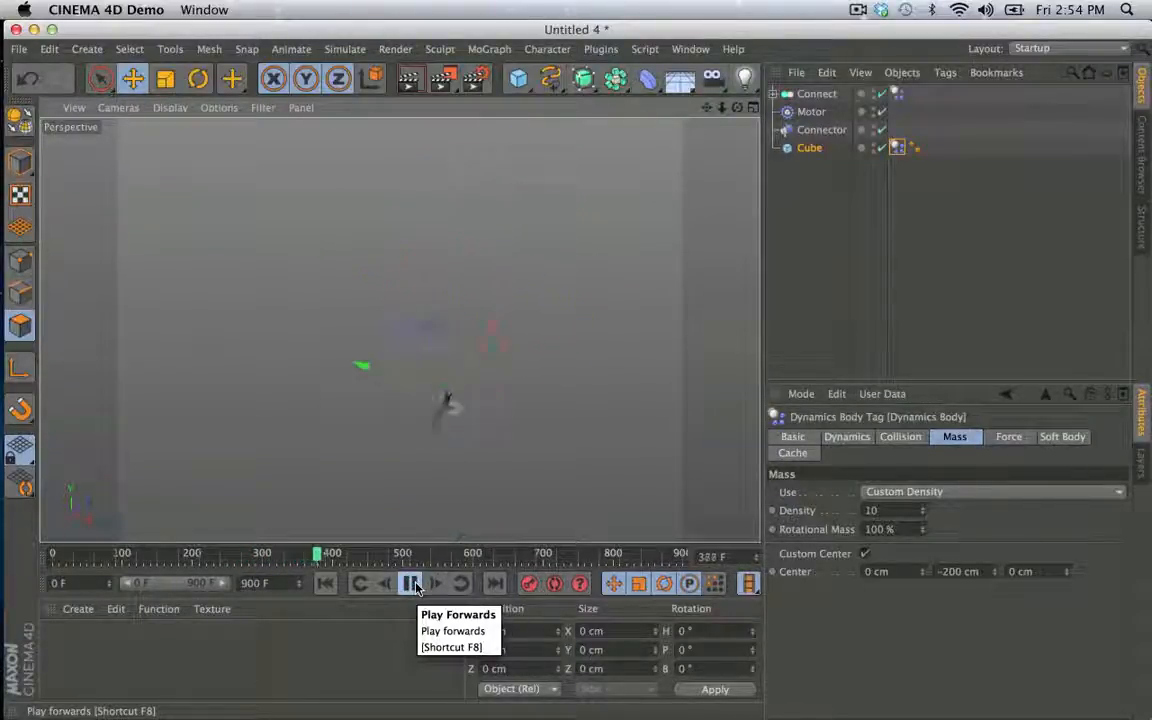
{"action": "left_click", "coordinate": [411, 583]}
{"action": "left_click", "coordinate": [325, 583]}
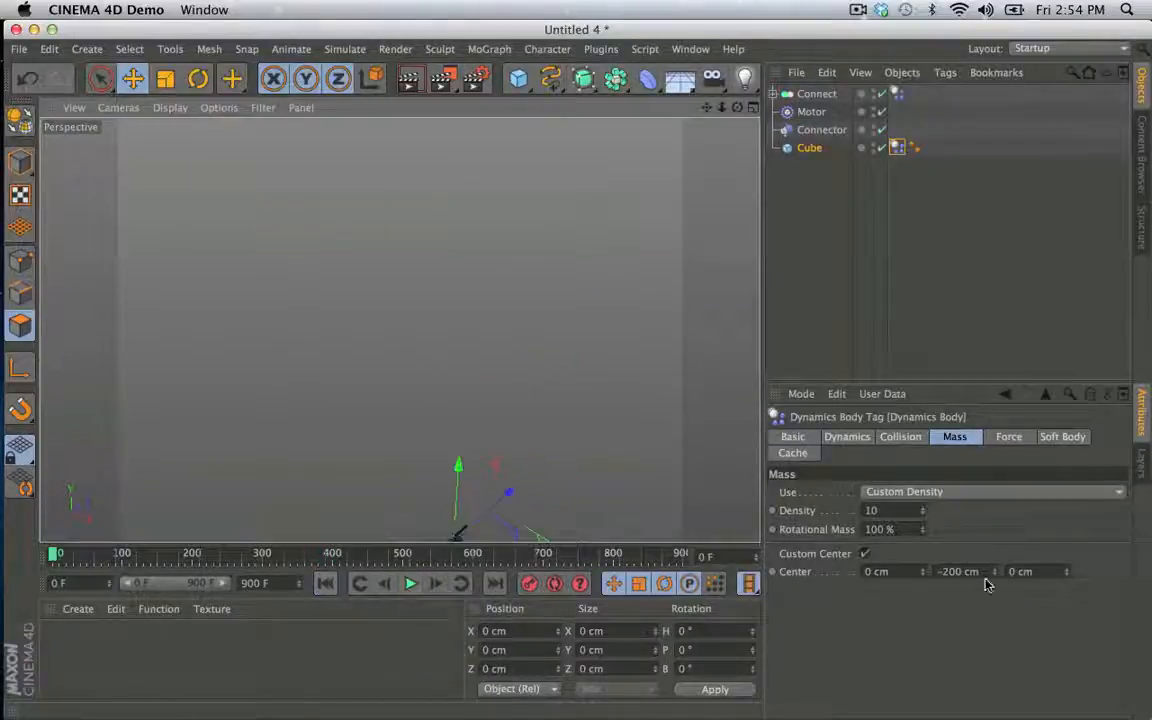
- Test the Cube's mass center at Y -2000 cm and 2000 cm, playing the simulation each time and returning to the first frame
{"action": "left_click", "coordinate": [954, 572]}
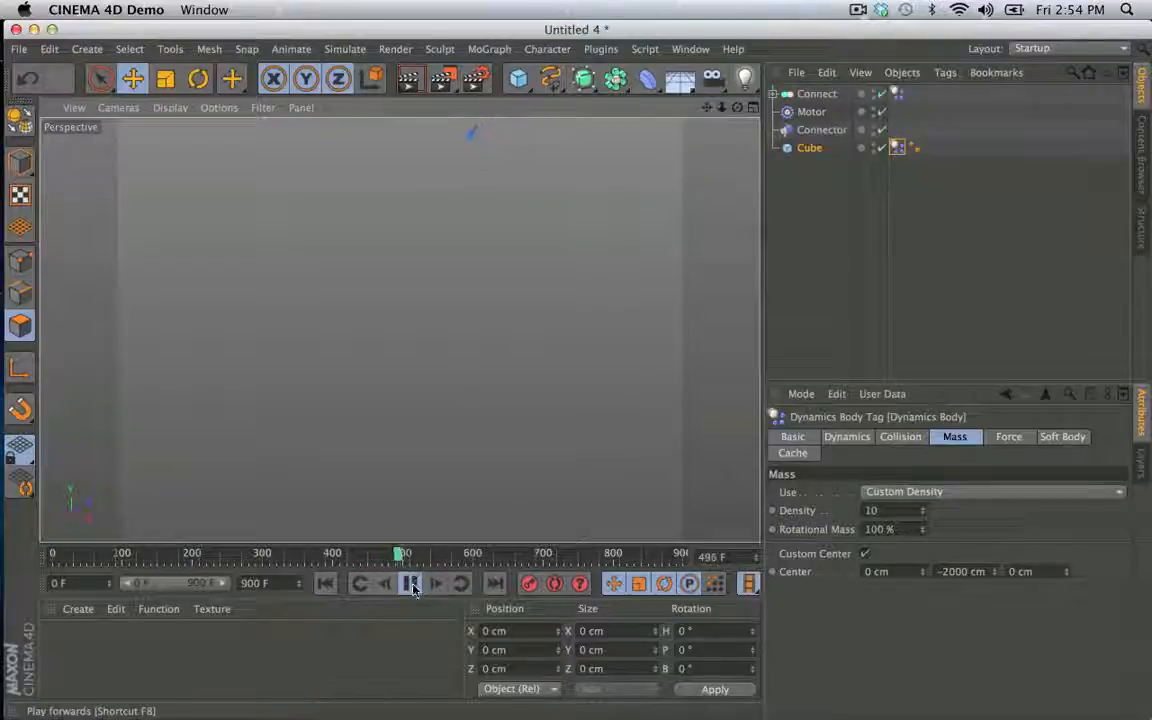
{"action": "left_click", "coordinate": [326, 584]}
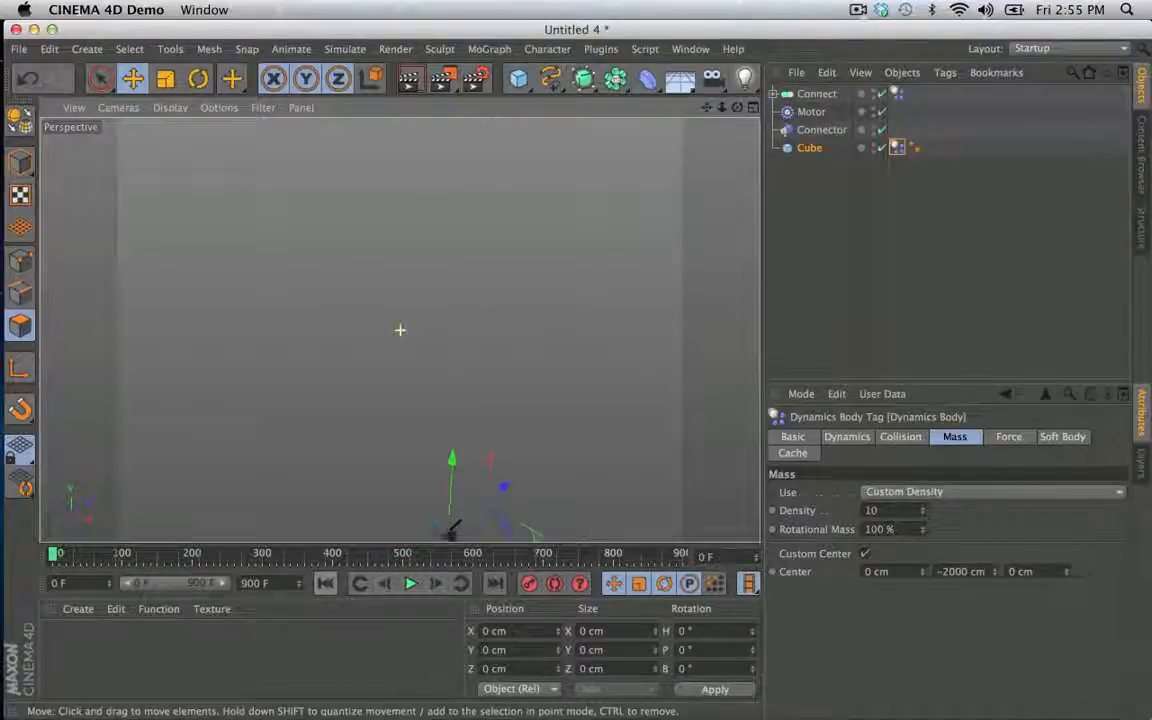
{"action": "type", "text": "-2000"}
{"action": "key", "text": "Return"}
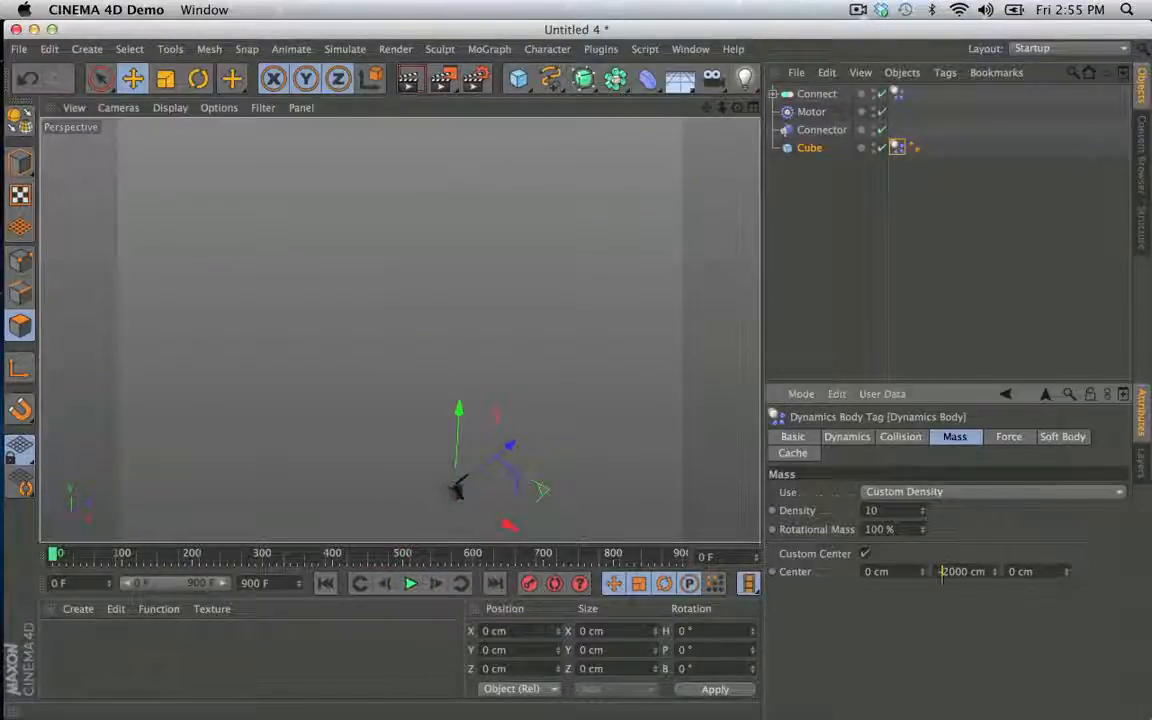
{"action": "left_click", "coordinate": [410, 584]}
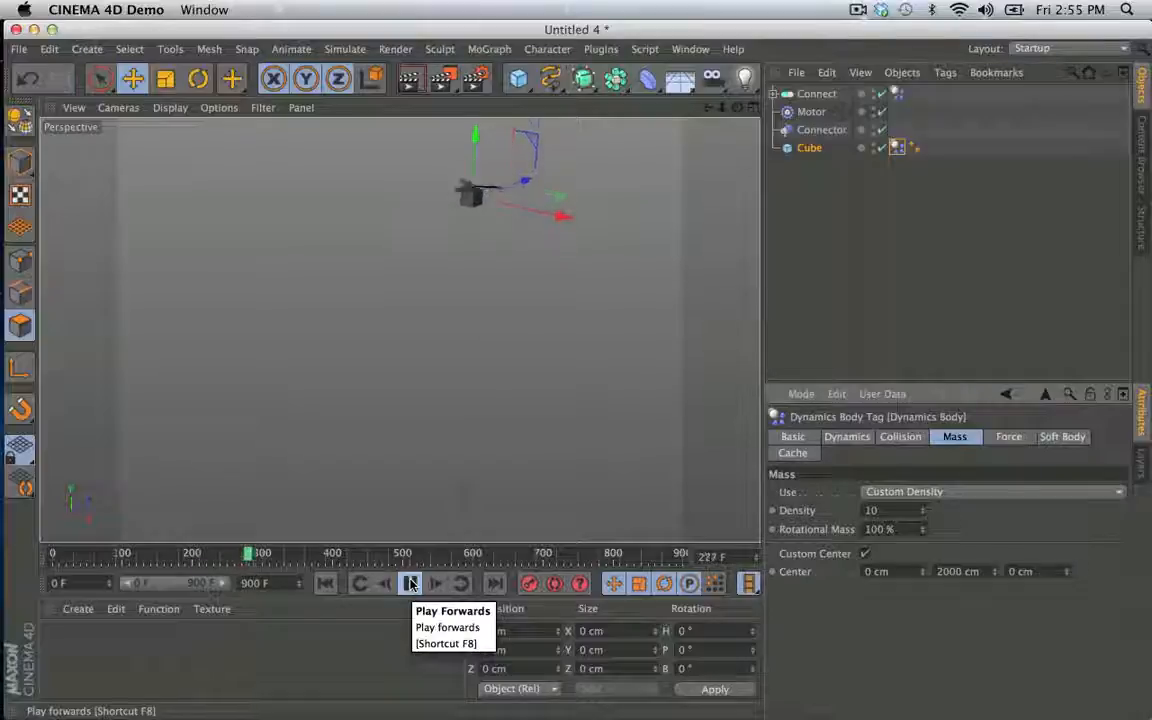
{"action": "left_click", "coordinate": [410, 584]}
{"action": "left_click", "coordinate": [328, 585]}
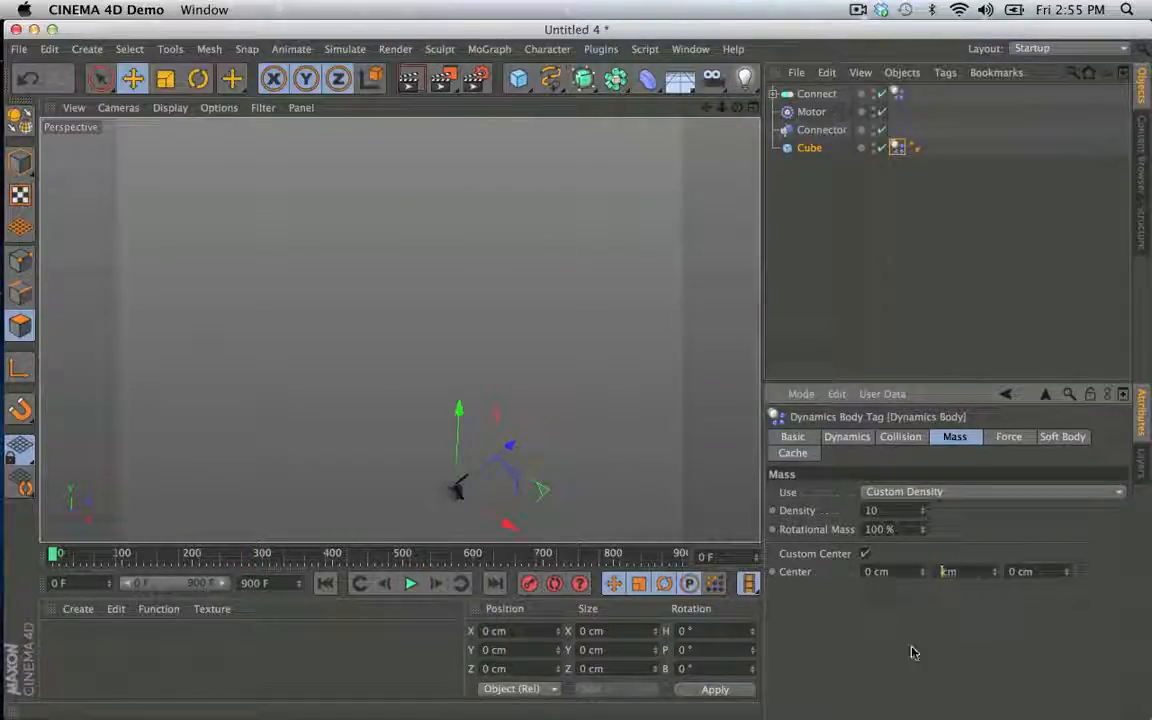
- Set the Cube's mass center Y to 0 cm, play the simulation and return to the first frame
{"action": "left_click", "coordinate": [410, 584]}
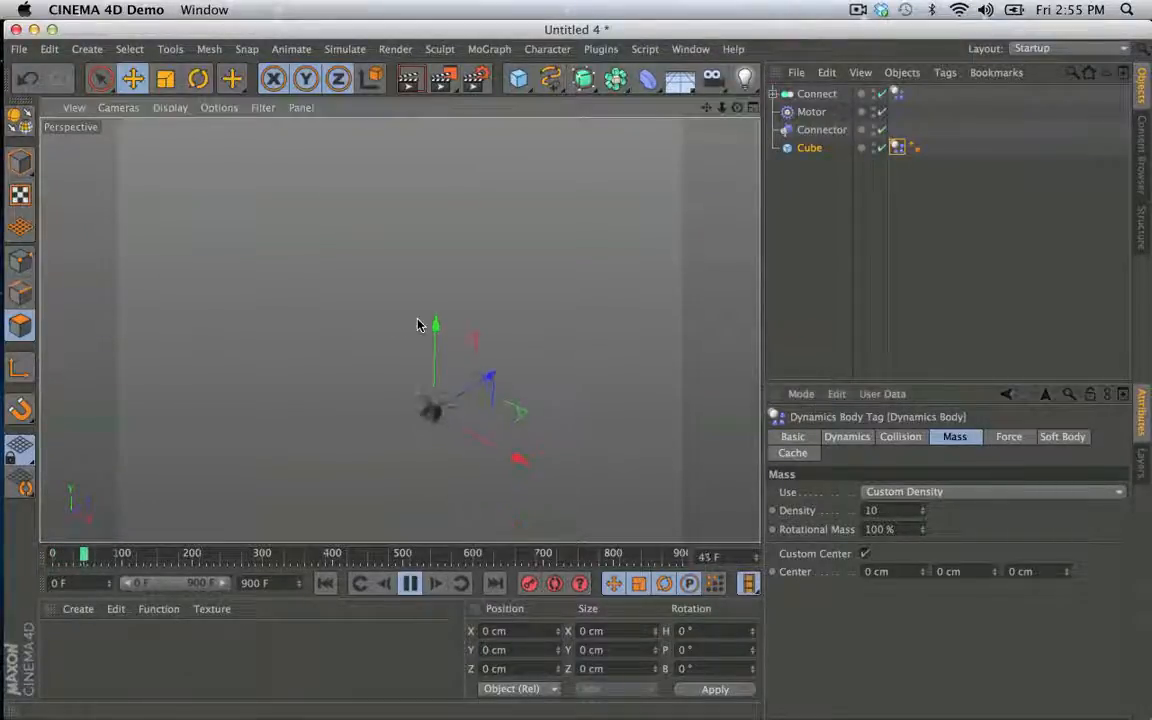
{"action": "left_click", "coordinate": [410, 584]}
{"action": "left_click", "coordinate": [325, 584]}
- Set the Cube's mass center X to 200 cm, play the simulation and return to the first frame
{"action": "left_click_drag", "start_coordinate": [904, 572], "coordinate": [868, 572]}
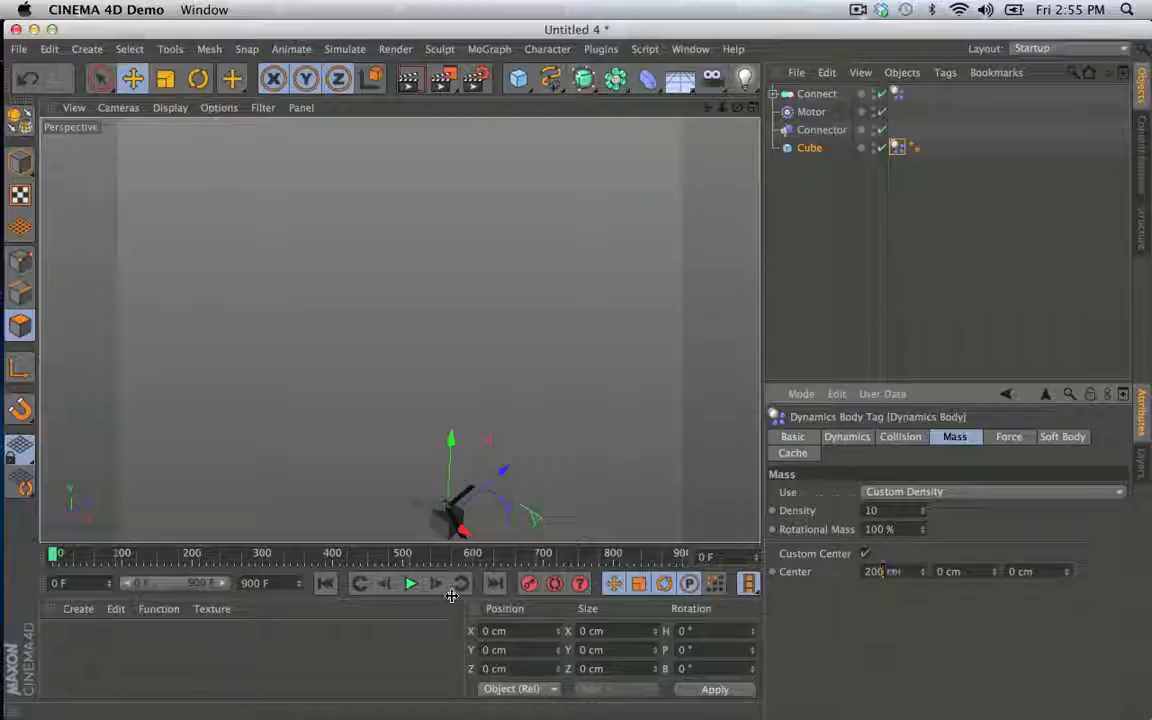
{"action": "type", "text": "200"}
{"action": "key", "text": "Return"}
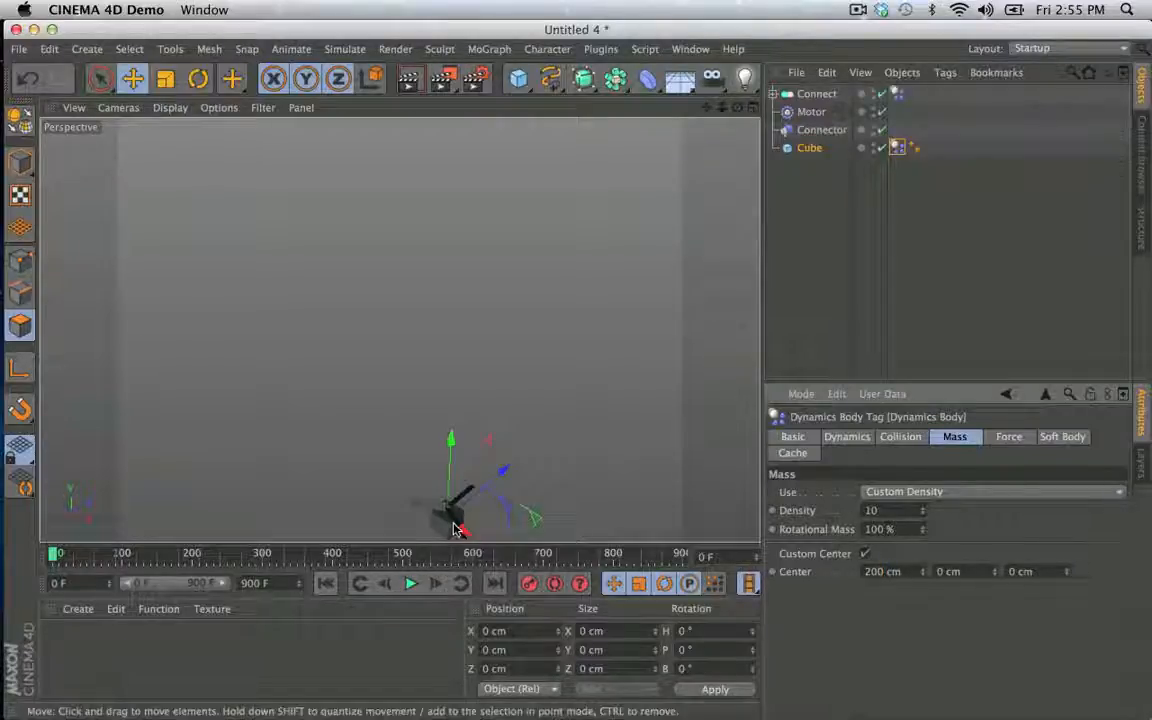
{"action": "left_click", "coordinate": [411, 584]}
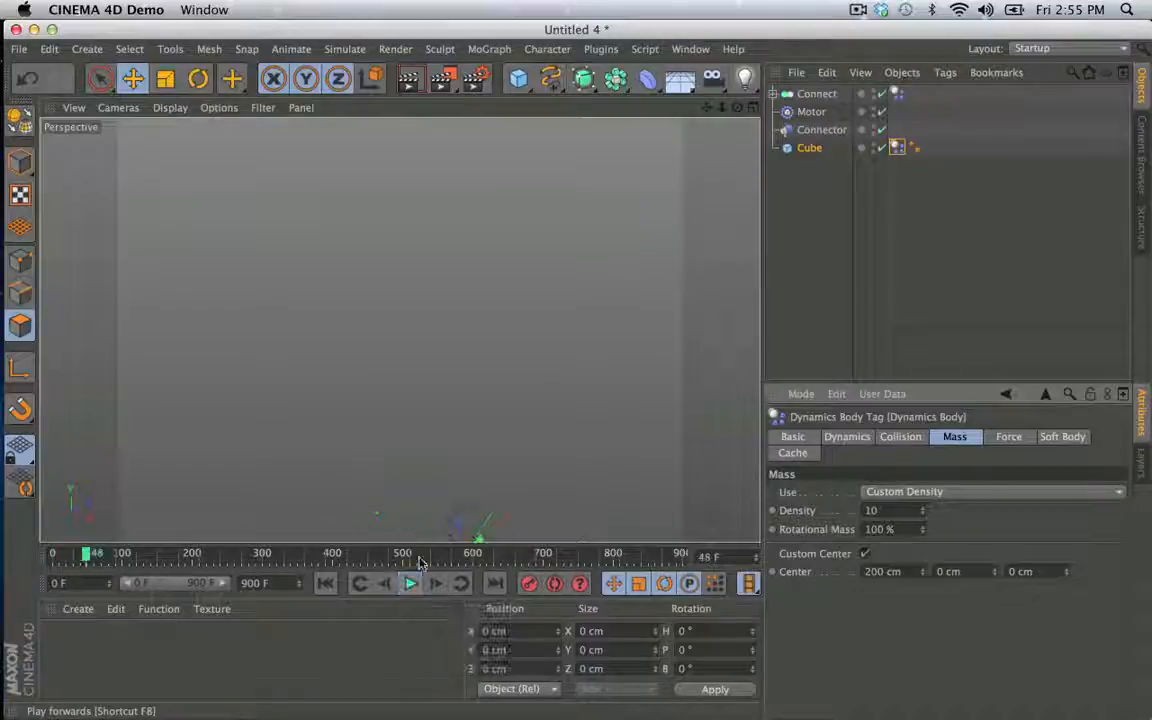
{"action": "left_click", "coordinate": [410, 584]}
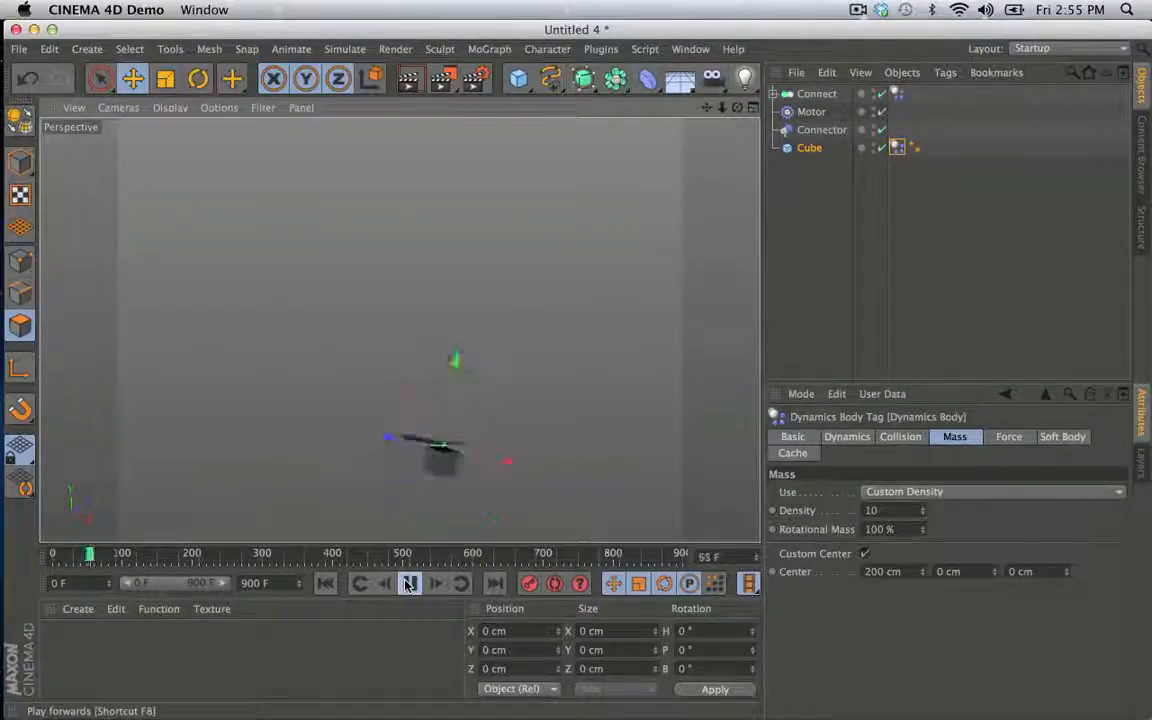
{"action": "left_click", "coordinate": [326, 584]}
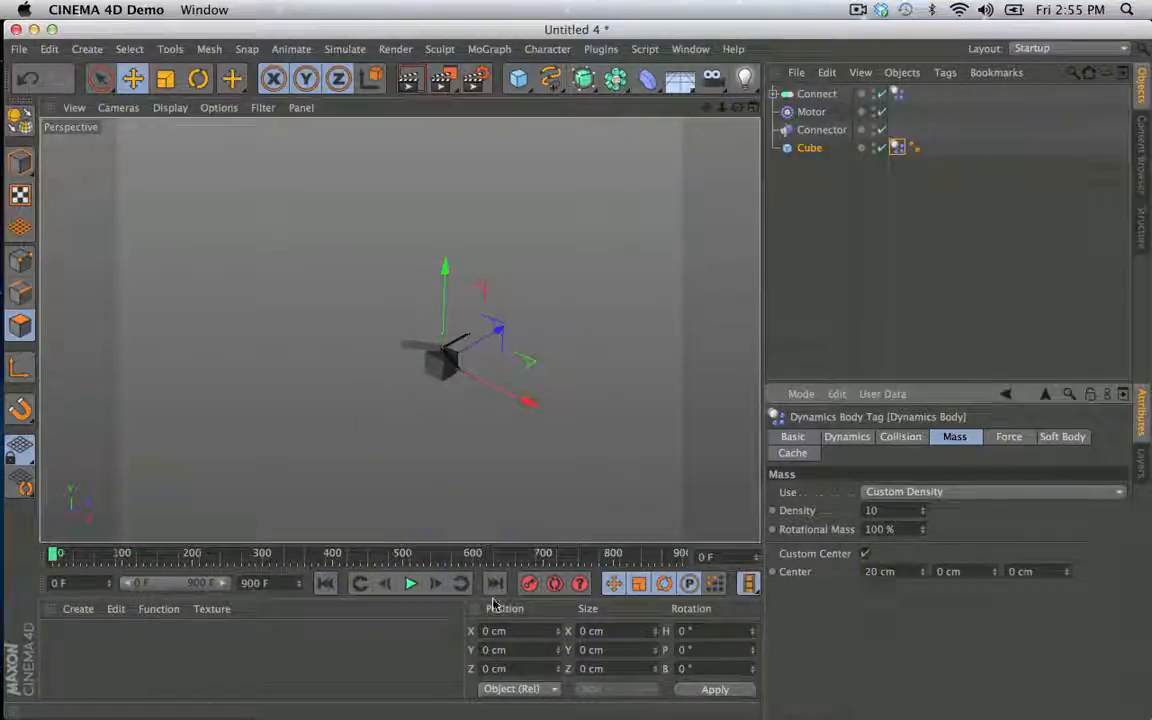
- Reduce the Cube's mass center X to 20 cm, play the simulation and return to the first frame
{"action": "left_click", "coordinate": [409, 584]}
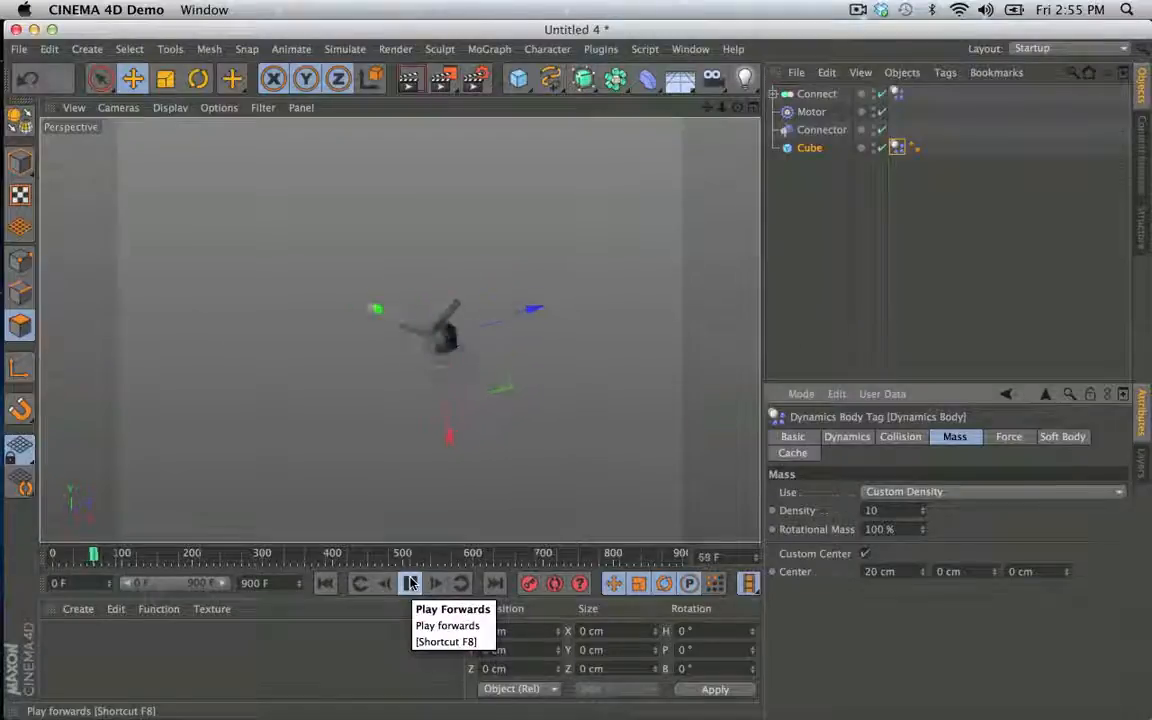
{"action": "left_click", "coordinate": [409, 584]}
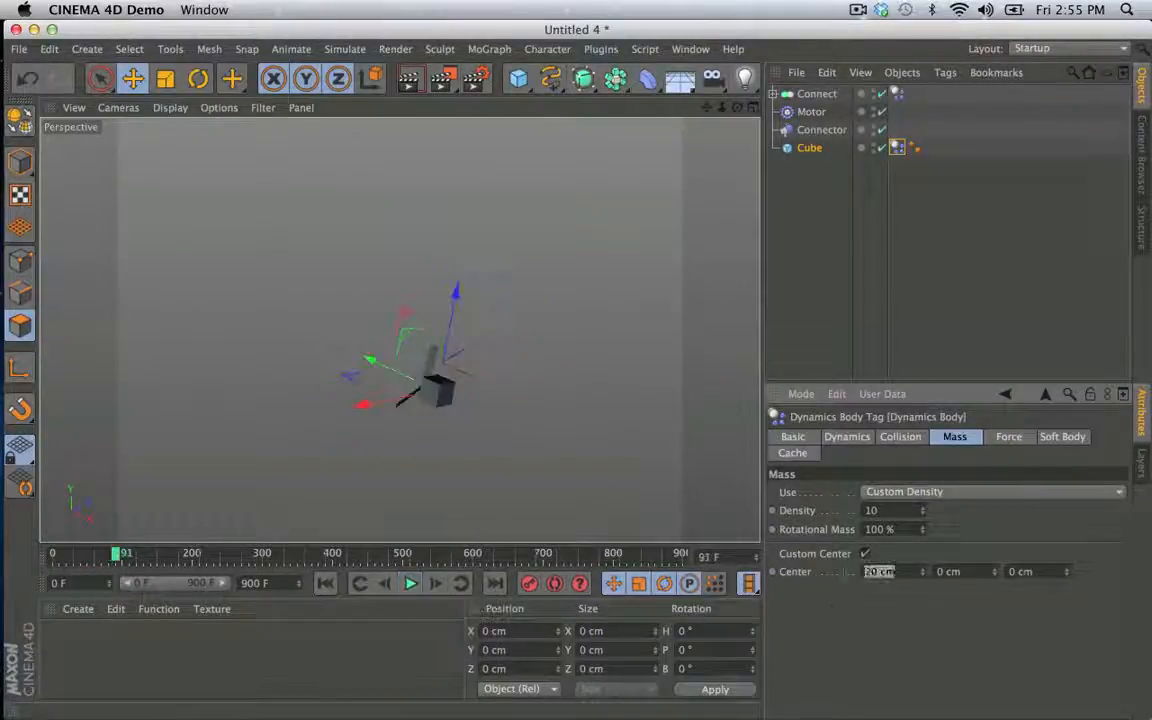
{"action": "left_click", "coordinate": [328, 584]}
- Reduce the Cube's mass center X to 2 cm, play the simulation and return to the first frame
{"action": "left_click", "coordinate": [416, 584]}
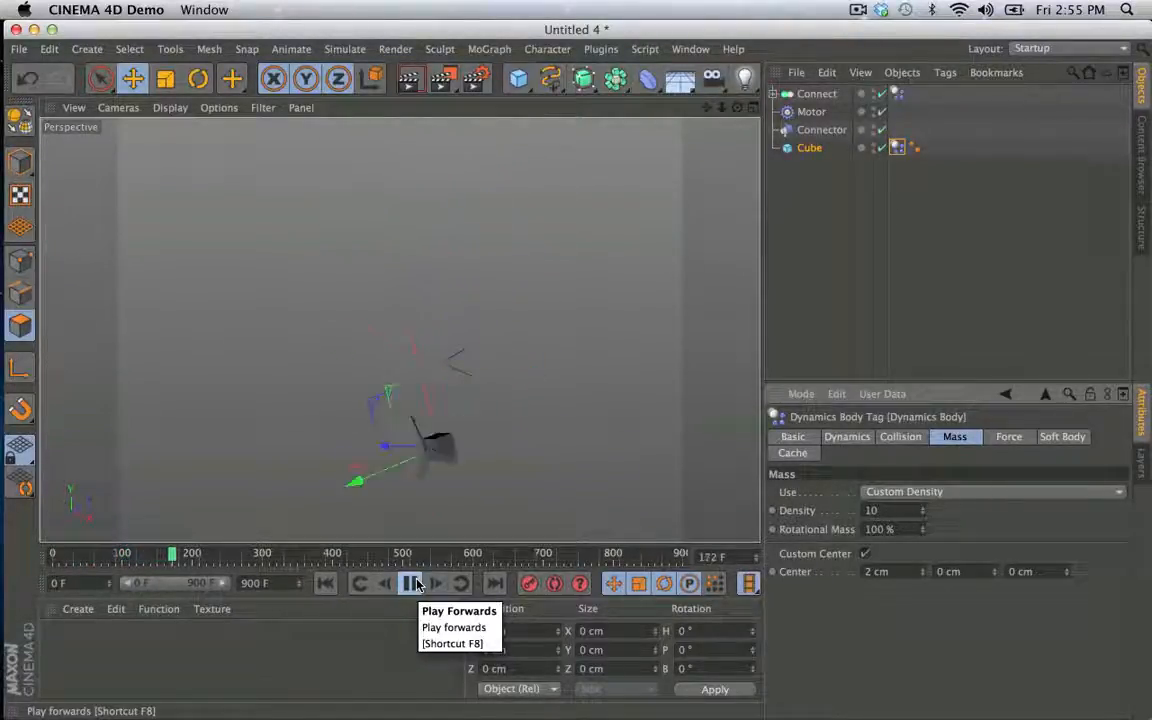
{"action": "left_click", "coordinate": [416, 584]}
{"action": "left_click", "coordinate": [326, 583]}
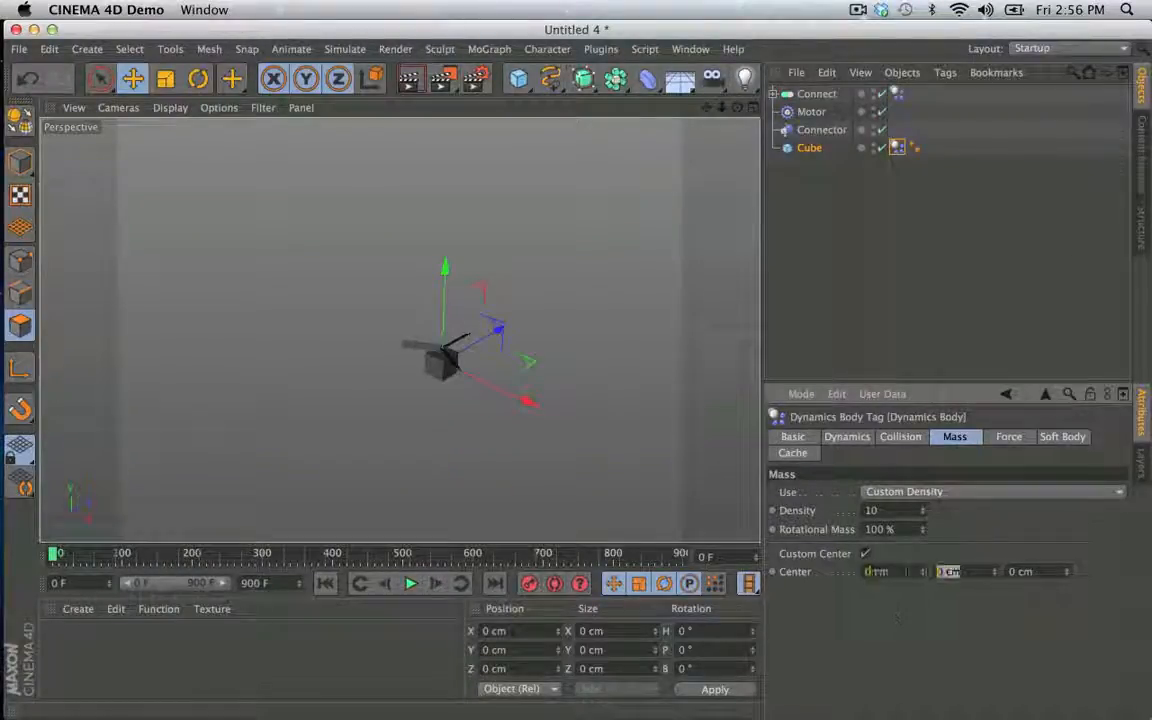
- Set the Cube's mass center to X 0 cm and Y -500 cm, play the simulation and return to the first frame
{"action": "key", "text": "Return"}
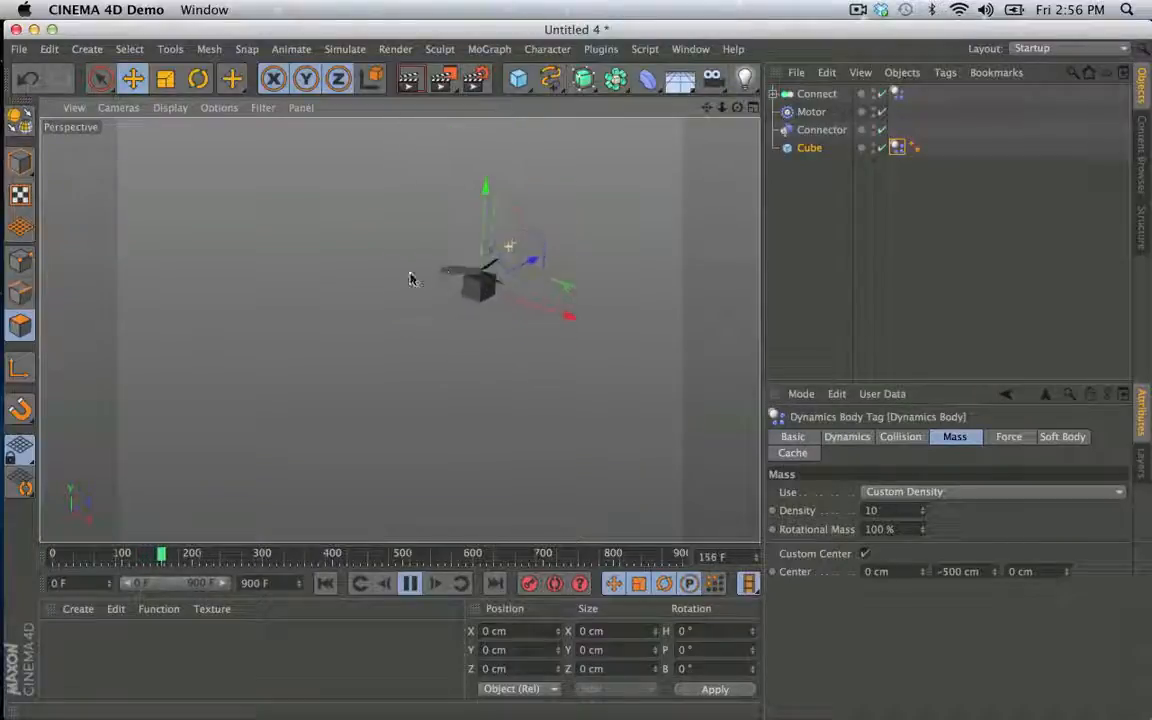
{"action": "left_click", "coordinate": [410, 583]}
{"action": "left_click", "coordinate": [325, 583]}
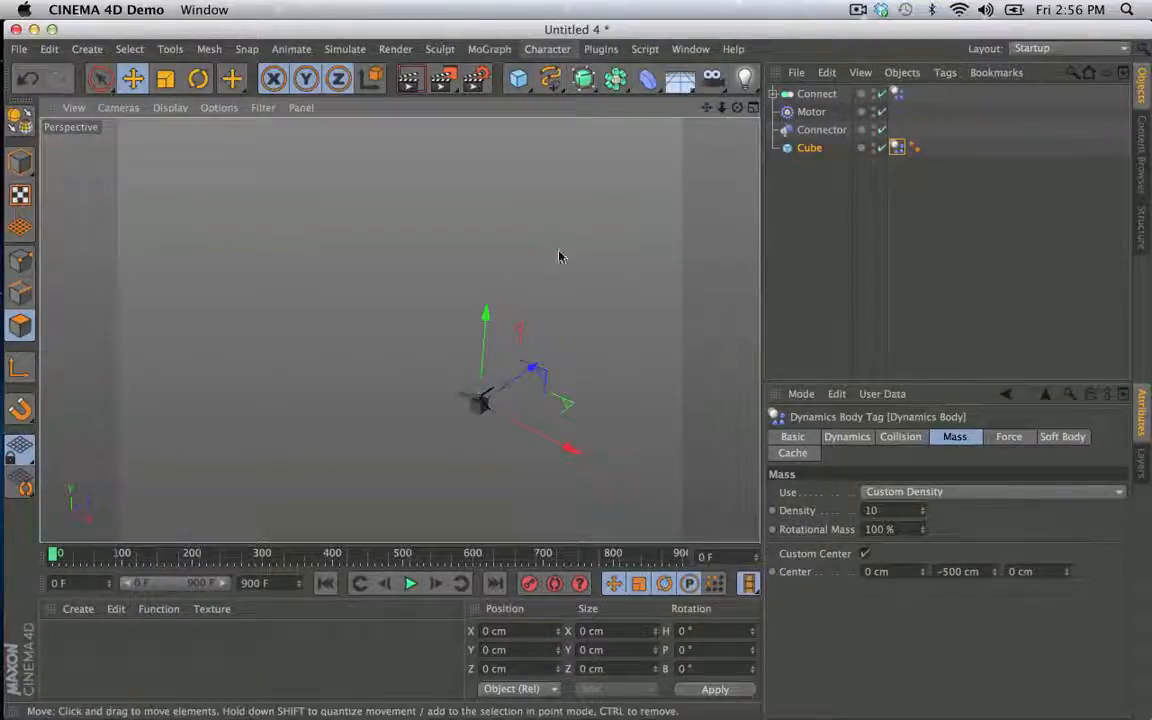
- Create a new project and add a Plane with 10 width segments and 10 height segments
{"action": "key", "text": "super+n"}
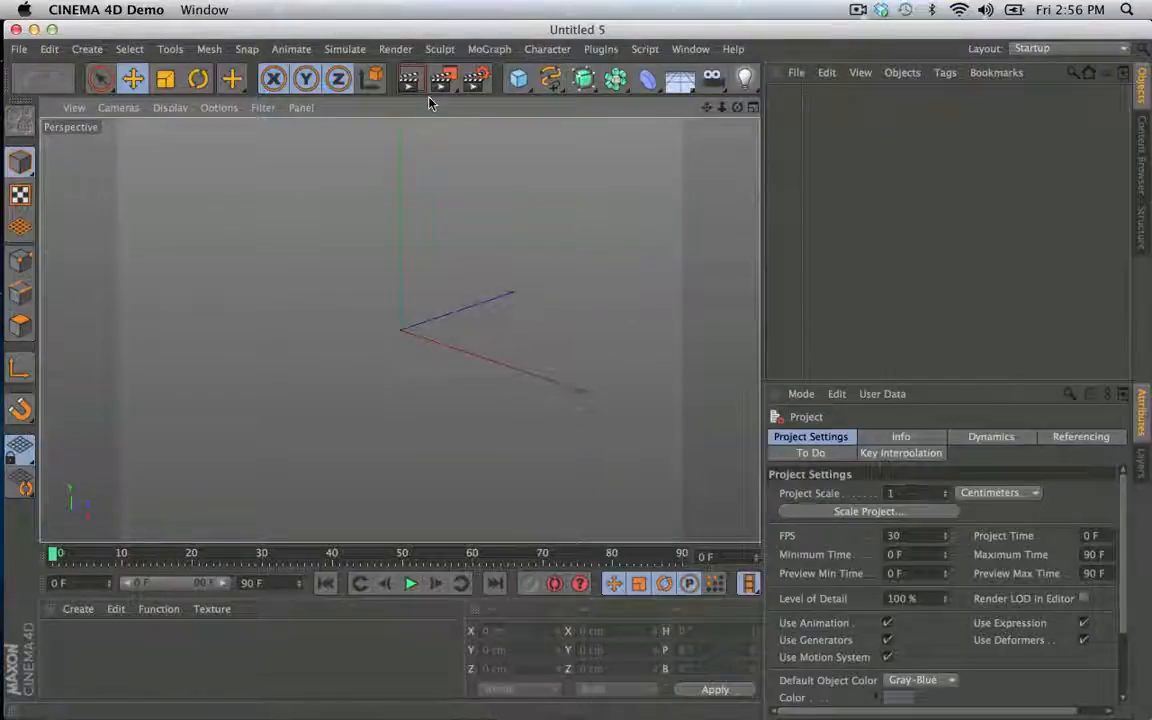
{"action": "left_click", "coordinate": [518, 78]}
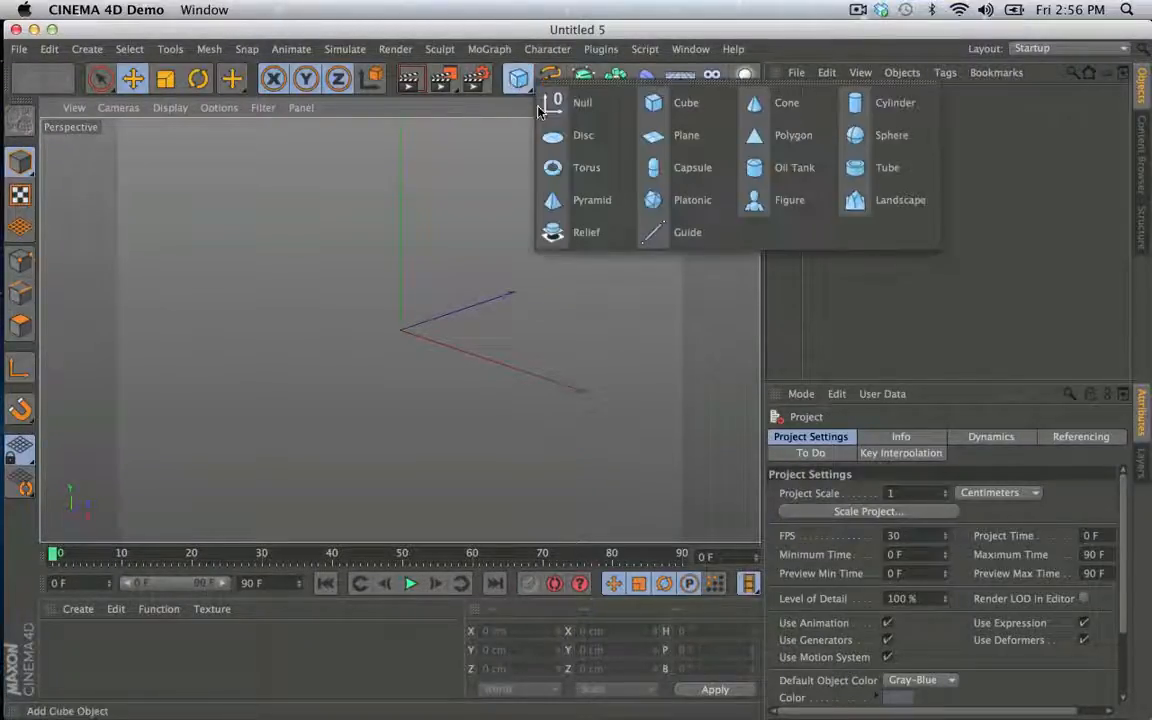
{"action": "left_click", "coordinate": [683, 135]}
{"action": "type", "text": "1"}
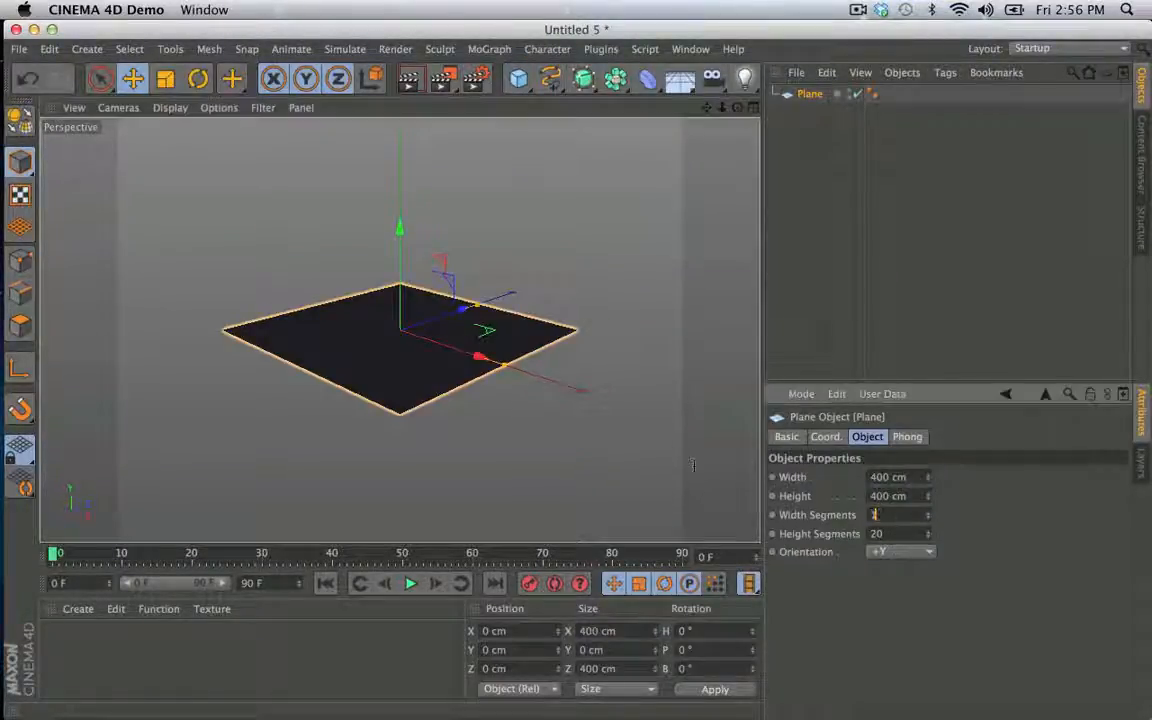
{"action": "type", "text": "010"}
{"action": "key", "text": "Return"}
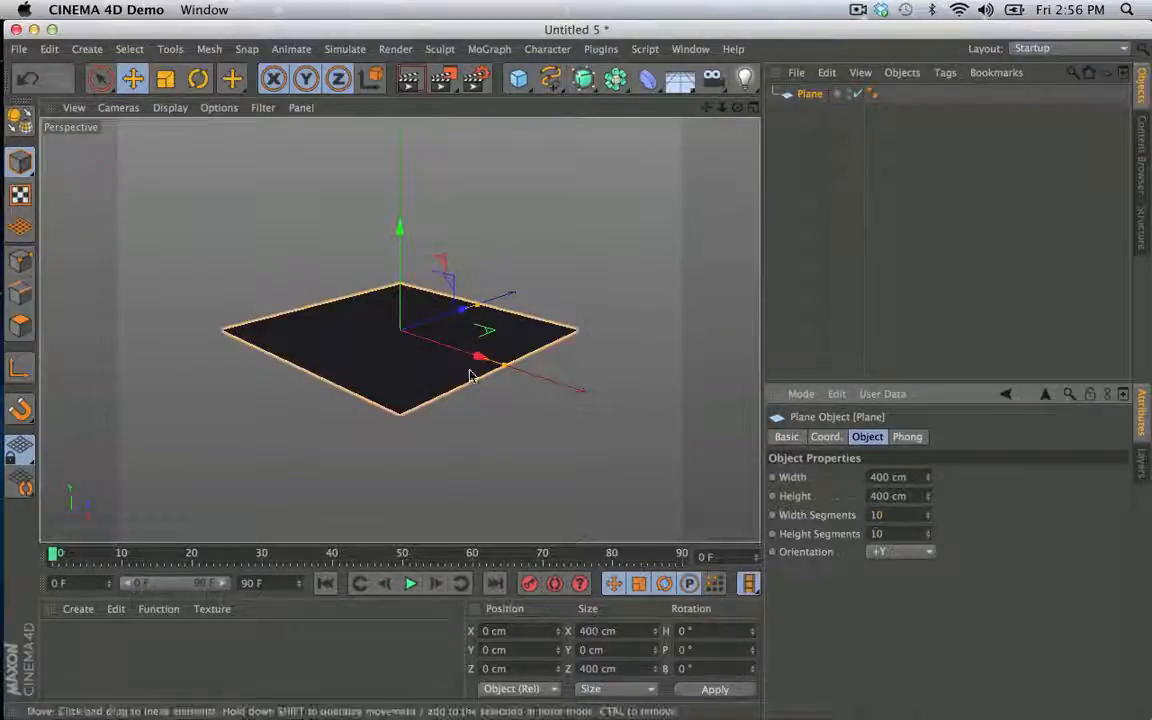
- Convert the Plane into an editable polygon object
{"action": "right_click", "coordinate": [819, 97]}
{"action": "left_click", "coordinate": [800, 99]}
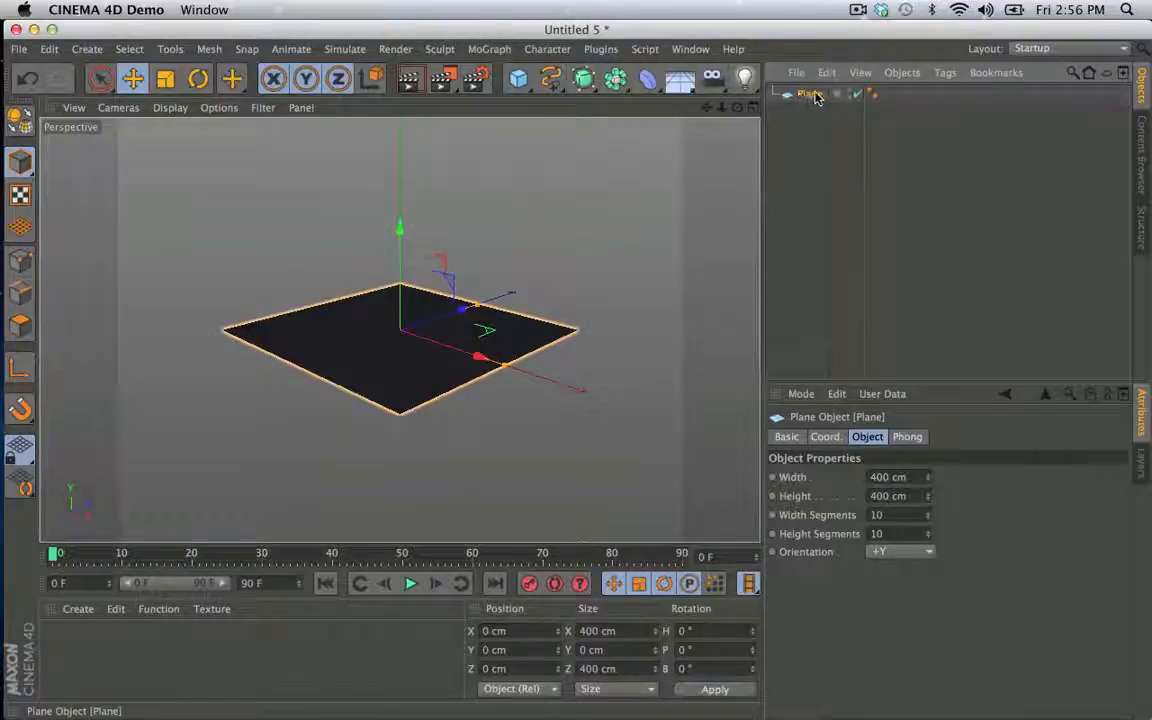
{"action": "key", "text": "c"}
- Add a Cloth simulation tag to the Plane
{"action": "right_click", "coordinate": [806, 97]}
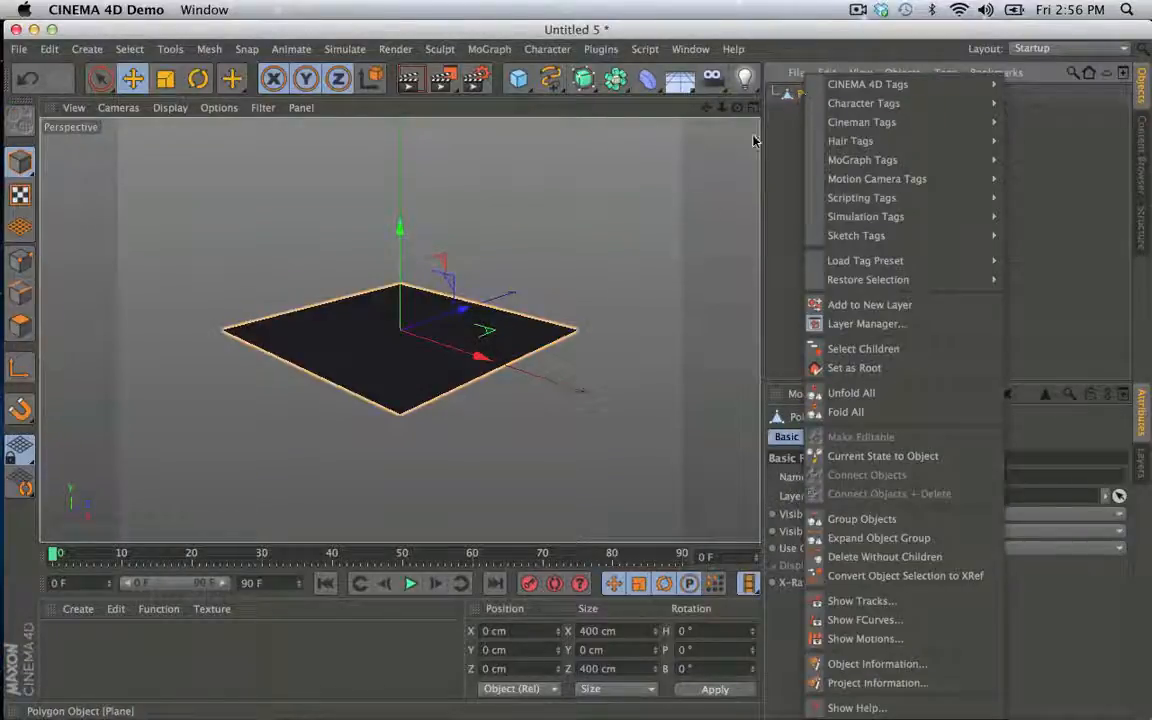
{"action": "mouse_move", "coordinate": [845, 88]}
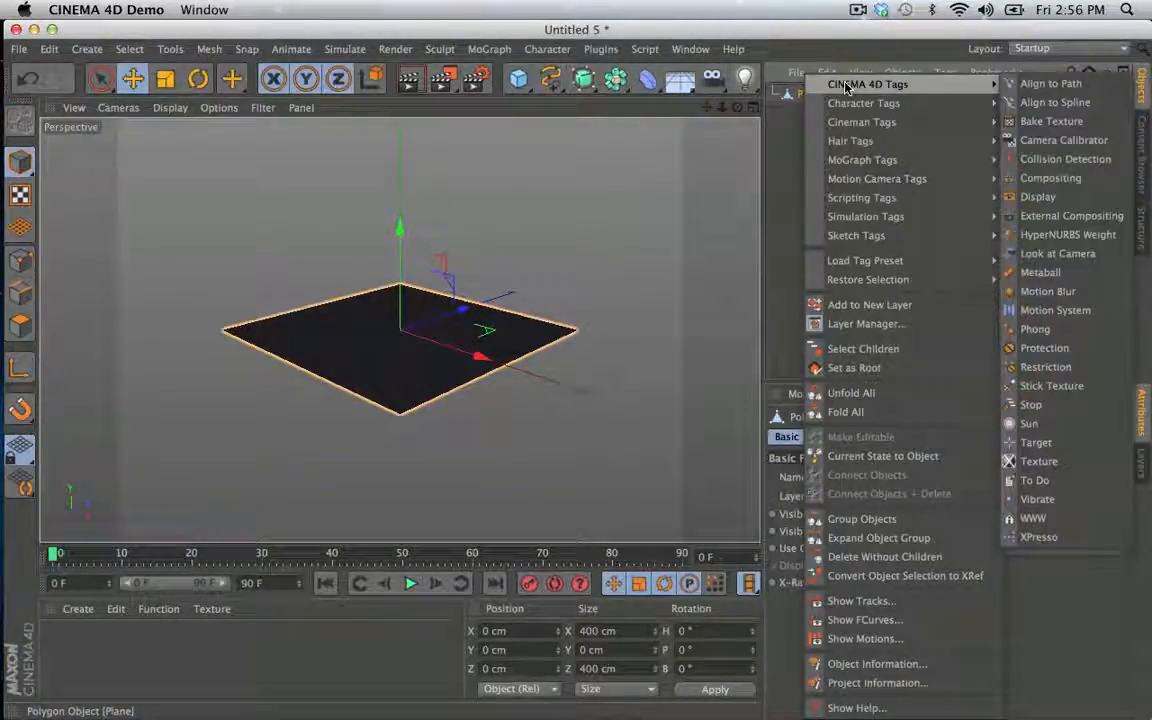
{"action": "mouse_move", "coordinate": [877, 222]}
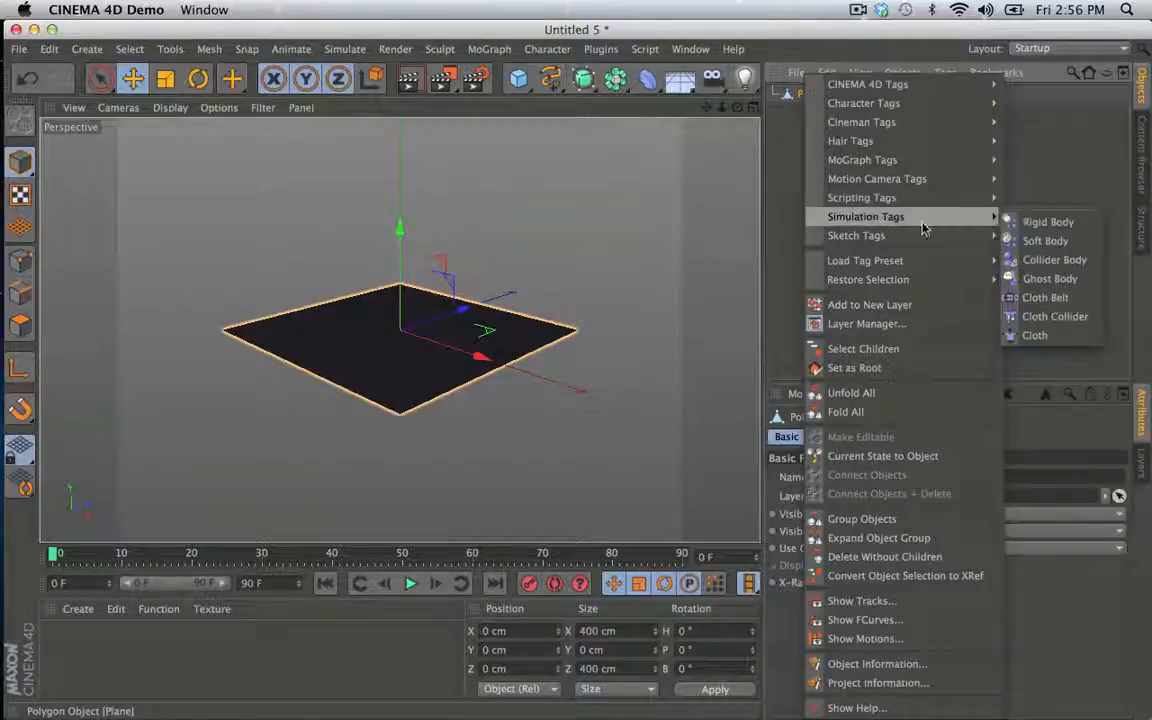
{"action": "left_click", "coordinate": [1040, 336]}
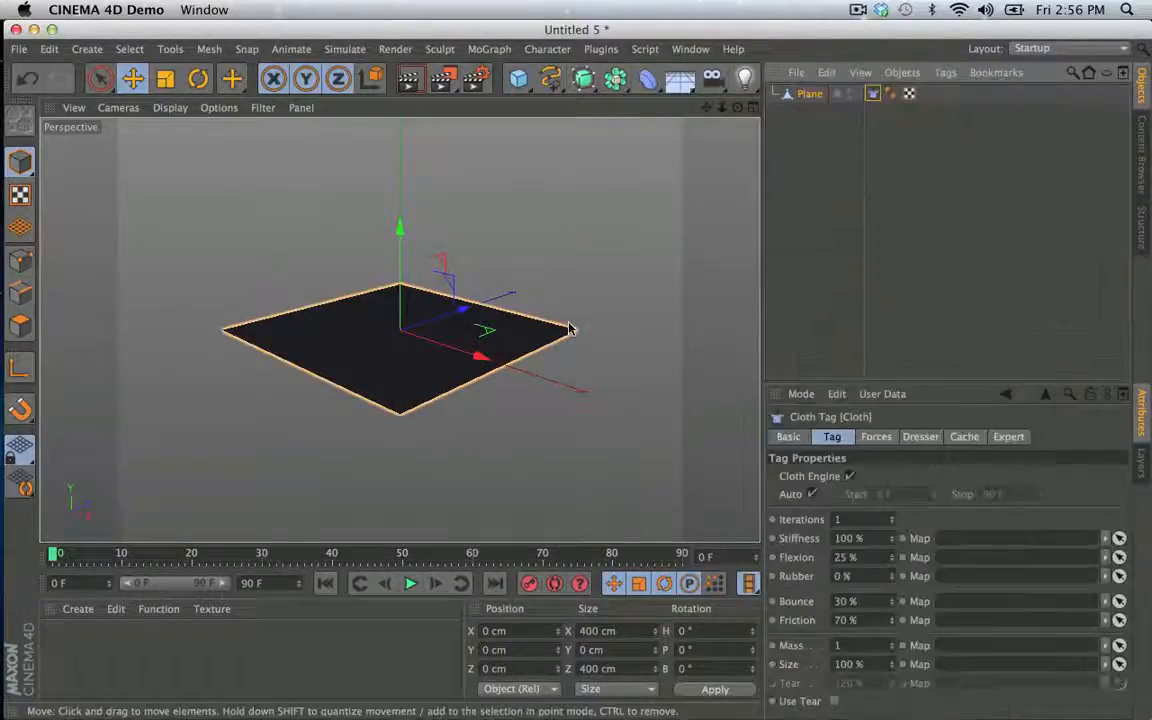
{"action": "left_click_drag", "start_coordinate": [548, 334], "coordinate": [483, 340], "text": "alt"}
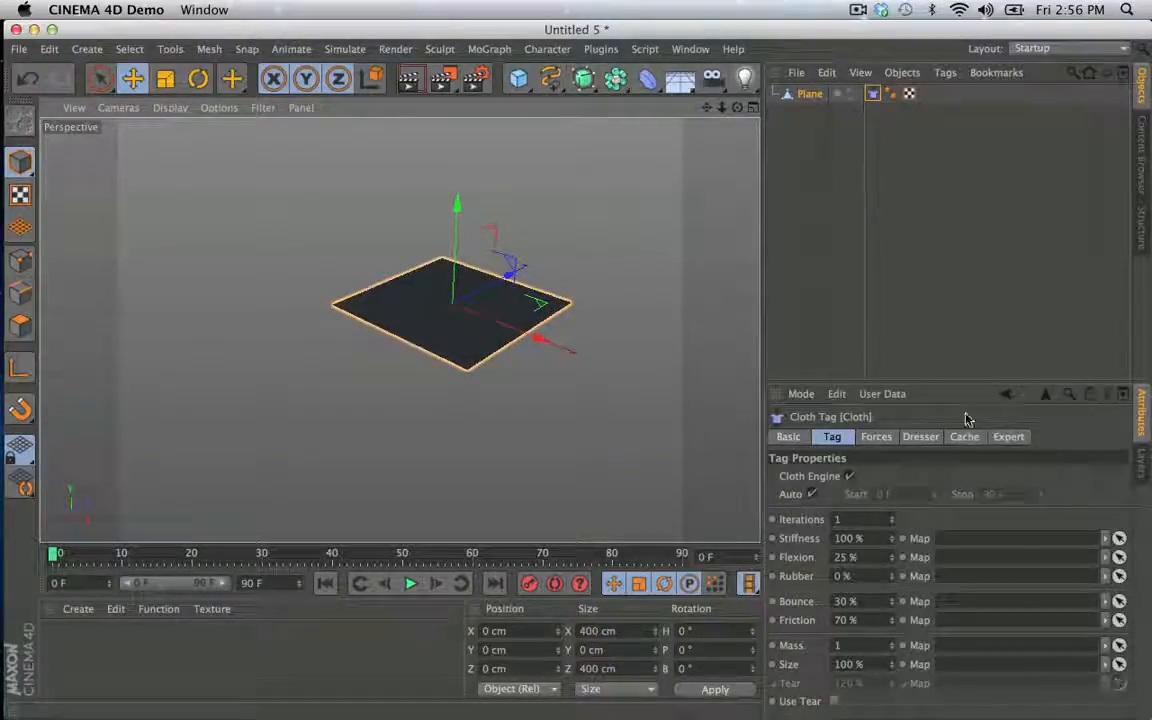
- Remove the Cloth tag from the Plane and give the Plane a Dynamics Body simulation tag instead
{"action": "right_click", "coordinate": [818, 97]}
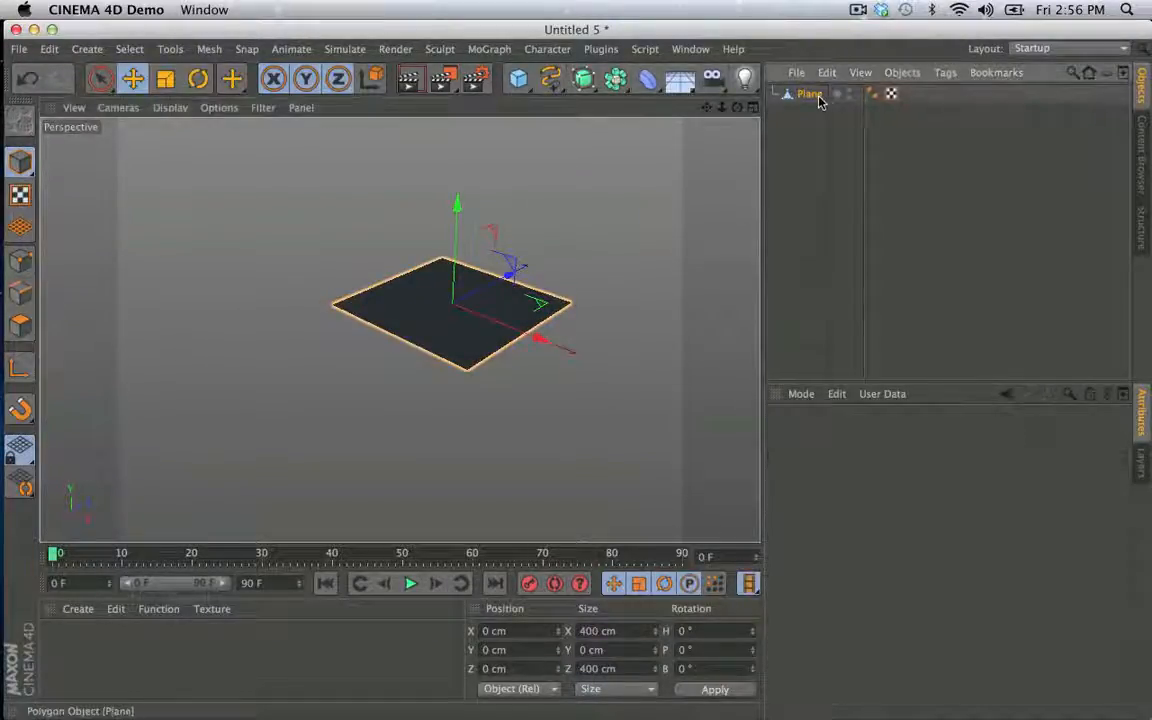
{"action": "mouse_move", "coordinate": [846, 90]}
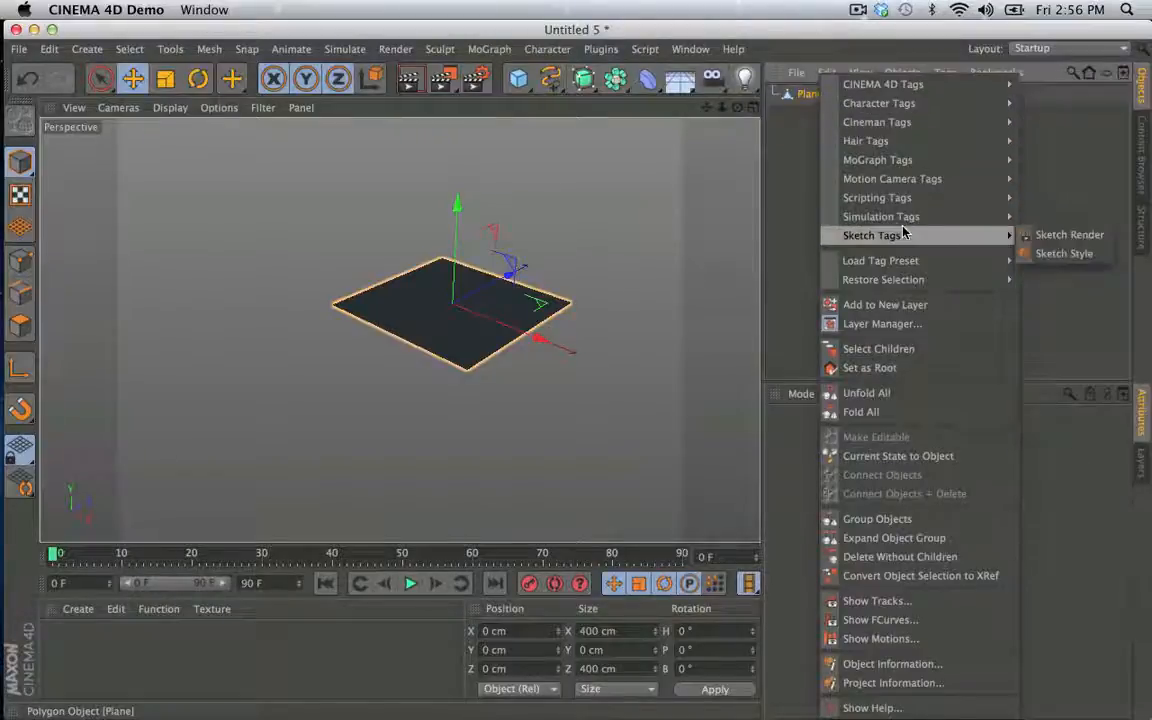
{"action": "mouse_move", "coordinate": [885, 217]}
{"action": "left_click", "coordinate": [1058, 219]}
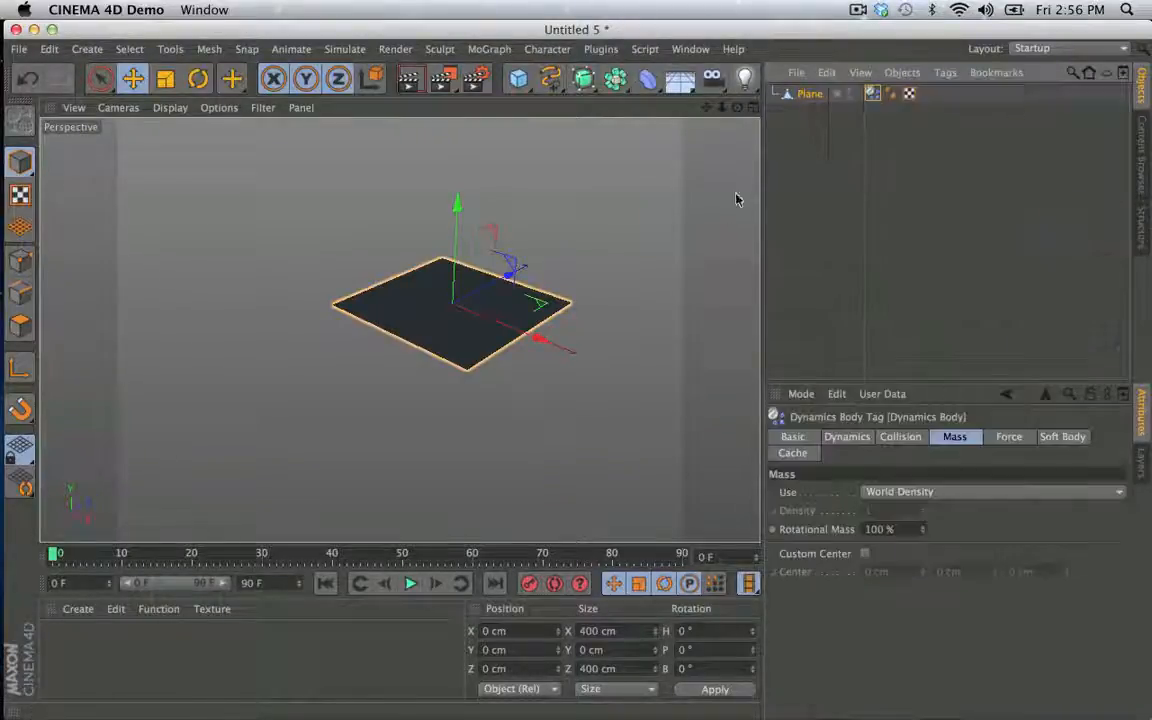
- Play the simulation to watch the Plane fall, and return to the first frame
{"action": "scroll", "coordinate": [598, 292], "scroll_direction": "down", "scroll_amount": 2}
{"action": "left_click_drag", "start_coordinate": [591, 298], "coordinate": [573, 243], "text": "alt"}
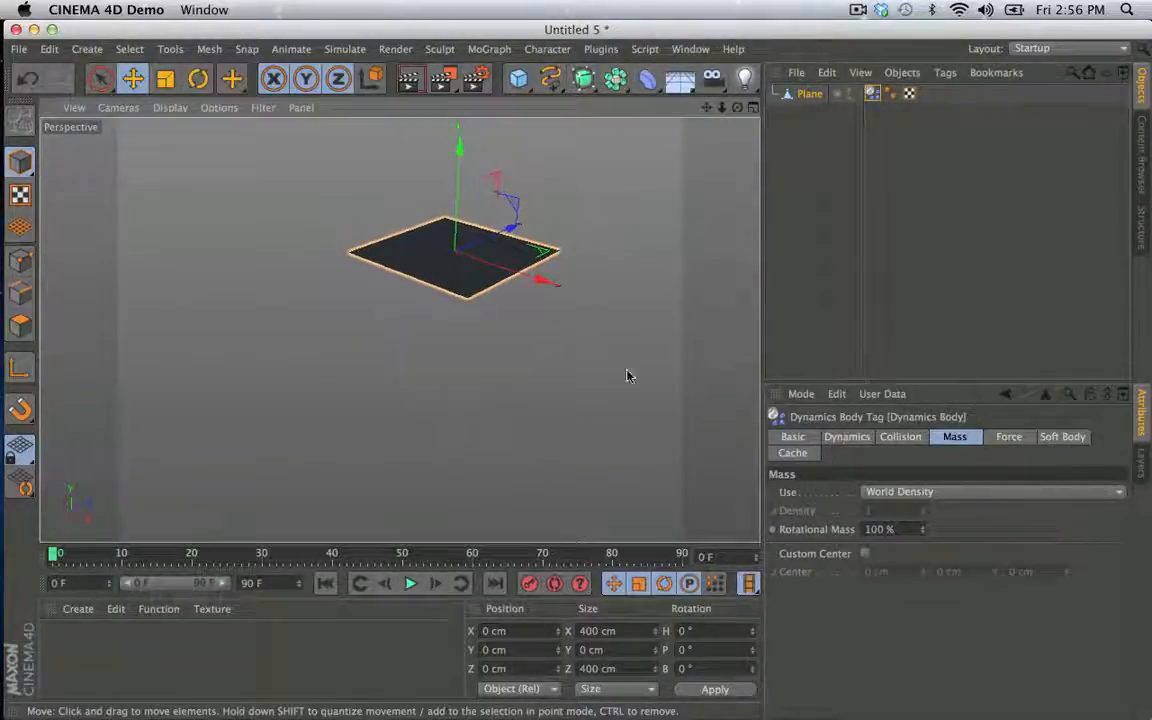
{"action": "left_click", "coordinate": [409, 585]}
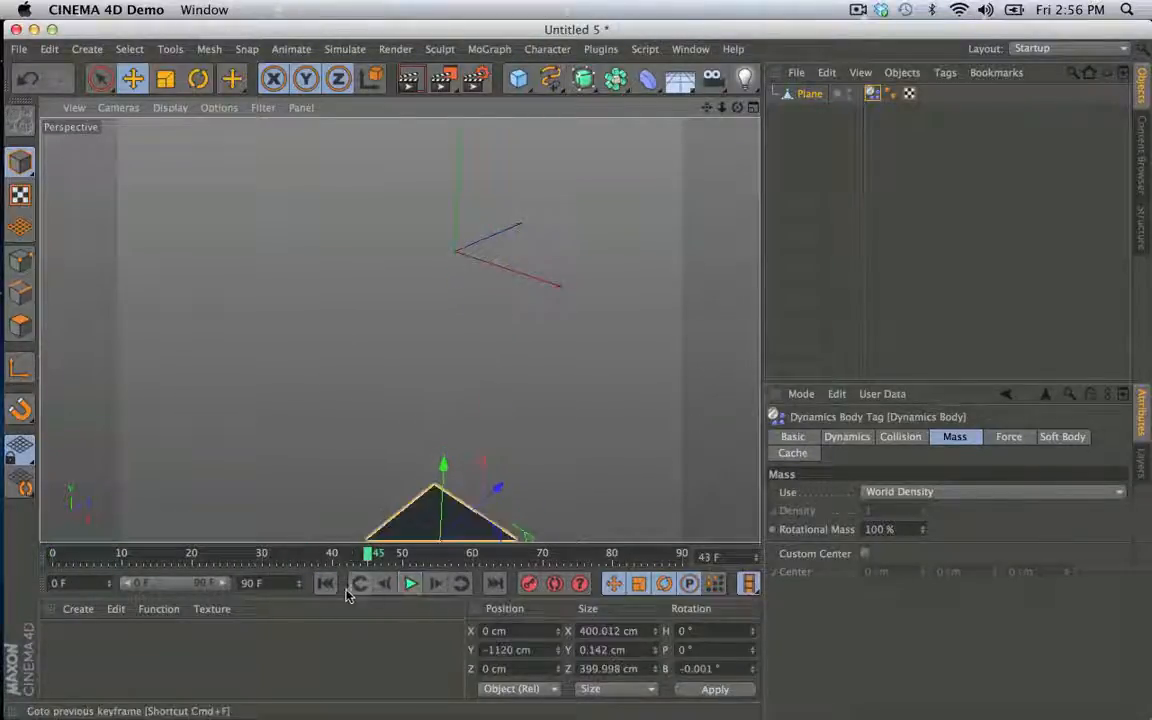
{"action": "left_click", "coordinate": [325, 584]}
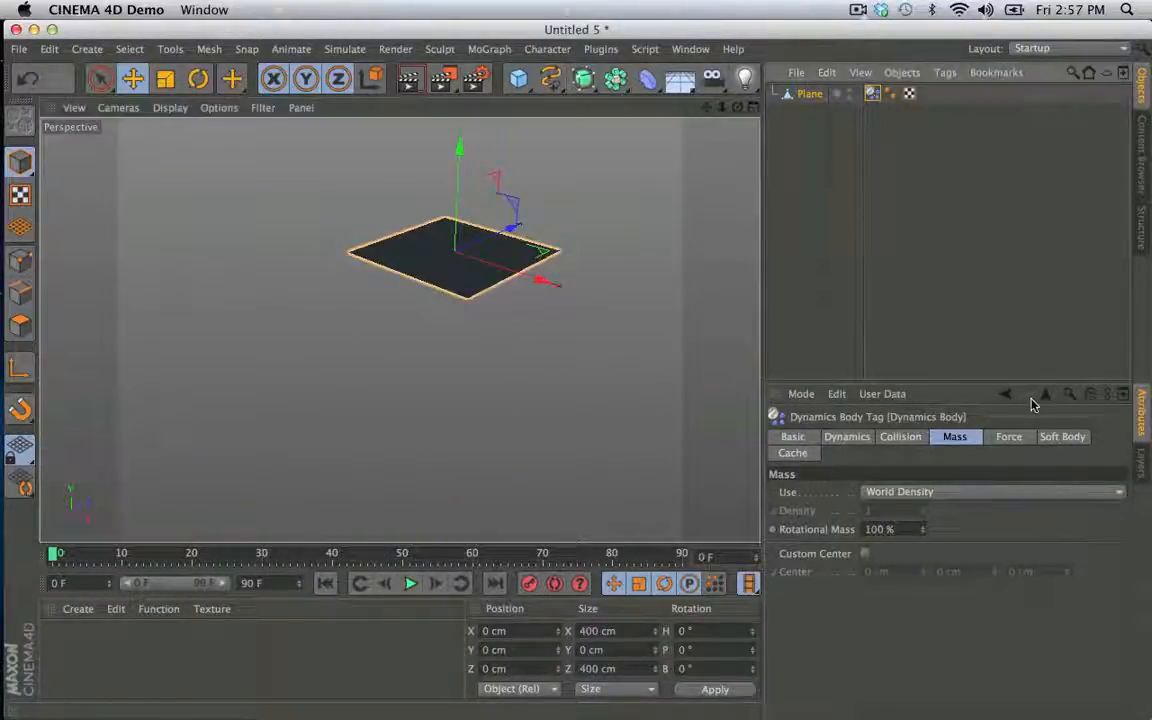
- Set the aerodynamic Lift of the Plane's Dynamics Body tag to 100% and play the simulation
{"action": "left_click", "coordinate": [986, 445]}
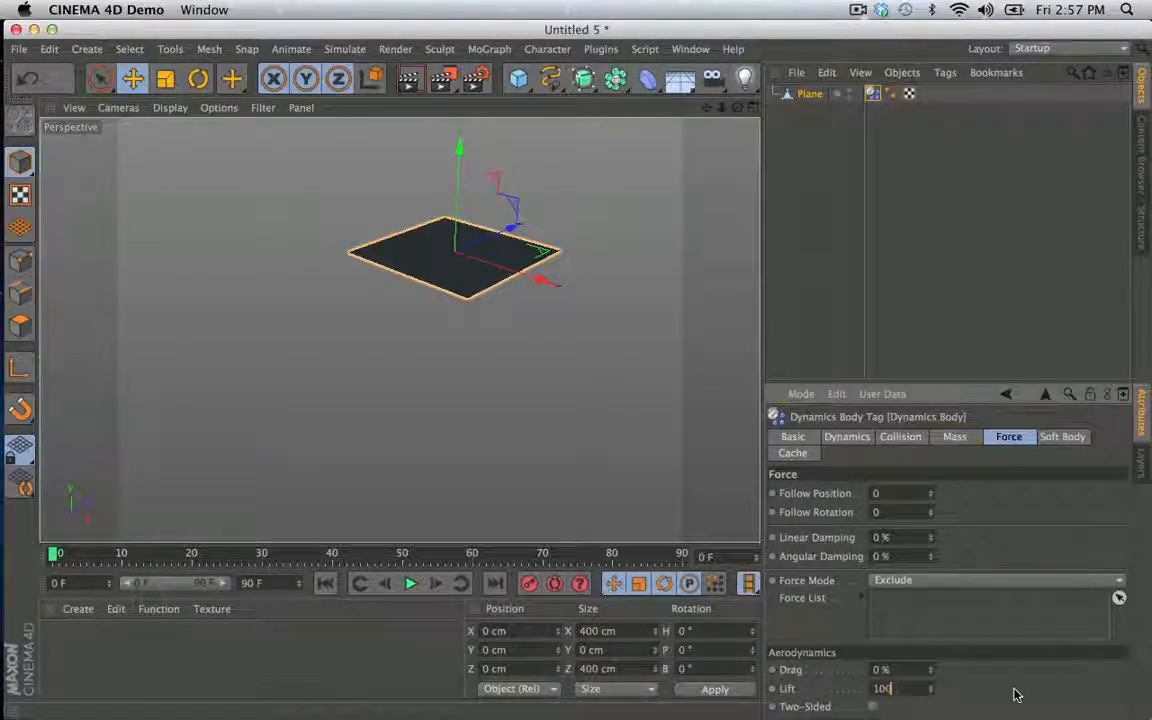
{"action": "left_click", "coordinate": [411, 585]}
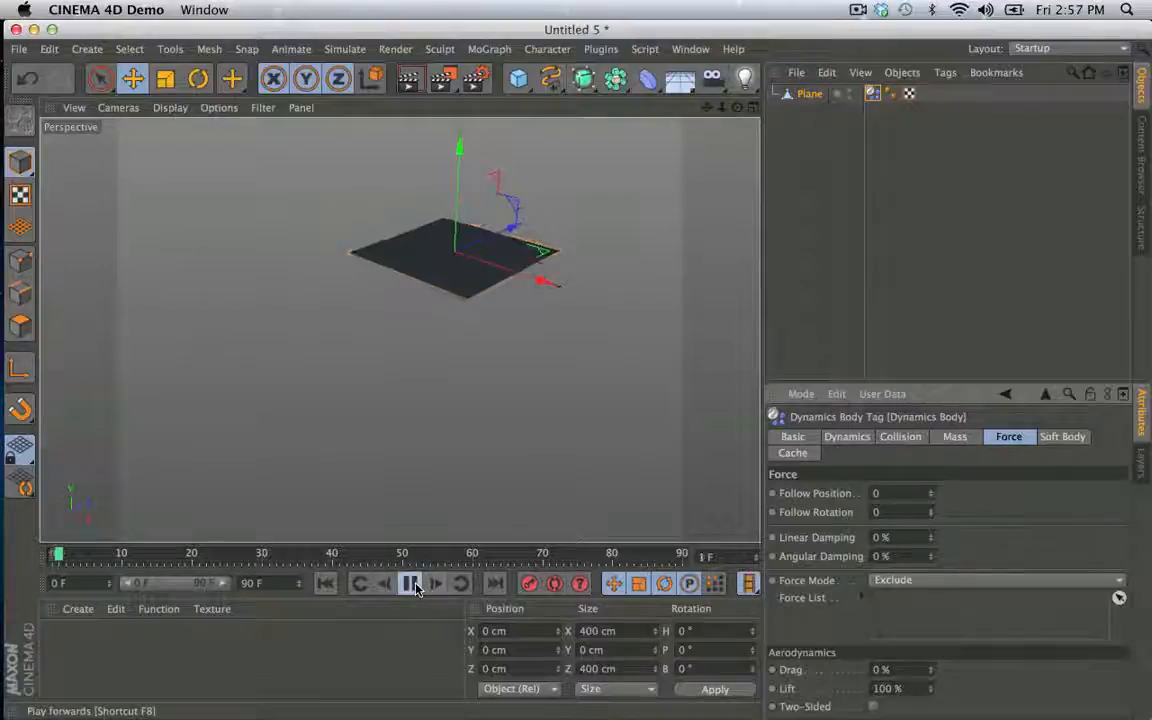
{"action": "left_click", "coordinate": [414, 587]}
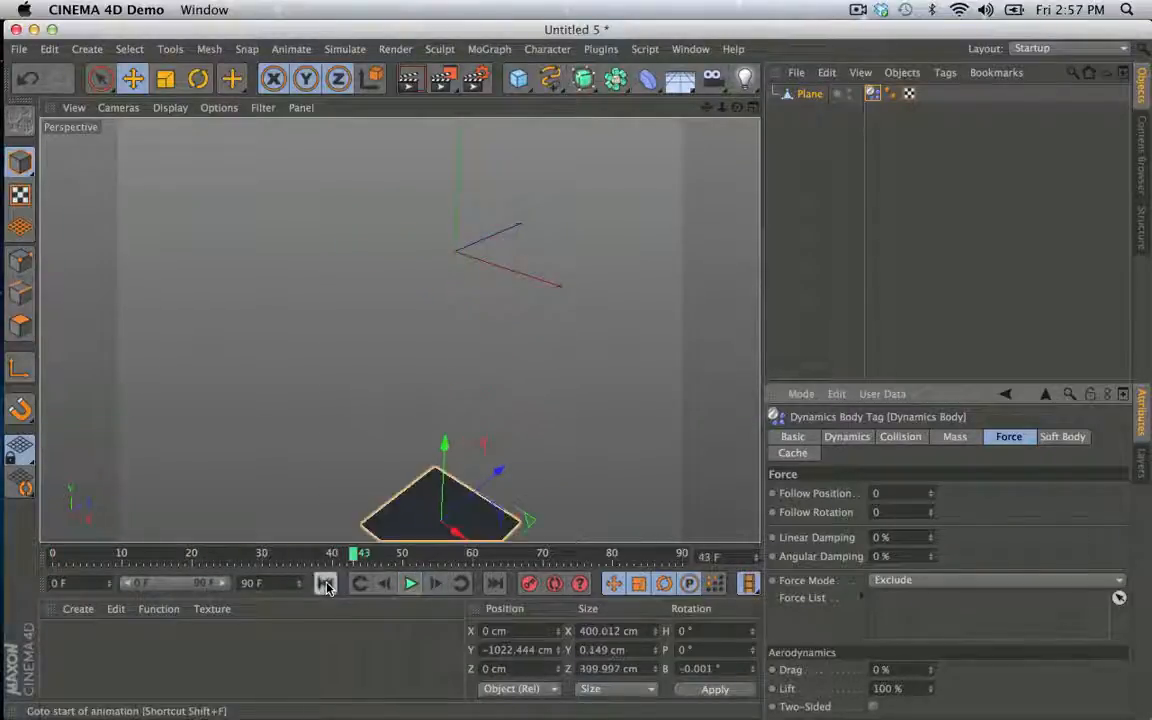
- Enable Two-Sided aerodynamics on the Plane's Dynamics Body tag and replay the simulation from the first frame
{"action": "left_click", "coordinate": [325, 586]}
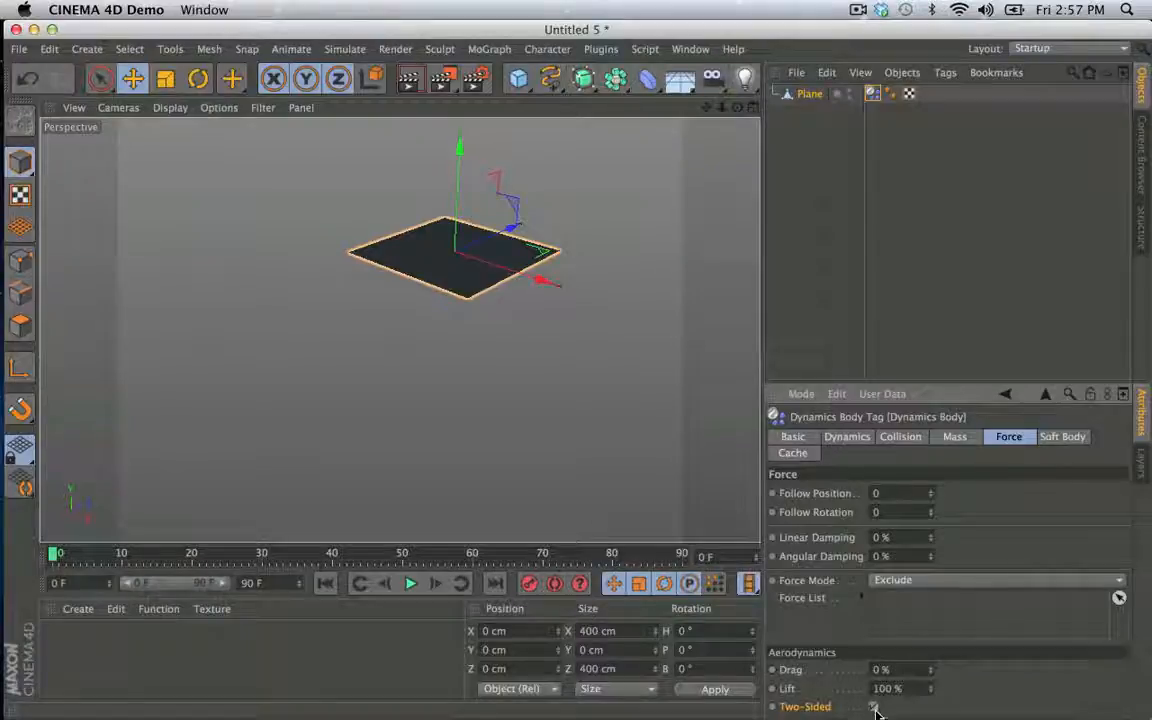
{"action": "left_click", "coordinate": [410, 584]}
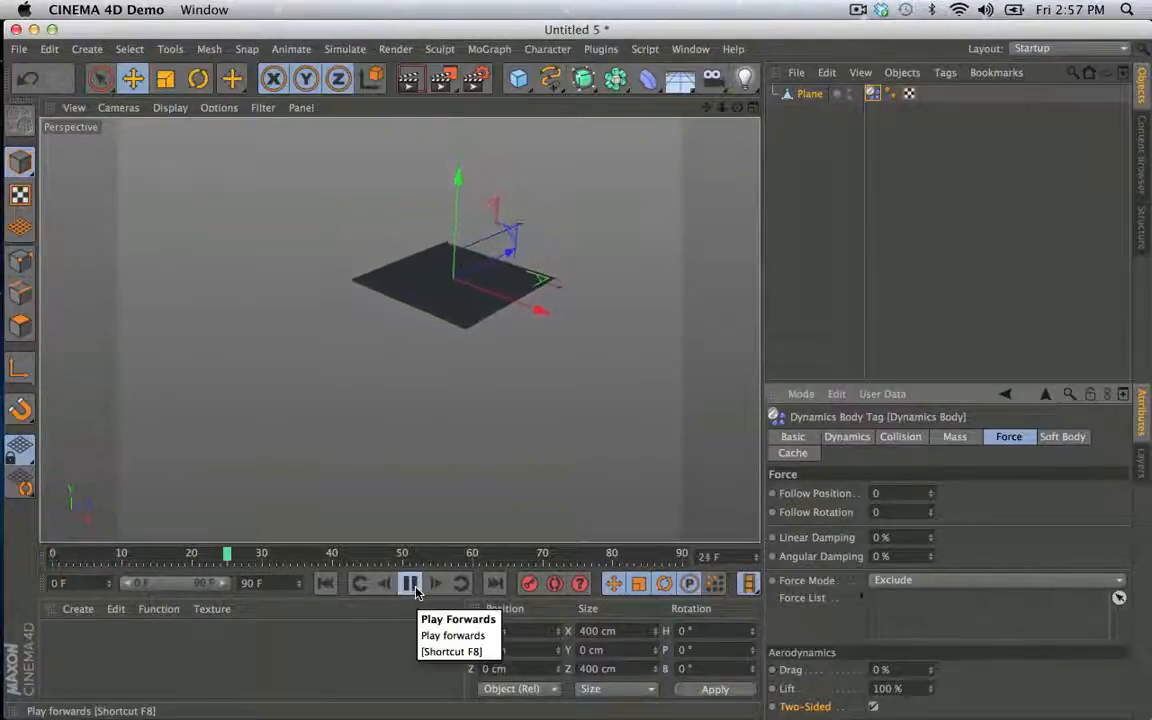
{"action": "left_click", "coordinate": [410, 584]}
{"action": "left_click", "coordinate": [325, 584]}
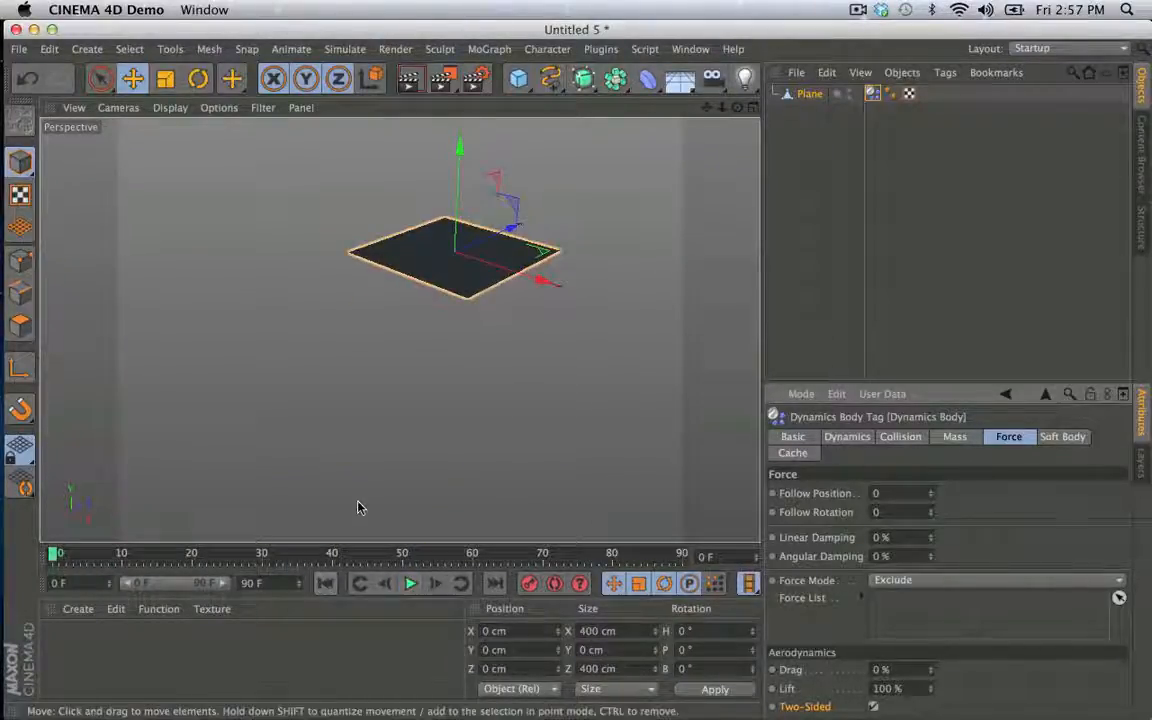
- Set the Plane's Soft Body option to Off and play the simulation, returning to the first frame
{"action": "left_click_drag", "start_coordinate": [597, 386], "coordinate": [648, 404], "text": "alt"}
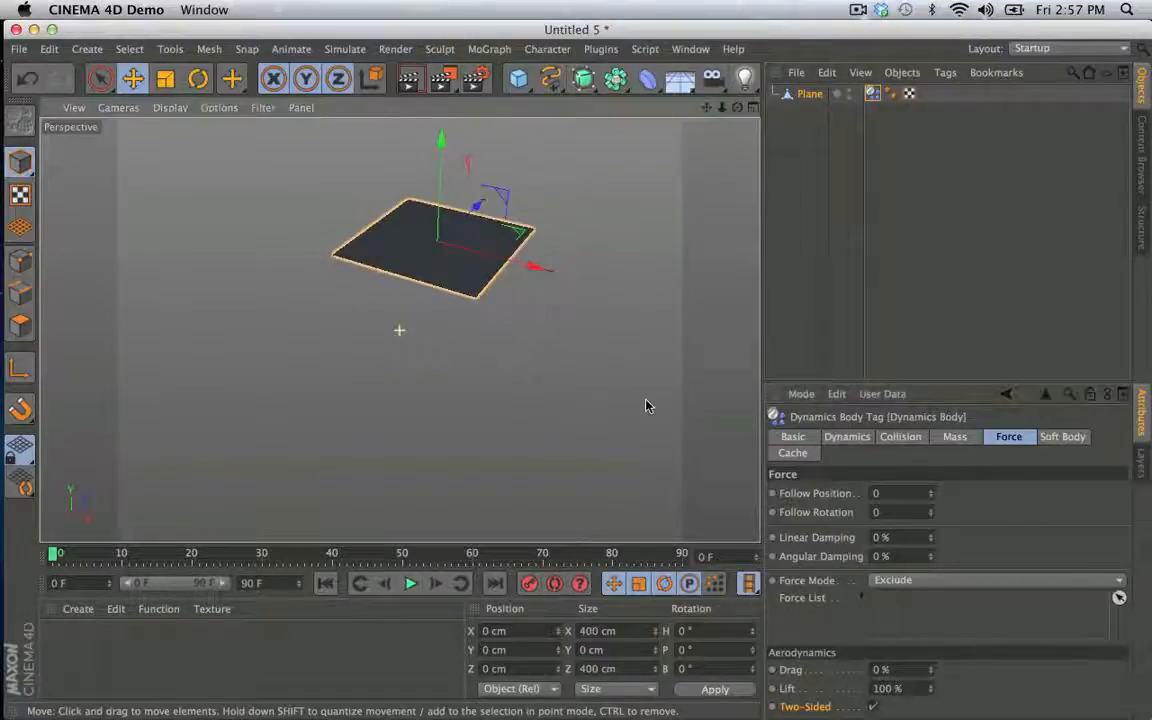
{"action": "left_click", "coordinate": [1062, 437]}
{"action": "left_click", "coordinate": [957, 491]}
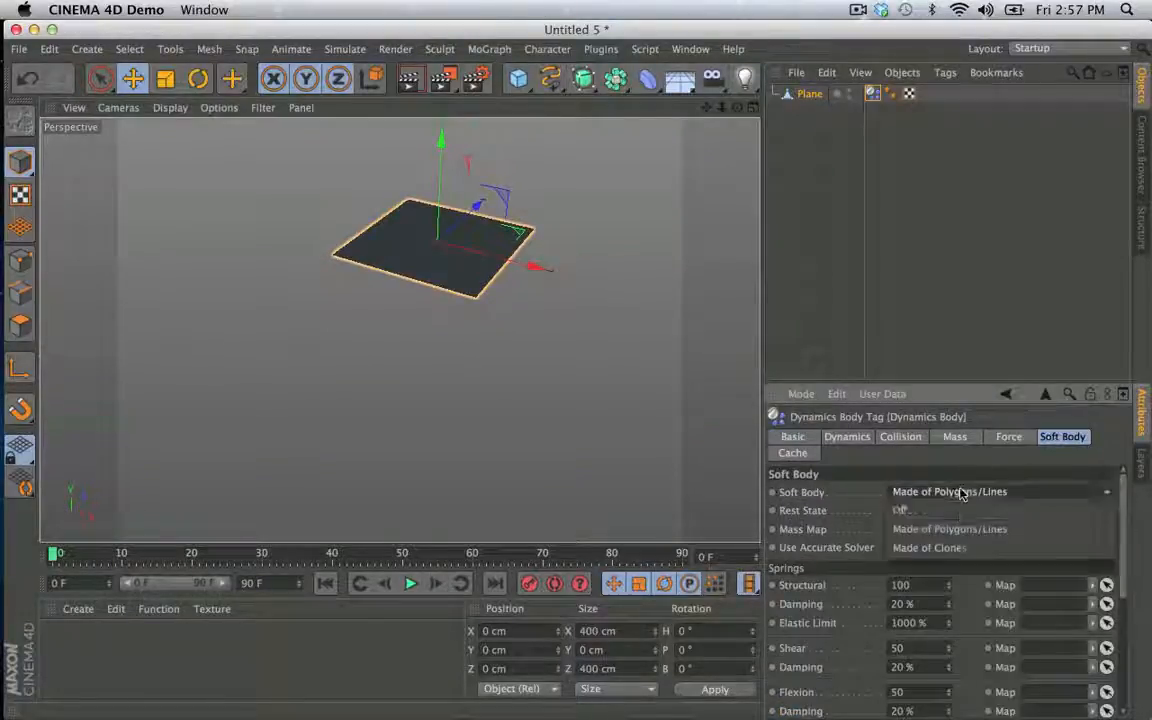
{"action": "left_click", "coordinate": [900, 452]}
{"action": "left_click", "coordinate": [410, 584]}
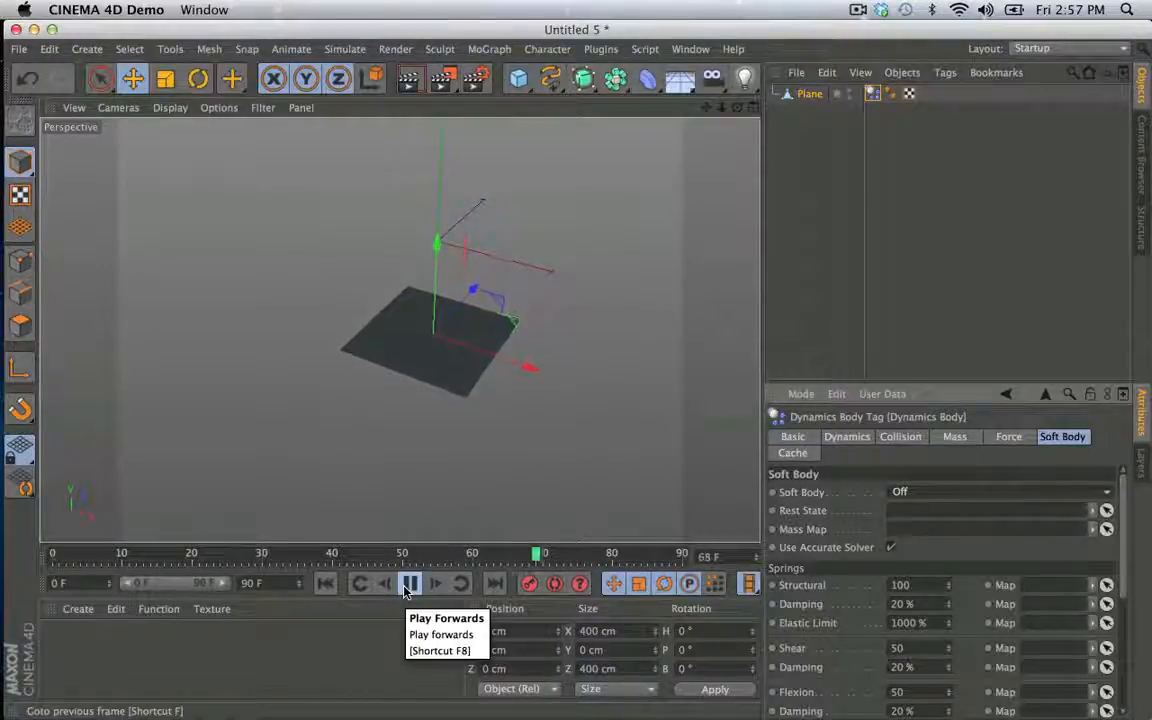
{"action": "left_click", "coordinate": [410, 584]}
{"action": "left_click", "coordinate": [325, 584]}
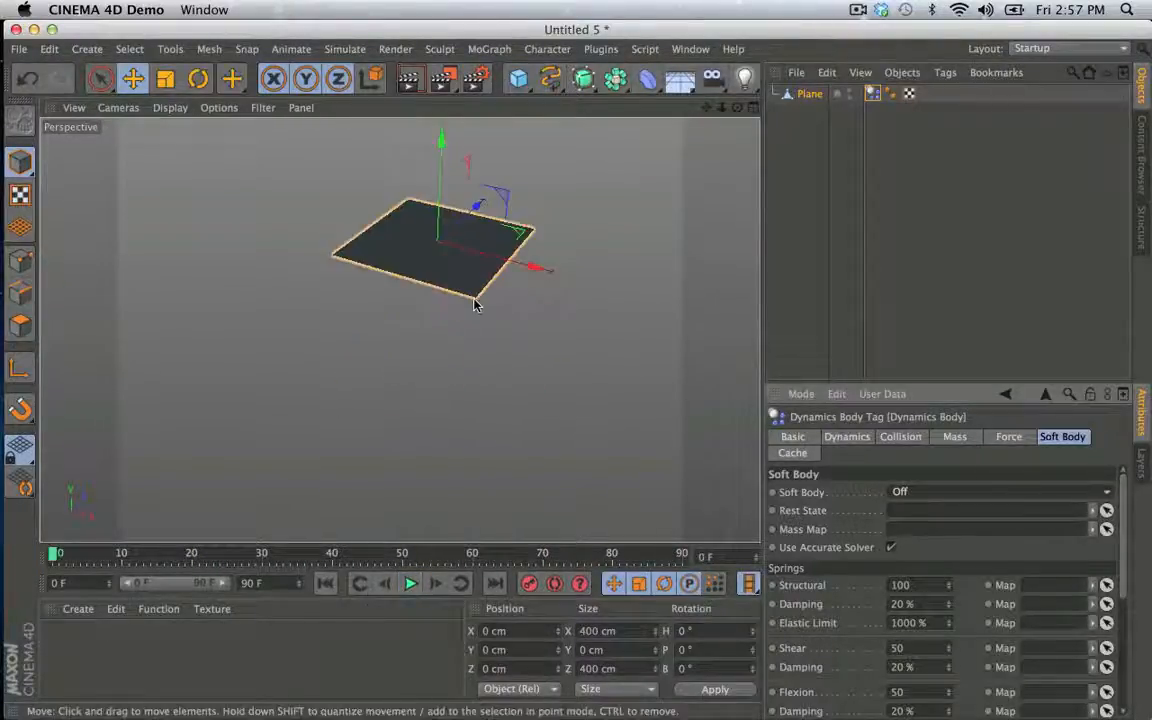
- Rotate the Plane 10° on its bank axis and play the simulation, returning to the first frame
{"action": "key", "text": "r"}
{"action": "left_click_drag", "start_coordinate": [466, 197], "coordinate": [472, 183]}
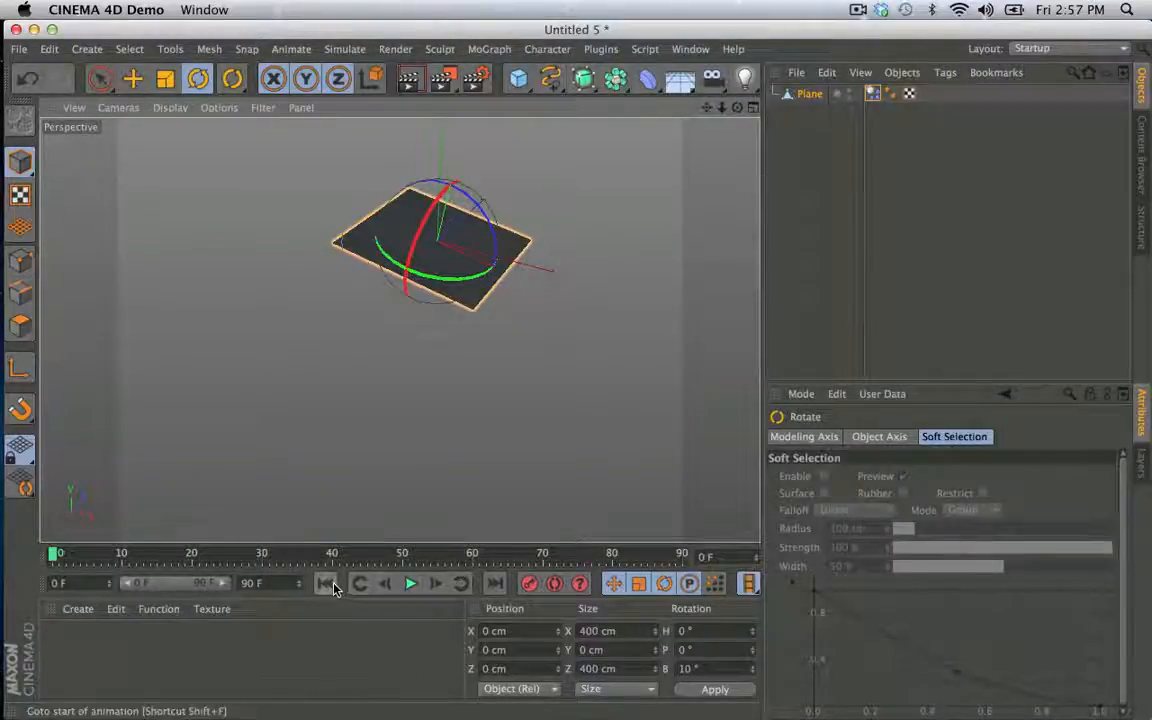
{"action": "left_click", "coordinate": [411, 584]}
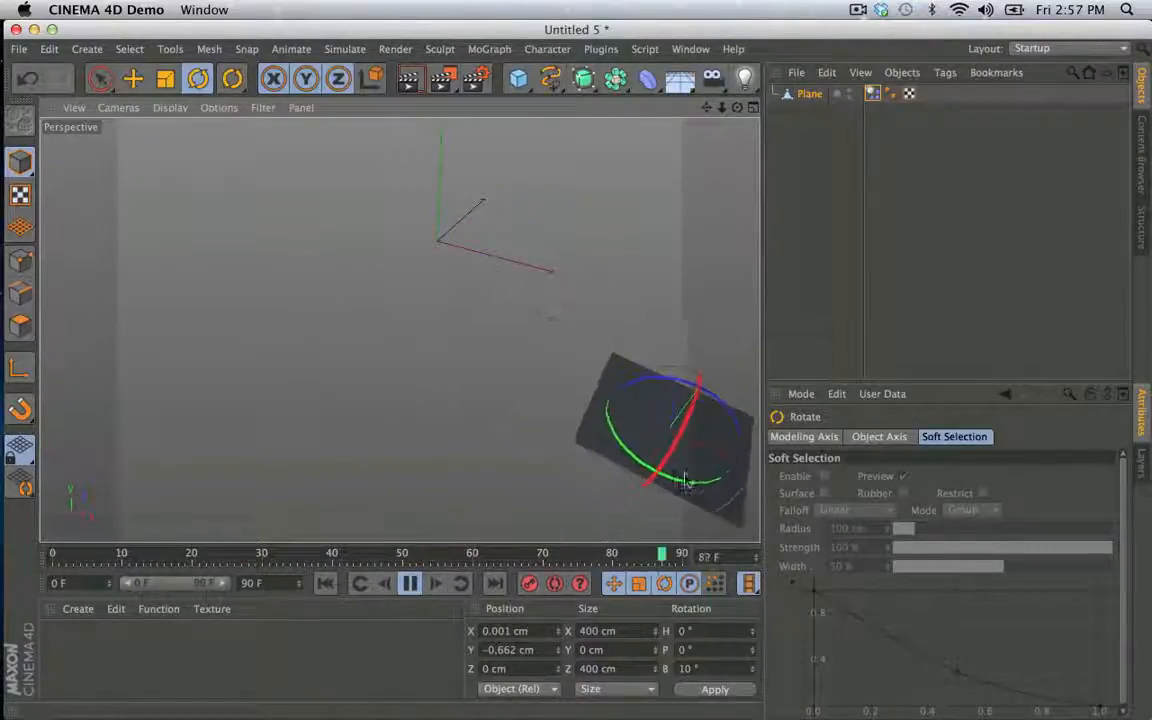
{"action": "left_click", "coordinate": [410, 583]}
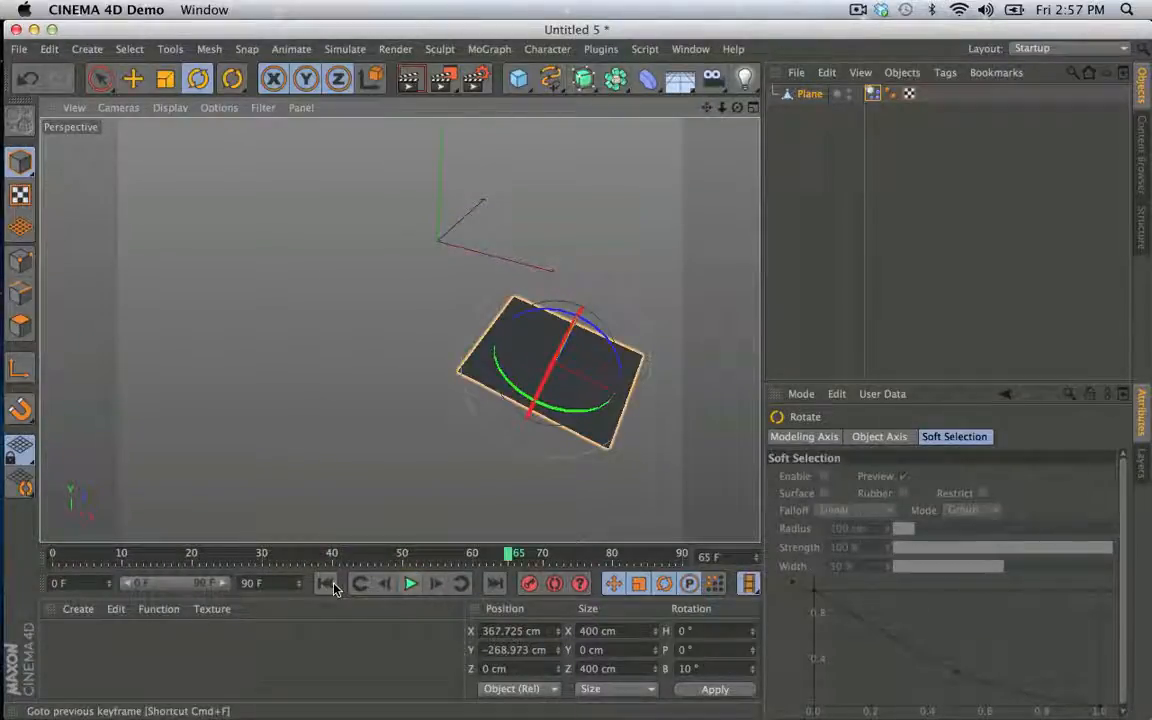
{"action": "left_click", "coordinate": [325, 583]}
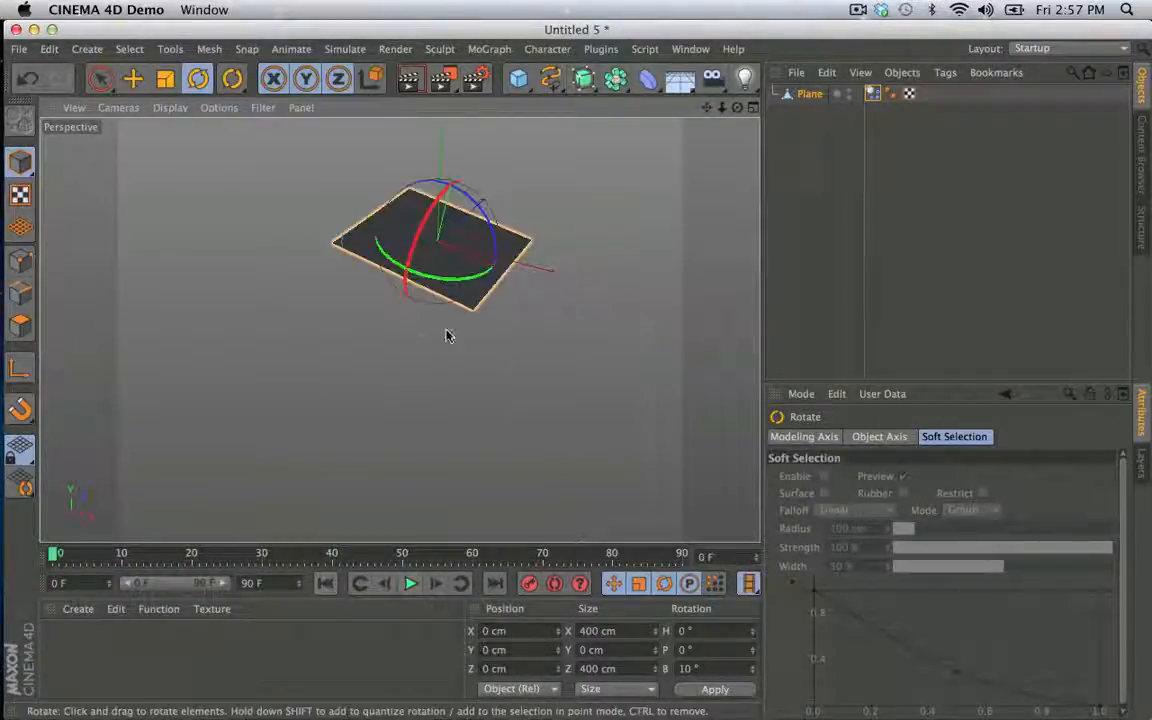
- Undo the Plane's rotation and set Soft Body to Made of Polygons/Lines in its Dynamics Body tag
{"action": "left_click", "coordinate": [809, 94]}
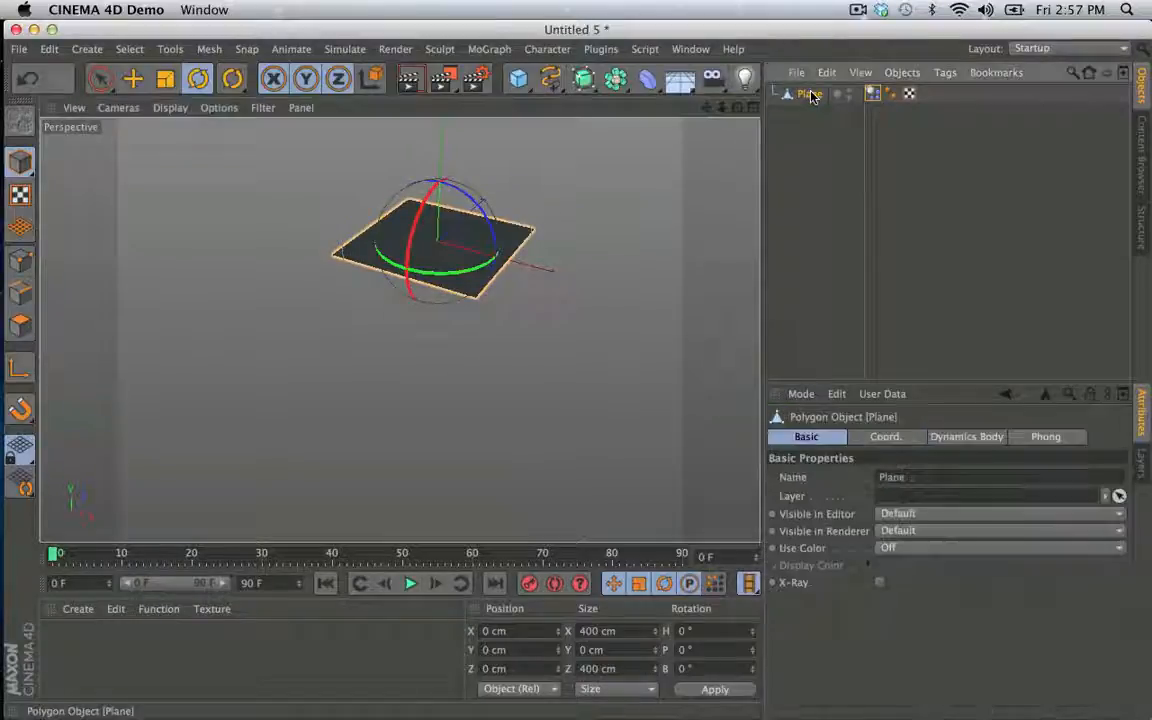
{"action": "left_click", "coordinate": [872, 93]}
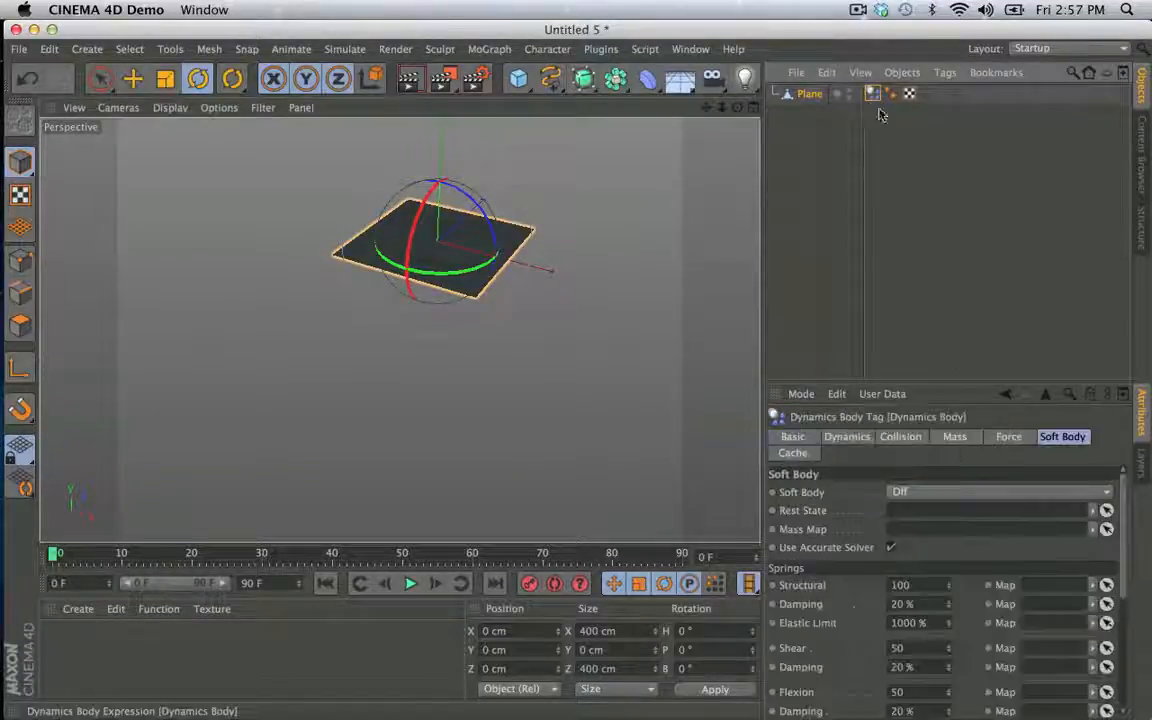
{"action": "left_click", "coordinate": [940, 492]}
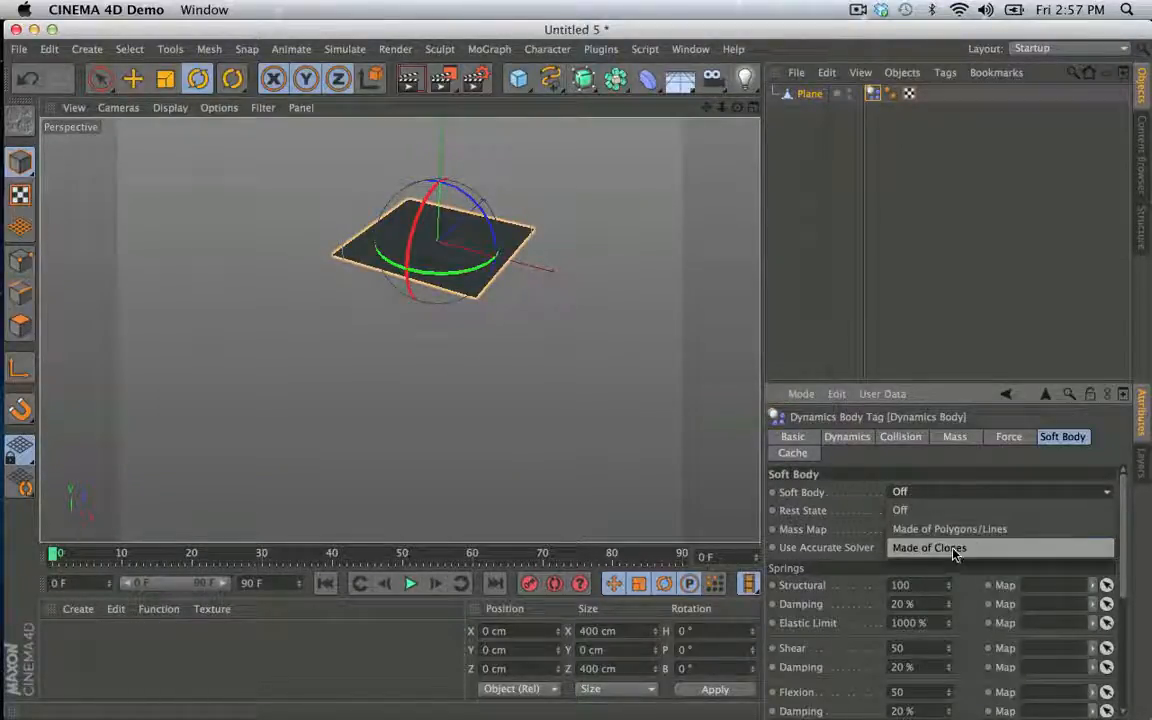
{"action": "left_click", "coordinate": [962, 530]}
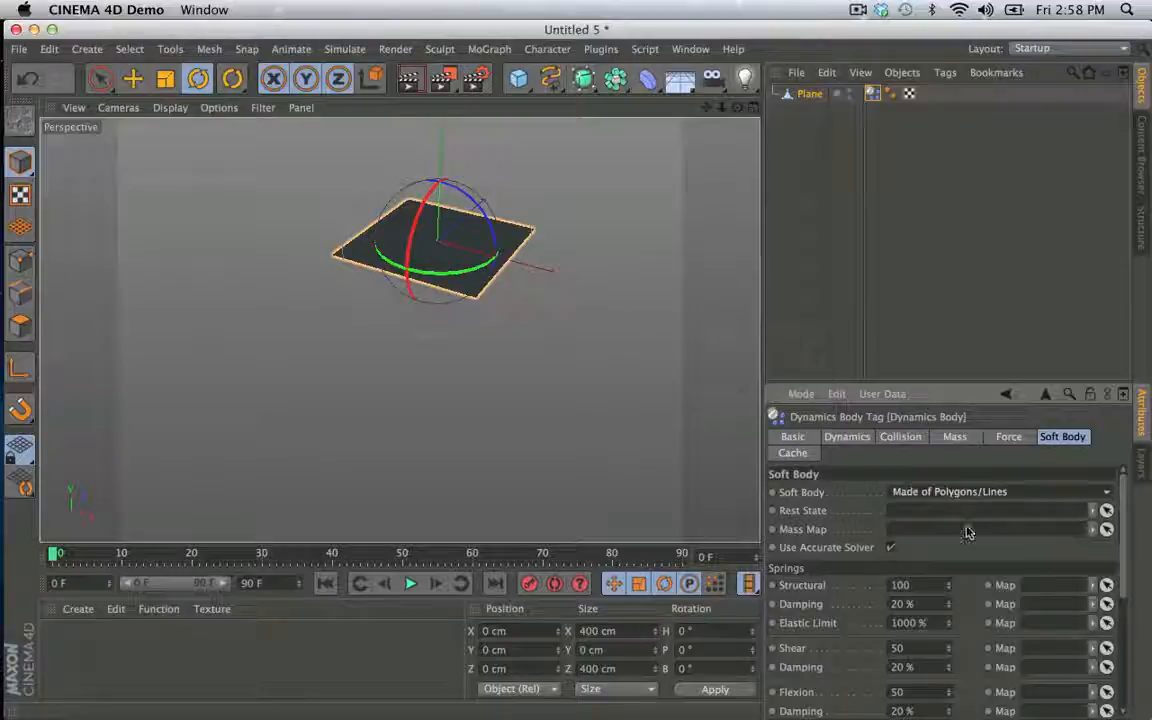
- Play the Plane's soft body simulation briefly and return to the first frame
{"action": "left_click", "coordinate": [409, 587]}
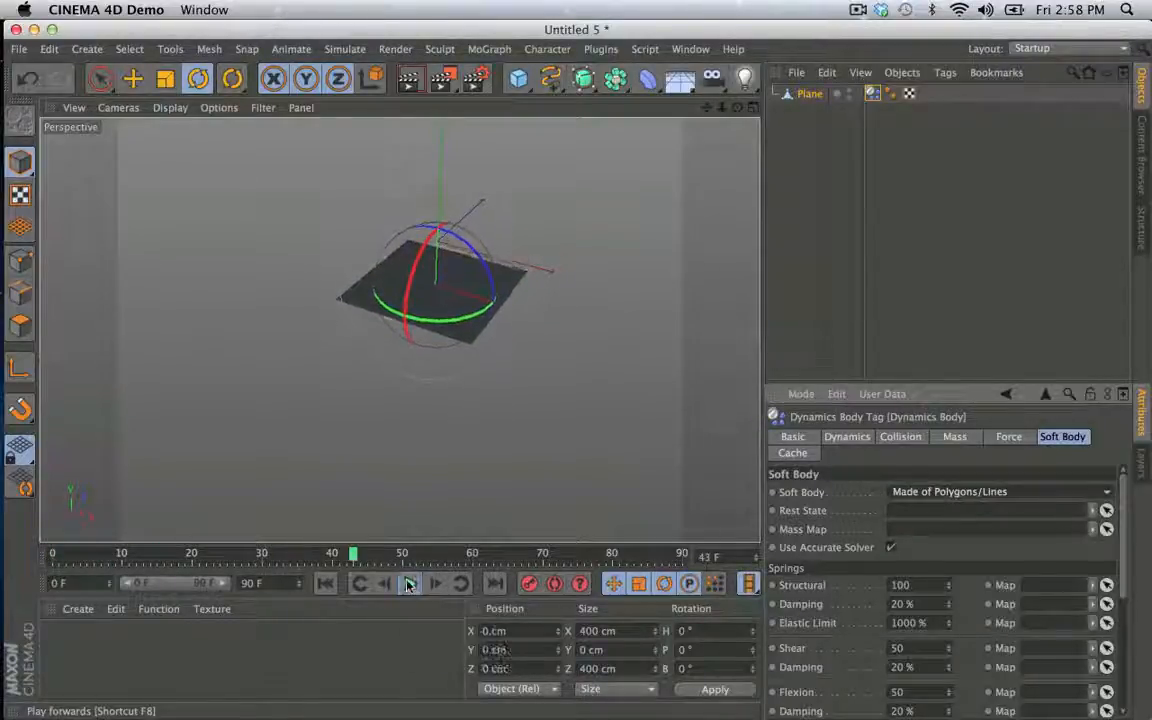
{"action": "left_click", "coordinate": [408, 585]}
{"action": "left_click", "coordinate": [327, 585]}
- Add a Sphere and position it above the Plane's rear corner at about X 155, Y 282, Z 161 cm
{"action": "left_click", "coordinate": [520, 80]}
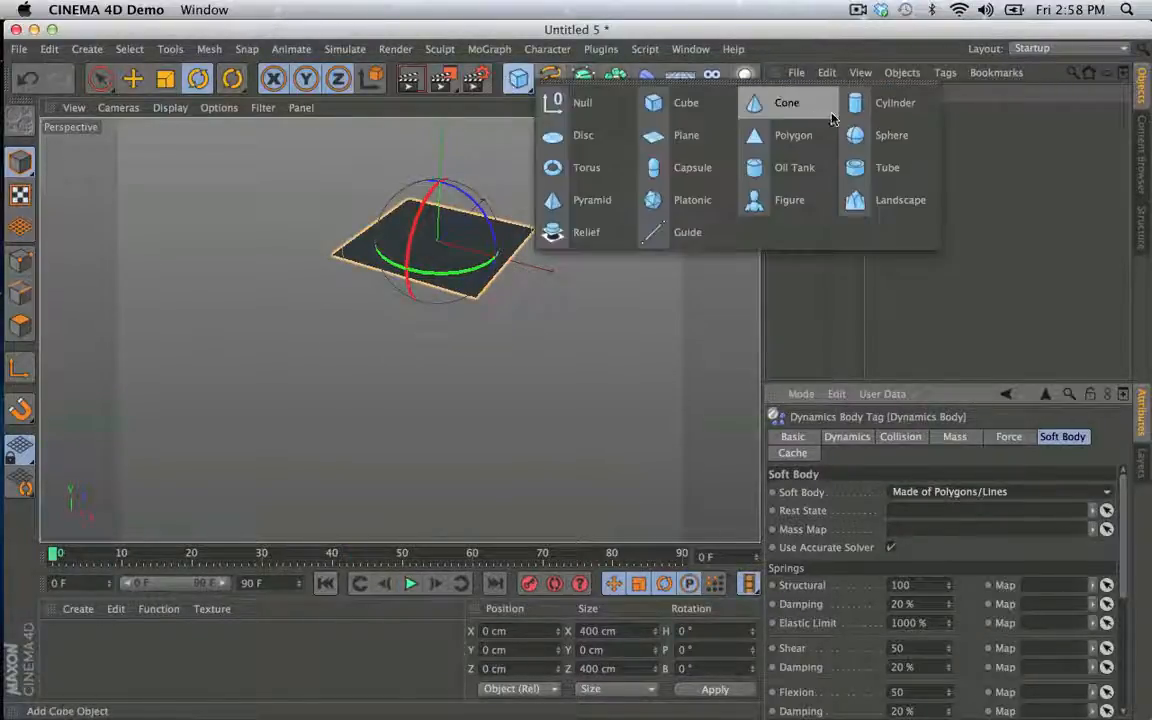
{"action": "left_click", "coordinate": [898, 135]}
{"action": "key", "text": "e"}
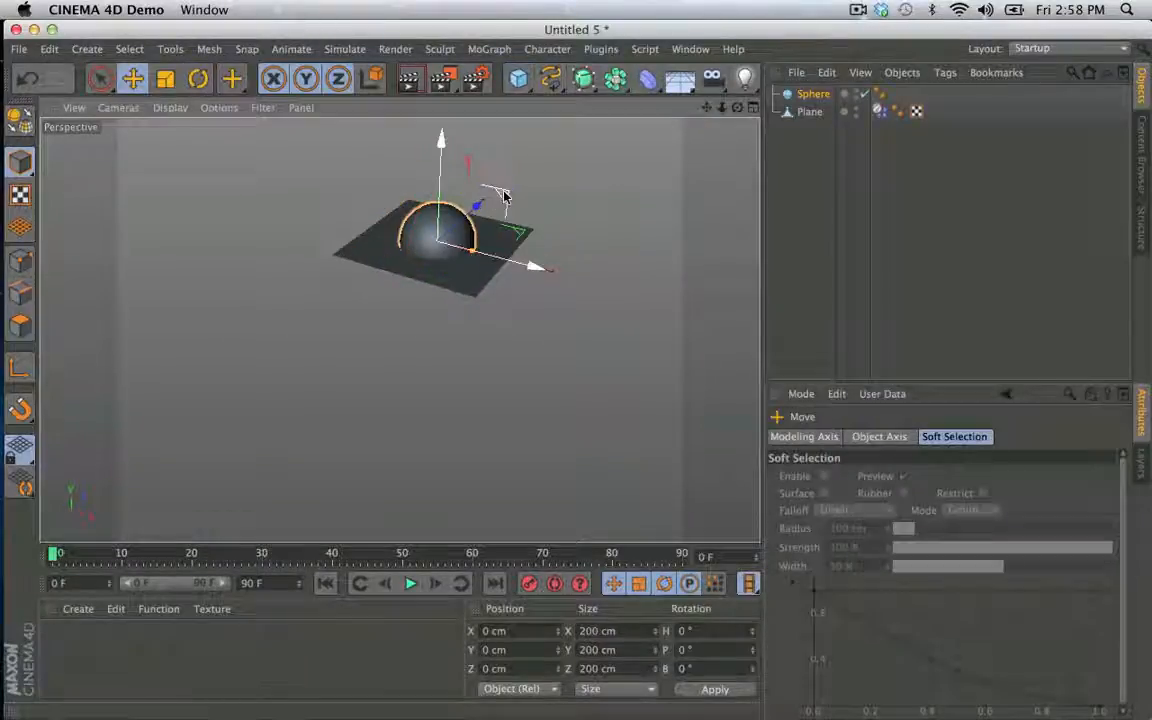
{"action": "left_click_drag", "start_coordinate": [504, 193], "coordinate": [545, 176]}
{"action": "middle_click", "coordinate": [604, 174]}
{"action": "middle_click", "coordinate": [565, 234]}
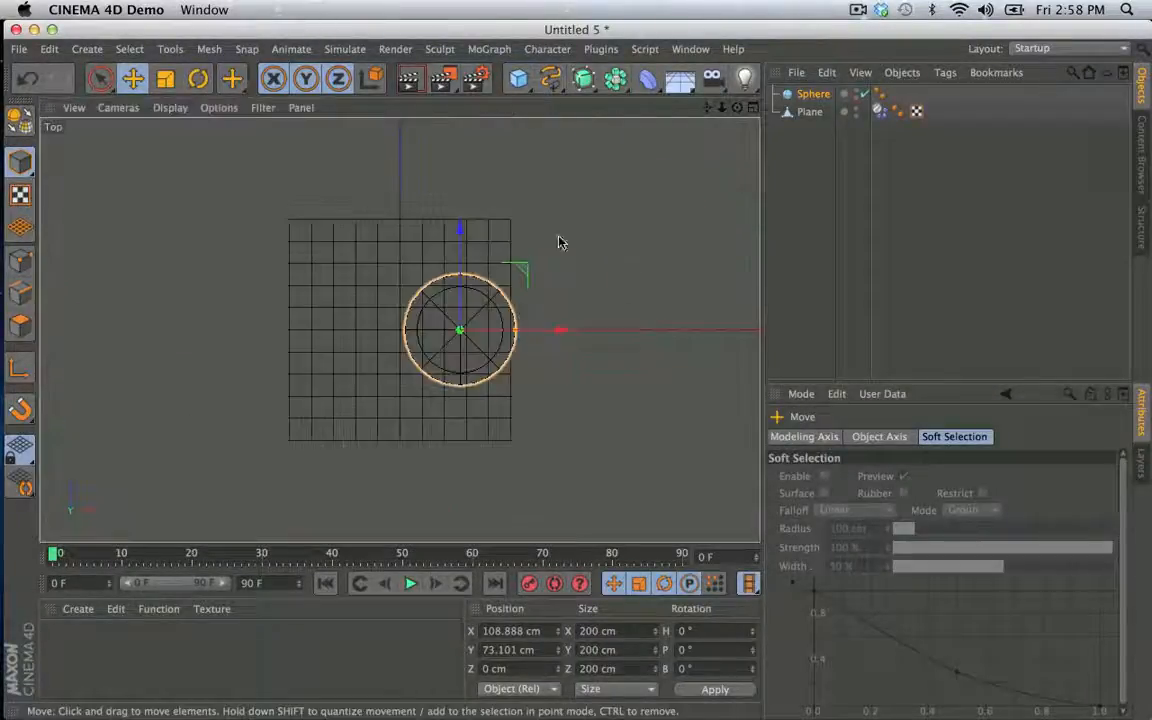
{"action": "left_click_drag", "start_coordinate": [558, 242], "coordinate": [578, 177]}
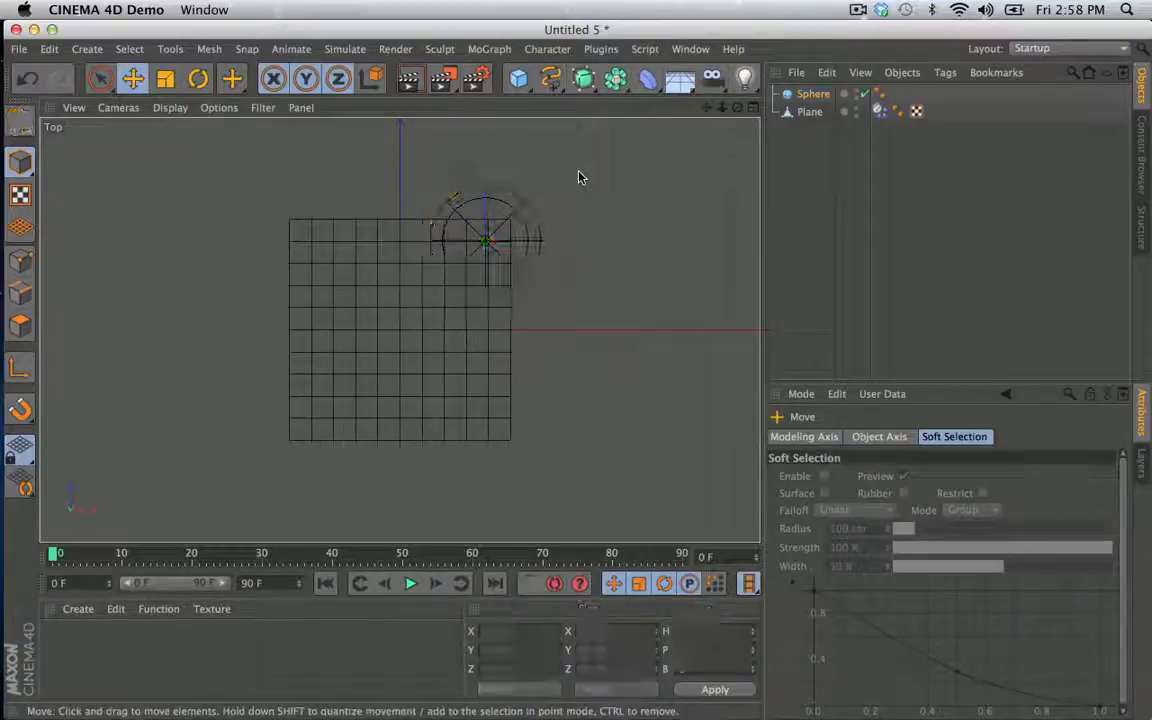
{"action": "middle_click", "coordinate": [577, 182]}
{"action": "key", "text": "F1"}
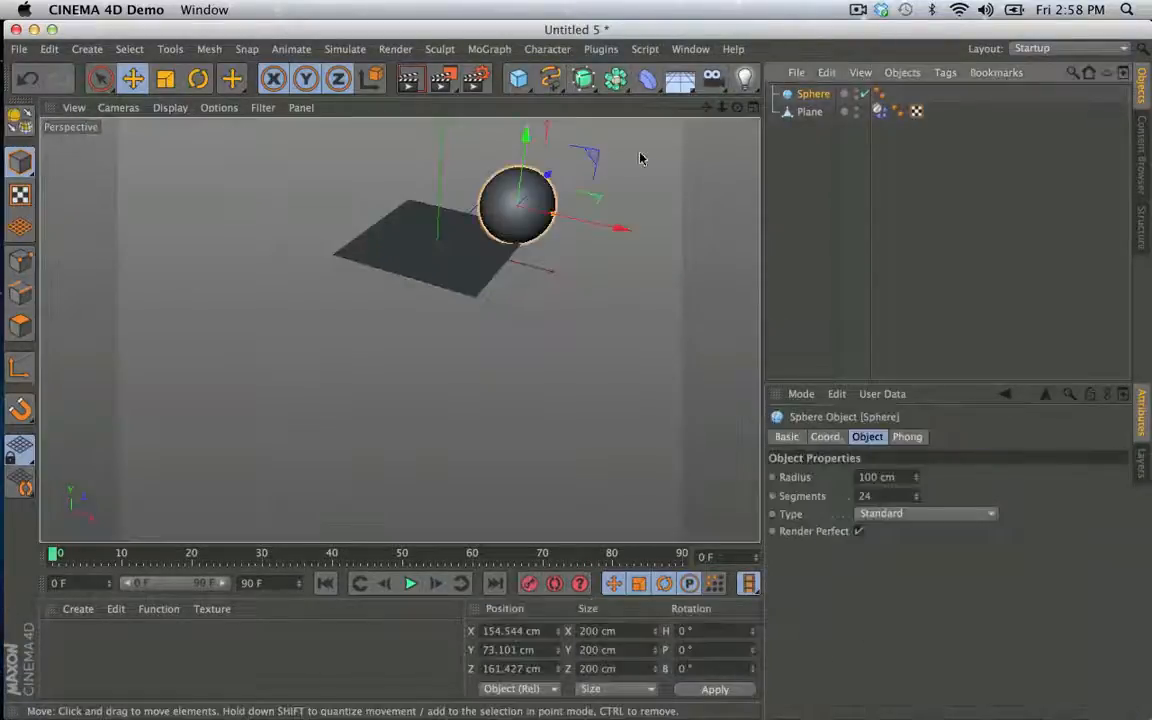
{"action": "left_click_drag", "start_coordinate": [527, 136], "coordinate": [525, 100]}
- Add a Dynamics Body simulation tag to the Sphere
{"action": "right_click", "coordinate": [810, 93]}
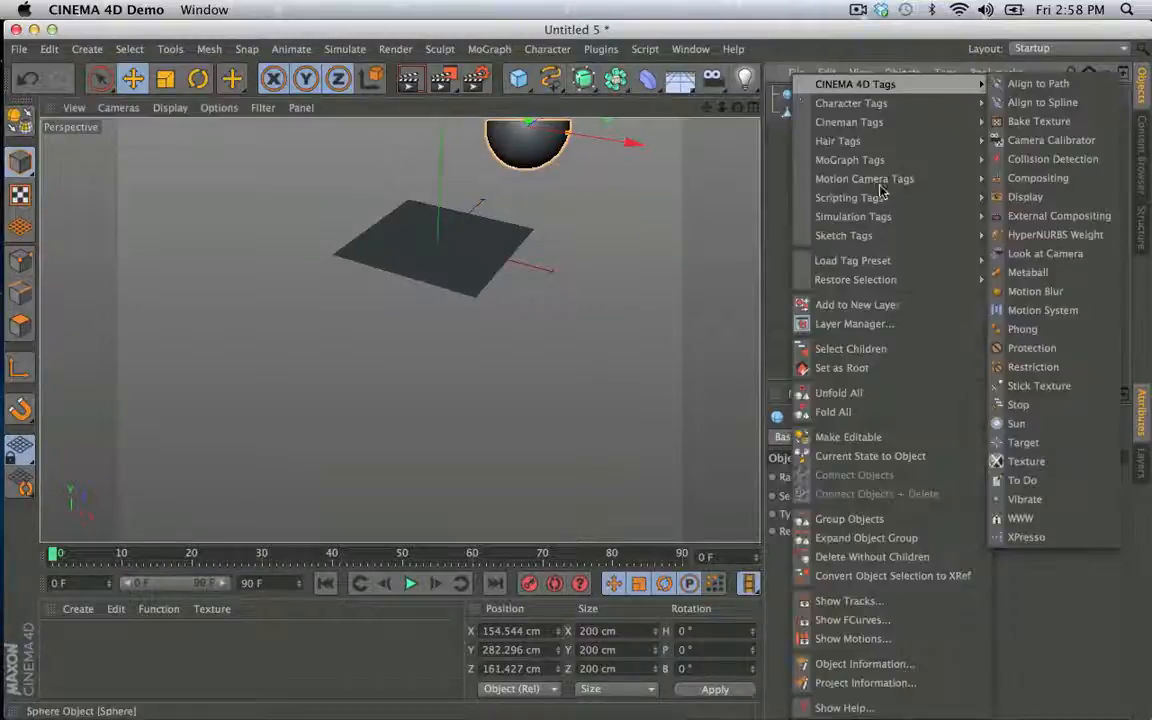
{"action": "mouse_move", "coordinate": [883, 220]}
{"action": "left_click", "coordinate": [1036, 222]}
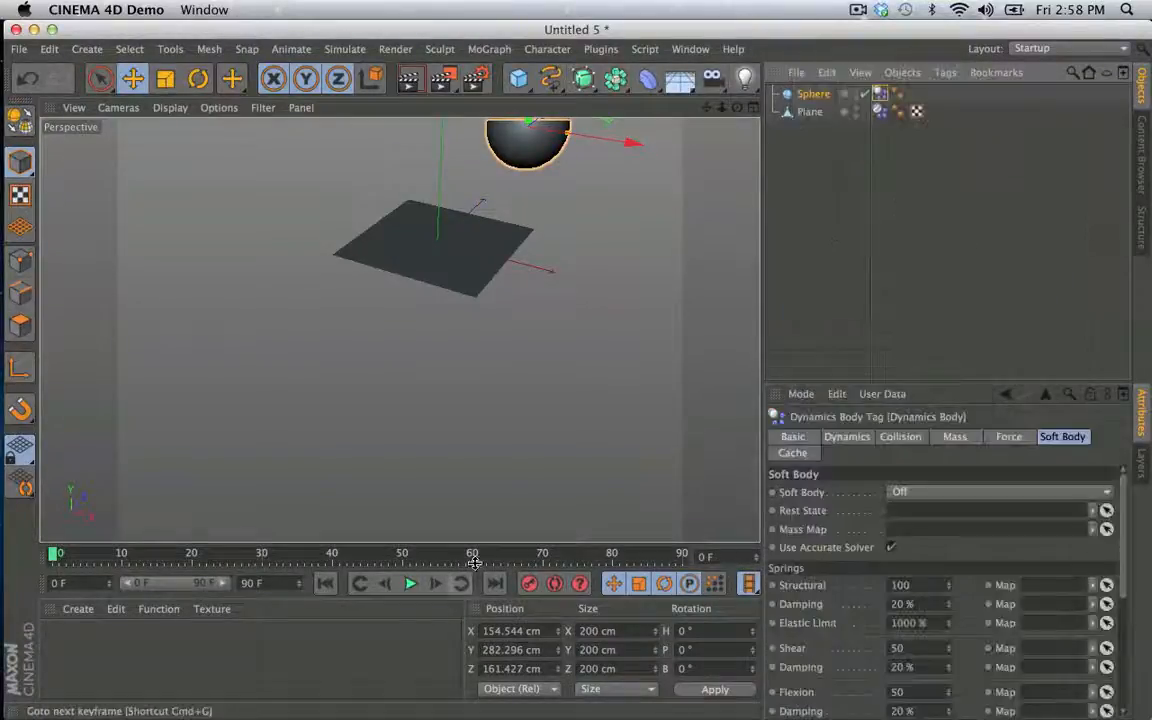
- Play the simulation of the Sphere dropping onto the soft Plane and return to the first frame
{"action": "left_click_drag", "start_coordinate": [470, 430], "coordinate": [404, 442], "text": "alt"}
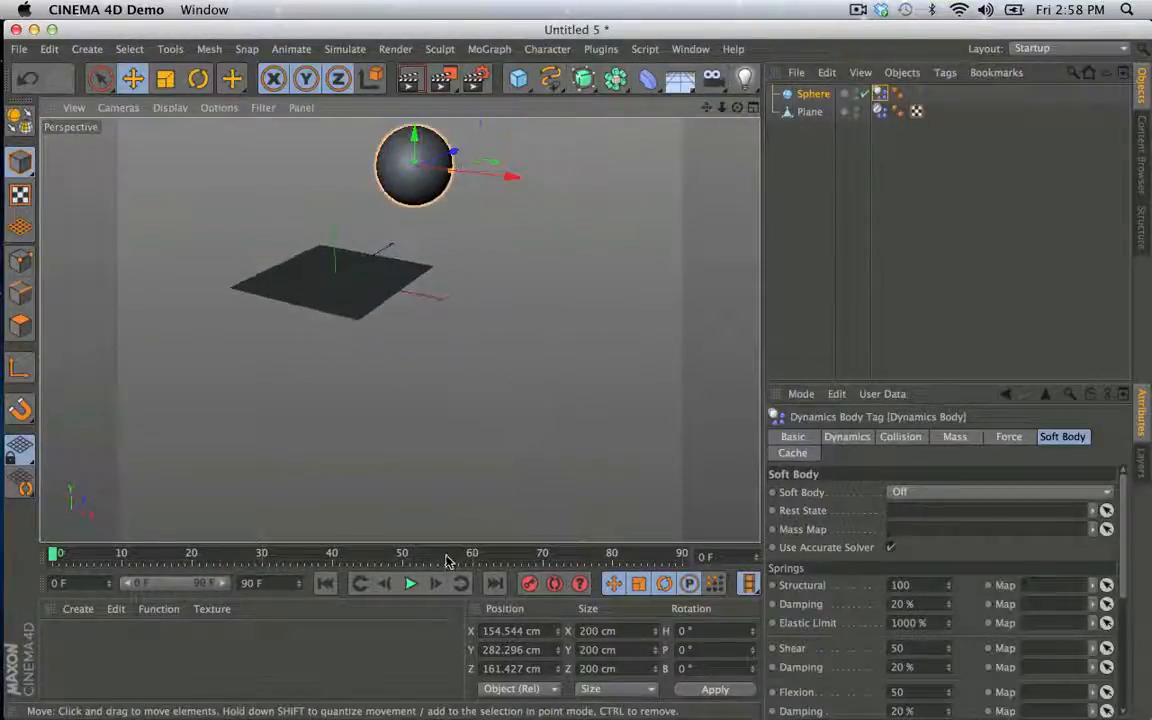
{"action": "left_click", "coordinate": [792, 303]}
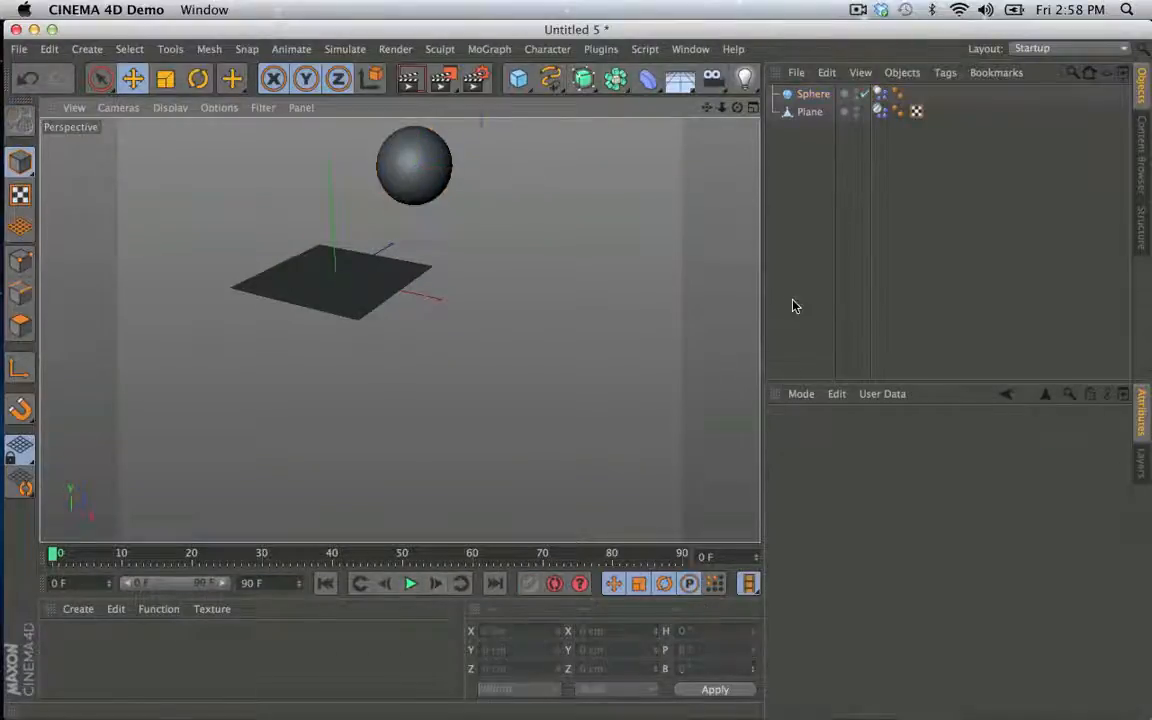
{"action": "left_click", "coordinate": [411, 586]}
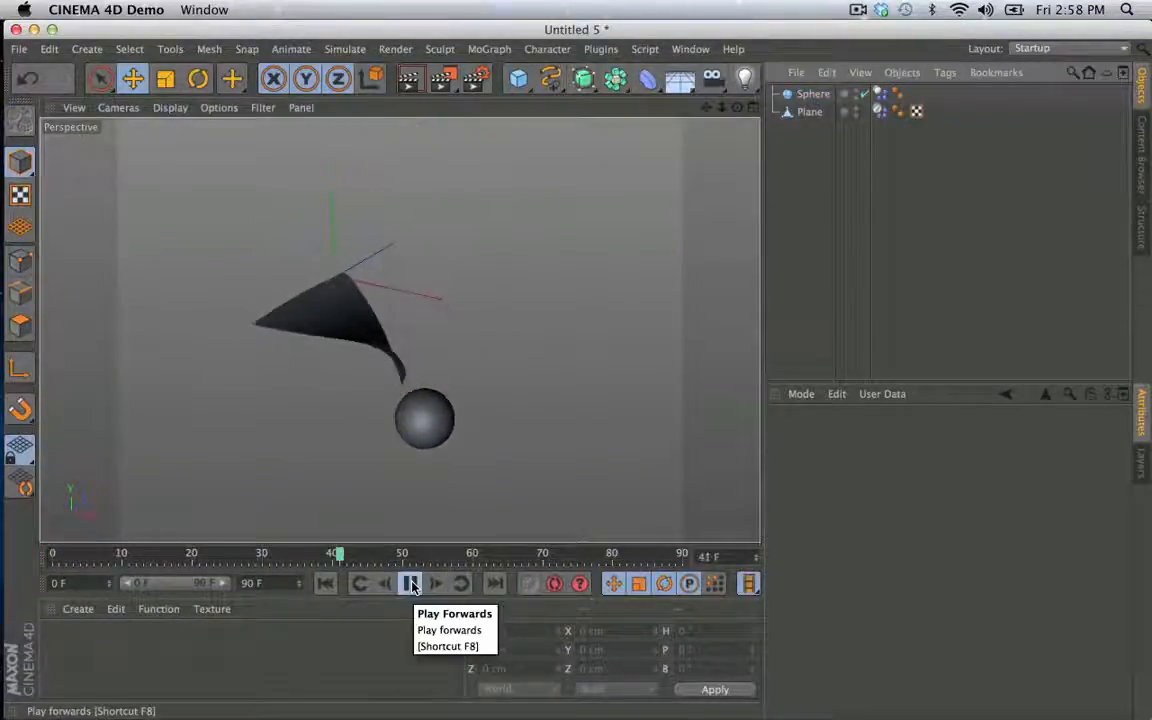
{"action": "left_click", "coordinate": [410, 585]}
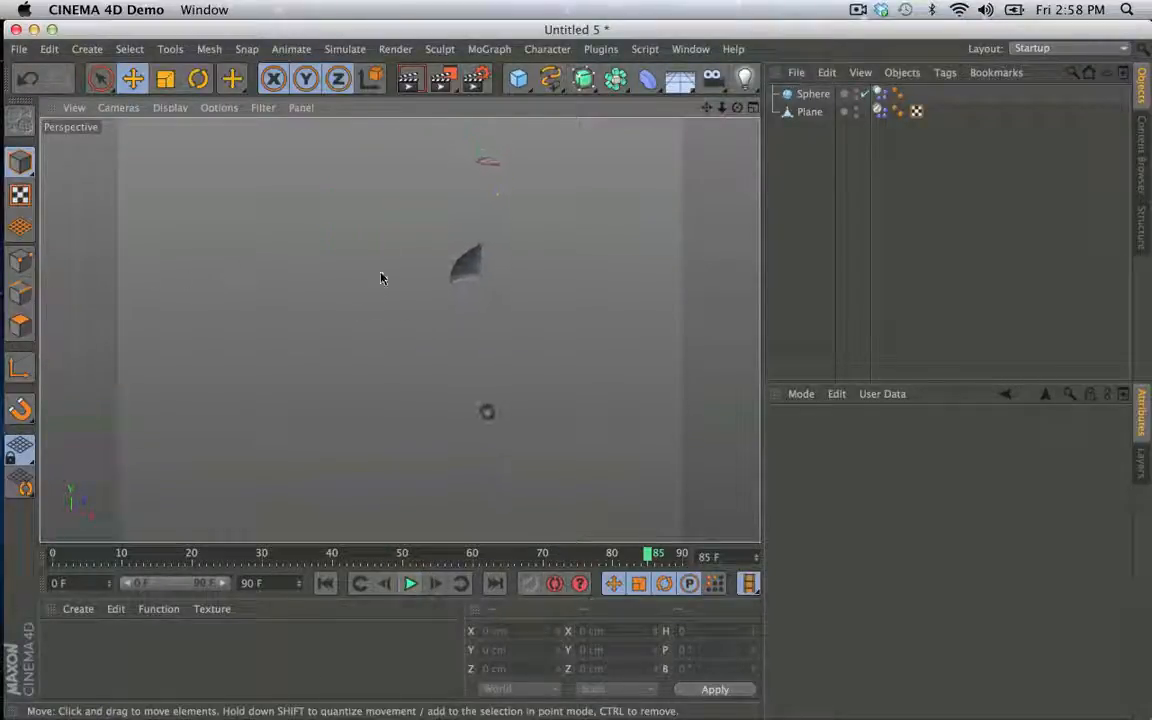
{"action": "left_click", "coordinate": [325, 583]}
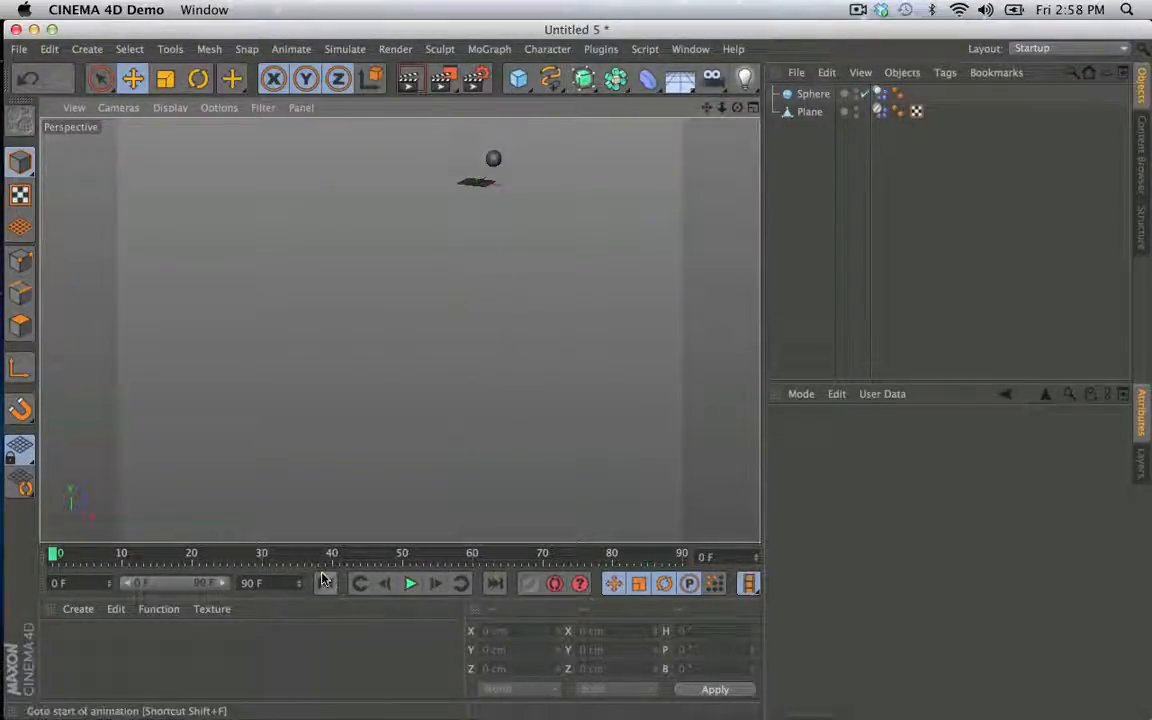
- Start playback again and extend the project's end frame to 900 F
{"action": "left_click", "coordinate": [410, 585]}
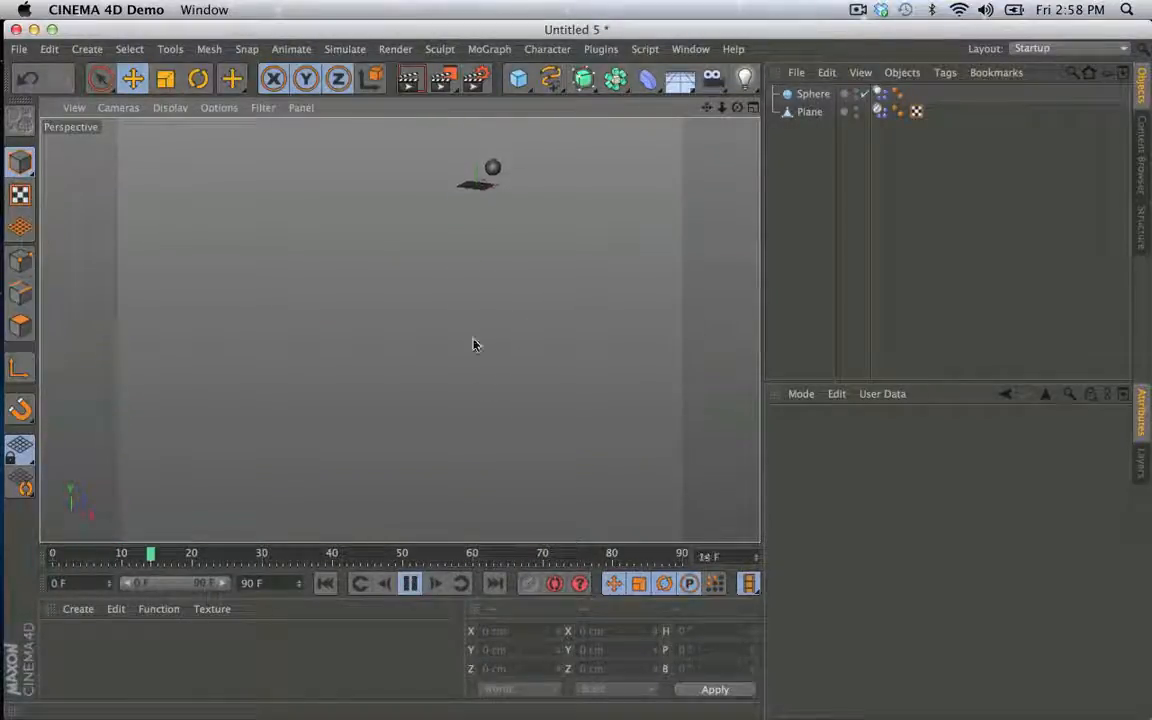
{"action": "type", "text": "0"}
{"action": "key", "text": "Return"}
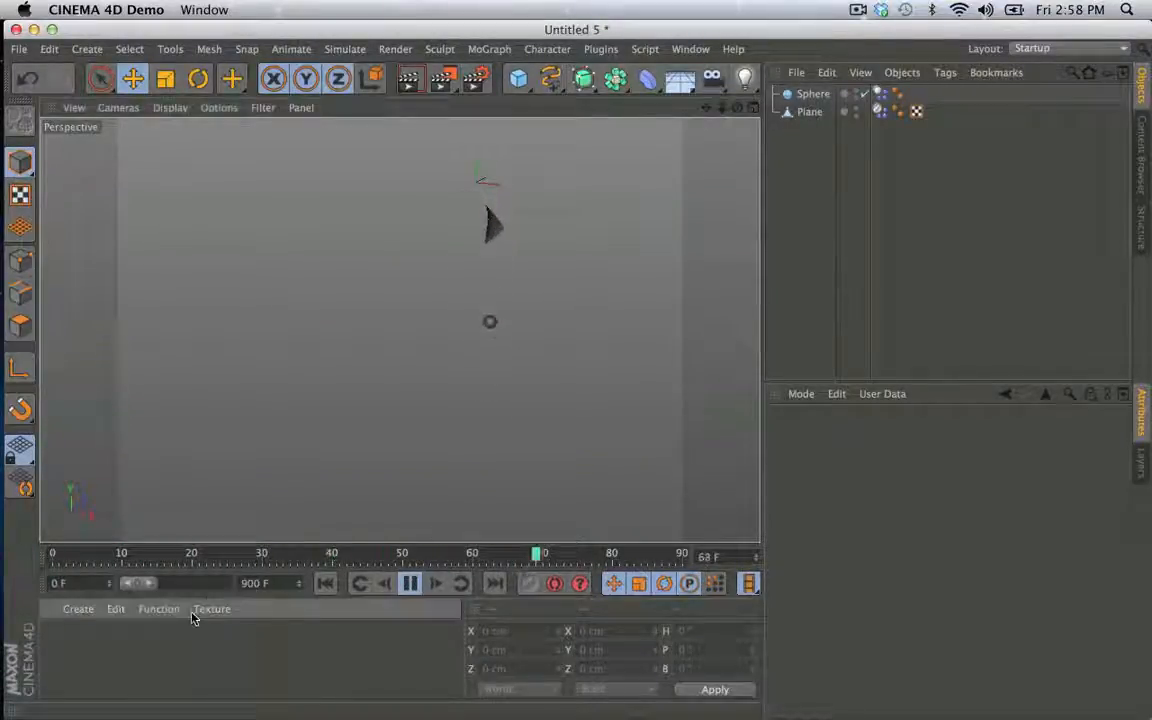
- Extend the preview range to 900 F, replay the Sphere and Plane simulation, and stop it at the first frame
{"action": "left_click_drag", "start_coordinate": [149, 584], "coordinate": [285, 588]}
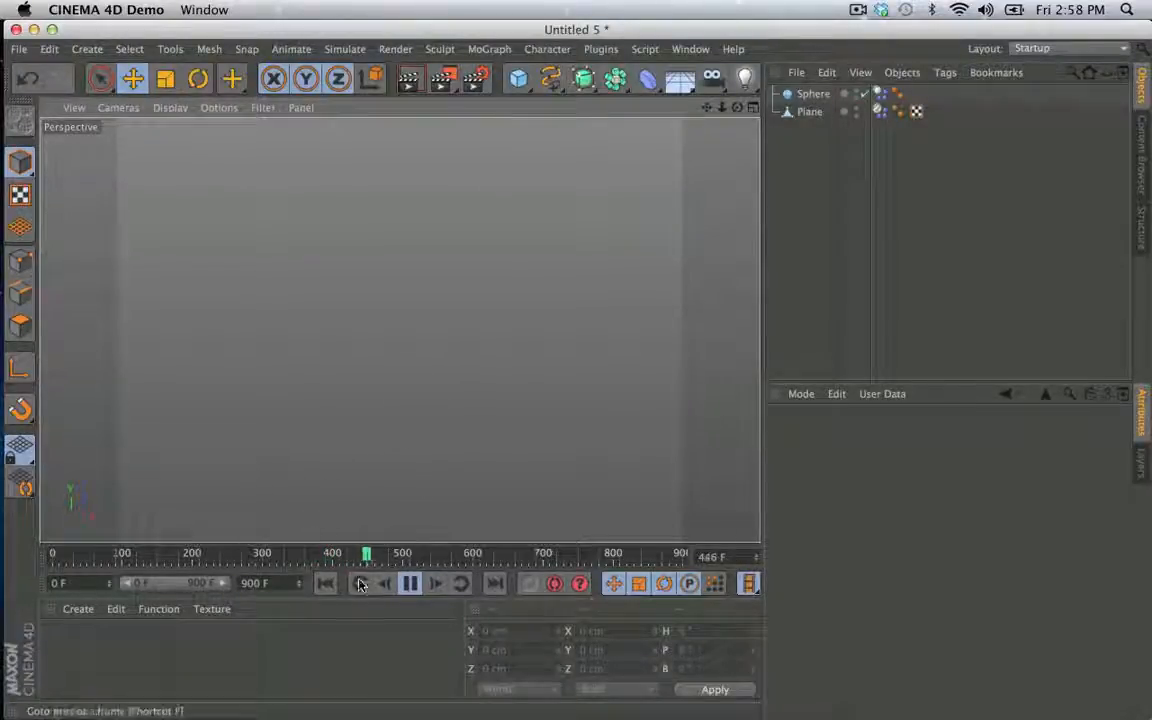
{"action": "left_click", "coordinate": [325, 583]}
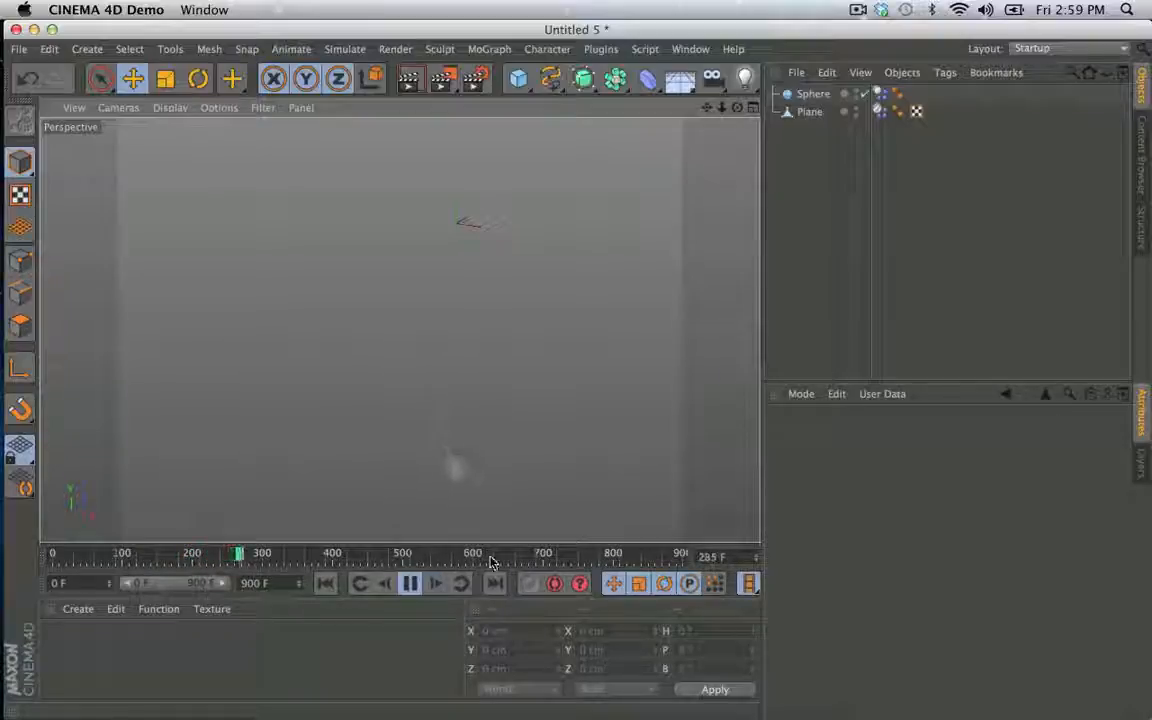
{"action": "left_click", "coordinate": [408, 585]}
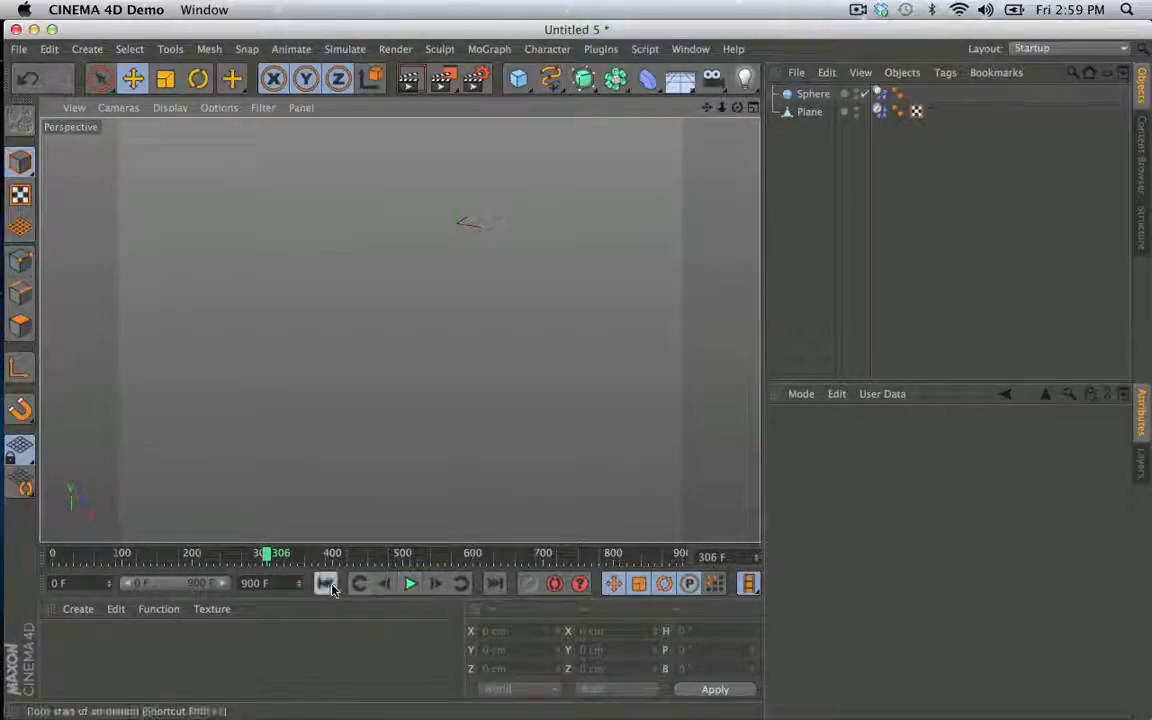
{"action": "left_click", "coordinate": [325, 583]}
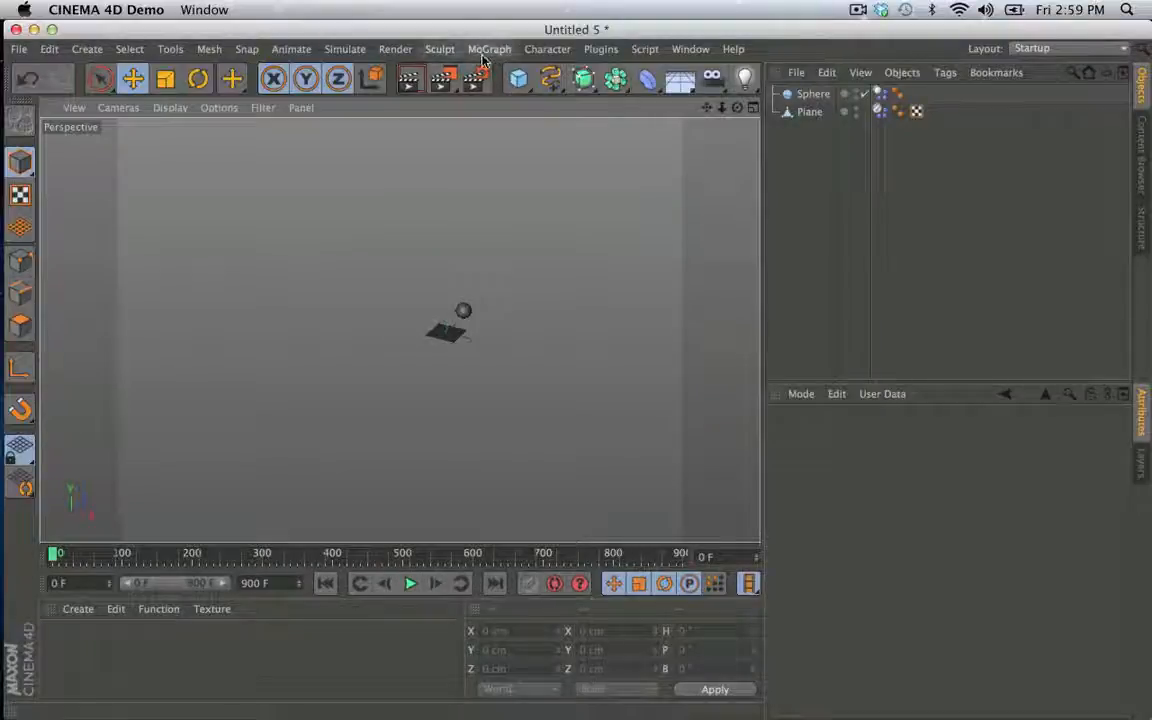
- Add a MoGraph Cloner and make the Plane its child
{"action": "left_click", "coordinate": [438, 49]}
{"action": "mouse_move", "coordinate": [547, 49]}
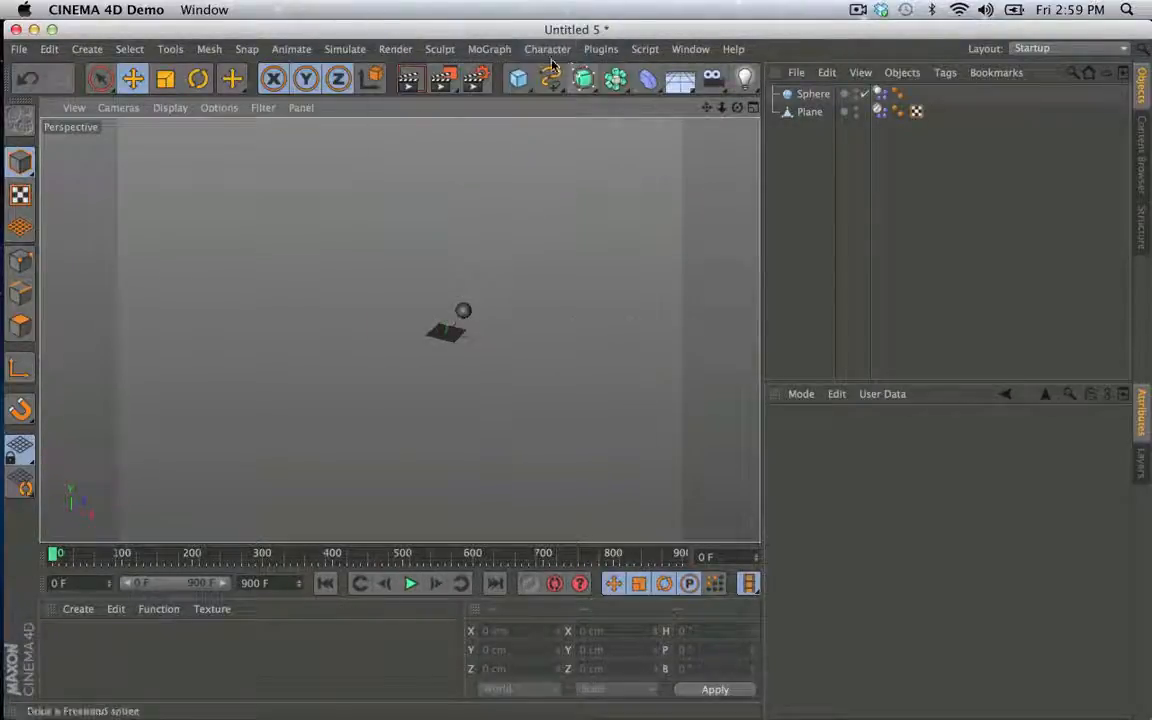
{"action": "left_click", "coordinate": [489, 49]}
{"action": "left_click", "coordinate": [503, 189]}
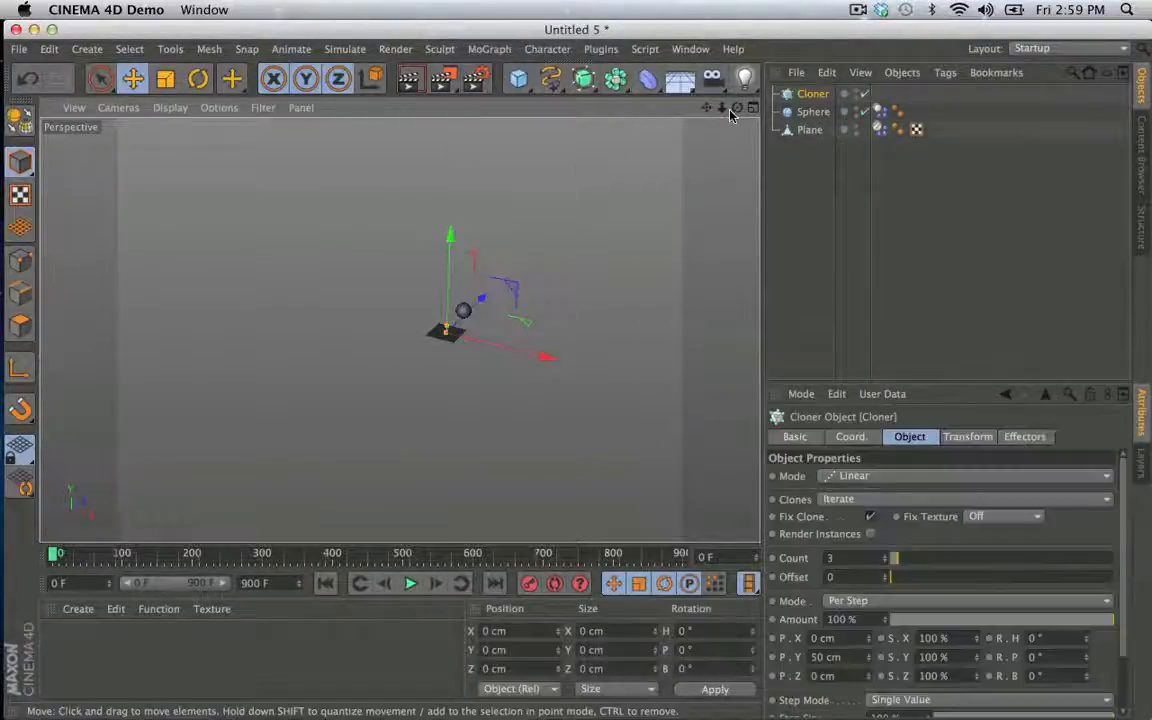
{"action": "left_click_drag", "start_coordinate": [812, 130], "coordinate": [815, 168]}
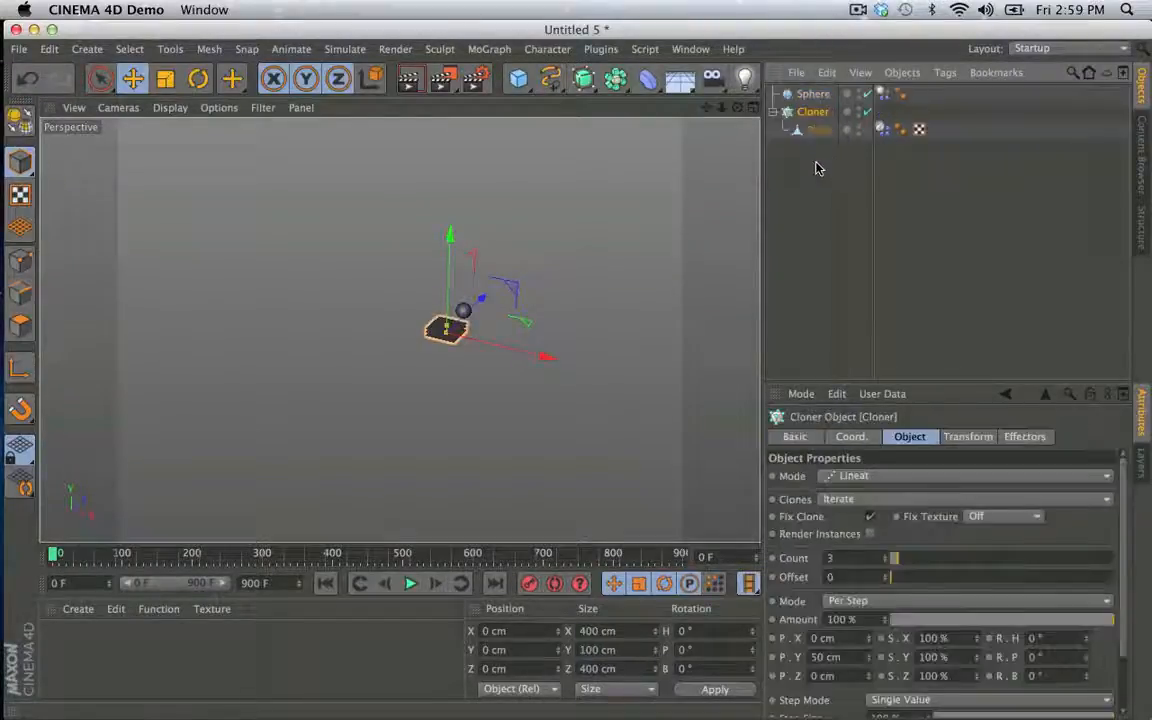
- Set the Cloner's count to 7 and lower it below the Sphere to about Y -278 cm
{"action": "left_click_drag", "start_coordinate": [893, 558], "coordinate": [899, 558]}
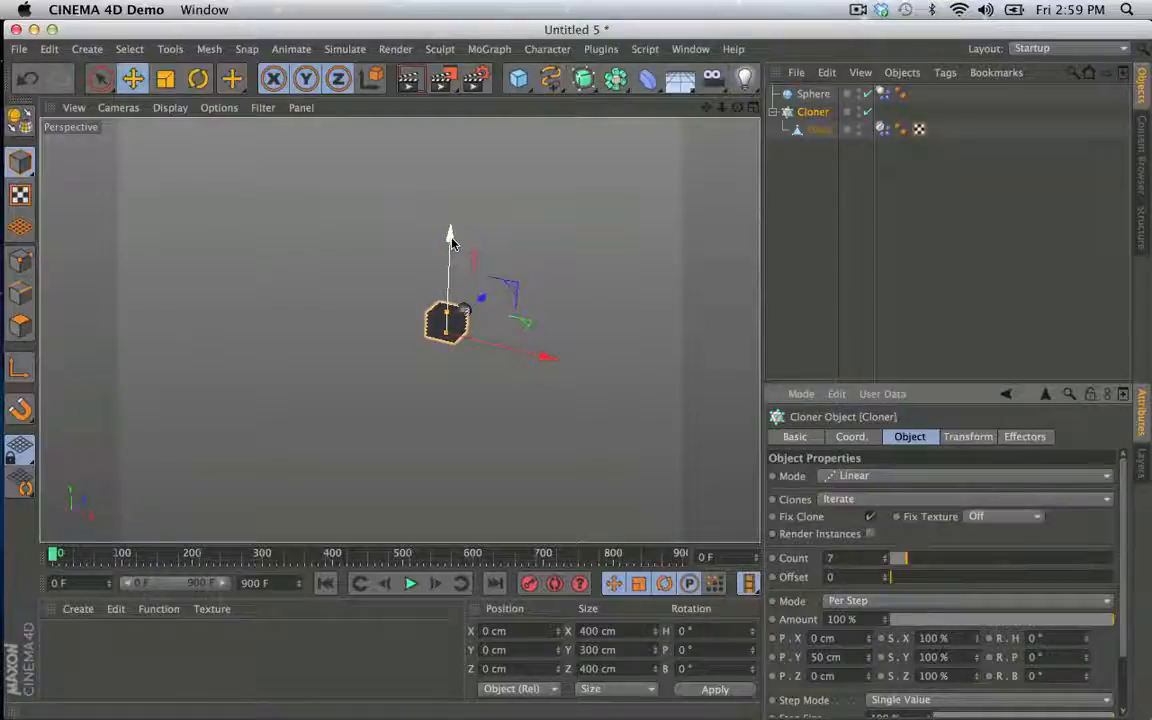
{"action": "left_click_drag", "start_coordinate": [450, 238], "coordinate": [450, 259]}
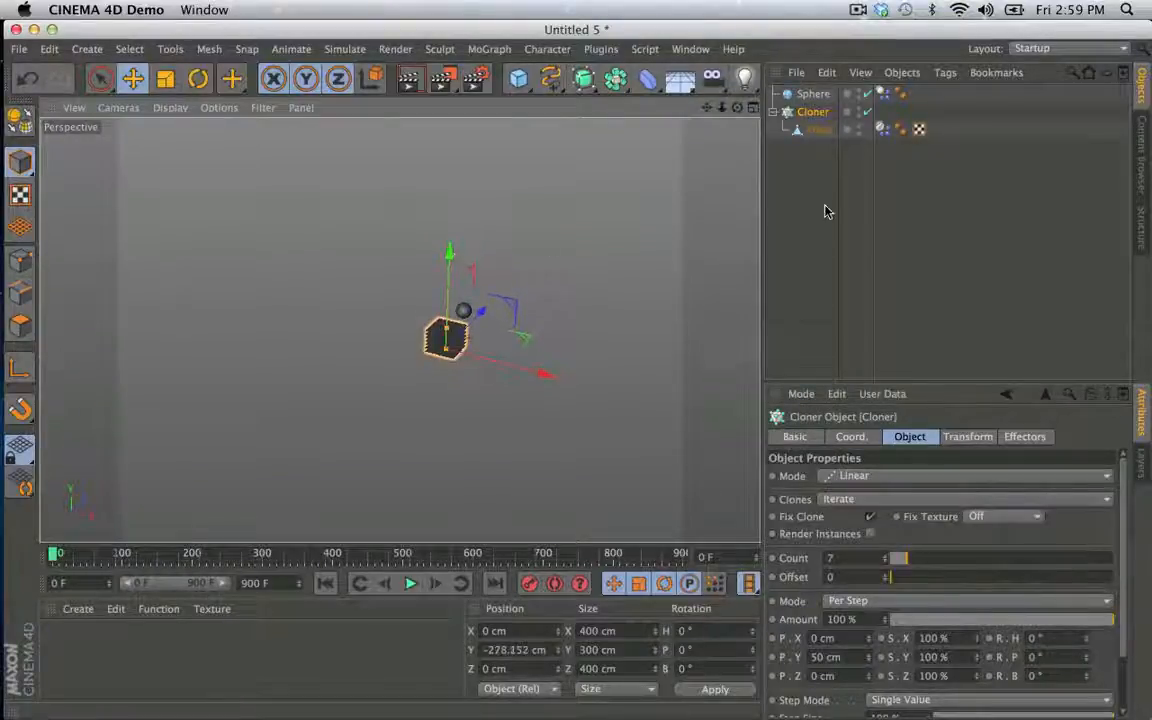
{"action": "left_click", "coordinate": [825, 211]}
- Play the simulation of the Sphere dropping onto the cloned planes and replay it from the first frame
{"action": "left_click", "coordinate": [410, 583]}
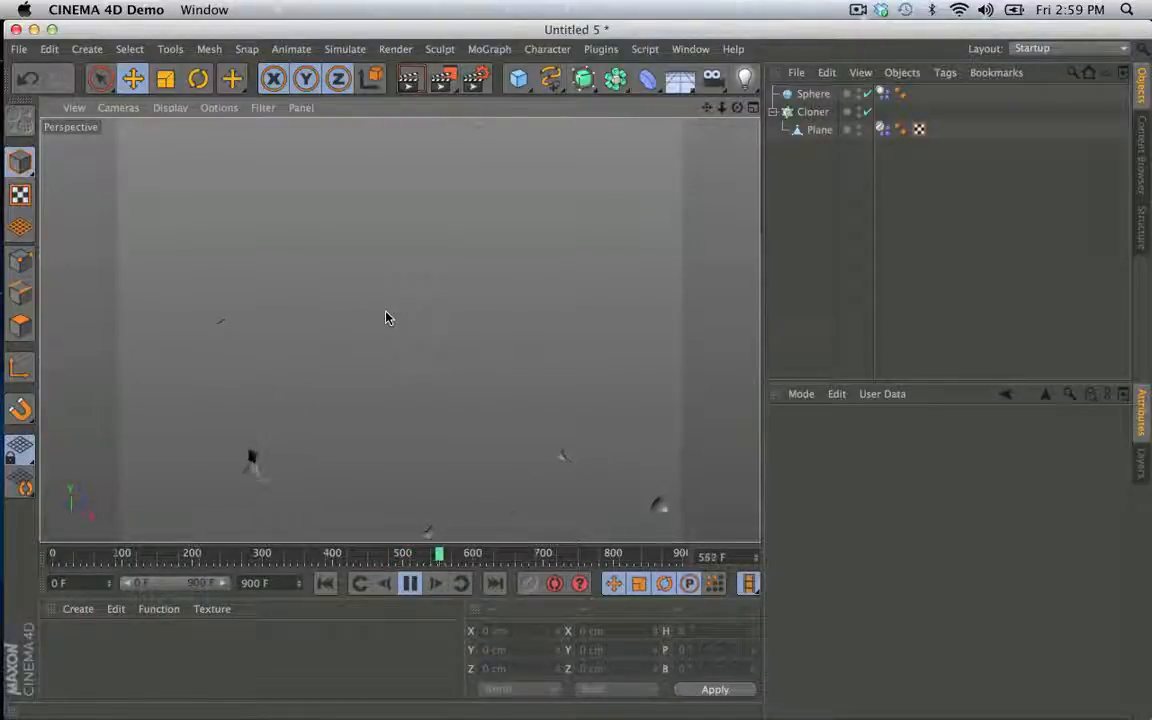
{"action": "left_click", "coordinate": [330, 583]}
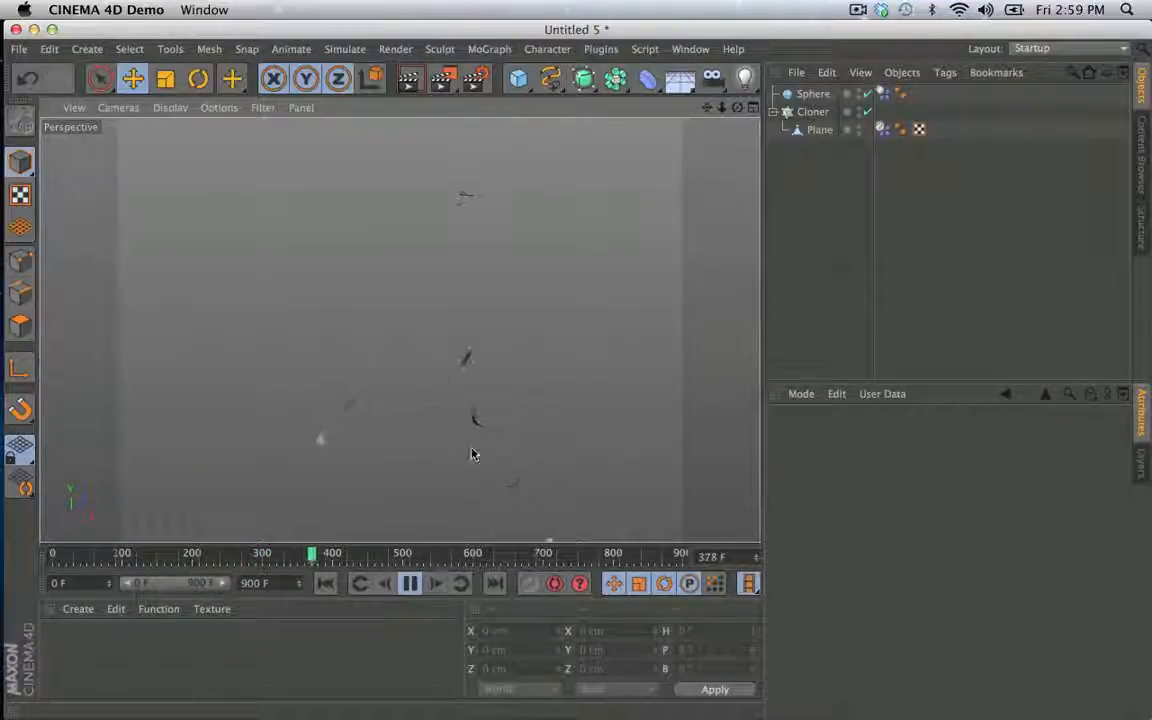
- Stop and rewind the simulation, set the soft-body Flexion of the Plane's Dynamics Body tag to 5, and start playback
{"action": "left_click", "coordinate": [882, 129]}
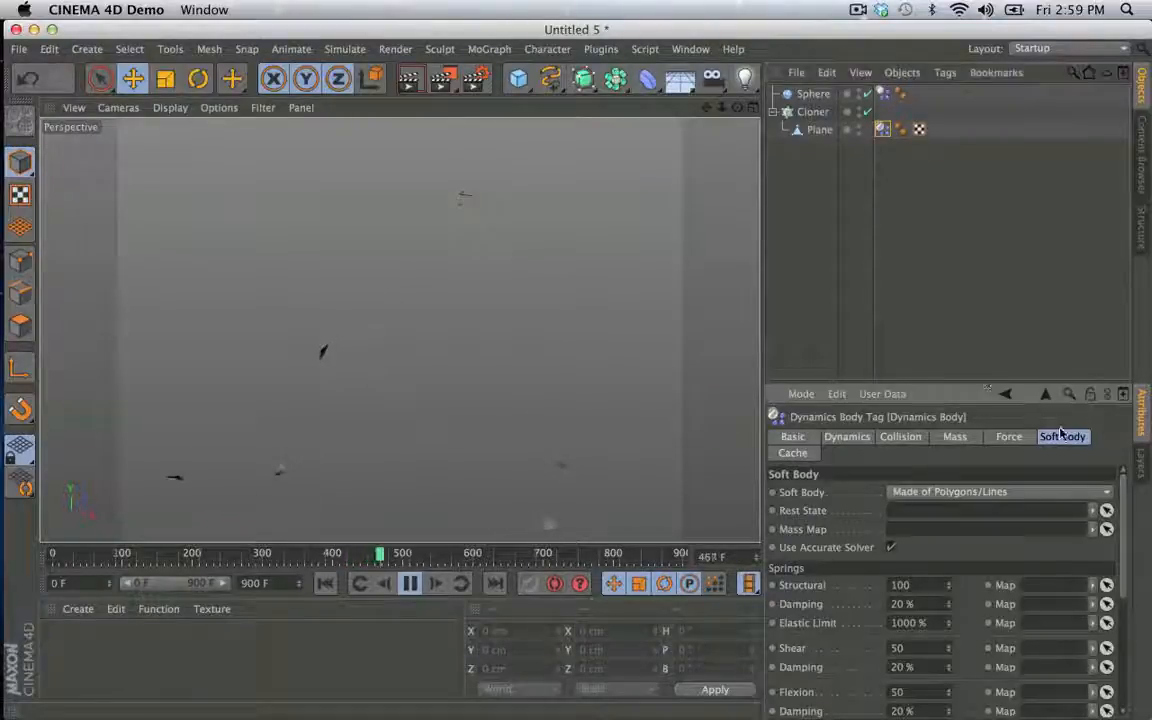
{"action": "left_click_drag", "start_coordinate": [977, 383], "coordinate": [955, 218]}
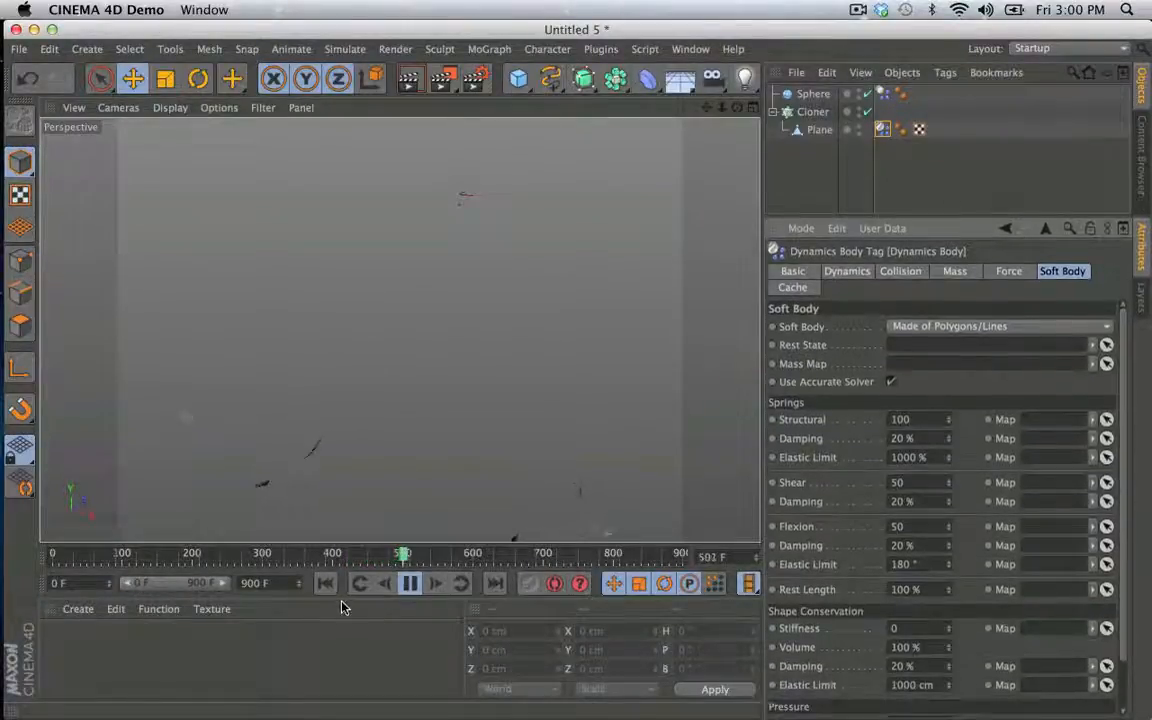
{"action": "left_click", "coordinate": [327, 586]}
{"action": "left_click", "coordinate": [410, 586]}
{"action": "left_click", "coordinate": [325, 583]}
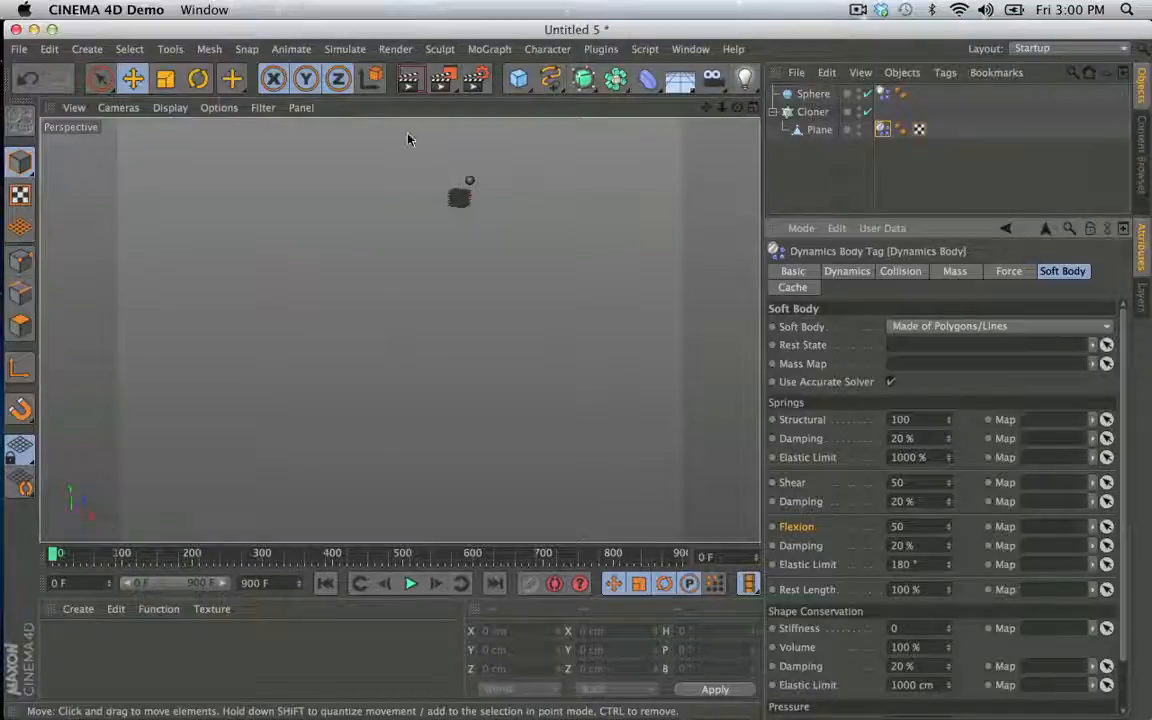
{"action": "left_click", "coordinate": [938, 524]}
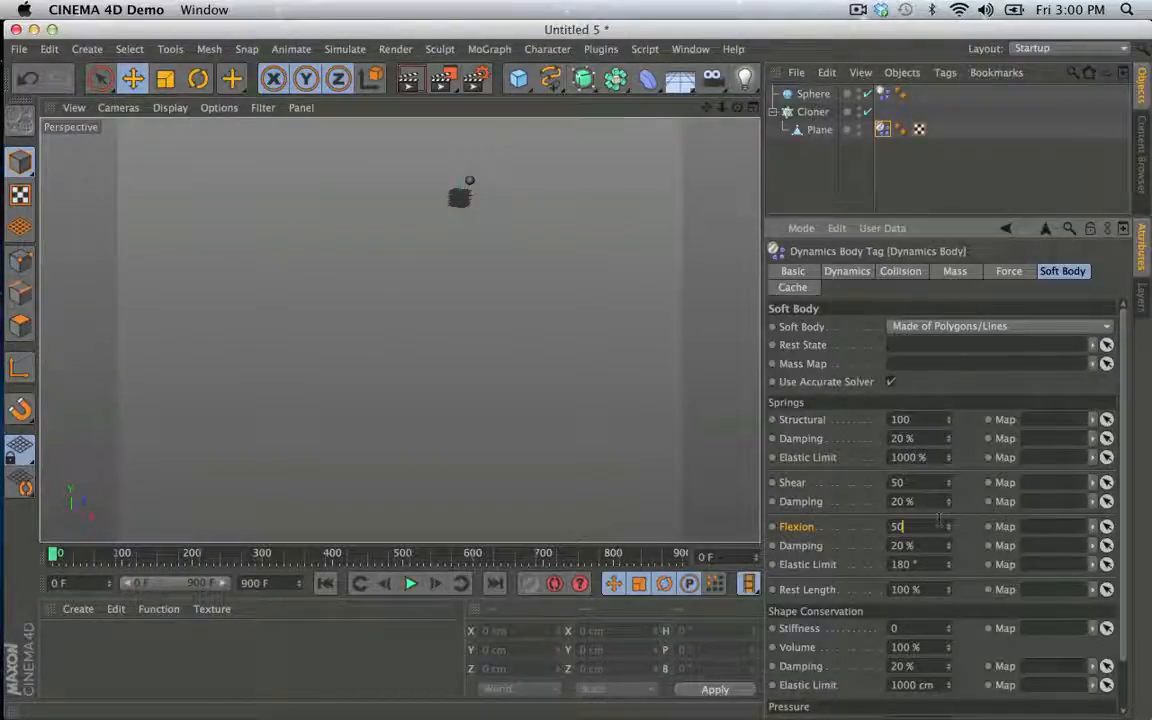
{"action": "key", "text": "BackSpace"}
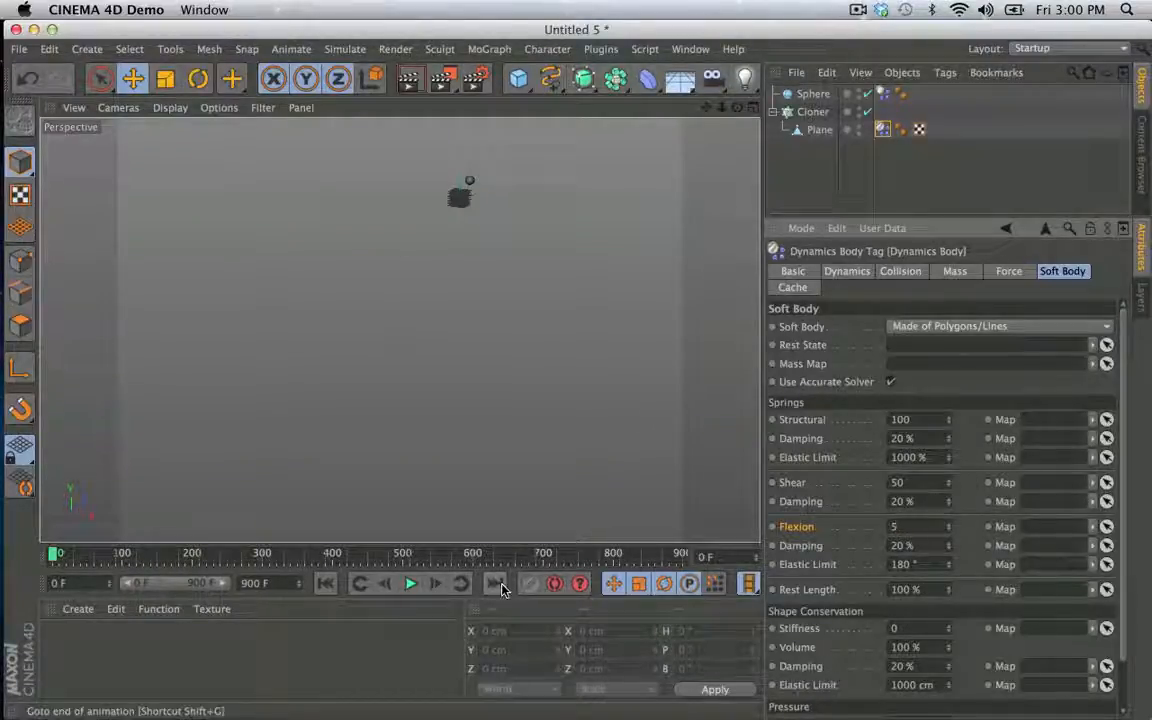
{"action": "left_click", "coordinate": [410, 584]}
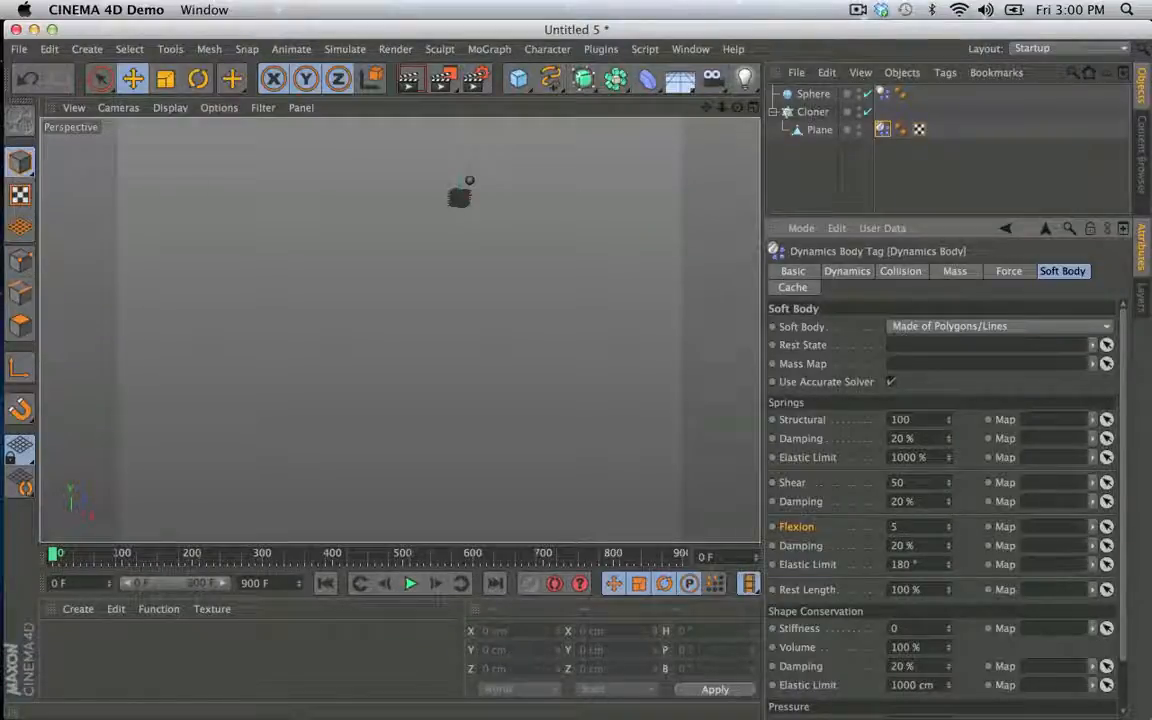
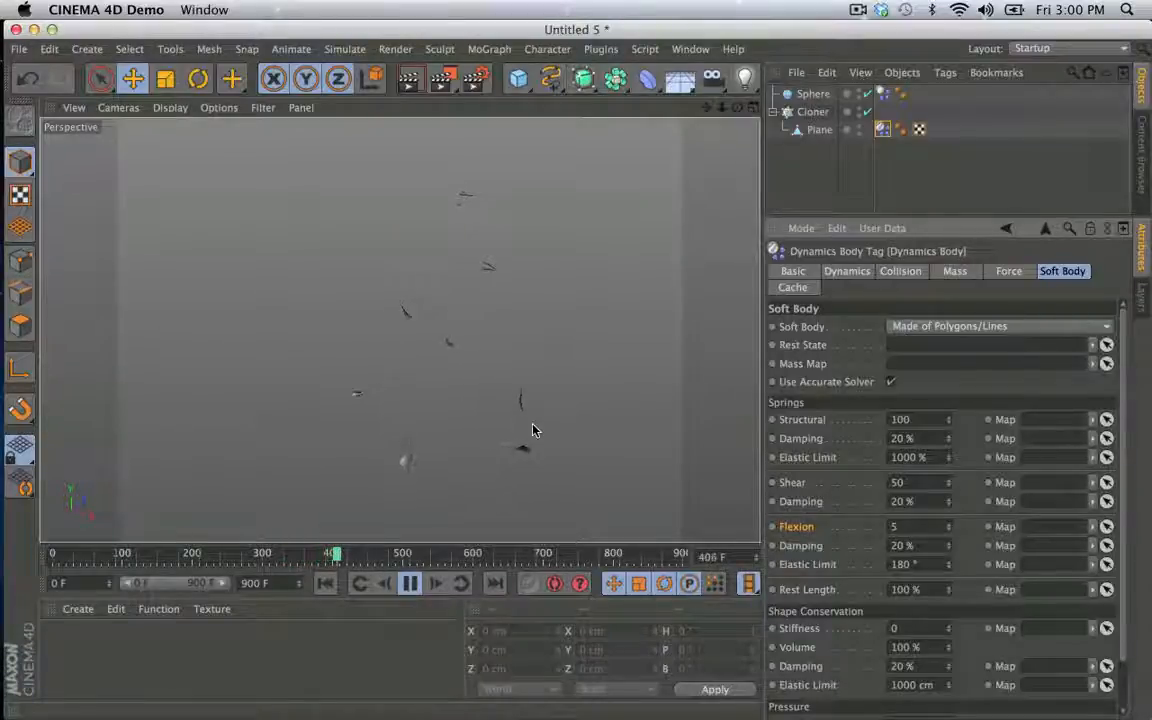
- Stop and rewind the simulation, set the soft-body Flexion of the Plane's Dynamics Body tag to 500, and play it again
{"action": "left_click", "coordinate": [410, 583]}
{"action": "left_click", "coordinate": [330, 584]}
{"action": "left_click", "coordinate": [918, 525]}
{"action": "type", "text": "5"}
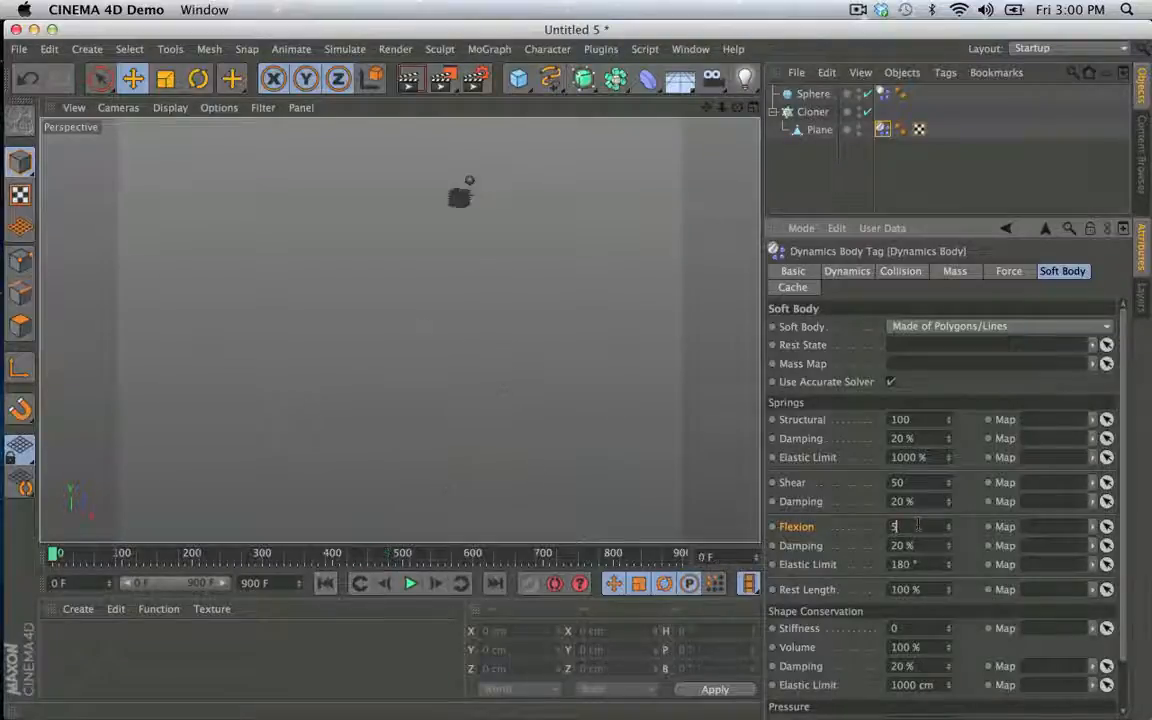
{"action": "type", "text": "00"}
{"action": "left_click", "coordinate": [971, 524]}
{"action": "left_click", "coordinate": [409, 584]}
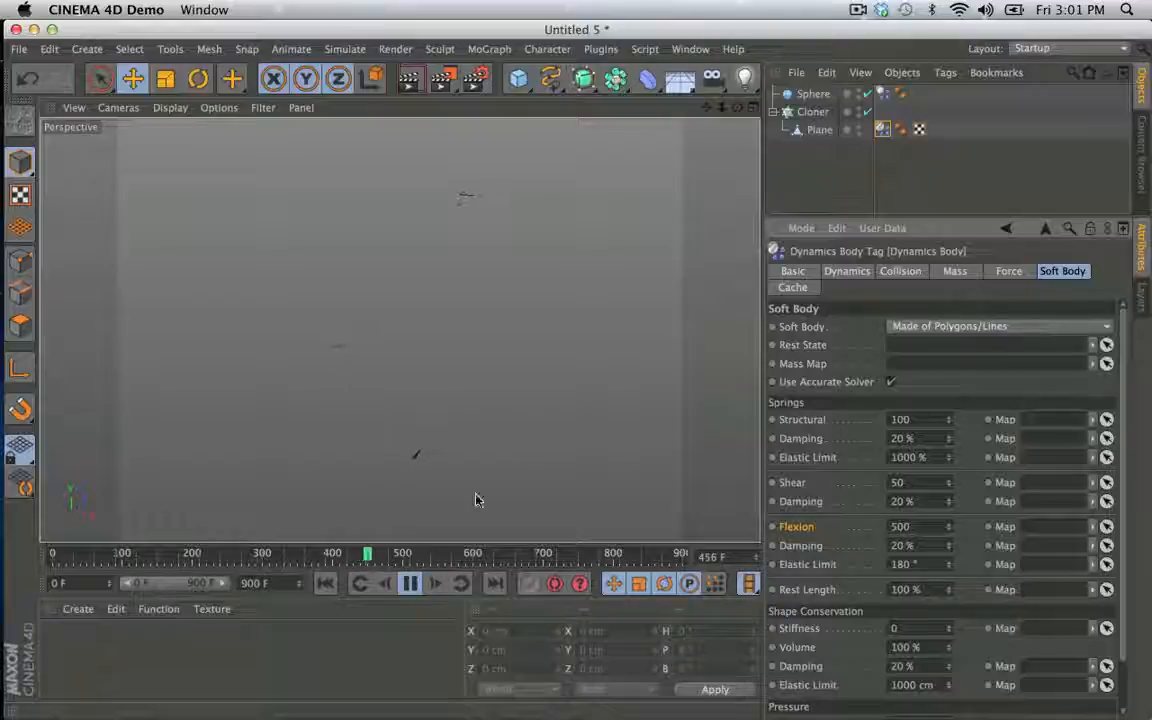
- Rewind the simulation, set the soft-body Flexion to 50 and the Shape Conservation Stiffness to 11, and play it
{"action": "left_click", "coordinate": [409, 586]}
{"action": "left_click", "coordinate": [327, 585]}
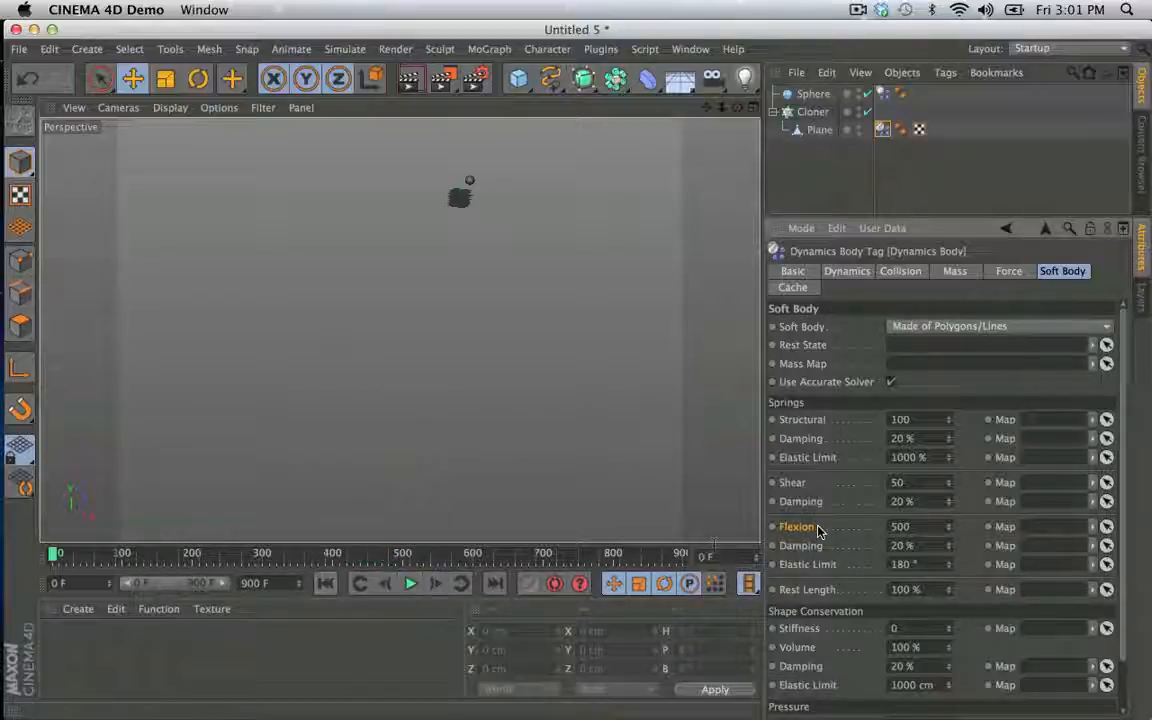
{"action": "key", "text": "BackSpace"}
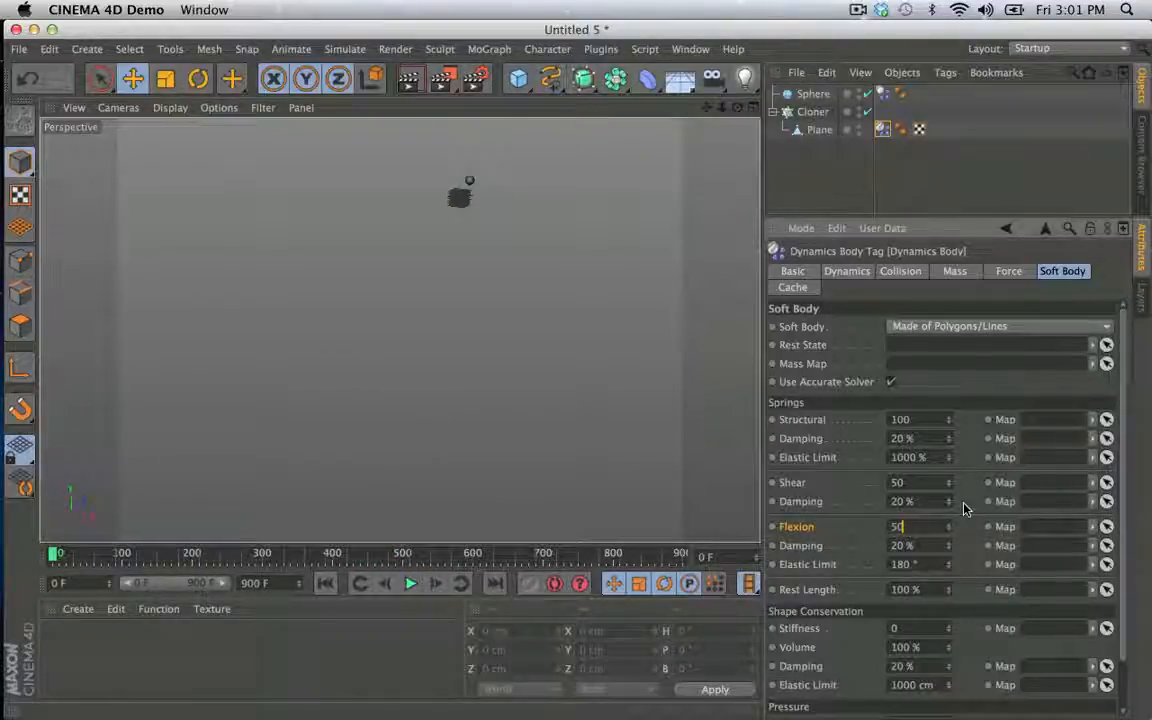
{"action": "key", "text": "Return"}
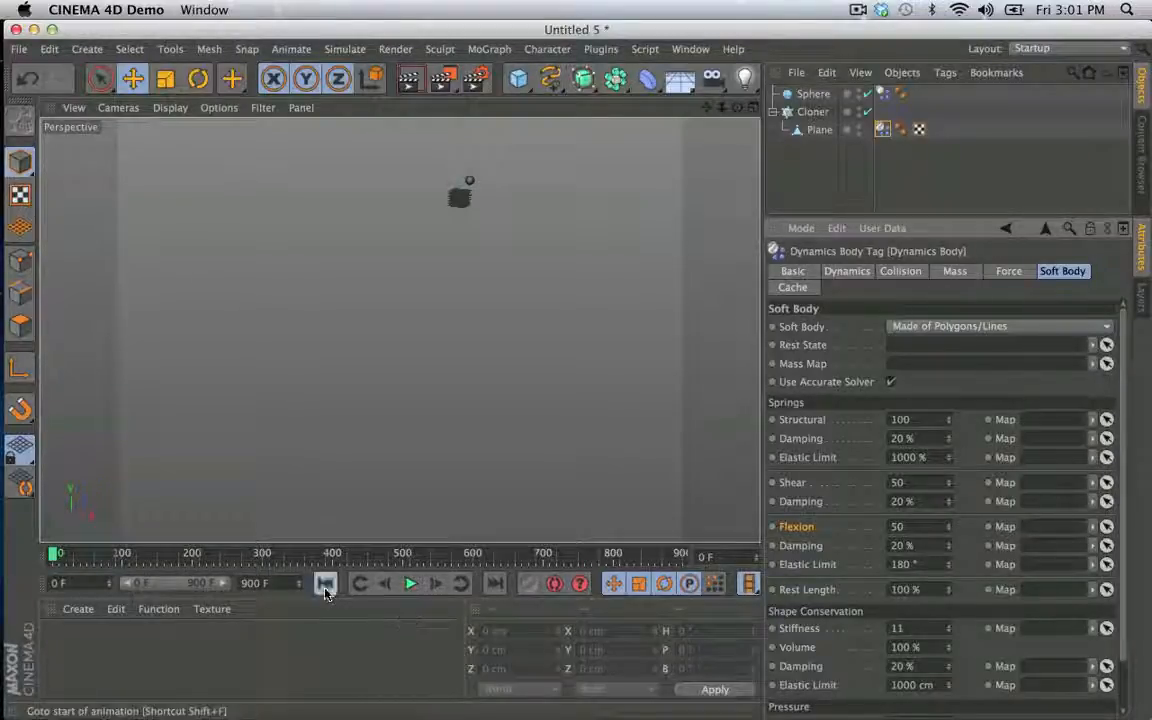
{"action": "left_click", "coordinate": [411, 584]}
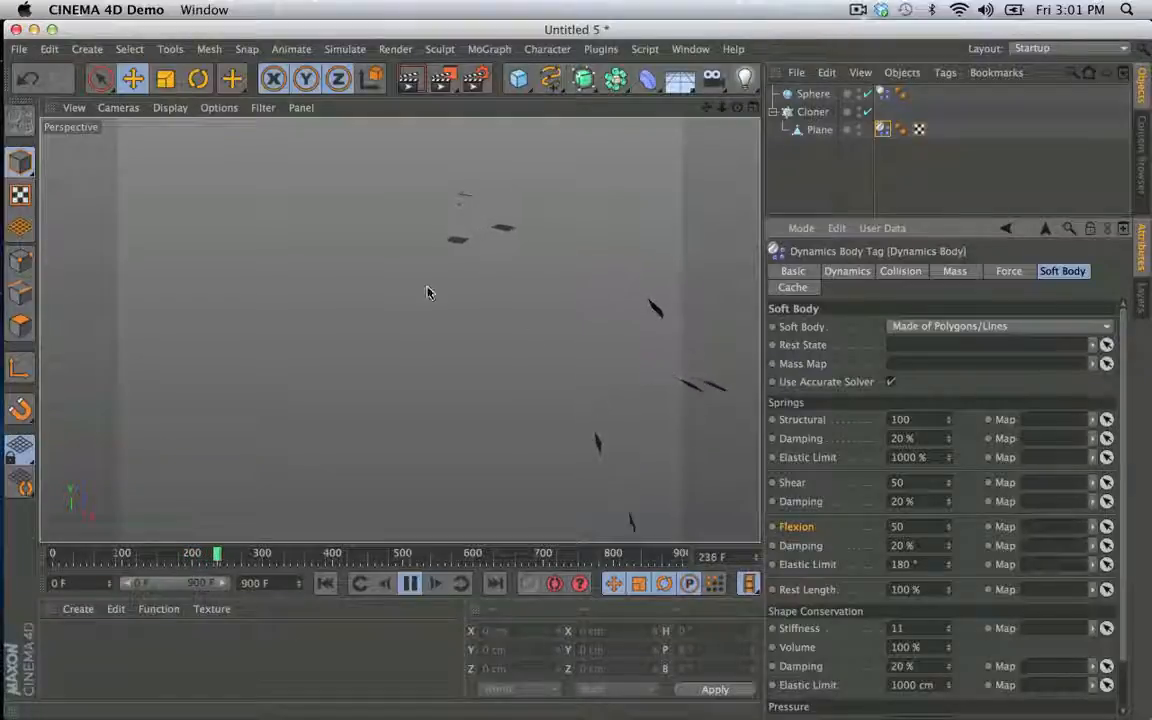
- Stop and rewind the simulation, and set the soft body's Shape Conservation Stiffness to 0
{"action": "left_click", "coordinate": [410, 583]}
{"action": "left_click", "coordinate": [327, 584]}
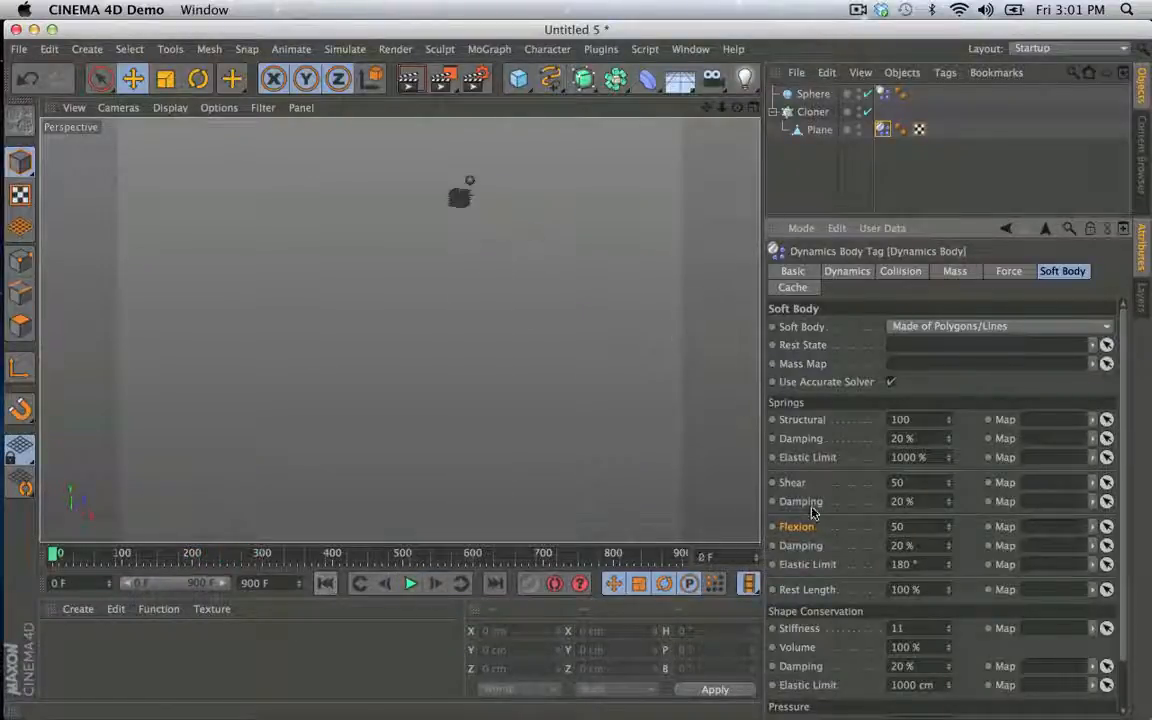
{"action": "double_click", "coordinate": [917, 628]}
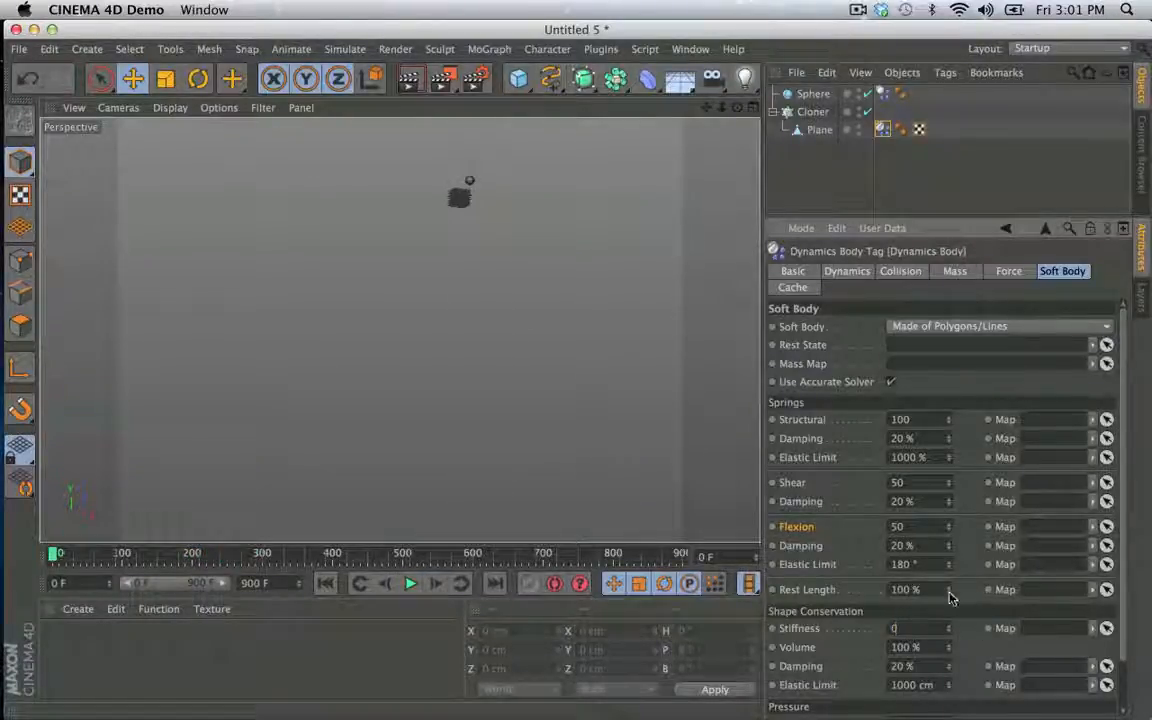
{"action": "key", "text": "Return"}
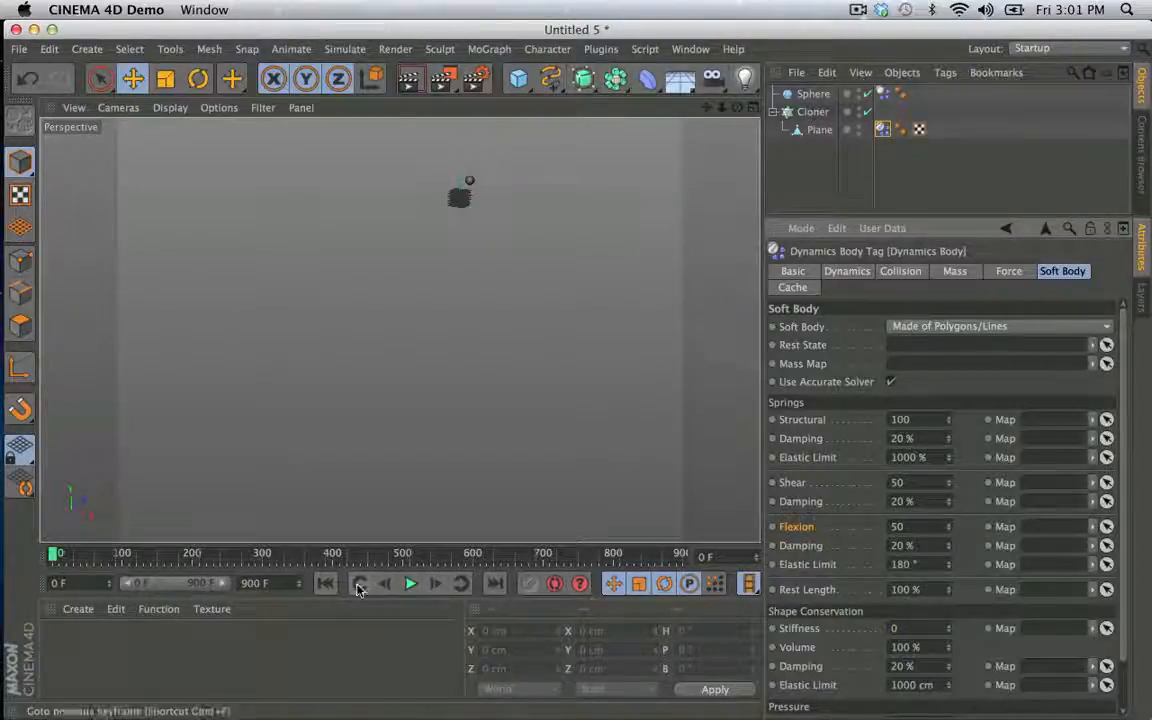
{"action": "left_click_drag", "start_coordinate": [303, 584], "coordinate": [303, 585]}
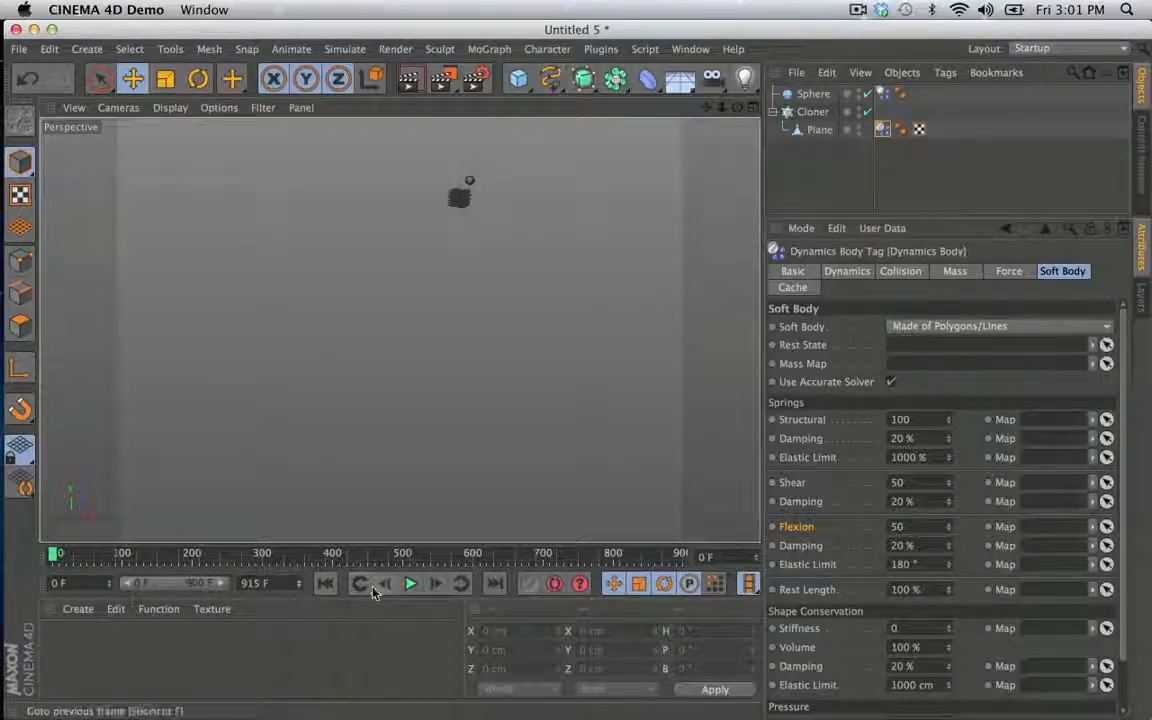
- Copy the Plane from under the Cloner into a new, empty project
{"action": "left_click", "coordinate": [820, 130]}
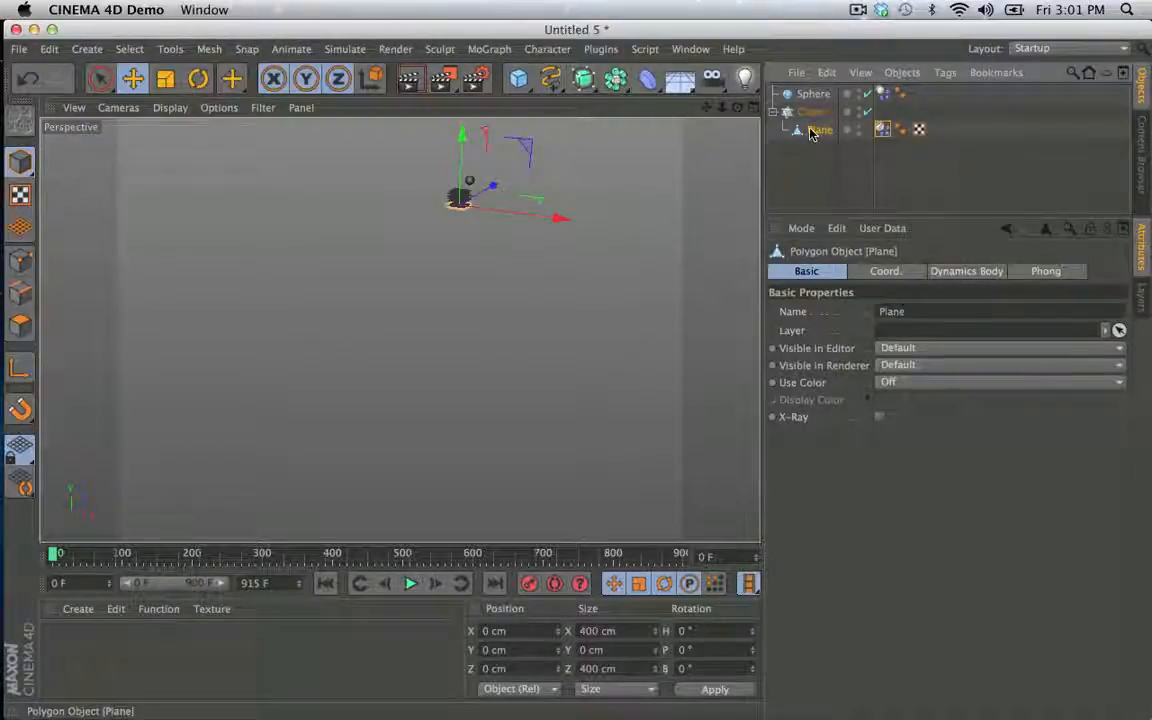
{"action": "key", "text": "super+c"}
{"action": "key", "text": "super+n"}
{"action": "key", "text": "super+v"}
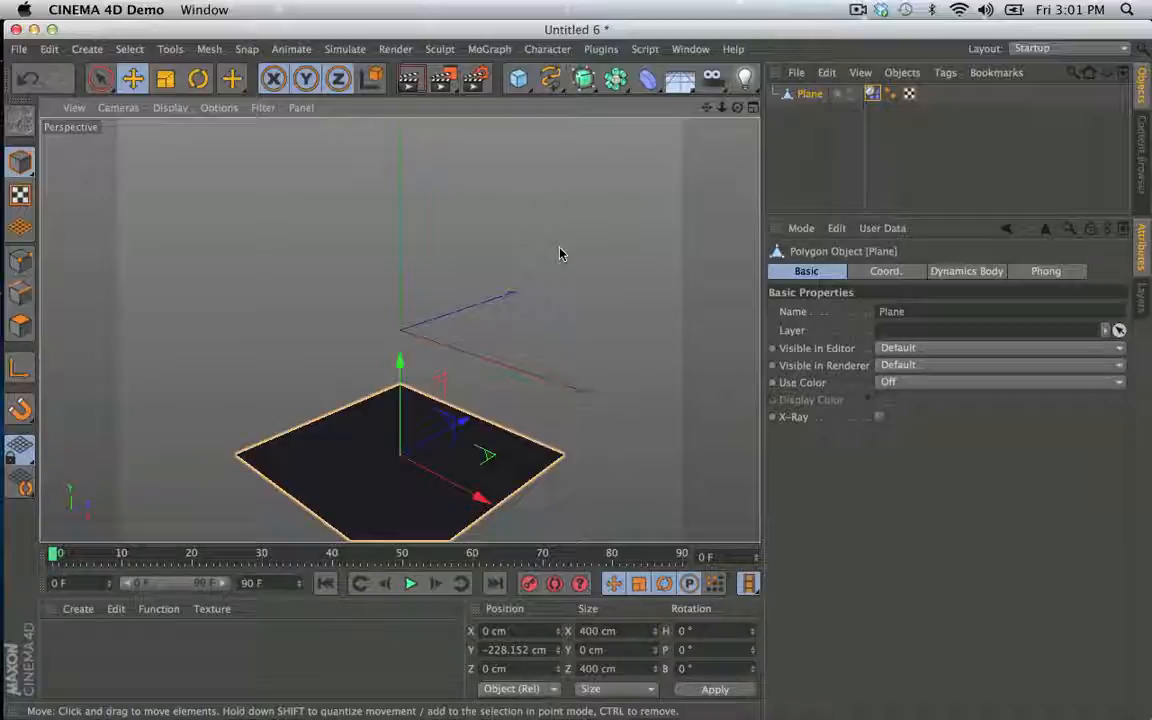
- Run the Reset PSR command on the pasted Plane to bring it to the world origin
{"action": "key", "text": "shift+c"}
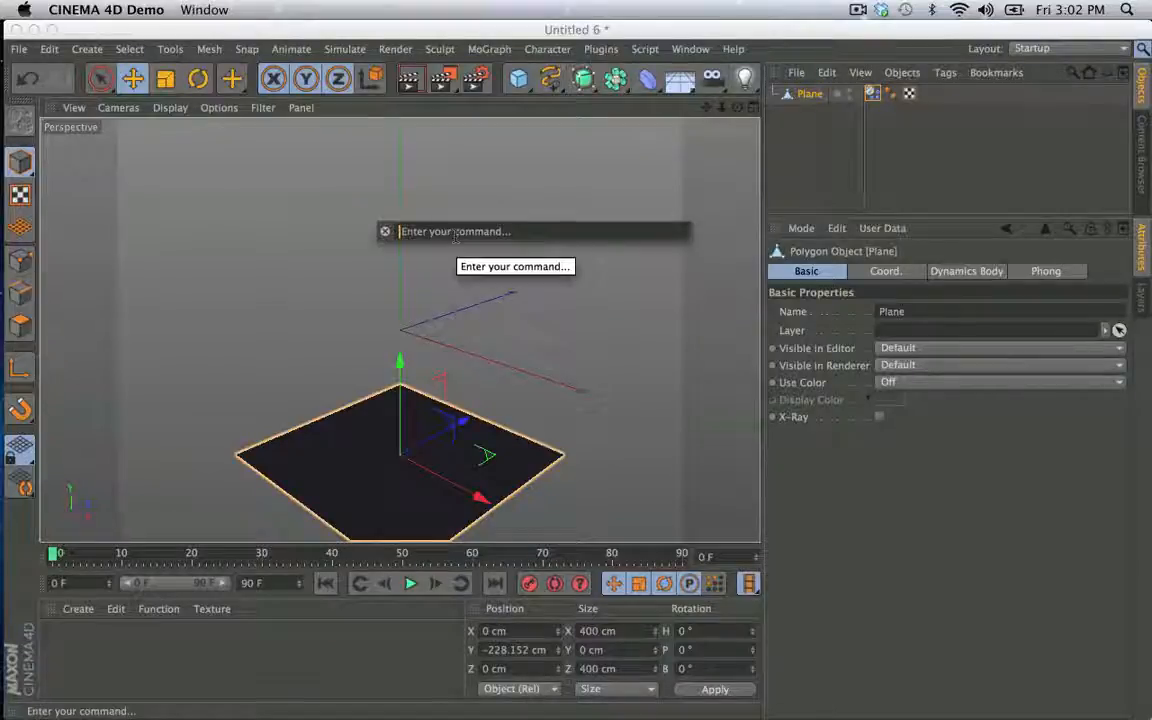
{"action": "type", "text": "psr"}
{"action": "key", "text": "Return"}
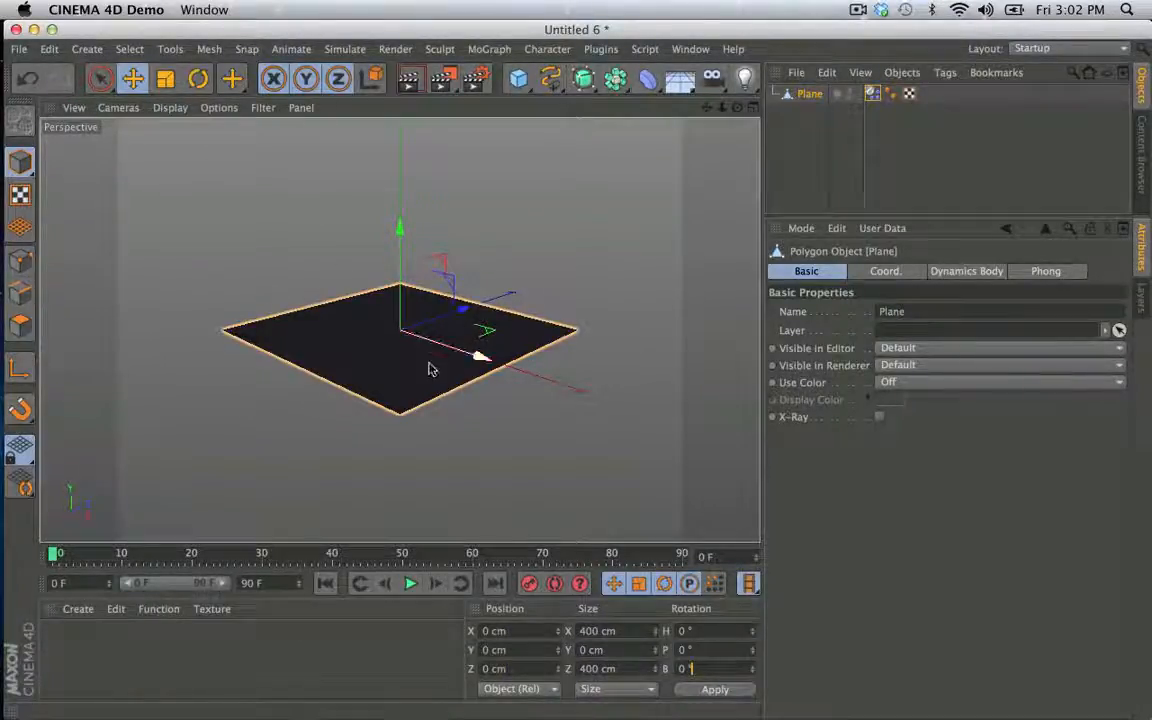
- Move and rotate the Plane away from the origin, and restore it with the Reset PSR command
{"action": "left_click_drag", "start_coordinate": [432, 369], "coordinate": [376, 352]}
{"action": "key", "text": "r"}
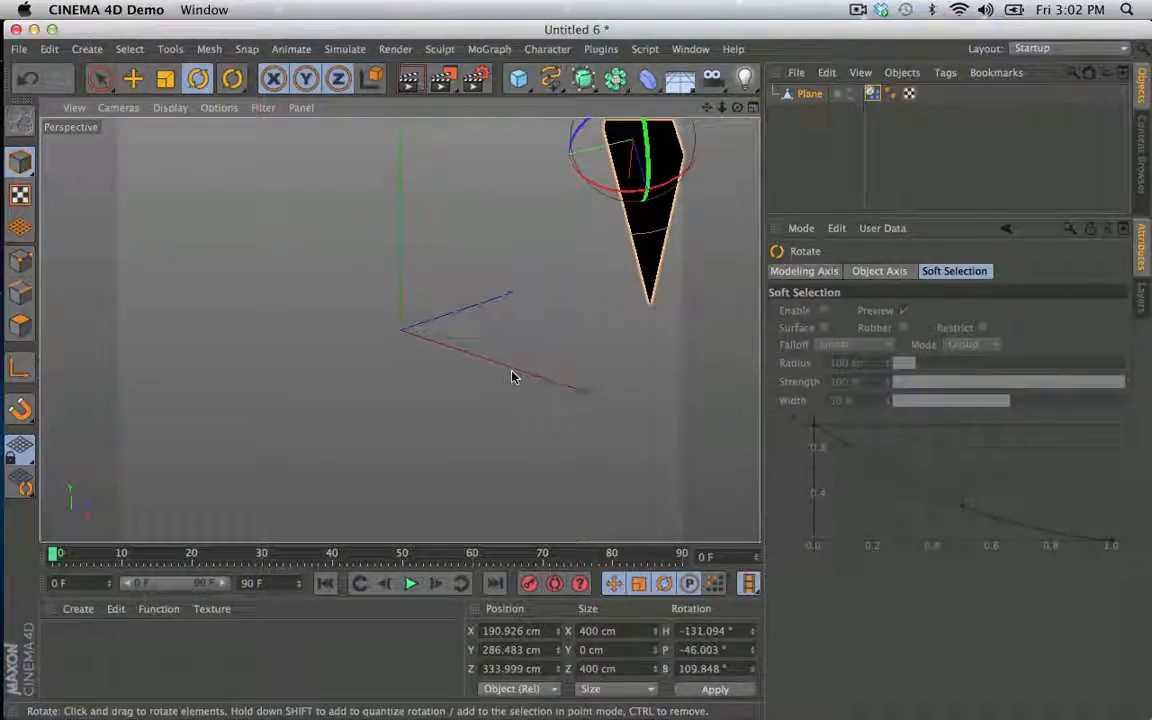
{"action": "key", "text": "shift+c"}
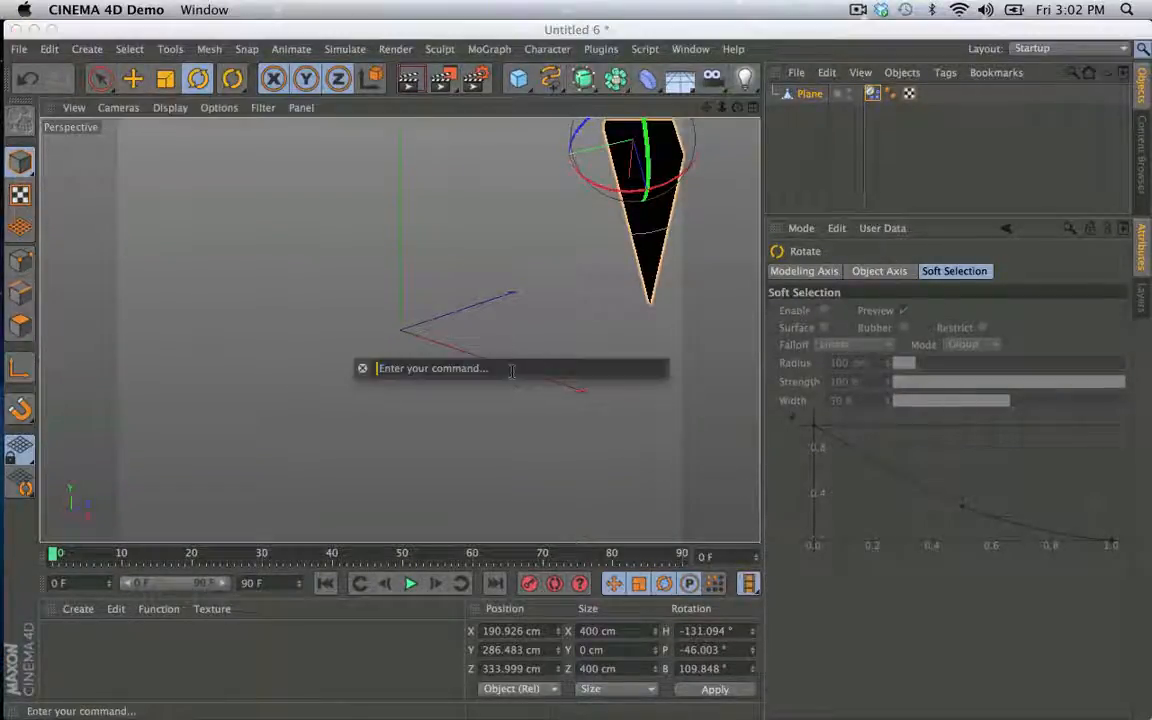
{"action": "type", "text": "ps"}
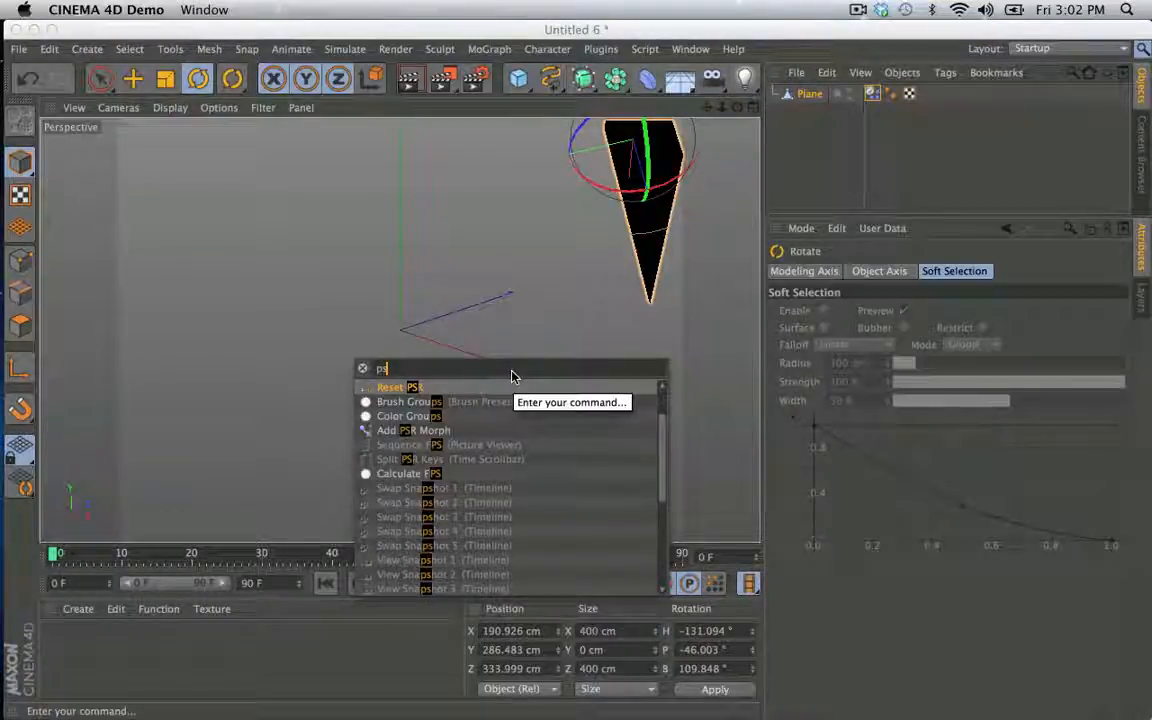
{"action": "key", "text": "Return"}
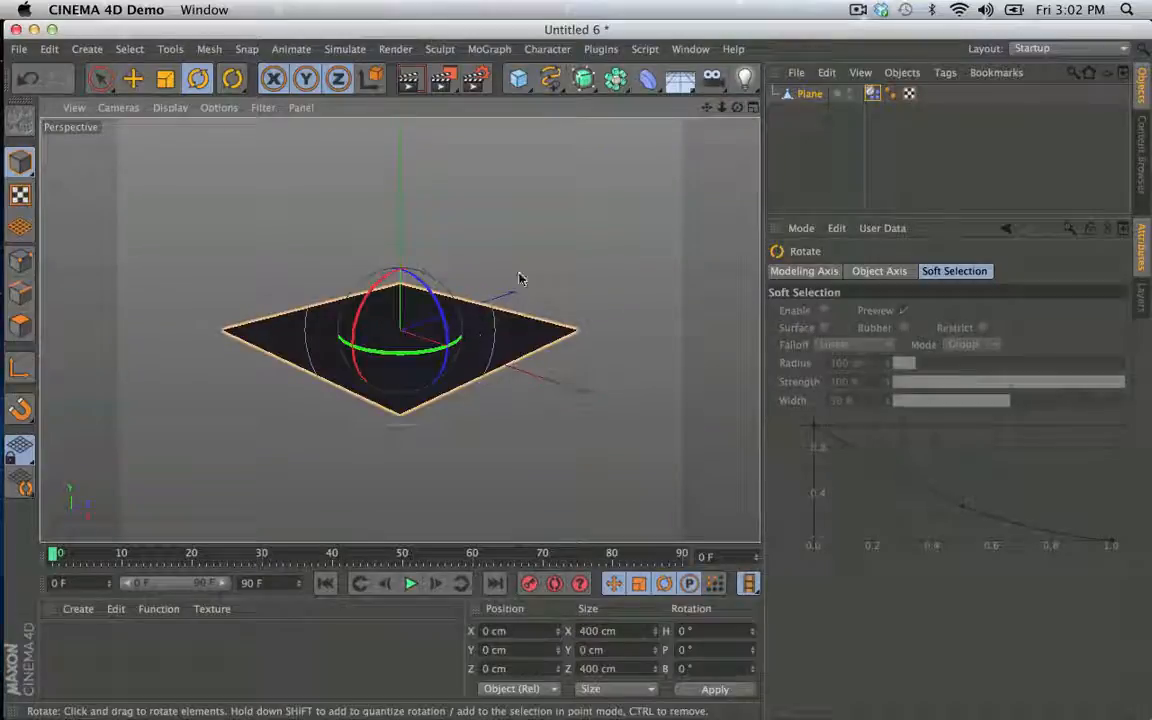
- Add a Cube, stretch it to about 1286 cm along Z, and lower it to about Y -115 cm
{"action": "left_click", "coordinate": [518, 78]}
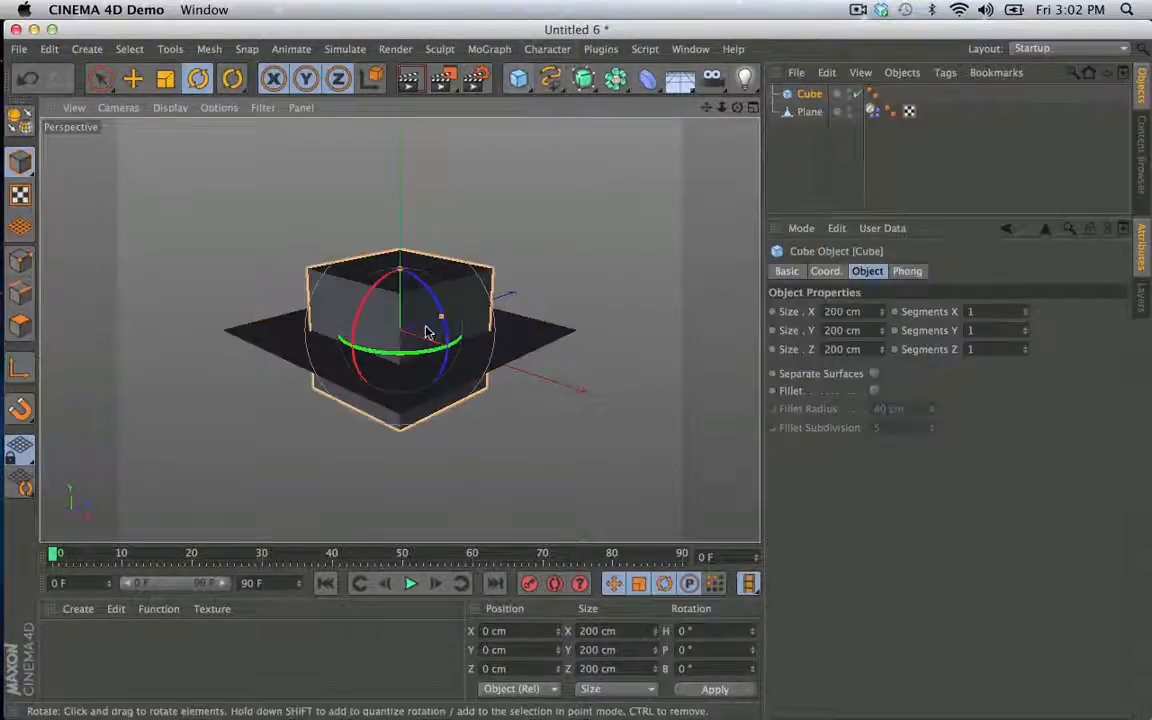
{"action": "left_click_drag", "start_coordinate": [442, 314], "coordinate": [593, 266]}
{"action": "key", "text": "e"}
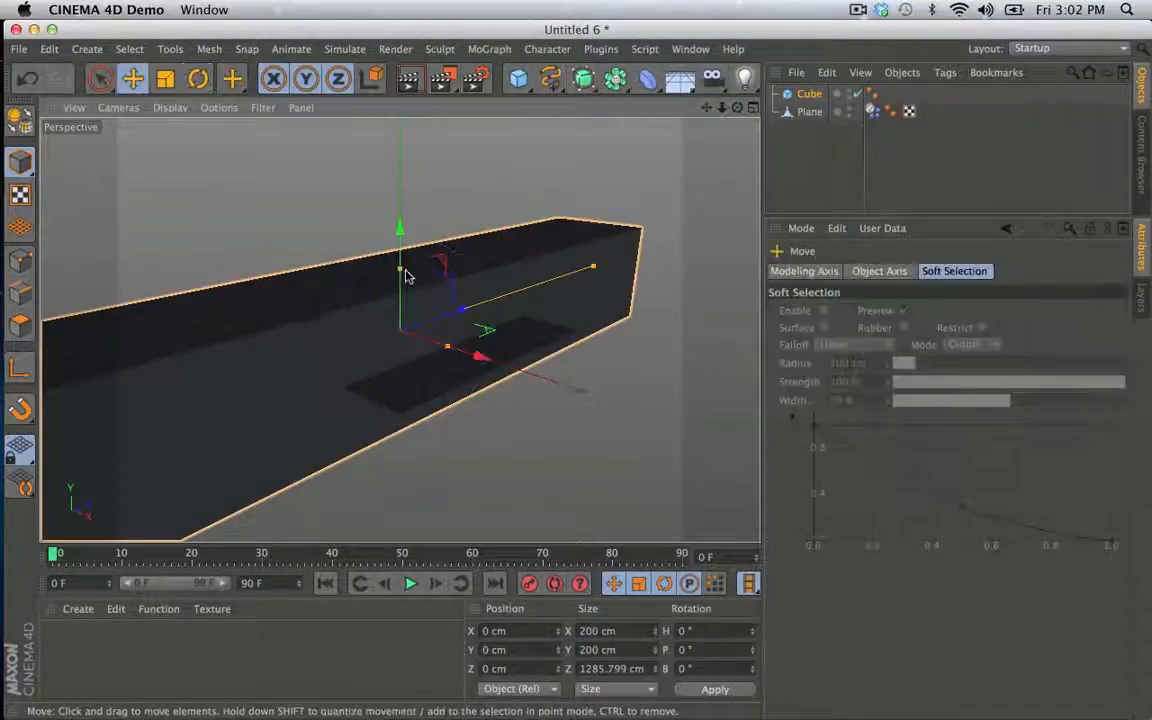
{"action": "left_click_drag", "start_coordinate": [401, 252], "coordinate": [410, 323]}
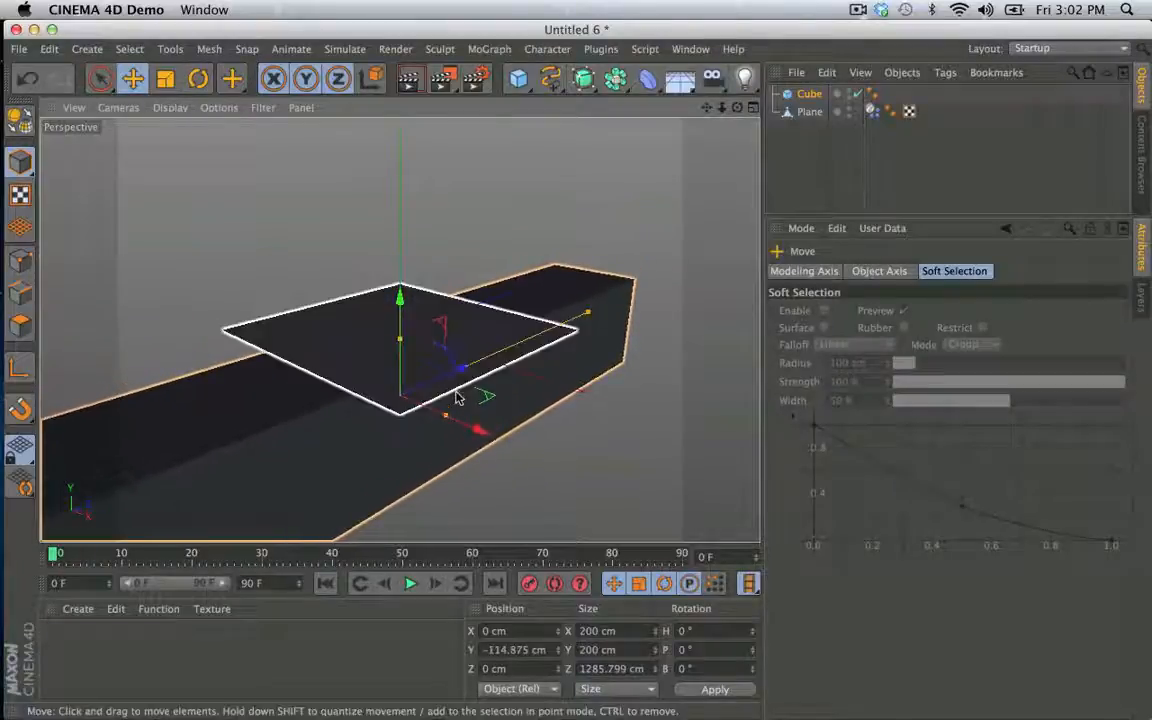
- Move the Cube to the Plane's side at about X -265 cm and give it a Collider Body tag
{"action": "middle_click", "coordinate": [455, 193]}
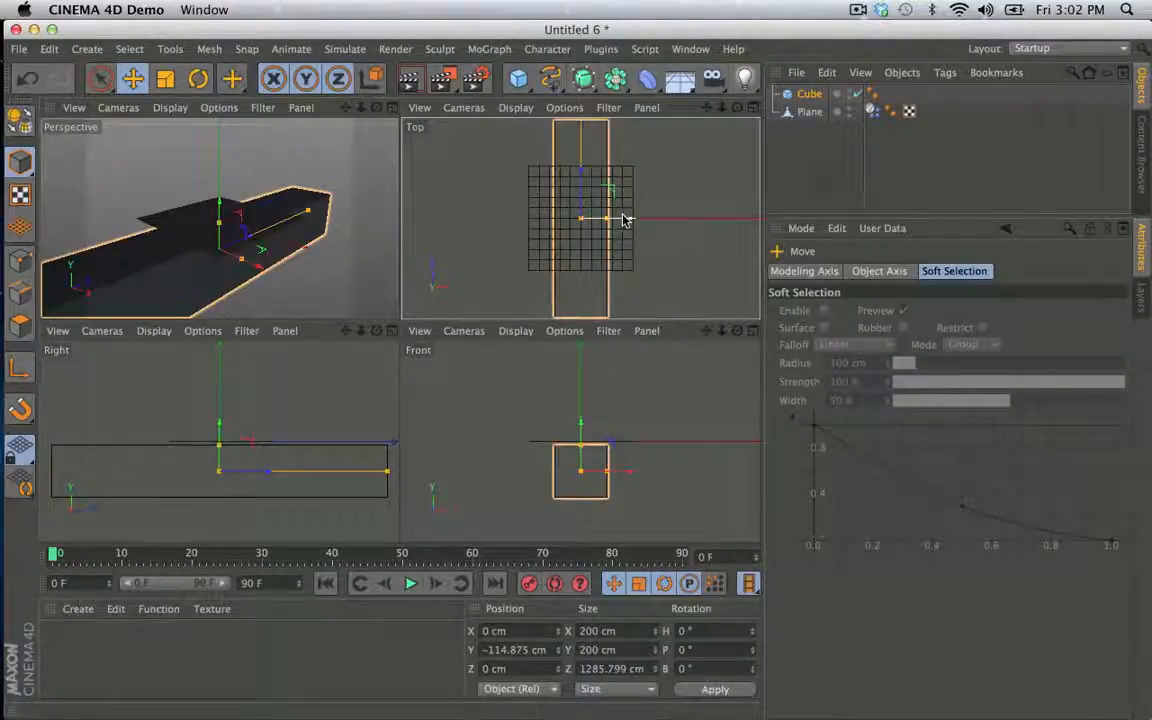
{"action": "left_click_drag", "start_coordinate": [625, 216], "coordinate": [543, 222]}
{"action": "left_click", "coordinate": [522, 220]}
{"action": "right_click", "coordinate": [809, 93]}
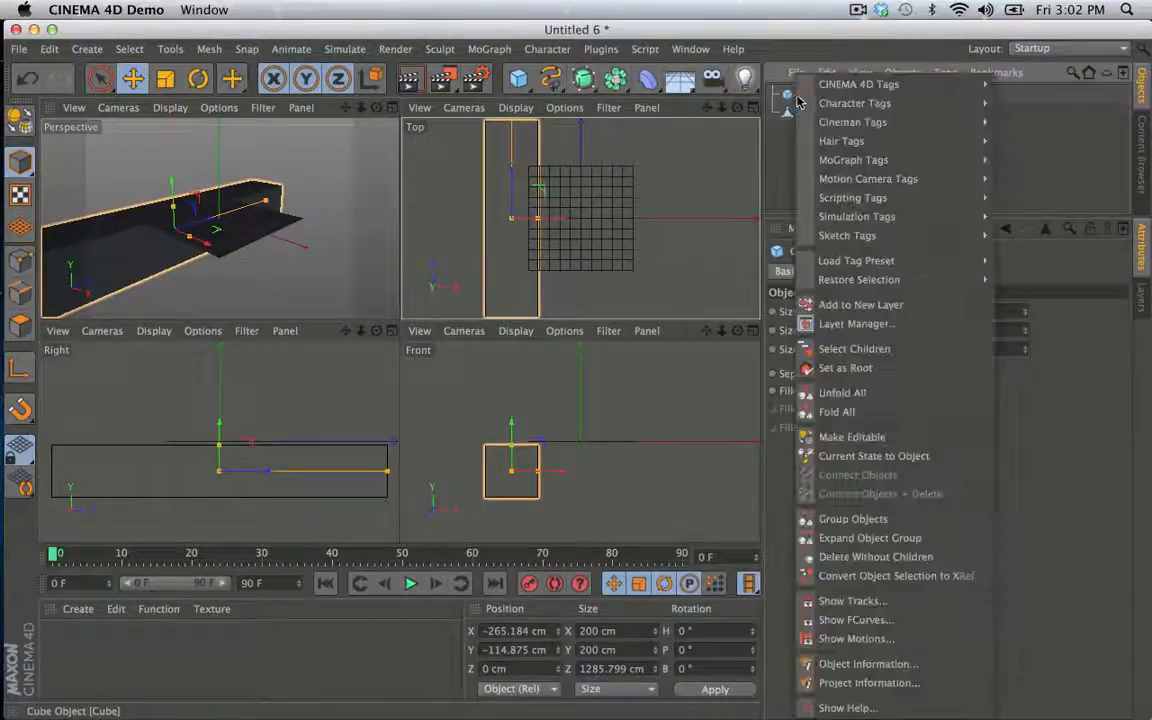
{"action": "mouse_move", "coordinate": [852, 216]}
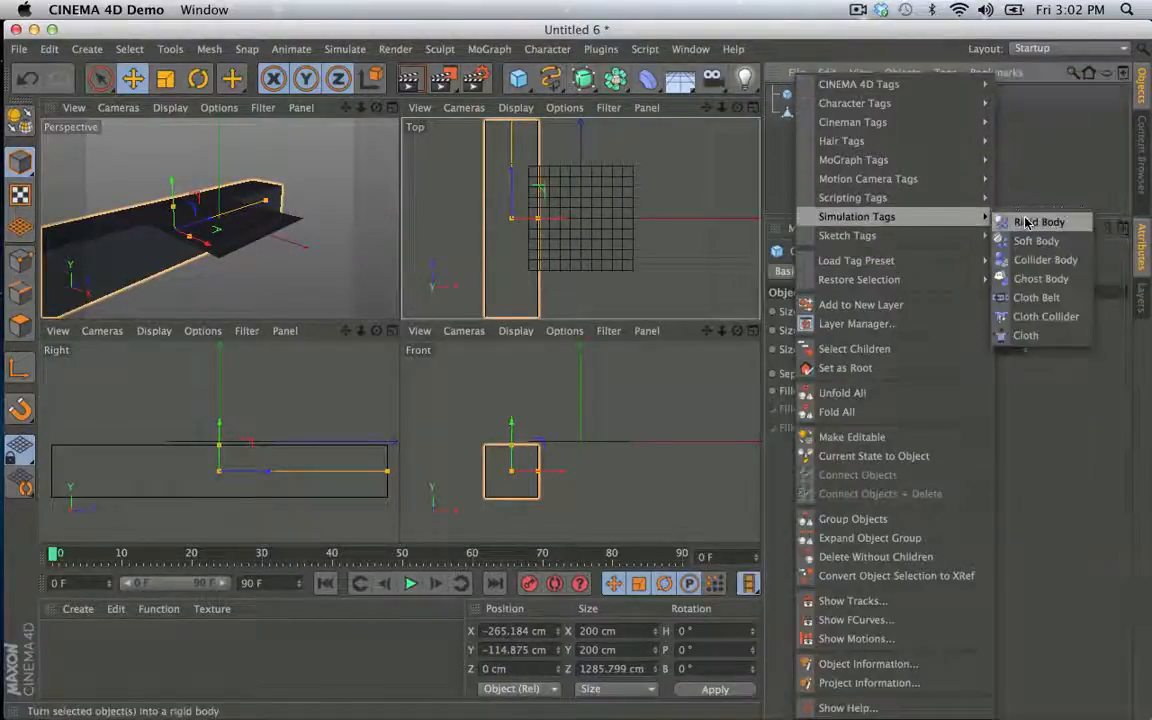
{"action": "left_click", "coordinate": [1074, 266]}
- Duplicate the Cube and place the copy on the Plane's opposite side at X 265.184 cm
{"action": "left_click", "coordinate": [806, 96]}
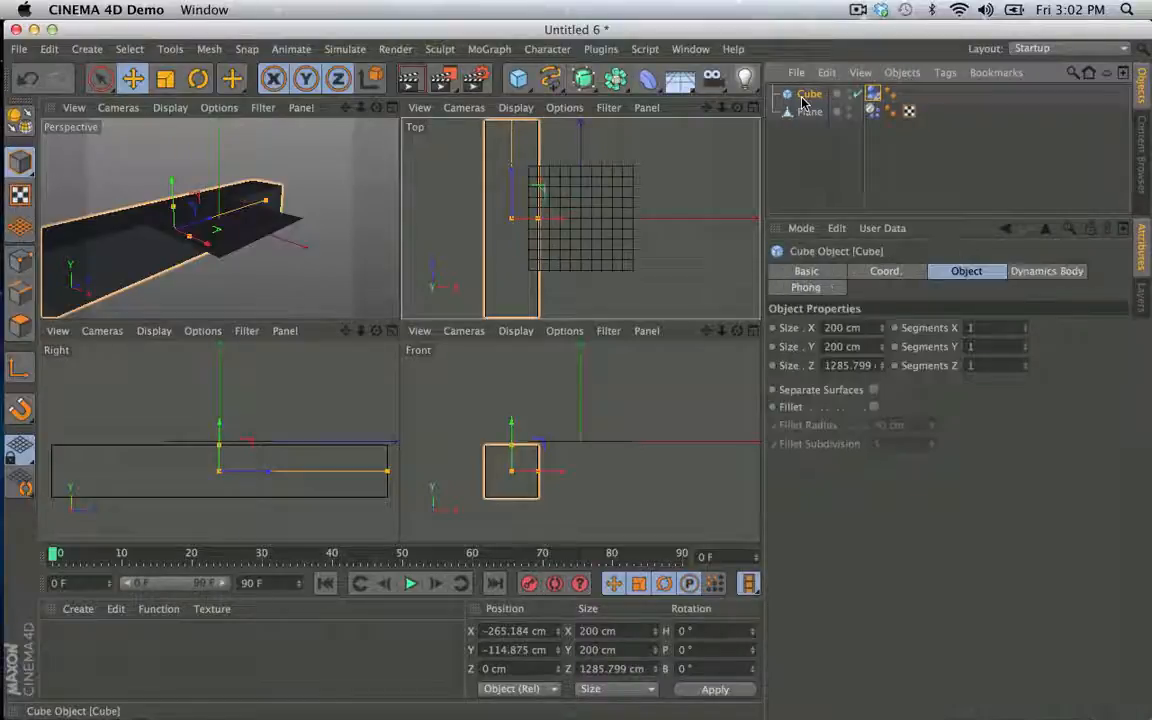
{"action": "key", "text": "super+c"}
{"action": "key", "text": "super+v"}
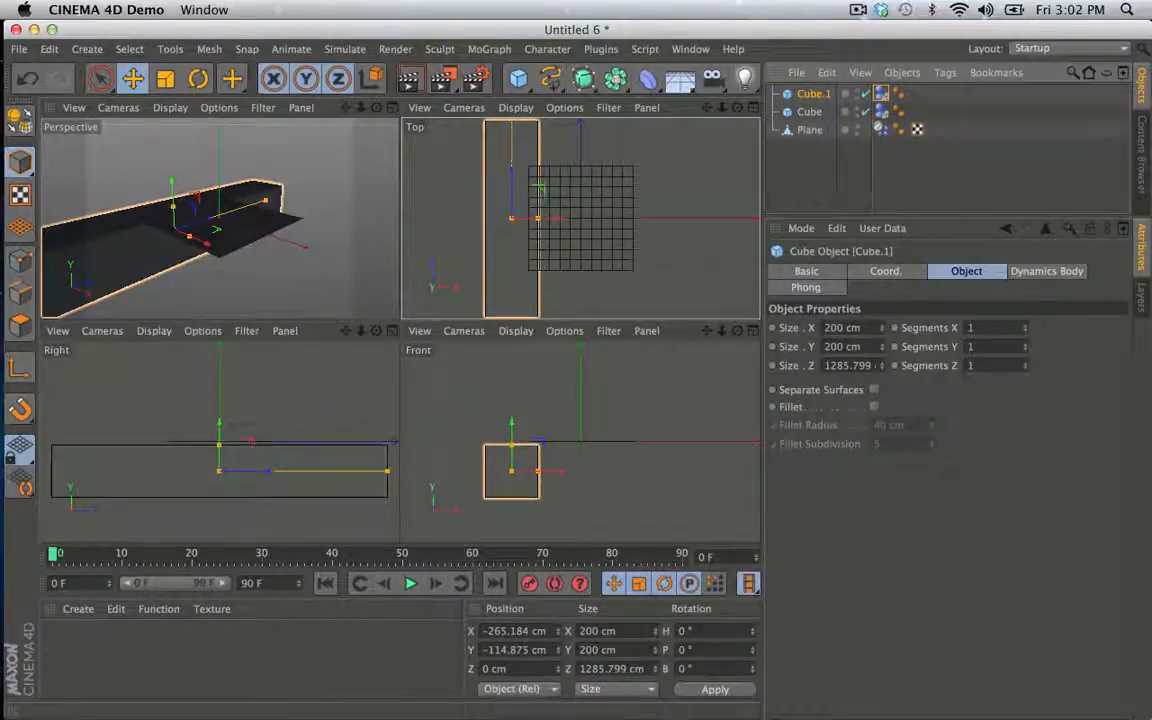
{"action": "left_click", "coordinate": [488, 631]}
{"action": "key", "text": "BackSpace"}
{"action": "key", "text": "Return"}
{"action": "middle_click", "coordinate": [352, 249]}
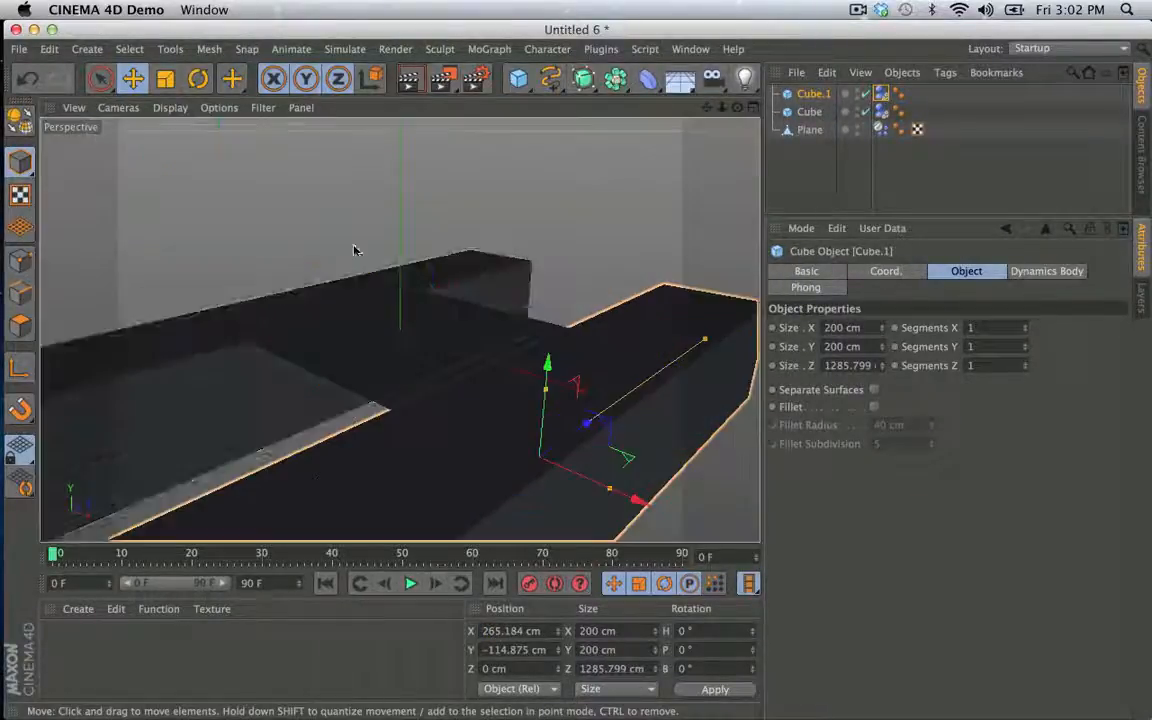
- Play the simulation of the soft Plane resting between the two Cubes, and rewind it to the first frame
{"action": "scroll", "coordinate": [540, 323], "scroll_direction": "down", "scroll_amount": 5}
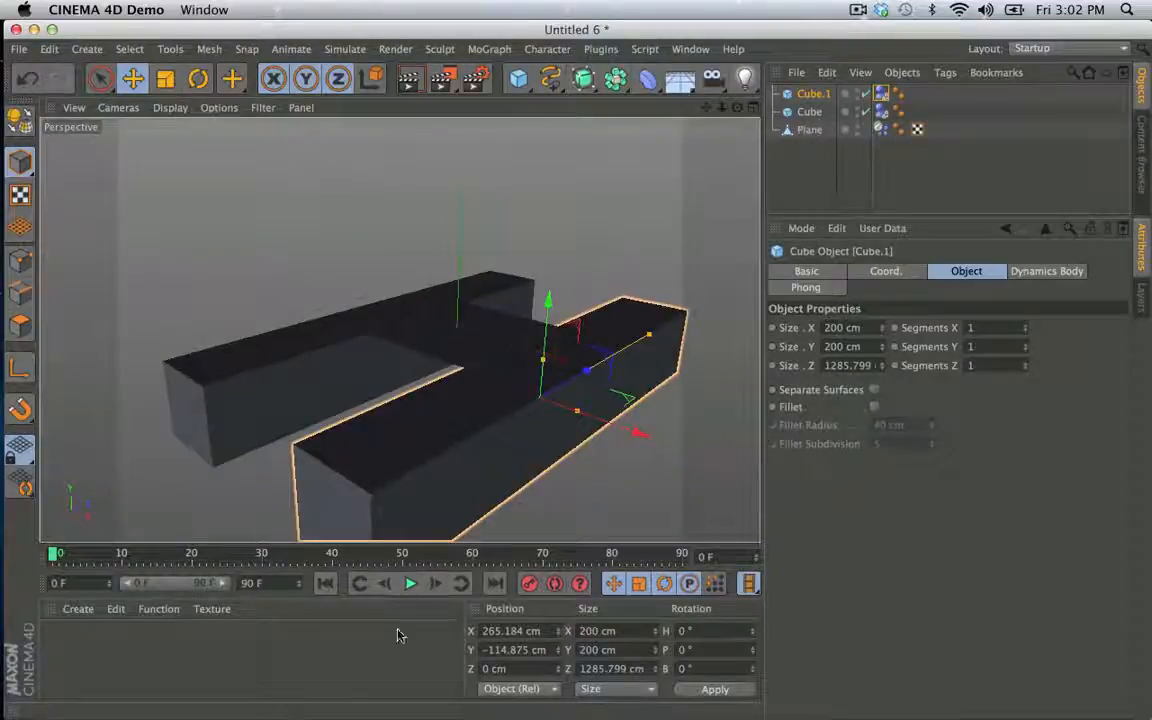
{"action": "left_click", "coordinate": [410, 584]}
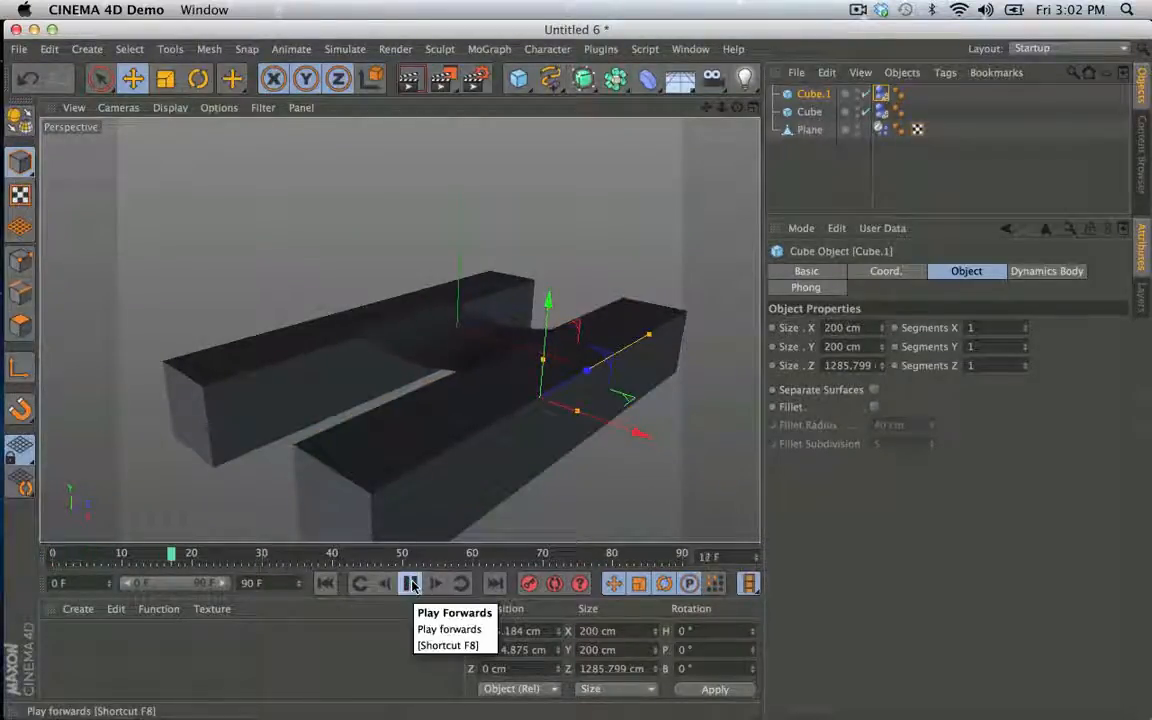
{"action": "left_click", "coordinate": [410, 584]}
{"action": "left_click", "coordinate": [325, 584]}
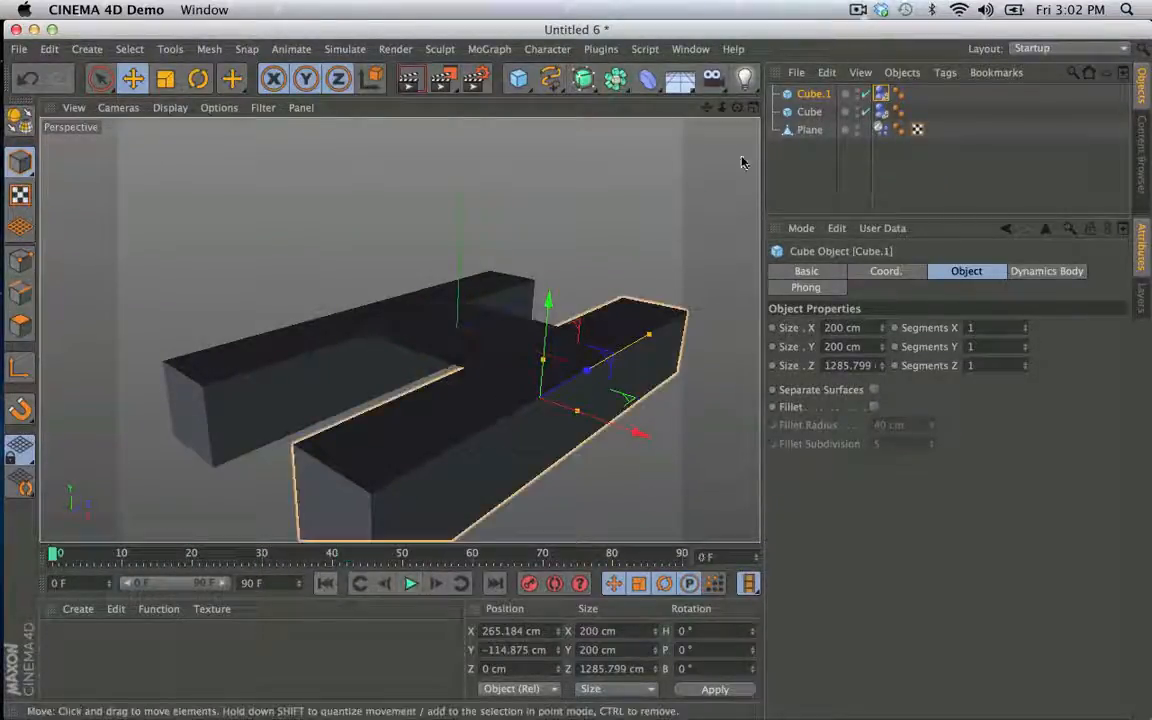
- Move the Plane to about Z -400 cm and place a duplicate of it at about Z 171 cm
{"action": "left_click", "coordinate": [785, 132]}
{"action": "left_click_drag", "start_coordinate": [512, 305], "coordinate": [413, 362]}
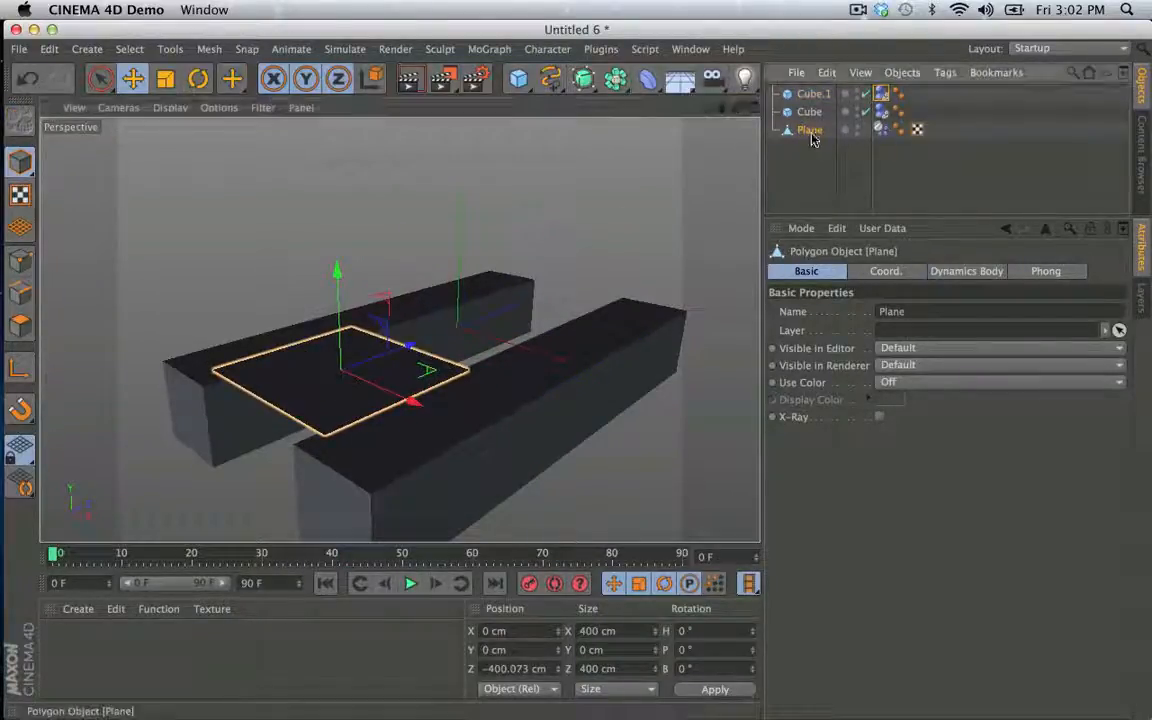
{"action": "key", "text": "super+c"}
{"action": "key", "text": "super+v"}
{"action": "left_click_drag", "start_coordinate": [391, 360], "coordinate": [542, 400]}
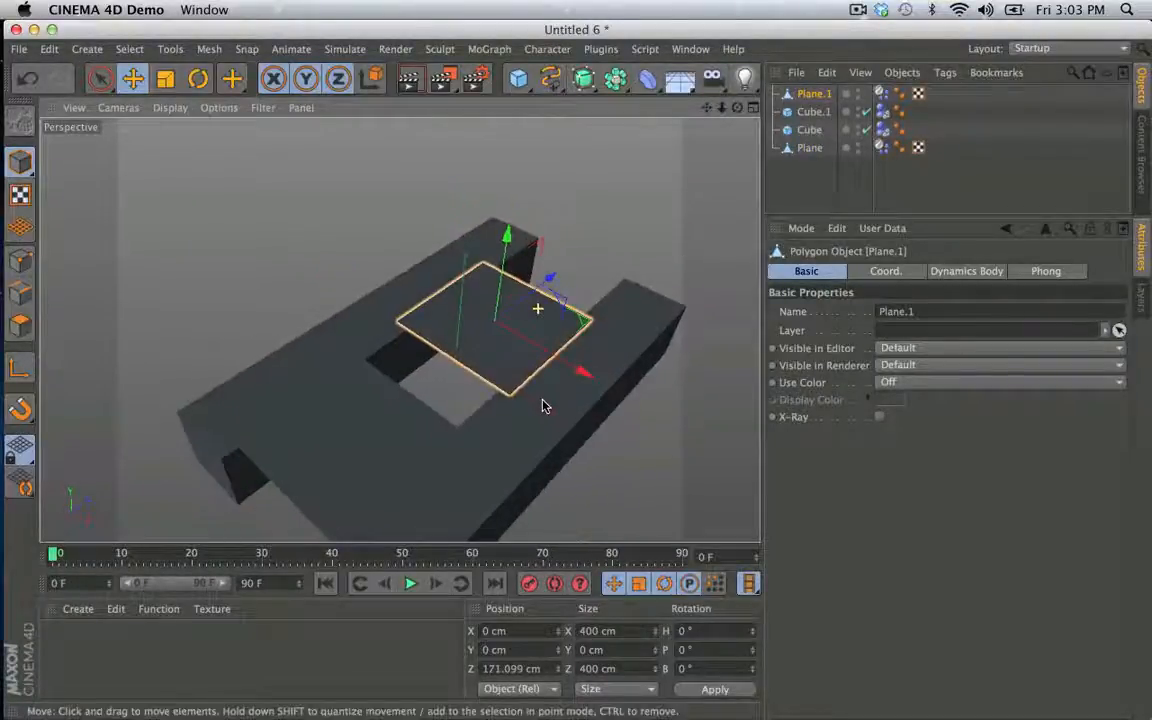
- Switch the perspective view to a shaded display with lines and view the Planes' subdivisions
{"action": "left_click", "coordinate": [165, 107]}
{"action": "left_click", "coordinate": [205, 154]}
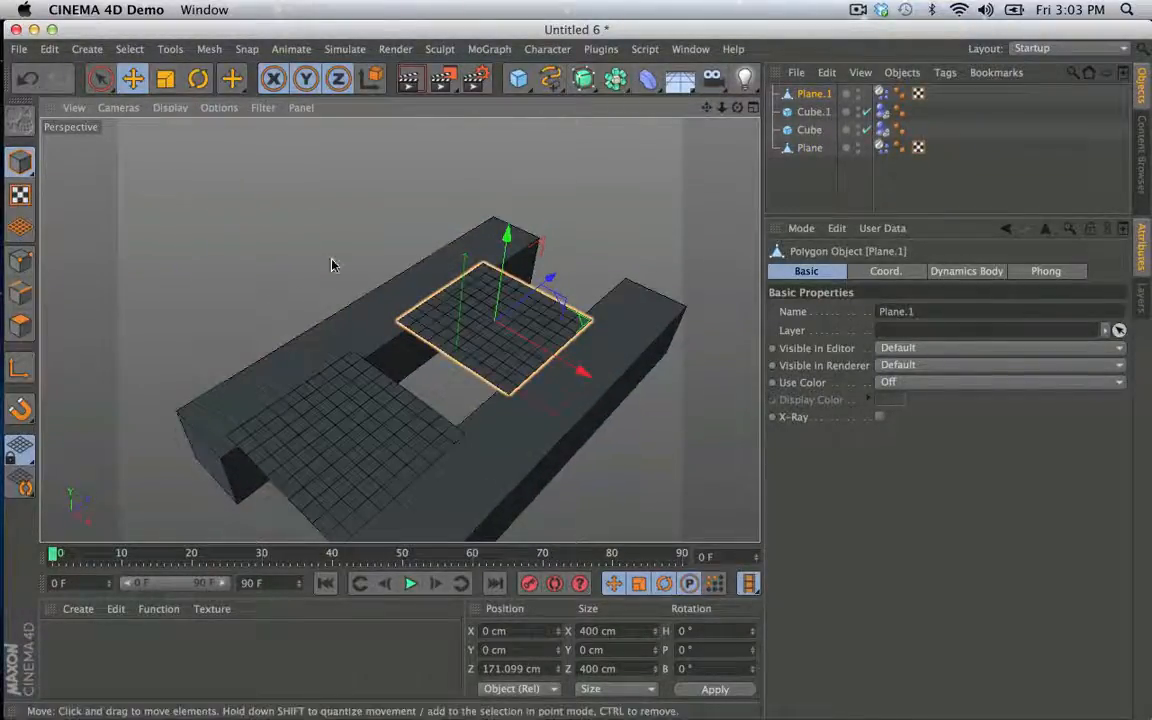
{"action": "mouse_move", "coordinate": [330, 260]}
{"action": "left_mouse_down", "text": "alt"}
{"action": "mouse_move", "coordinate": [338, 176]}
{"action": "mouse_move", "coordinate": [366, 170]}
{"action": "mouse_move", "coordinate": [412, 188]}
{"action": "mouse_move", "coordinate": [475, 268]}
{"action": "left_mouse_up", "text": "alt"}
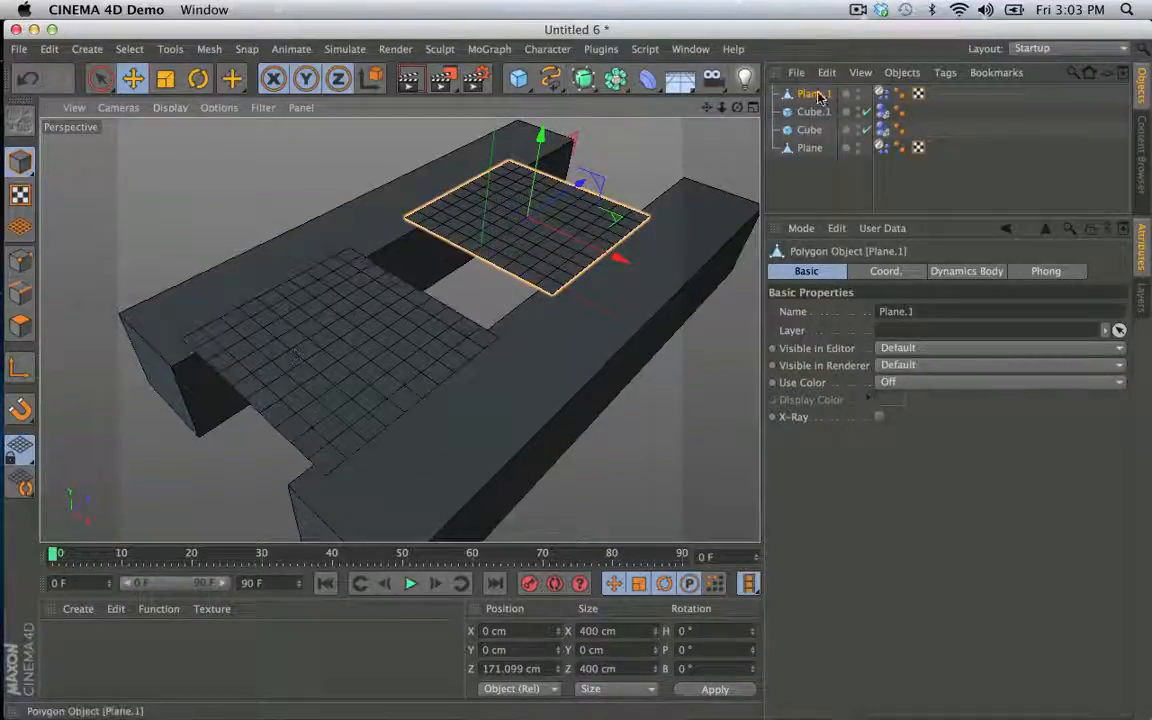
- Lower both Cubes together to about Y -147 cm and play the simulation of the two soft Planes
{"action": "left_click", "coordinate": [814, 131]}
{"action": "left_click", "coordinate": [814, 113], "text": "shift"}
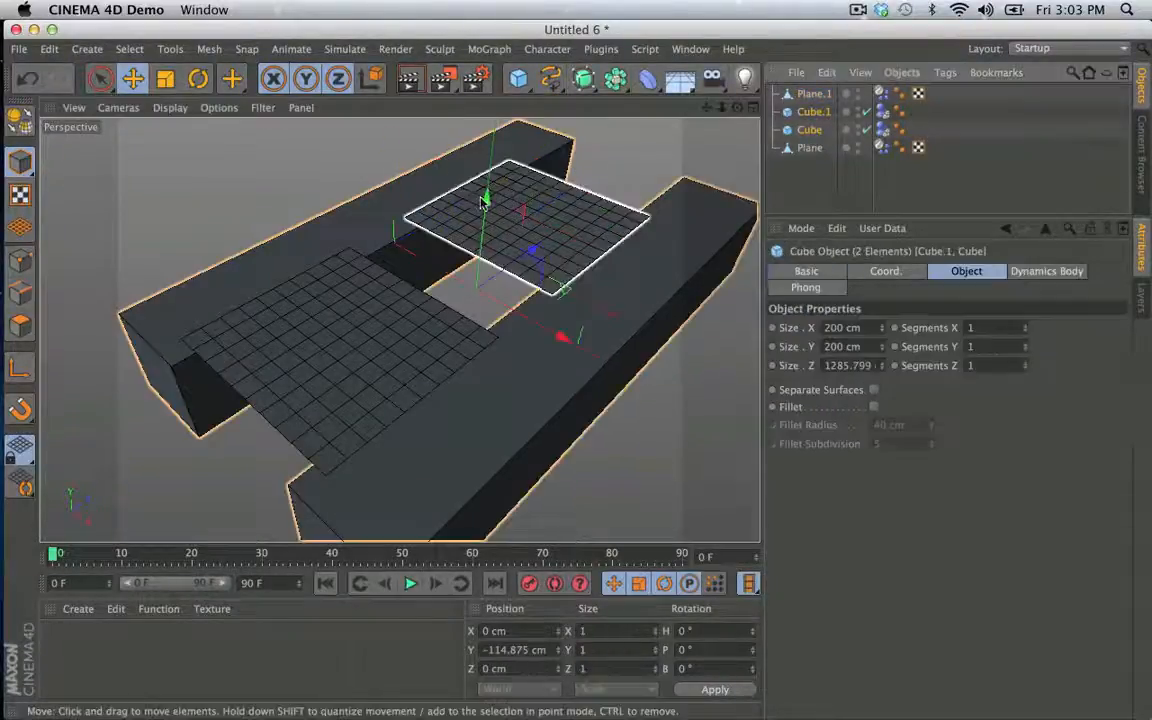
{"action": "left_click_drag", "start_coordinate": [484, 197], "coordinate": [483, 222]}
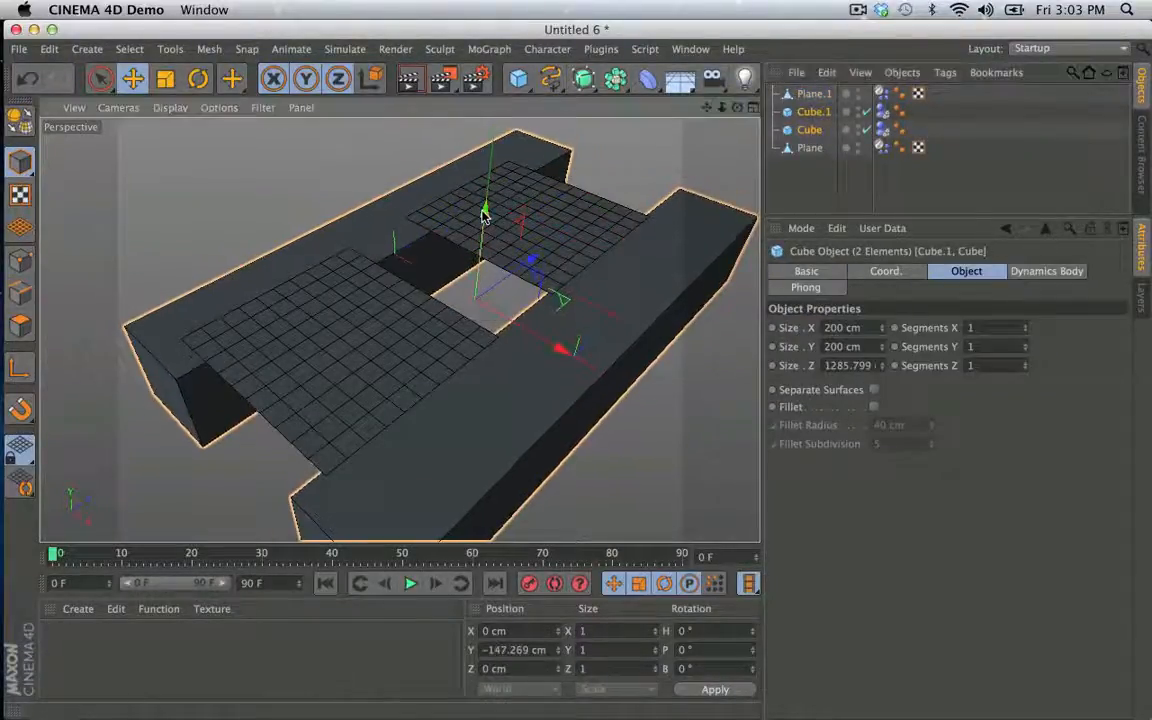
{"action": "left_click", "coordinate": [410, 583]}
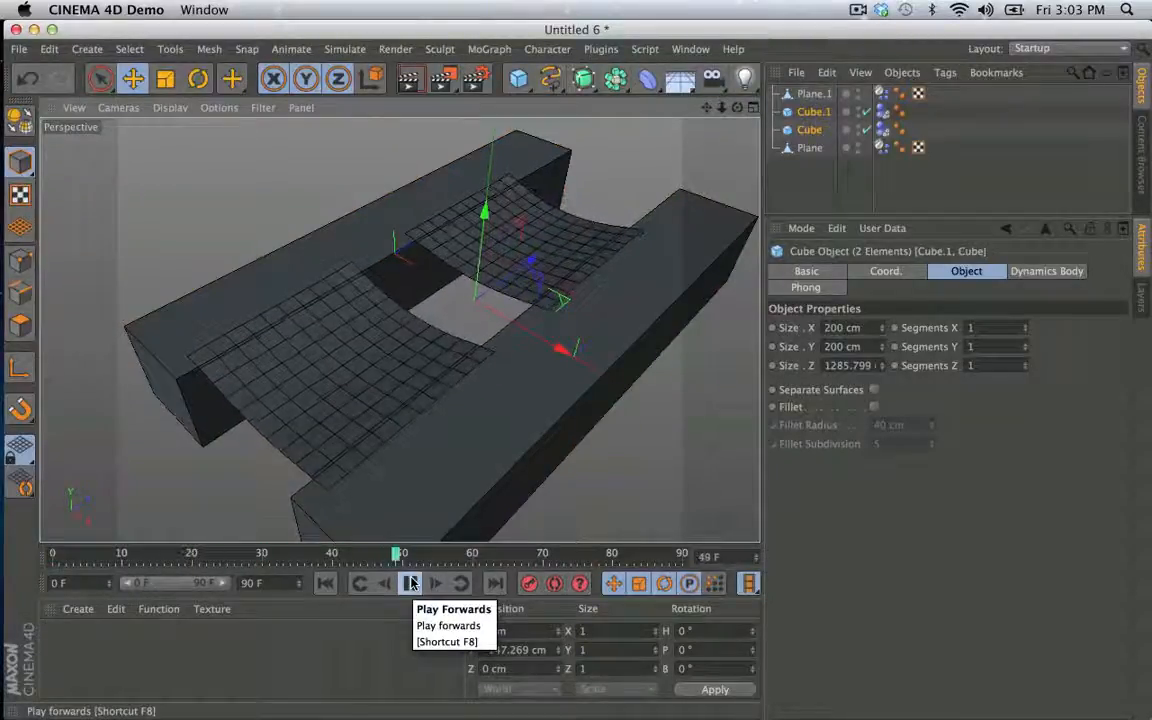
- Test Plane.1's soft-body Structural springs at 1 during a replay, and set them to 100
{"action": "left_click", "coordinate": [881, 94]}
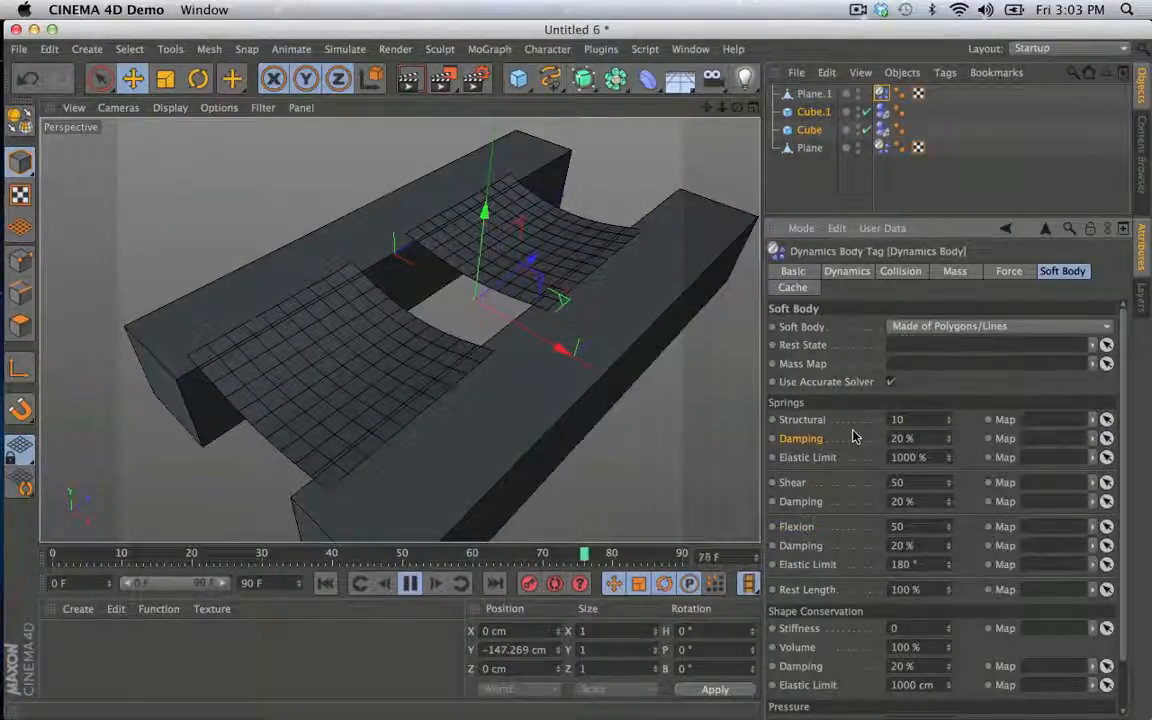
{"action": "double_click", "coordinate": [898, 421]}
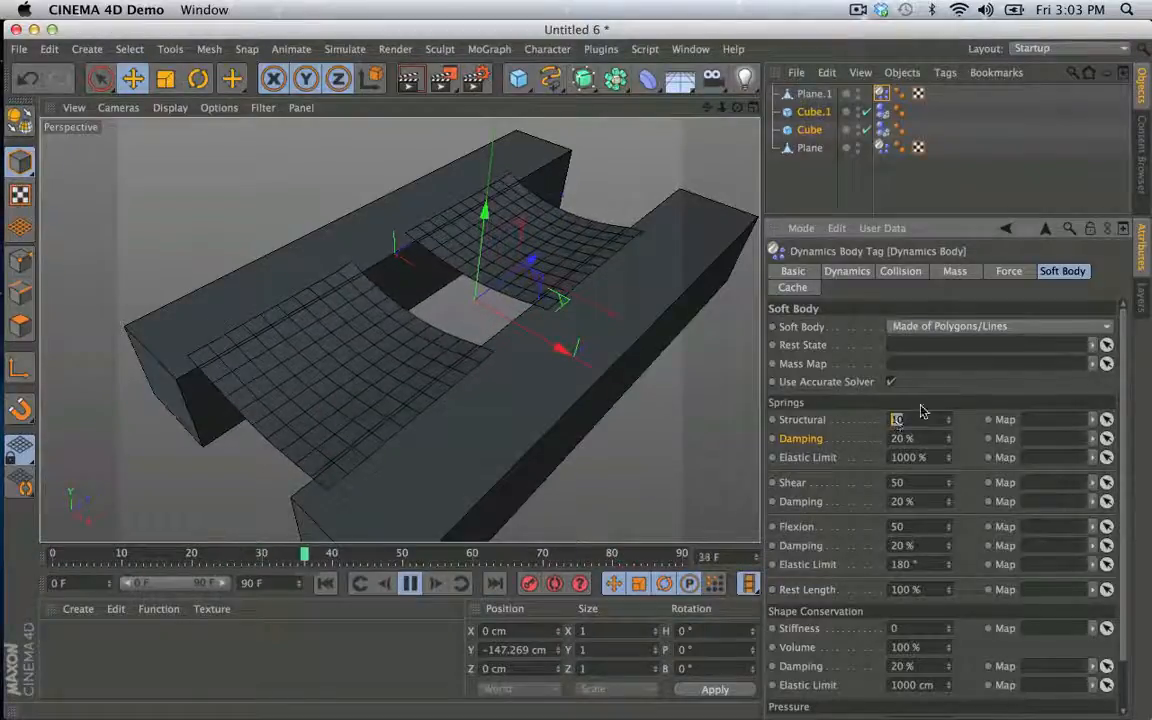
{"action": "left_click", "coordinate": [325, 588]}
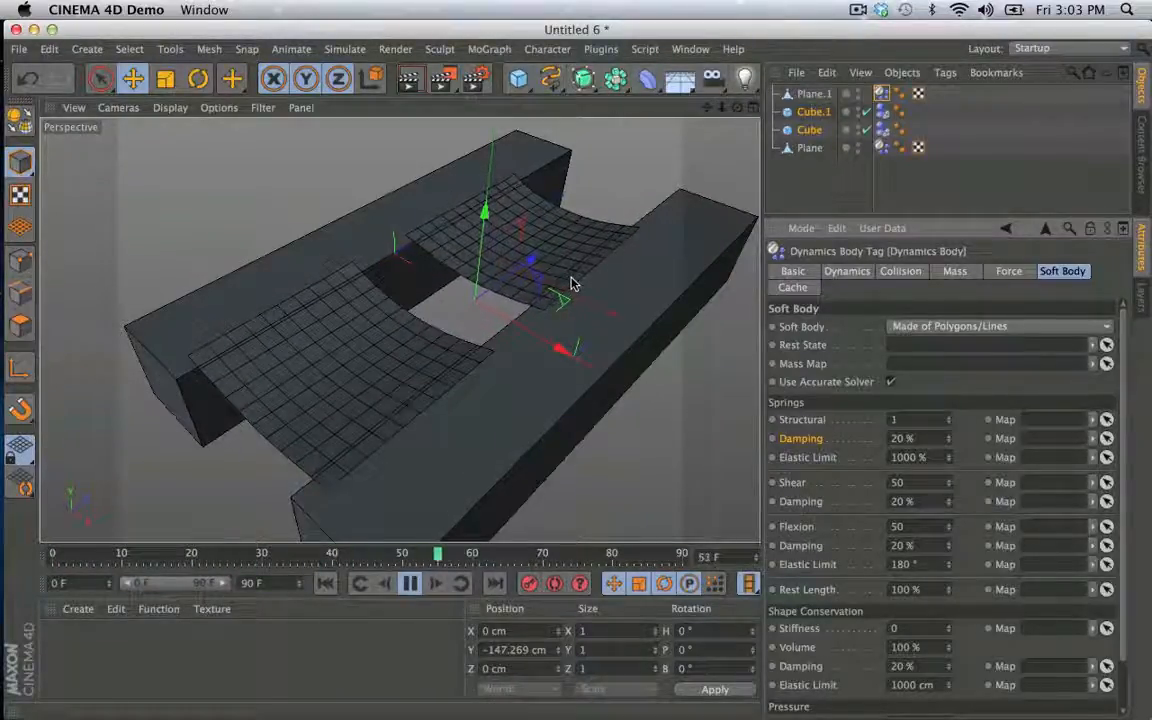
{"action": "type", "text": "00"}
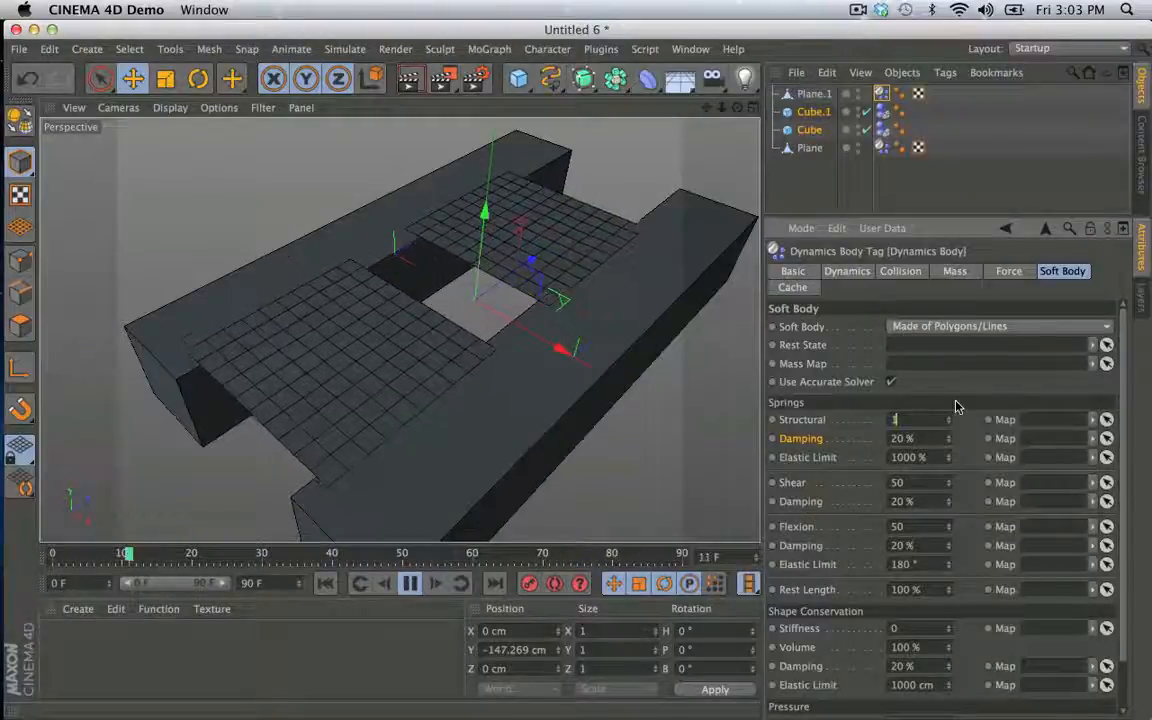
- Test Plane.1's soft-body Shear springs at 5 and 1 during playback, and set them to 100
{"action": "double_click", "coordinate": [925, 482]}
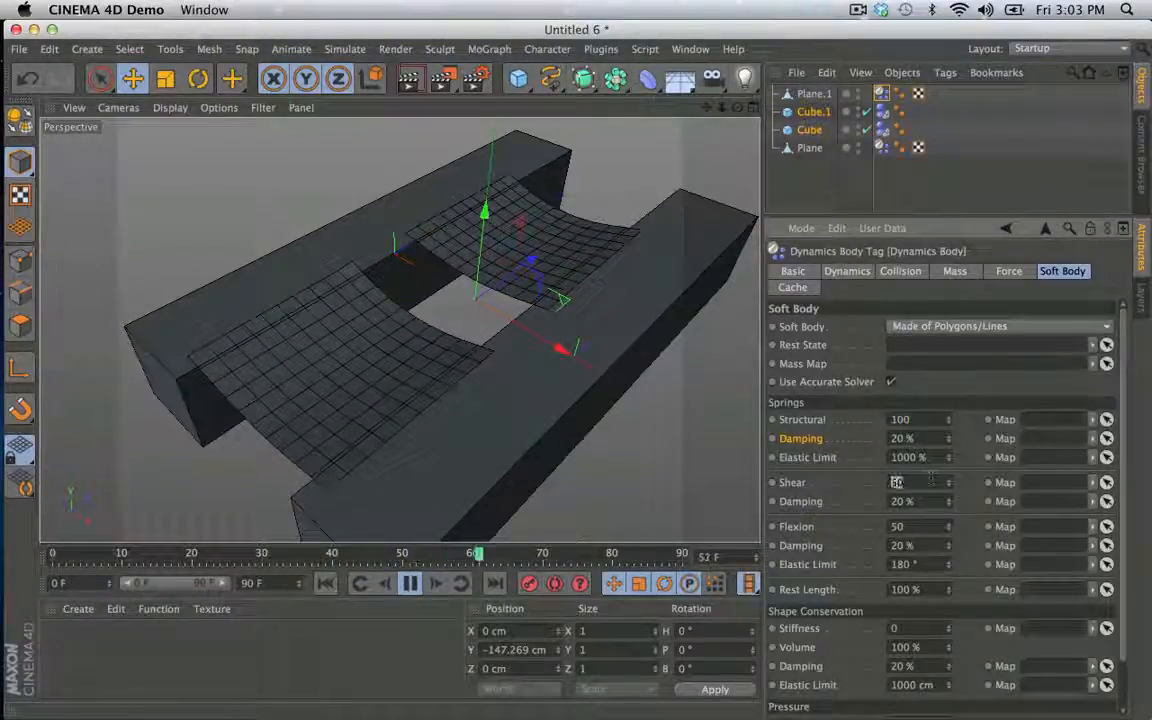
{"action": "type", "text": "5"}
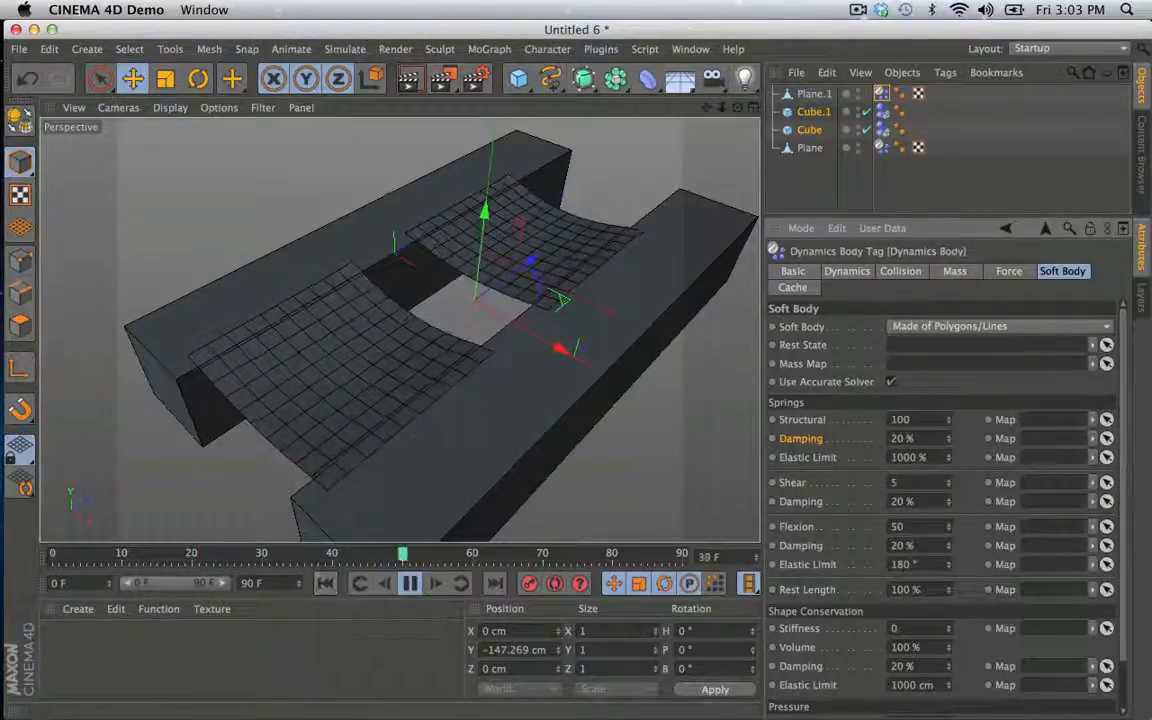
{"action": "double_click", "coordinate": [896, 483]}
{"action": "type", "text": "1"}
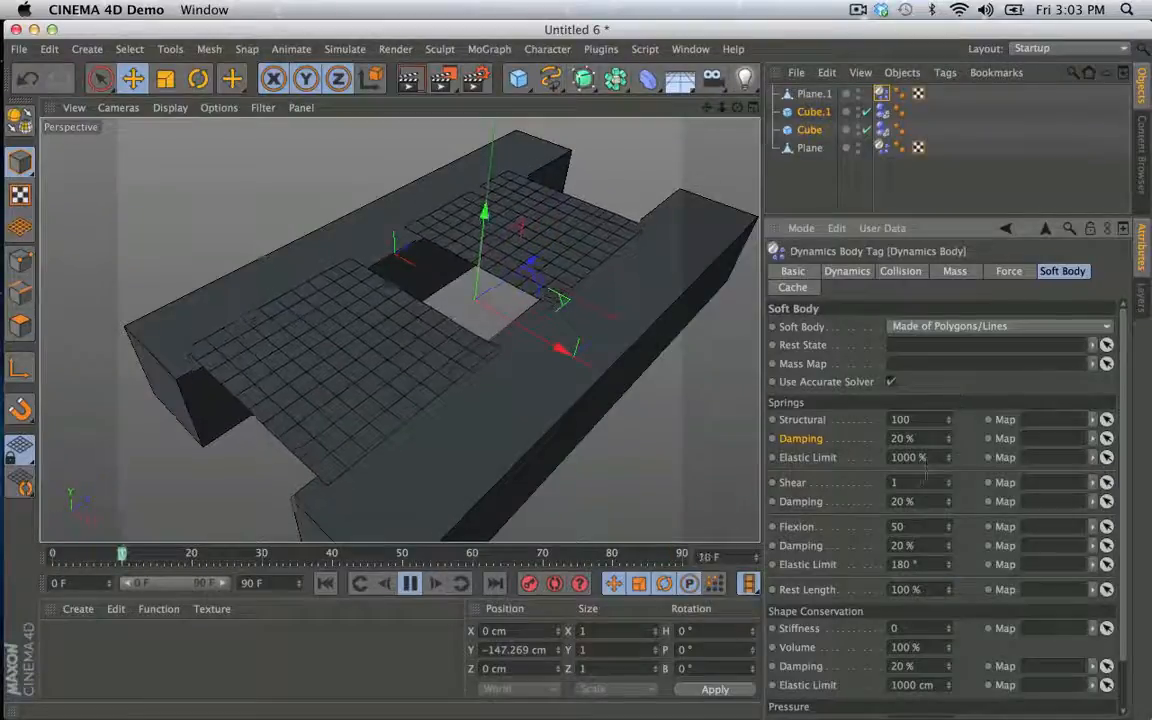
{"action": "left_click", "coordinate": [813, 93]}
{"action": "left_click", "coordinate": [881, 93]}
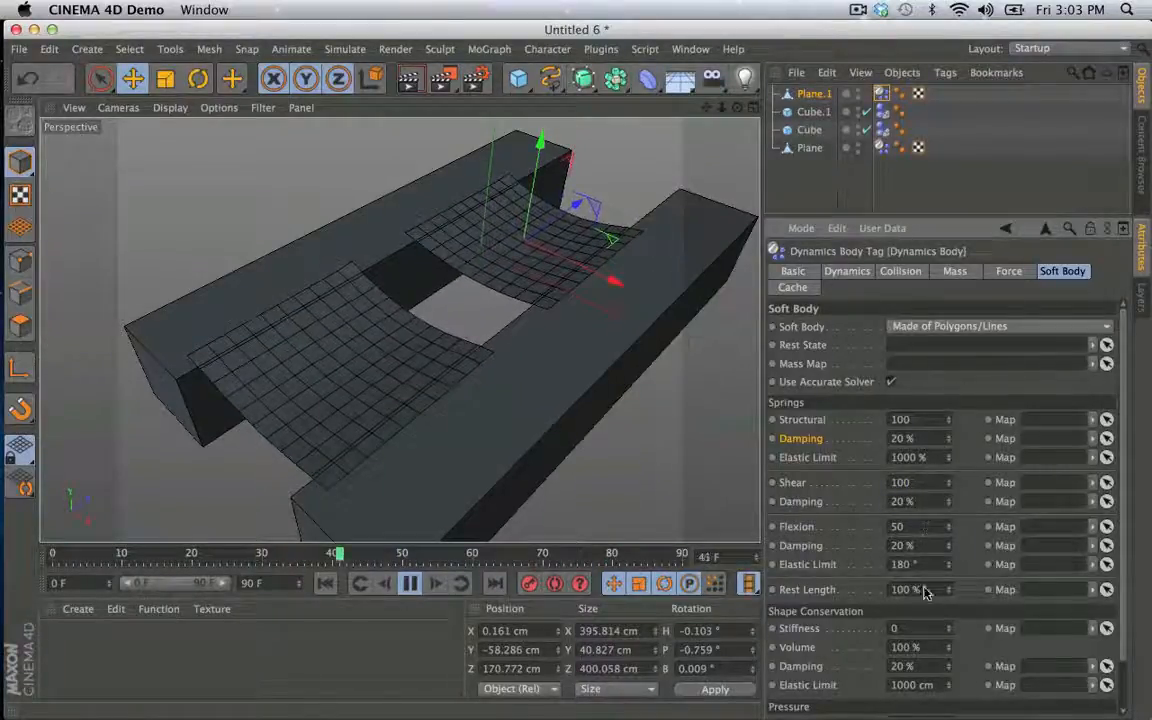
- Try a Shape Conservation Stiffness of 11 on Plane.1 and undo the change
{"action": "double_click", "coordinate": [930, 624]}
{"action": "type", "text": "11"}
{"action": "key", "text": "Return"}
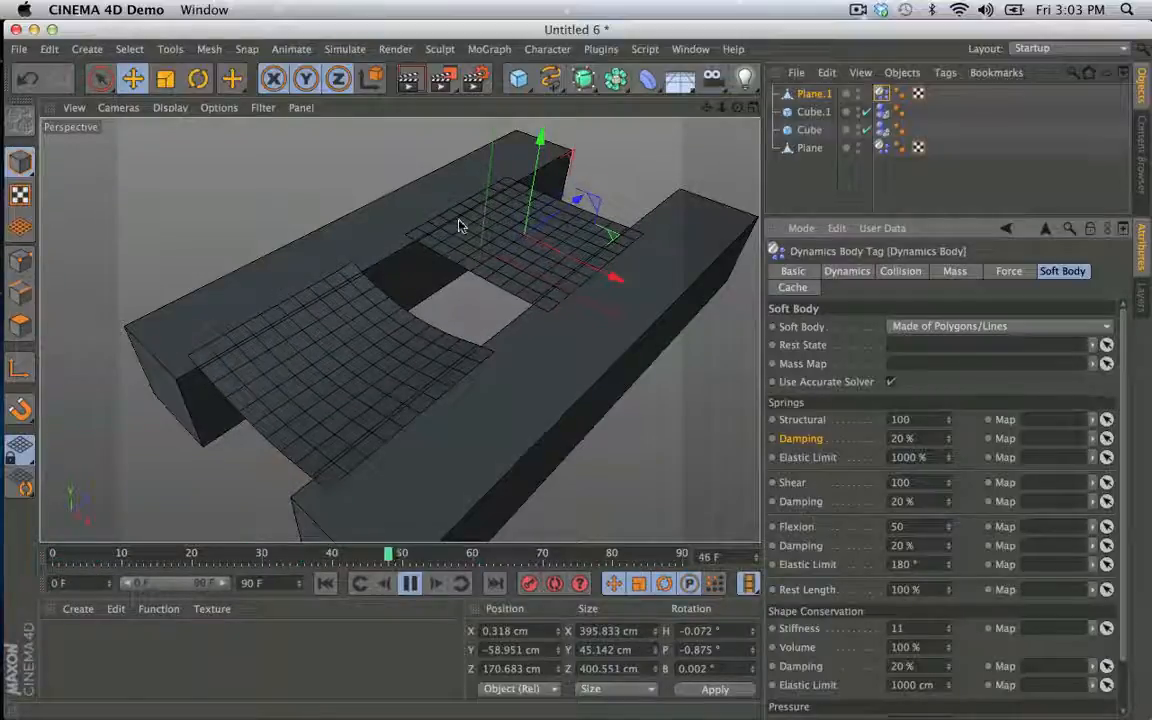
{"action": "key", "text": "super+z"}
- Test Plane.1's soft-body Flexion springs at 5 and at 1 while the simulation plays
{"action": "double_click", "coordinate": [927, 526]}
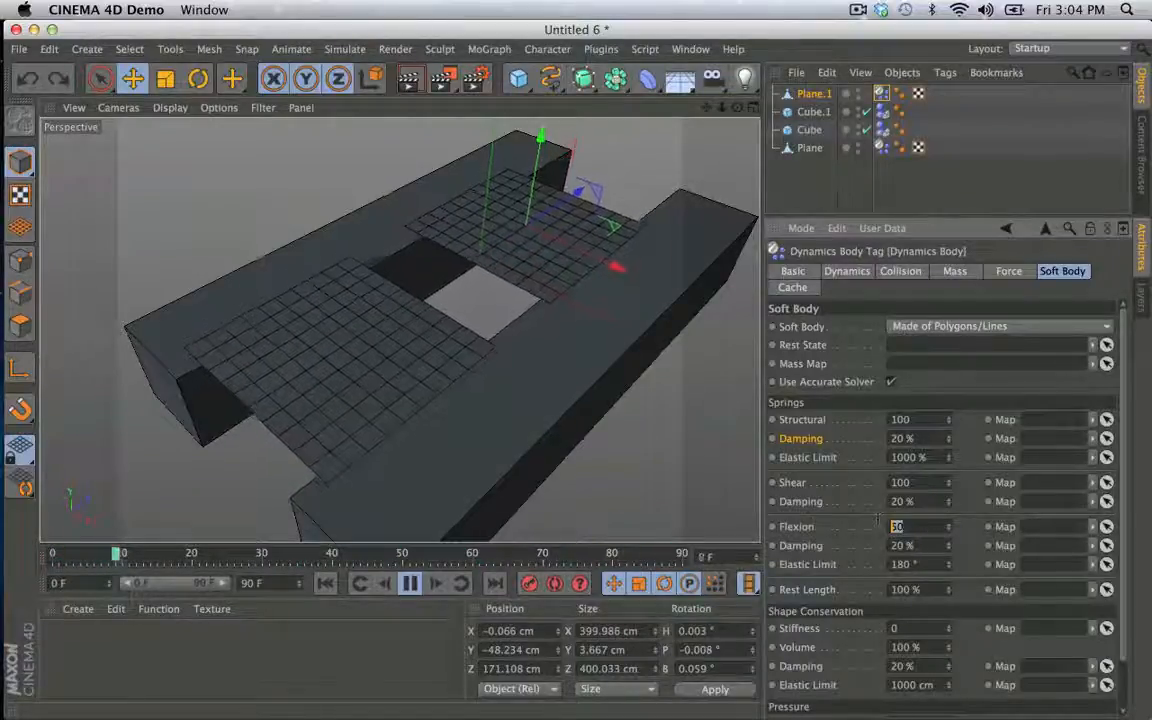
{"action": "type", "text": "5"}
{"action": "key", "text": "Return"}
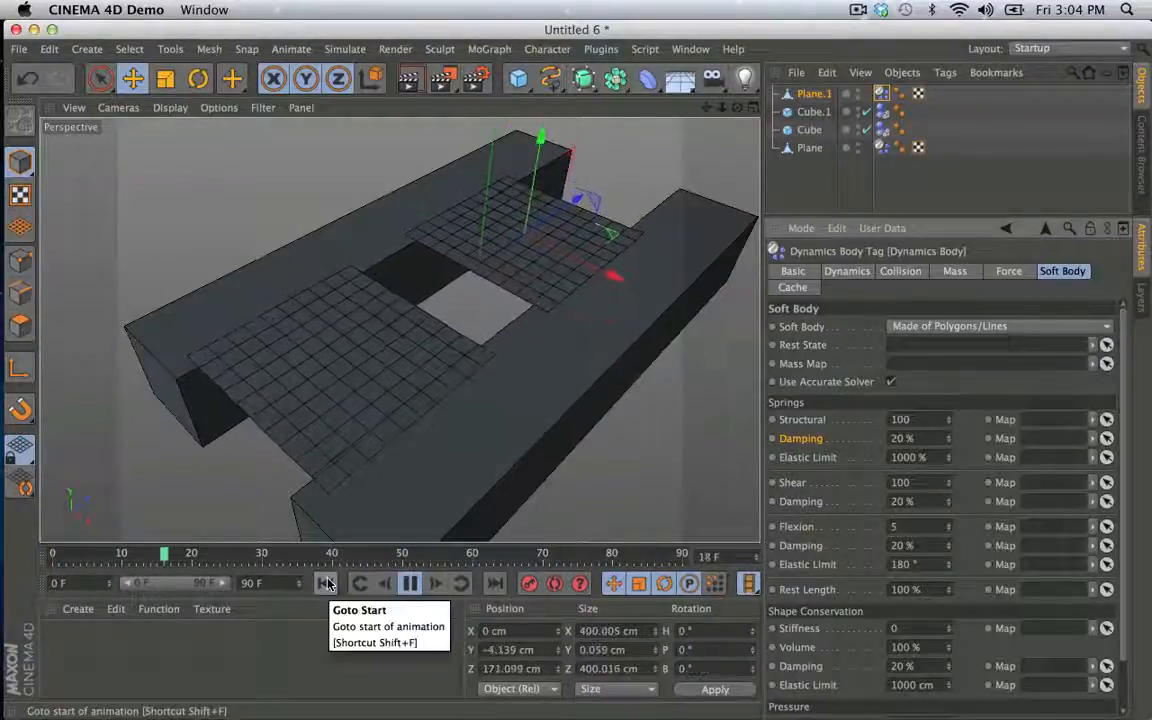
{"action": "double_click", "coordinate": [897, 527]}
{"action": "type", "text": "1"}
{"action": "key", "text": "Return"}
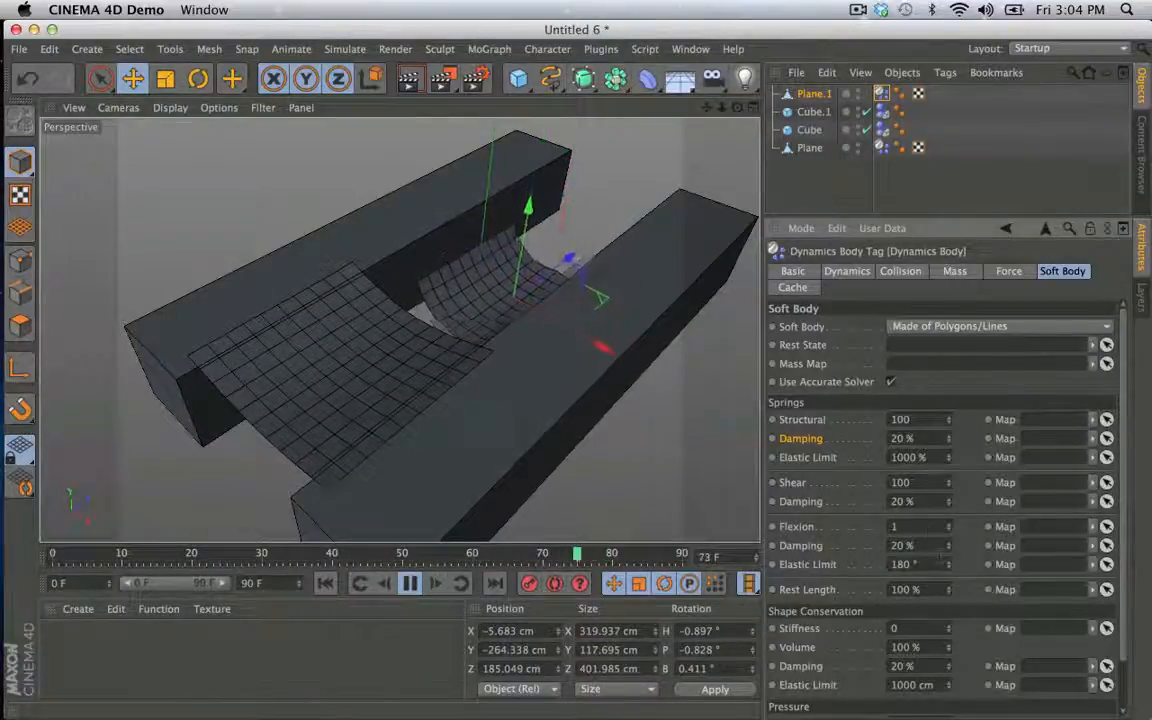
- Try a Flexion value of 500 on Plane.1 and undo the Flexion changes
{"action": "double_click", "coordinate": [915, 527]}
{"action": "type", "text": "500"}
{"action": "key", "text": "Return"}
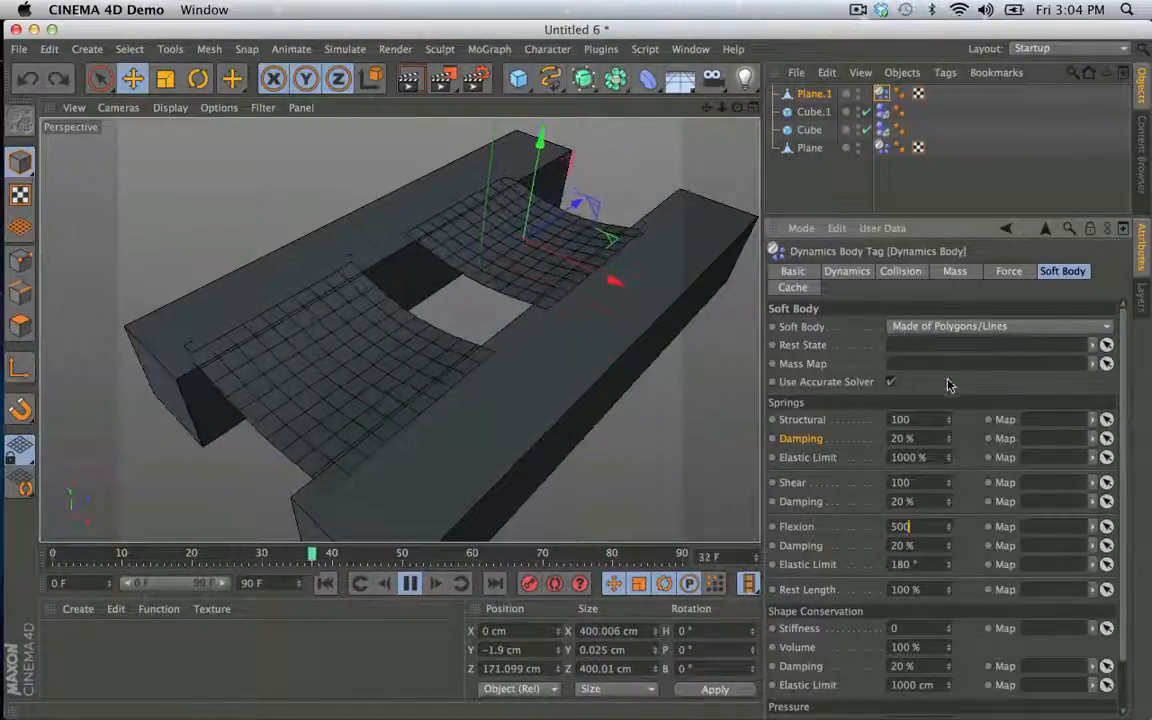
{"action": "key", "text": "super+z"}
{"action": "key", "text": "super+z"}
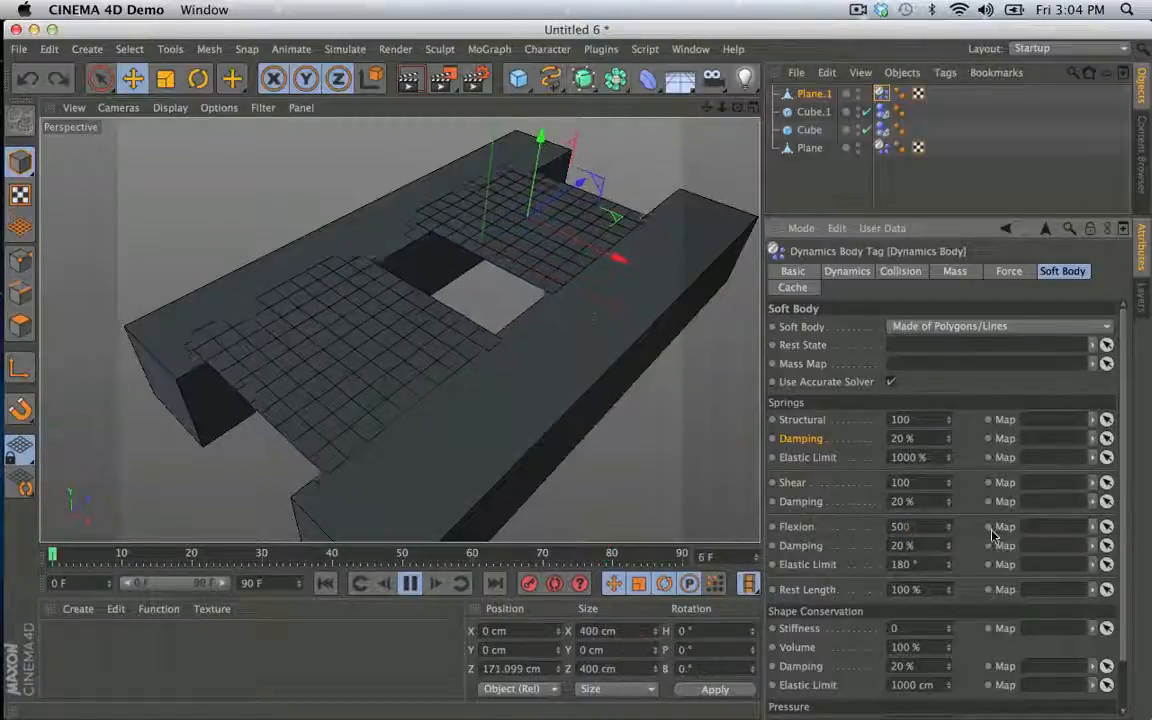
- Rewind the simulation to the first frame and activate Live Selection in point mode for Plane.1
{"action": "left_click", "coordinate": [410, 583]}
{"action": "left_click", "coordinate": [325, 583]}
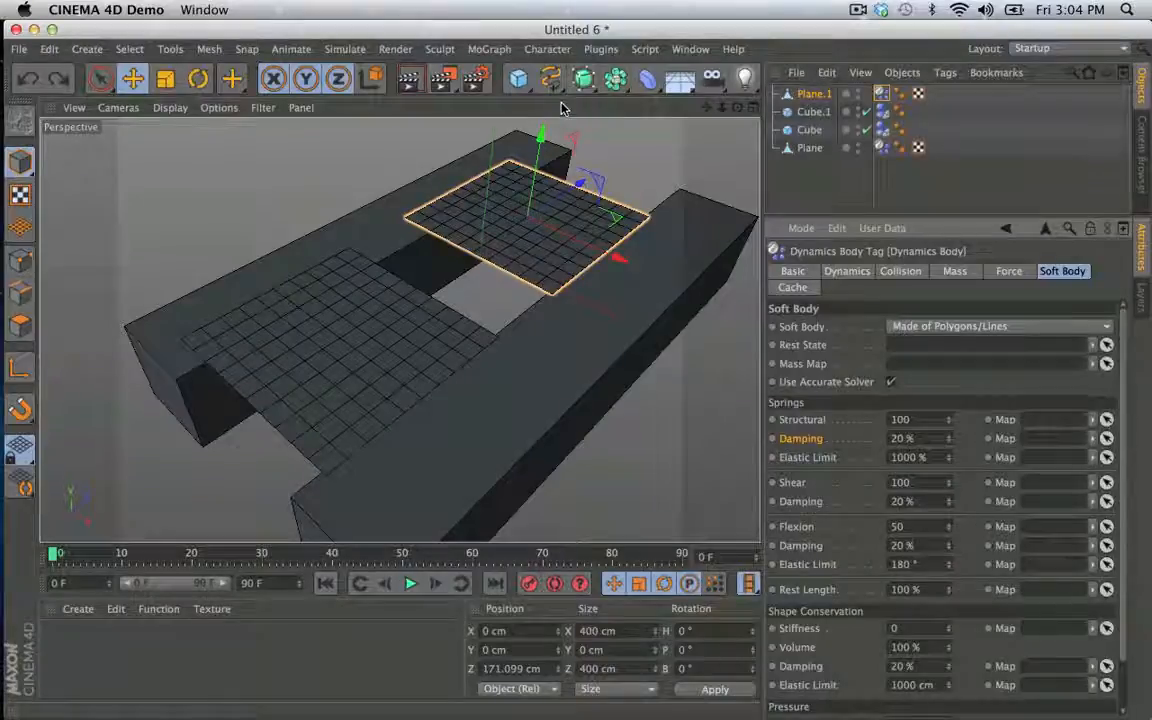
{"action": "left_click", "coordinate": [20, 260]}
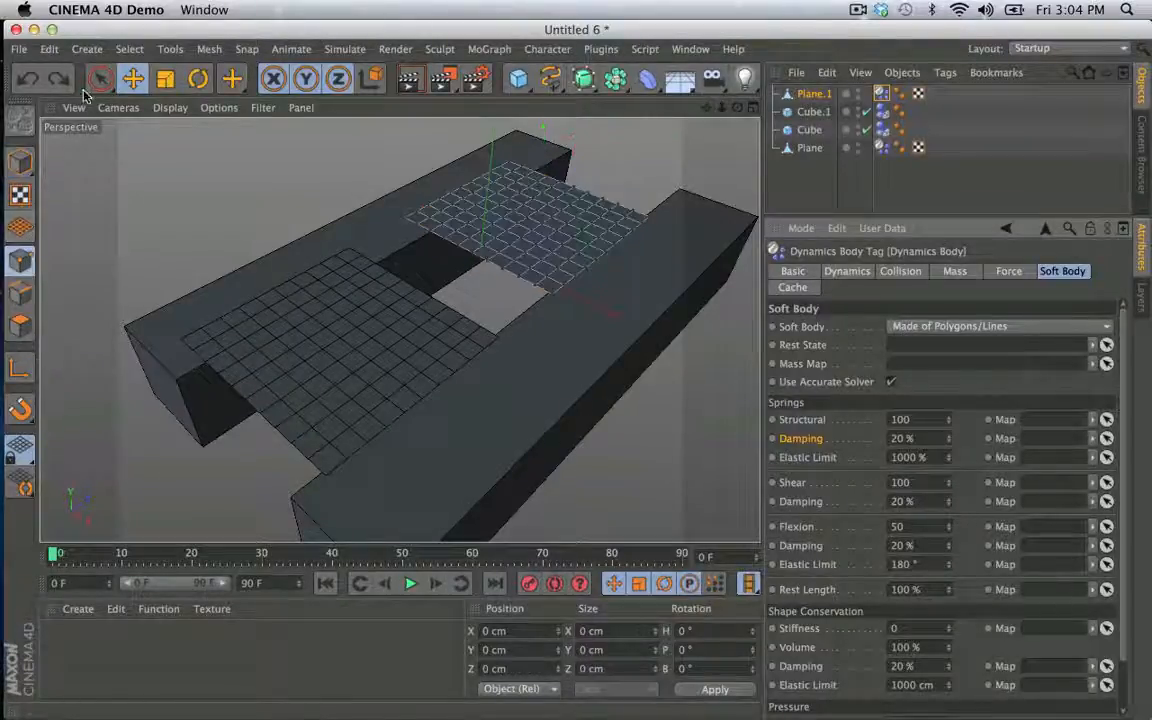
{"action": "left_click", "coordinate": [92, 84]}
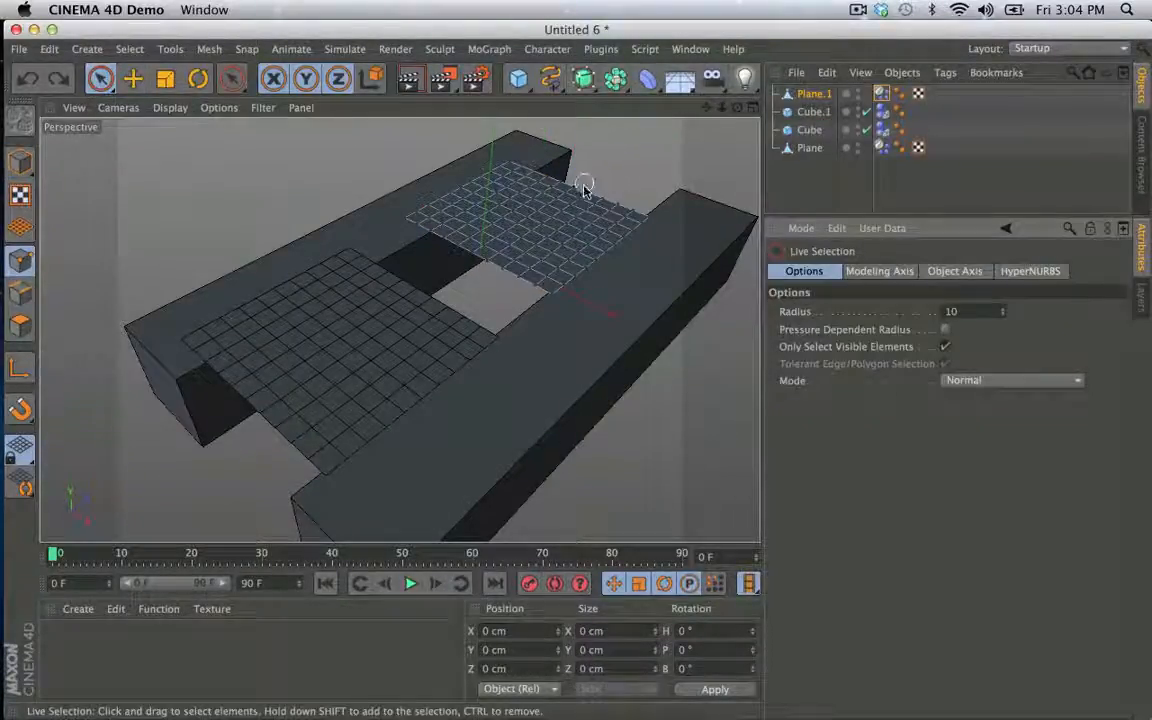
{"action": "scroll", "coordinate": [583, 195], "scroll_direction": "up", "scroll_amount": 2}
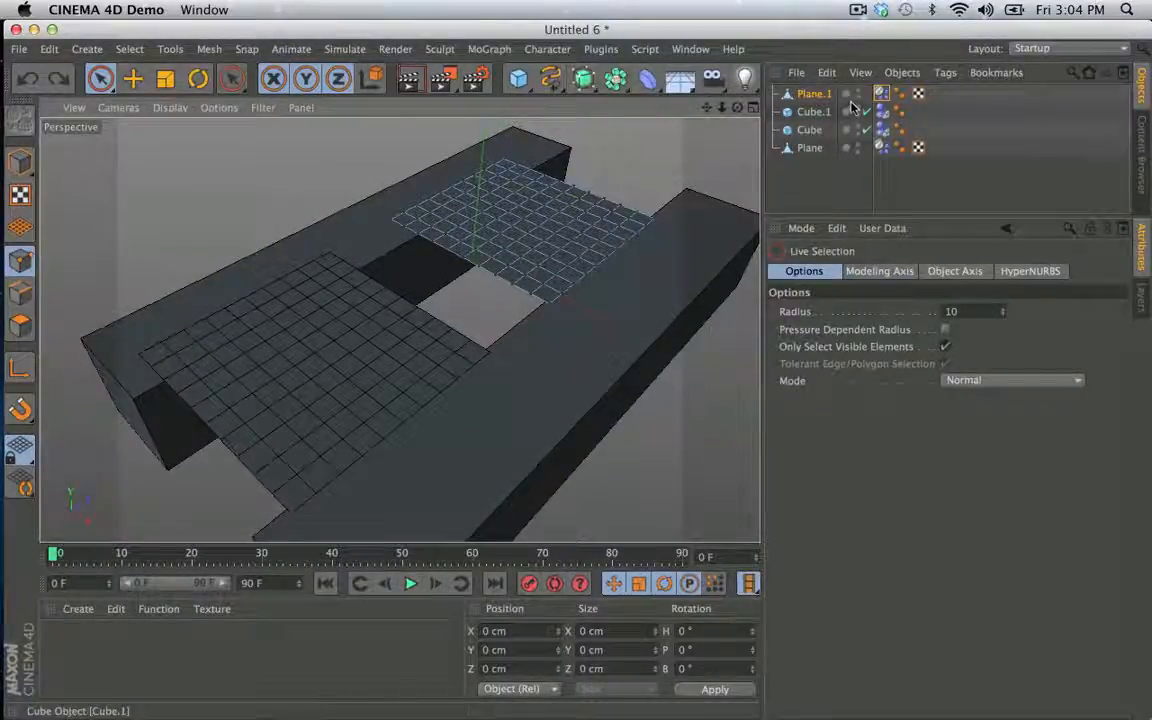
- Select the centre row of points across Plane.1 and grow the selection by one row on each side
{"action": "left_click", "coordinate": [881, 93]}
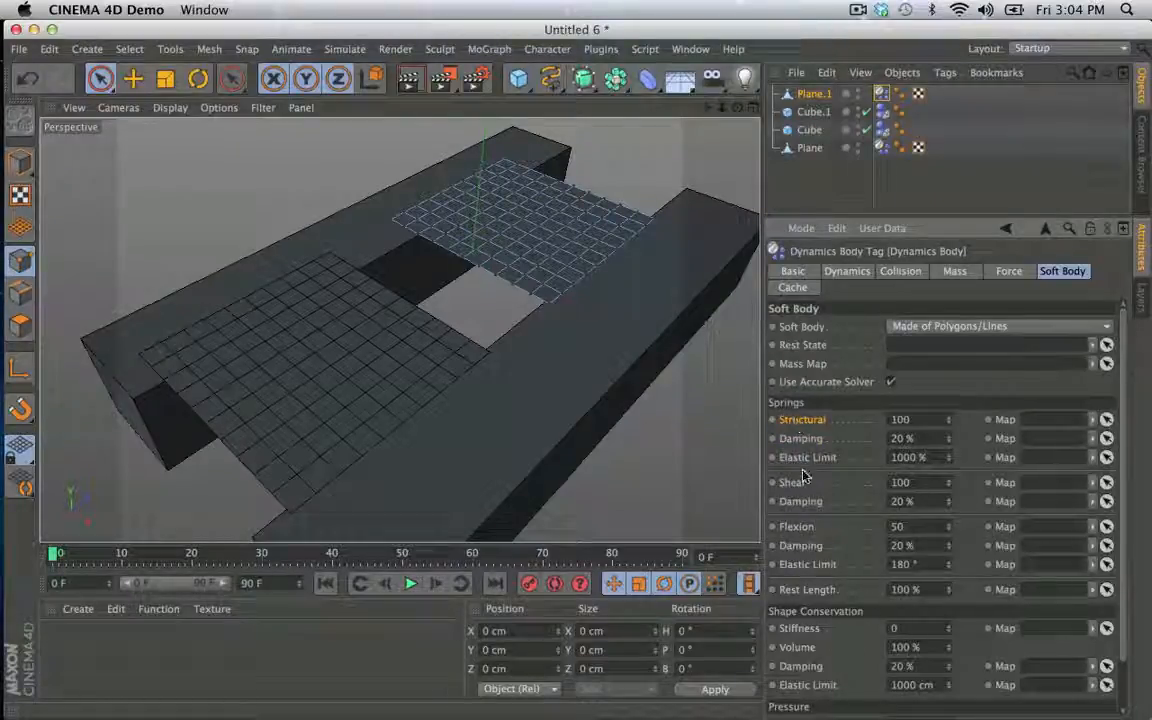
{"action": "left_click", "coordinate": [810, 565]}
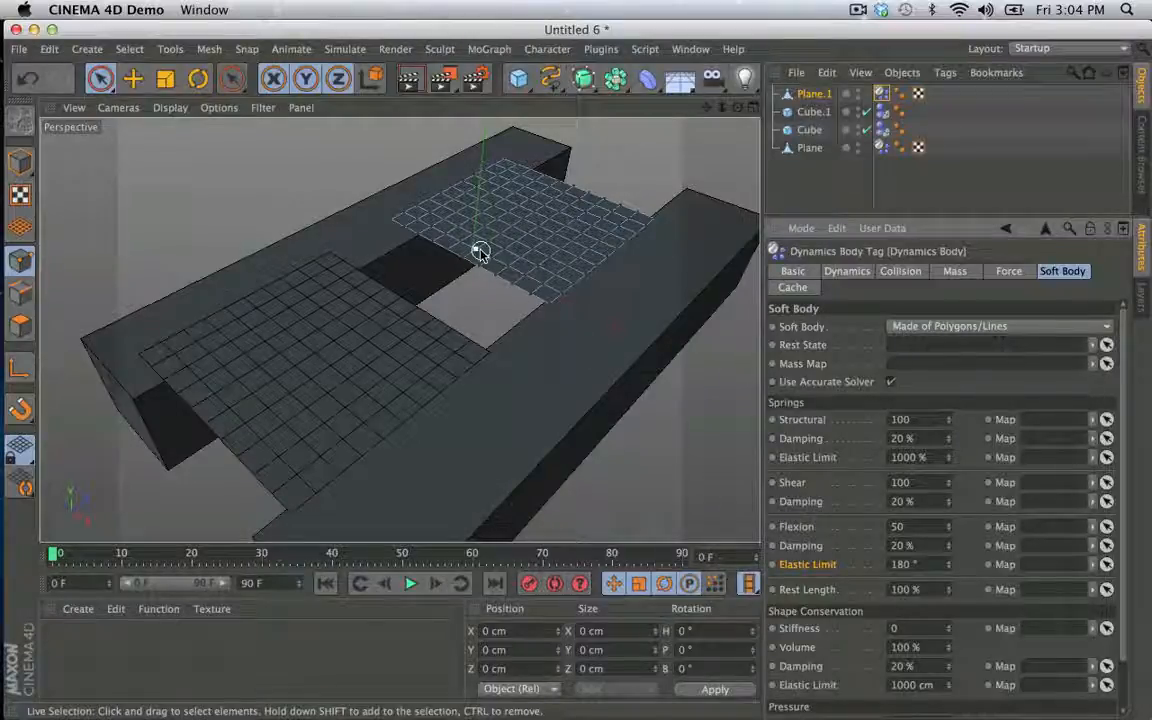
{"action": "left_click", "coordinate": [585, 175]}
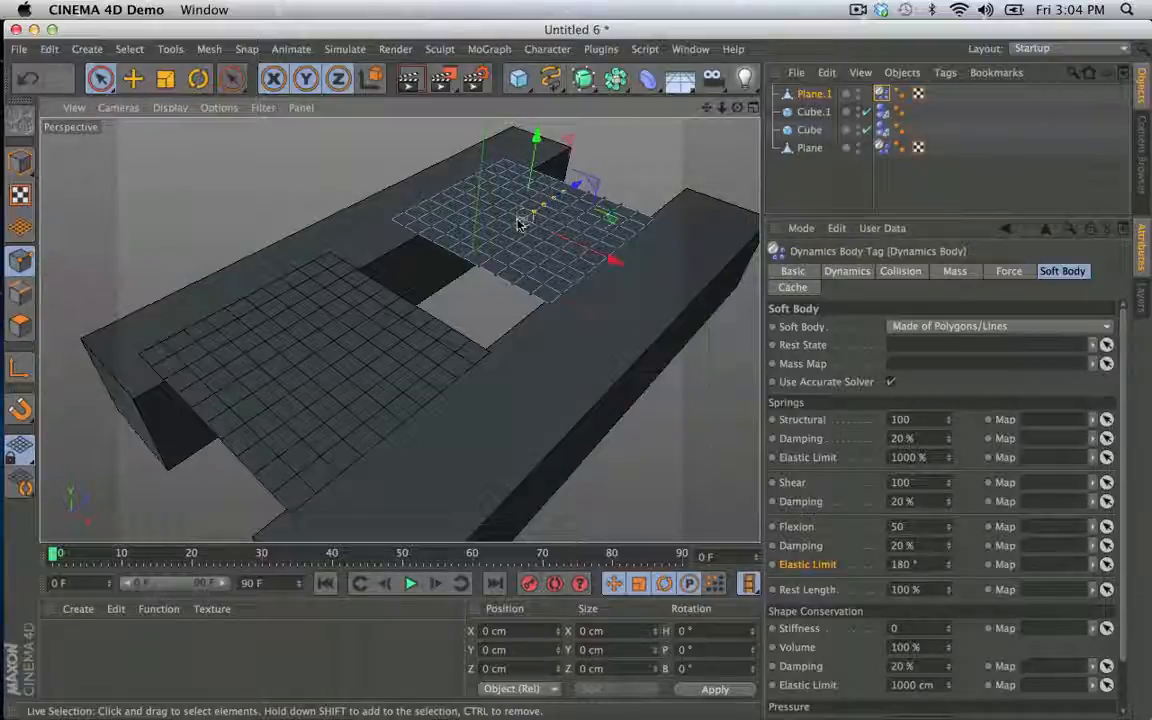
{"action": "left_click_drag", "start_coordinate": [519, 222], "coordinate": [460, 258]}
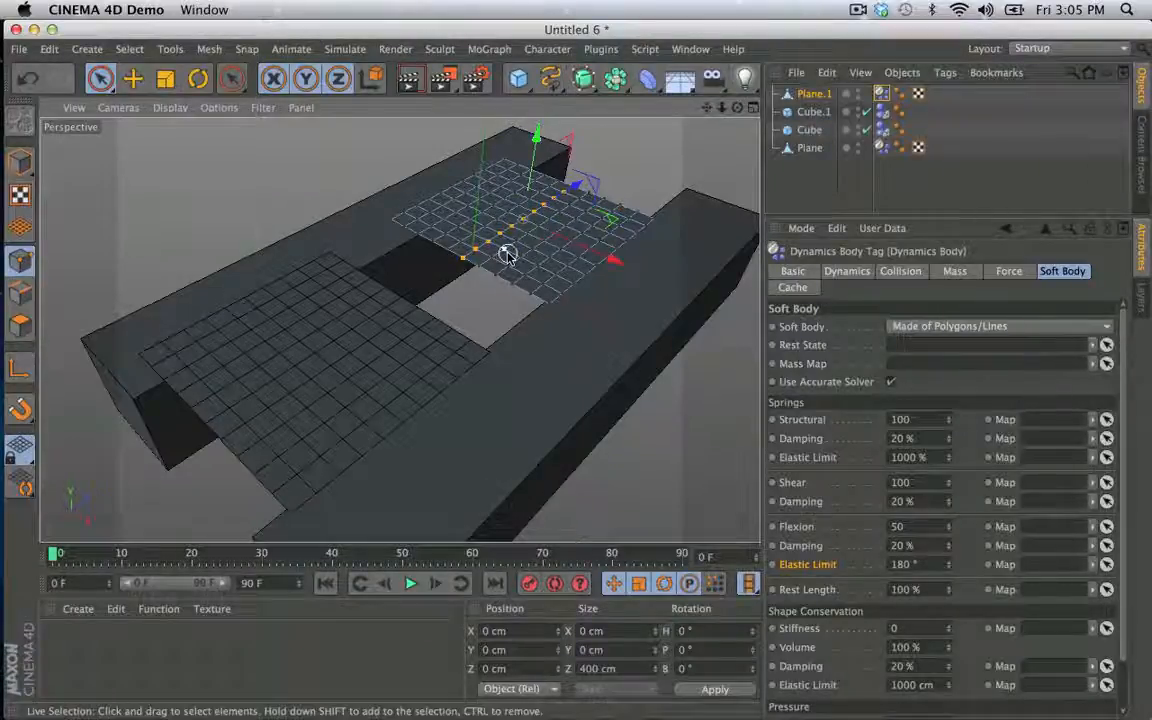
{"action": "key", "text": "u"}
{"action": "key", "text": "y"}
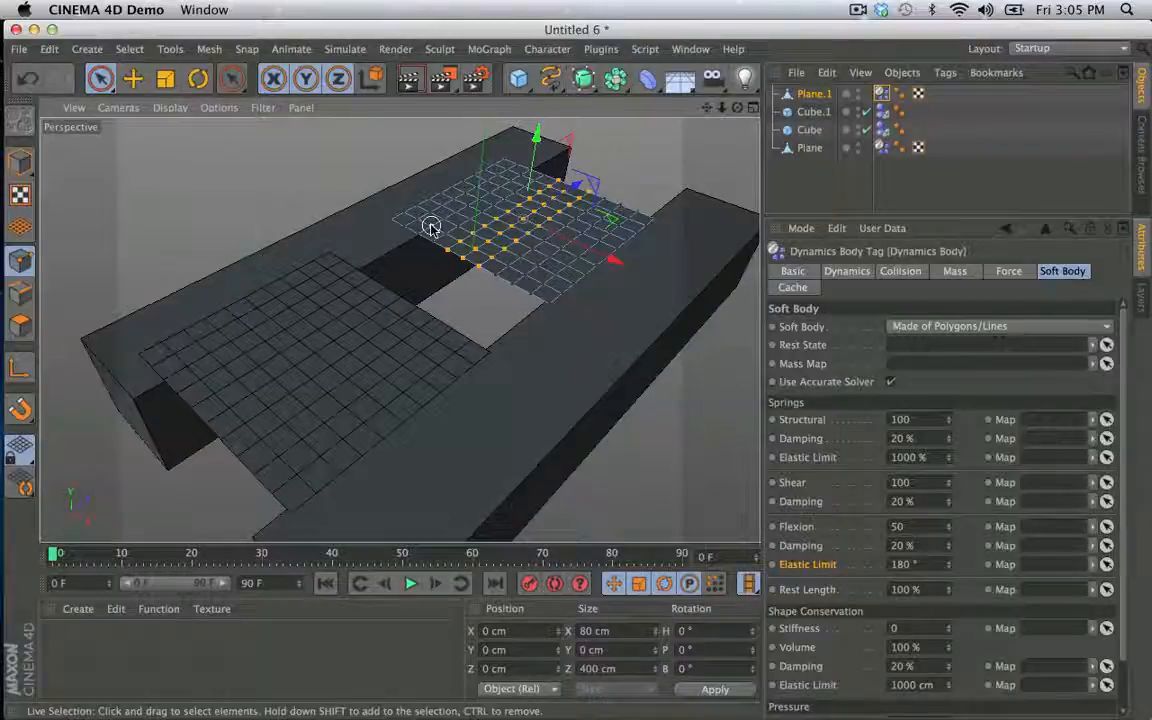
- Invert the point selection on Plane.1 and set the vertex weight of the selected outer points to 100%
{"action": "key", "text": "super+a"}
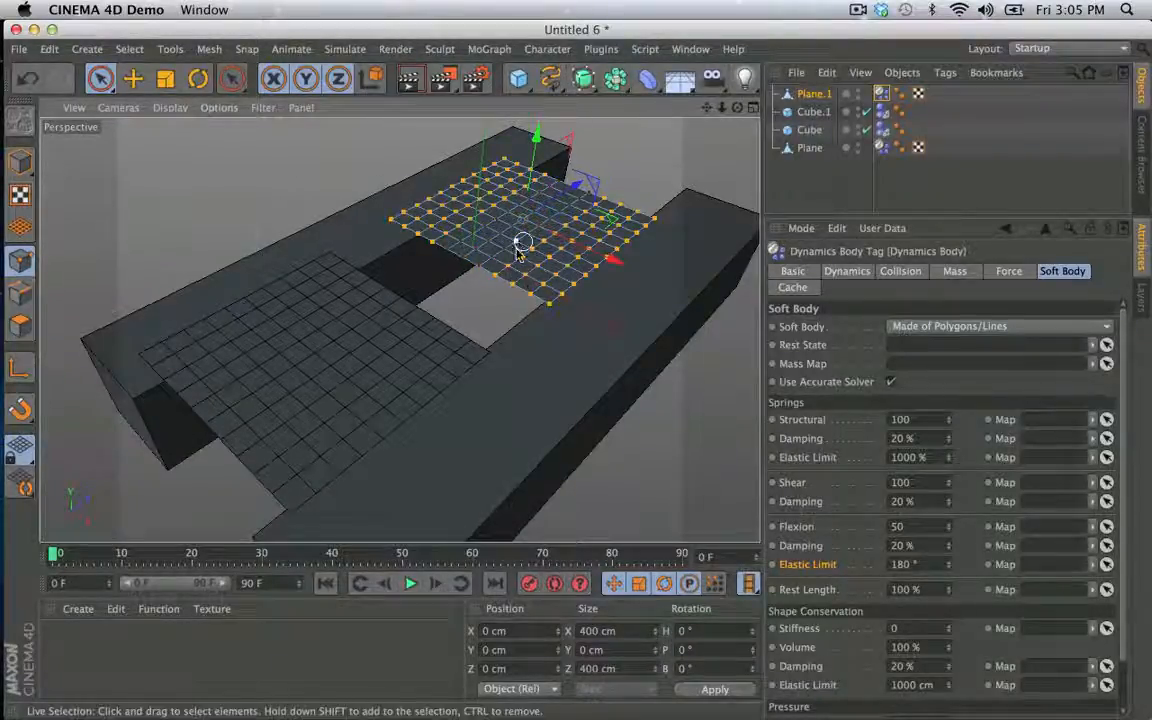
{"action": "left_click", "coordinate": [130, 49]}
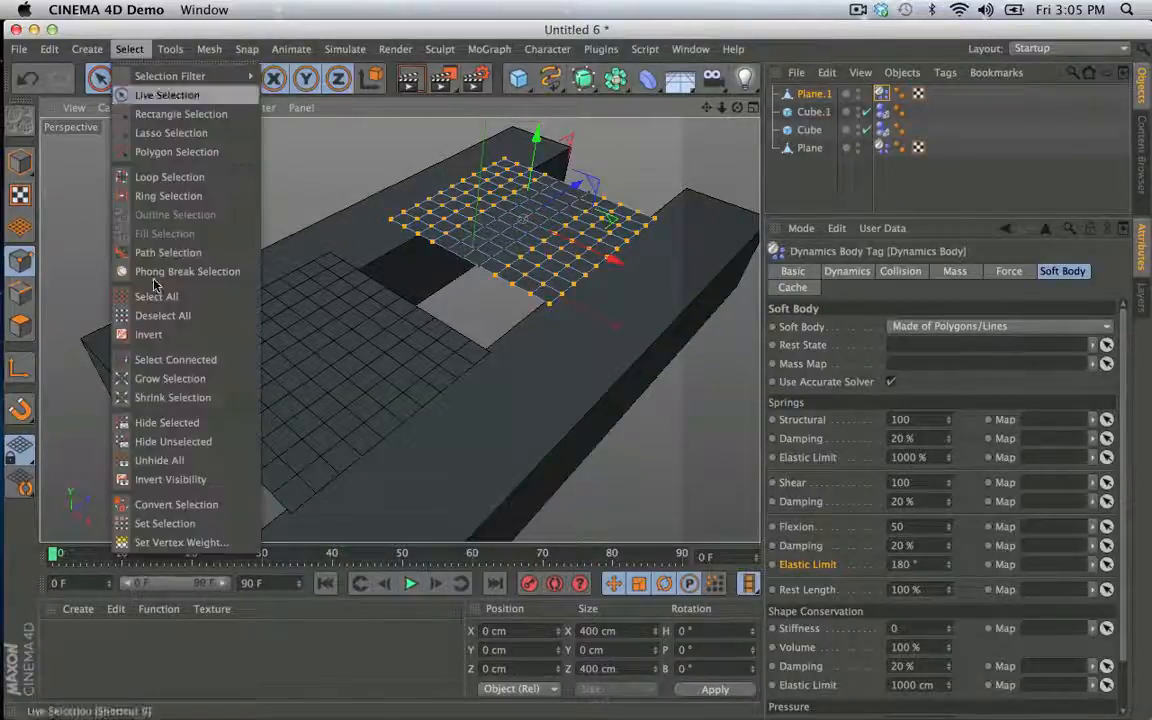
{"action": "left_click", "coordinate": [160, 612]}
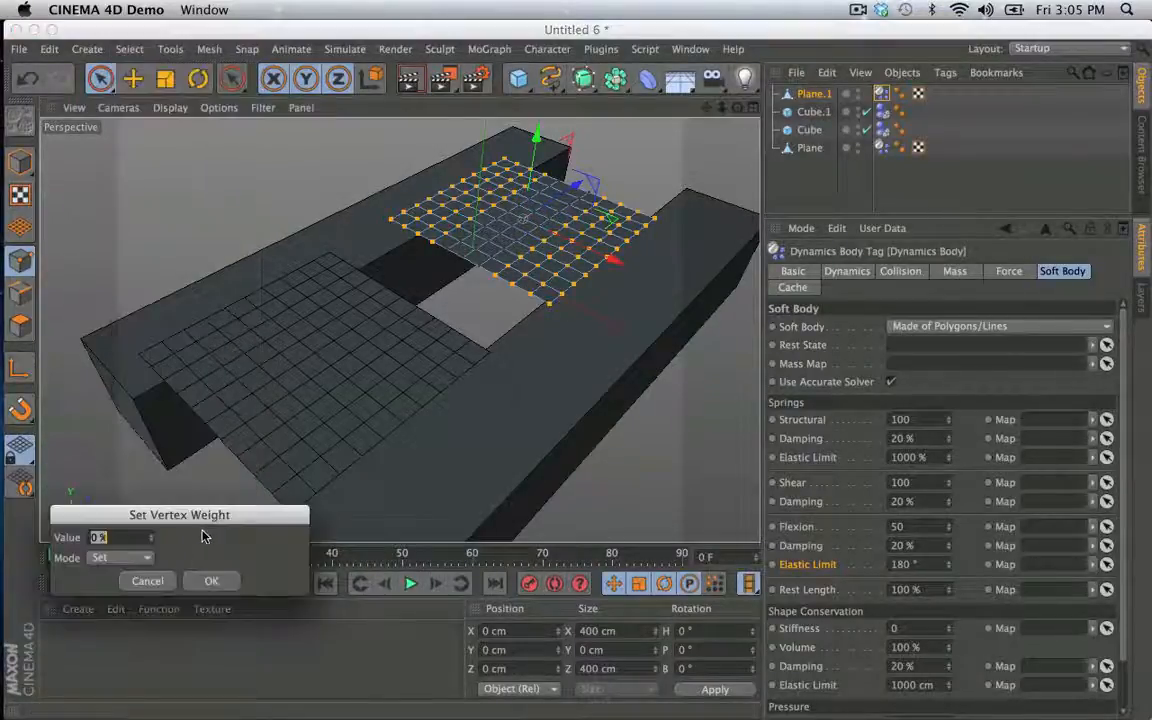
{"action": "type", "text": "100"}
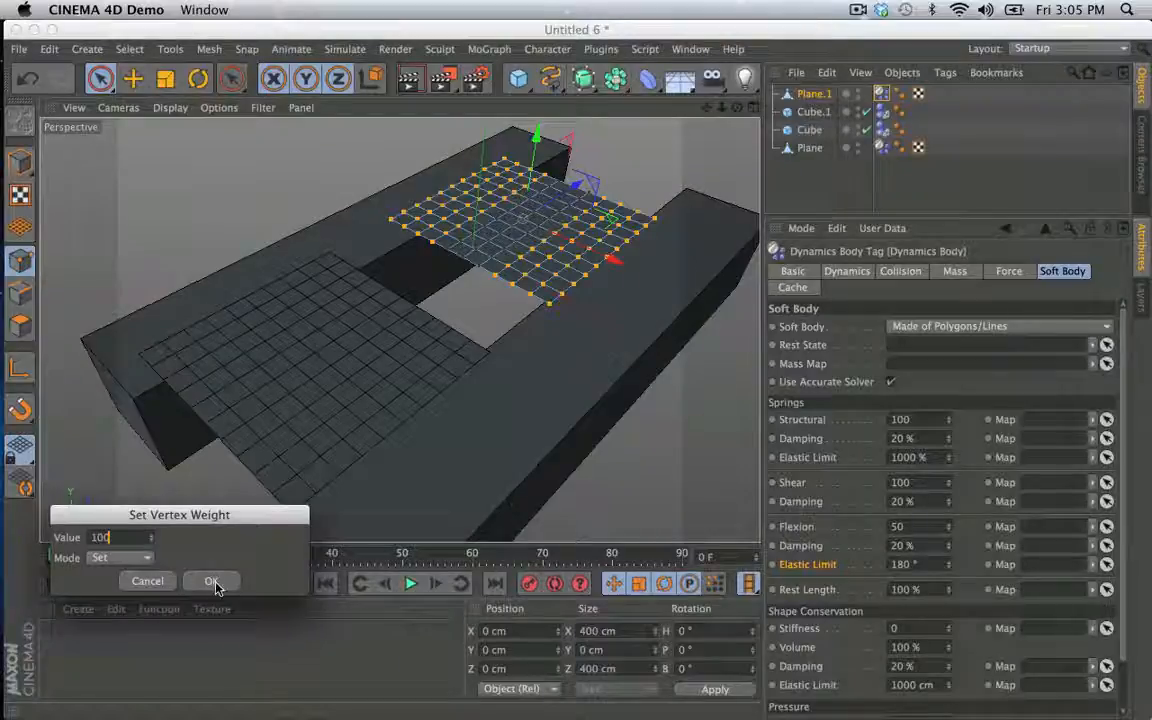
{"action": "left_click", "coordinate": [211, 581]}
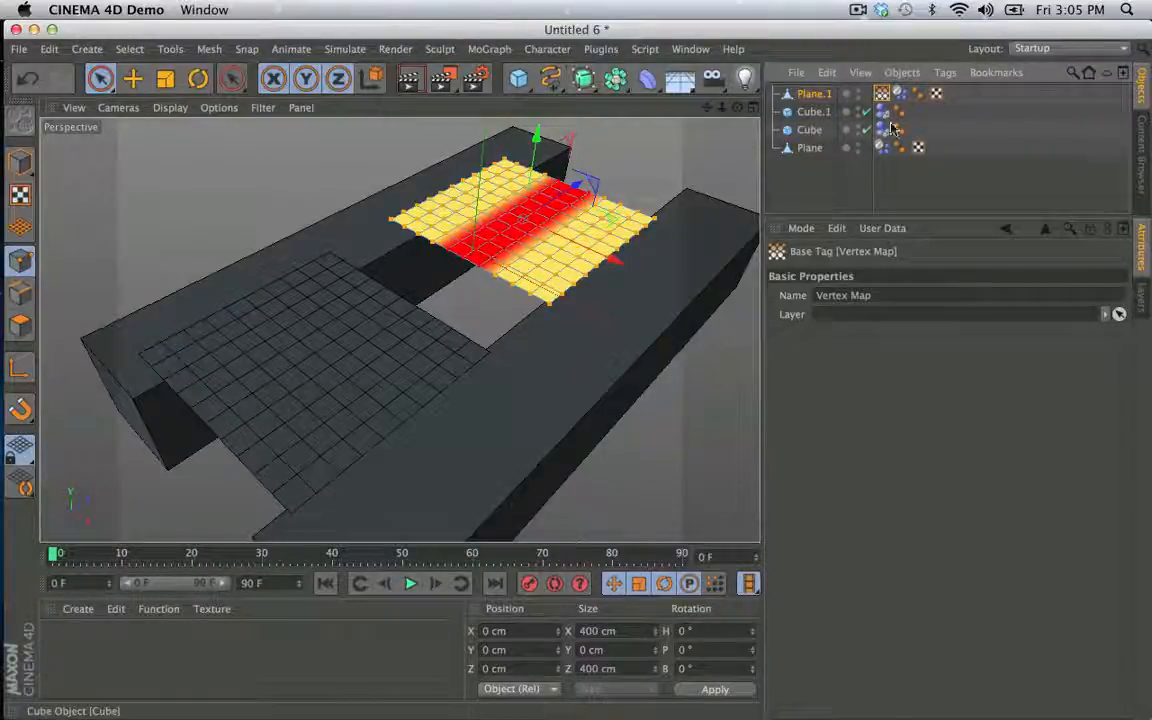
- Preview the simulation from the first frame, and assign Plane.1's new vertex map to the Flexion map of its Dynamics Body tag
{"action": "left_click", "coordinate": [410, 584]}
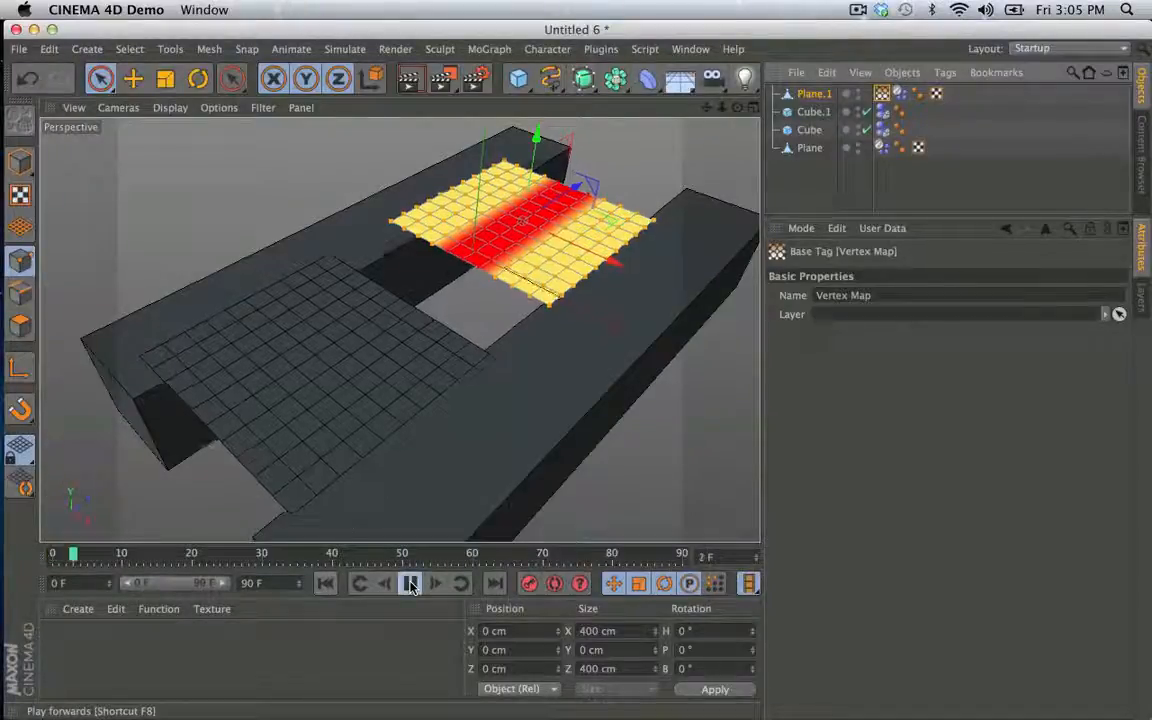
{"action": "left_click", "coordinate": [325, 584]}
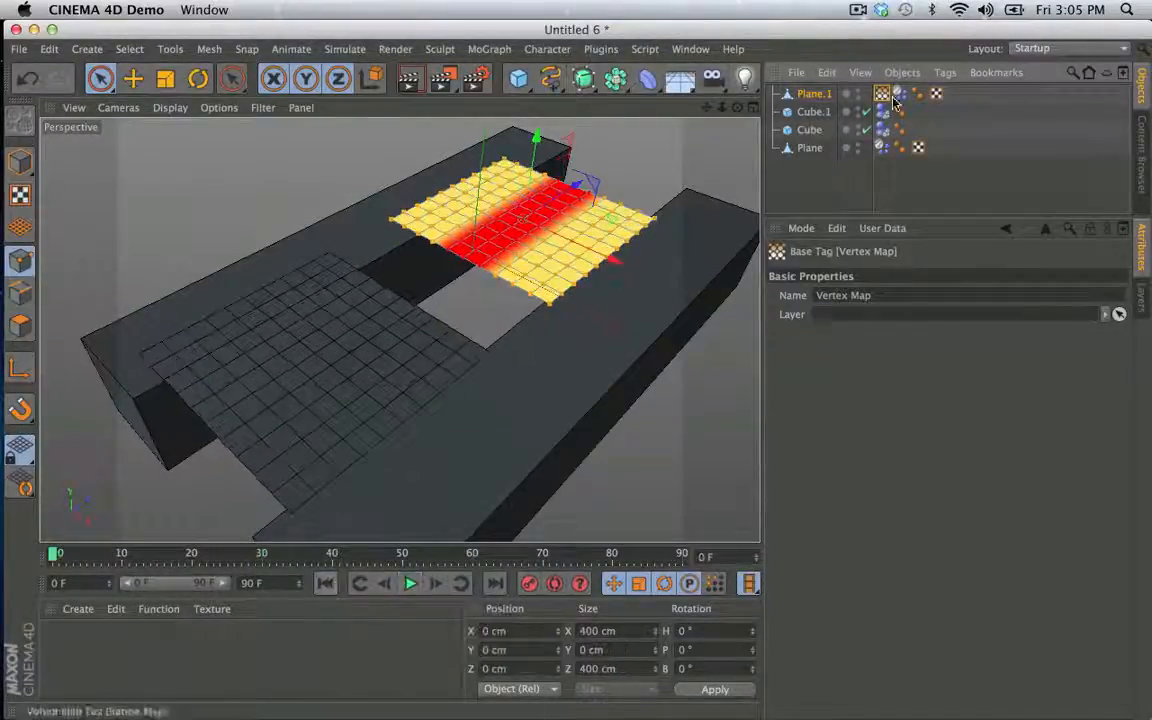
{"action": "left_click", "coordinate": [882, 93]}
{"action": "left_click_drag", "start_coordinate": [882, 93], "coordinate": [885, 146]}
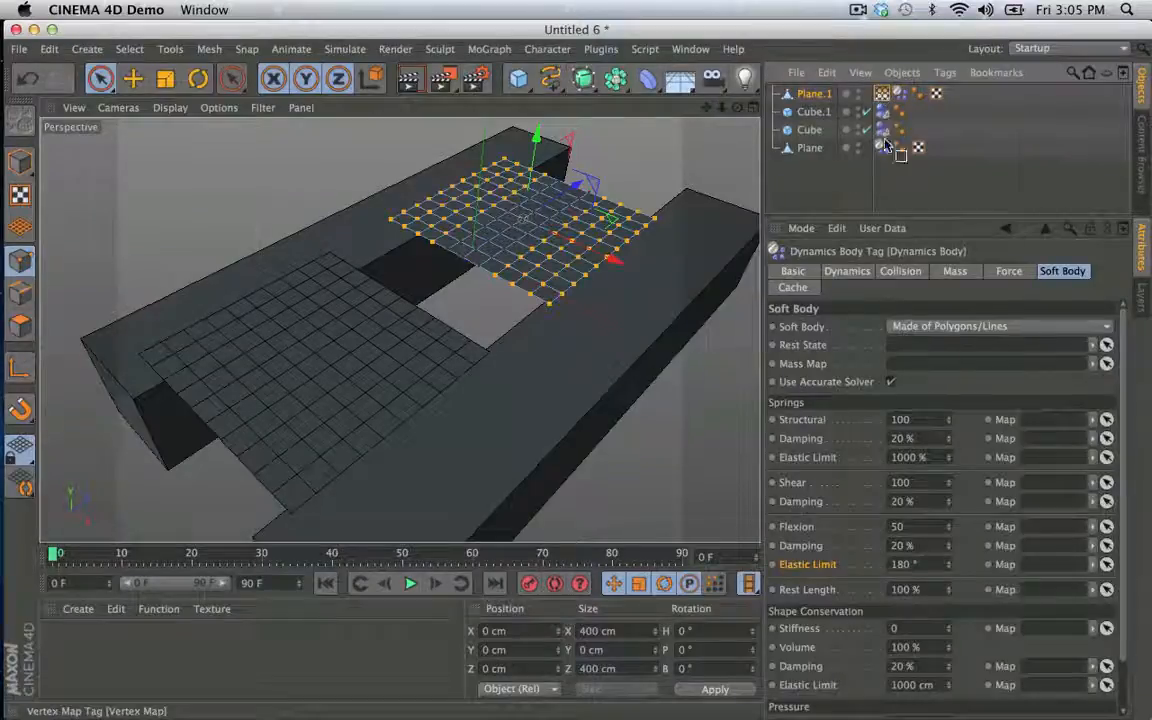
{"action": "left_click_drag", "start_coordinate": [832, 541], "coordinate": [812, 532]}
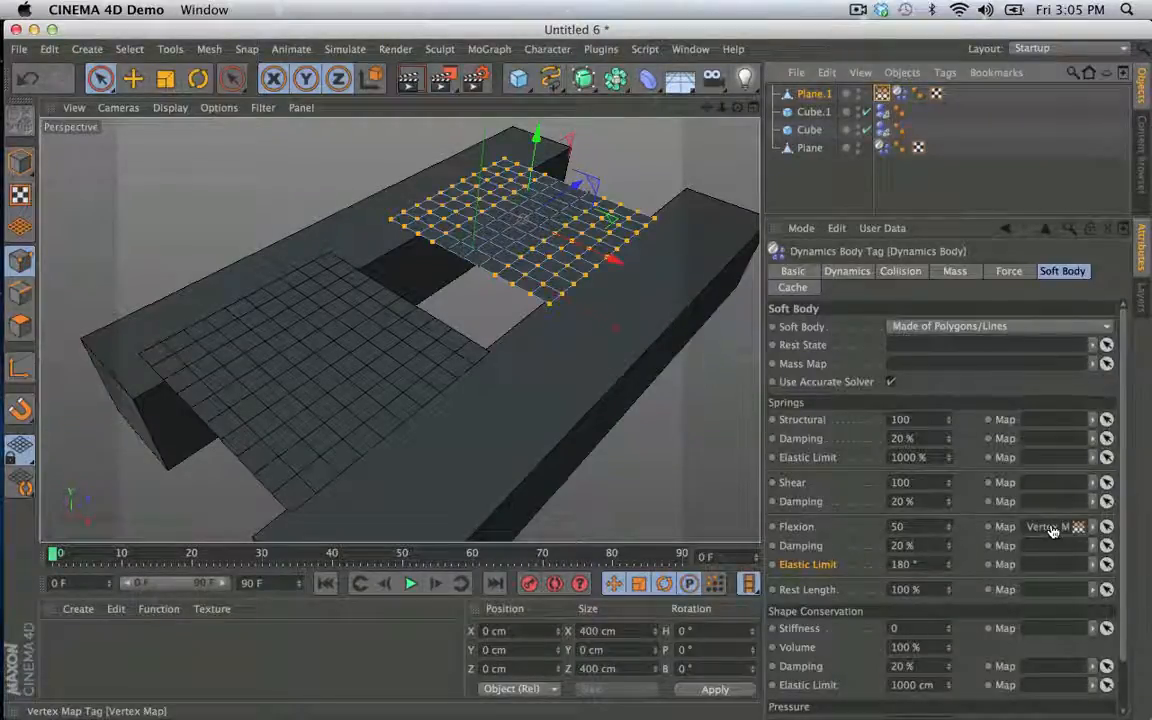
- Play the simulation with the vertex map driving Plane.1's flexion, and return to the first frame
{"action": "left_click_drag", "start_coordinate": [1052, 531], "coordinate": [1050, 529]}
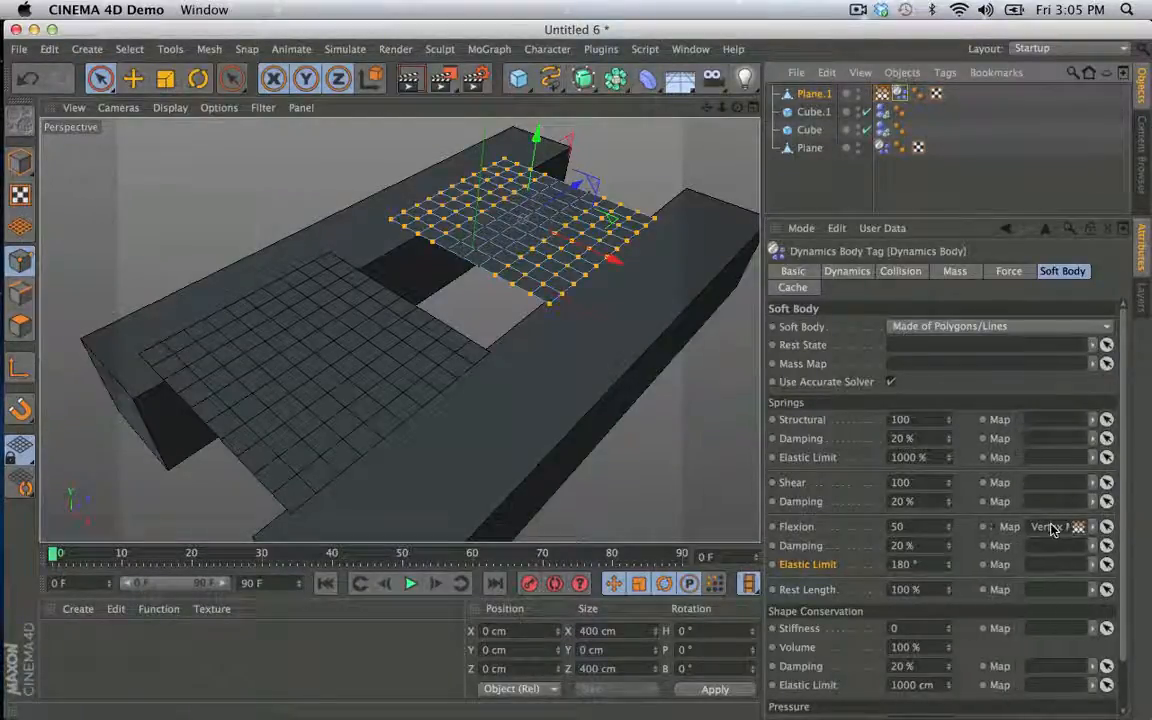
{"action": "left_click", "coordinate": [410, 584]}
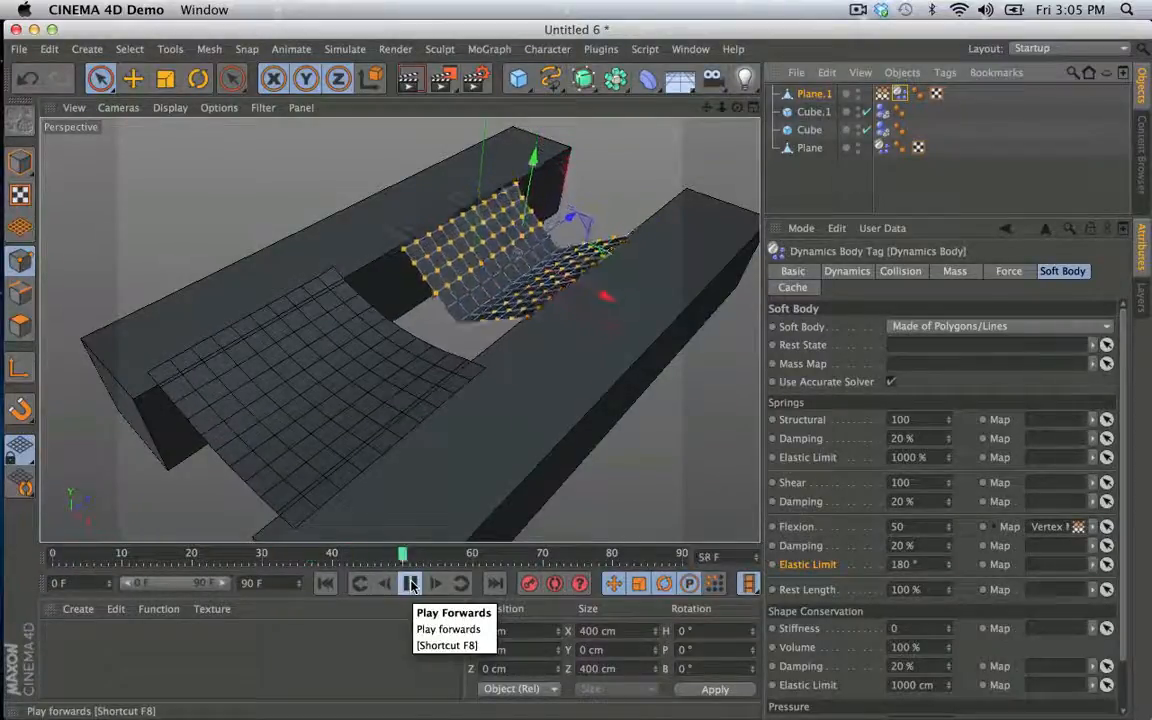
{"action": "left_click", "coordinate": [411, 584]}
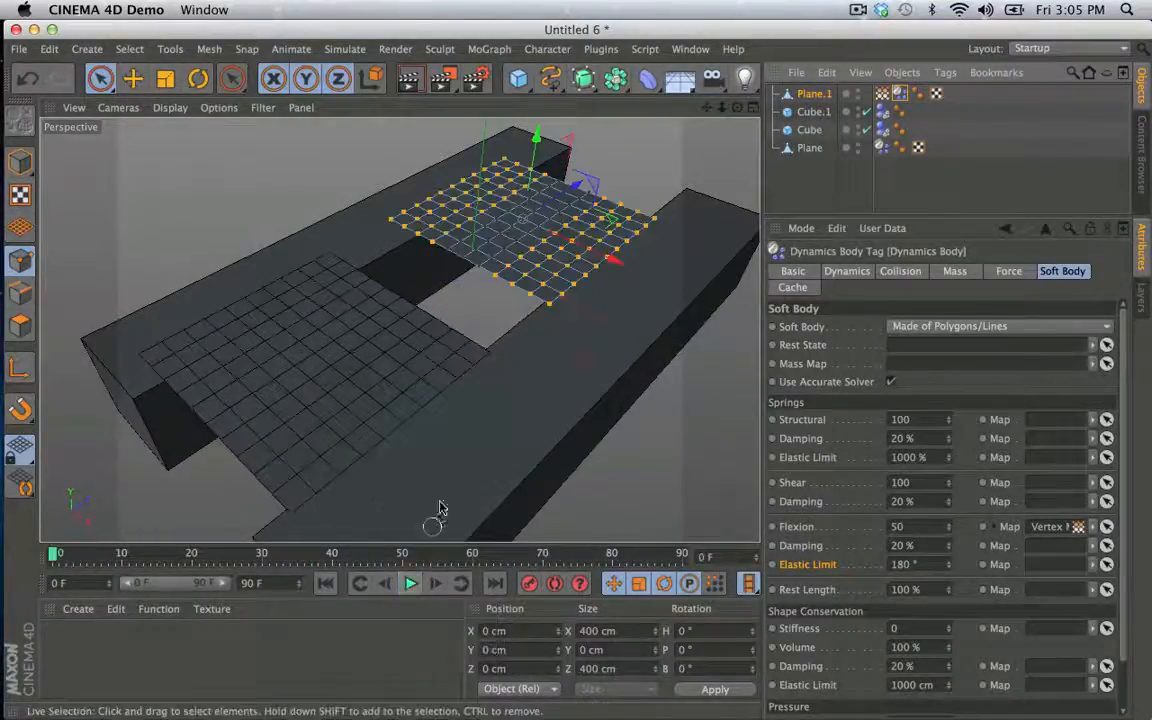
- Extend the end of the animation to frame 290
{"action": "left_click_drag", "start_coordinate": [463, 399], "coordinate": [514, 342], "text": "alt"}
{"action": "left_click", "coordinate": [241, 584]}
{"action": "type", "text": "2"}
{"action": "left_click", "coordinate": [272, 637]}
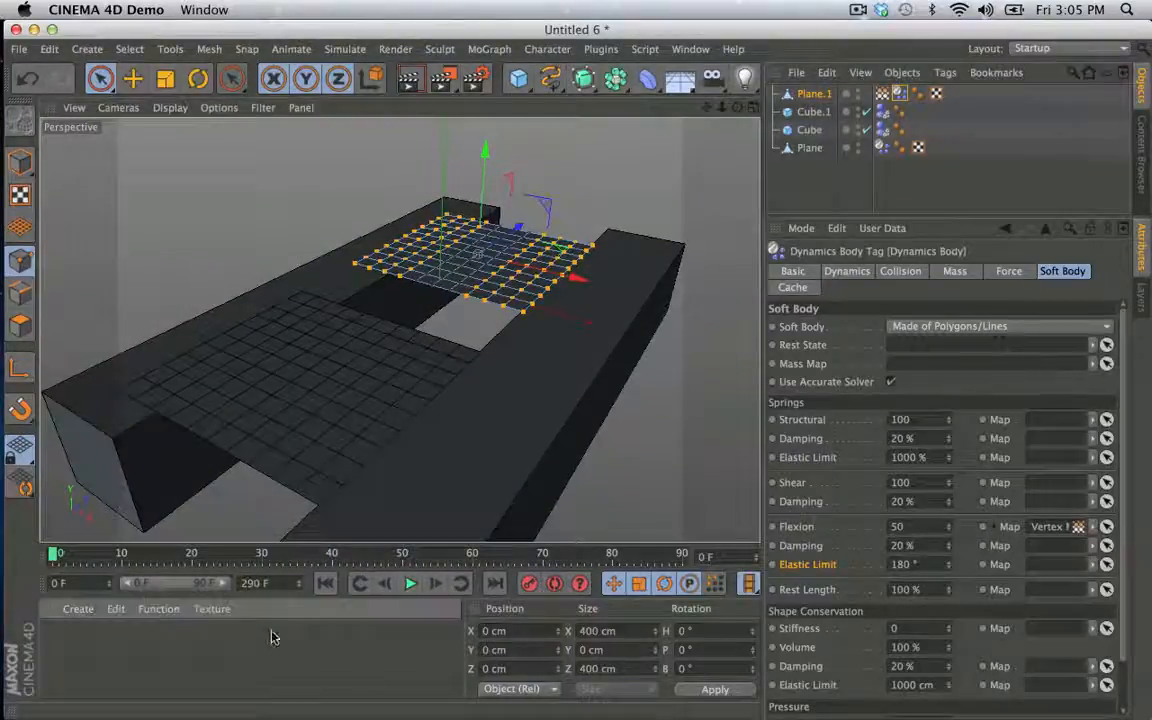
- Play the simulation over the longer frame range, examine how Plane.1 folds between and below the cubes, and rewind
{"action": "left_click_drag", "start_coordinate": [295, 522], "coordinate": [385, 238], "text": "alt"}
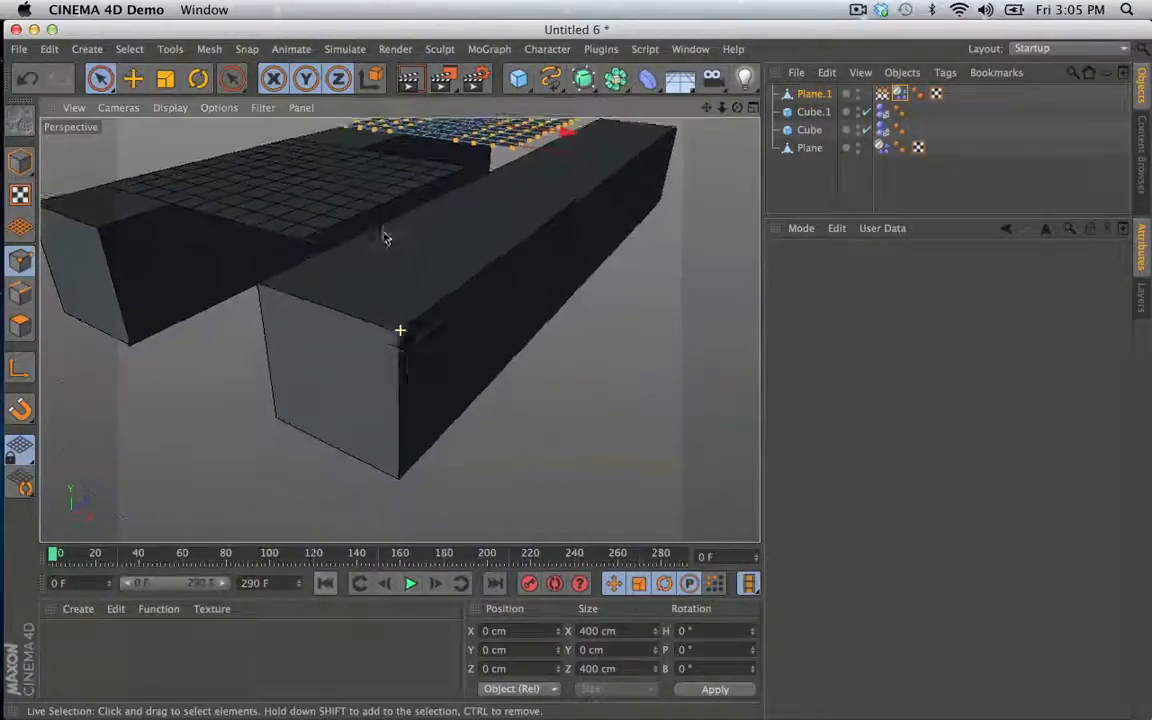
{"action": "right_click_drag", "start_coordinate": [385, 238], "coordinate": [329, 249], "text": "alt"}
{"action": "left_click", "coordinate": [411, 584]}
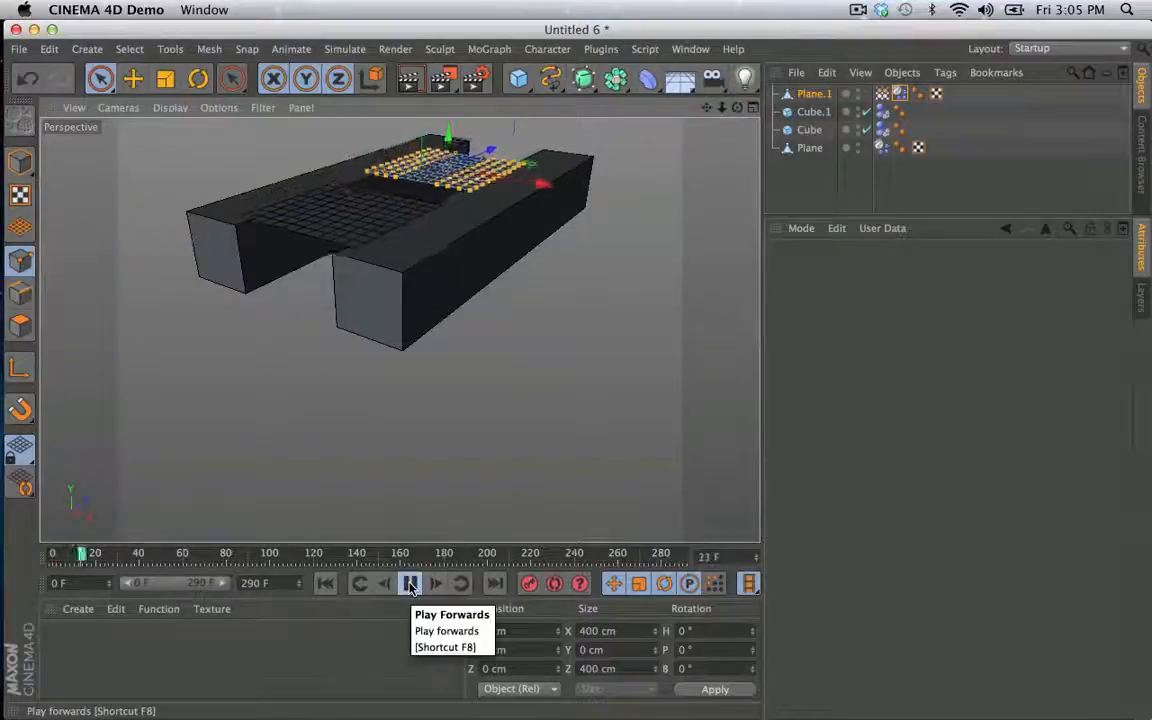
{"action": "left_click_drag", "start_coordinate": [391, 419], "coordinate": [573, 283], "text": "alt"}
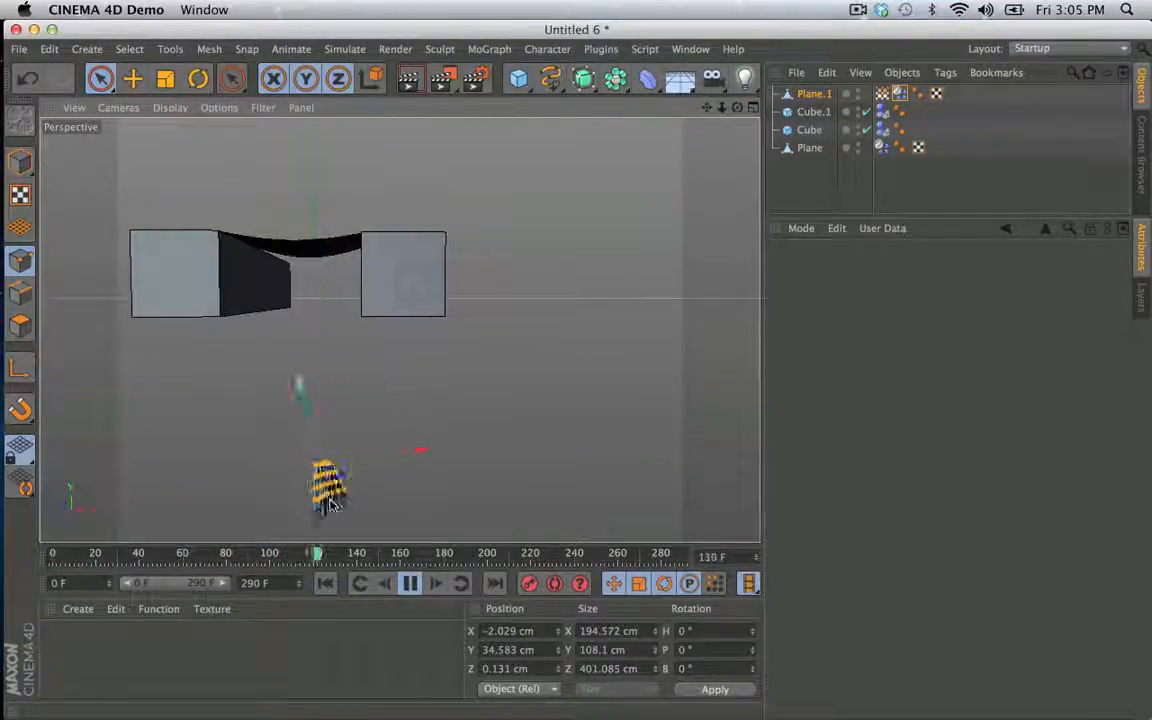
{"action": "middle_click_drag", "start_coordinate": [359, 410], "coordinate": [441, 212], "text": "alt"}
{"action": "right_click_drag", "start_coordinate": [392, 482], "coordinate": [341, 498], "text": "alt"}
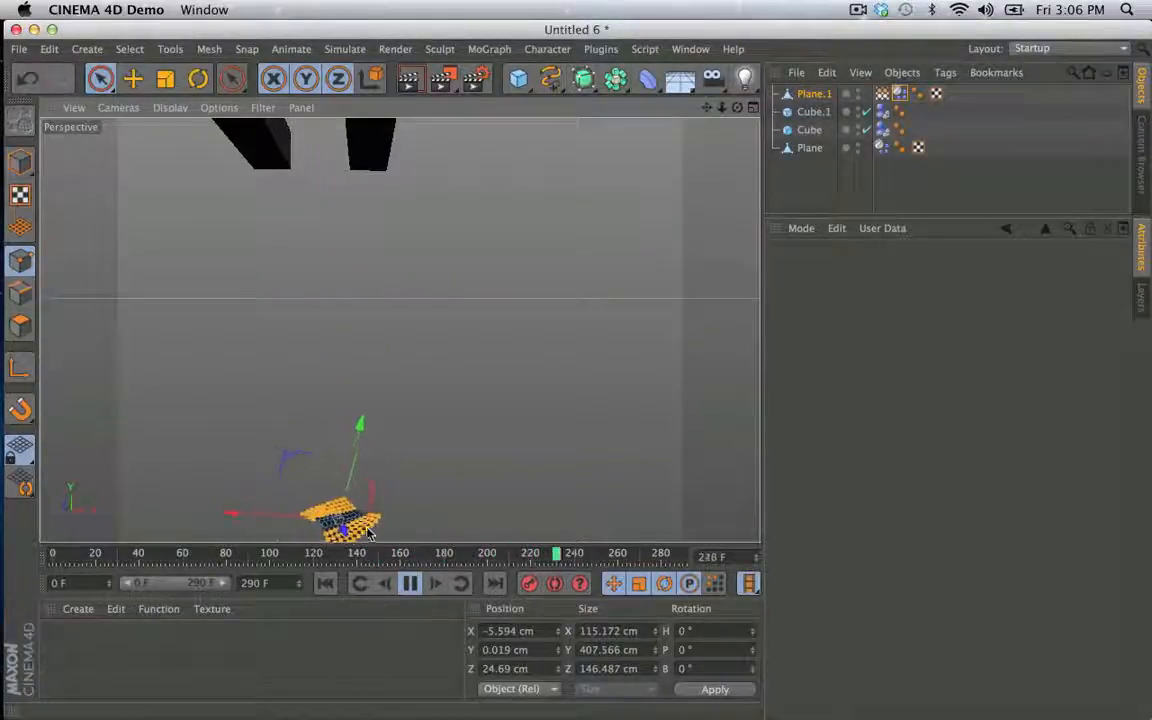
{"action": "left_click", "coordinate": [412, 584]}
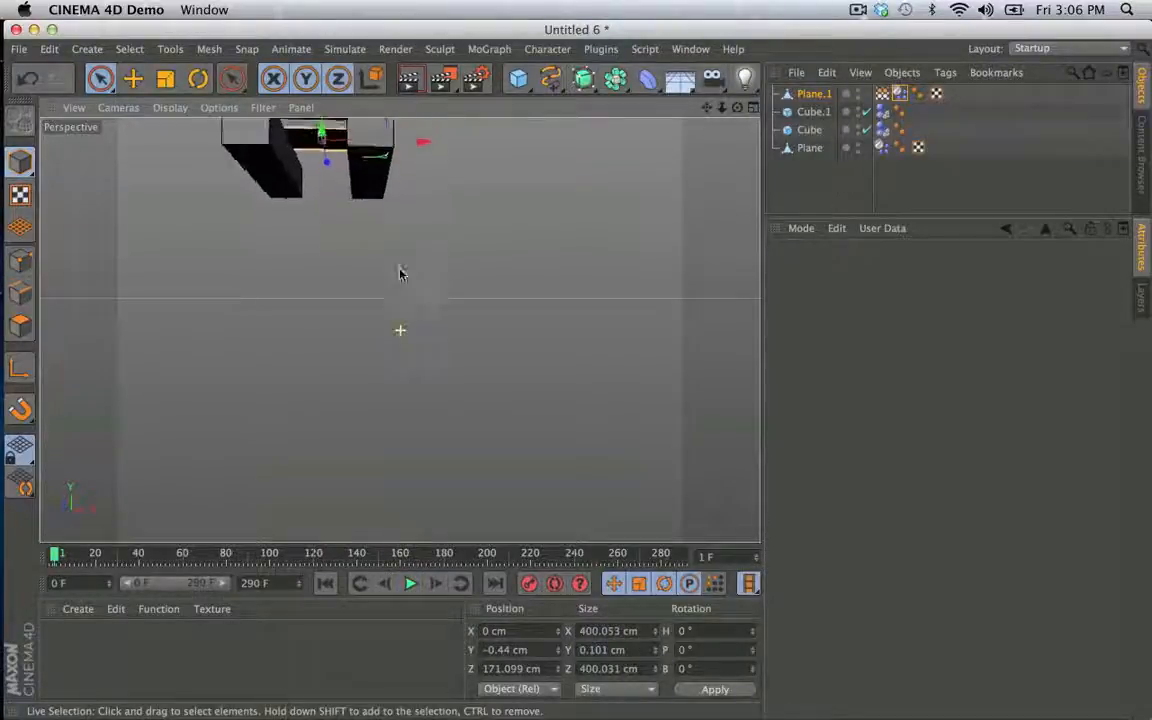
- Show Plane.1's vertex map and, in point mode, invert the selection to the rows of points along its centre
{"action": "left_click_drag", "start_coordinate": [399, 273], "coordinate": [335, 436], "text": "alt"}
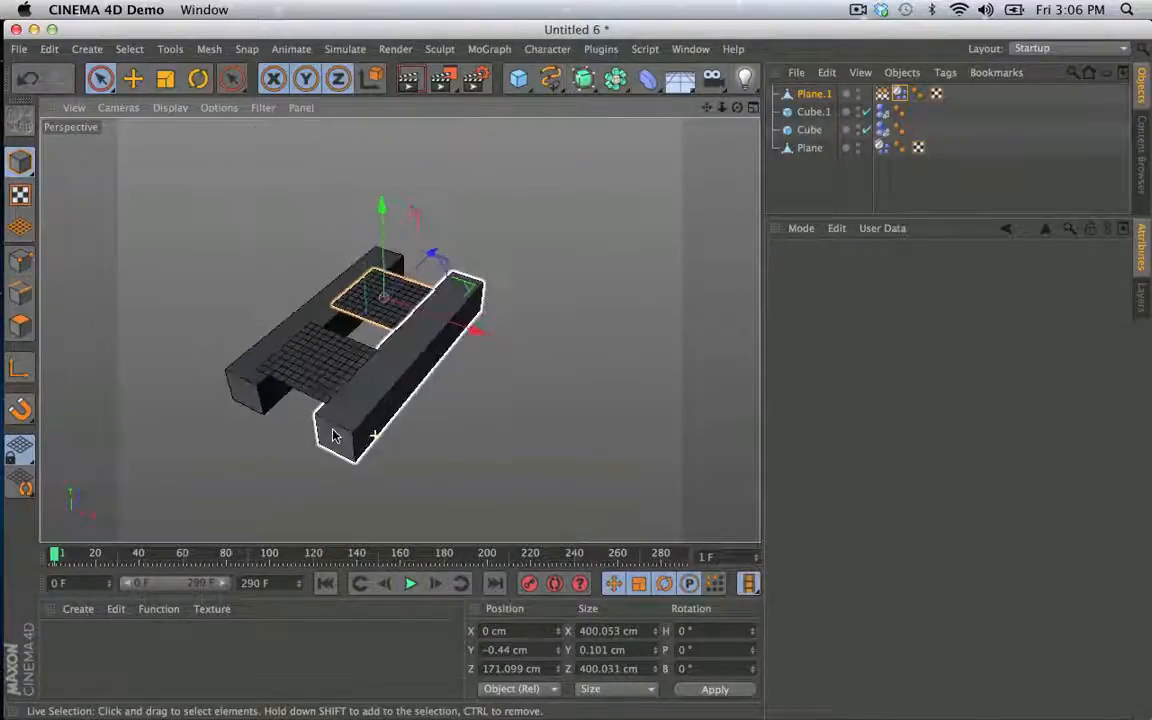
{"action": "left_click", "coordinate": [883, 93]}
{"action": "left_click", "coordinate": [814, 95]}
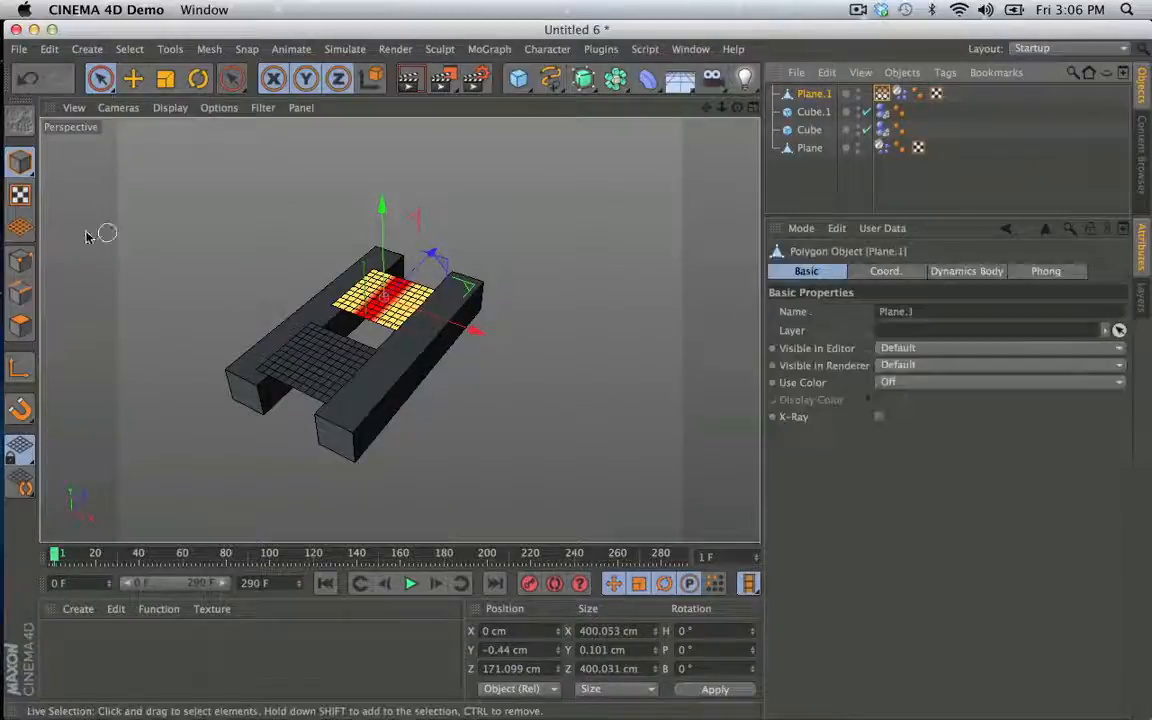
{"action": "left_click", "coordinate": [20, 260]}
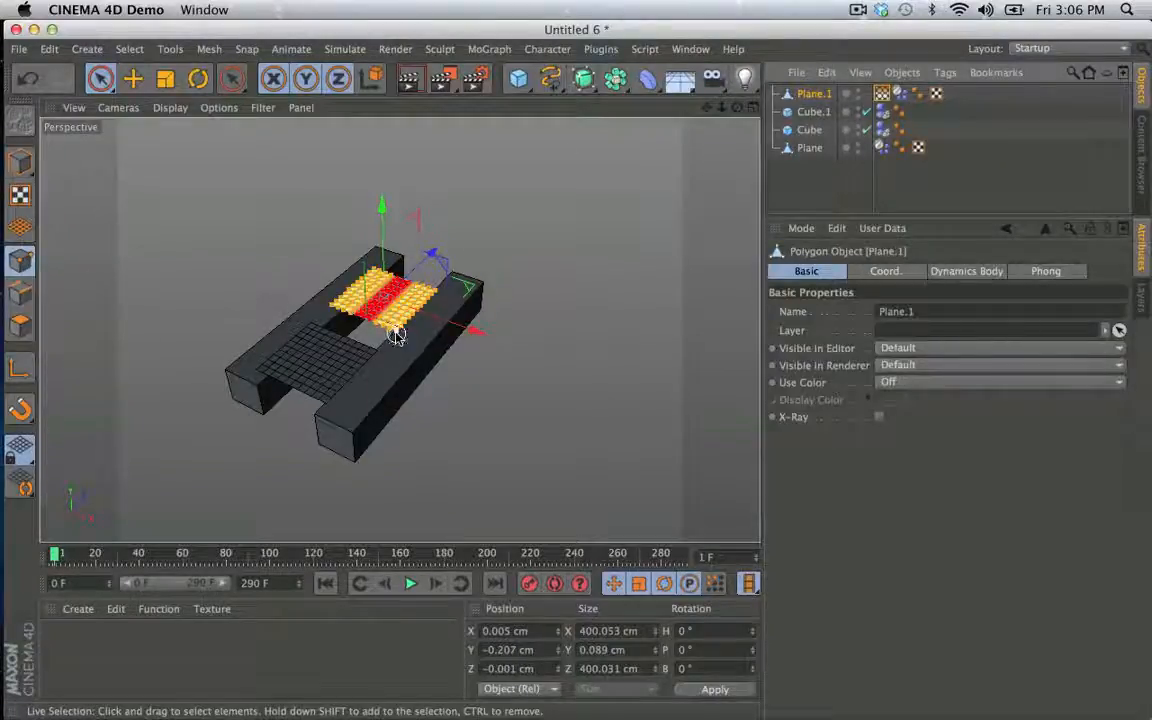
{"action": "key", "text": "u"}
{"action": "key", "text": "i"}
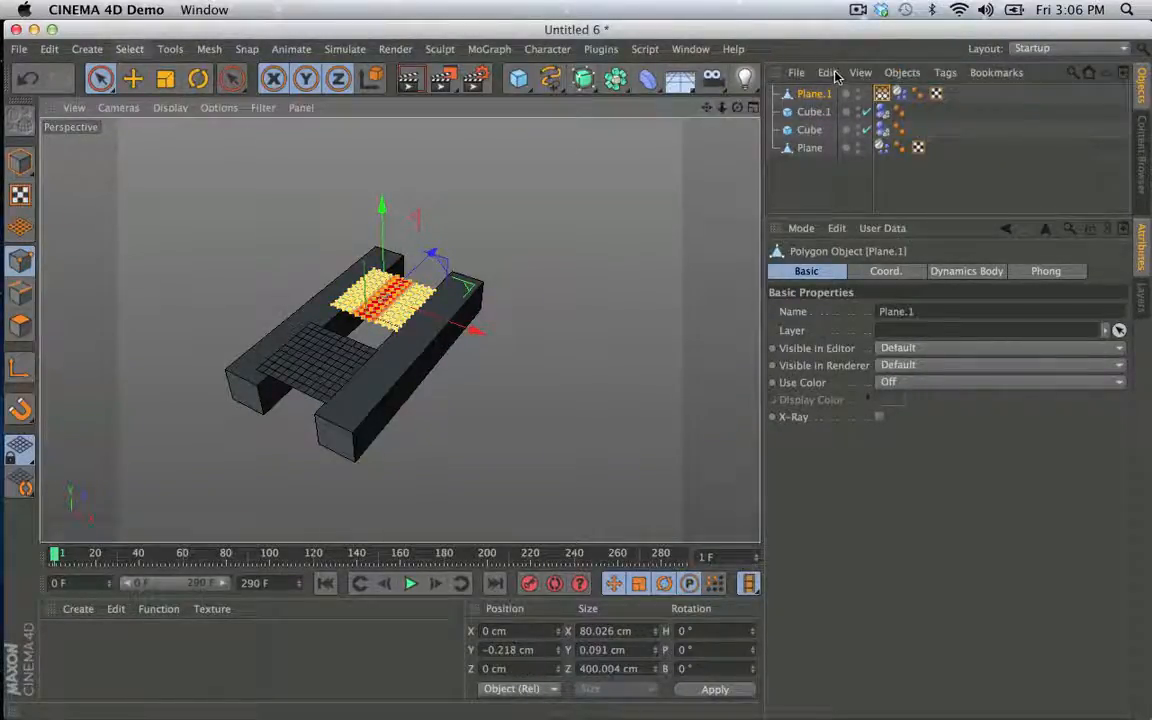
- Set the vertex weight of Plane.1's selected centre points to 50%
{"action": "left_click", "coordinate": [130, 46]}
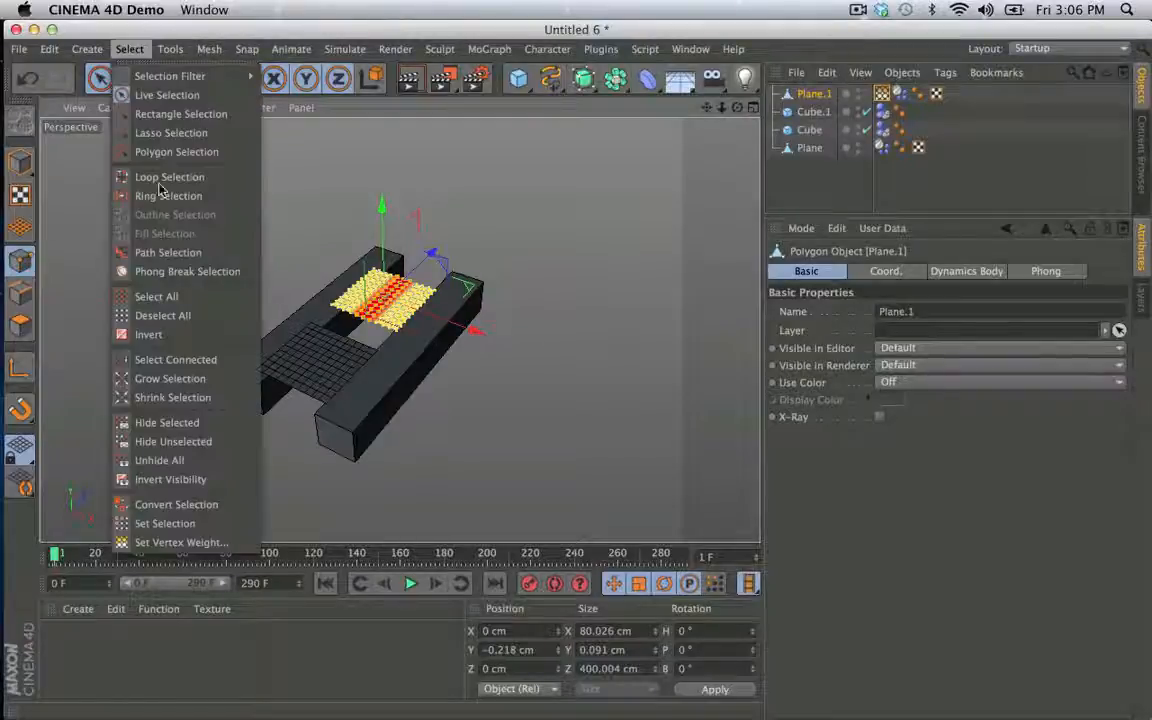
{"action": "left_click", "coordinate": [181, 543]}
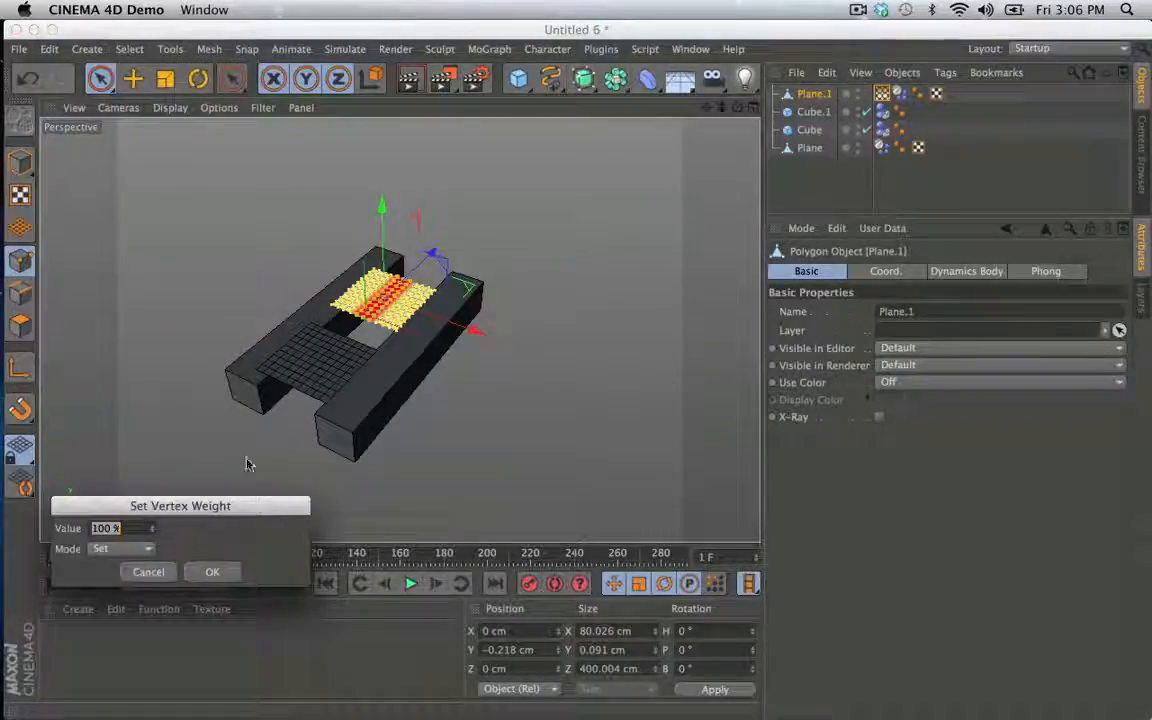
{"action": "mouse_move", "coordinate": [5, 510]}
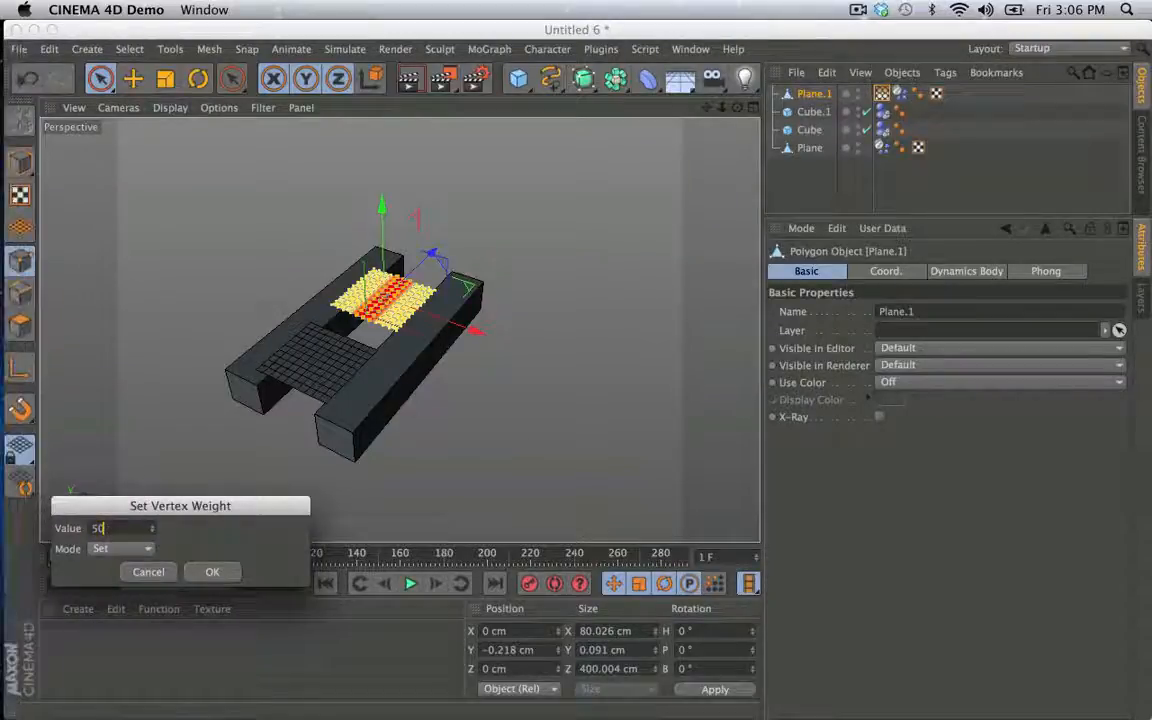
{"action": "left_click", "coordinate": [213, 573]}
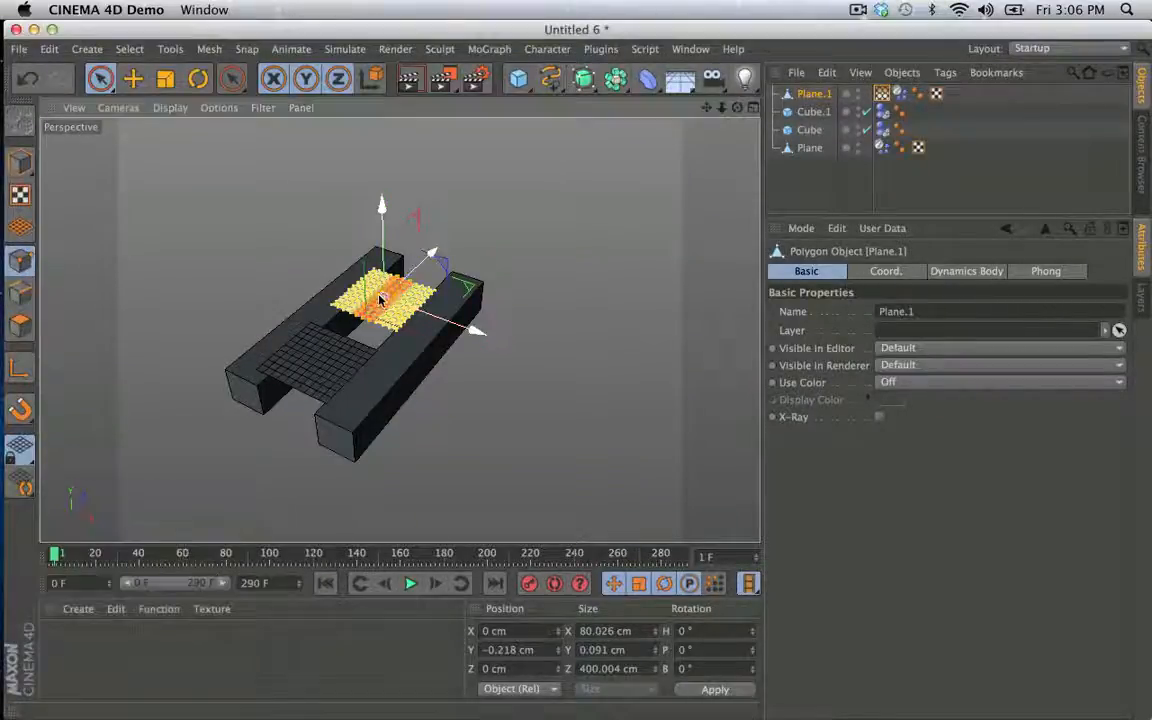
- Play the simulation to check Plane.1's bending with the partly weighted centre, and return to the first frame
{"action": "scroll", "coordinate": [380, 300], "scroll_direction": "up", "scroll_amount": 5}
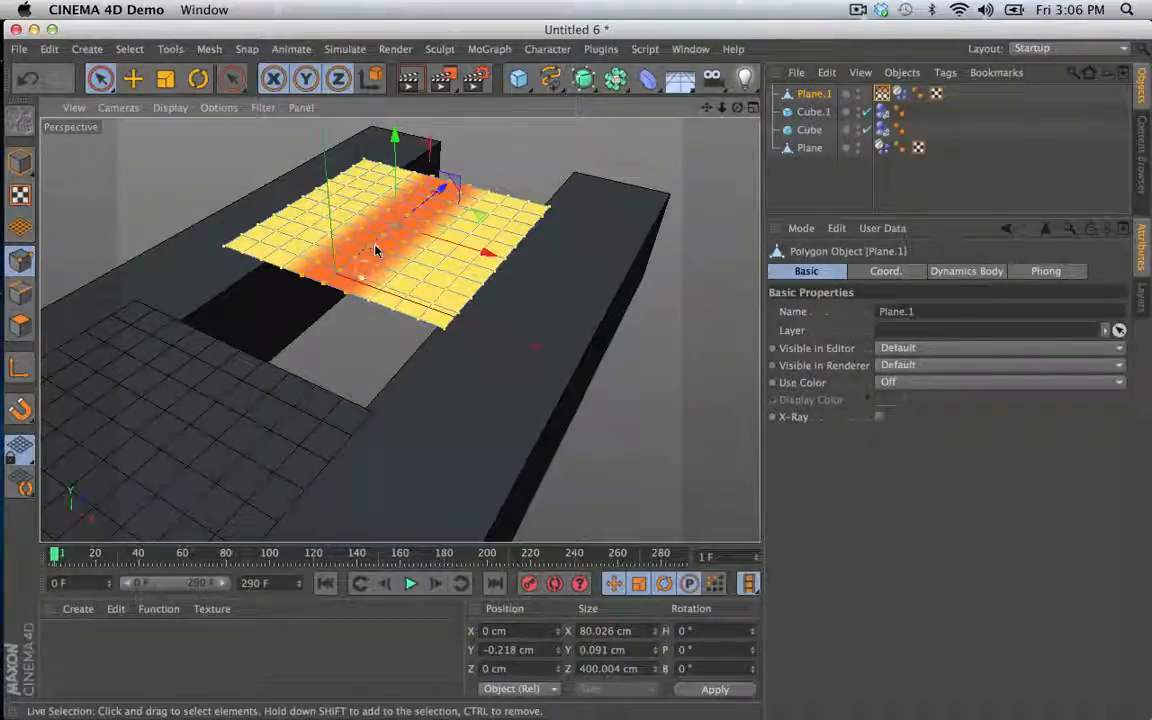
{"action": "left_click", "coordinate": [410, 584]}
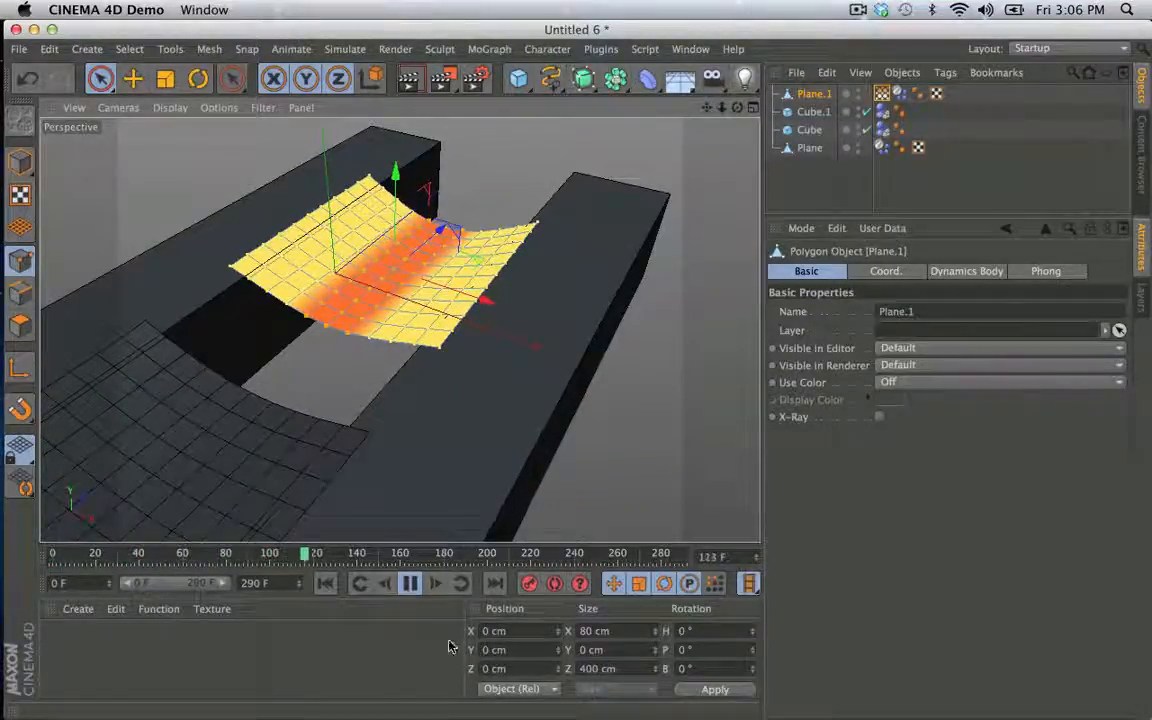
{"action": "left_click", "coordinate": [410, 584]}
{"action": "left_click", "coordinate": [325, 584]}
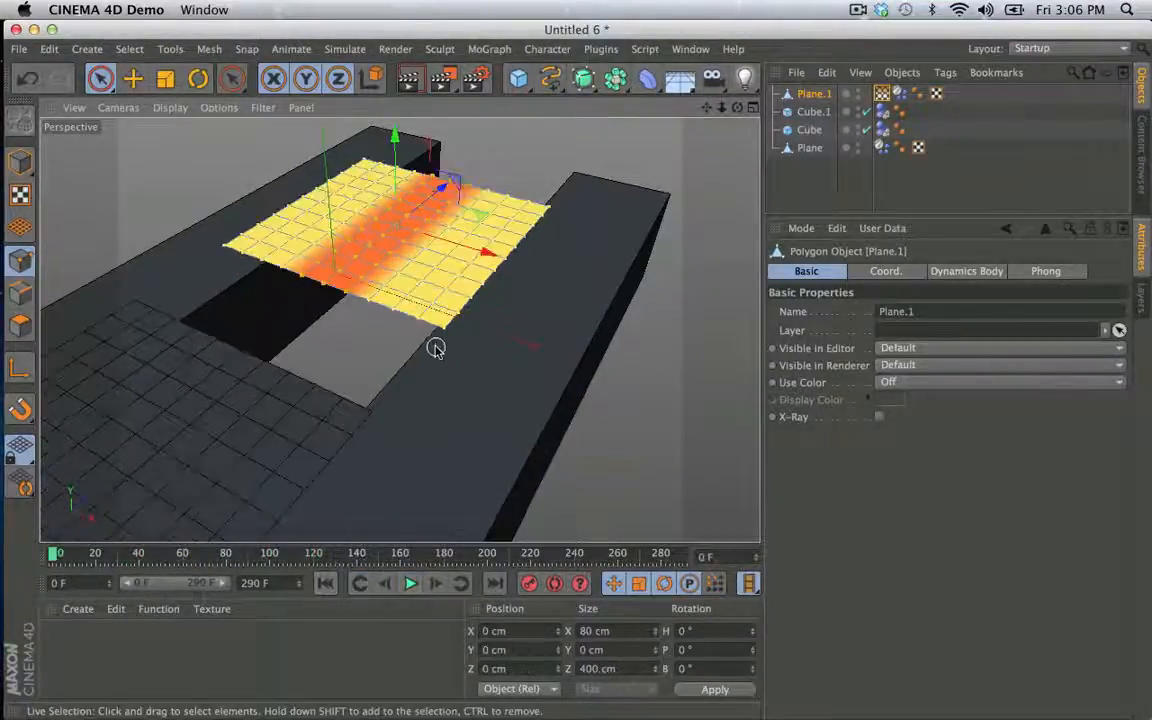
- Undo the vertex weight change on Plane.1's centre points, replay the simulation for comparison, and rewind it
{"action": "key", "text": "super+z"}
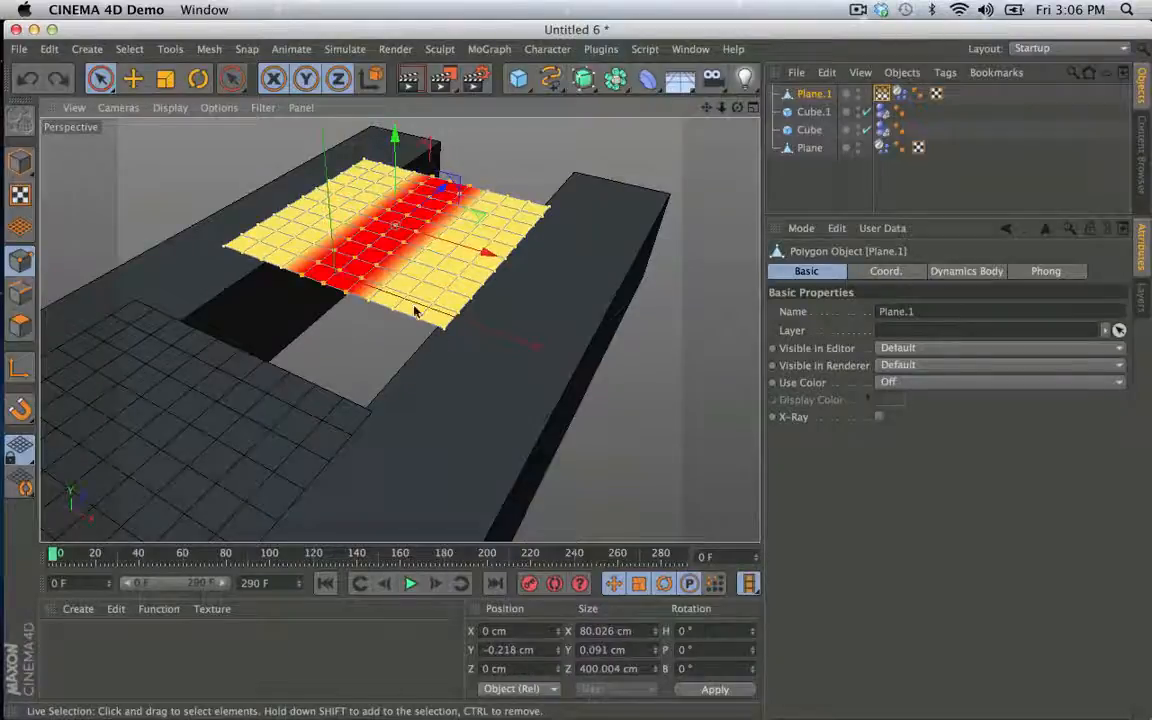
{"action": "left_click", "coordinate": [410, 584]}
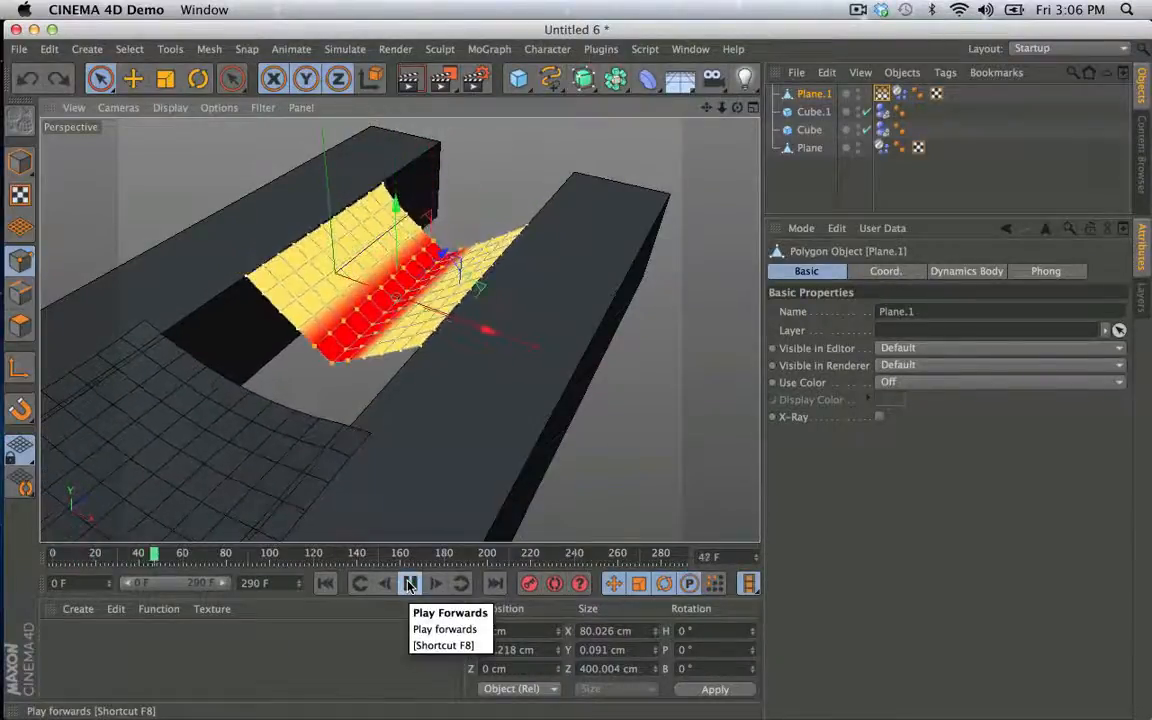
{"action": "left_click", "coordinate": [410, 584]}
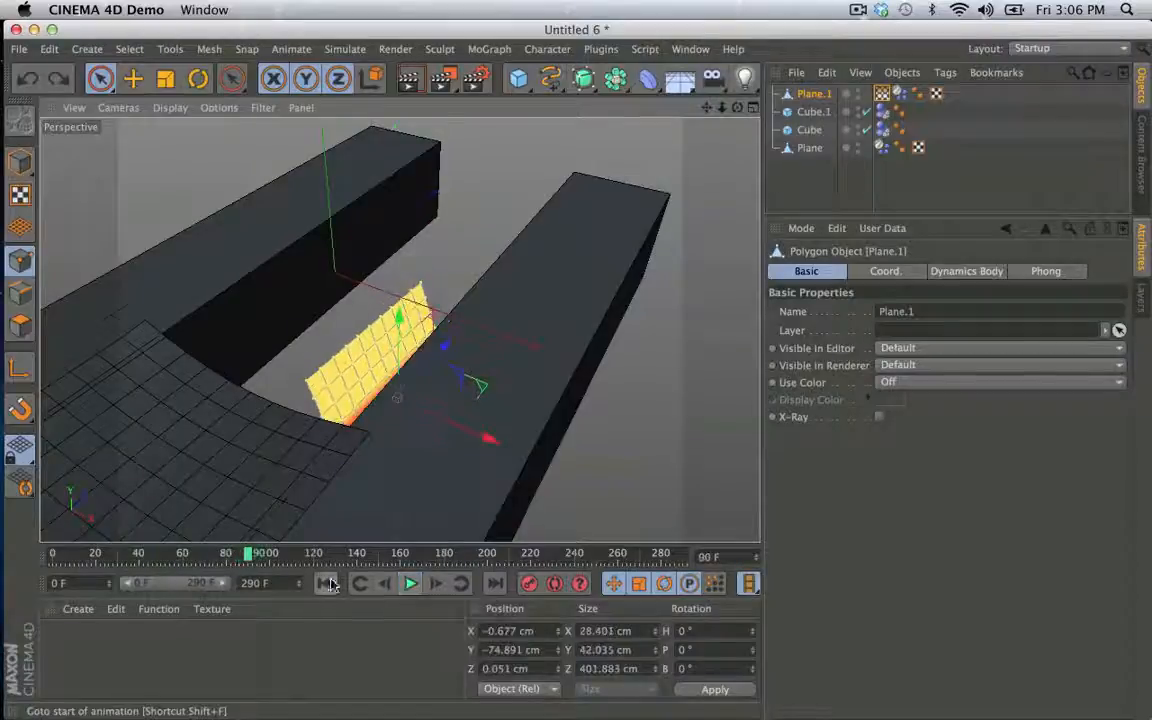
{"action": "left_click", "coordinate": [327, 584]}
- Switch to model mode, copy Plane.1, and paste it into the Untitled 5 scene
{"action": "left_click", "coordinate": [20, 160]}
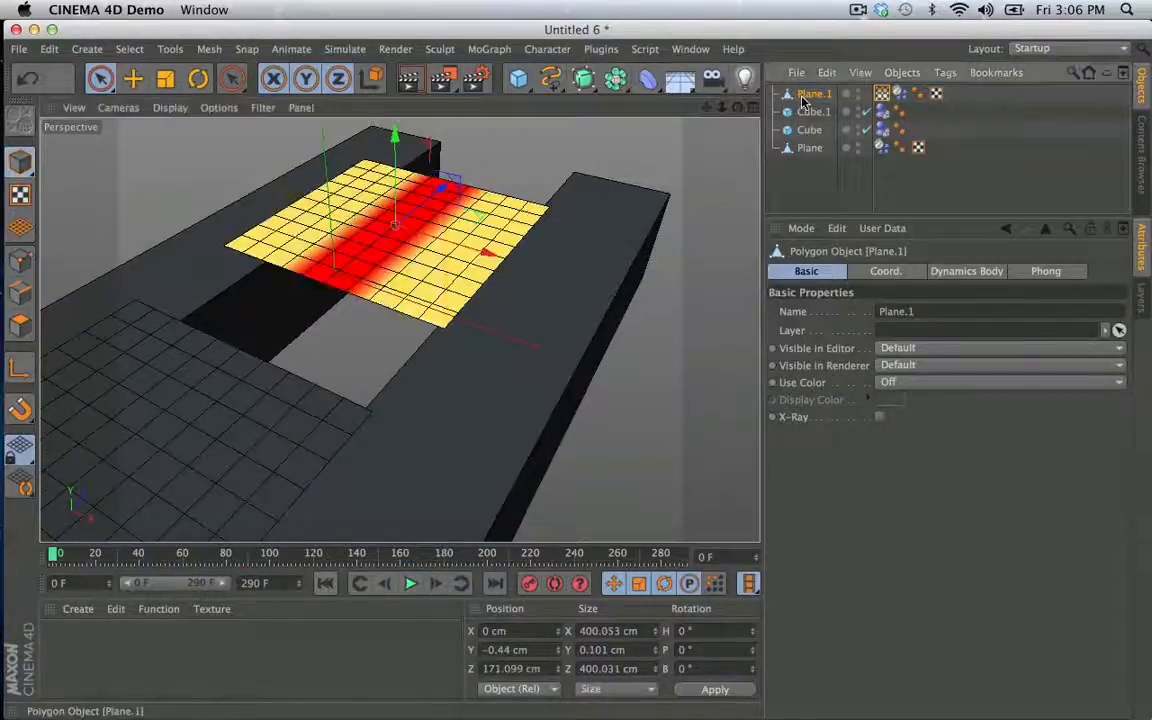
{"action": "left_click", "coordinate": [690, 49]}
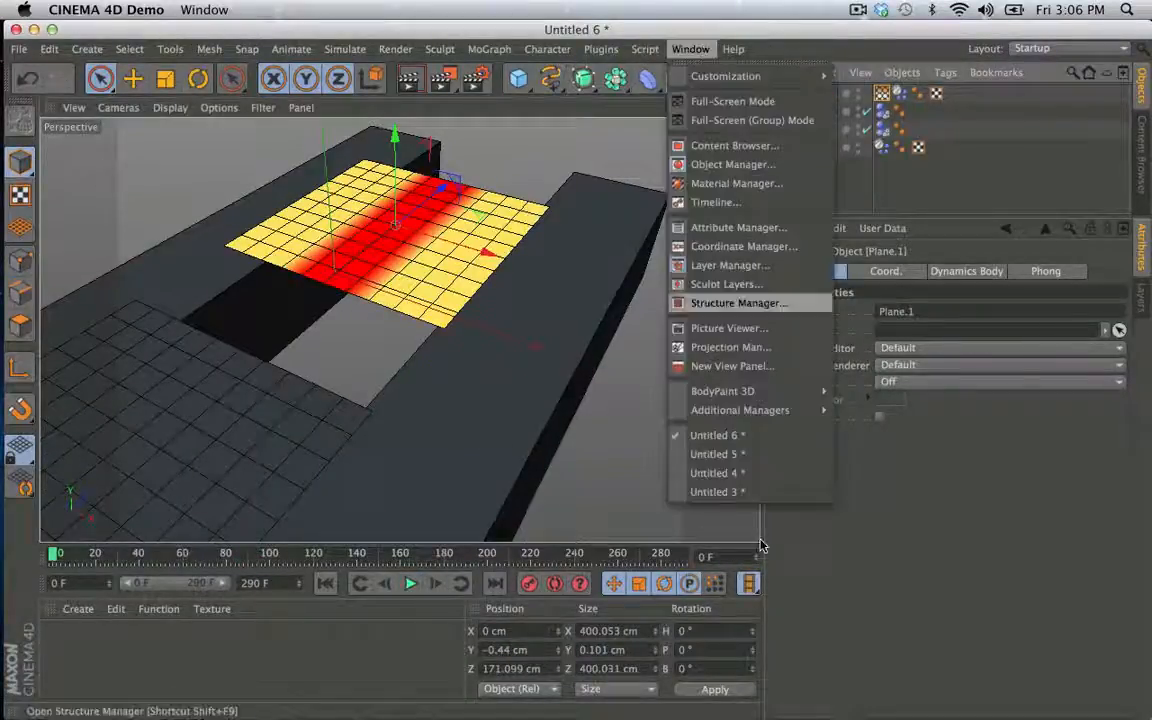
{"action": "left_click", "coordinate": [742, 473]}
{"action": "key", "text": "super+v"}
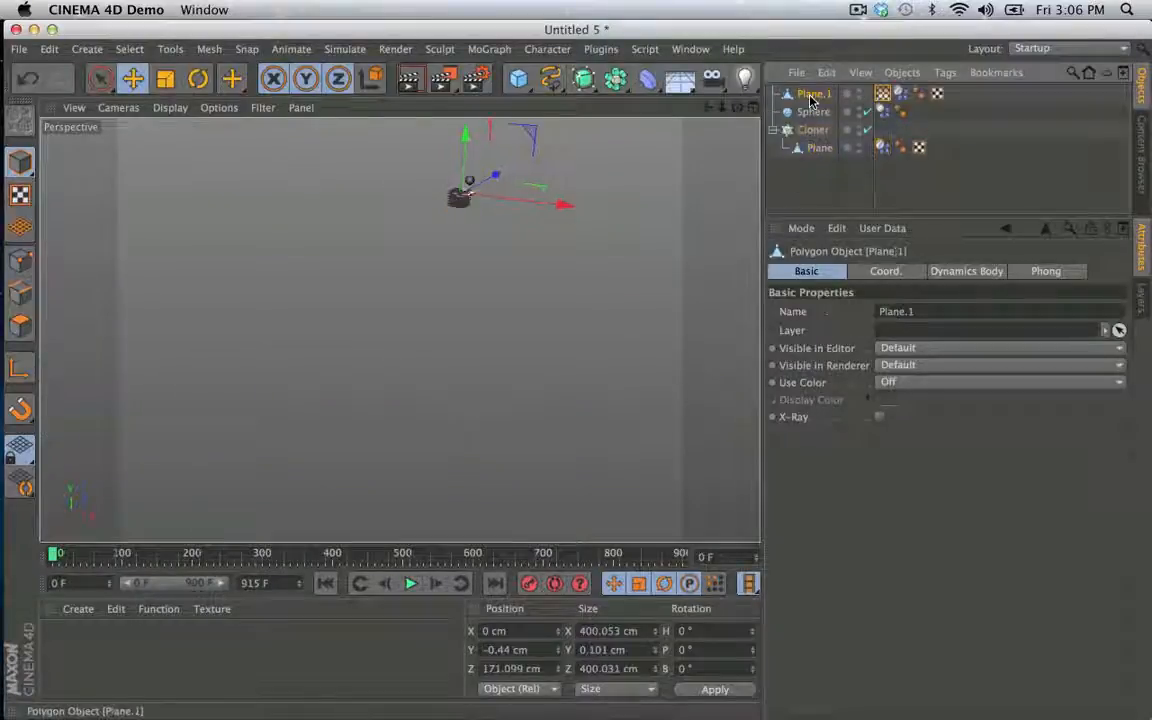
- Make Plane.1 a child of the Cloner, delete the Cloner's previous Plane, and select the Cloner
{"action": "left_click_drag", "start_coordinate": [812, 98], "coordinate": [820, 133]}
{"action": "left_click", "coordinate": [822, 148]}
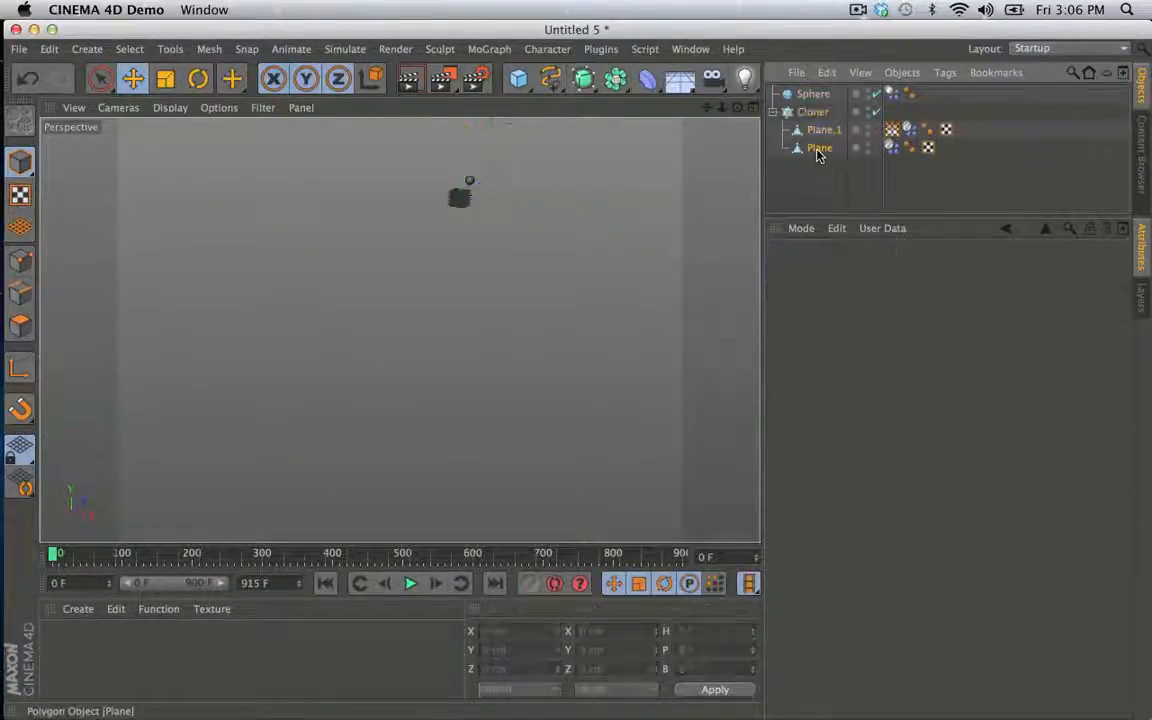
{"action": "key", "text": "Delete"}
{"action": "left_click", "coordinate": [817, 116]}
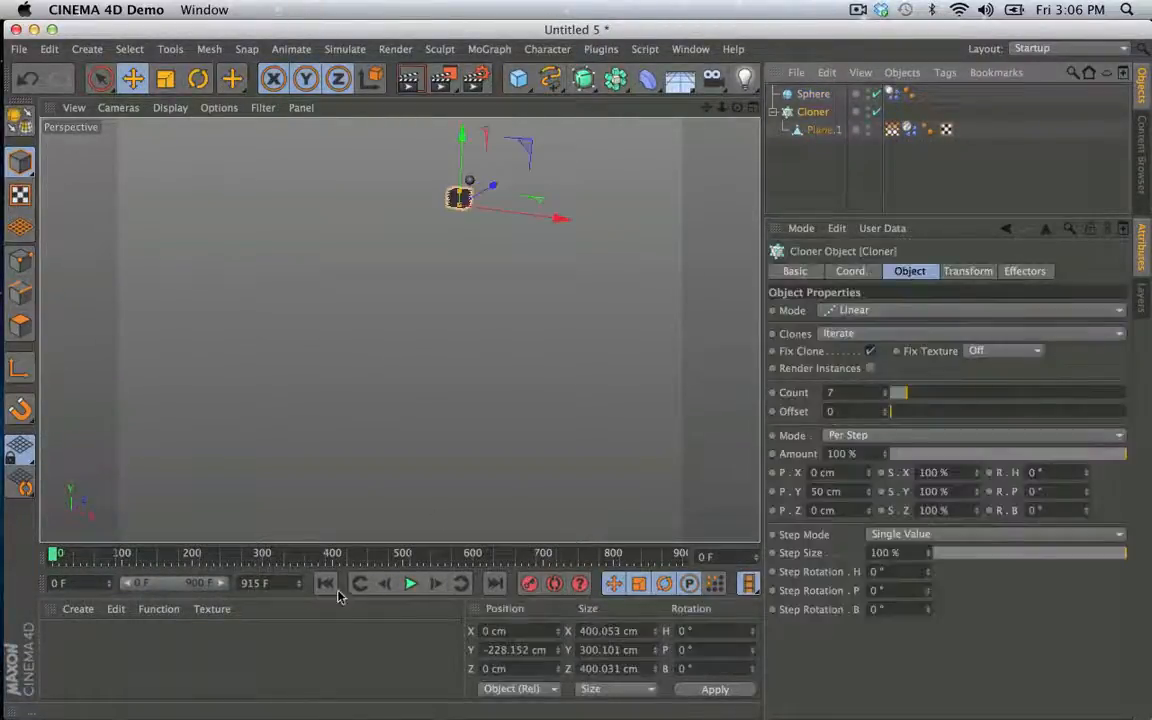
- Play the simulation of the cloned soft-body planes and the sphere, pause at frame 72, and examine the clones
{"action": "left_click", "coordinate": [411, 584]}
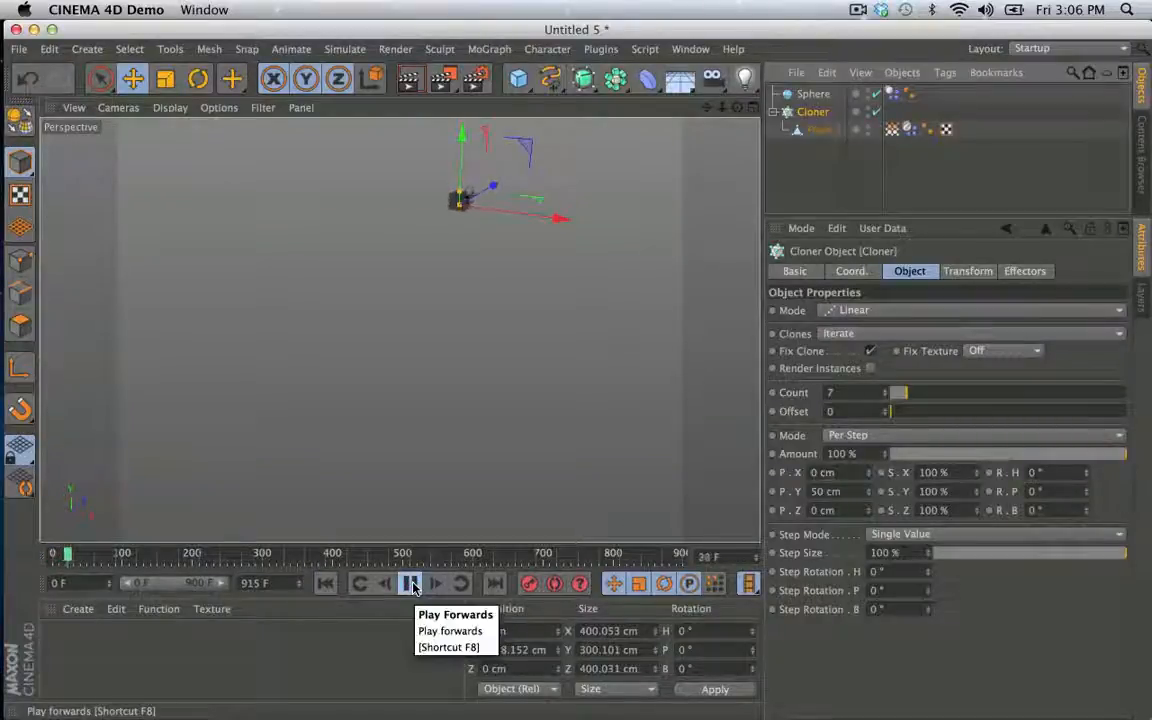
{"action": "left_click", "coordinate": [413, 583]}
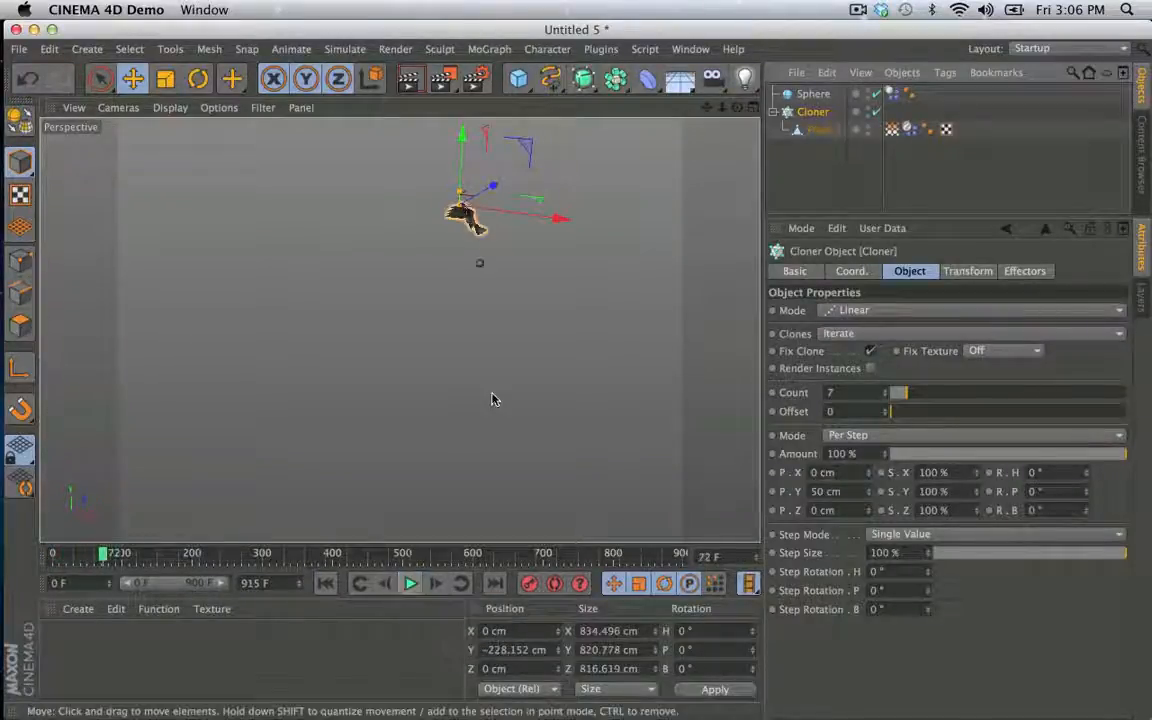
{"action": "right_click_drag", "start_coordinate": [491, 394], "coordinate": [562, 361], "text": "alt"}
{"action": "middle_click_drag", "start_coordinate": [530, 354], "coordinate": [525, 451], "text": "alt"}
{"action": "right_click_drag", "start_coordinate": [526, 454], "coordinate": [442, 378], "text": "alt"}
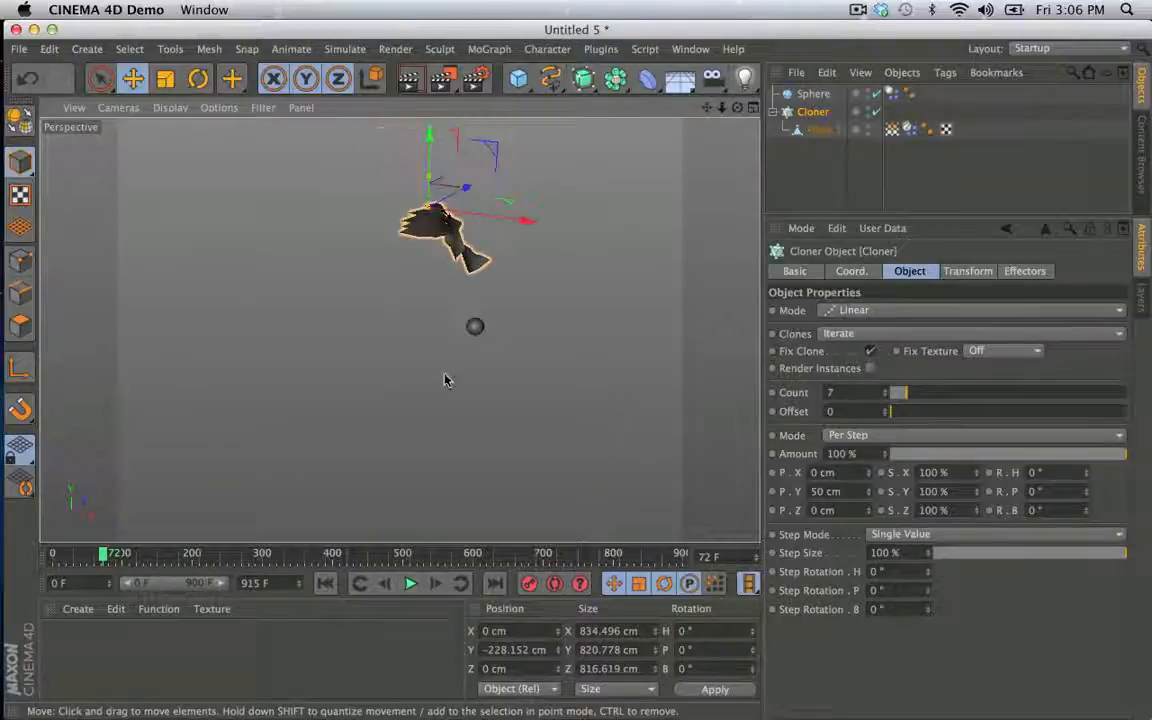
- Continue the cloner simulation, pausing at frames 246 and 255 to examine how the flying planes bend along their centres, and resume playback
{"action": "left_click", "coordinate": [411, 584]}
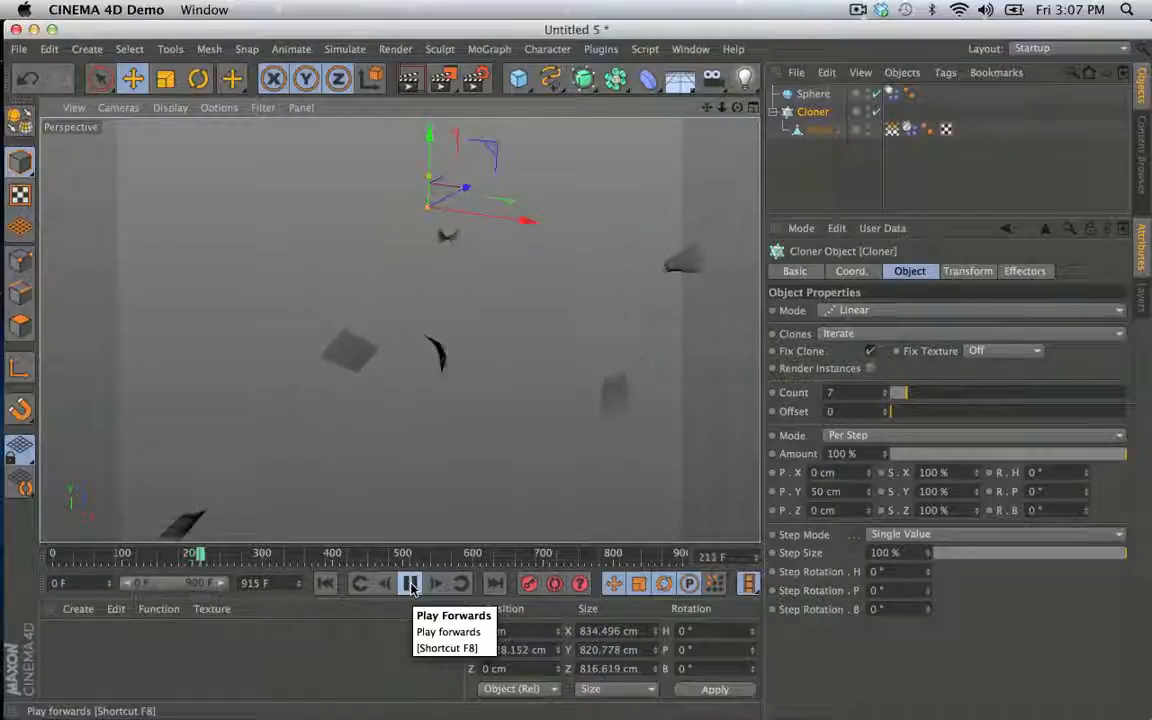
{"action": "left_click", "coordinate": [411, 584]}
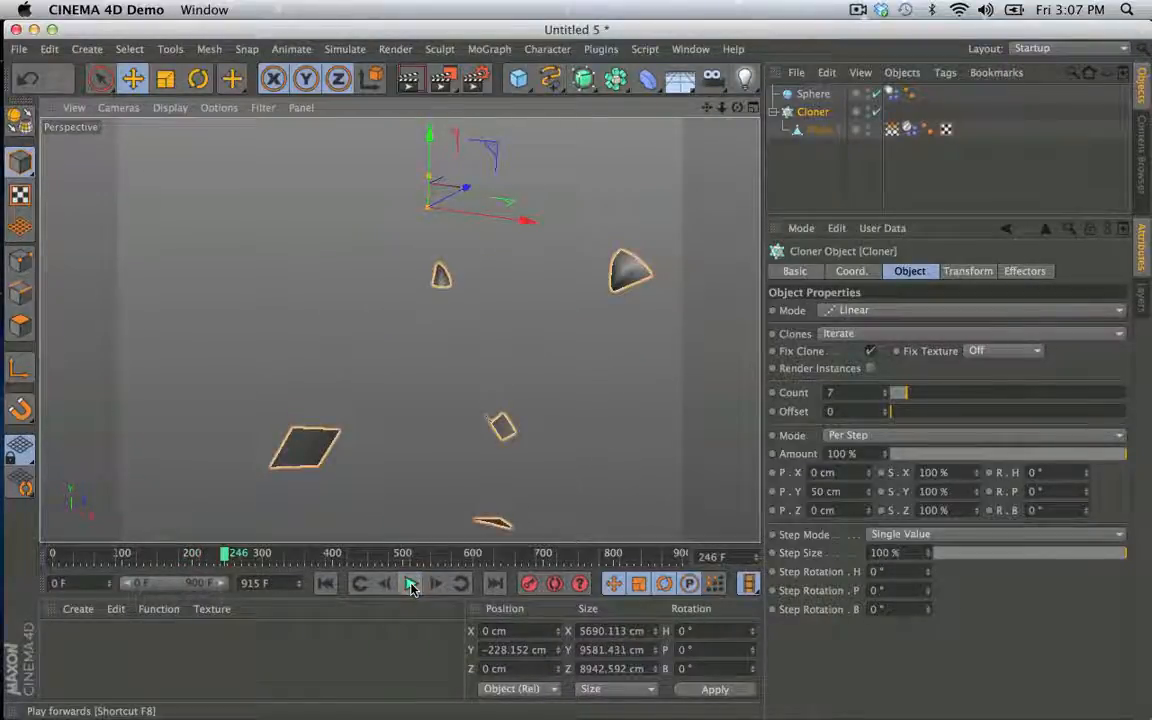
{"action": "left_click", "coordinate": [411, 586]}
{"action": "left_click", "coordinate": [411, 586]}
{"action": "mouse_move", "coordinate": [580, 304]}
{"action": "left_mouse_down", "text": "alt"}
{"action": "mouse_move", "coordinate": [570, 318]}
{"action": "mouse_move", "coordinate": [522, 308]}
{"action": "mouse_move", "coordinate": [565, 303]}
{"action": "left_mouse_up", "text": "alt"}
{"action": "left_click_drag", "start_coordinate": [521, 338], "coordinate": [483, 445], "text": "alt"}
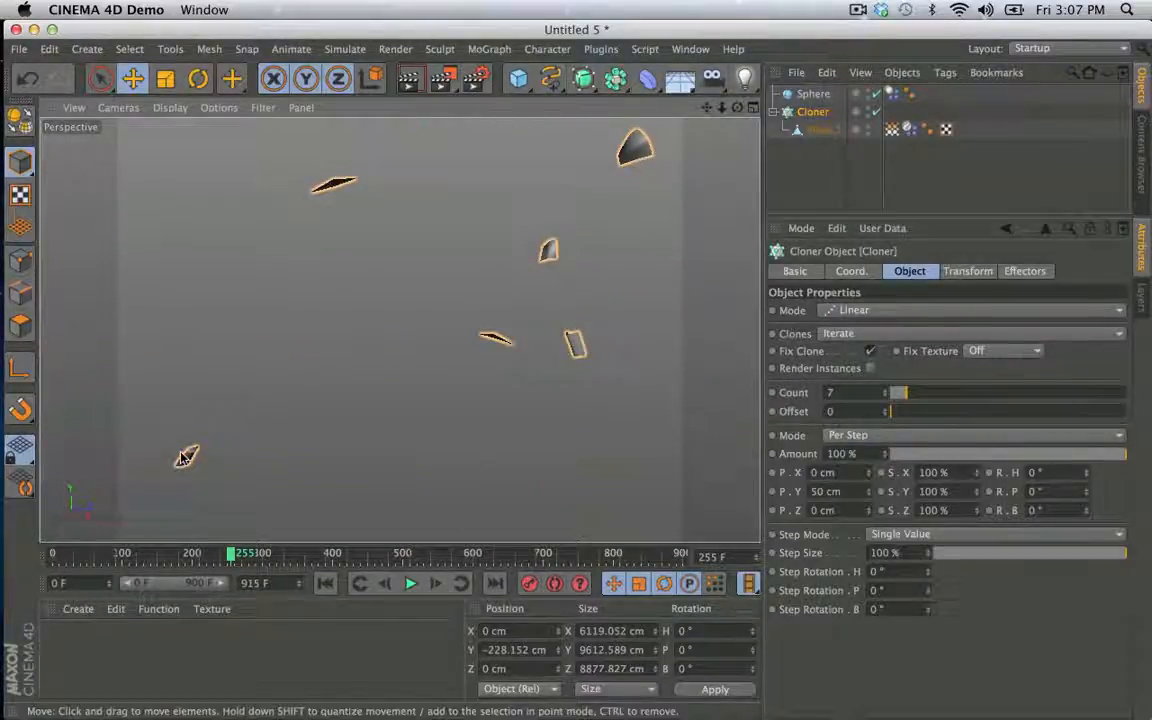
{"action": "mouse_move", "coordinate": [187, 458]}
{"action": "left_mouse_down", "text": "alt"}
{"action": "mouse_move", "coordinate": [375, 446]}
{"action": "mouse_move", "coordinate": [265, 450]}
{"action": "left_mouse_up", "text": "alt"}
{"action": "left_click", "coordinate": [410, 584]}
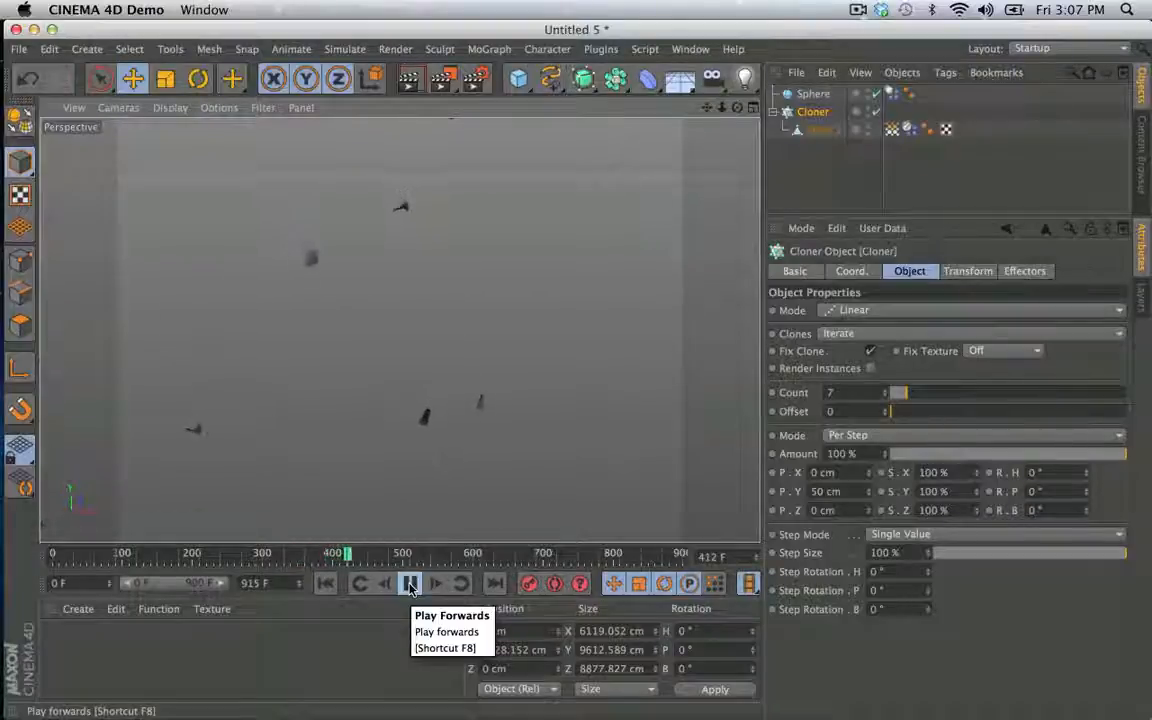
- Stop and rewind the cloner simulation, and set the Flexion to 500 in Plane.1's soft-body settings
{"action": "left_click", "coordinate": [410, 585]}
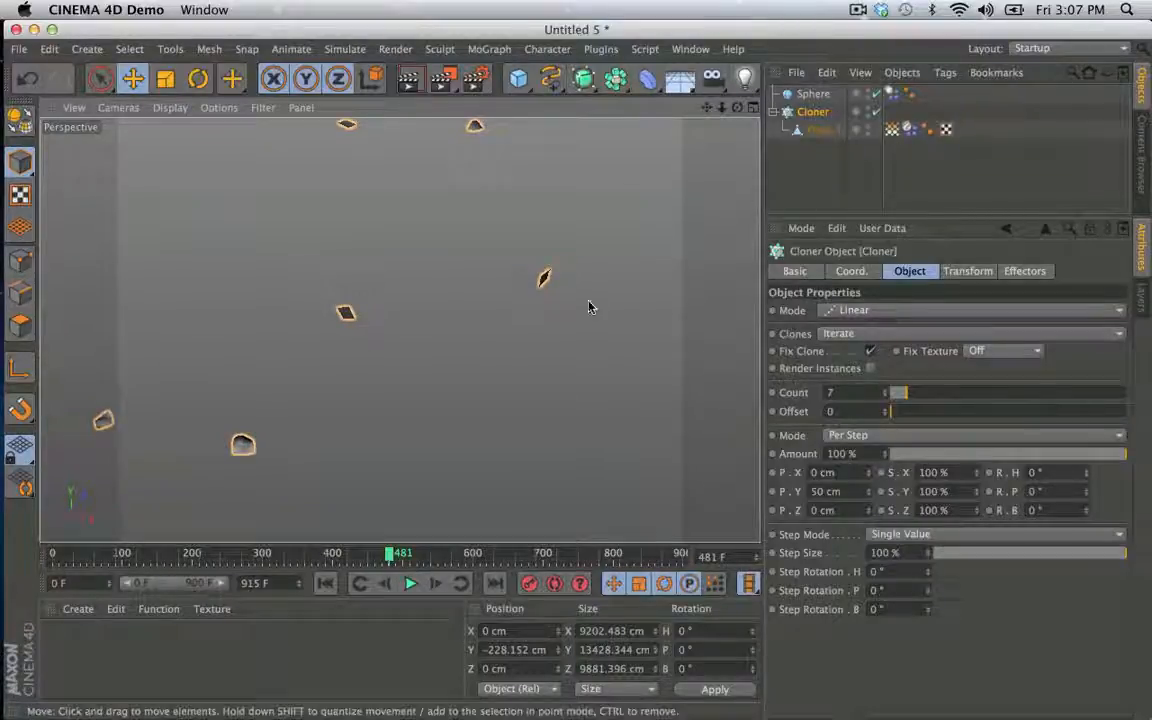
{"action": "left_click", "coordinate": [325, 583]}
{"action": "left_click", "coordinate": [906, 131]}
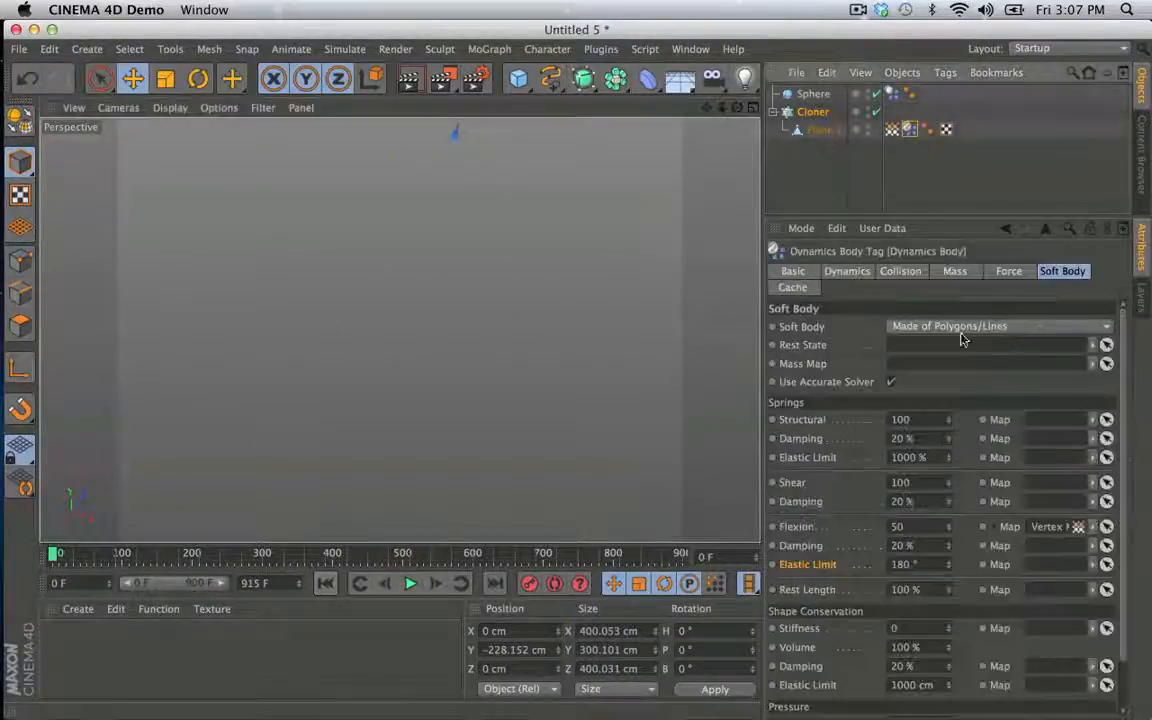
{"action": "double_click", "coordinate": [910, 526]}
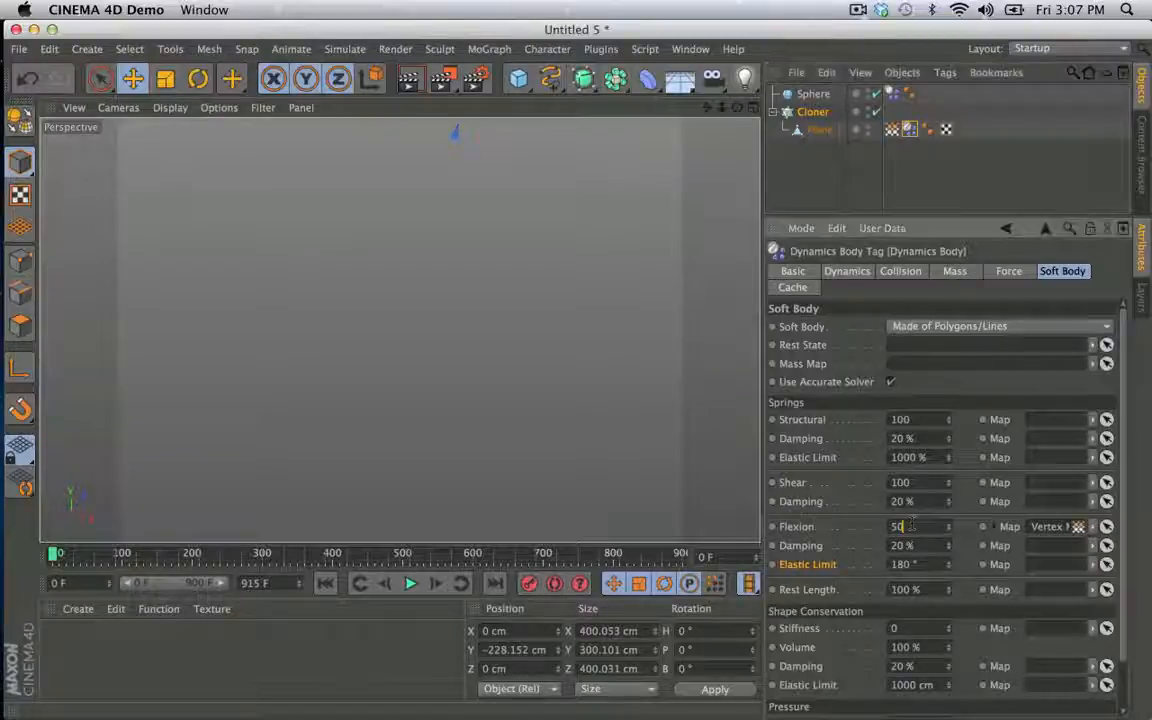
- Replay the cloner simulation with the stiffer planes, pause at frame 314, and examine how the clones bend
{"action": "mouse_move", "coordinate": [548, 251]}
{"action": "left_mouse_down", "text": "alt"}
{"action": "mouse_move", "coordinate": [561, 434]}
{"action": "mouse_move", "coordinate": [529, 396]}
{"action": "left_mouse_up", "text": "alt"}
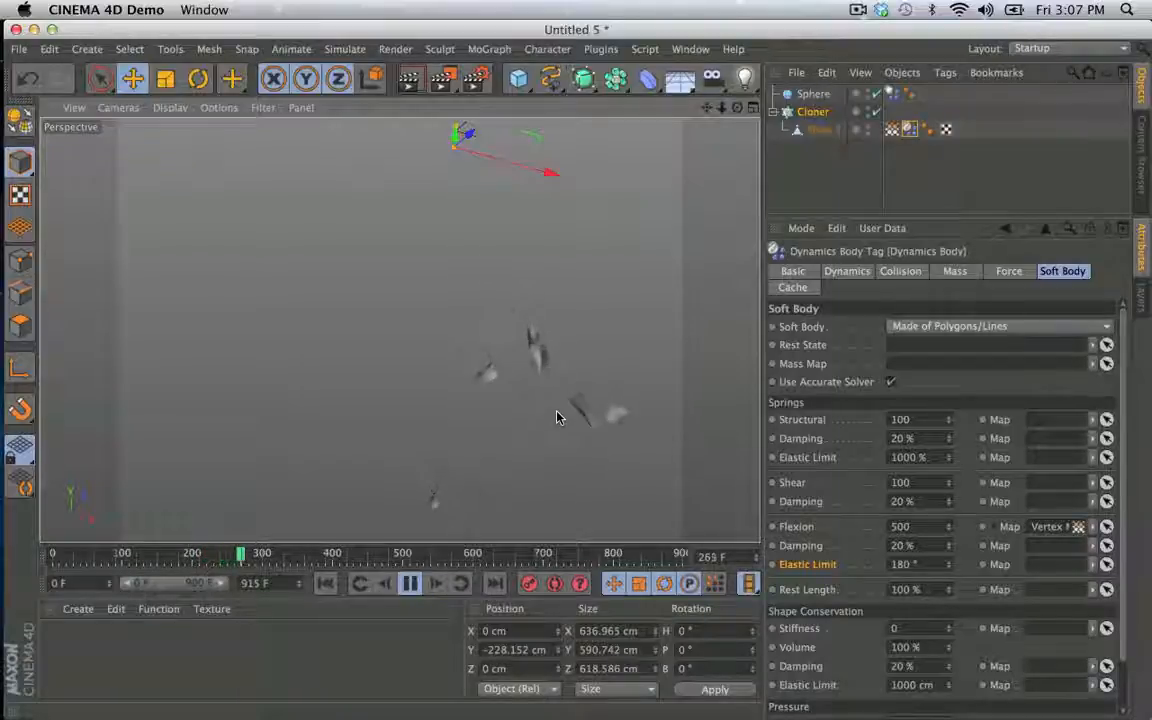
{"action": "left_click", "coordinate": [411, 584]}
{"action": "middle_click_drag", "start_coordinate": [495, 476], "coordinate": [487, 122], "text": "alt"}
{"action": "left_click_drag", "start_coordinate": [604, 260], "coordinate": [411, 303], "text": "alt"}
{"action": "right_click_drag", "start_coordinate": [496, 363], "coordinate": [685, 366], "text": "alt"}
{"action": "left_click_drag", "start_coordinate": [675, 362], "coordinate": [530, 323], "text": "alt"}
{"action": "right_click_drag", "start_coordinate": [530, 322], "coordinate": [386, 324], "text": "alt"}
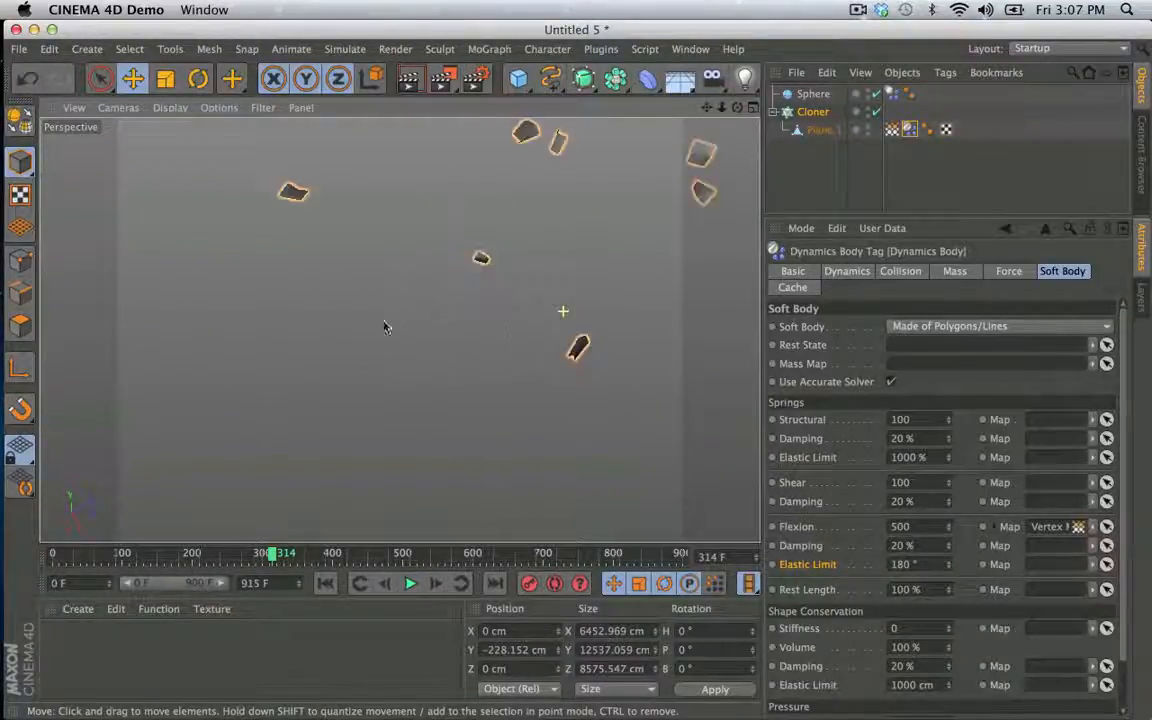
{"action": "left_click_drag", "start_coordinate": [386, 324], "coordinate": [483, 311], "text": "alt"}
- Resume the cloner simulation and pause at frame 852 to examine the shape of the flying planes
{"action": "left_click", "coordinate": [411, 584]}
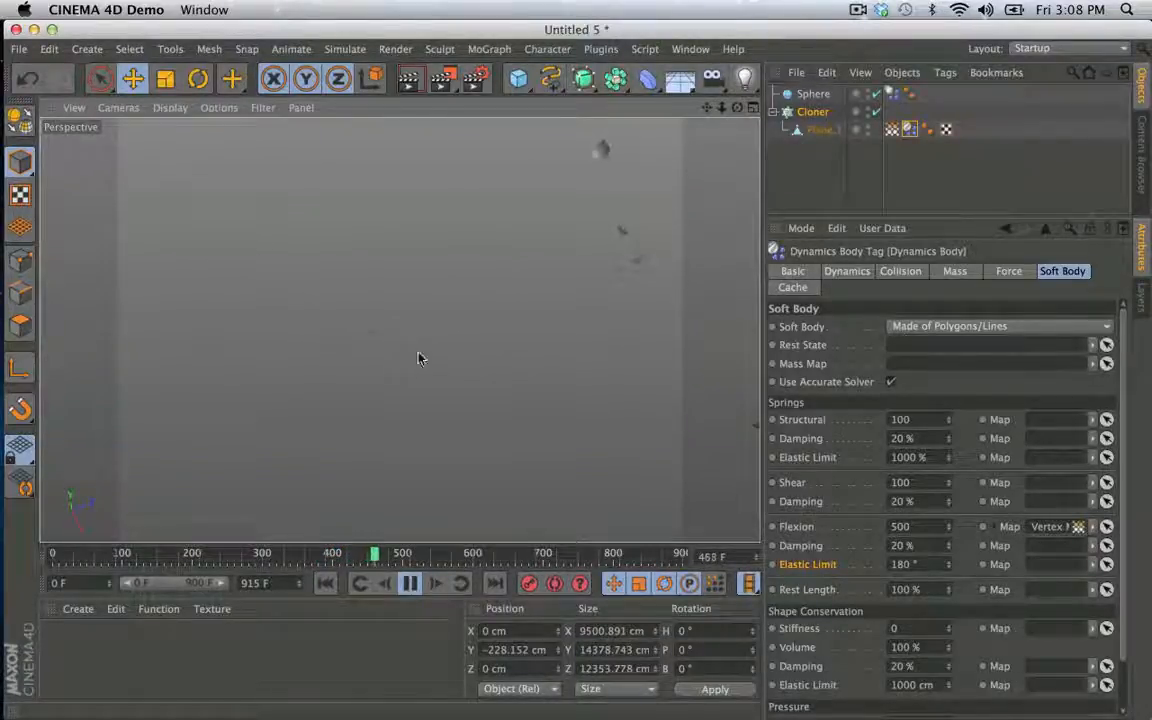
{"action": "right_click", "coordinate": [566, 329]}
{"action": "left_click", "coordinate": [522, 247]}
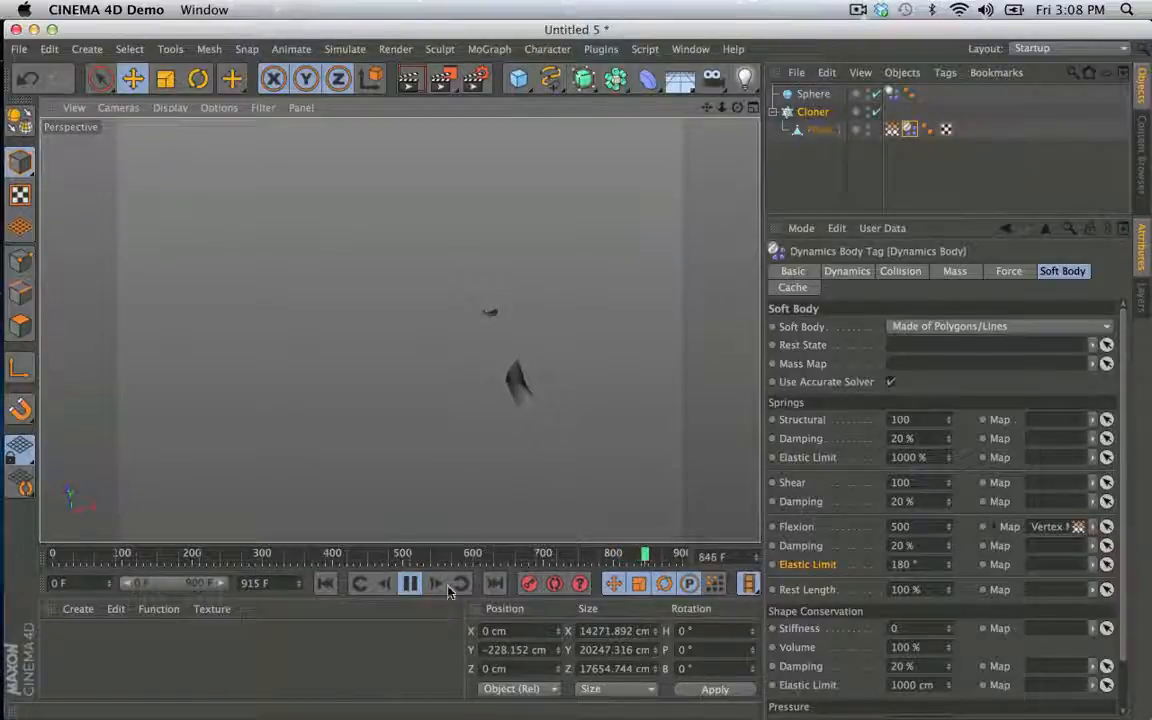
{"action": "left_click", "coordinate": [410, 583]}
{"action": "left_click", "coordinate": [549, 403]}
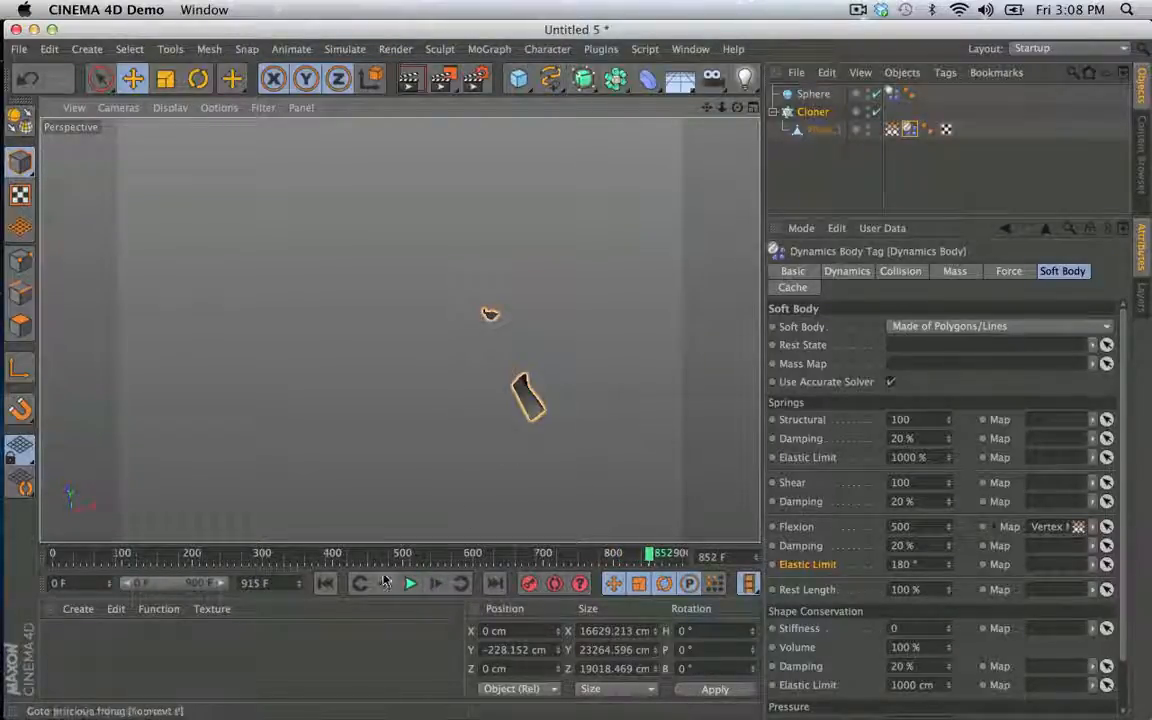
- Rewind the simulation and copy Plane.1 from the Cloner into a new scene
{"action": "left_click", "coordinate": [323, 584]}
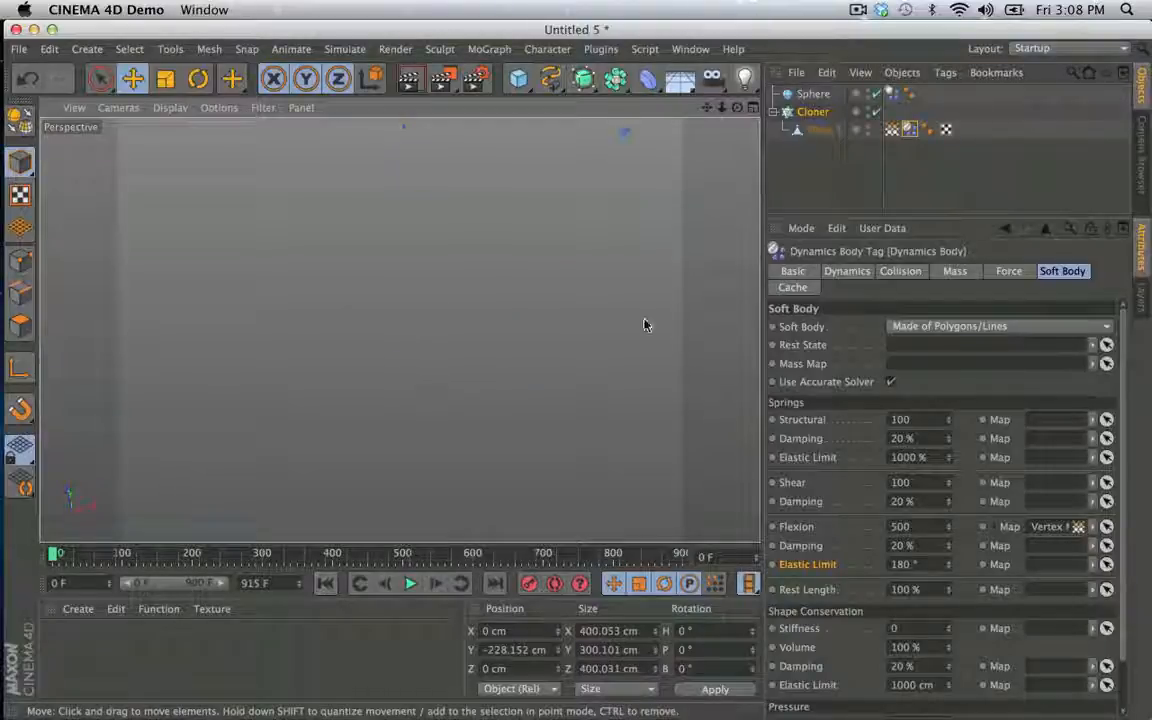
{"action": "left_click", "coordinate": [817, 113]}
{"action": "key", "text": "0"}
{"action": "key", "text": "o"}
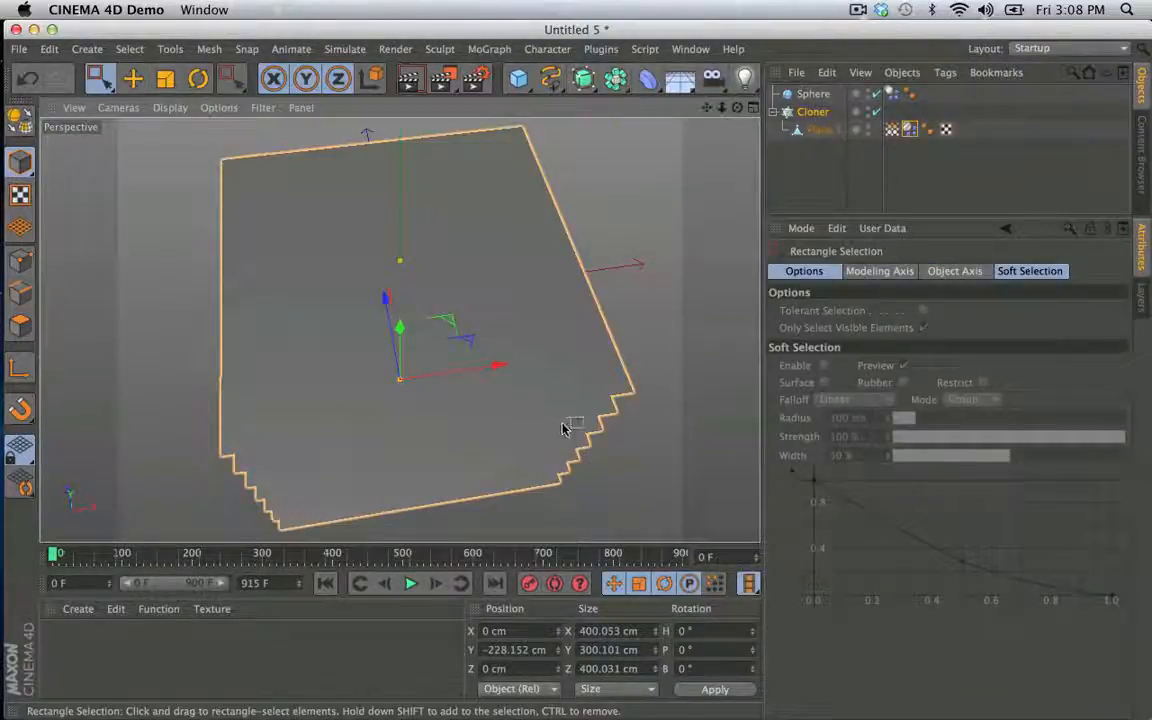
{"action": "left_click_drag", "start_coordinate": [562, 428], "coordinate": [418, 318], "text": "alt"}
{"action": "left_click_drag", "start_coordinate": [545, 327], "coordinate": [530, 410], "text": "alt"}
{"action": "left_click", "coordinate": [812, 128]}
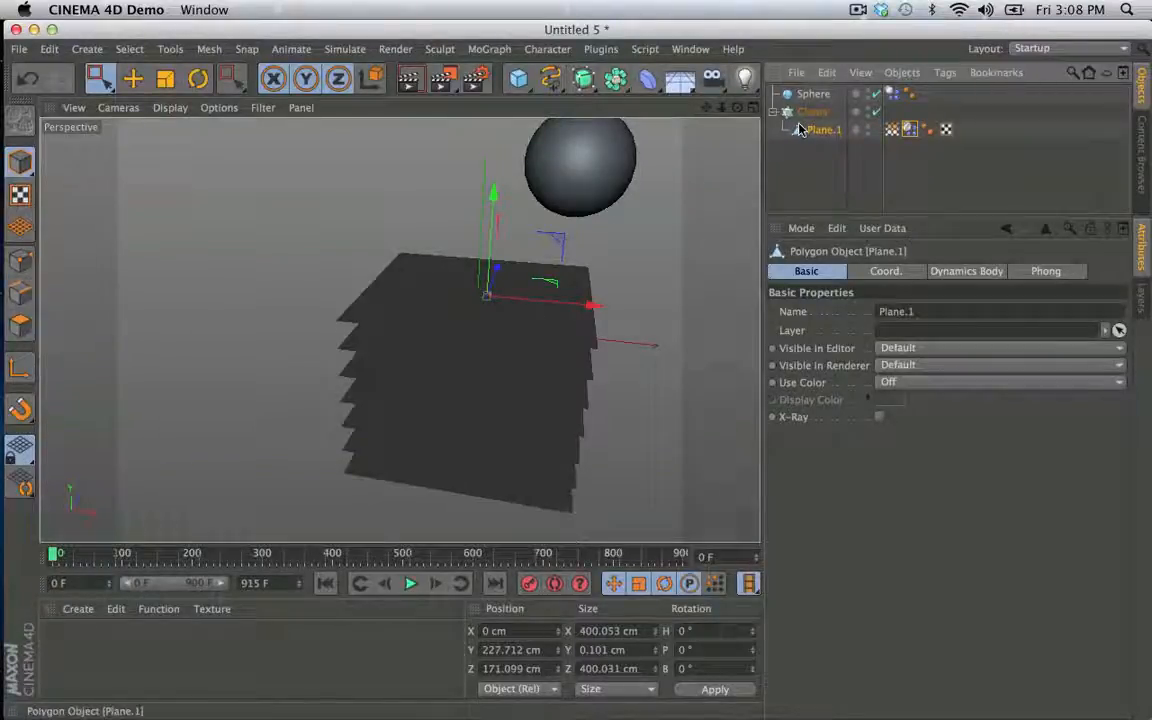
{"action": "key", "text": "super+n"}
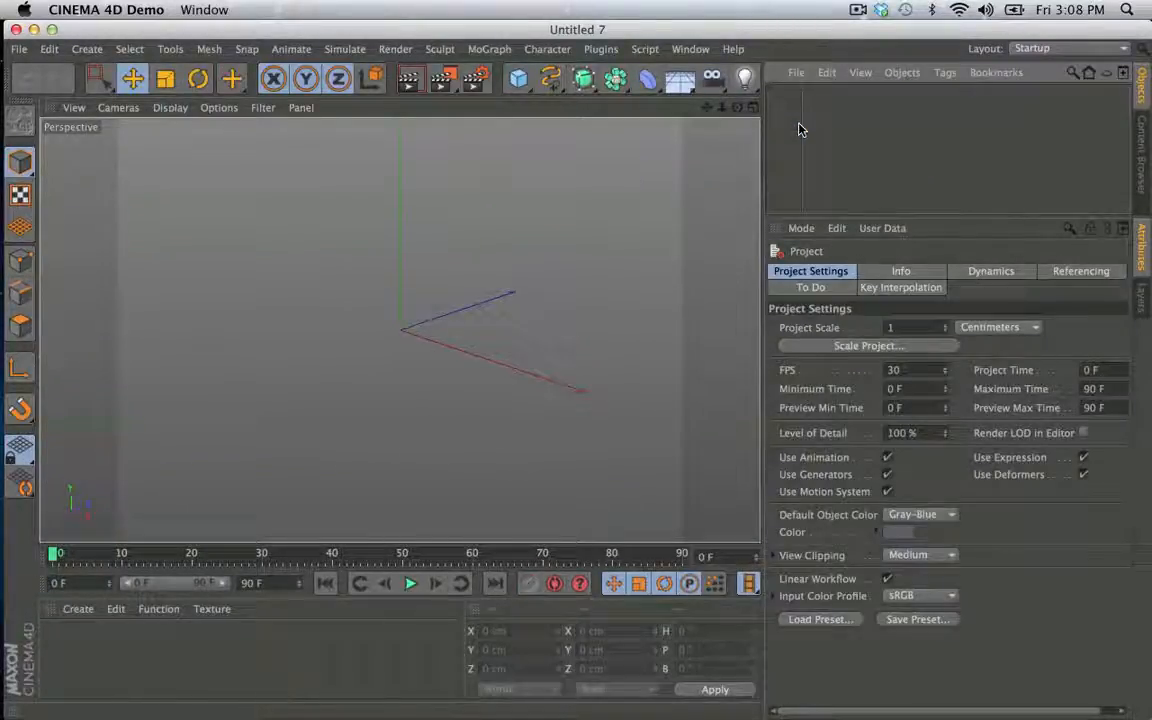
{"action": "key", "text": "super+v"}
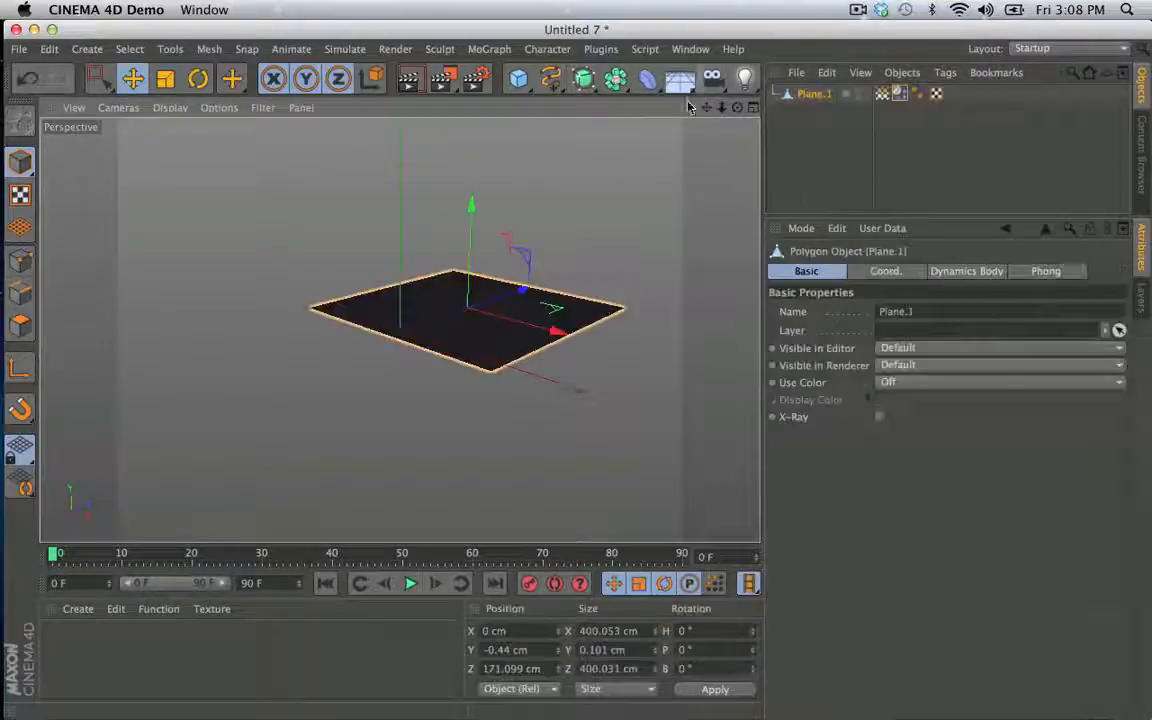
- Reset the pasted Plane.1's position to 0 cm on all axes
{"action": "key", "text": "shift+c"}
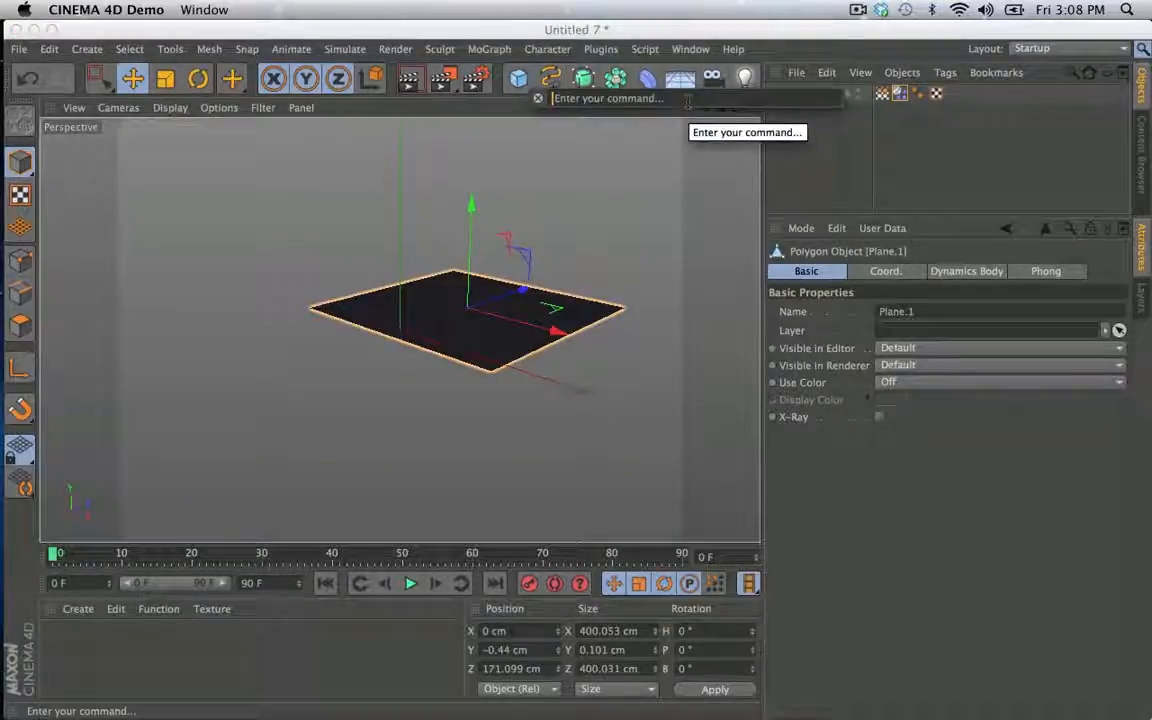
{"action": "type", "text": "ps"}
{"action": "key", "text": "Return"}
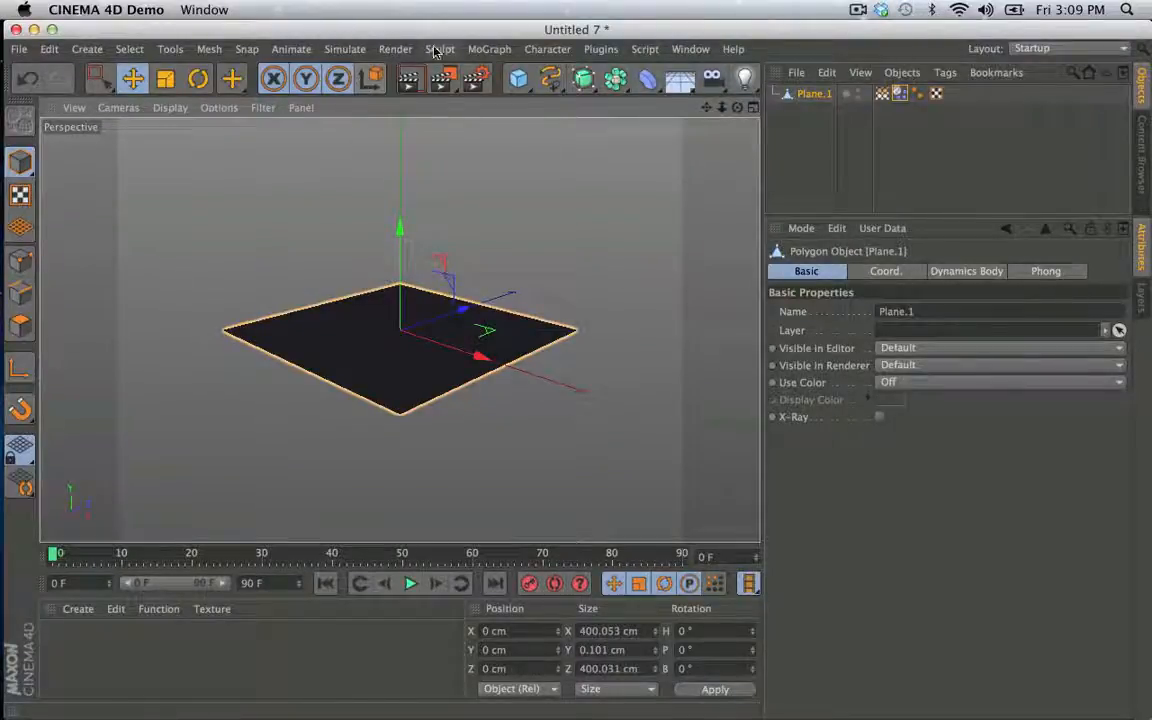
- Add a particle Emitter and make Plane.1 its child
{"action": "left_click", "coordinate": [344, 49]}
{"action": "mouse_move", "coordinate": [360, 120]}
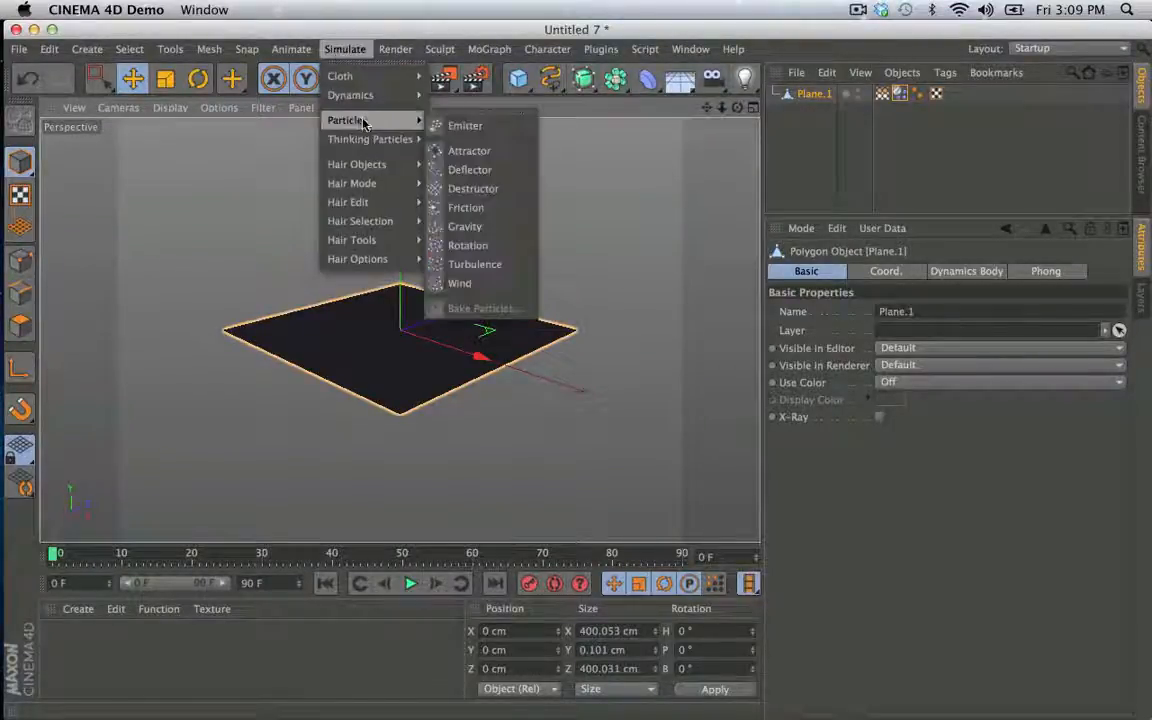
{"action": "left_click", "coordinate": [460, 122]}
{"action": "left_click_drag", "start_coordinate": [820, 96], "coordinate": [820, 96]}
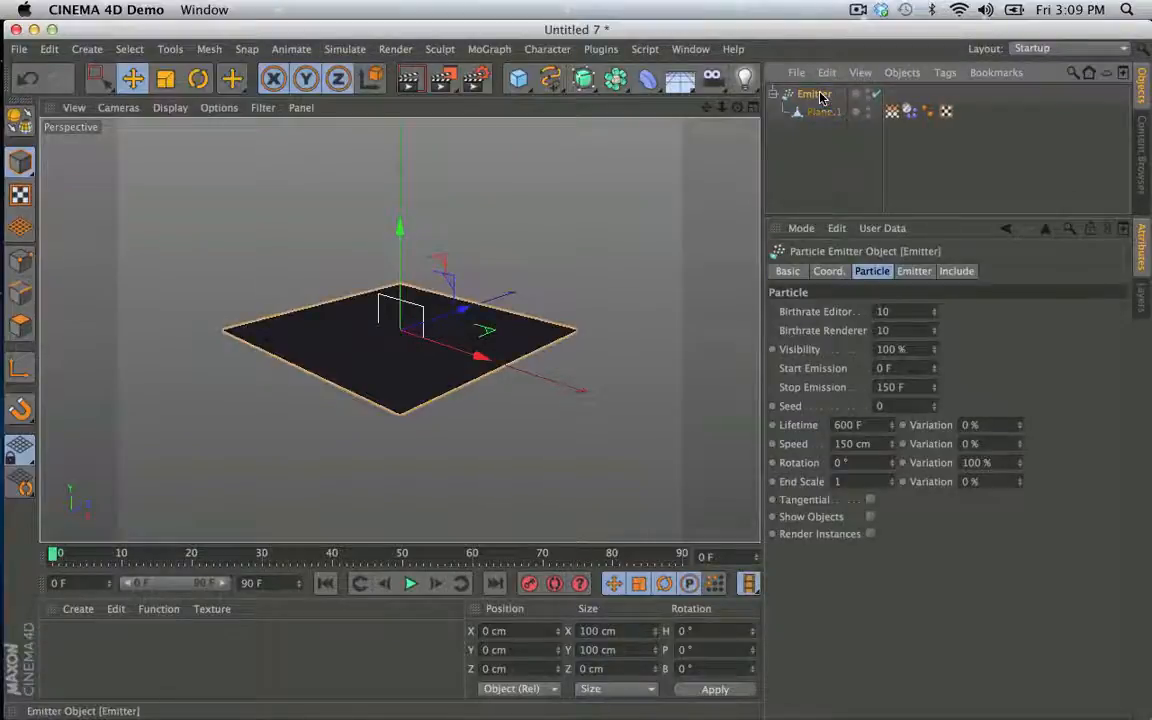
- Set the Emitter's editor and renderer birthrates to 2, Stop Emission to 550 F, Speed to 1500 cm, and X-Size and Y-Size to 0 cm
{"action": "left_click", "coordinate": [903, 310]}
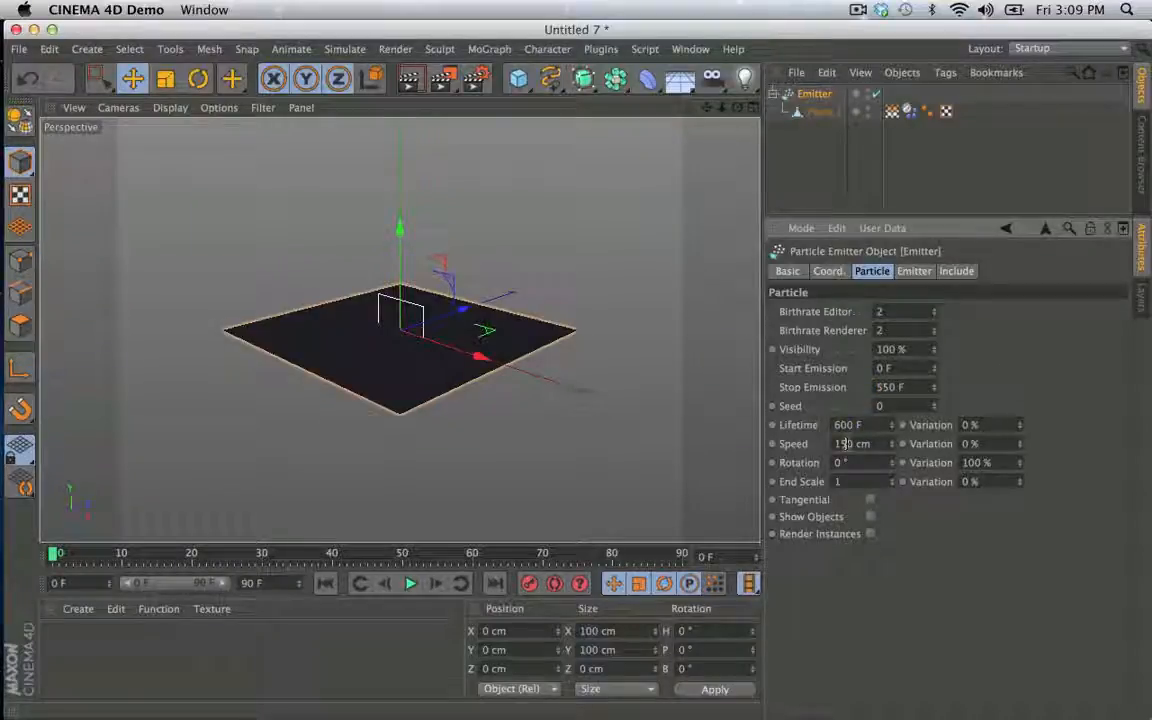
{"action": "left_click", "coordinate": [956, 271]}
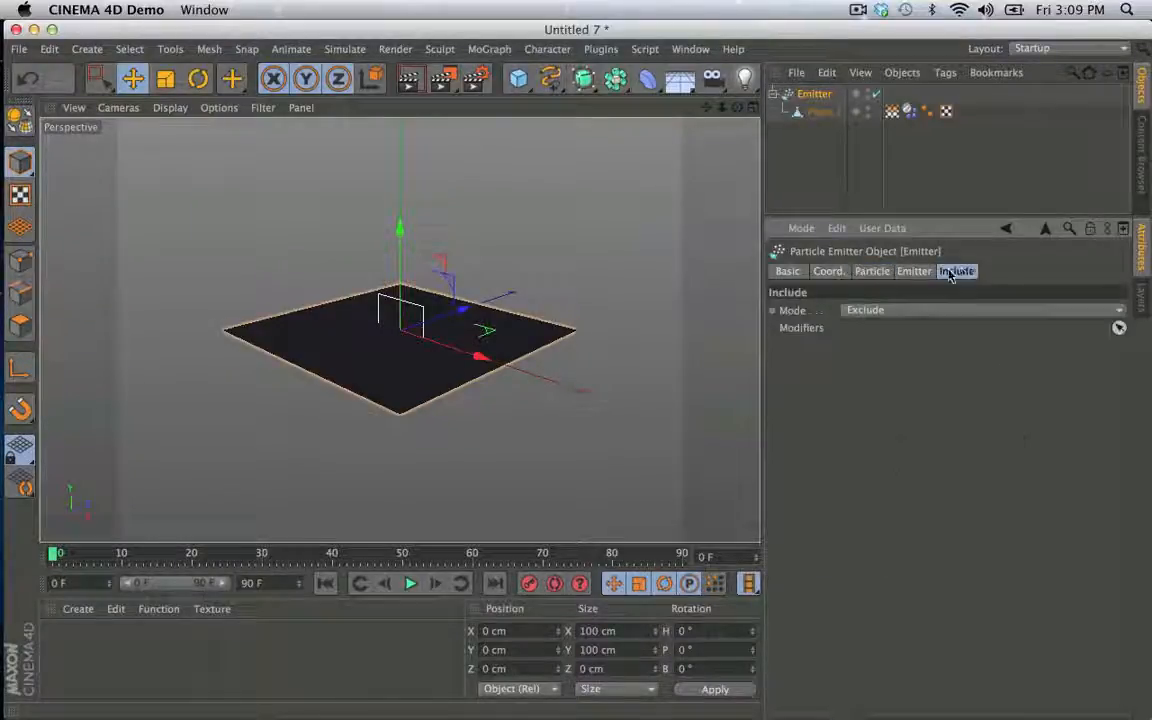
{"action": "left_click", "coordinate": [914, 271]}
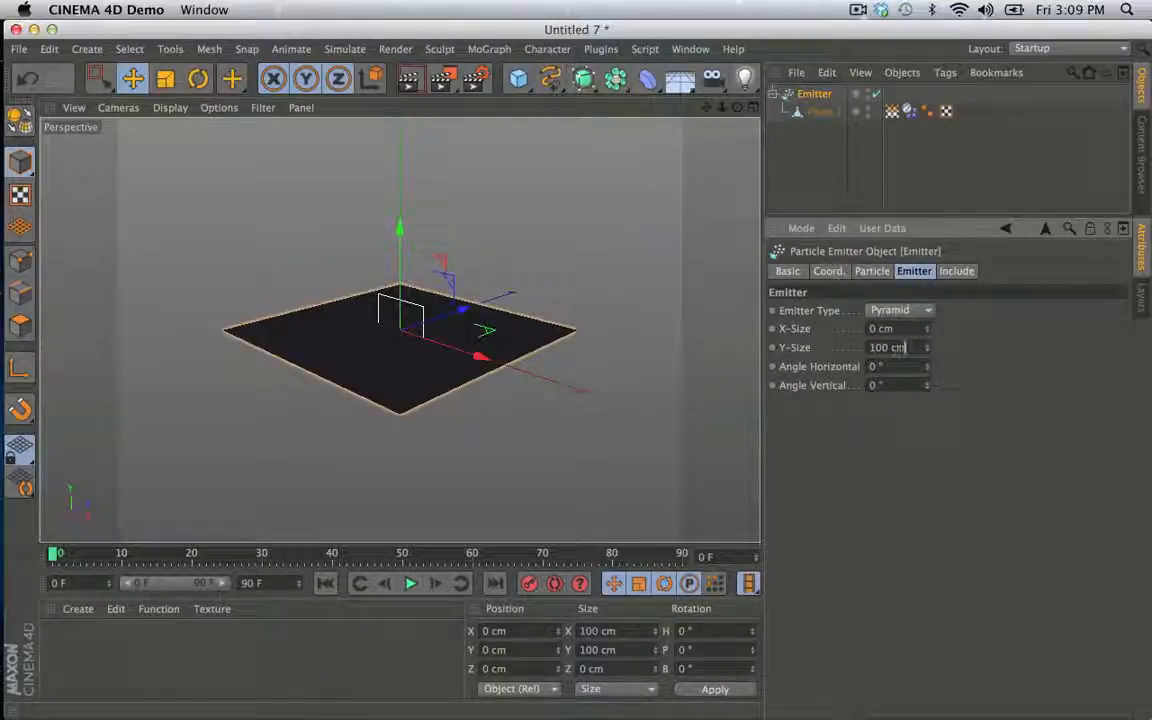
{"action": "left_click_drag", "start_coordinate": [900, 348], "coordinate": [450, 342]}
{"action": "type", "text": "0"}
{"action": "key", "text": "Return"}
- Enable Show Objects for the Emitter and extend the timeline and its preview range to 900 F
{"action": "left_click", "coordinate": [872, 272]}
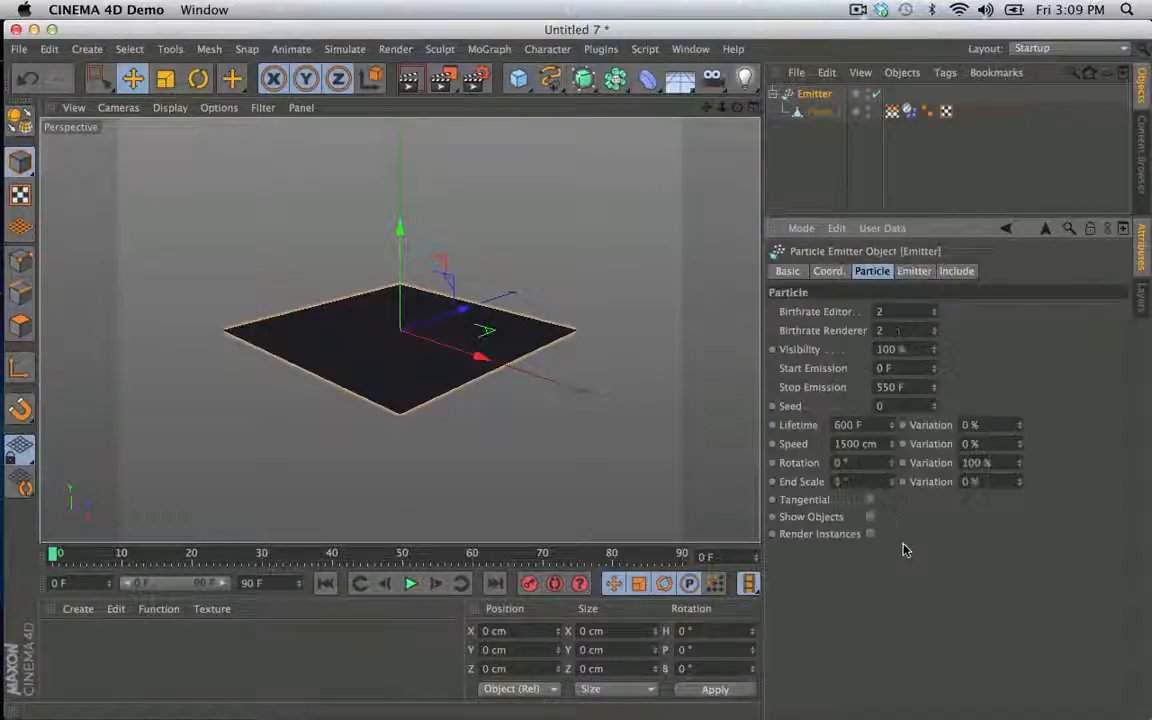
{"action": "left_click", "coordinate": [870, 517]}
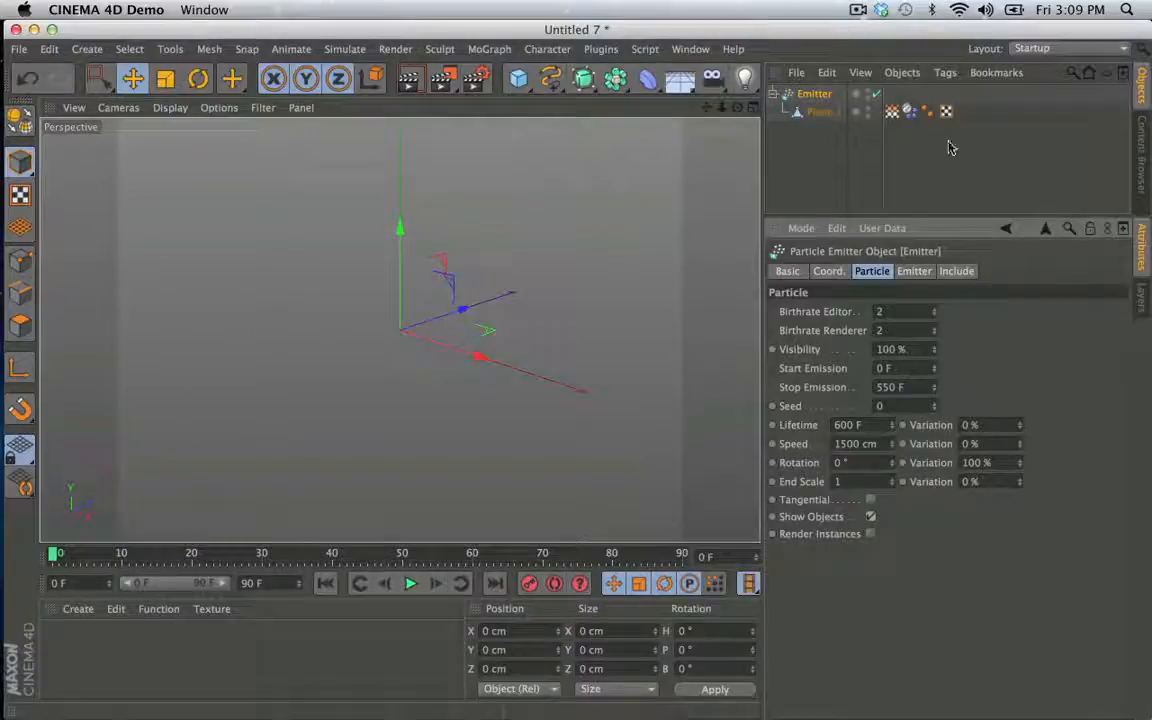
{"action": "left_click", "coordinate": [251, 583]}
{"action": "type", "text": "0"}
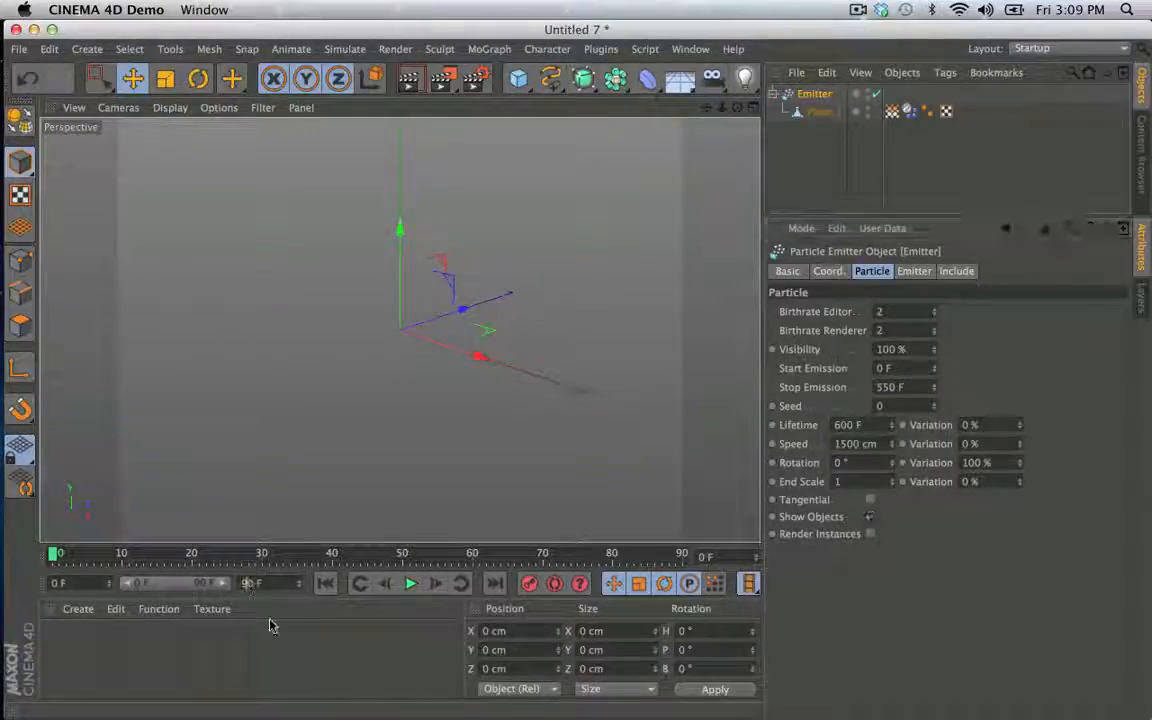
{"action": "left_click", "coordinate": [268, 624]}
{"action": "left_click_drag", "start_coordinate": [149, 583], "coordinate": [375, 597]}
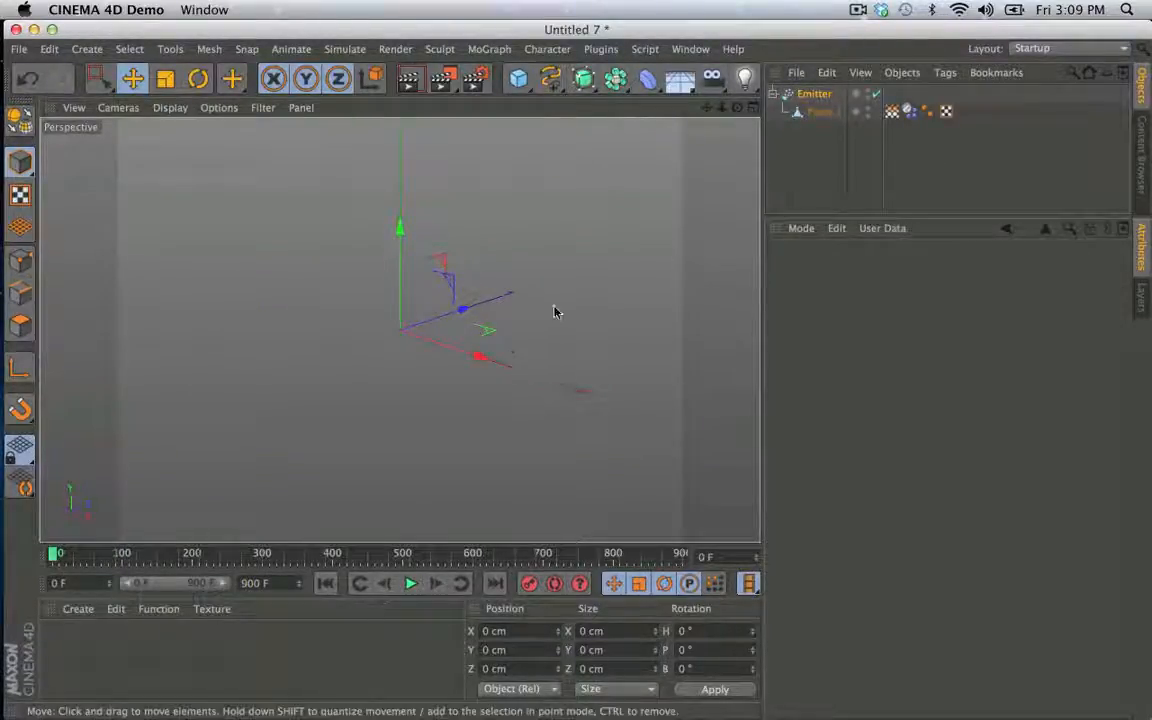
- Play the emitter simulation, pausing at frames 80 and 217 to examine the emitted soft-body planes
{"action": "middle_click_drag", "start_coordinate": [345, 360], "coordinate": [349, 415], "text": "alt"}
{"action": "left_click", "coordinate": [410, 583]}
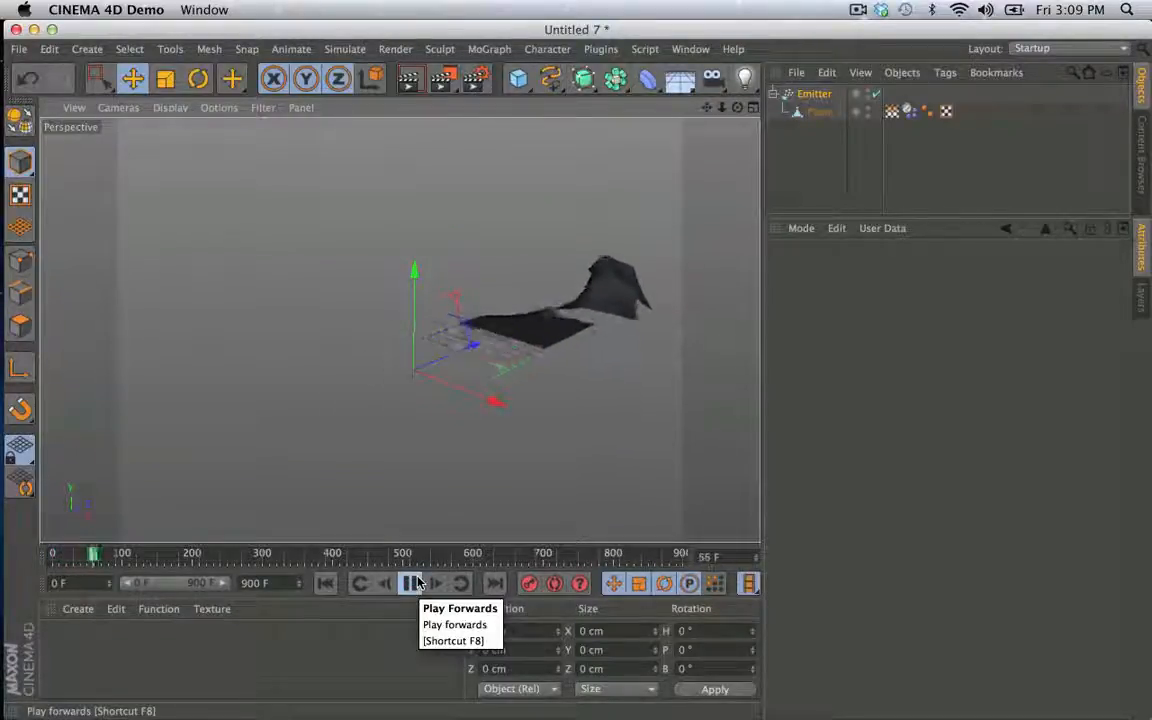
{"action": "left_click", "coordinate": [412, 583]}
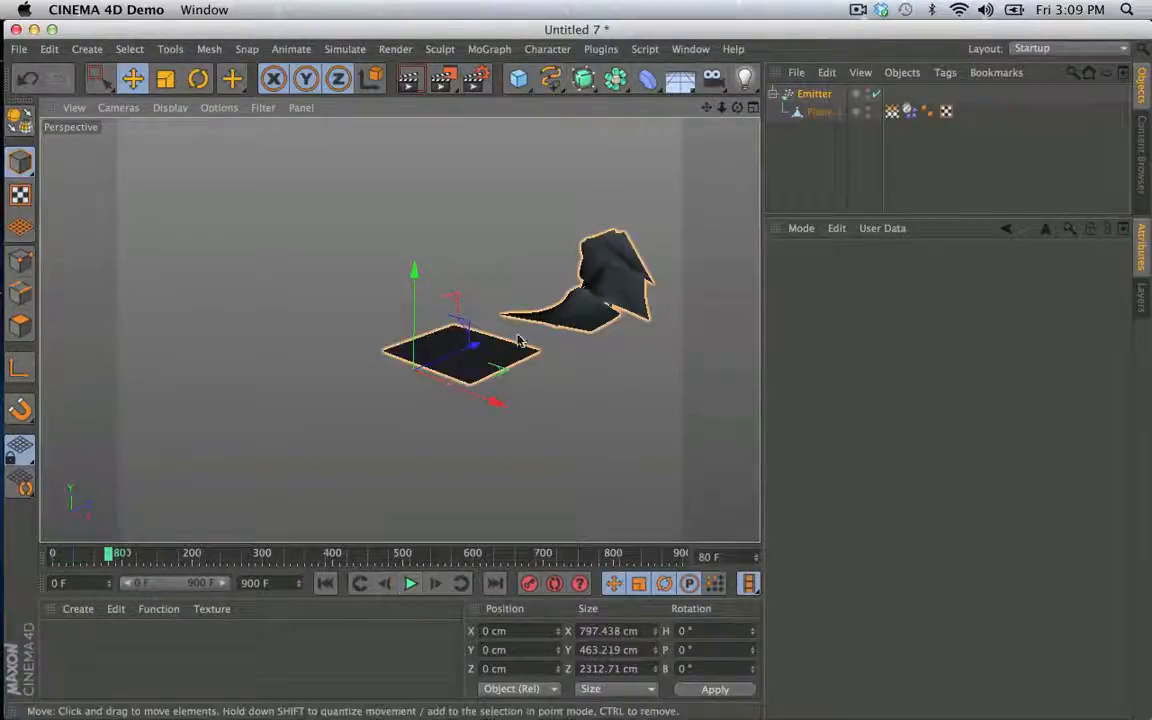
{"action": "left_click_drag", "start_coordinate": [612, 314], "coordinate": [557, 340], "text": "alt"}
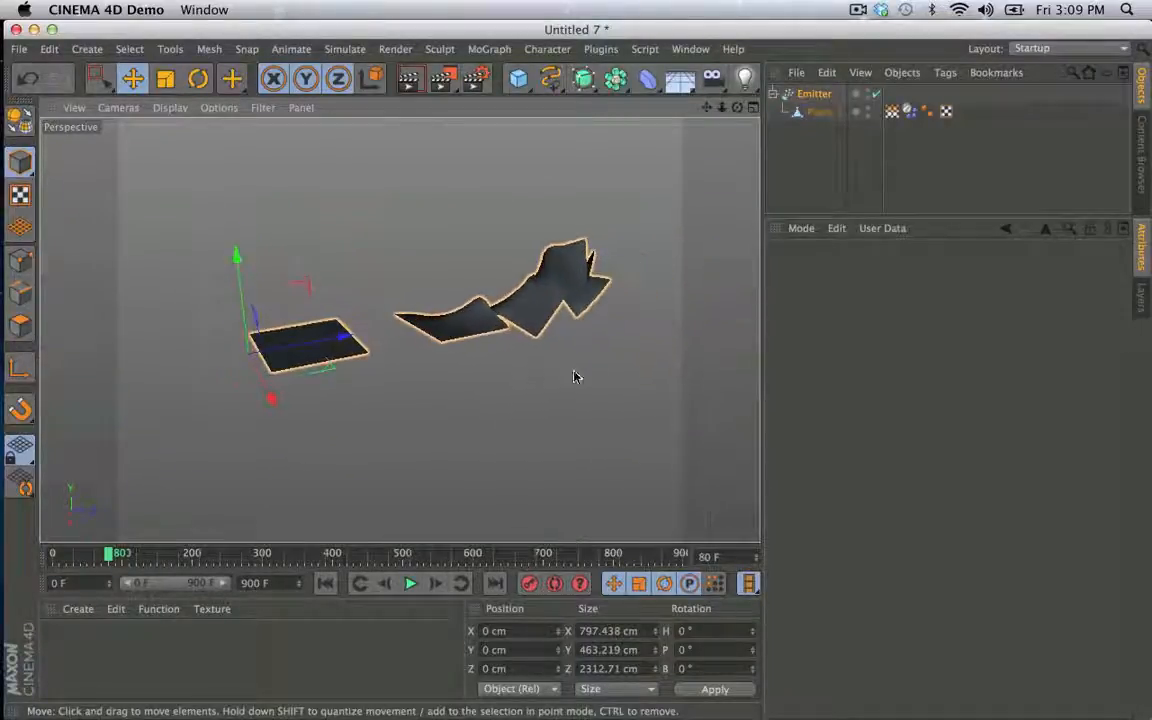
{"action": "left_click", "coordinate": [410, 584]}
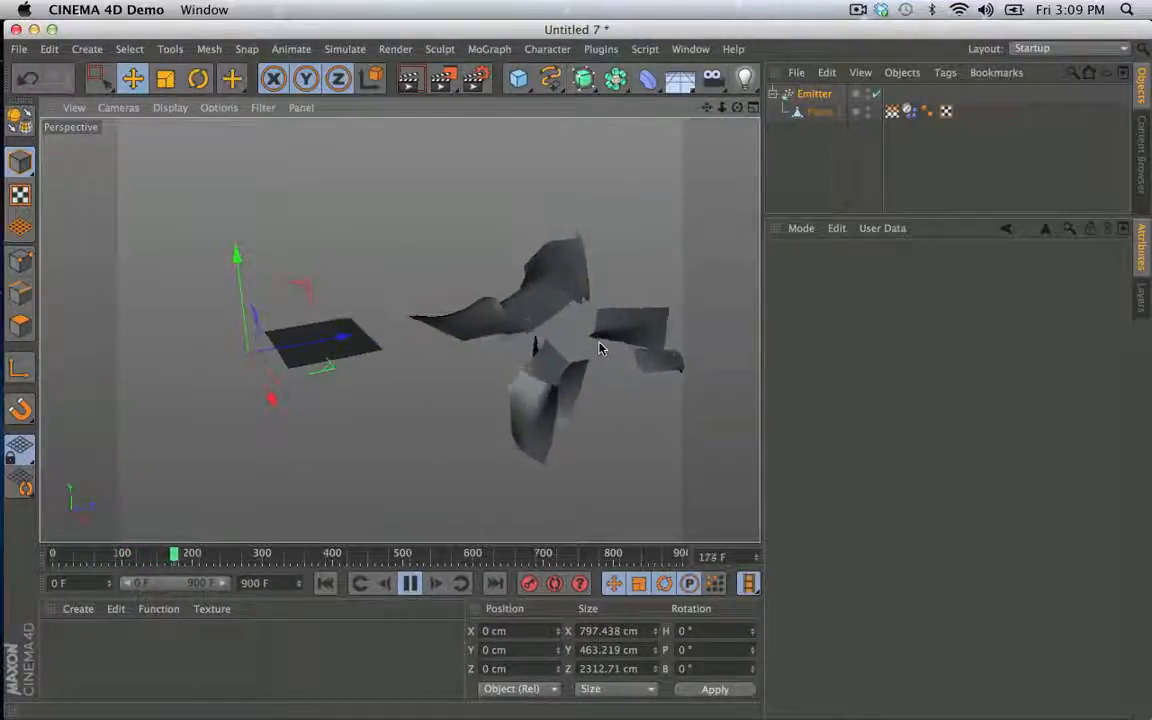
{"action": "left_click", "coordinate": [410, 584]}
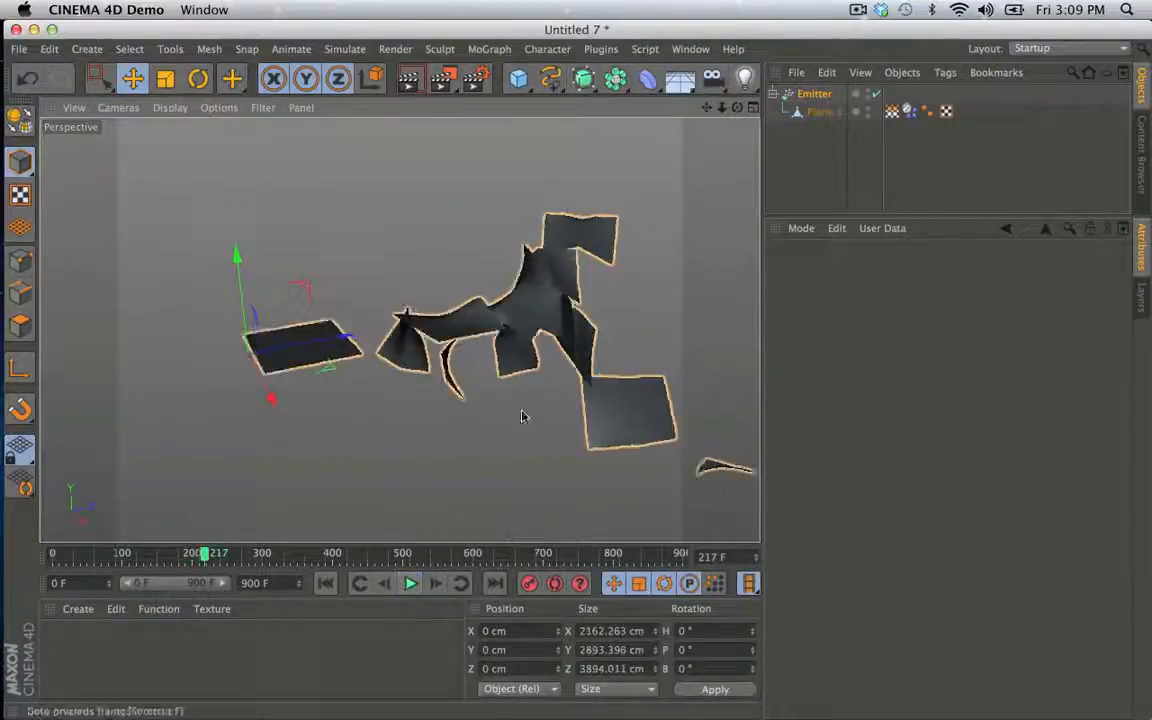
{"action": "left_click_drag", "start_coordinate": [522, 414], "coordinate": [315, 488], "text": "alt"}
- Try an Emitter Speed of 15000 cm, play the simulation from the start, and rewind it
{"action": "left_click", "coordinate": [826, 96]}
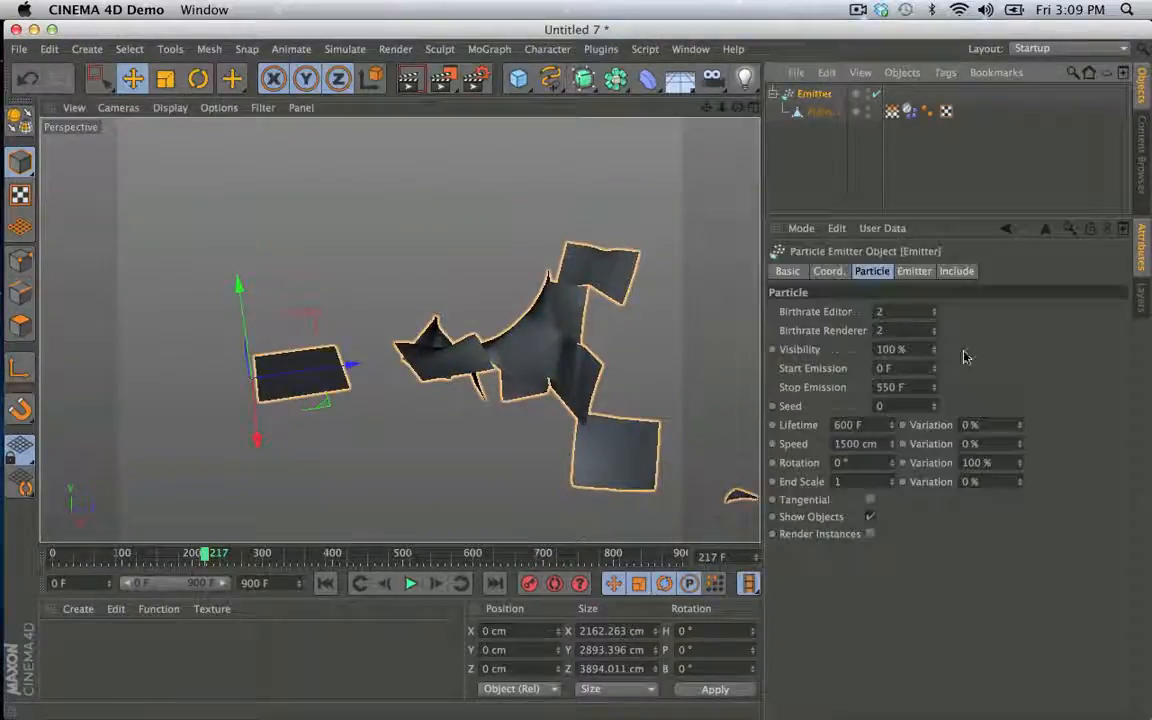
{"action": "left_click", "coordinate": [855, 444]}
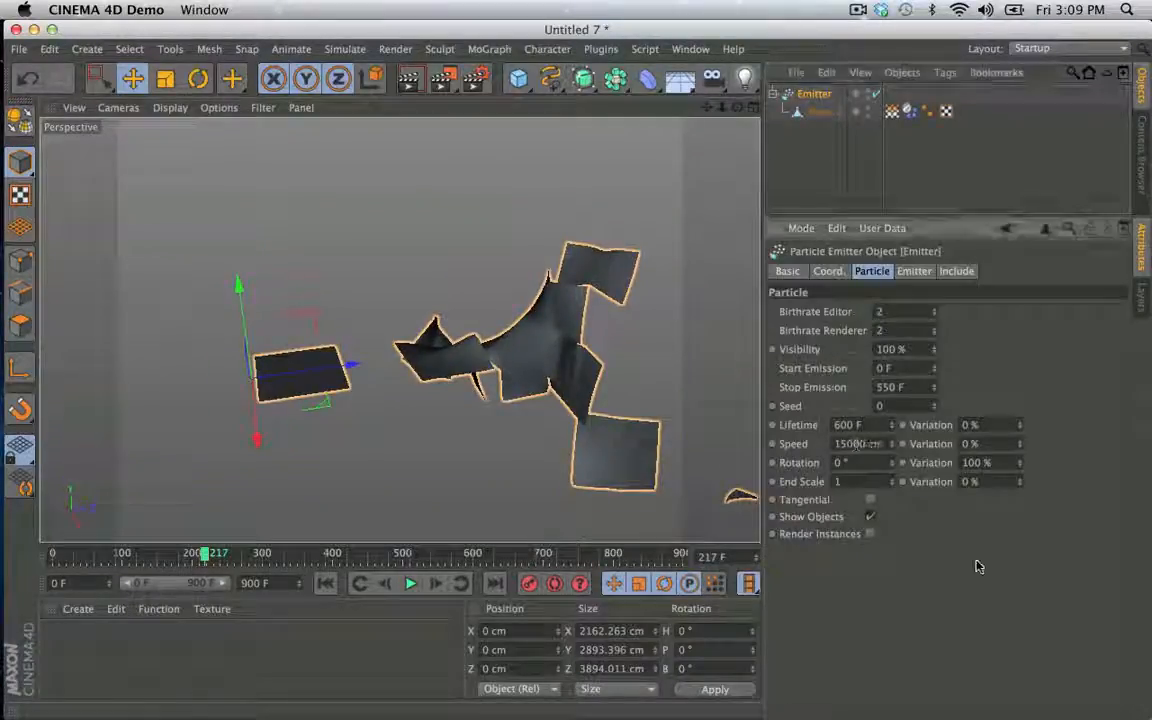
{"action": "left_click", "coordinate": [326, 584]}
{"action": "left_click", "coordinate": [410, 584]}
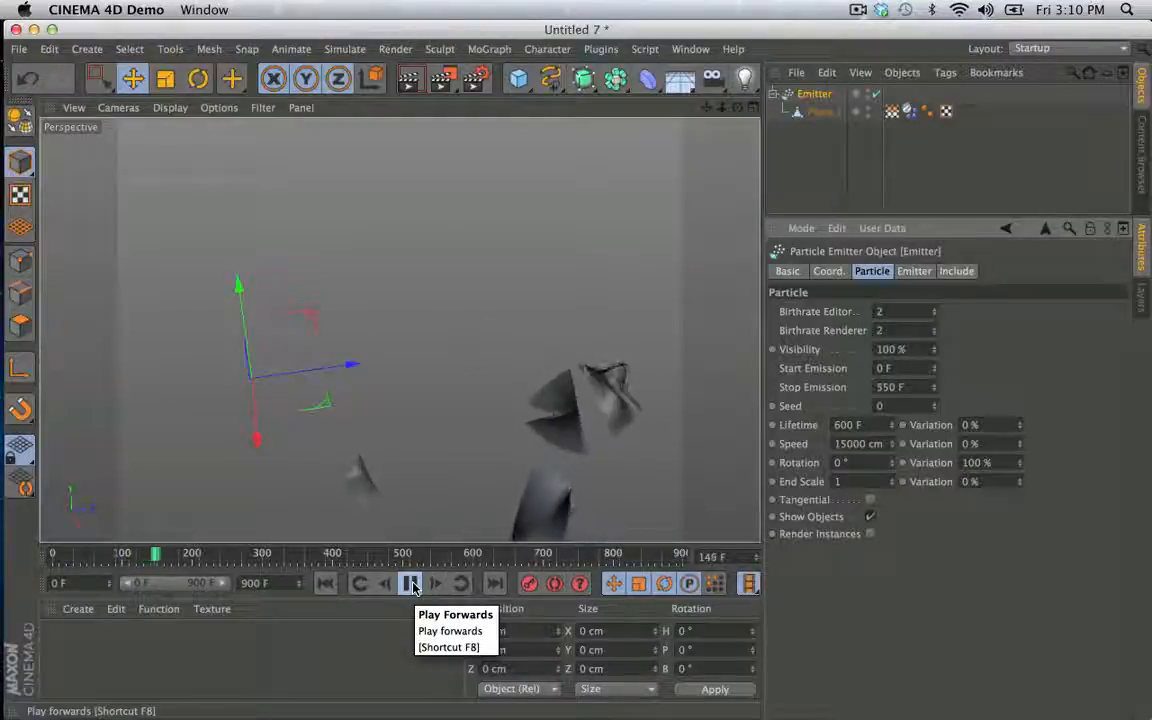
{"action": "left_click", "coordinate": [410, 586]}
{"action": "left_click", "coordinate": [330, 586]}
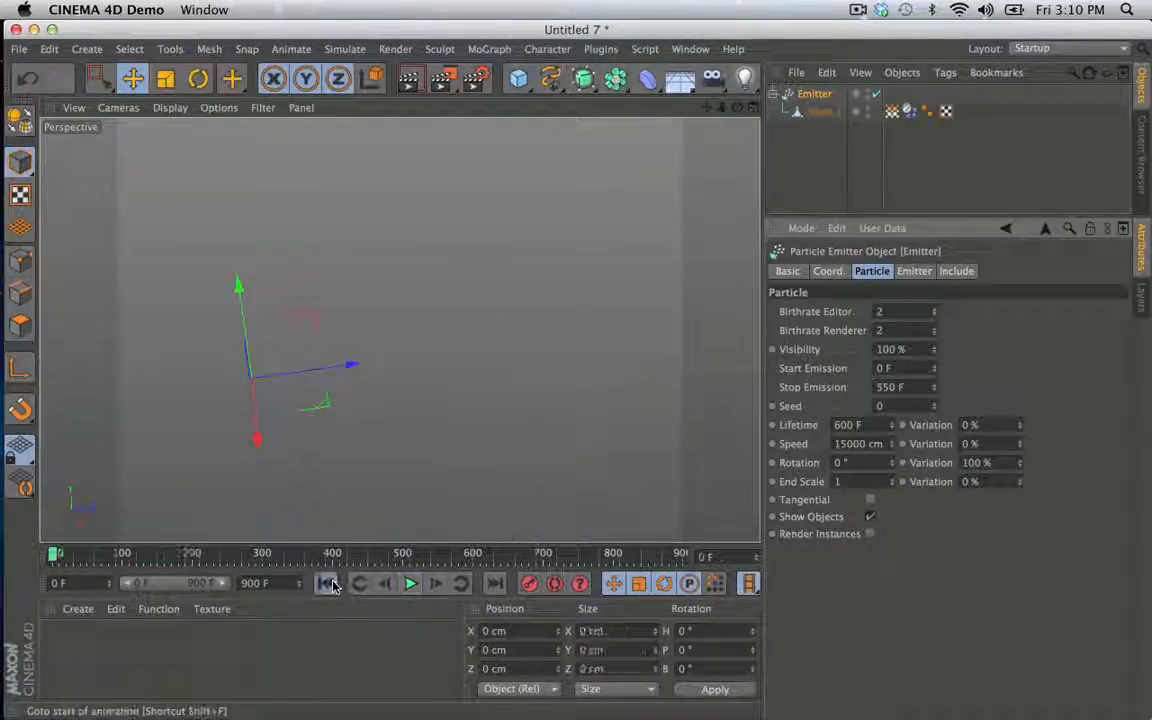
- Play the emitter simulation at a Speed of 1500 cm, examine the flying planes from another angle, and rewind it
{"action": "left_click", "coordinate": [410, 584]}
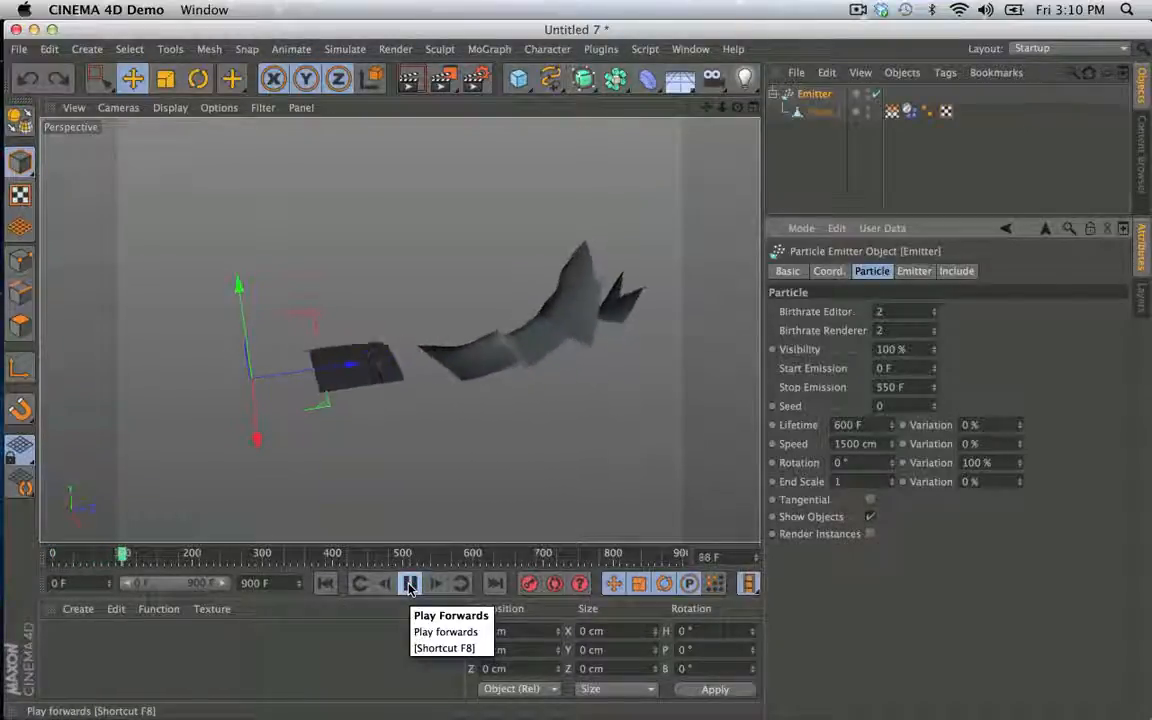
{"action": "left_click_drag", "start_coordinate": [627, 365], "coordinate": [387, 318], "text": "alt"}
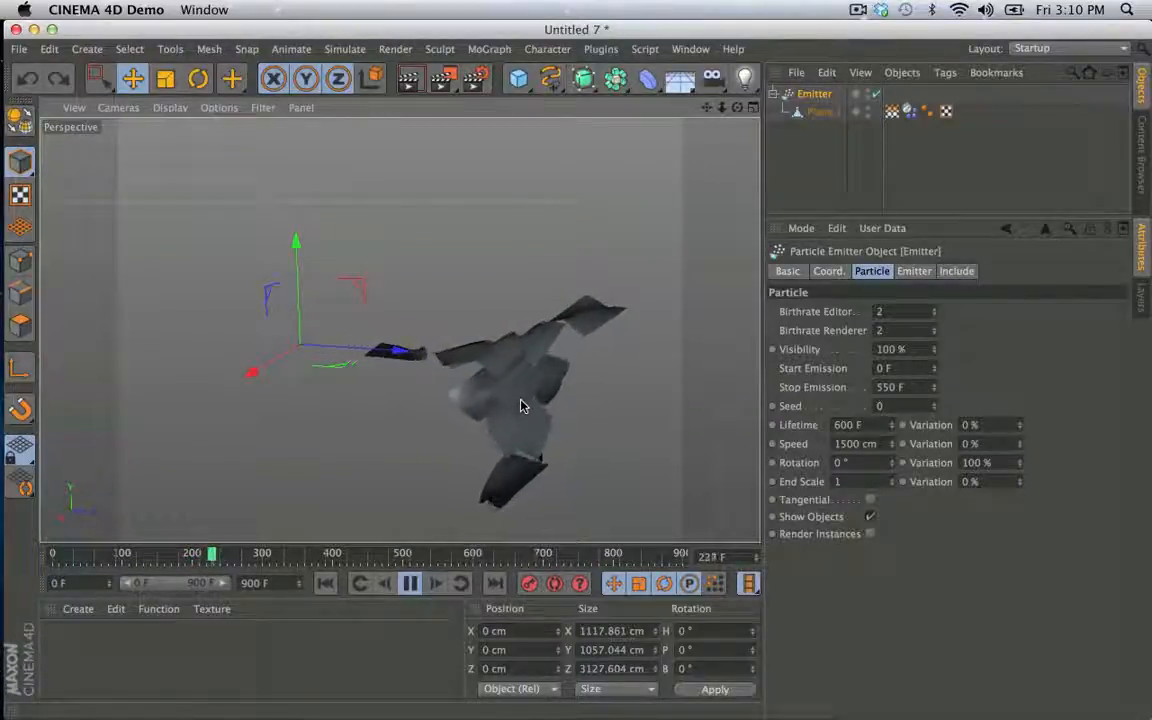
{"action": "left_click_drag", "start_coordinate": [514, 399], "coordinate": [452, 362], "text": "alt"}
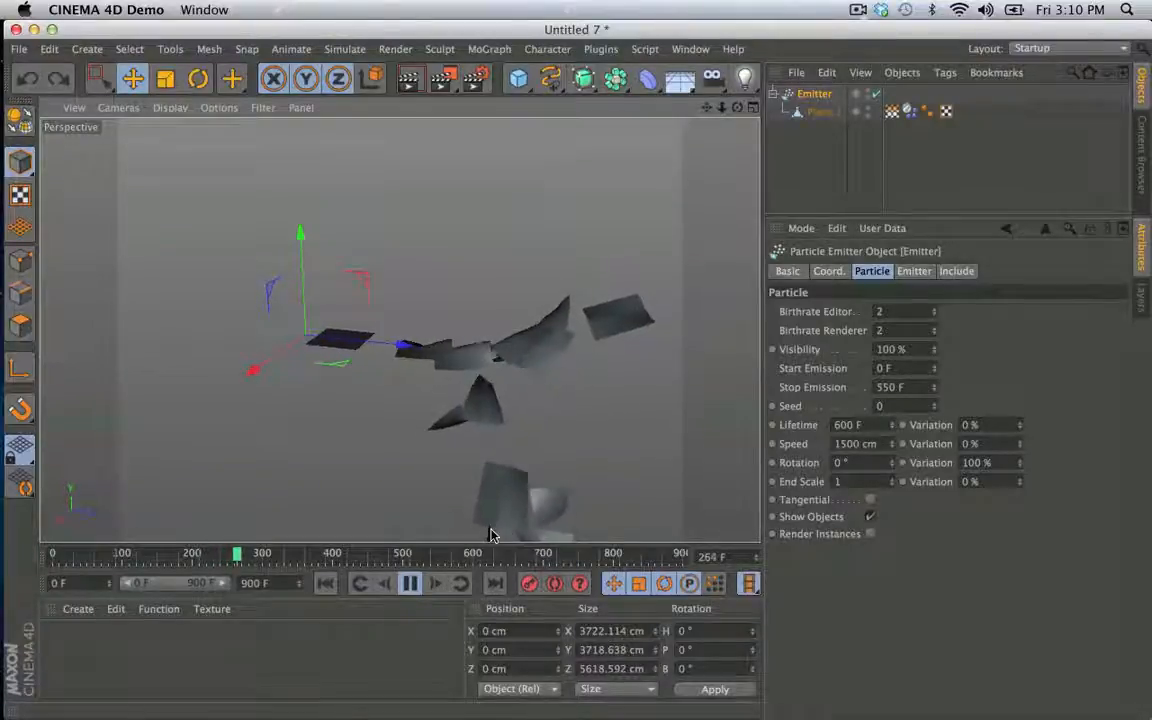
{"action": "left_click", "coordinate": [410, 583]}
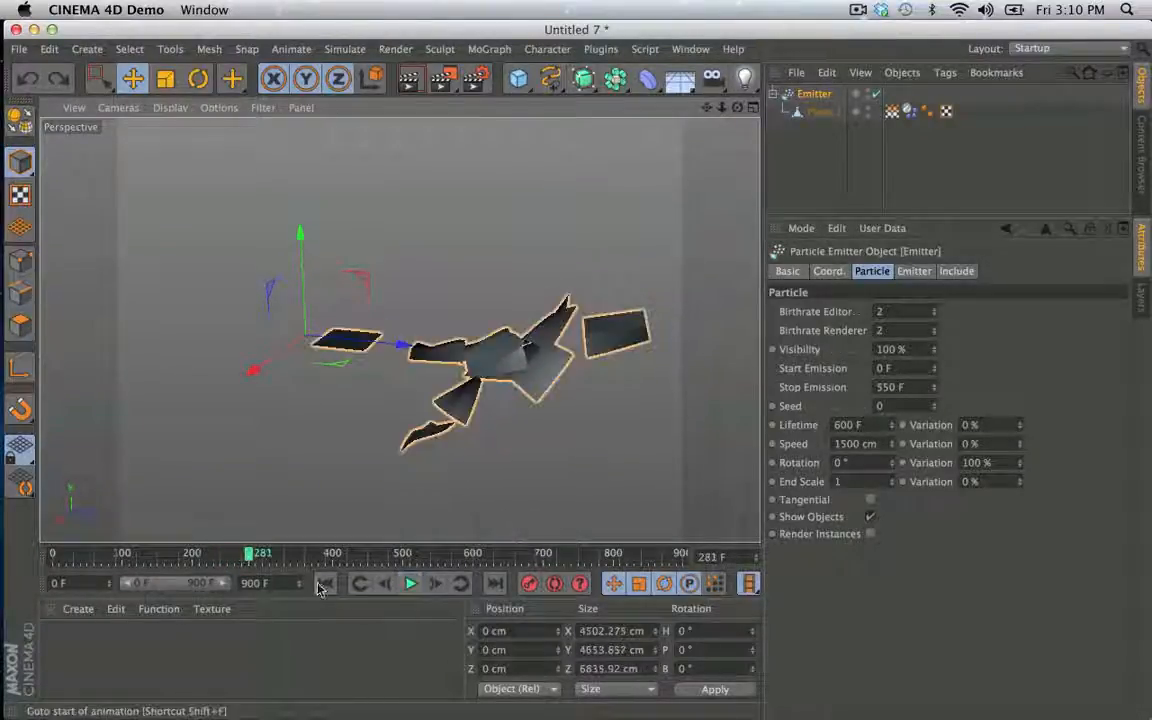
{"action": "left_click", "coordinate": [323, 584]}
- Switch the mass of the emitted plane's Dynamics Body to Custom Density and set the density to 10
{"action": "left_click", "coordinate": [908, 112]}
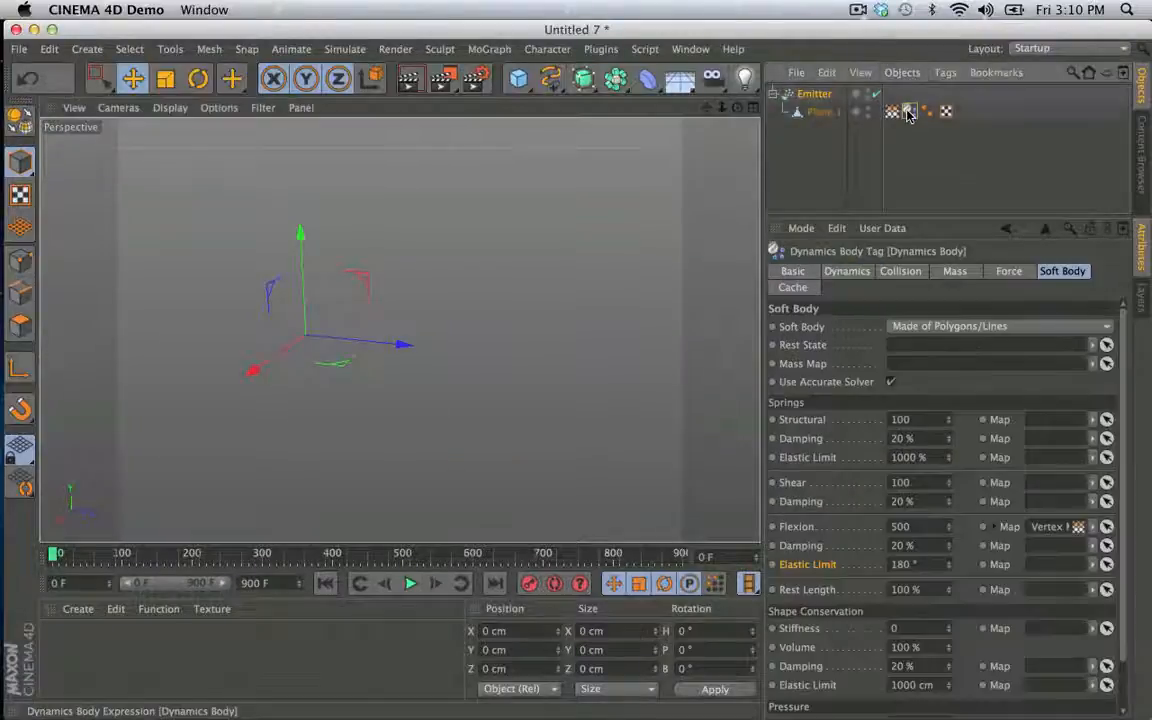
{"action": "left_click", "coordinate": [956, 274]}
{"action": "left_click", "coordinate": [895, 326]}
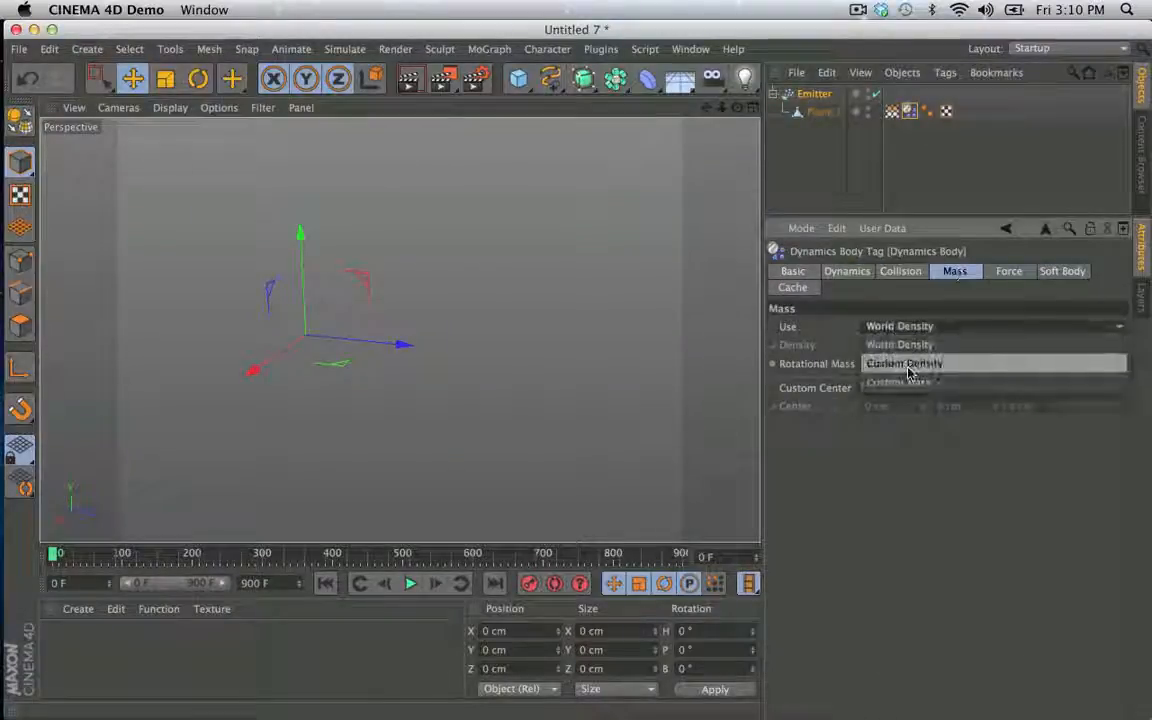
{"action": "left_click", "coordinate": [892, 362]}
{"action": "left_click_drag", "start_coordinate": [898, 344], "coordinate": [794, 346]}
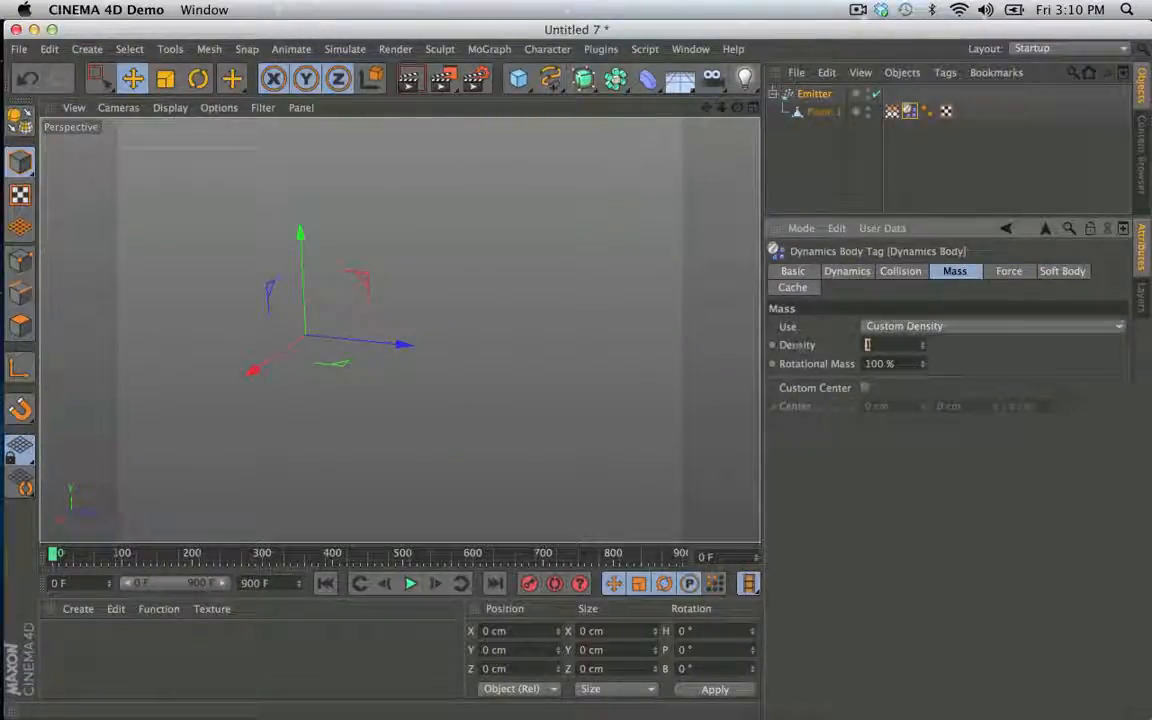
{"action": "type", "text": "10"}
{"action": "key", "text": "Return"}
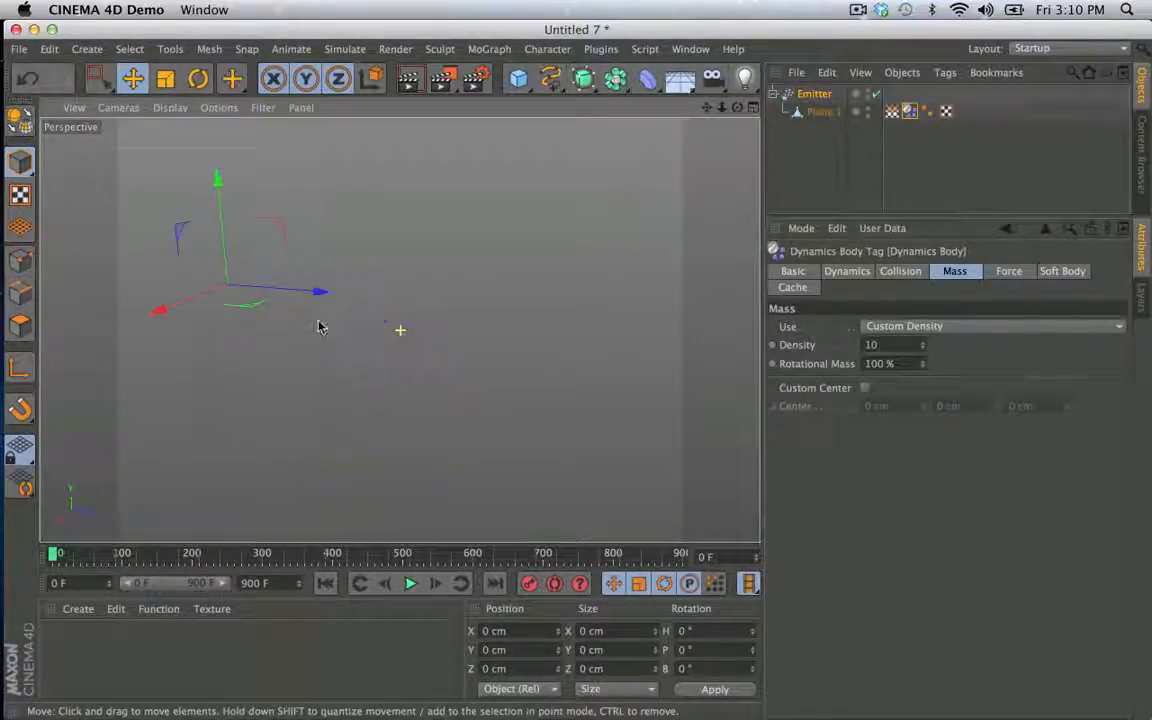
- Play the emitter simulation with the denser planes to examine how they travel and collide, and rewind it to the start
{"action": "left_click", "coordinate": [410, 584]}
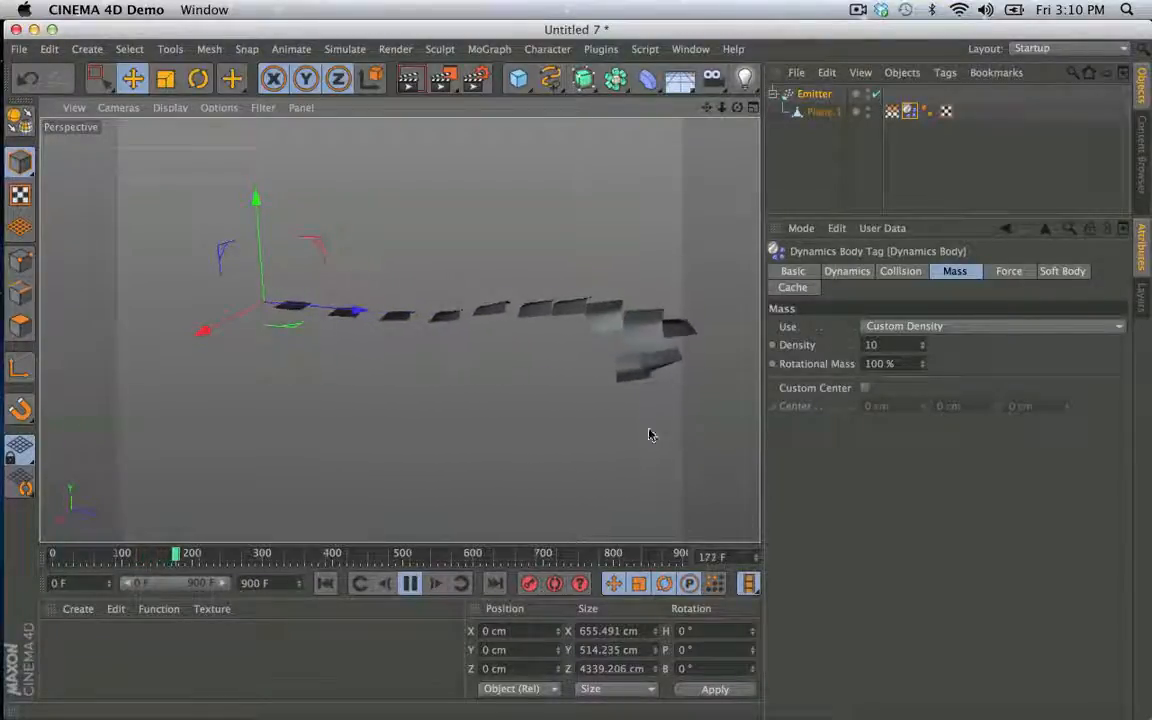
{"action": "middle_click_drag", "start_coordinate": [638, 434], "coordinate": [563, 433], "text": "alt"}
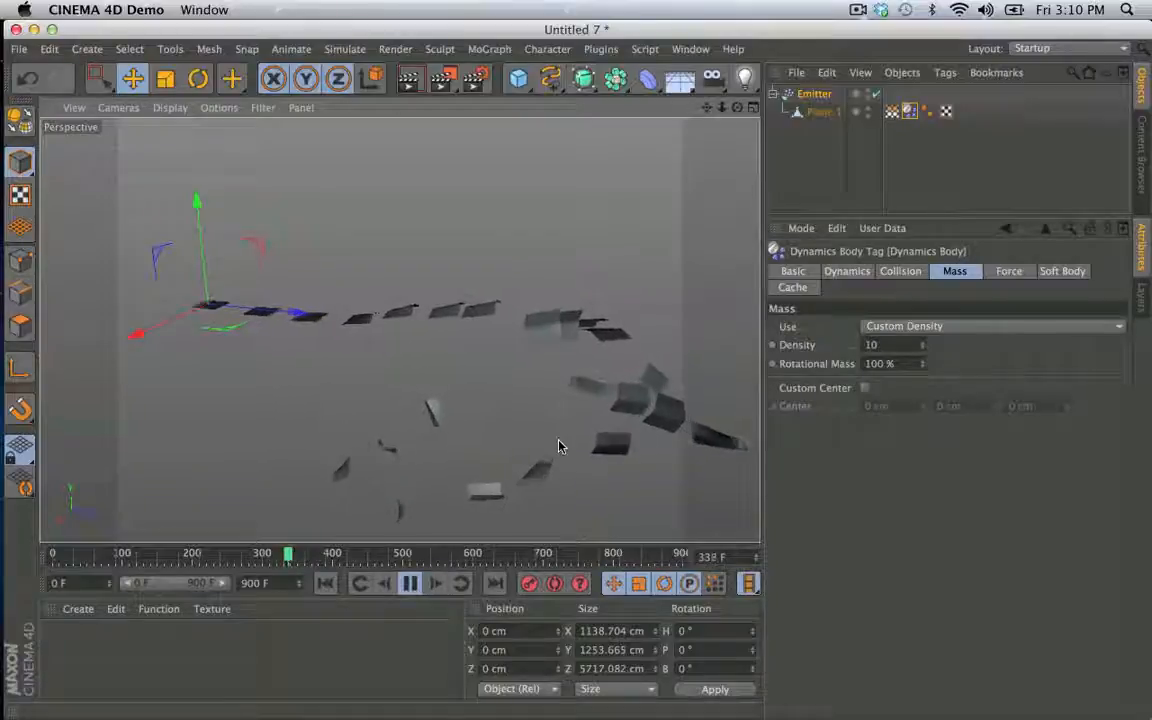
{"action": "left_click", "coordinate": [412, 585]}
{"action": "left_click", "coordinate": [325, 585]}
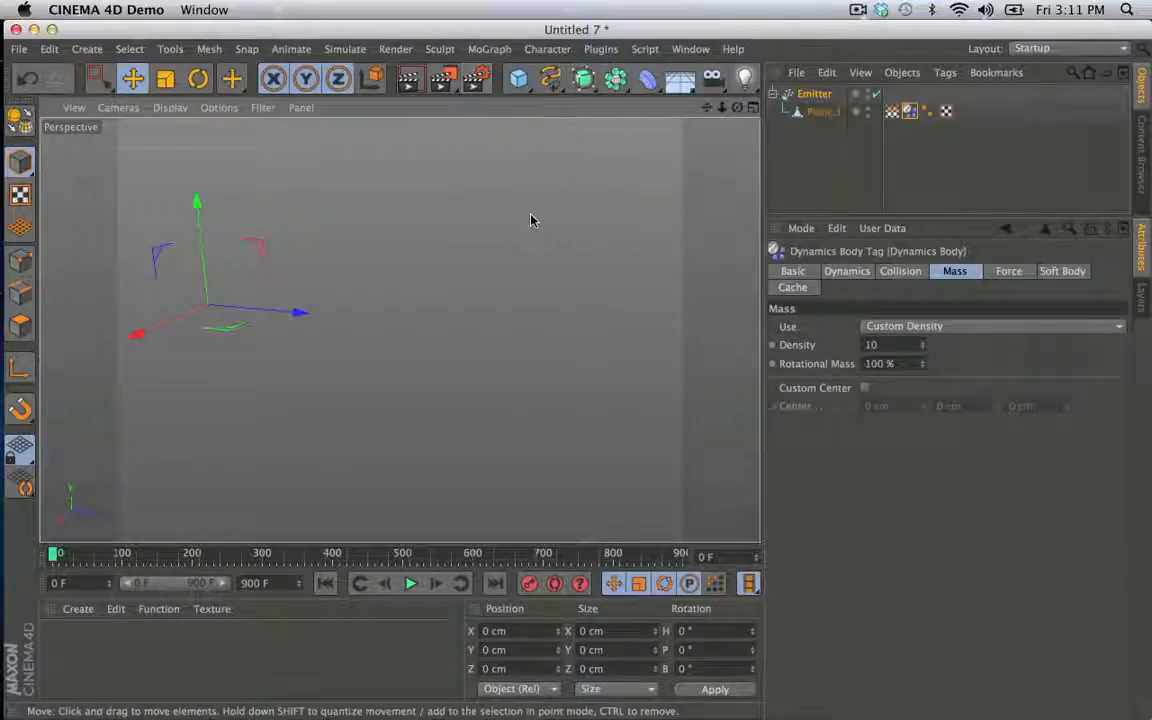
- Copy the Emitter into a new scene and delete the plane nested under it
{"action": "left_click", "coordinate": [820, 95]}
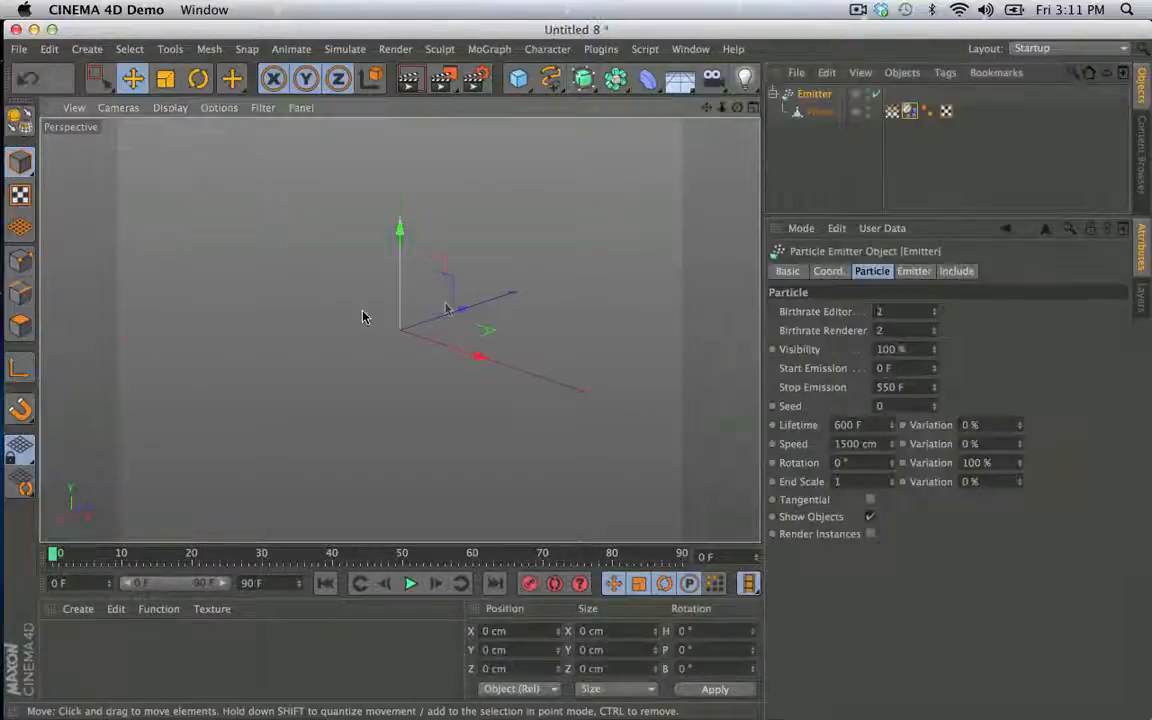
{"action": "left_click", "coordinate": [836, 112]}
{"action": "key", "text": "Delete"}
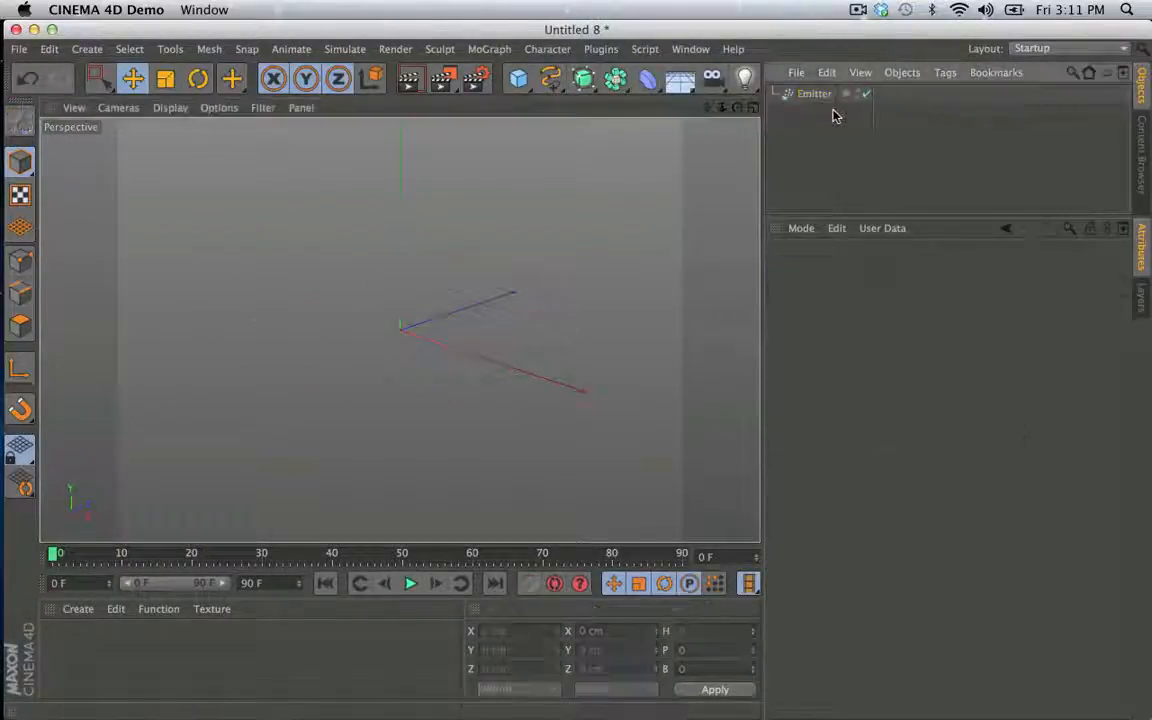
- Add a Sphere with a 100 cm radius and display its shading with mesh lines
{"action": "left_click", "coordinate": [518, 78]}
{"action": "left_click", "coordinate": [862, 135]}
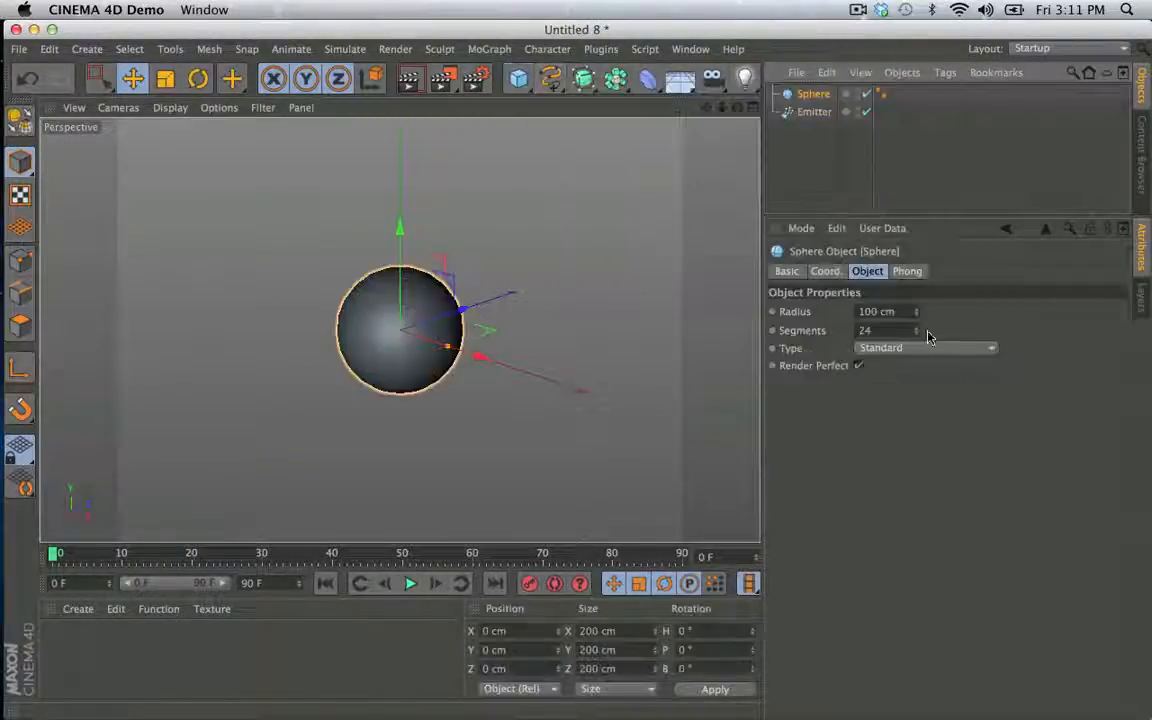
{"action": "left_click", "coordinate": [170, 107]}
{"action": "left_click", "coordinate": [195, 150]}
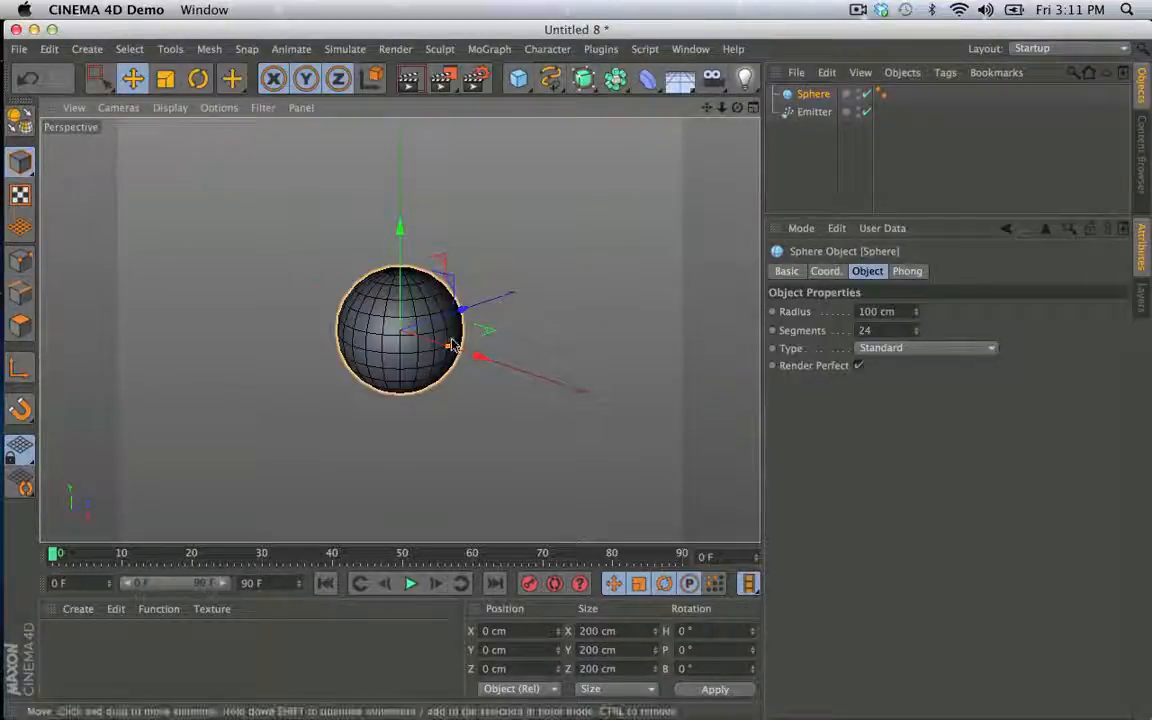
- Add a Taper deformer as a child of the Sphere and set its Strength to 55%
{"action": "left_click", "coordinate": [518, 78]}
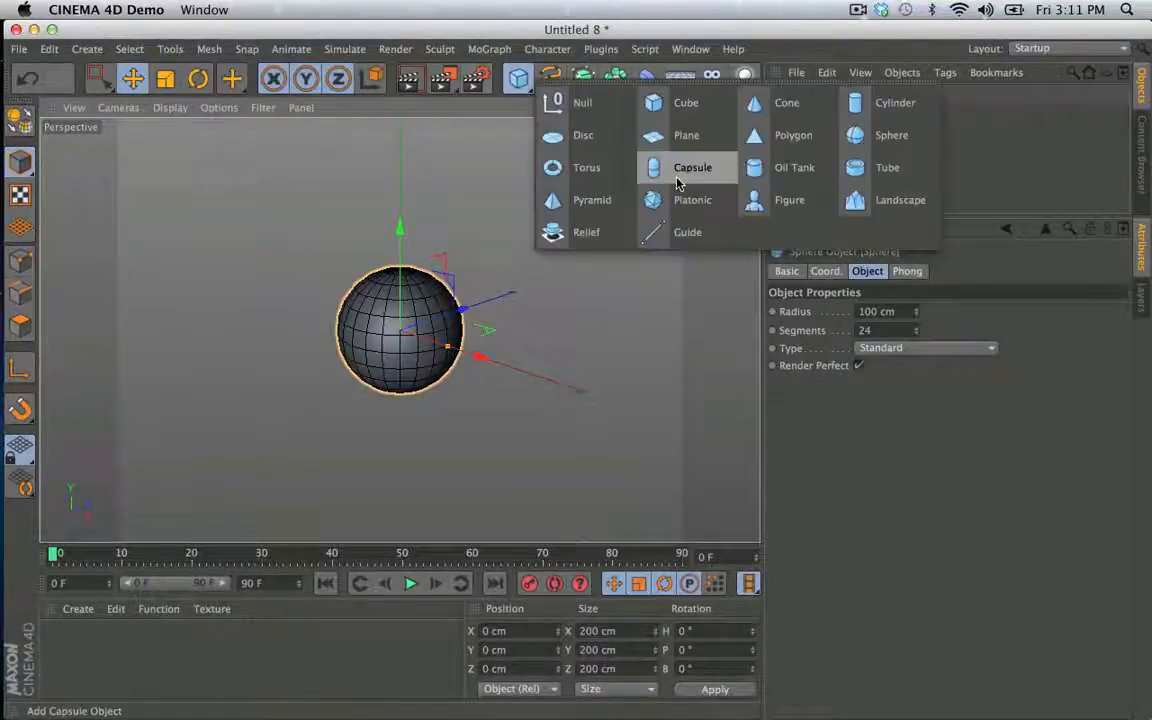
{"action": "left_click", "coordinate": [482, 114]}
{"action": "left_click", "coordinate": [643, 78]}
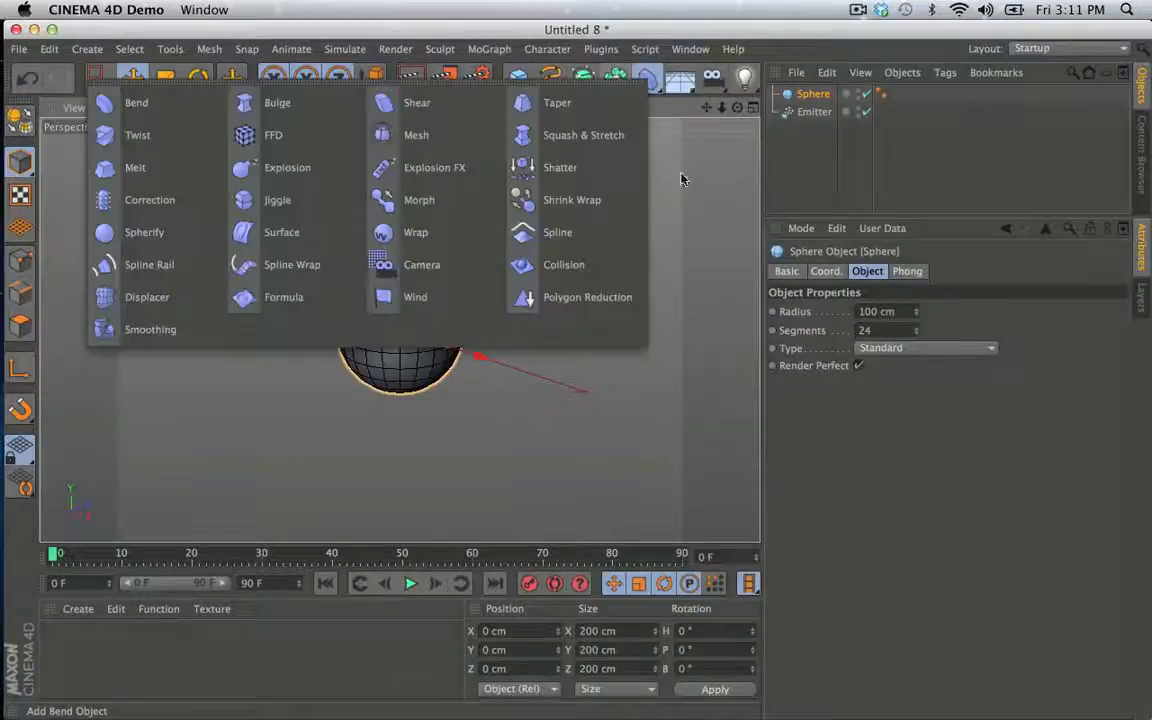
{"action": "left_click", "coordinate": [548, 103]}
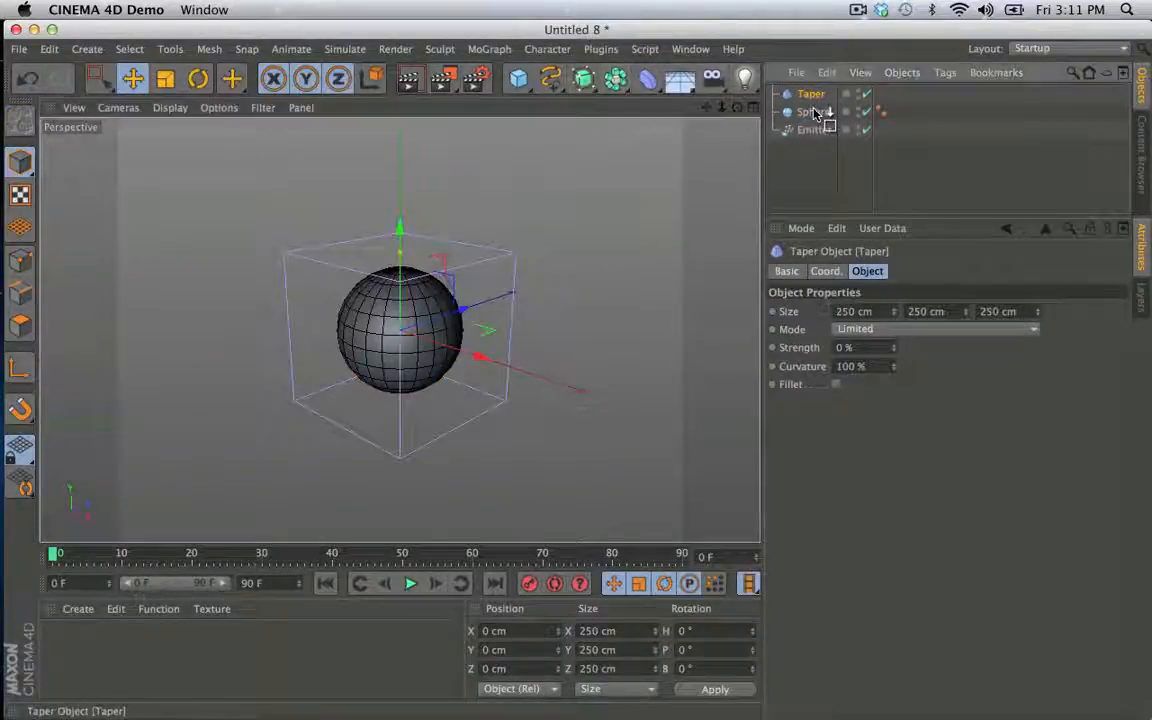
{"action": "left_click_drag", "start_coordinate": [815, 112], "coordinate": [815, 114]}
{"action": "left_click_drag", "start_coordinate": [893, 349], "coordinate": [893, 320]}
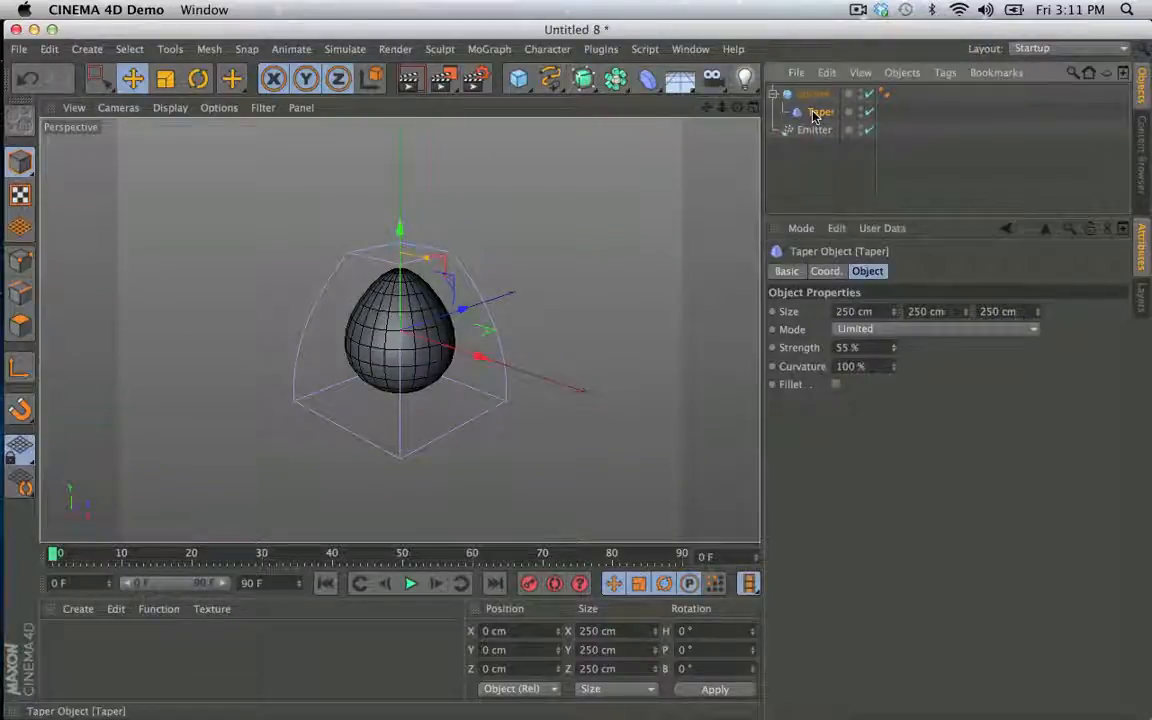
- Duplicate the Taper under the Sphere and rotate the copy 180° in bank to narrow the sphere's other end
{"action": "left_click_drag", "start_coordinate": [815, 117], "coordinate": [820, 127], "text": "ctrl"}
{"action": "key", "text": "r"}
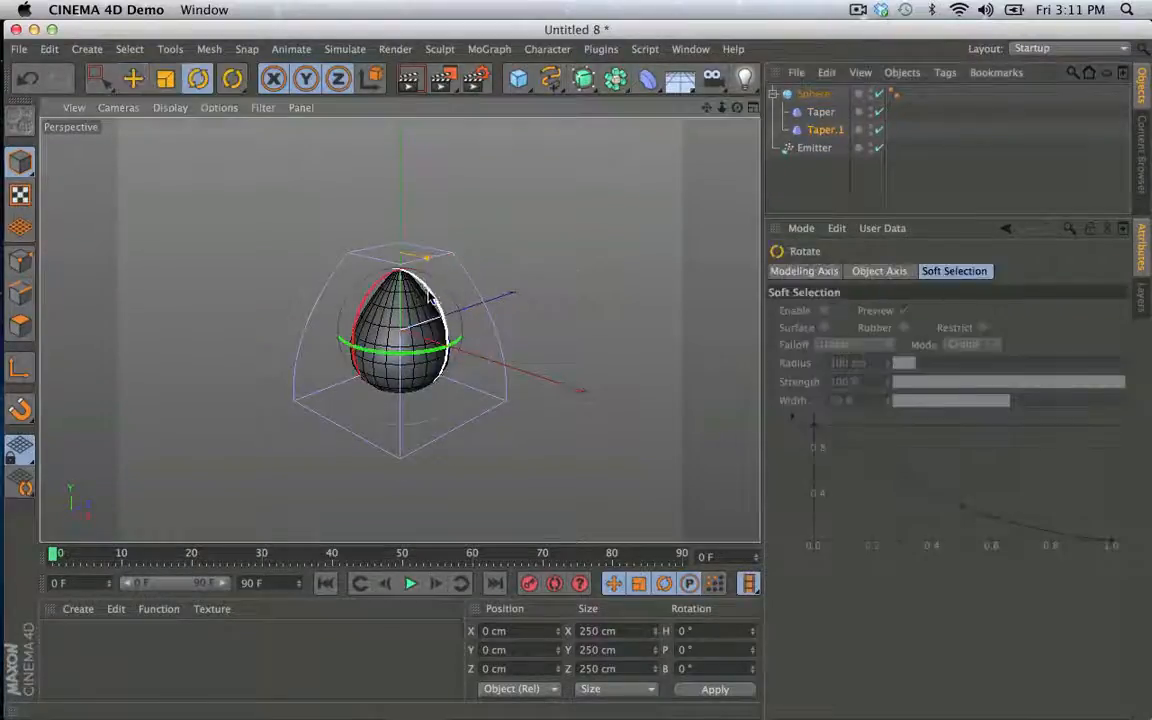
{"action": "left_click_drag", "start_coordinate": [424, 290], "coordinate": [338, 450]}
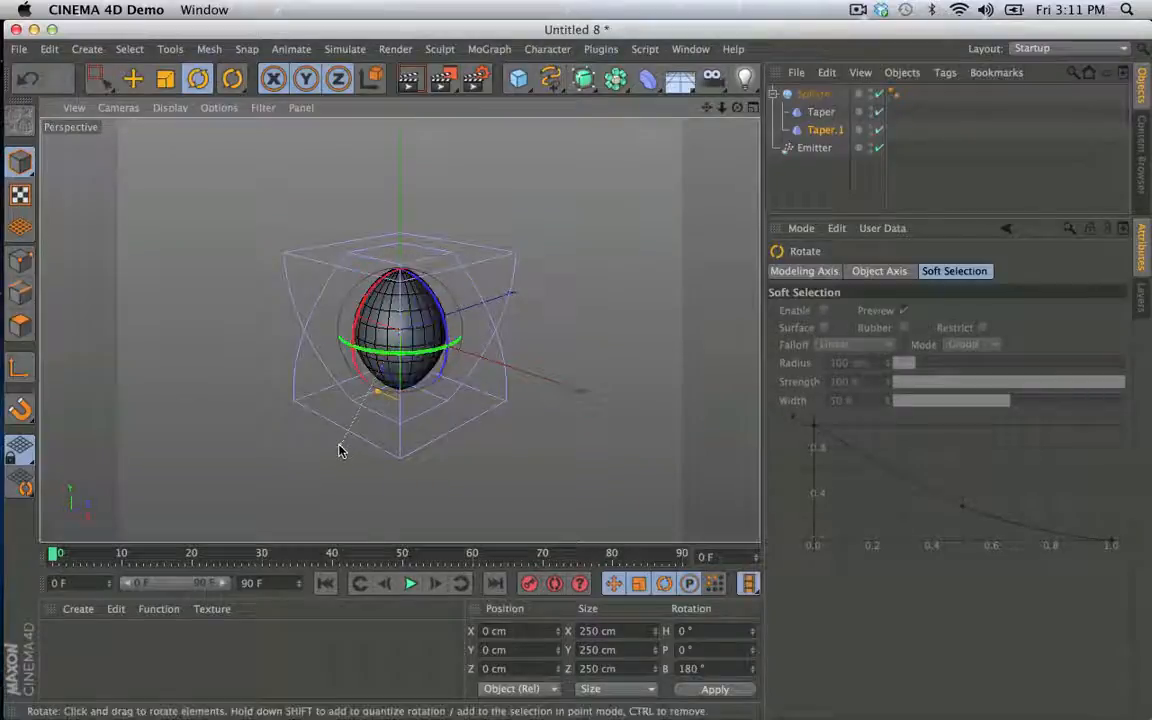
- Make the Sphere editable, bake its deformed shape with Current State to Object, and delete the original with its Tapers
{"action": "left_click", "coordinate": [812, 94]}
{"action": "key", "text": "c"}
{"action": "right_click", "coordinate": [815, 94]}
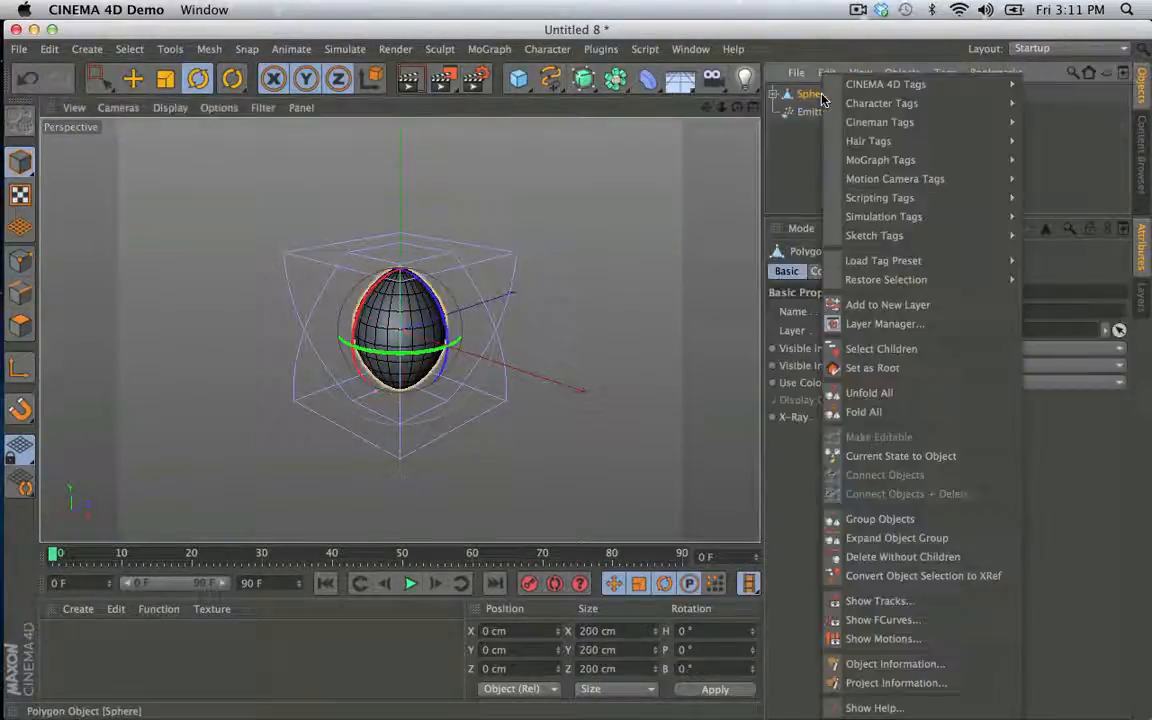
{"action": "left_click", "coordinate": [902, 456]}
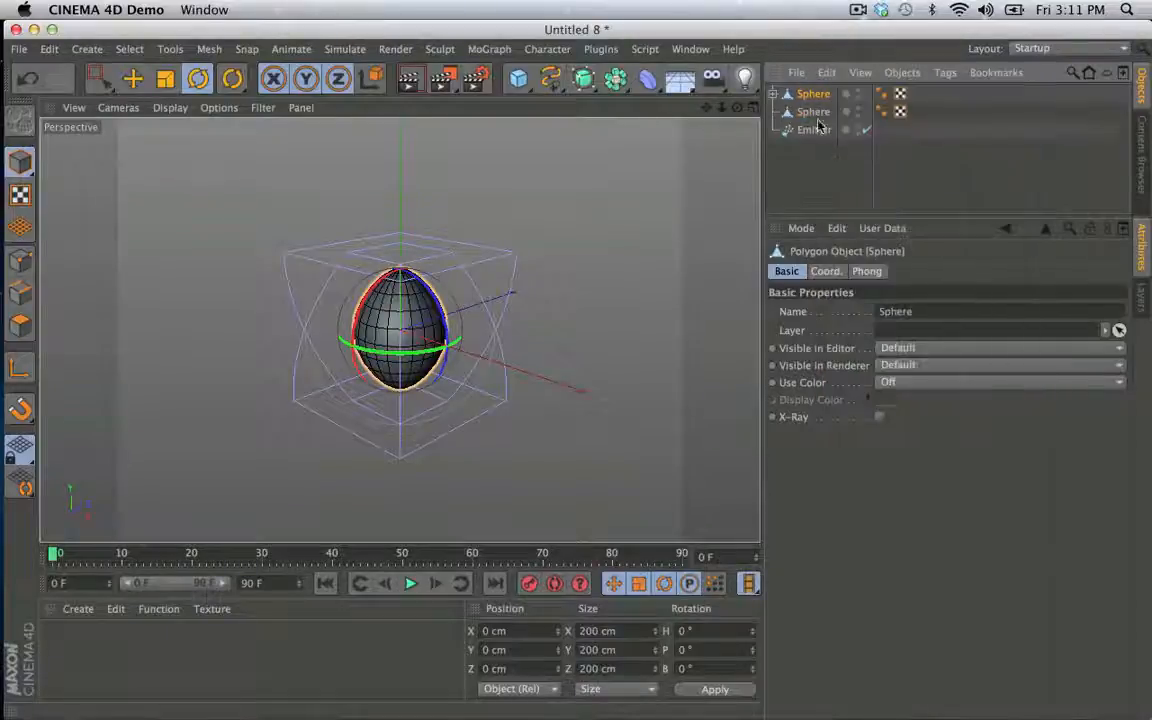
{"action": "key", "text": "Delete"}
- Loop-select the ring of polygons around the bottom pole of the baked Sphere
{"action": "left_click", "coordinate": [807, 99]}
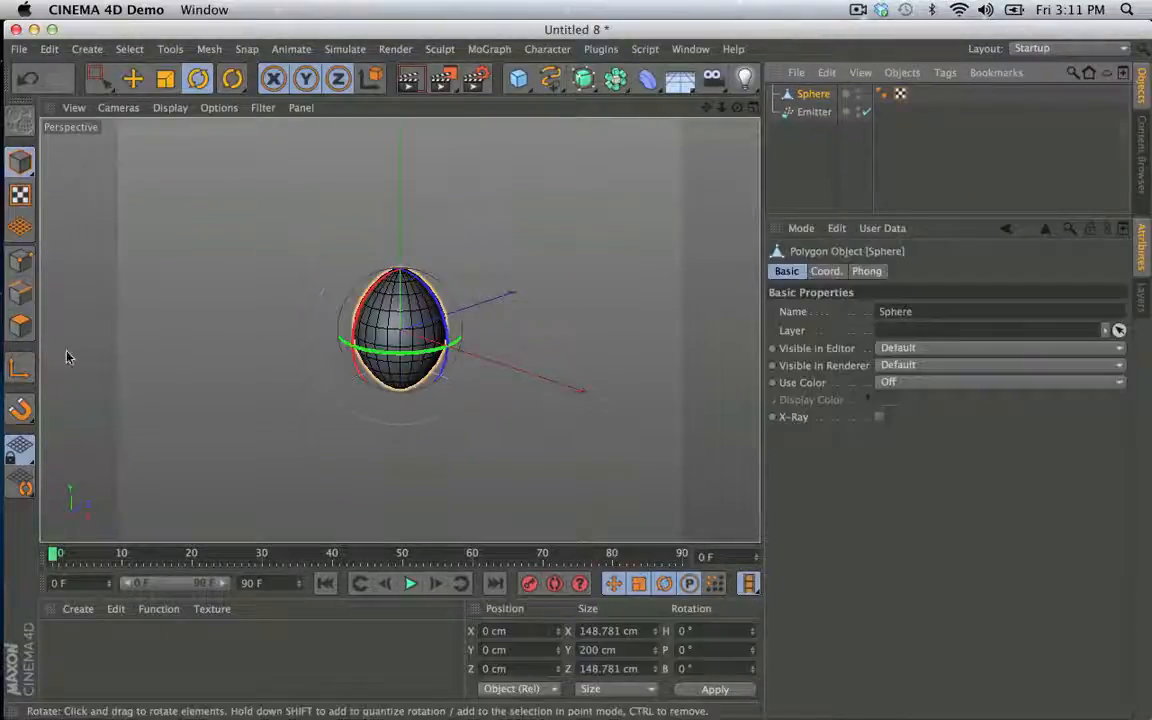
{"action": "left_click", "coordinate": [22, 330]}
{"action": "left_click_drag", "start_coordinate": [412, 352], "coordinate": [444, 273], "text": "alt"}
{"action": "right_click_drag", "start_coordinate": [444, 273], "coordinate": [510, 257], "text": "alt"}
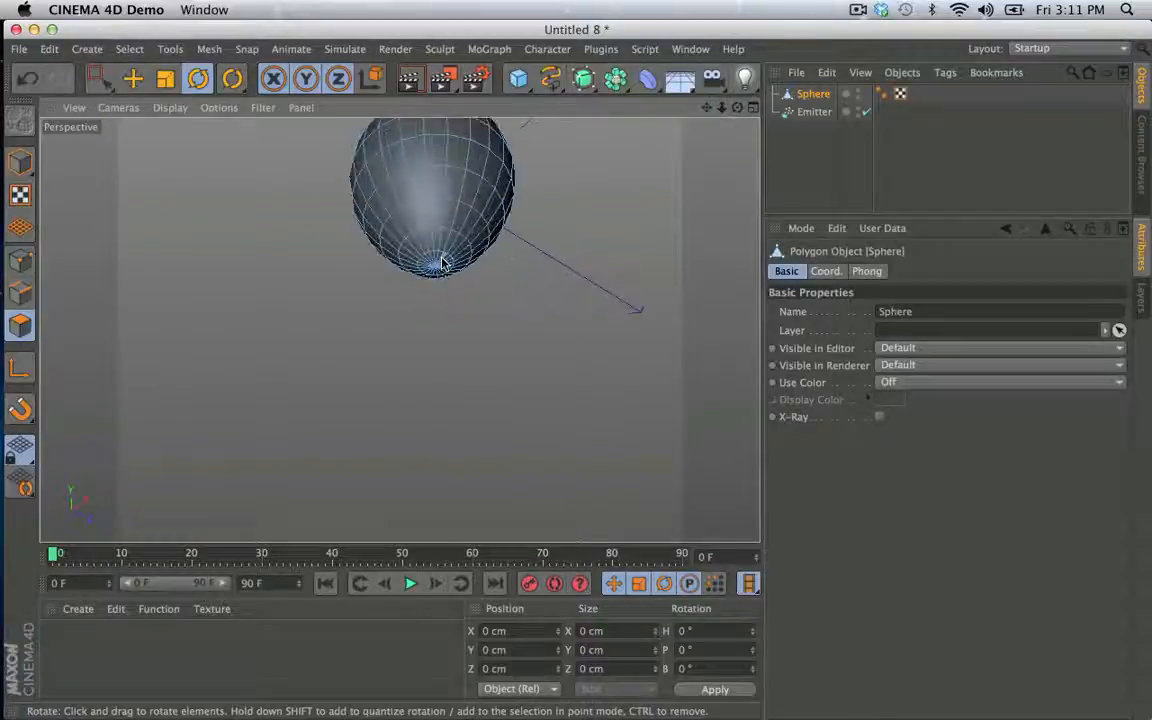
{"action": "key", "text": "u"}
{"action": "key", "text": "l"}
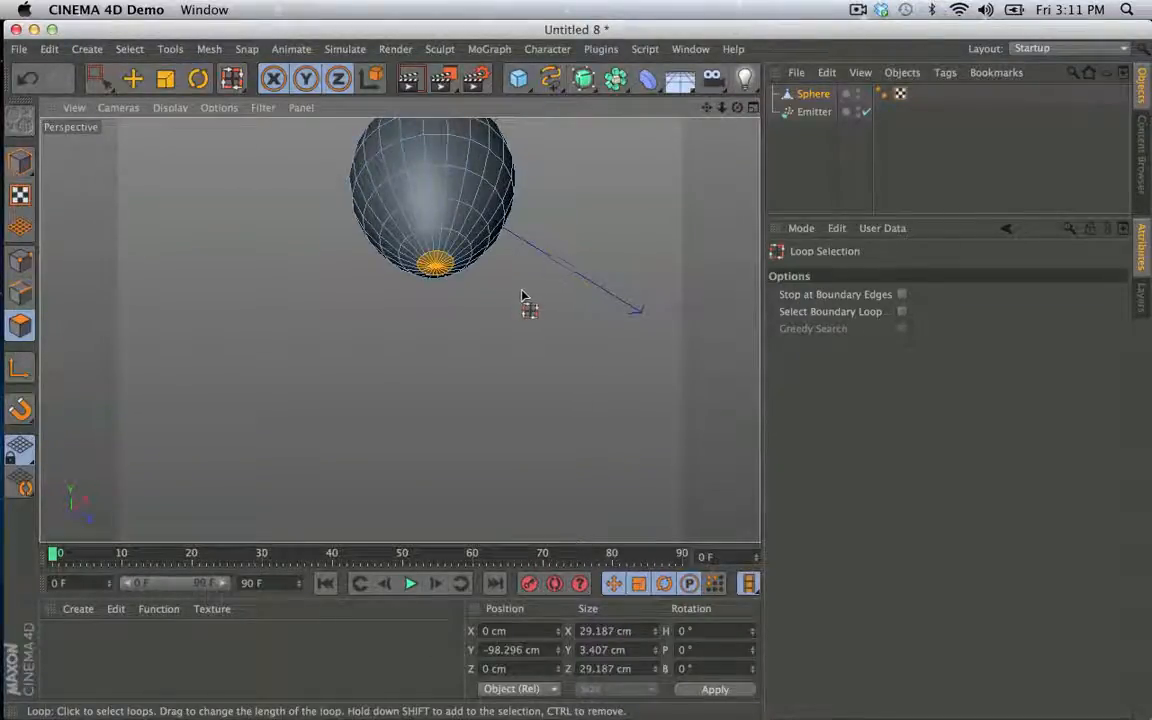
- Try flattening the selected bottom polygons to a Y size of 0 cm and extruding them
{"action": "left_click_drag", "start_coordinate": [627, 650], "coordinate": [574, 650]}
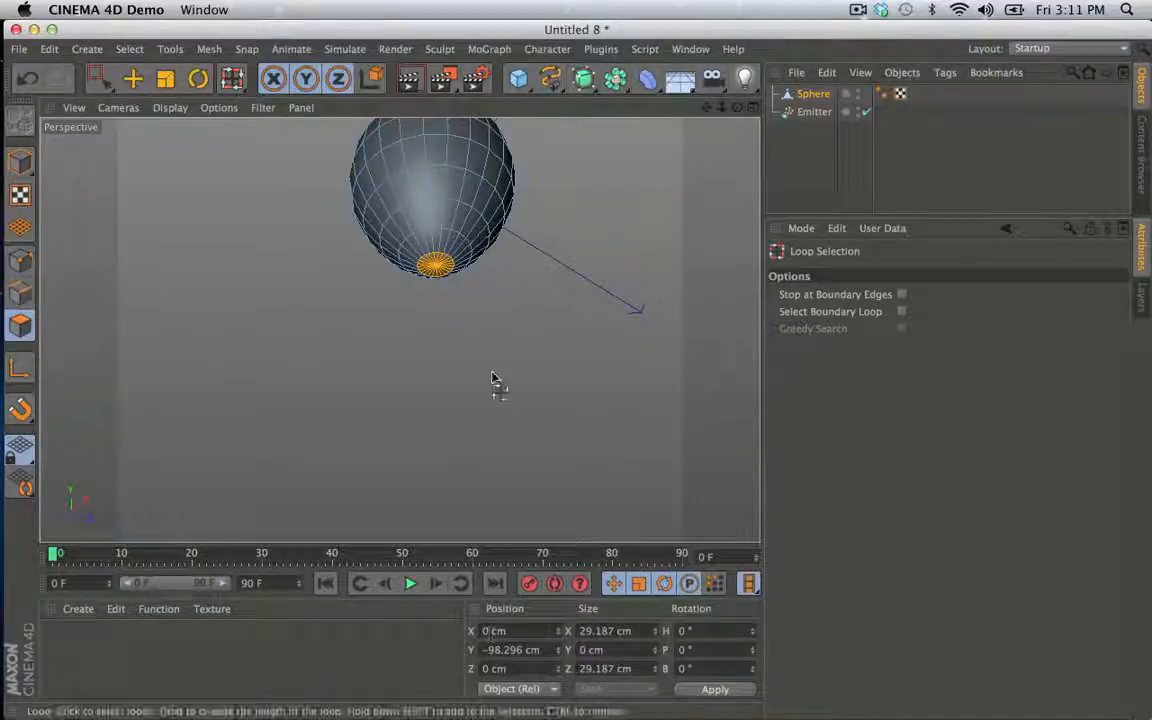
{"action": "left_click_drag", "start_coordinate": [503, 382], "coordinate": [490, 486], "text": "alt"}
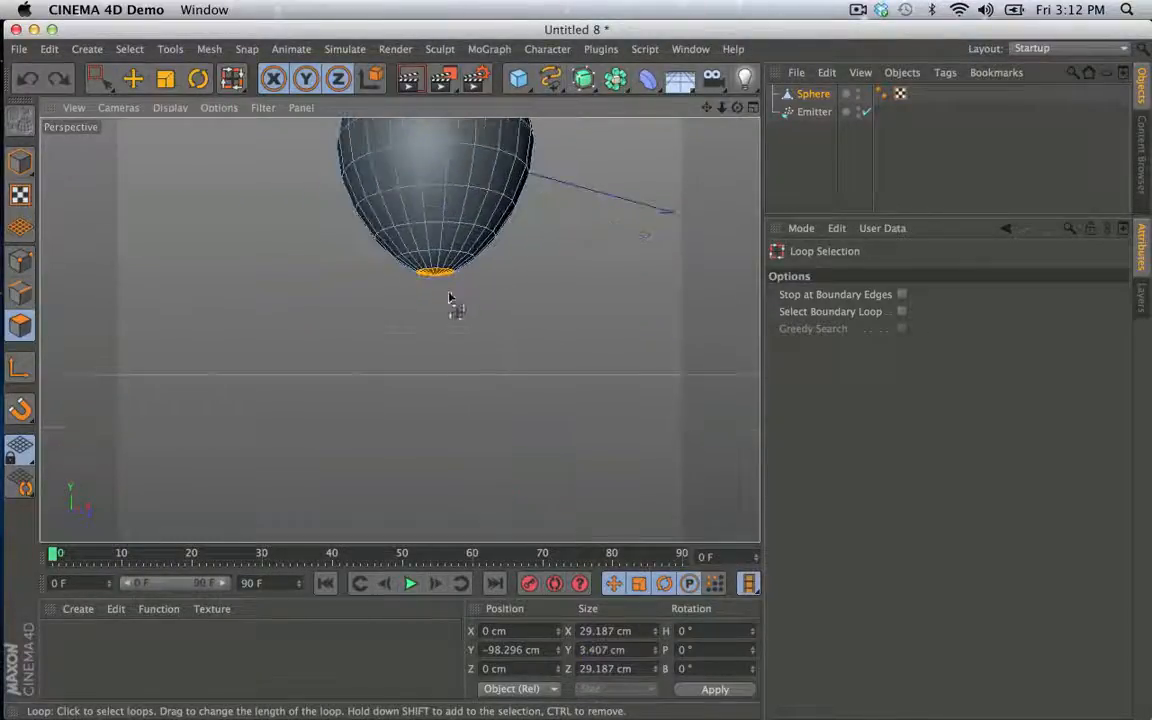
{"action": "right_click_drag", "start_coordinate": [439, 286], "coordinate": [540, 247], "text": "alt"}
{"action": "left_click_drag", "start_coordinate": [540, 247], "coordinate": [516, 350], "text": "alt"}
{"action": "key", "text": "s"}
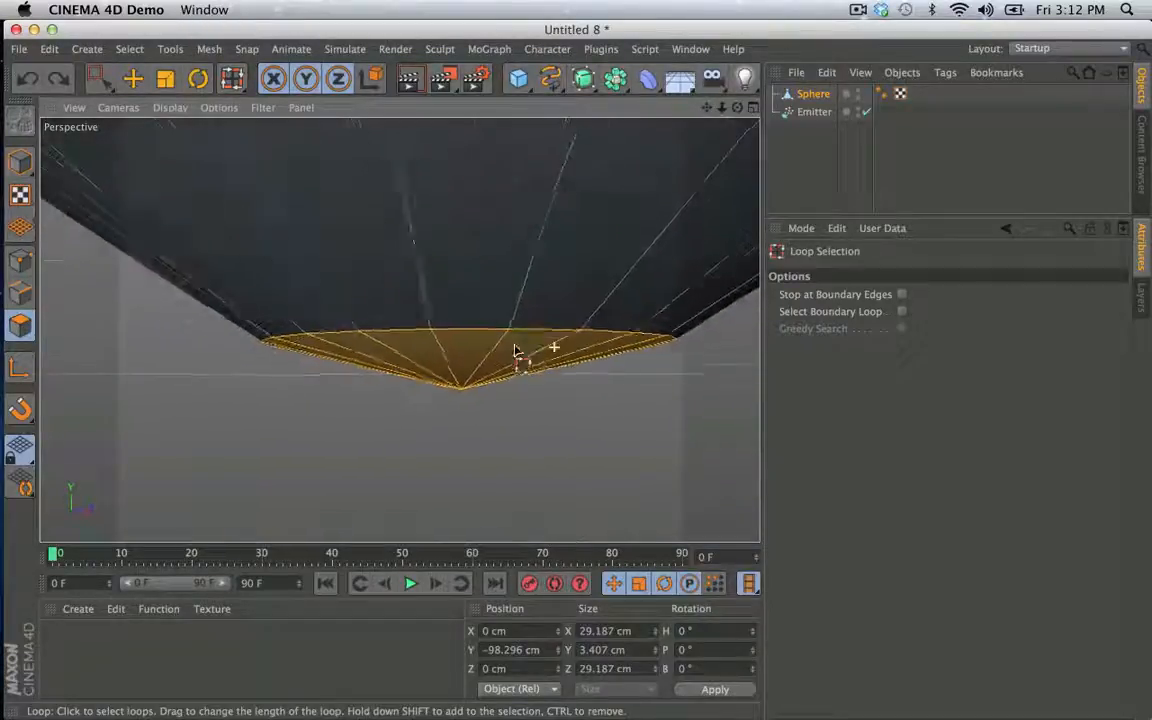
{"action": "right_click_drag", "start_coordinate": [516, 350], "coordinate": [318, 350], "text": "alt"}
{"action": "left_click_drag", "start_coordinate": [623, 456], "coordinate": [616, 398], "text": "alt"}
{"action": "key", "text": "d"}
{"action": "left_click_drag", "start_coordinate": [451, 423], "coordinate": [509, 422]}
{"action": "key", "text": "super+z"}
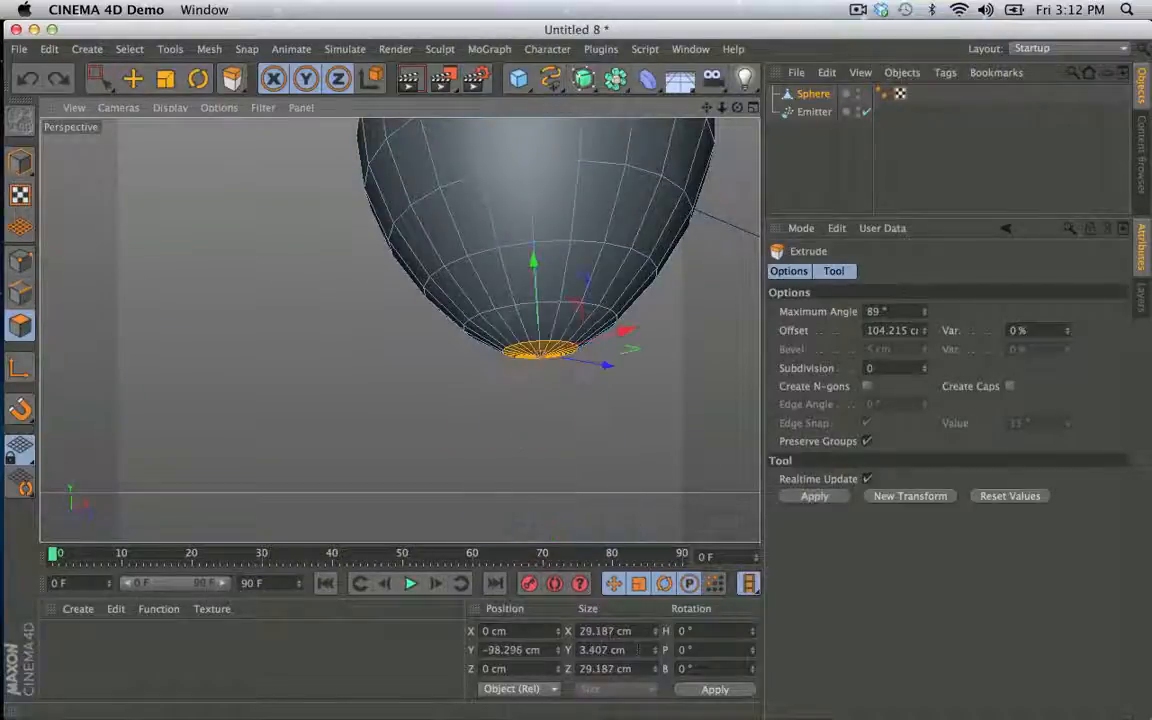
- Flatten the selected bottom polygons to a Y size of 0 cm and extrude them downward about 110 cm
{"action": "left_click_drag", "start_coordinate": [638, 650], "coordinate": [495, 631]}
{"action": "type", "text": "0"}
{"action": "key", "text": "Return"}
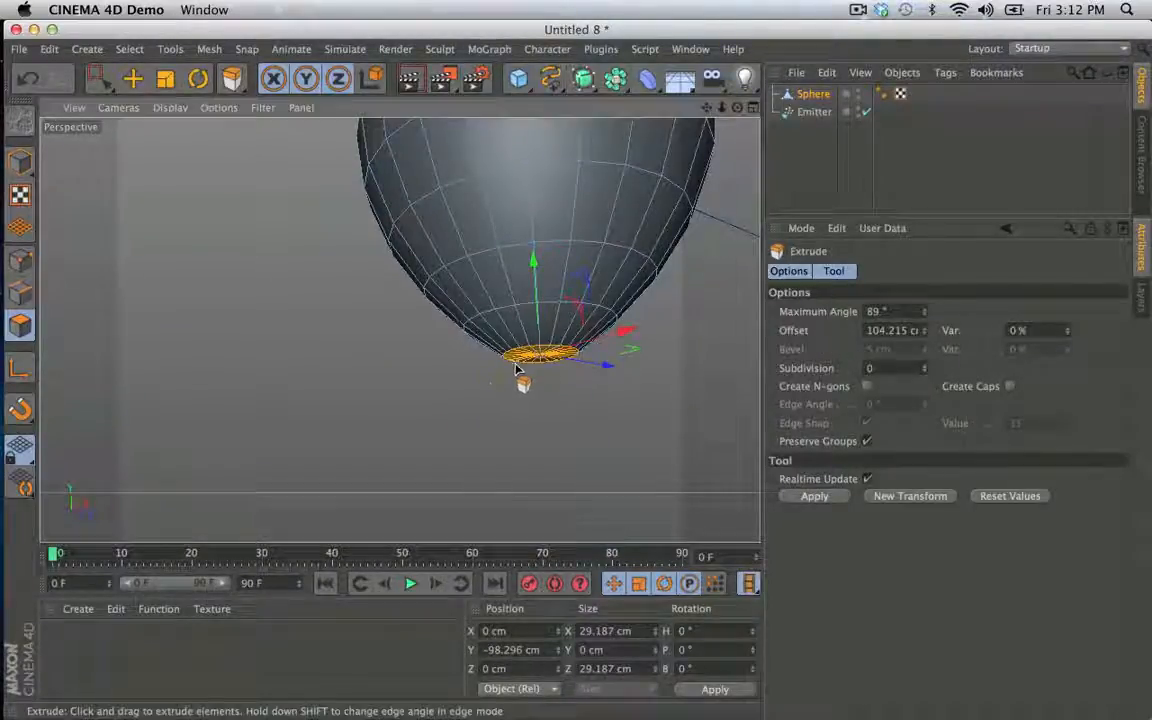
{"action": "left_click_drag", "start_coordinate": [489, 411], "coordinate": [545, 411]}
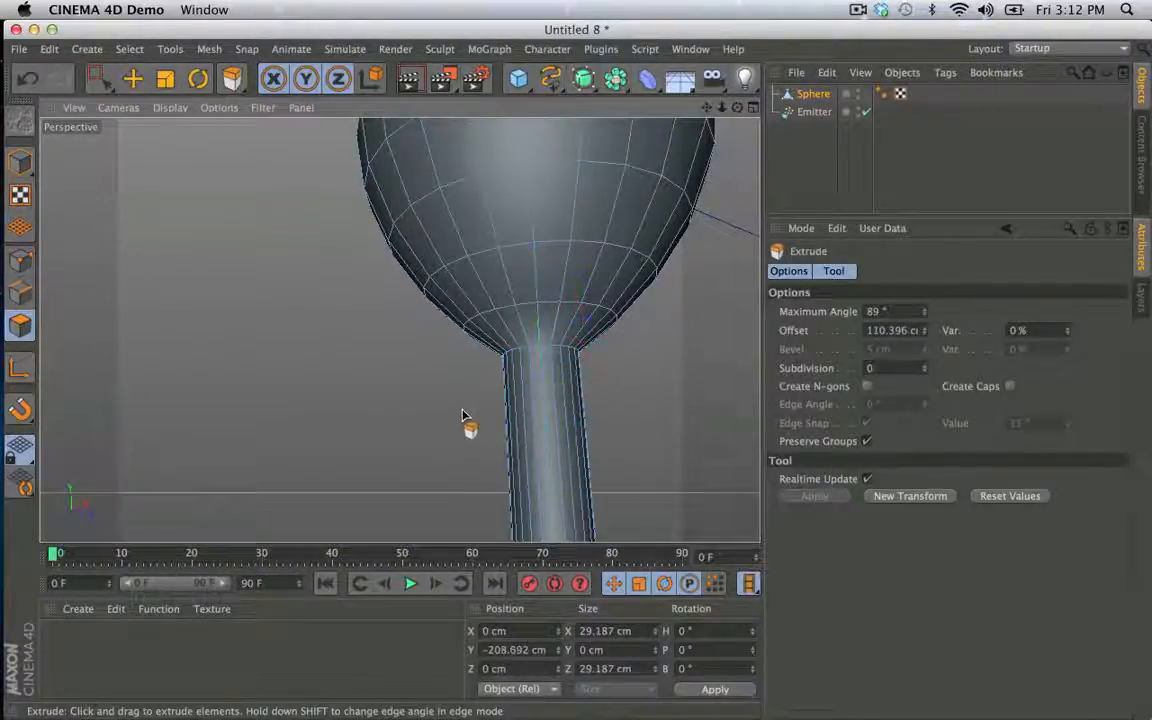
- Extrude the stem's end polygons downward twice more, reaching a Y position of about -394 cm
{"action": "right_click_drag", "start_coordinate": [462, 413], "coordinate": [249, 442], "text": "alt"}
{"action": "middle_click_drag", "start_coordinate": [362, 452], "coordinate": [339, 245], "text": "alt"}
{"action": "right_click_drag", "start_coordinate": [392, 470], "coordinate": [303, 467], "text": "alt"}
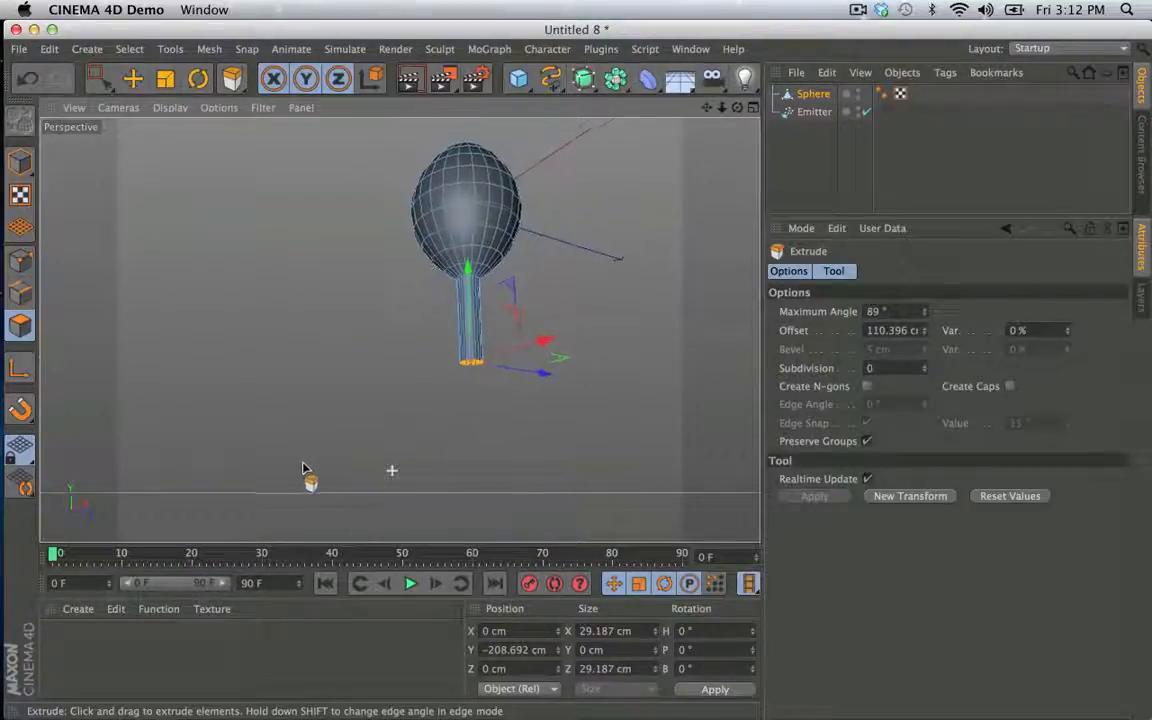
{"action": "left_click_drag", "start_coordinate": [465, 270], "coordinate": [469, 368]}
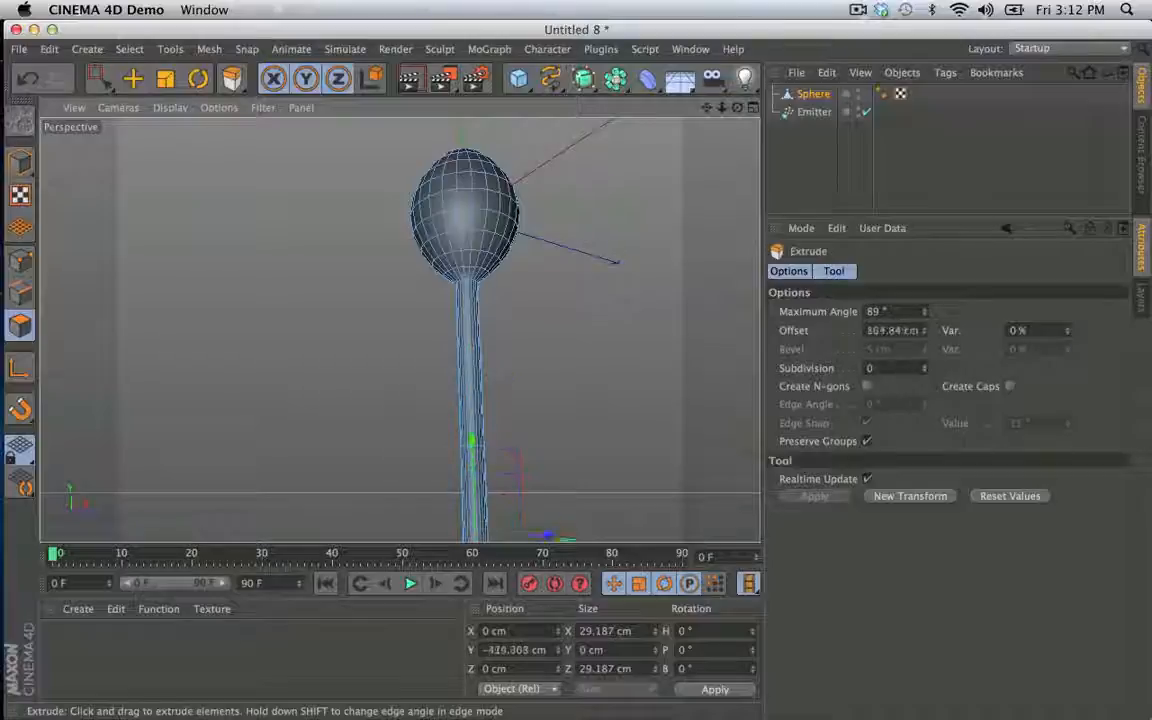
{"action": "left_click_drag", "start_coordinate": [390, 437], "coordinate": [386, 437]}
{"action": "middle_click_drag", "start_coordinate": [378, 380], "coordinate": [364, 259], "text": "alt"}
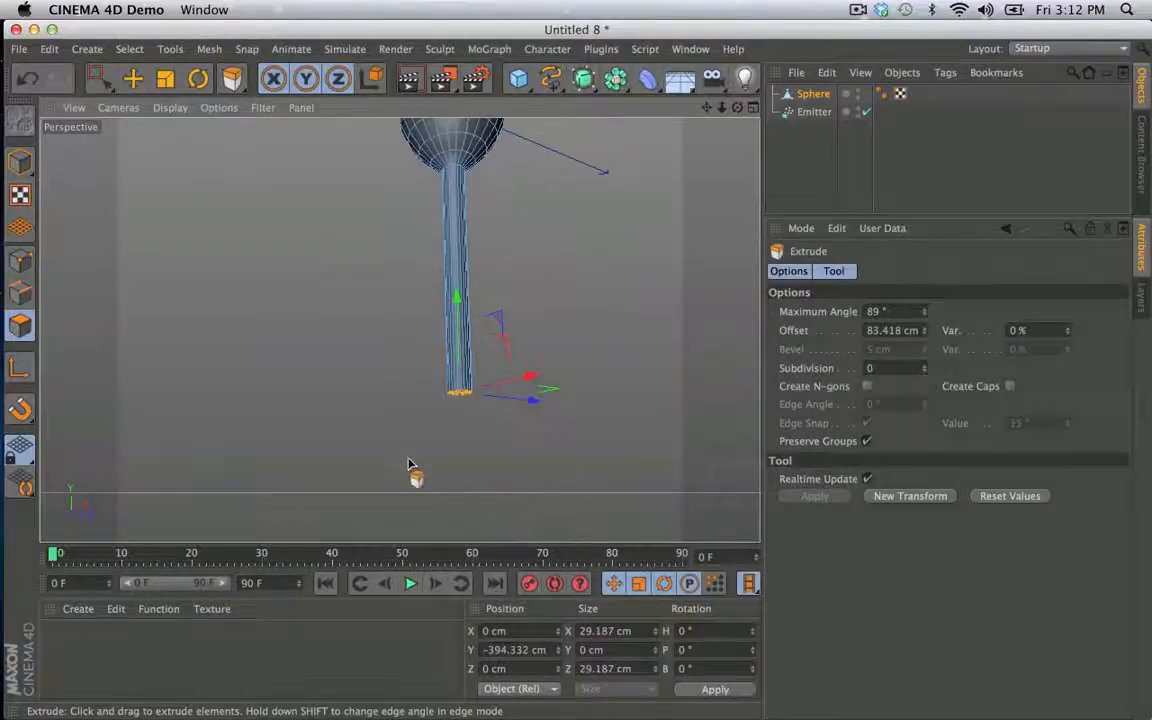
- Move the stem's end polygons down to a Y position of about -408 cm
{"action": "left_click_drag", "start_coordinate": [476, 288], "coordinate": [462, 307]}
{"action": "right_click_drag", "start_coordinate": [450, 347], "coordinate": [630, 376], "text": "alt"}
{"action": "left_click_drag", "start_coordinate": [630, 376], "coordinate": [470, 255], "text": "alt"}
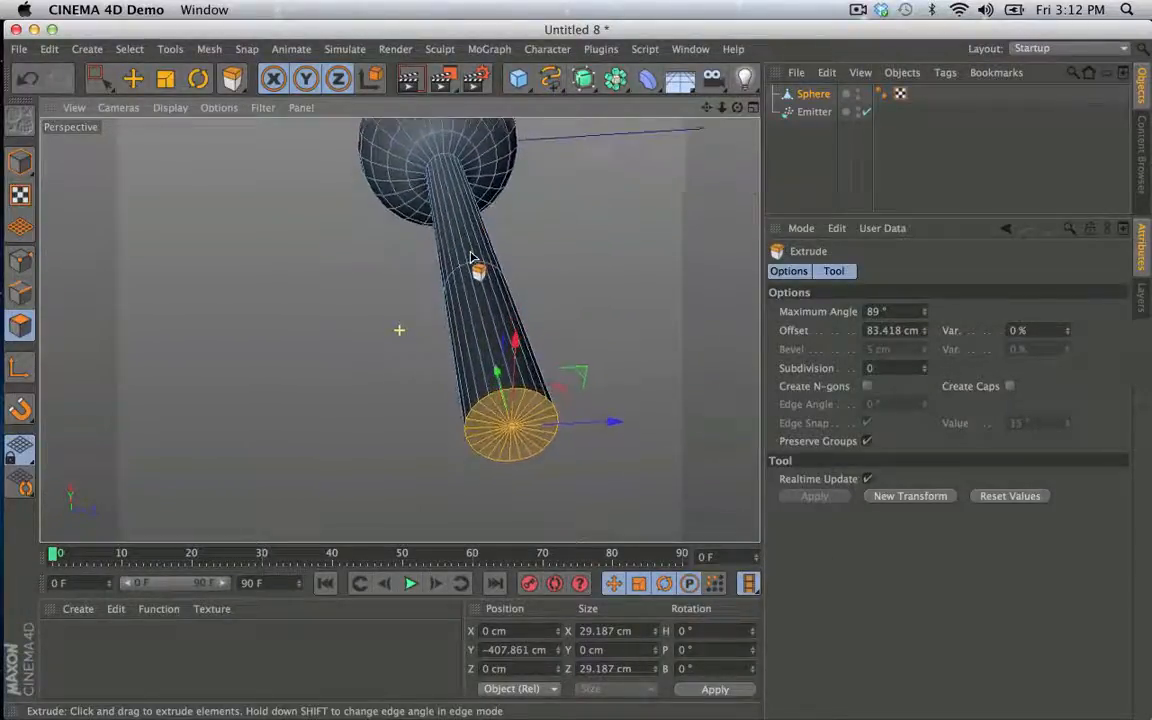
- Extrude four evenly spaced side faces of the stem's lowest segment outward about 104 cm and lower the fin ends to about Y -468 cm
{"action": "key", "text": "space"}
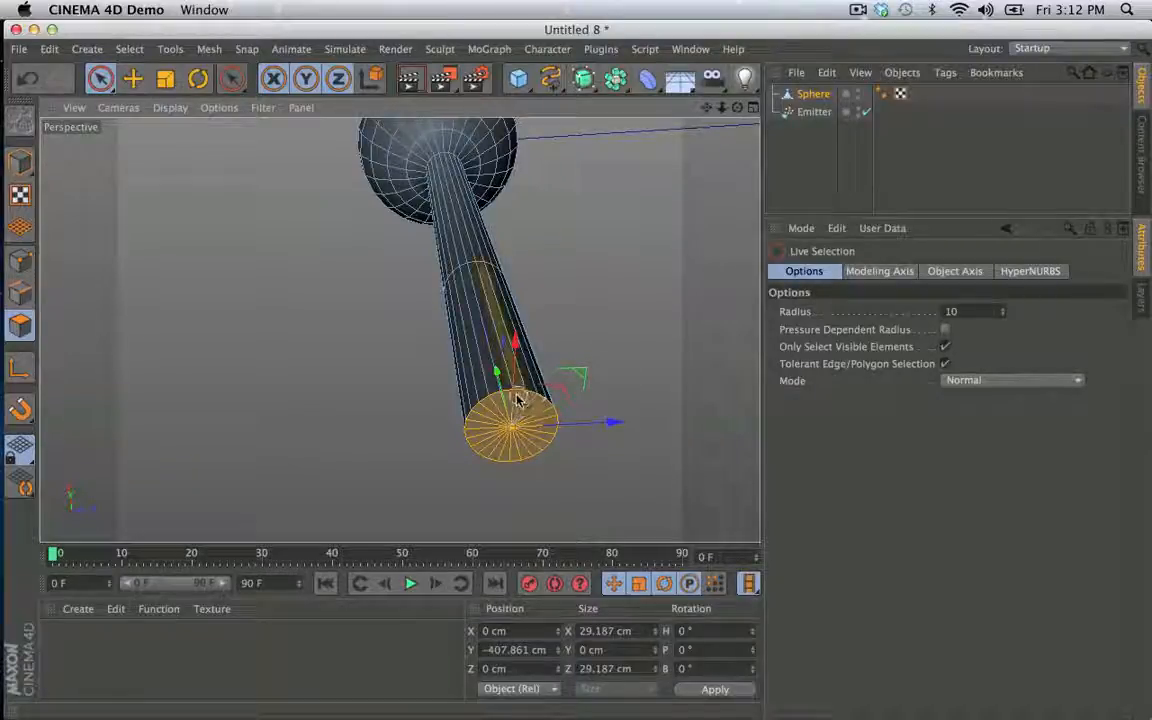
{"action": "left_click_drag", "start_coordinate": [527, 414], "coordinate": [278, 262], "text": "alt"}
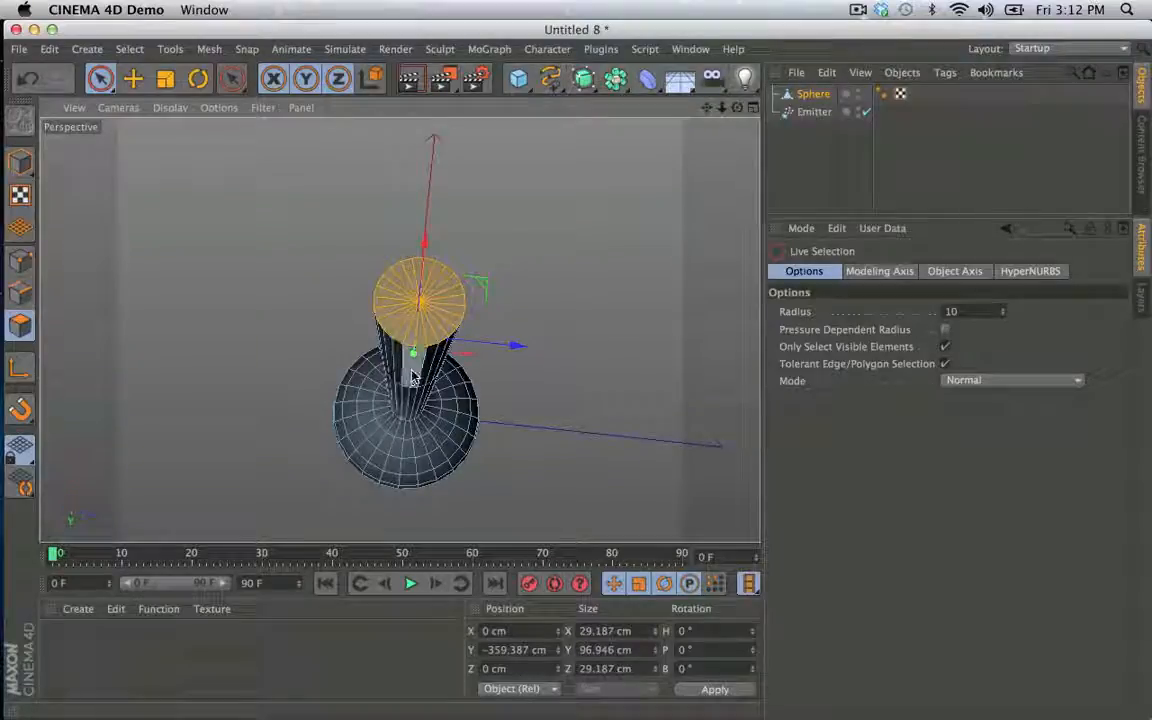
{"action": "mouse_move", "coordinate": [447, 404]}
{"action": "left_mouse_down", "text": "alt"}
{"action": "mouse_move", "coordinate": [609, 391]}
{"action": "mouse_move", "coordinate": [687, 424]}
{"action": "mouse_move", "coordinate": [677, 407]}
{"action": "mouse_move", "coordinate": [733, 417]}
{"action": "mouse_move", "coordinate": [584, 414]}
{"action": "mouse_move", "coordinate": [613, 407]}
{"action": "mouse_move", "coordinate": [481, 391]}
{"action": "mouse_move", "coordinate": [504, 391]}
{"action": "mouse_move", "coordinate": [437, 406]}
{"action": "left_mouse_up", "text": "alt"}
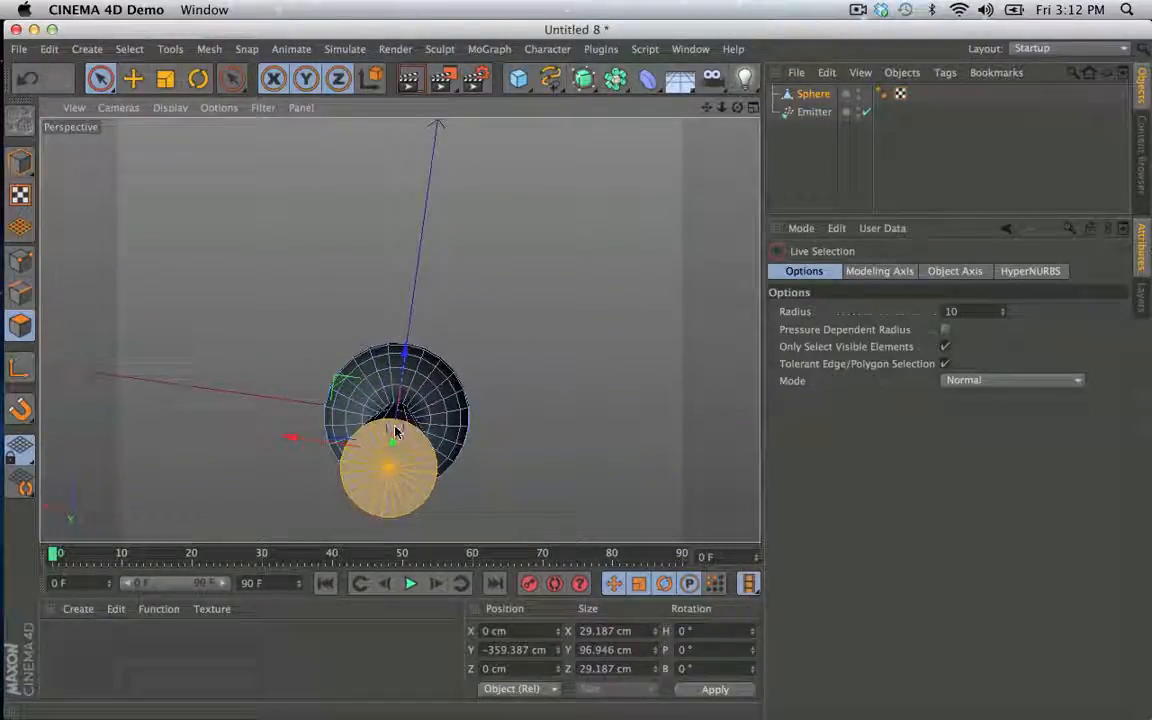
{"action": "left_click_drag", "start_coordinate": [406, 458], "coordinate": [431, 441], "text": "alt"}
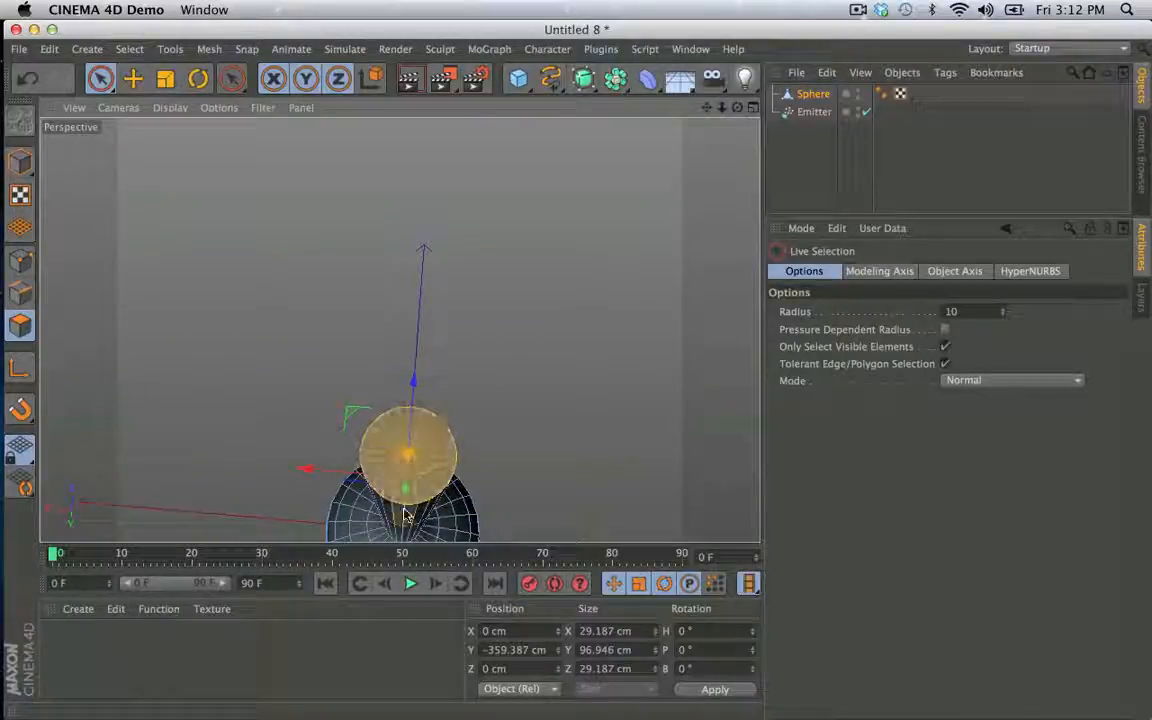
{"action": "mouse_move", "coordinate": [429, 470]}
{"action": "left_mouse_down", "text": "ctrl"}
{"action": "mouse_move", "coordinate": [393, 443]}
{"action": "mouse_move", "coordinate": [460, 496]}
{"action": "mouse_move", "coordinate": [398, 329]}
{"action": "mouse_move", "coordinate": [296, 406]}
{"action": "mouse_move", "coordinate": [350, 385]}
{"action": "mouse_move", "coordinate": [463, 375]}
{"action": "mouse_move", "coordinate": [424, 355]}
{"action": "mouse_move", "coordinate": [411, 257]}
{"action": "mouse_move", "coordinate": [345, 415]}
{"action": "mouse_move", "coordinate": [295, 442]}
{"action": "mouse_move", "coordinate": [385, 444]}
{"action": "left_mouse_up", "text": "ctrl"}
{"action": "key", "text": "d"}
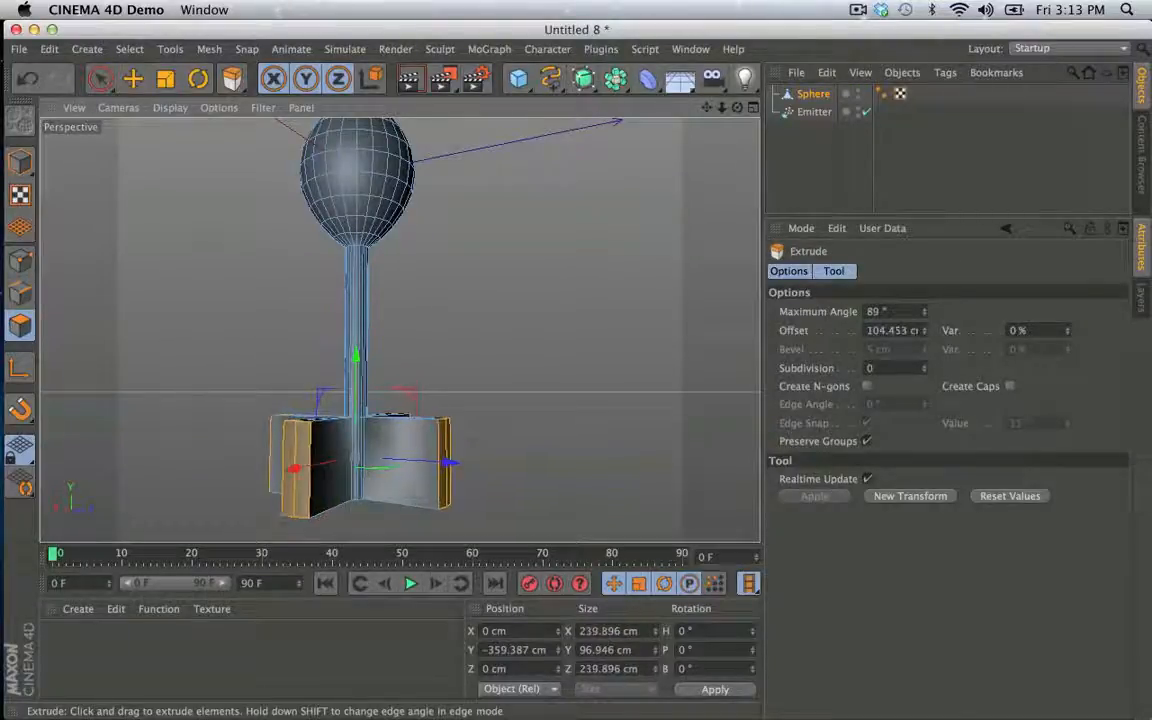
{"action": "left_click_drag", "start_coordinate": [356, 379], "coordinate": [299, 424]}
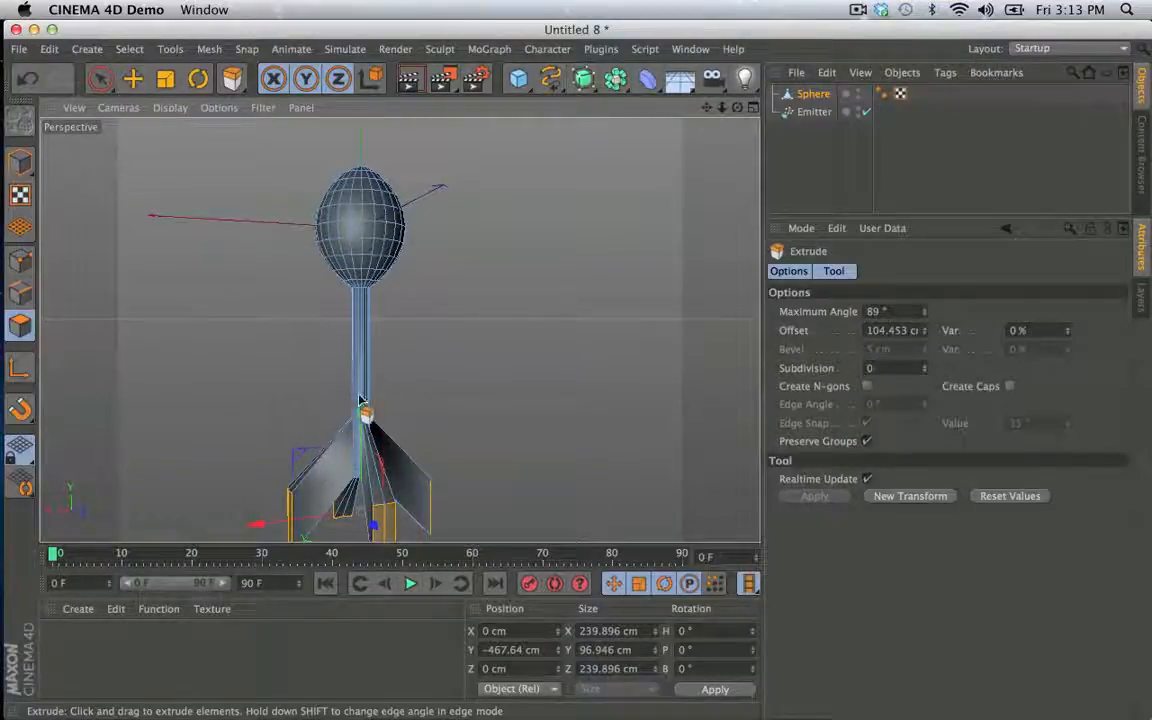
{"action": "left_click_drag", "start_coordinate": [361, 400], "coordinate": [370, 355], "text": "alt"}
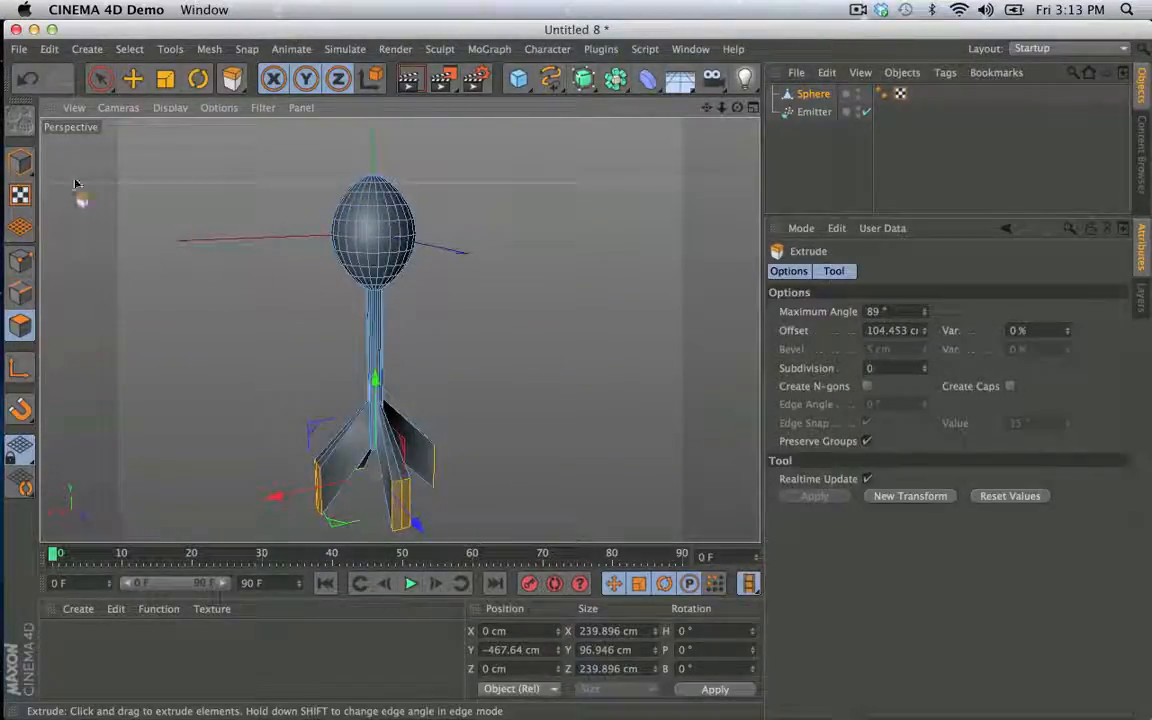
- Rotate the whole Sphere object to a bank angle of -90°, laying the dart shape horizontal
{"action": "left_click", "coordinate": [20, 160]}
{"action": "key", "text": "r"}
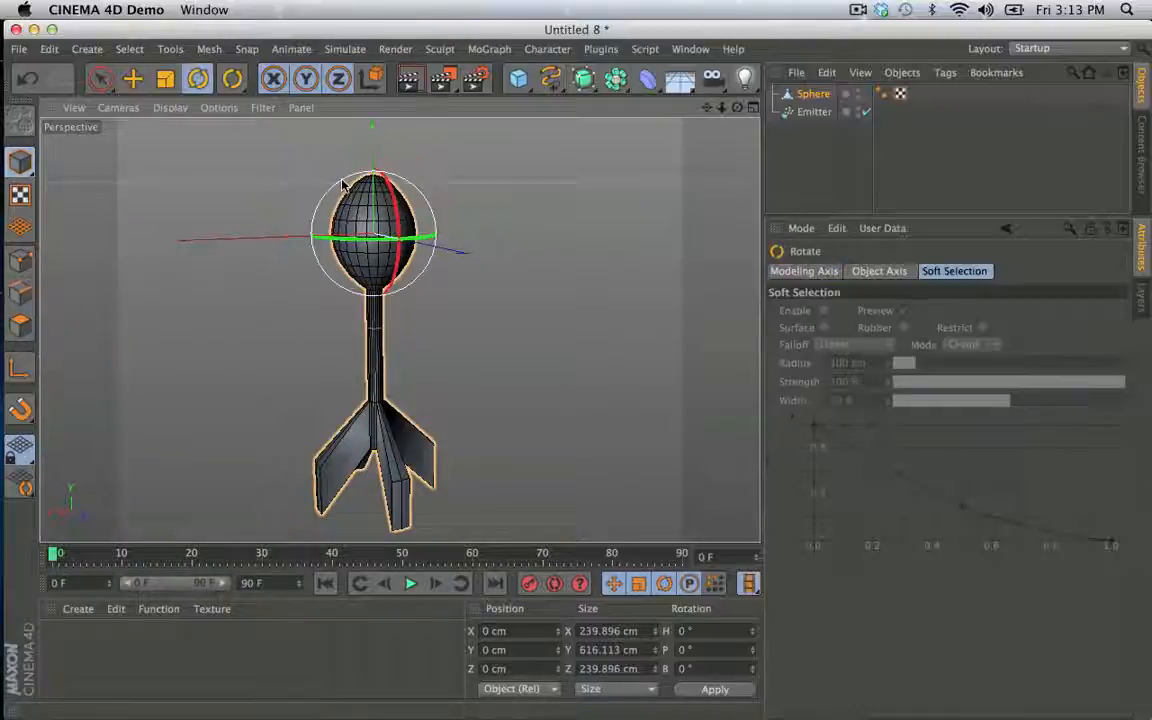
{"action": "mouse_move", "coordinate": [342, 183]}
{"action": "left_mouse_down"}
{"action": "mouse_move", "coordinate": [338, 168]}
{"action": "mouse_move", "coordinate": [350, 175]}
{"action": "left_mouse_up"}
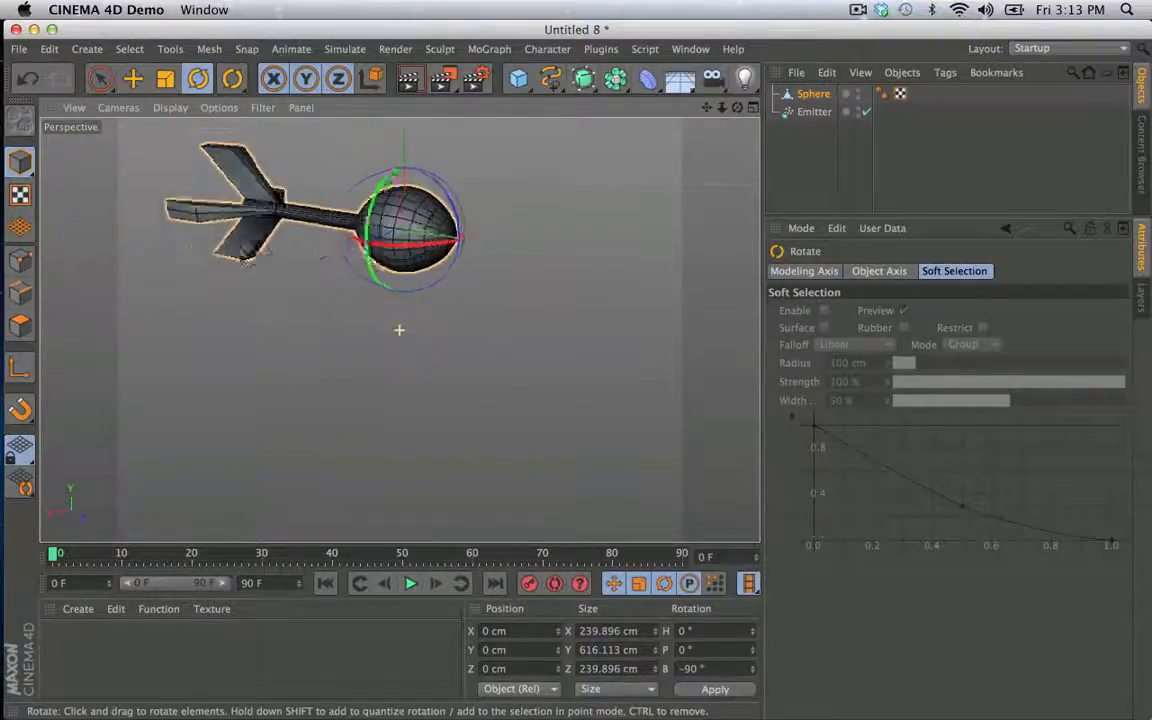
{"action": "mouse_move", "coordinate": [399, 330]}
{"action": "left_mouse_down", "text": "alt"}
{"action": "mouse_move", "coordinate": [380, 320]}
{"action": "mouse_move", "coordinate": [397, 332]}
{"action": "left_mouse_up", "text": "alt"}
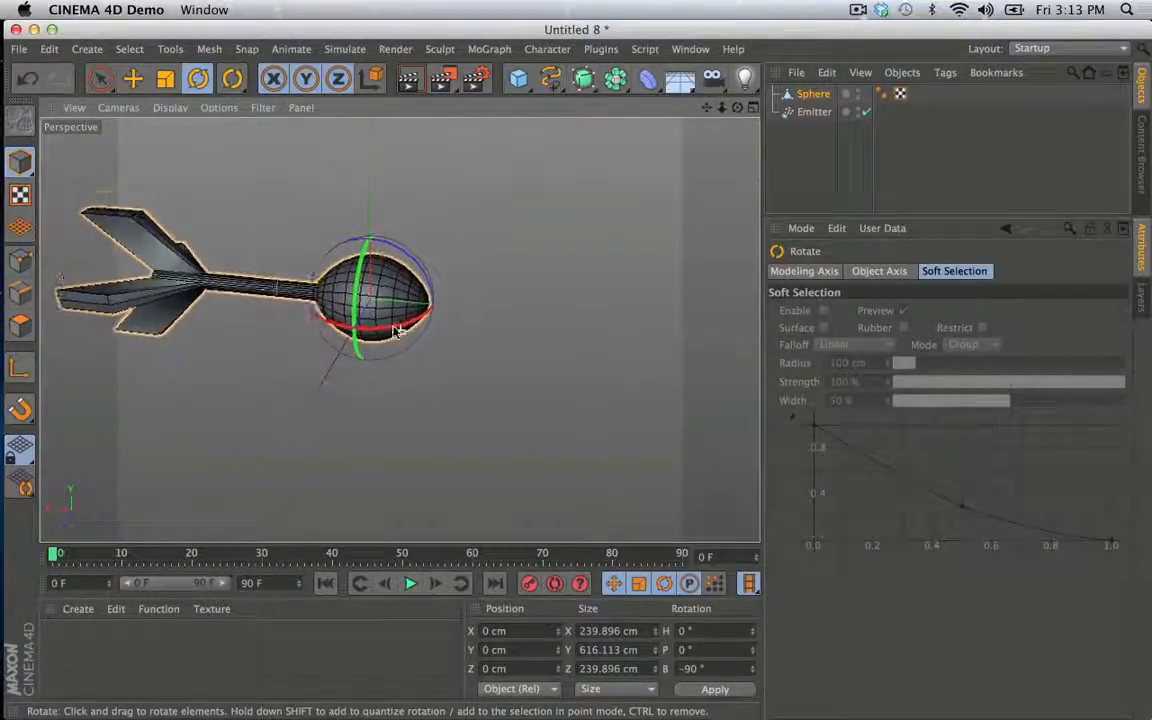
- Rotate only the Sphere's object axis to a heading of 90°, aligning its Z axis with the dart's length
{"action": "left_click", "coordinate": [20, 368]}
{"action": "left_click_drag", "start_coordinate": [375, 332], "coordinate": [328, 340]}
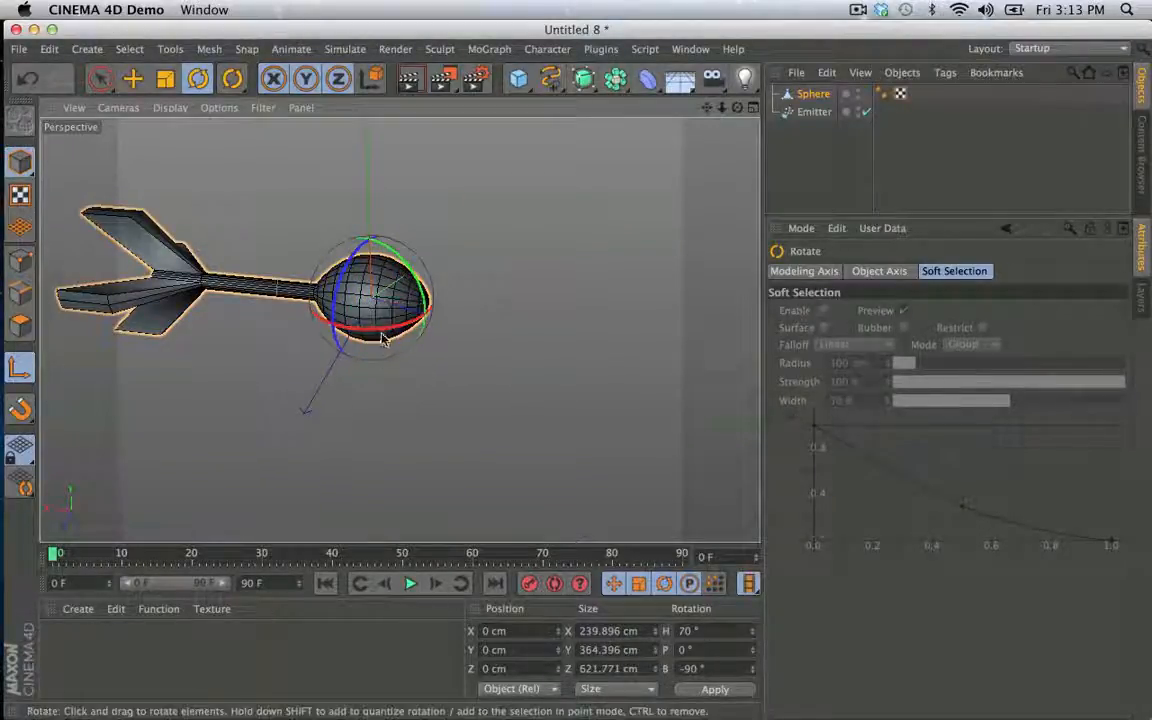
{"action": "left_click_drag", "start_coordinate": [399, 333], "coordinate": [463, 314]}
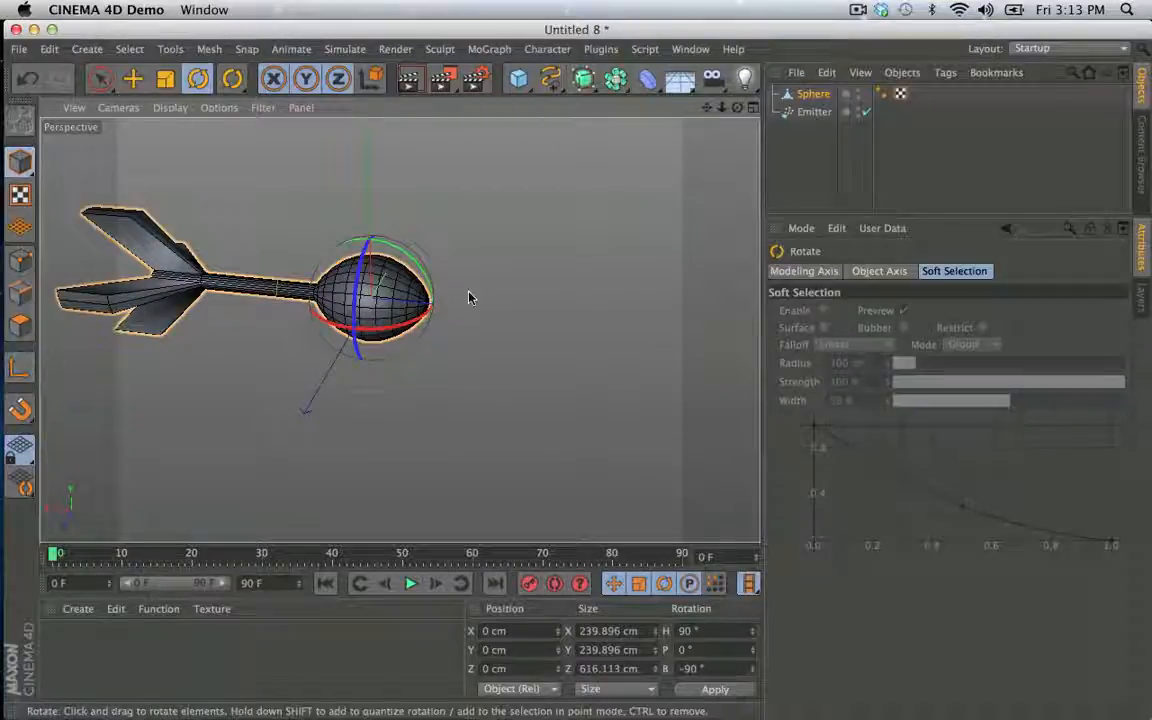
{"action": "left_click", "coordinate": [510, 297]}
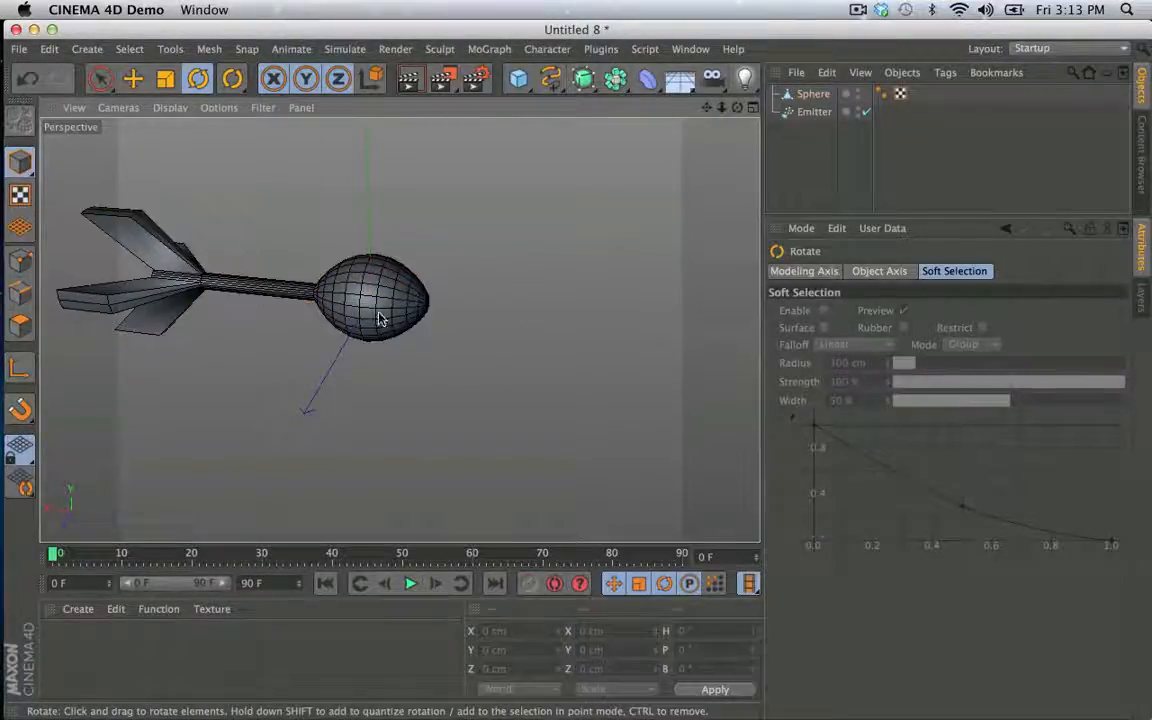
{"action": "left_click_drag", "start_coordinate": [510, 297], "coordinate": [438, 275], "text": "alt"}
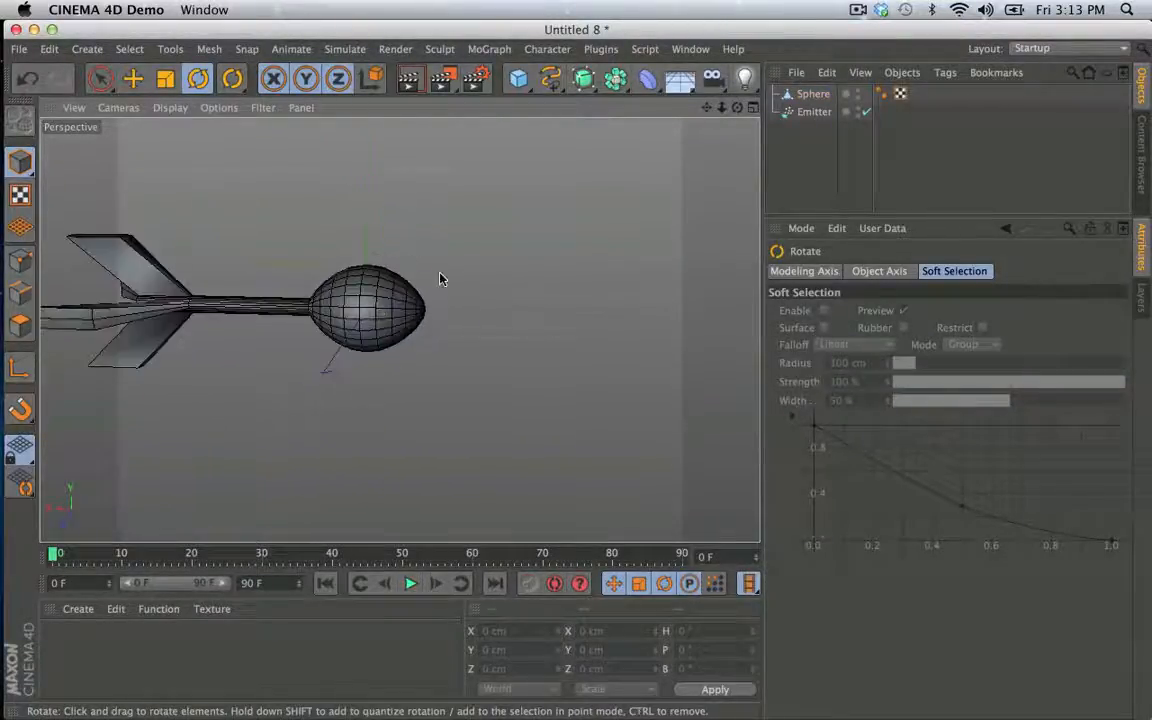
{"action": "middle_click_drag", "start_coordinate": [438, 277], "coordinate": [489, 325], "text": "alt"}
{"action": "left_click", "coordinate": [473, 350]}
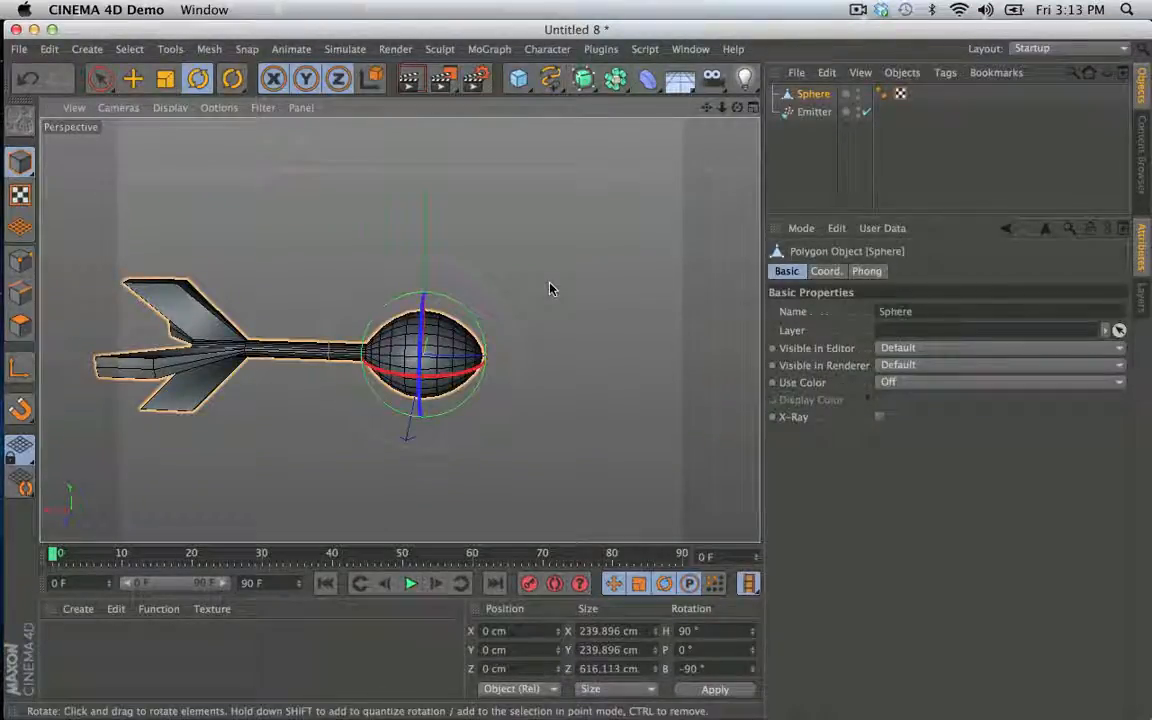
- Reset the Sphere's position, scale and rotation with the Reset PSR command
{"action": "key", "text": "shift+c"}
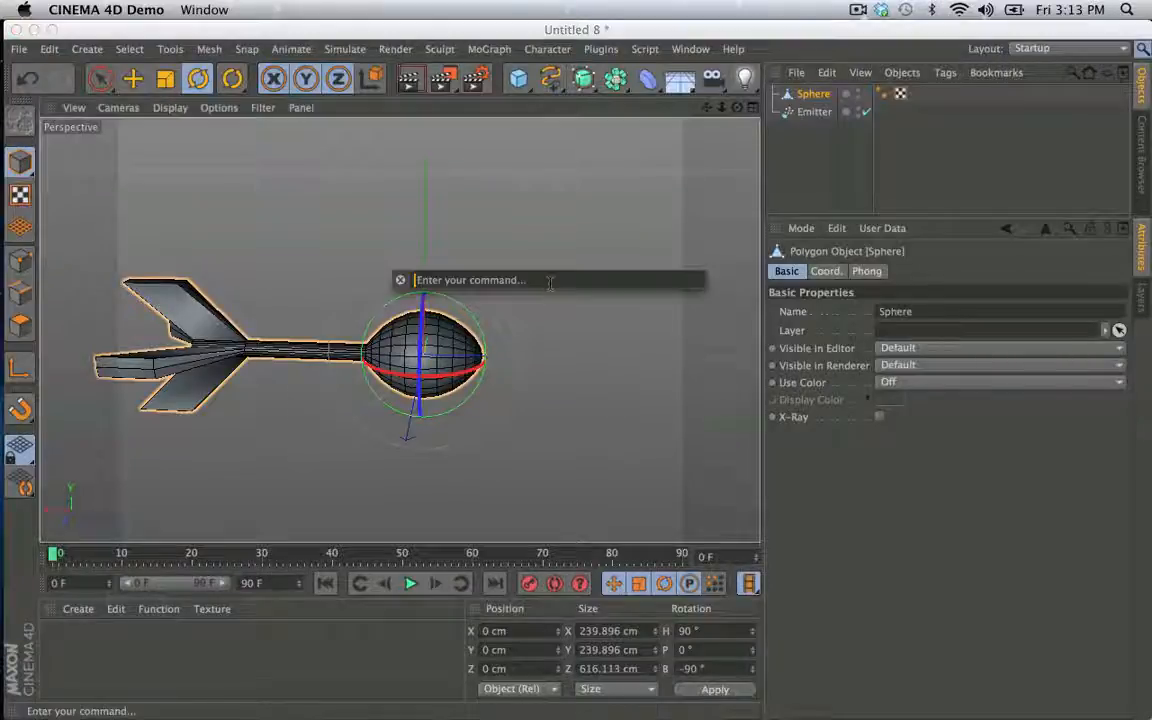
{"action": "type", "text": "ps"}
{"action": "key", "text": "Return"}
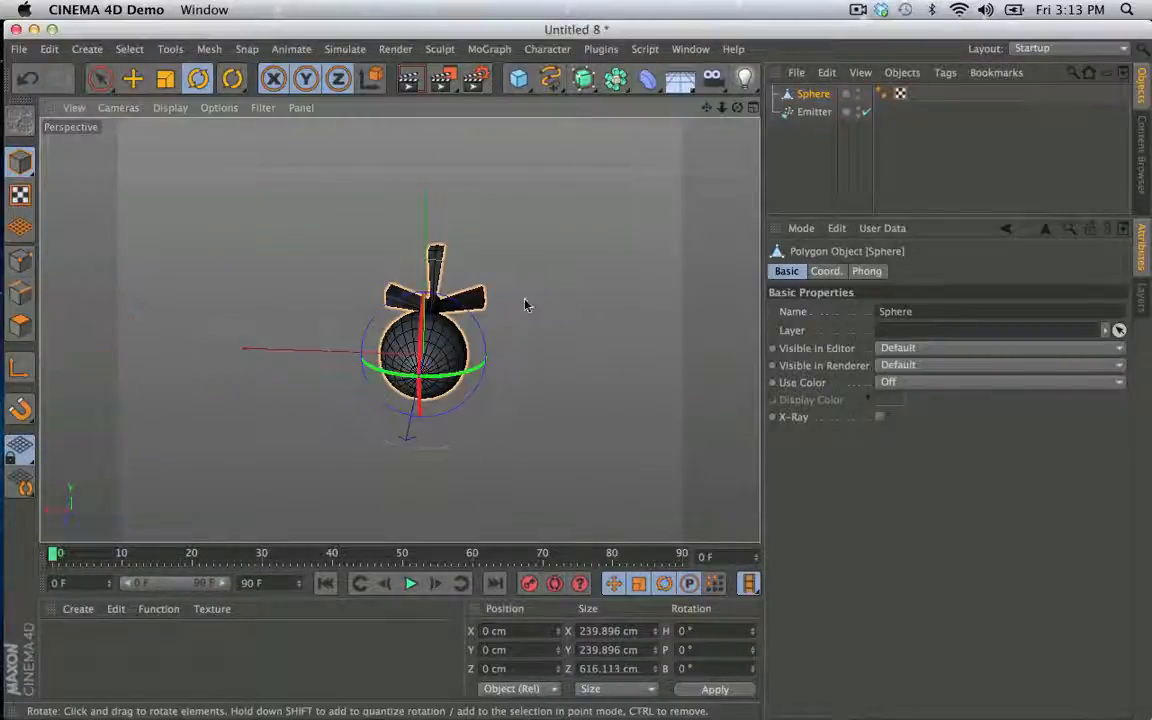
{"action": "left_click_drag", "start_coordinate": [399, 330], "coordinate": [560, 360], "text": "alt"}
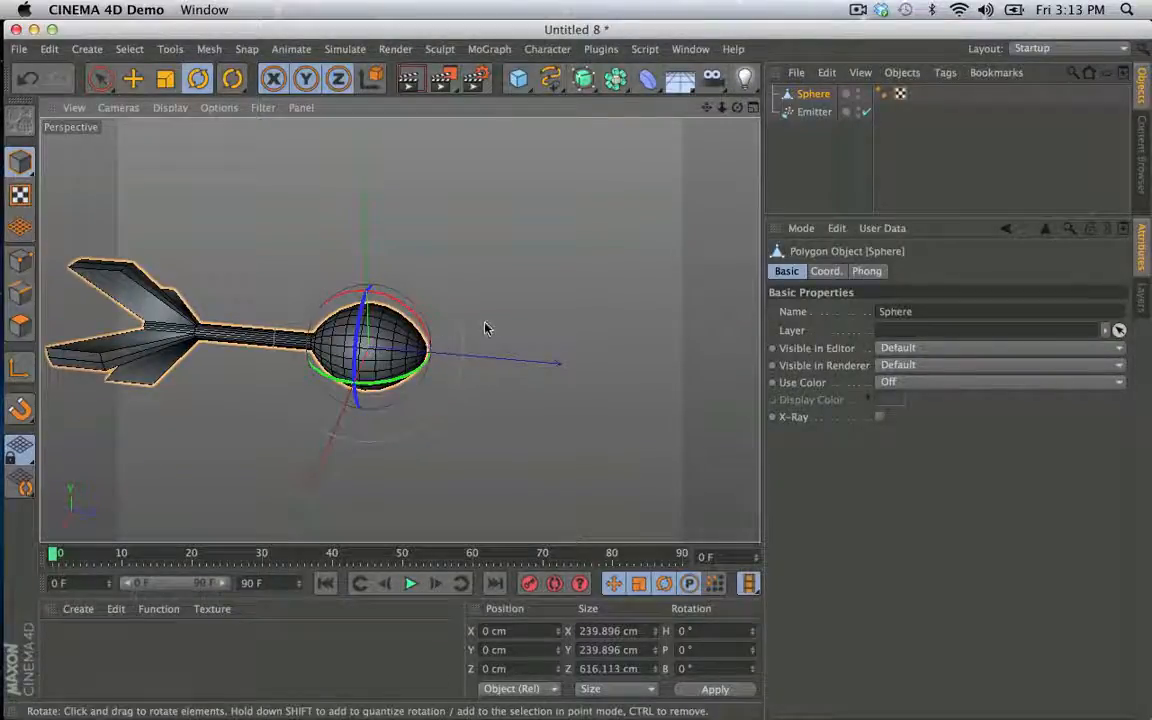
{"action": "right_click_drag", "start_coordinate": [485, 328], "coordinate": [419, 334], "text": "alt"}
- Add a Rigid Body tag to the Sphere, test-play the simulation briefly and return to frame 0
{"action": "right_click", "coordinate": [800, 93]}
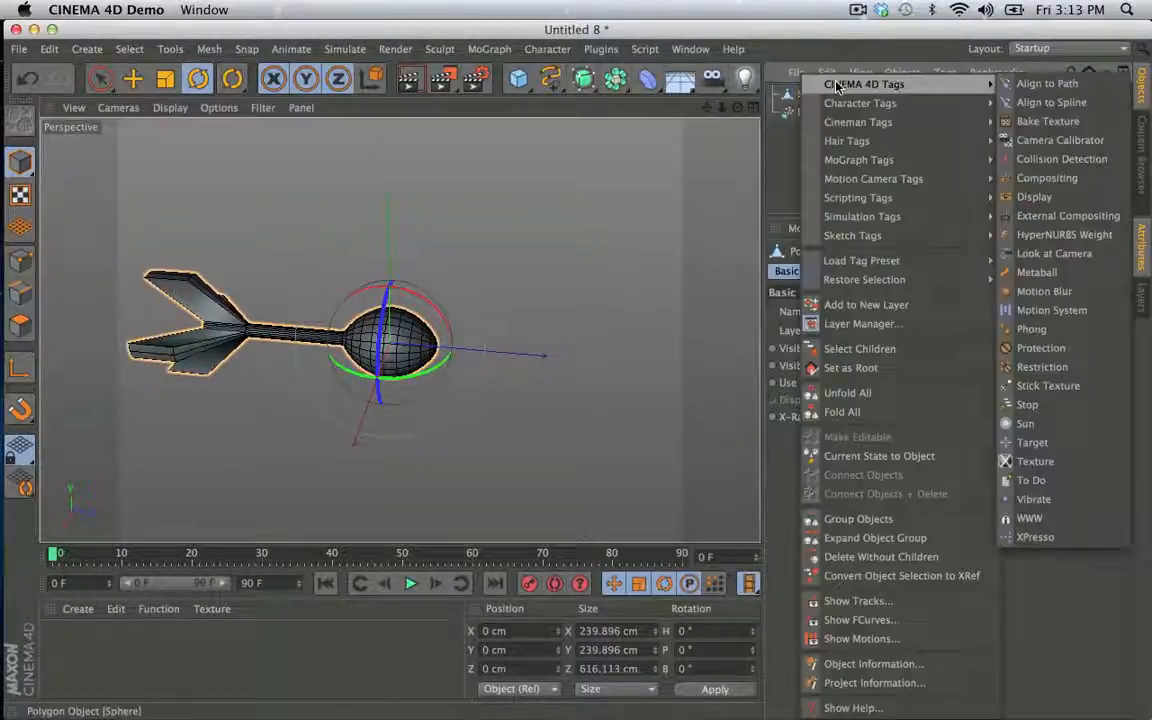
{"action": "mouse_move", "coordinate": [948, 88]}
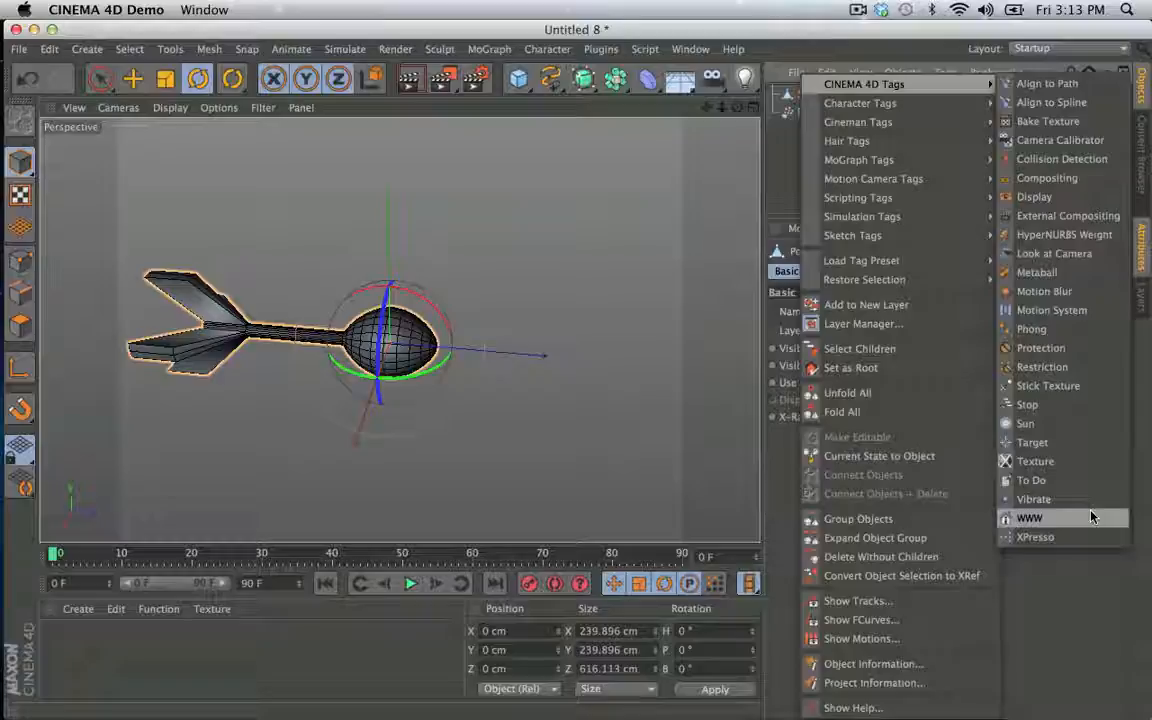
{"action": "mouse_move", "coordinate": [895, 216]}
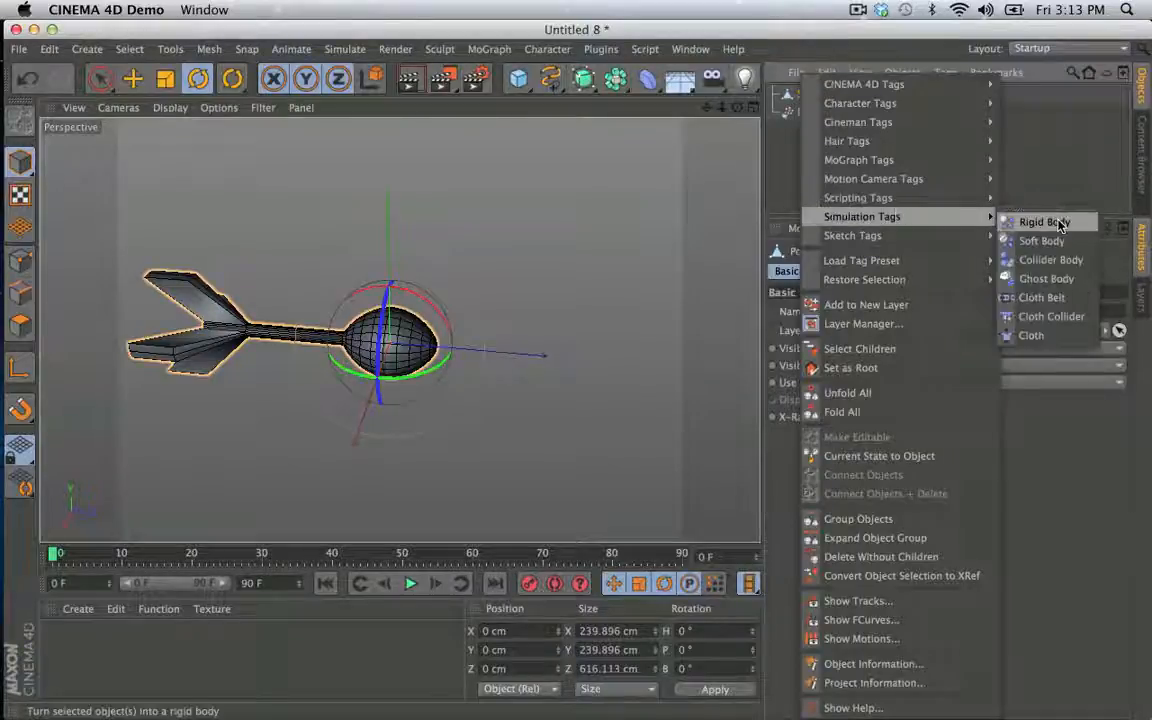
{"action": "left_click", "coordinate": [1059, 225]}
{"action": "left_click", "coordinate": [410, 584]}
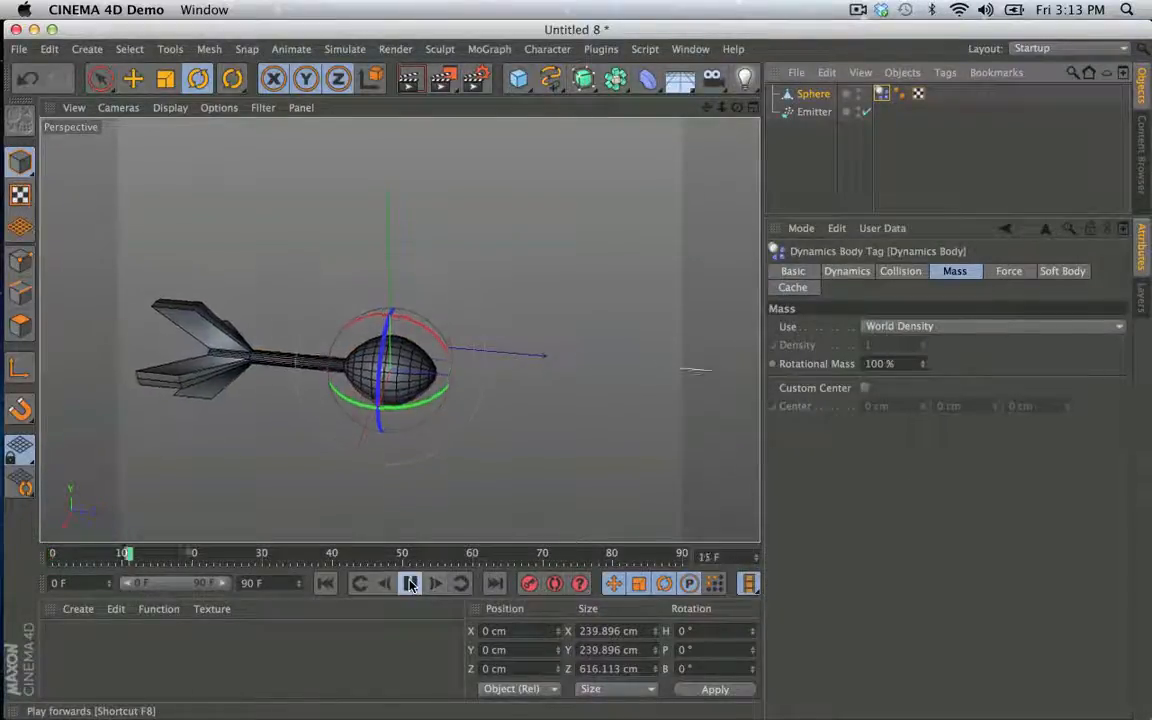
{"action": "left_click", "coordinate": [410, 584]}
{"action": "left_click", "coordinate": [325, 584]}
- Set the rigid body's aerodynamic Lift to 100% and play the simulation
{"action": "left_click", "coordinate": [1010, 272]}
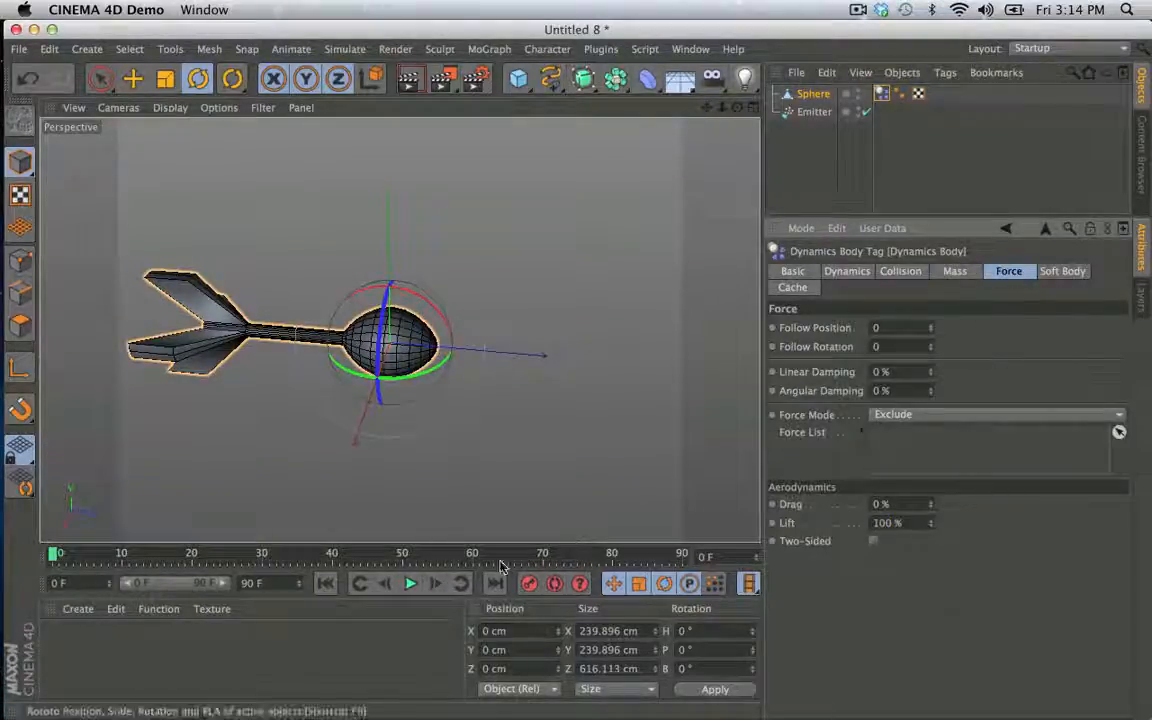
{"action": "left_click", "coordinate": [409, 584]}
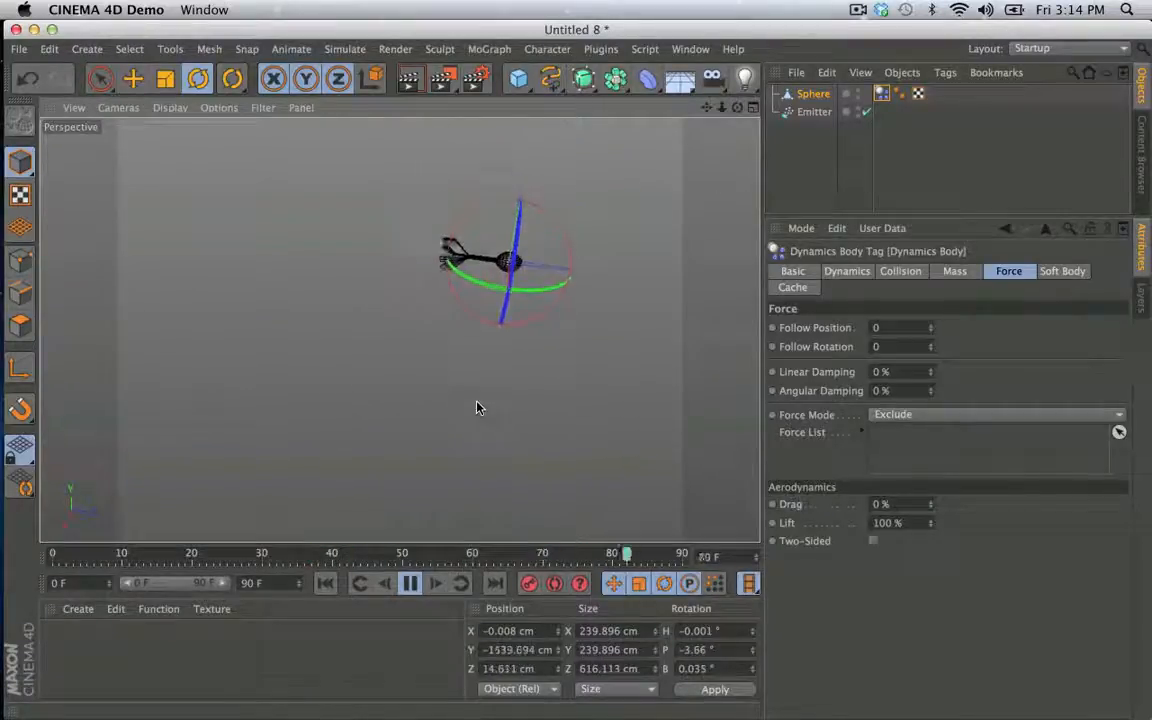
- Extend the timeline and its preview range to 900 frames, watch the simulation and return to frame 0
{"action": "left_click", "coordinate": [252, 583]}
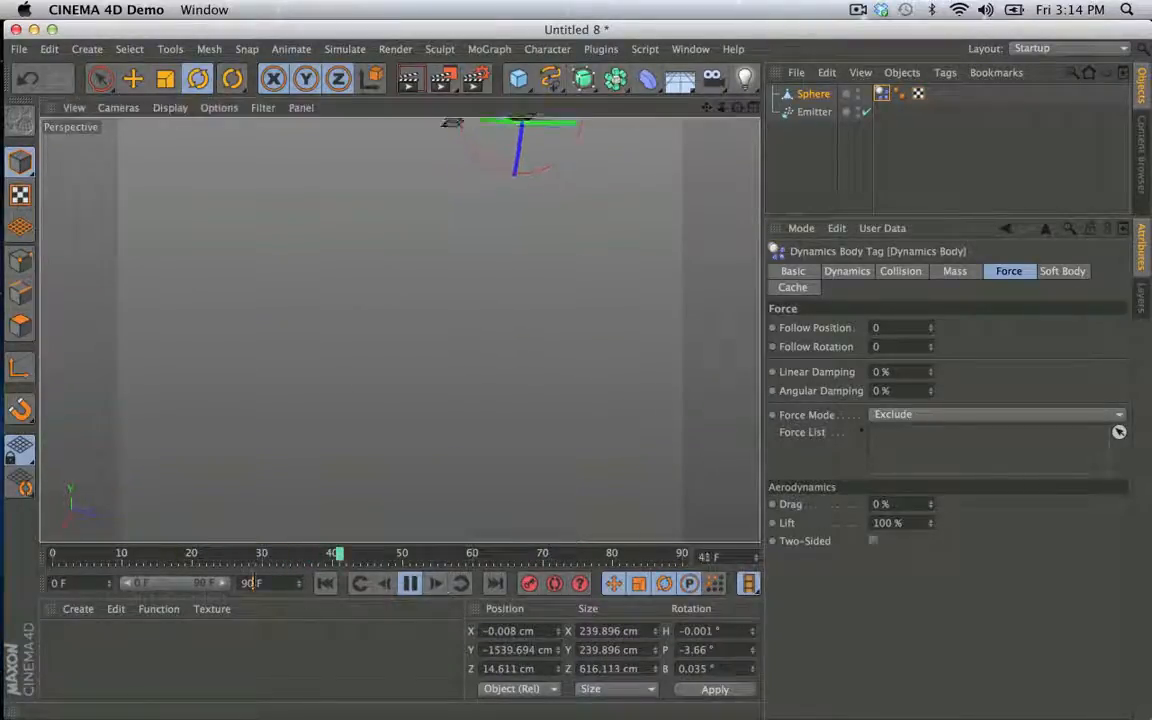
{"action": "type", "text": "0"}
{"action": "left_click", "coordinate": [277, 643]}
{"action": "left_click_drag", "start_coordinate": [148, 586], "coordinate": [230, 584]}
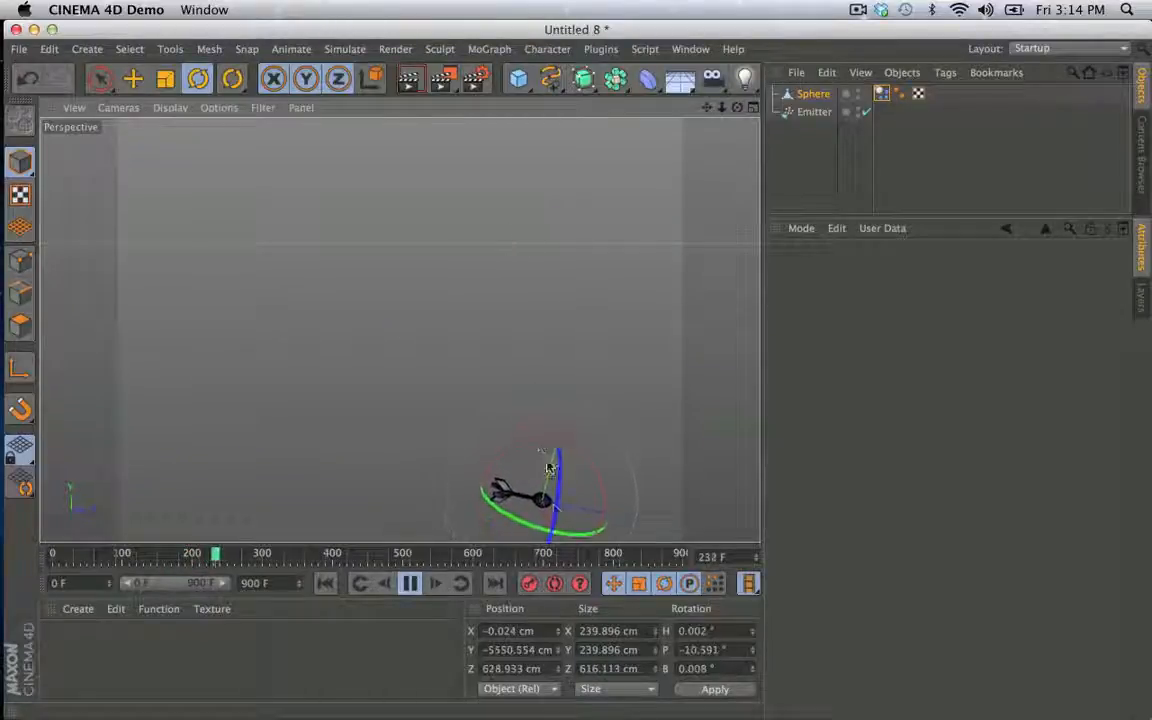
{"action": "left_click", "coordinate": [408, 585]}
{"action": "left_click", "coordinate": [325, 583]}
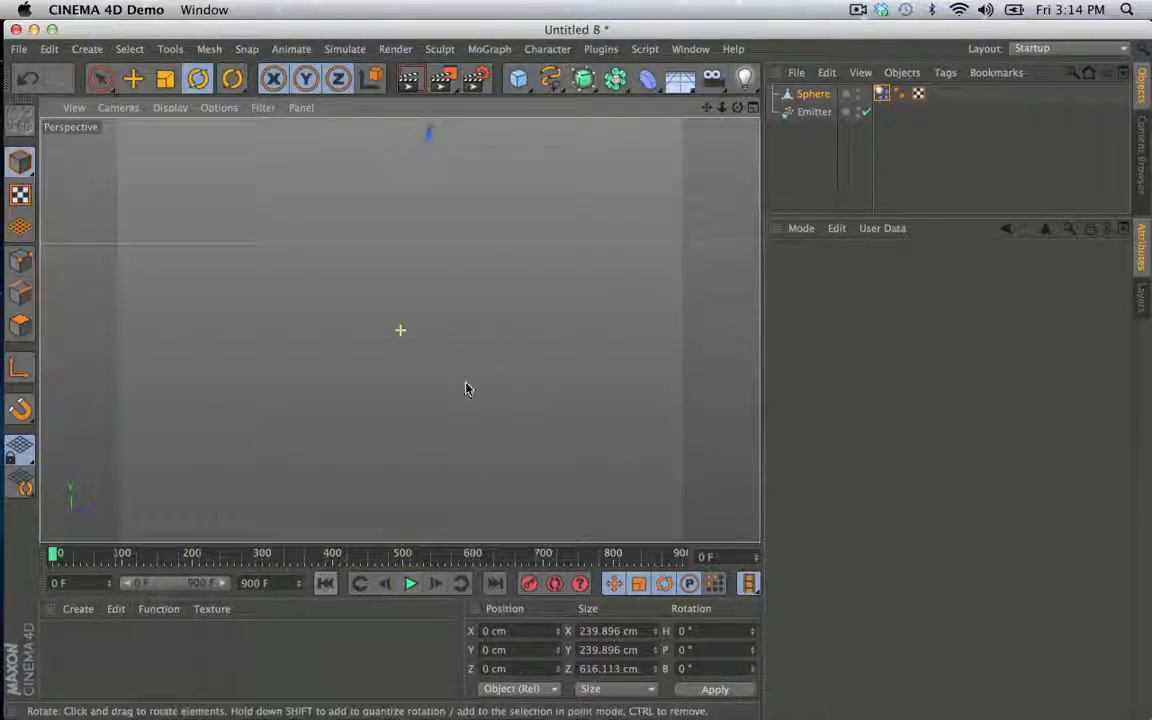
- Enable a custom center of mass on the Sphere's rigid body and set its Z value to 300 cm
{"action": "left_click", "coordinate": [881, 93]}
{"action": "left_click", "coordinate": [953, 273]}
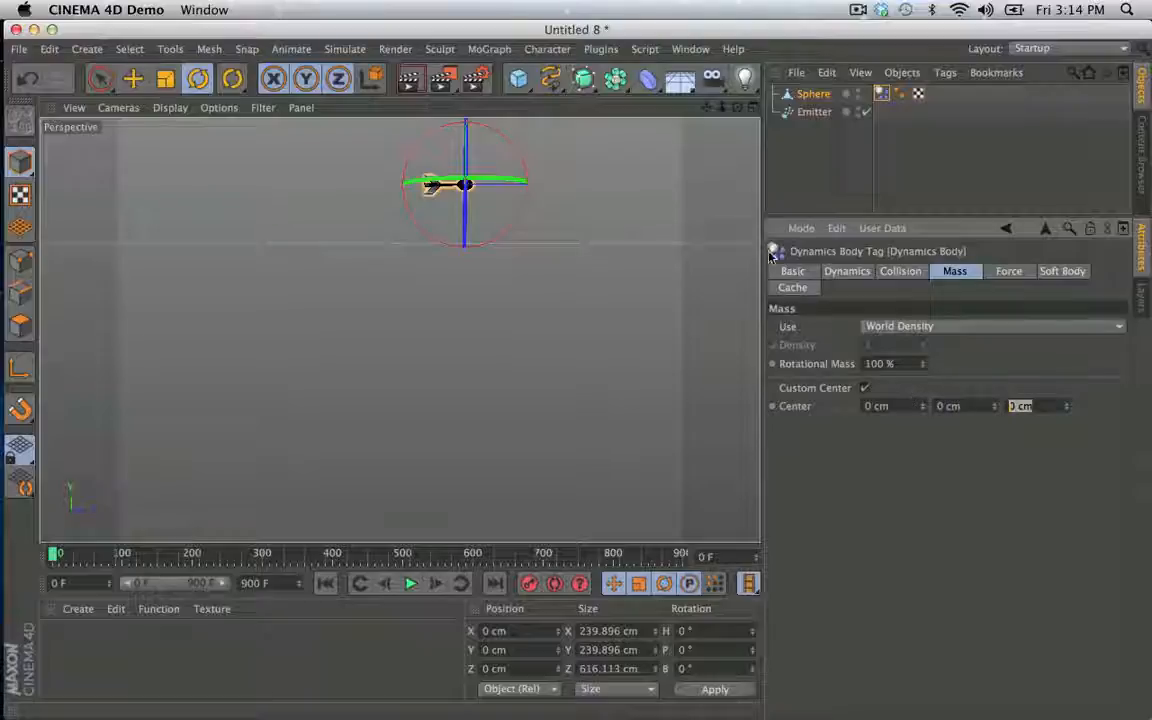
{"action": "left_click", "coordinate": [22, 330]}
{"action": "key", "text": "super+a"}
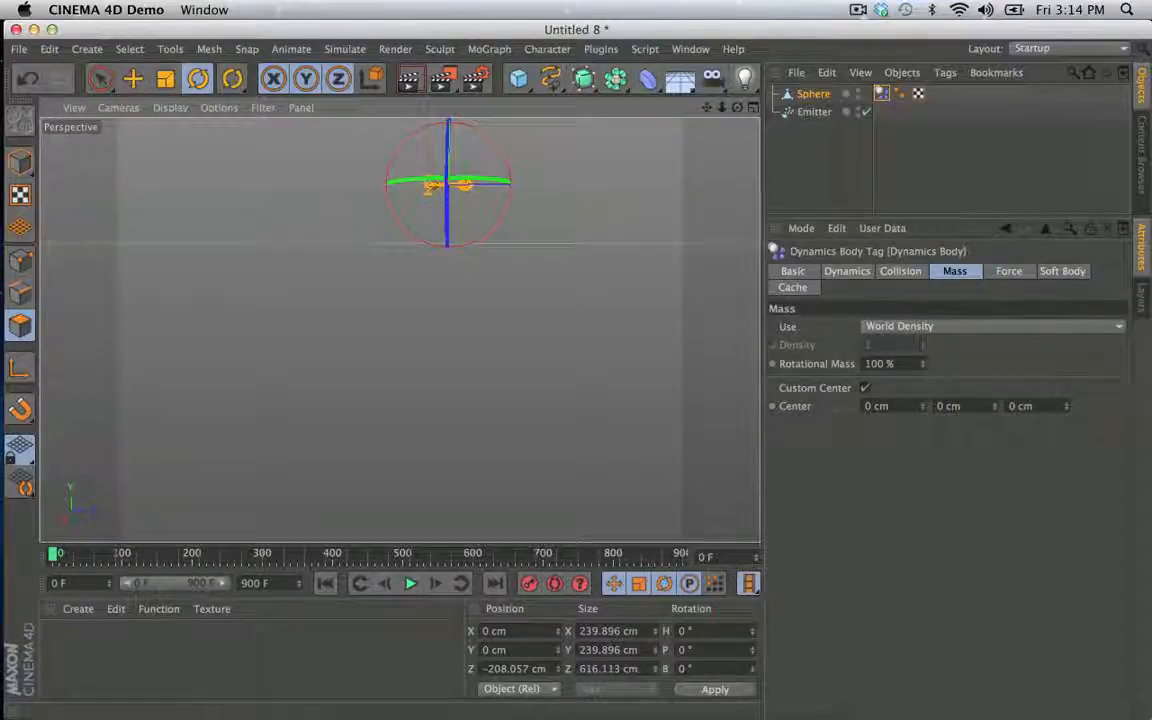
{"action": "left_click_drag", "start_coordinate": [1035, 406], "coordinate": [899, 398]}
{"action": "key", "text": "Return"}
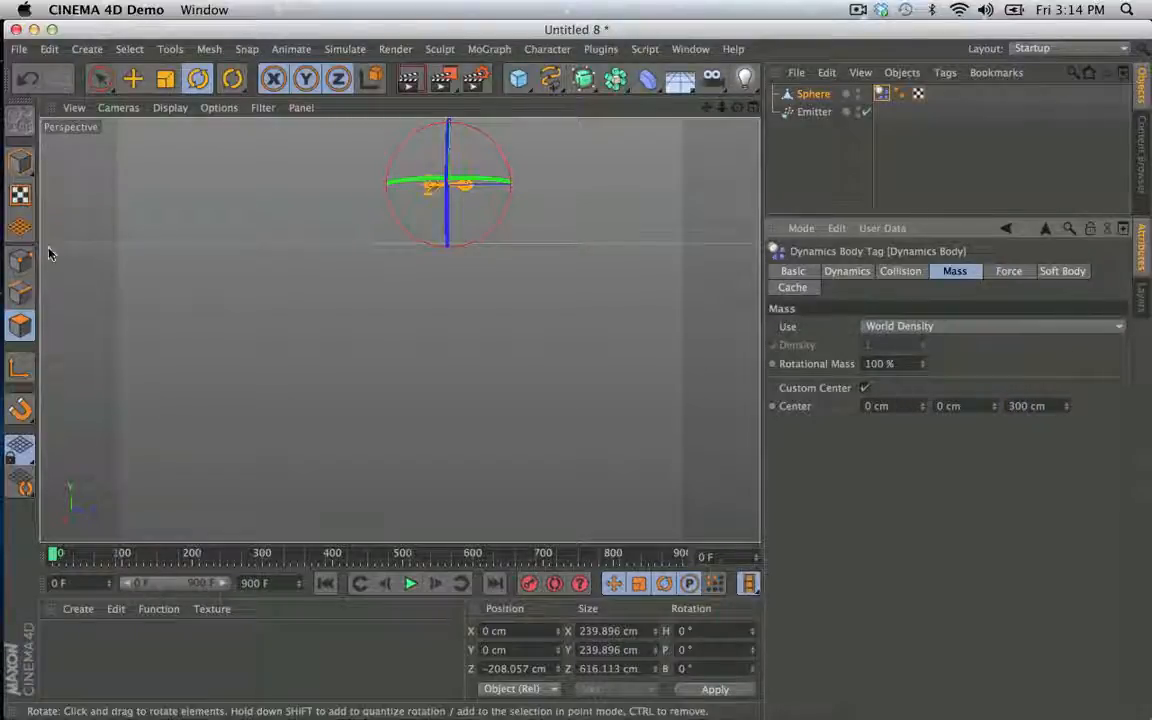
- Return to model mode, play the simulation with the shifted mass center and rewind to frame 0
{"action": "left_click", "coordinate": [20, 160]}
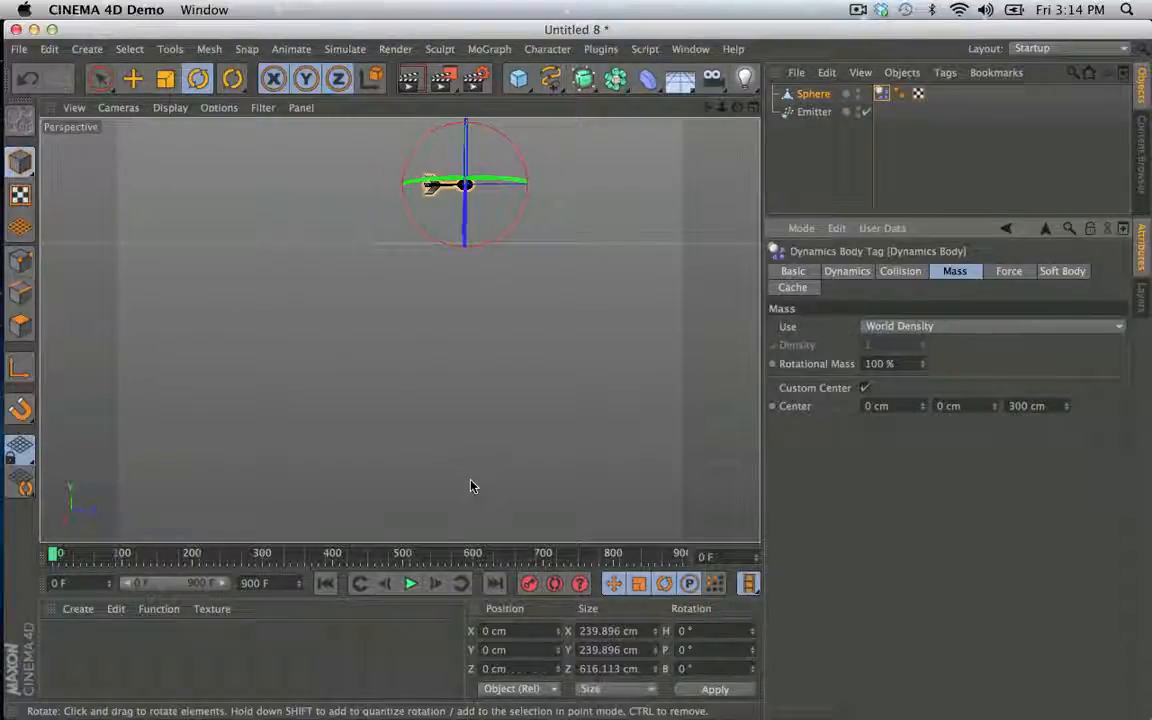
{"action": "left_click", "coordinate": [411, 584]}
{"action": "left_click", "coordinate": [327, 584]}
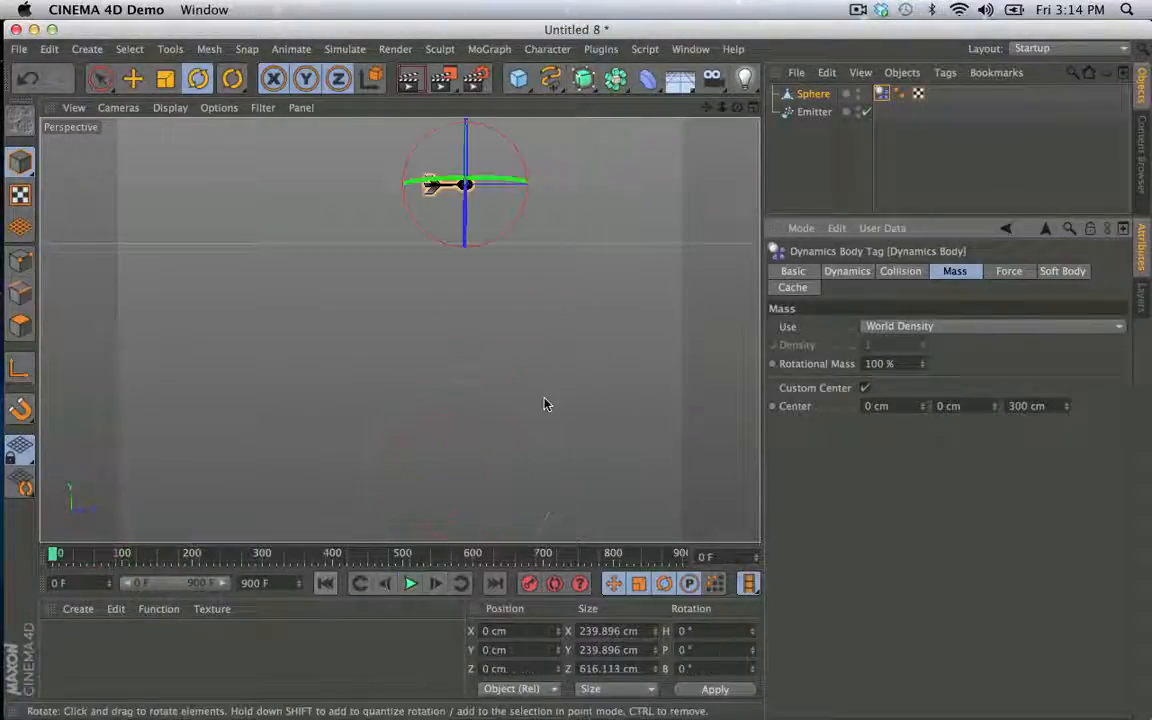
- Make the Sphere a child of the Emitter and enable Tangential for the emitted particles
{"action": "left_click_drag", "start_coordinate": [812, 94], "coordinate": [815, 112]}
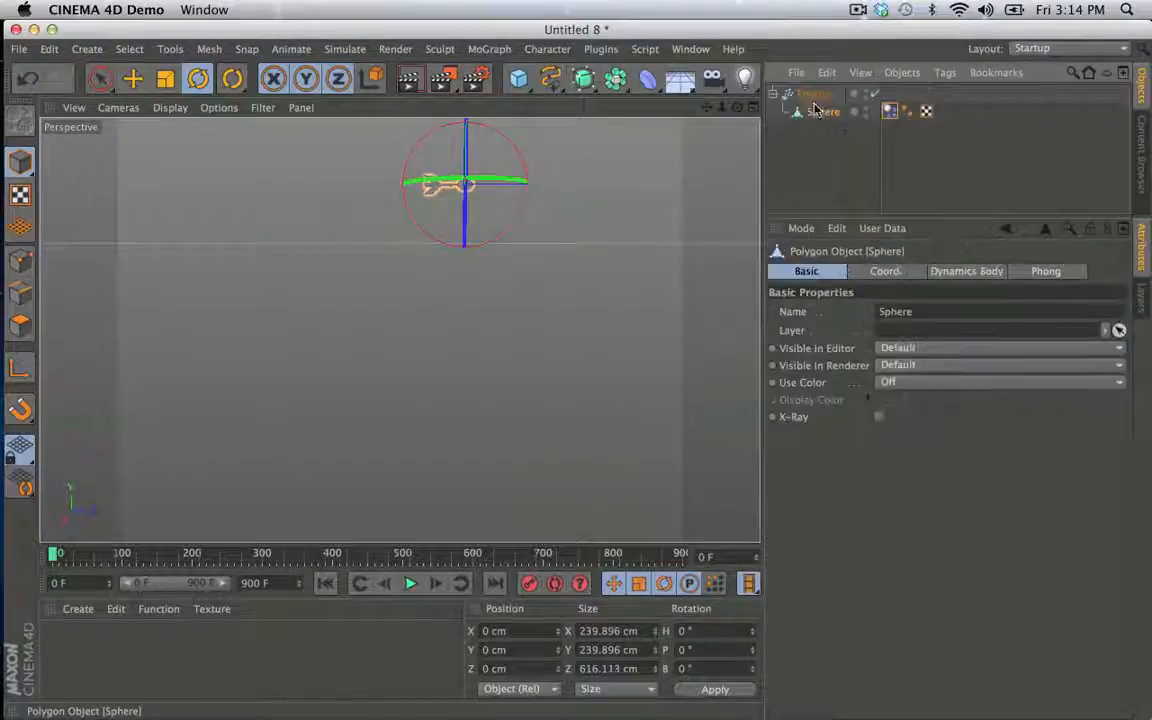
{"action": "left_click", "coordinate": [814, 93]}
{"action": "left_click", "coordinate": [870, 500]}
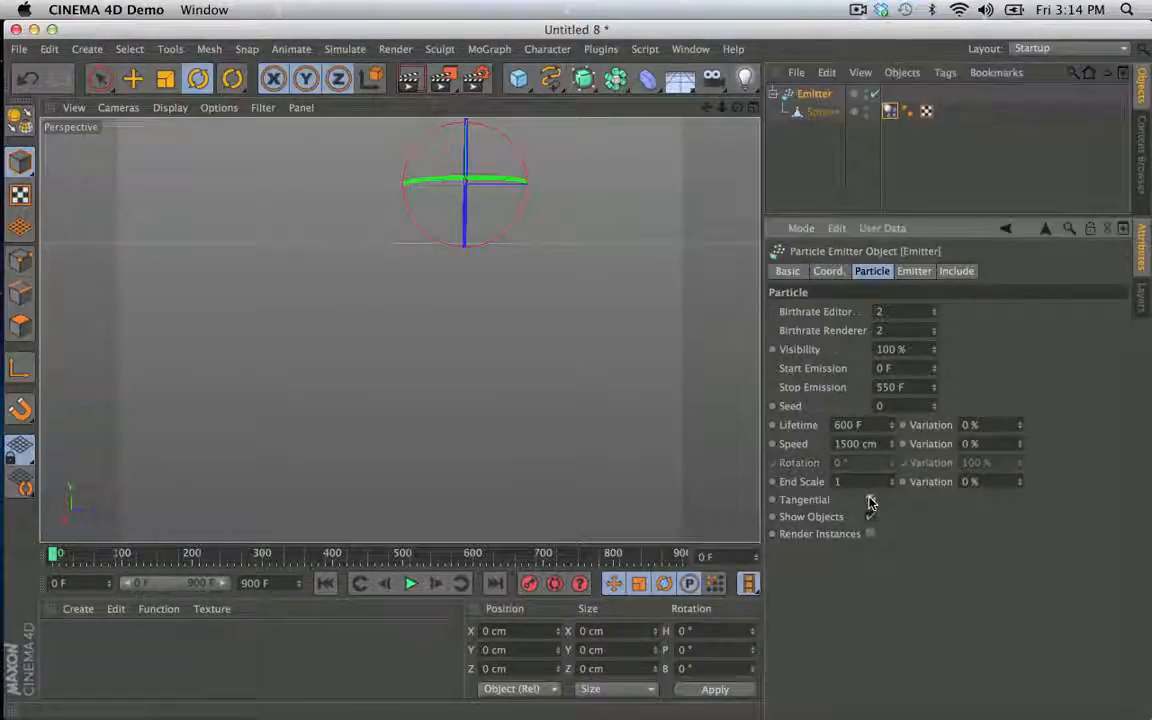
- Set the Emitter's particle speed to 15000 cm and play the simulation
{"action": "left_click", "coordinate": [410, 584]}
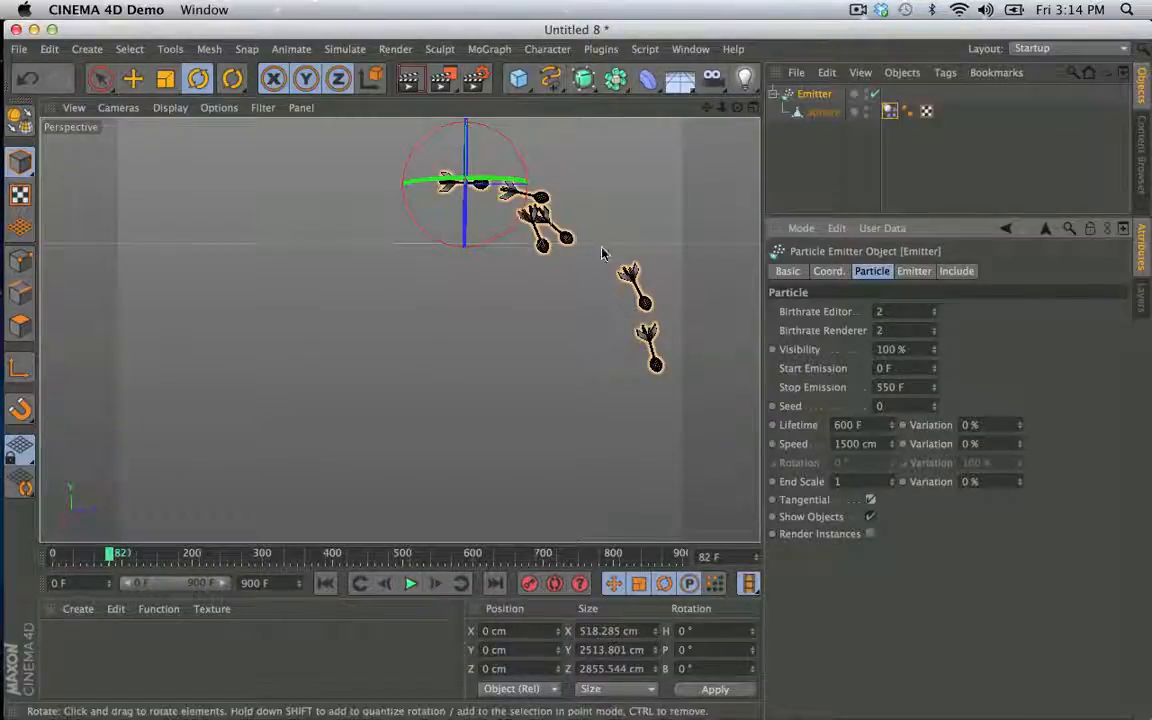
{"action": "left_click_drag", "start_coordinate": [607, 252], "coordinate": [790, 497], "text": "alt"}
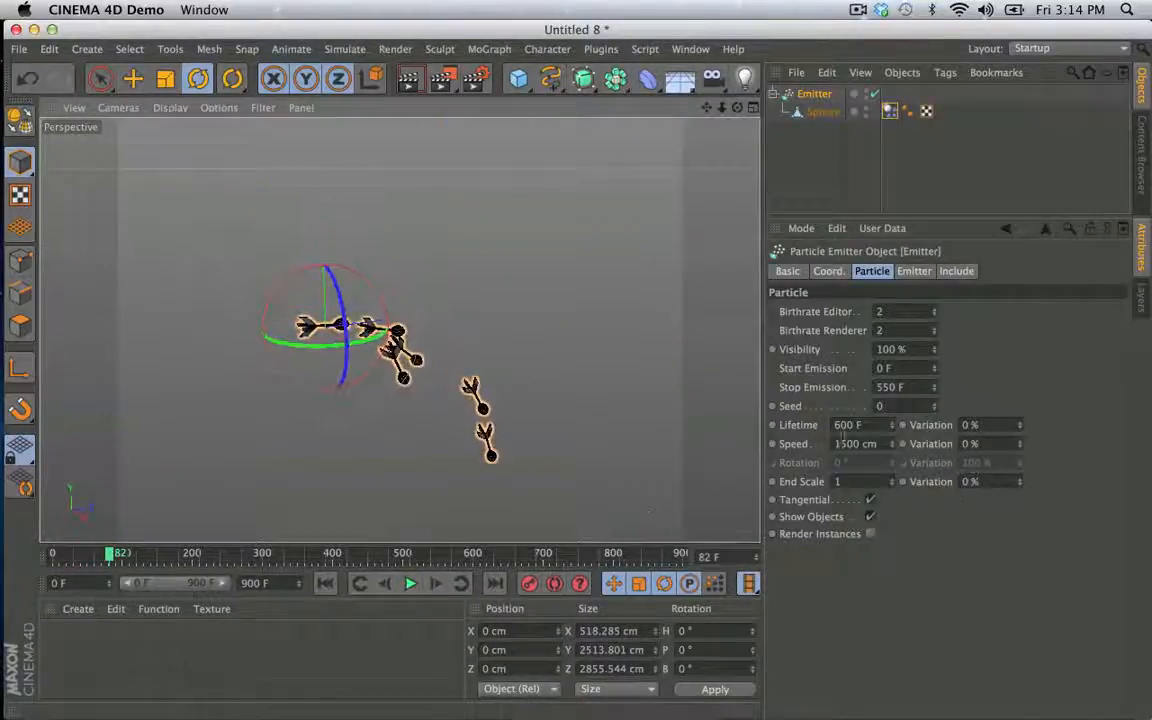
{"action": "left_click", "coordinate": [410, 583]}
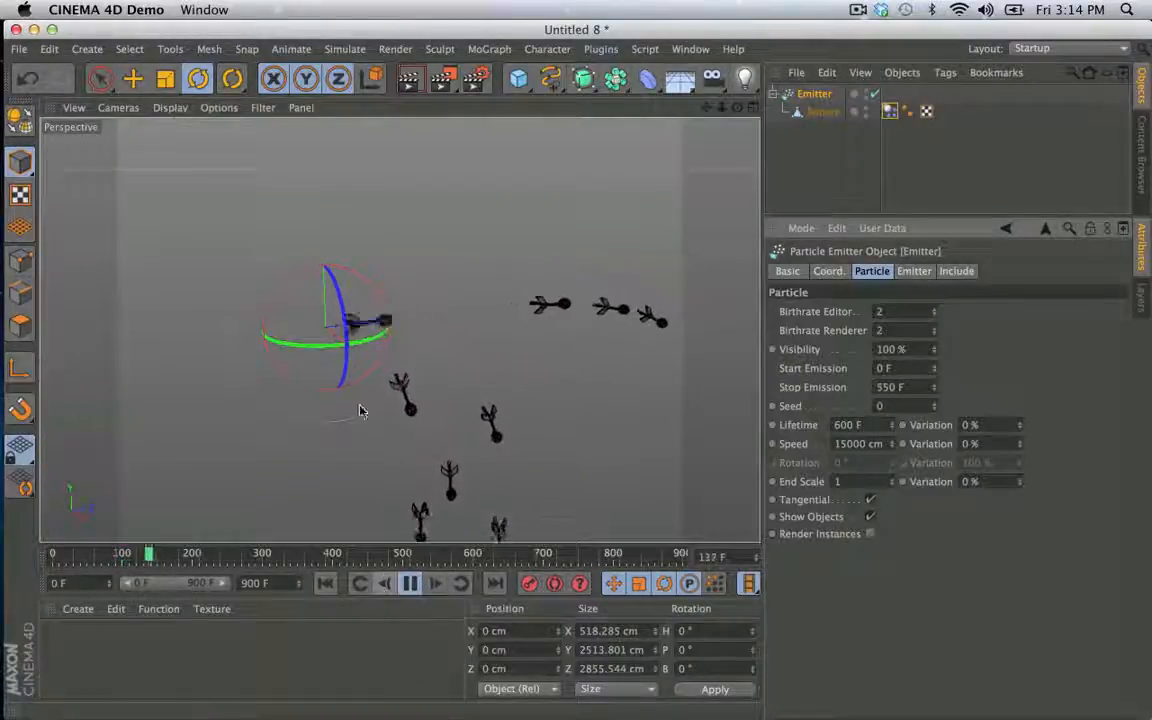
{"action": "left_click", "coordinate": [410, 583]}
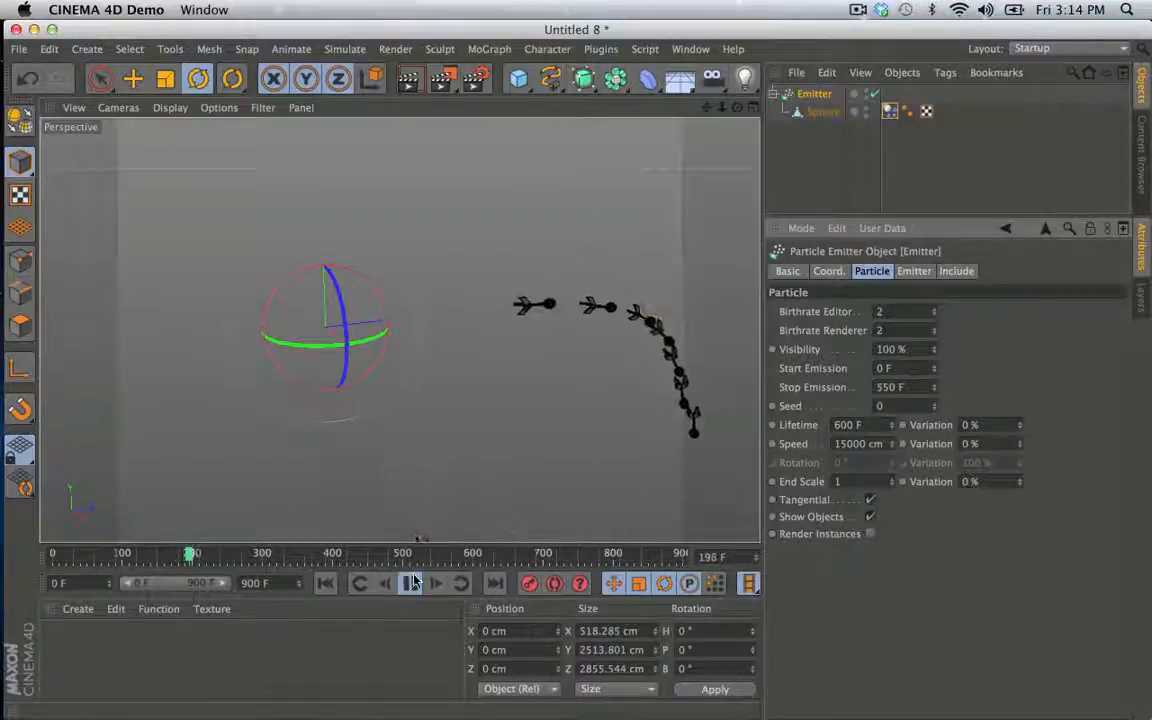
- Rotate the Emitter to a 40° pitch so it shoots upward, and replay the simulation from frame 0
{"action": "left_click_drag", "start_coordinate": [399, 329], "coordinate": [173, 258], "text": "alt"}
{"action": "left_click", "coordinate": [323, 587]}
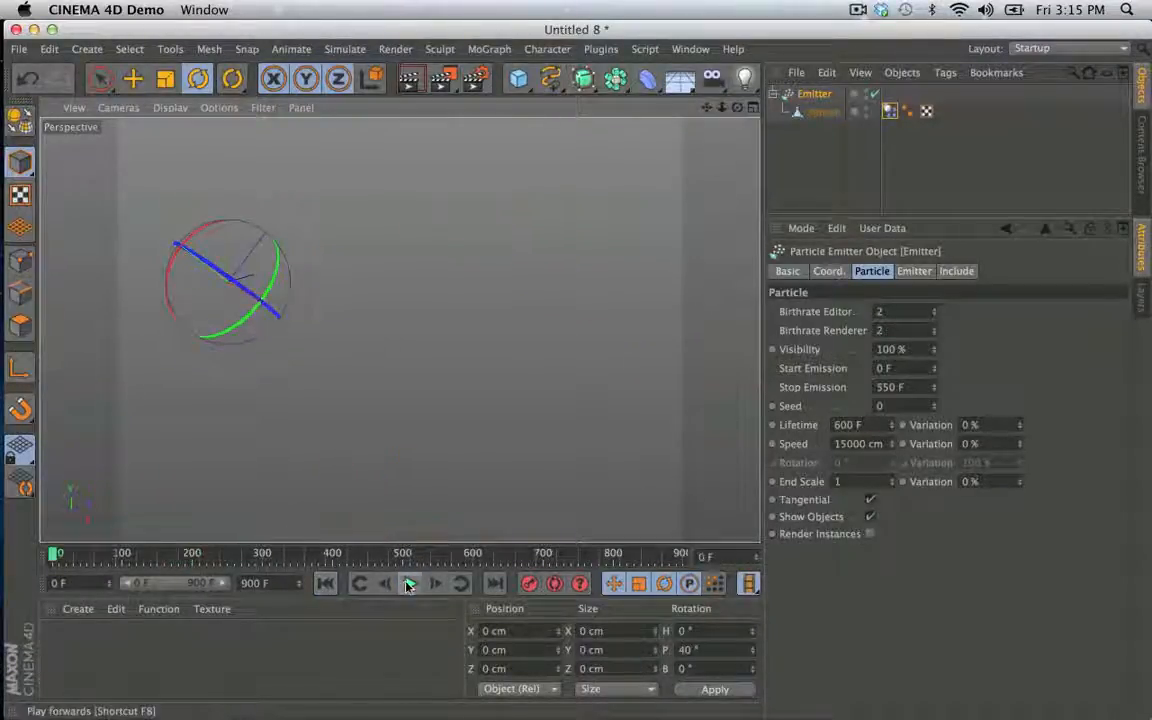
{"action": "left_click", "coordinate": [413, 583]}
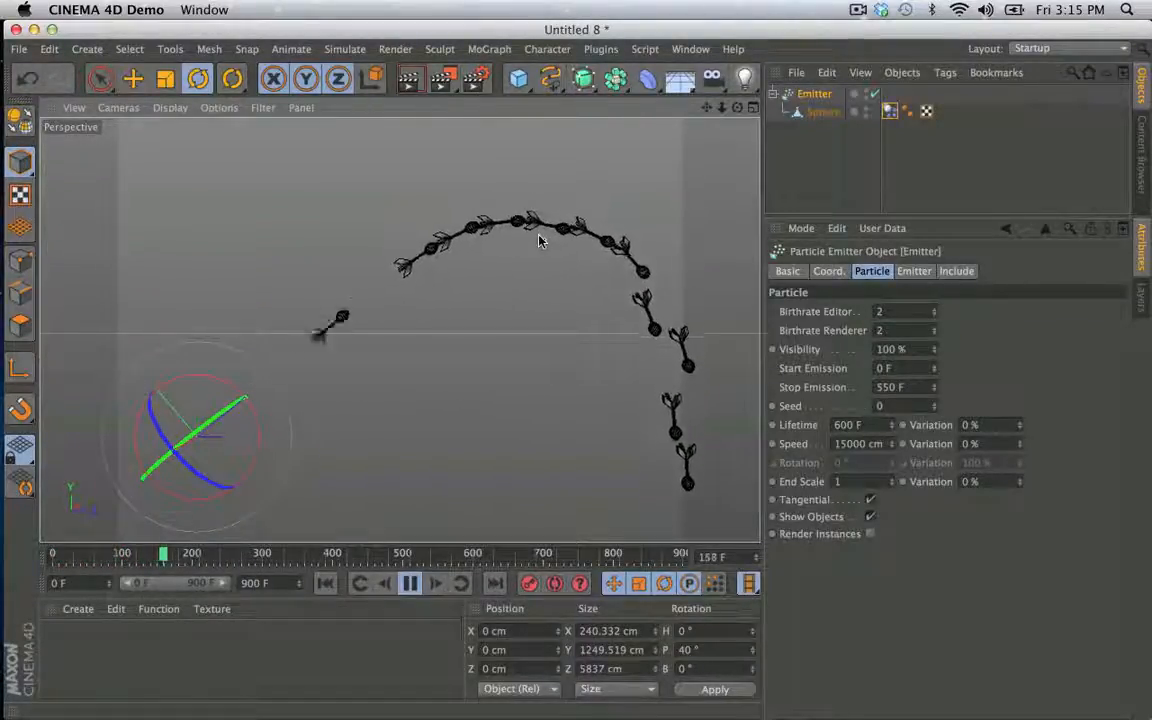
{"action": "middle_click_drag", "start_coordinate": [567, 271], "coordinate": [521, 215], "text": "alt"}
{"action": "right_click_drag", "start_coordinate": [560, 231], "coordinate": [527, 252], "text": "alt"}
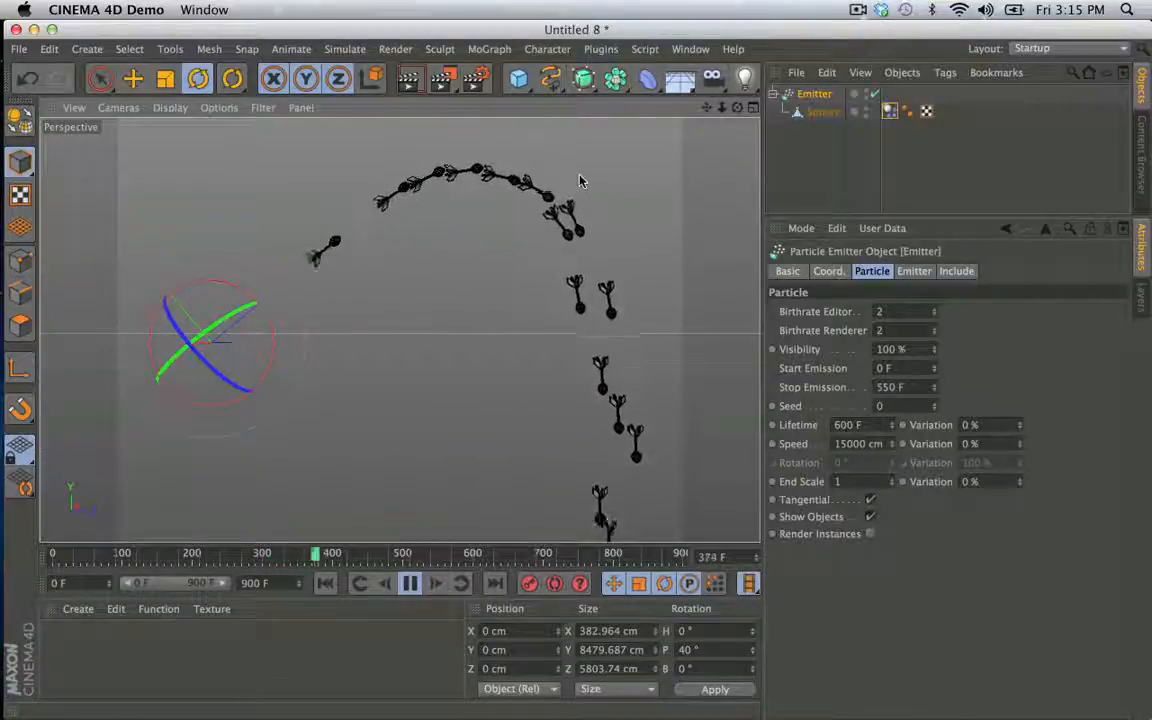
- Switch the Sphere's rigid body mass to Custom Density and restart the simulation from frame 0
{"action": "left_click", "coordinate": [889, 112]}
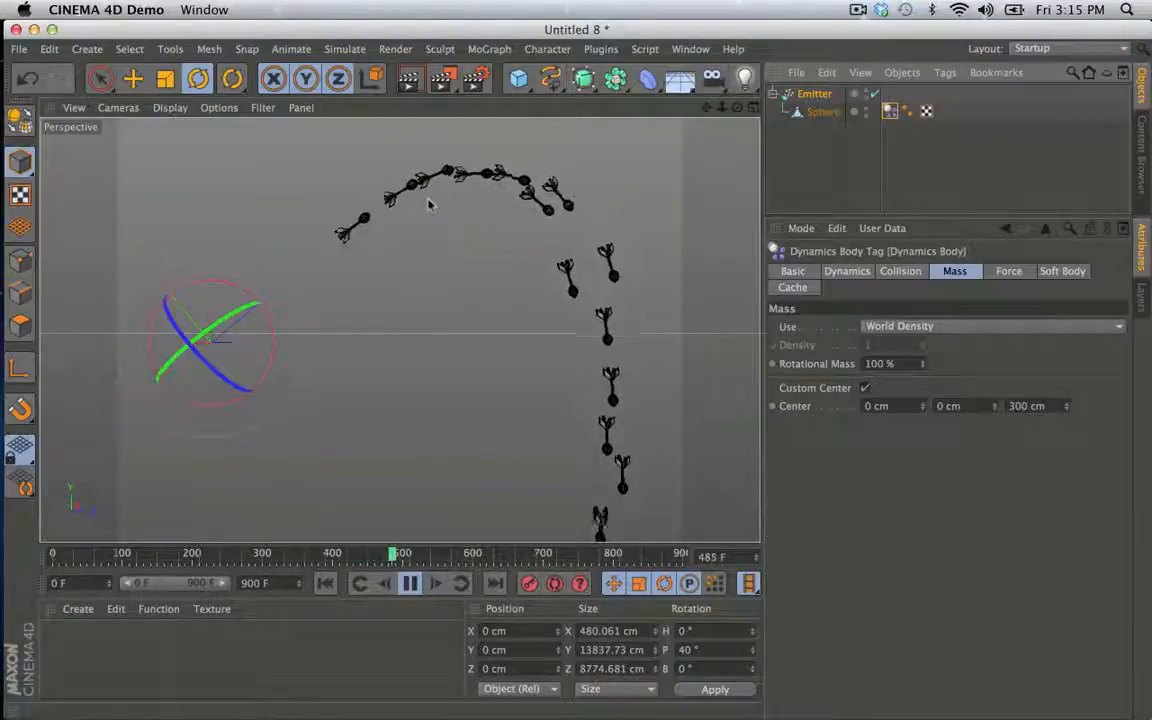
{"action": "left_click", "coordinate": [900, 272]}
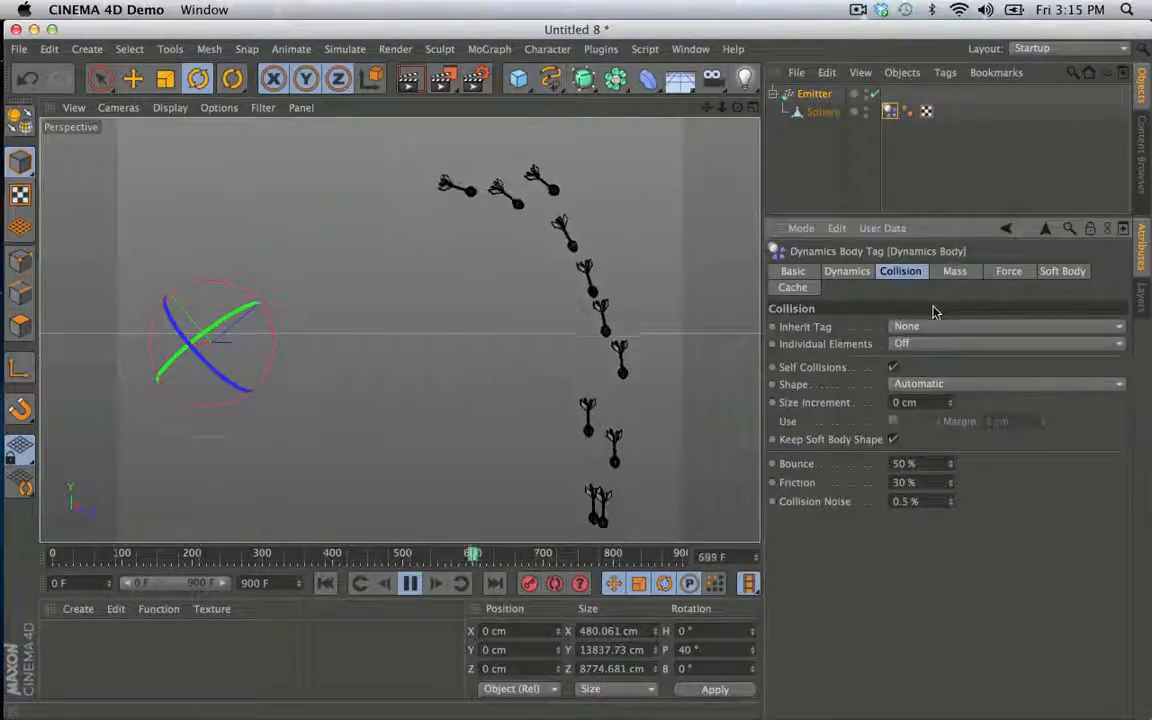
{"action": "left_click", "coordinate": [955, 271]}
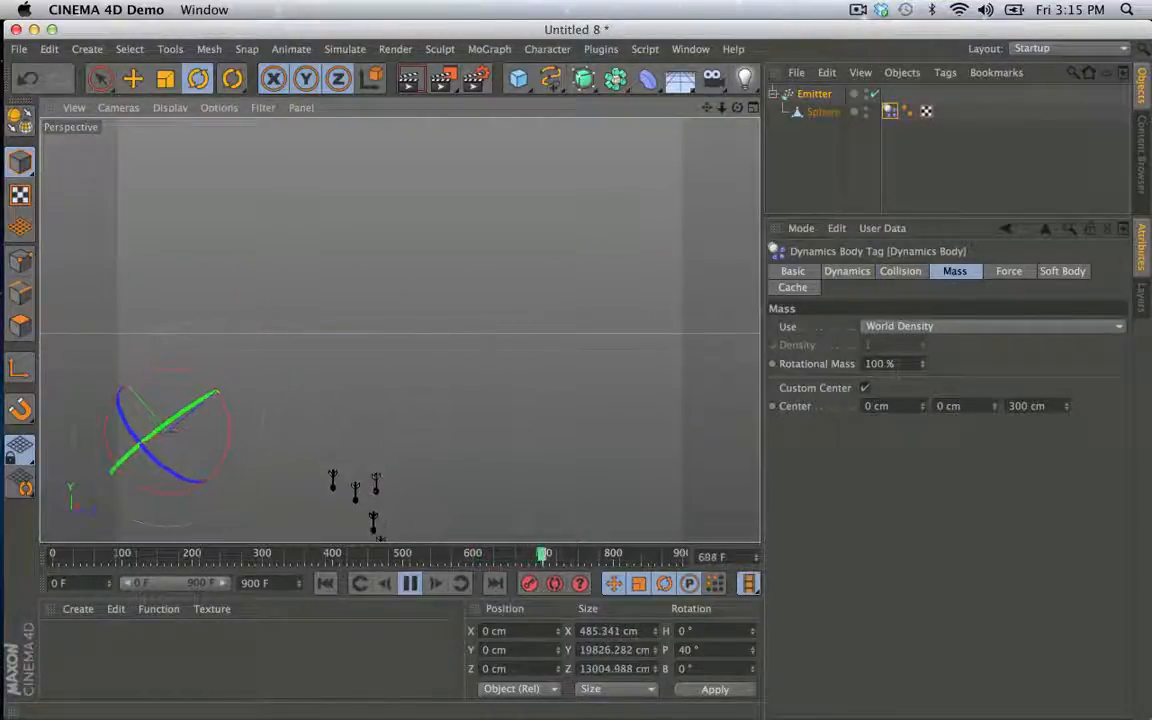
{"action": "left_click", "coordinate": [902, 327]}
{"action": "left_click", "coordinate": [890, 363]}
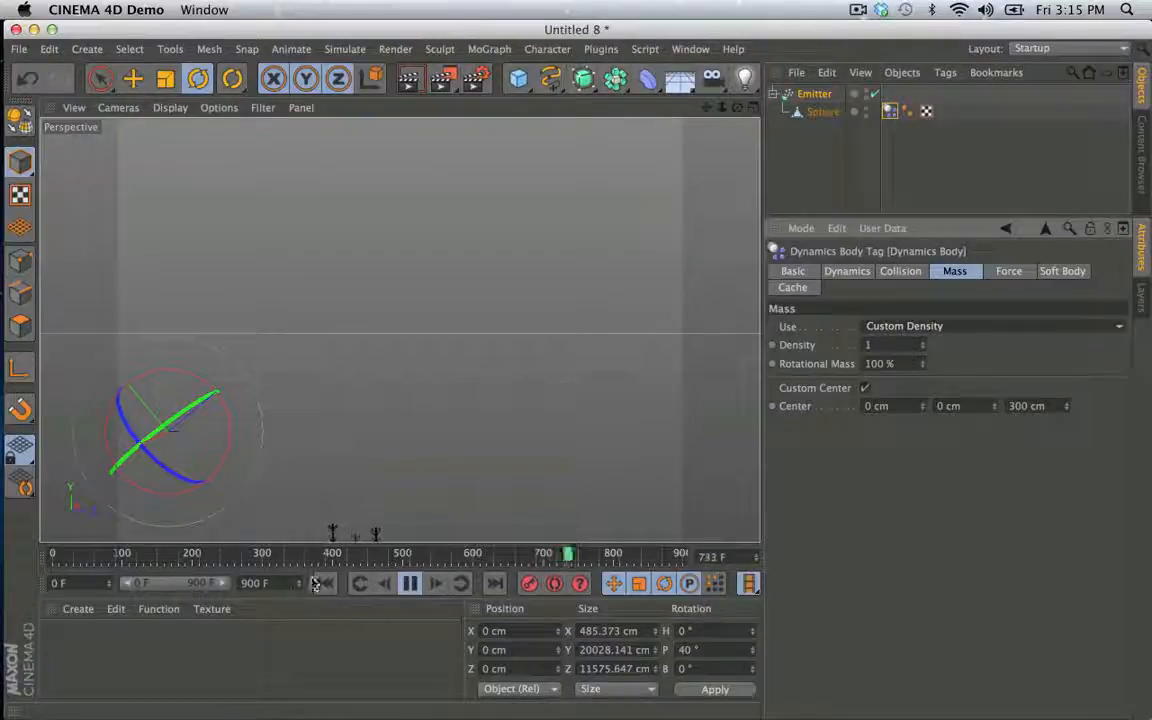
{"action": "left_click", "coordinate": [325, 588]}
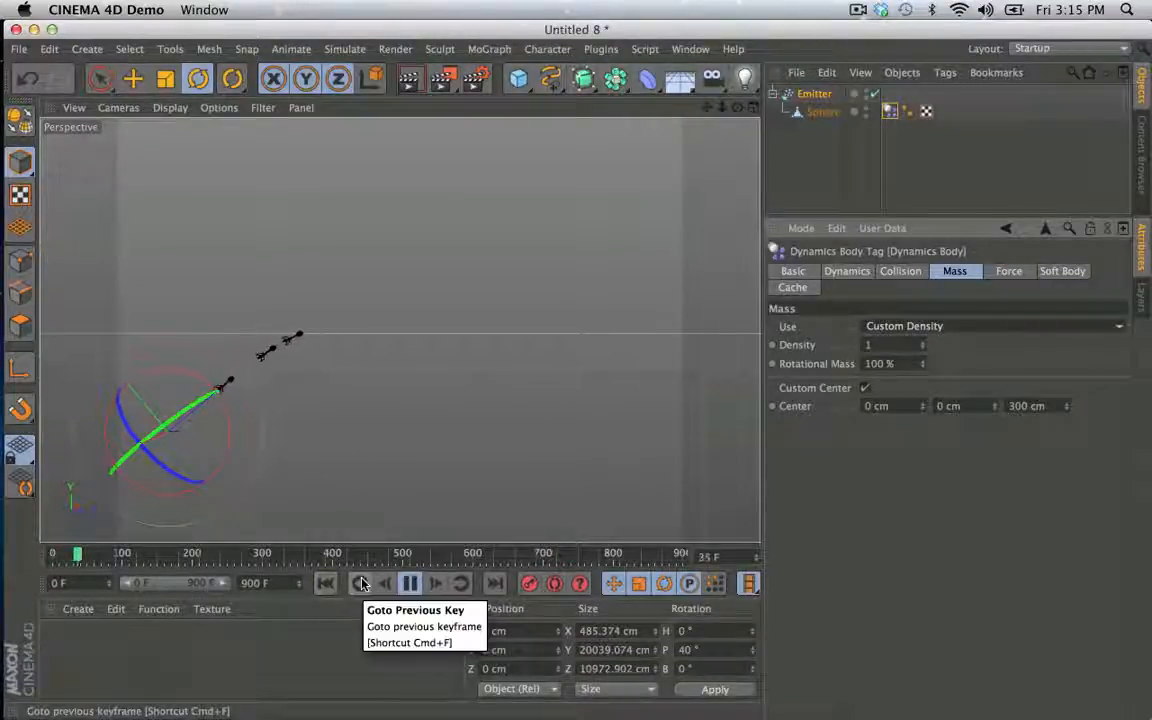
- Set the Sphere's custom density to 10, replay the simulation from the start and stop it
{"action": "left_click", "coordinate": [882, 344]}
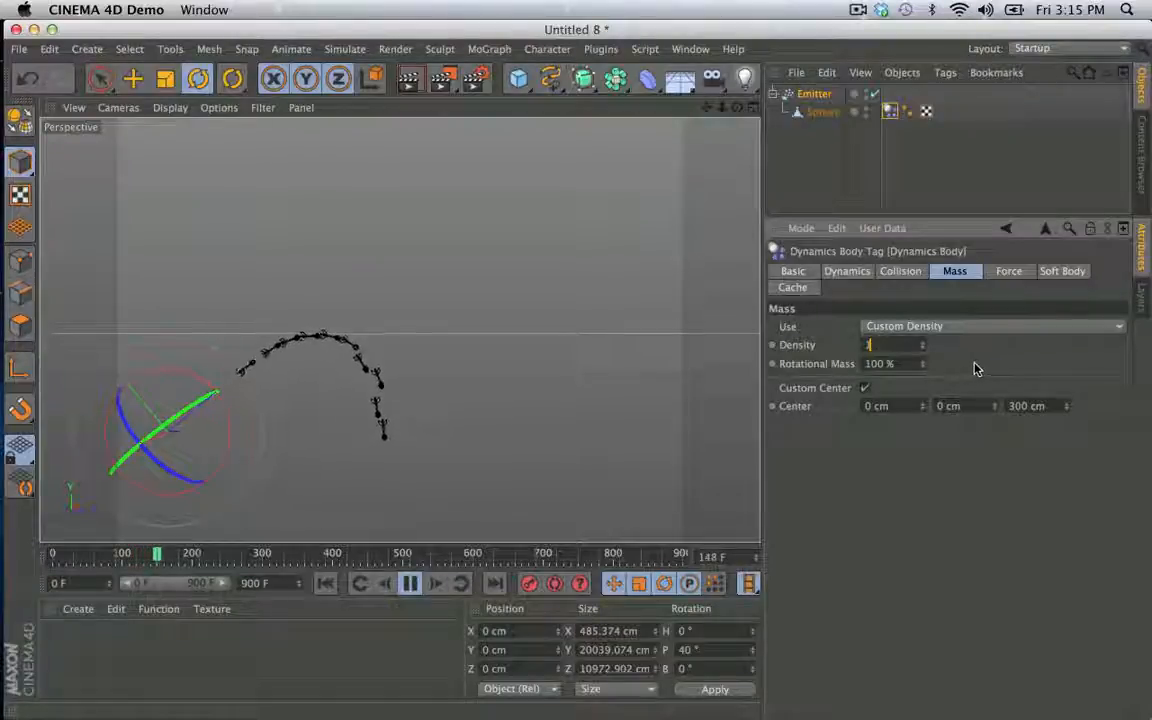
{"action": "type", "text": "0"}
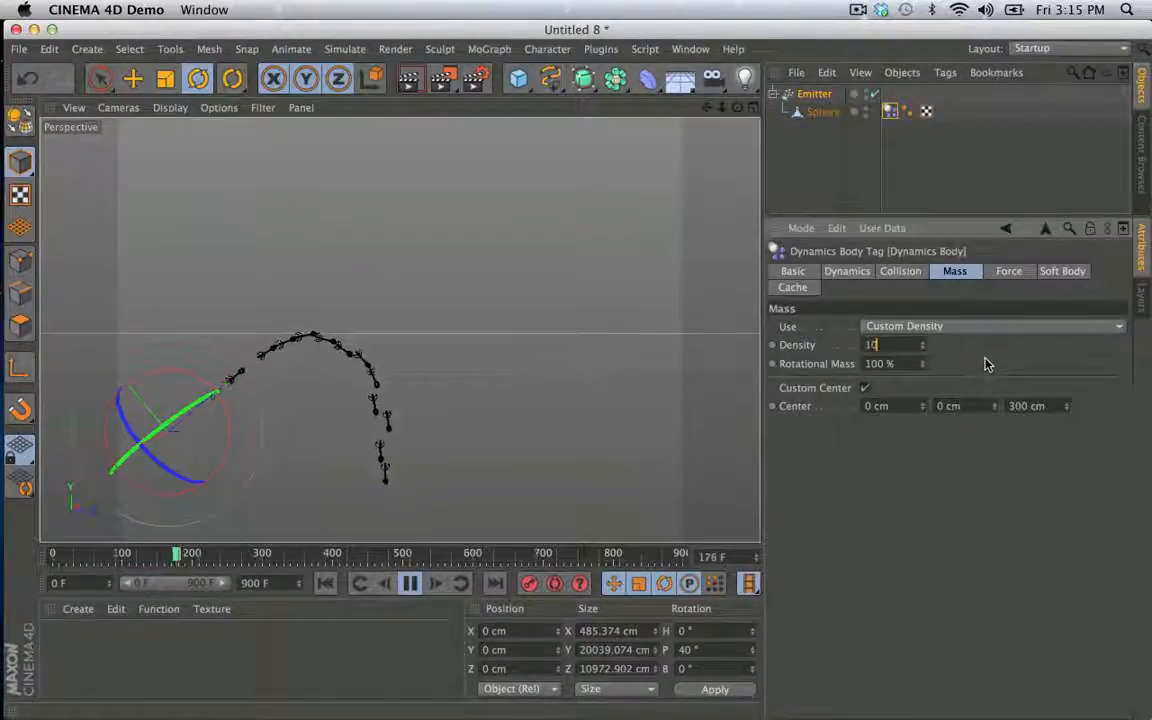
{"action": "left_click", "coordinate": [324, 584]}
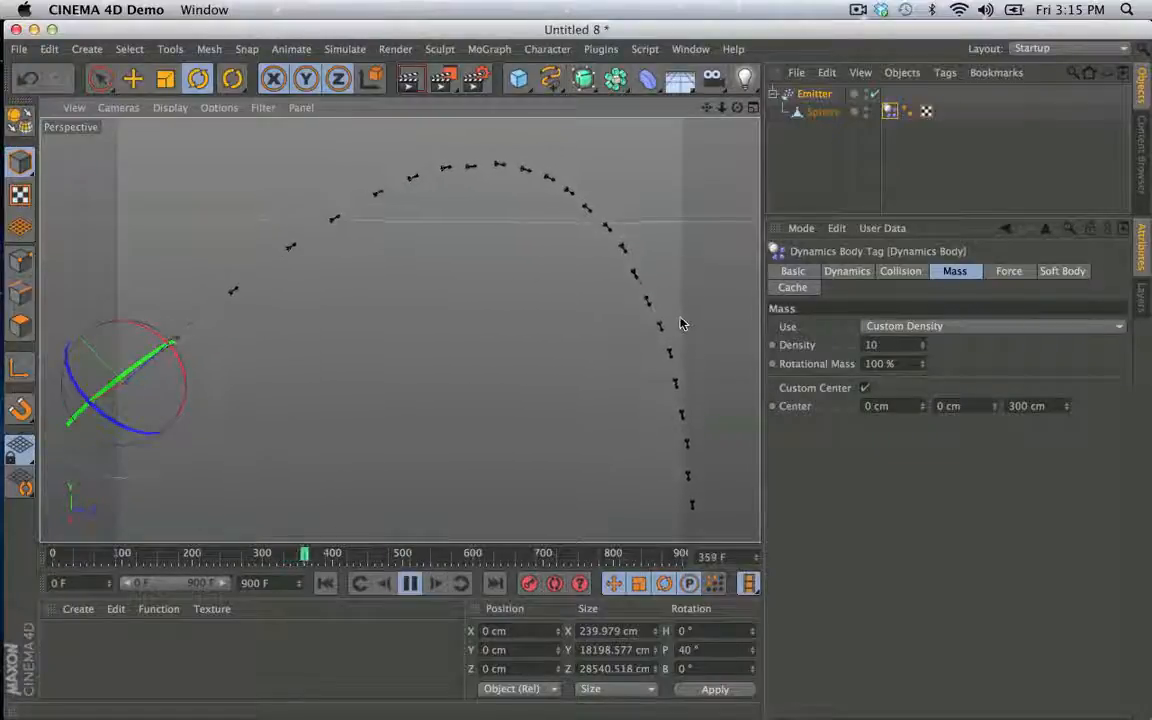
{"action": "left_click", "coordinate": [410, 583]}
- Set the Emitter's horizontal and vertical emission angles to 15° and rewind to frame 0
{"action": "left_click", "coordinate": [805, 94]}
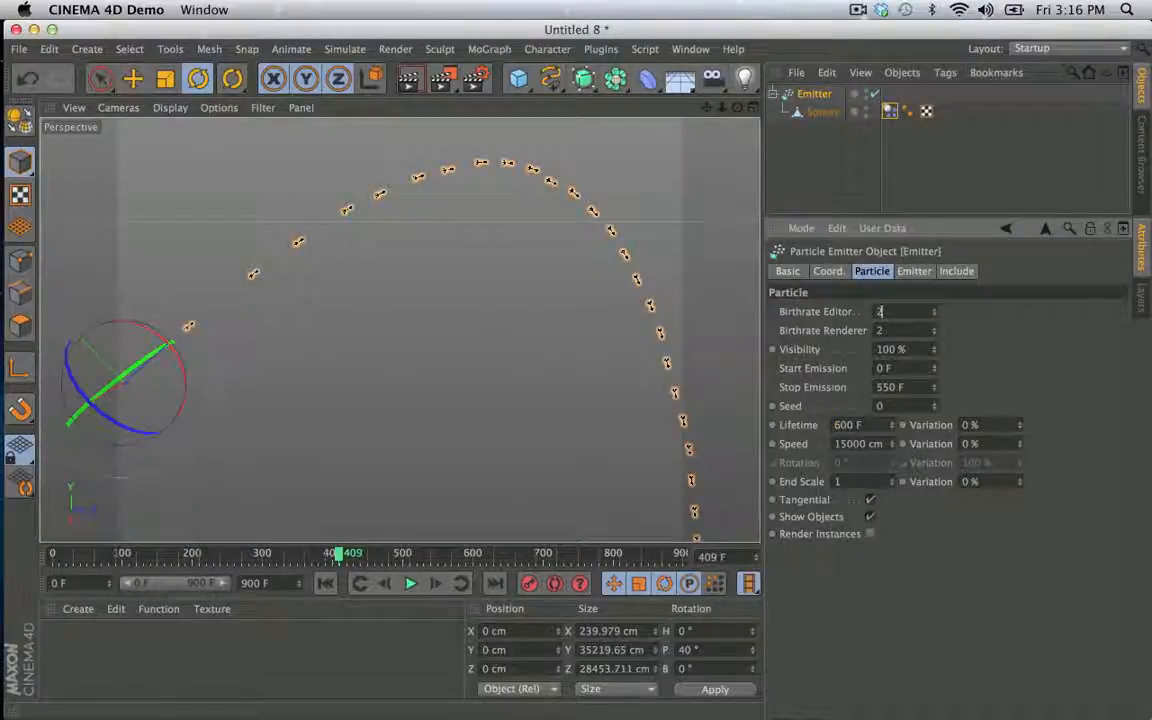
{"action": "left_click", "coordinate": [914, 271]}
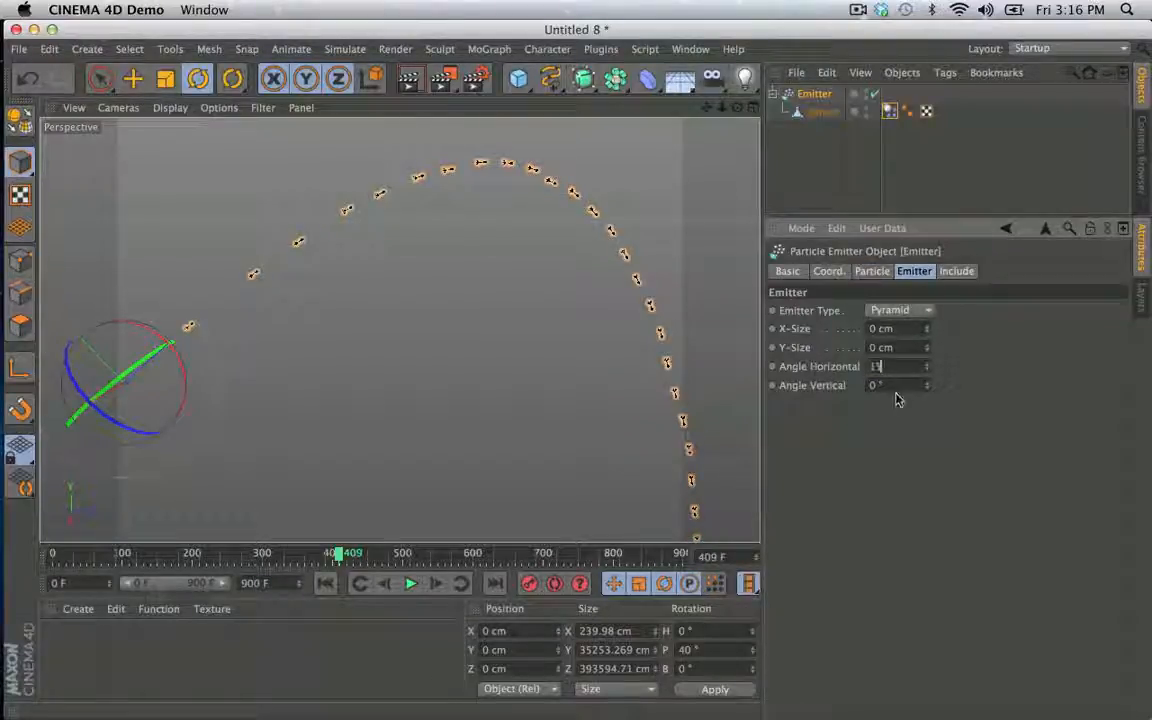
{"action": "type", "text": "15"}
{"action": "key", "text": "Return"}
{"action": "left_click", "coordinate": [326, 583]}
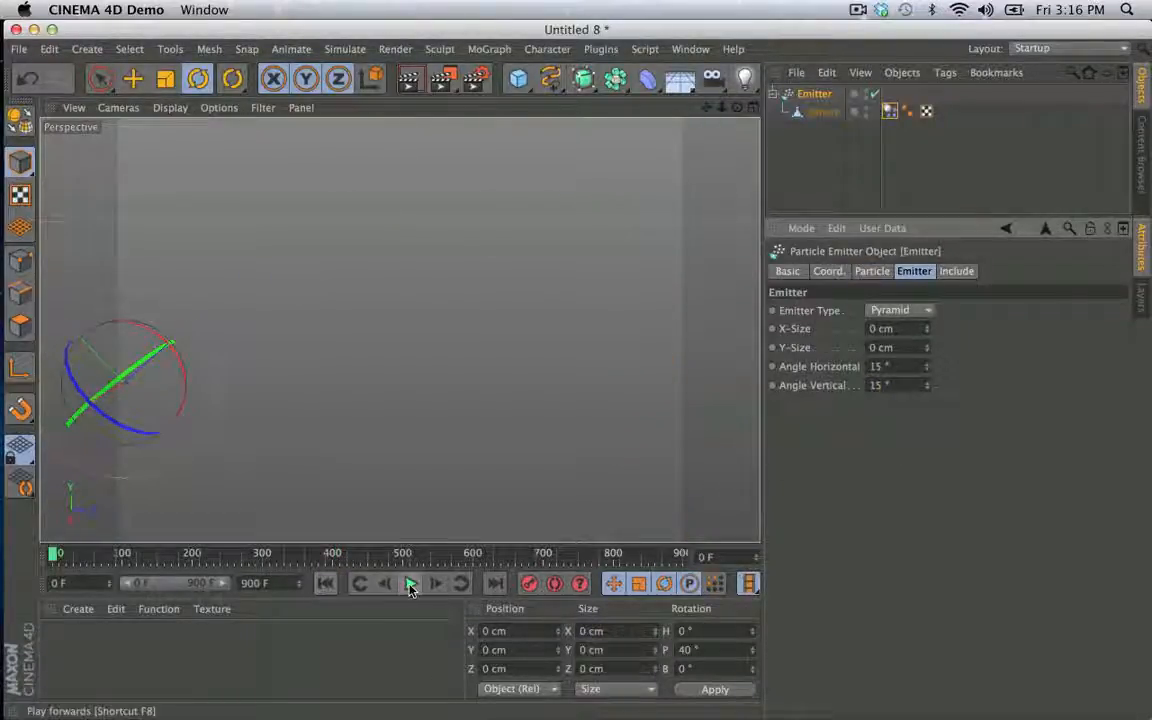
- Add a Floor object and move it about 2328 cm down along the Y axis, below the Emitter
{"action": "left_click", "coordinate": [790, 173]}
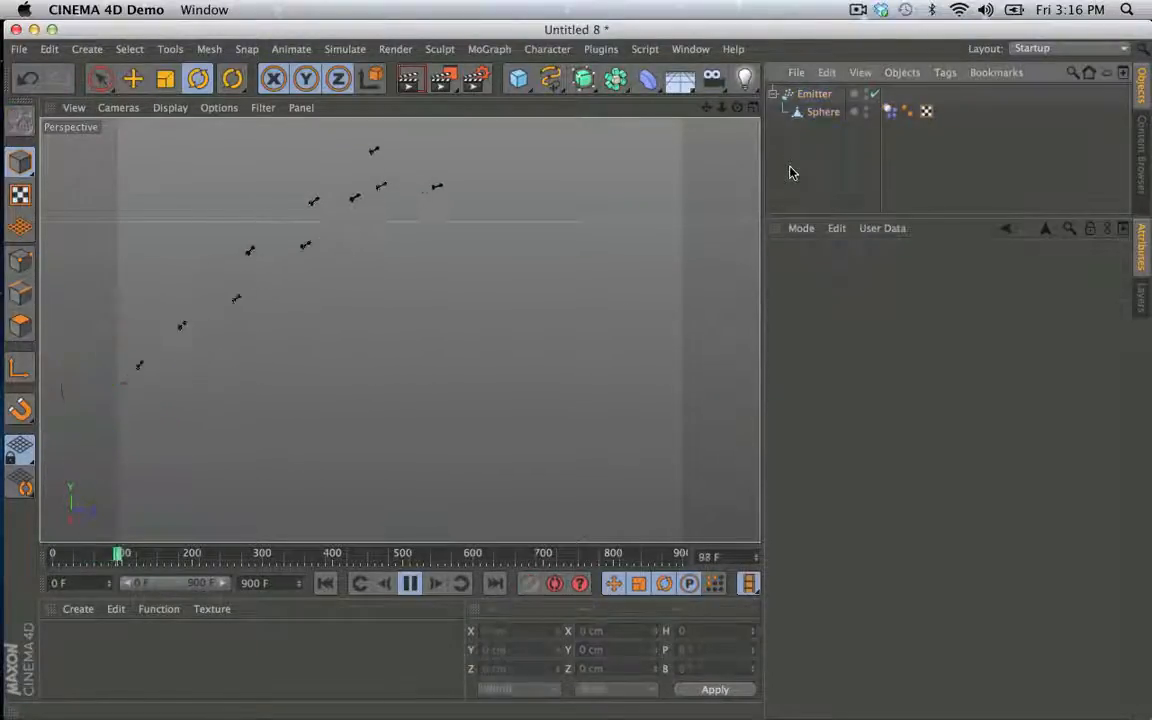
{"action": "left_click", "coordinate": [680, 80]}
{"action": "key", "text": "e"}
{"action": "left_click_drag", "start_coordinate": [113, 327], "coordinate": [123, 362]}
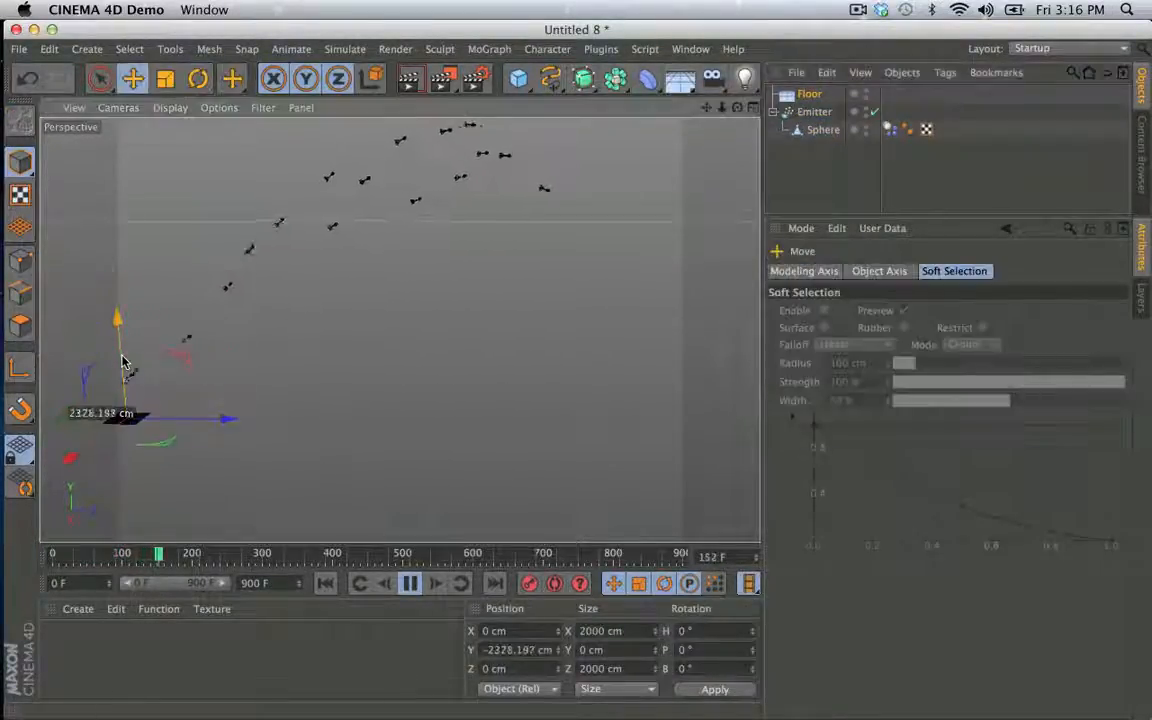
- Give the Floor a collider body tag, watch the darts collide with it and stop playback
{"action": "left_click_drag", "start_coordinate": [893, 97], "coordinate": [892, 94], "text": "ctrl"}
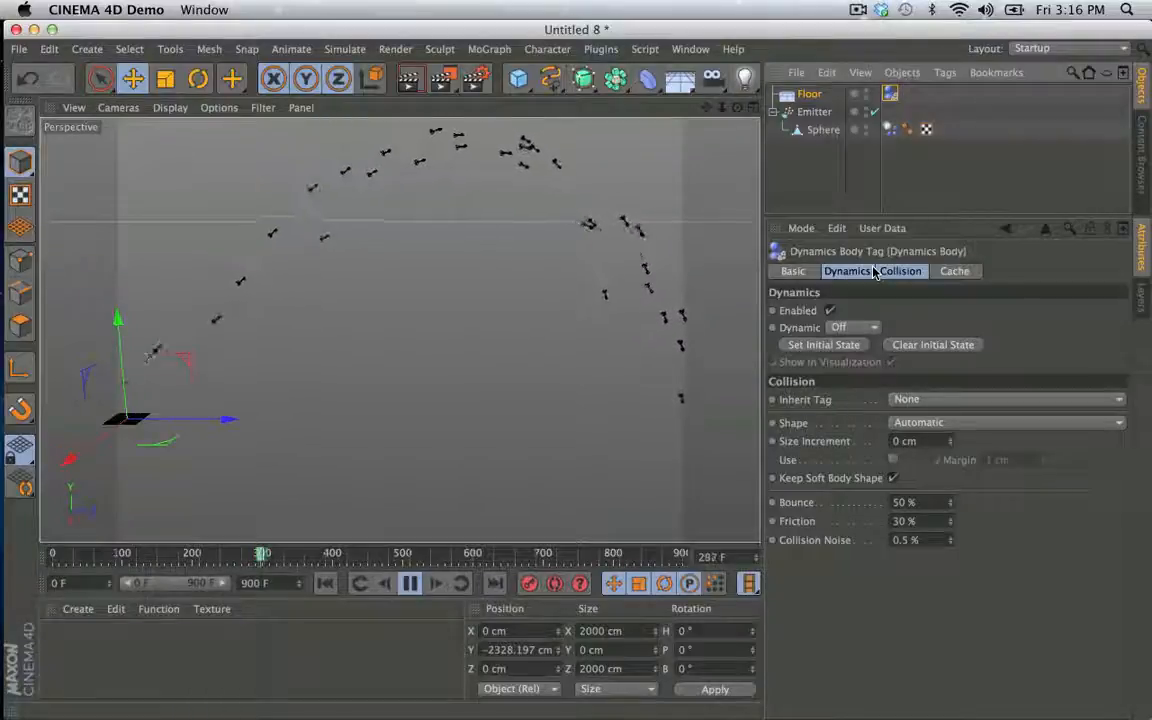
{"action": "left_click", "coordinate": [411, 585]}
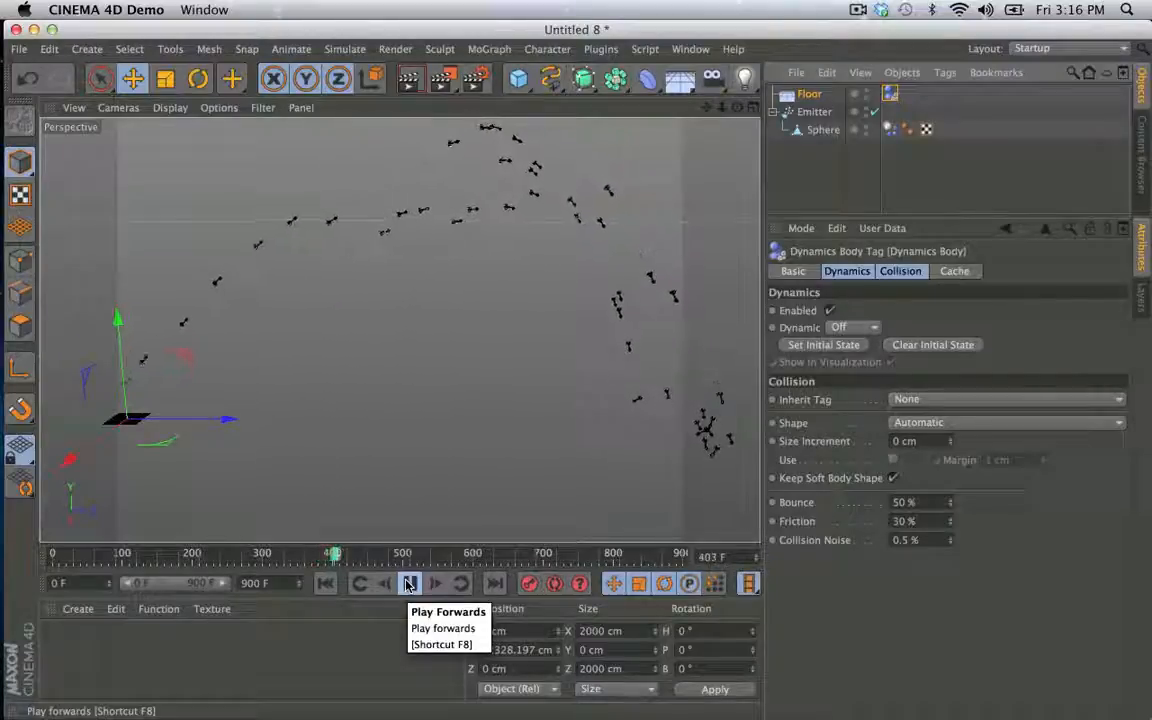
{"action": "left_click", "coordinate": [409, 585]}
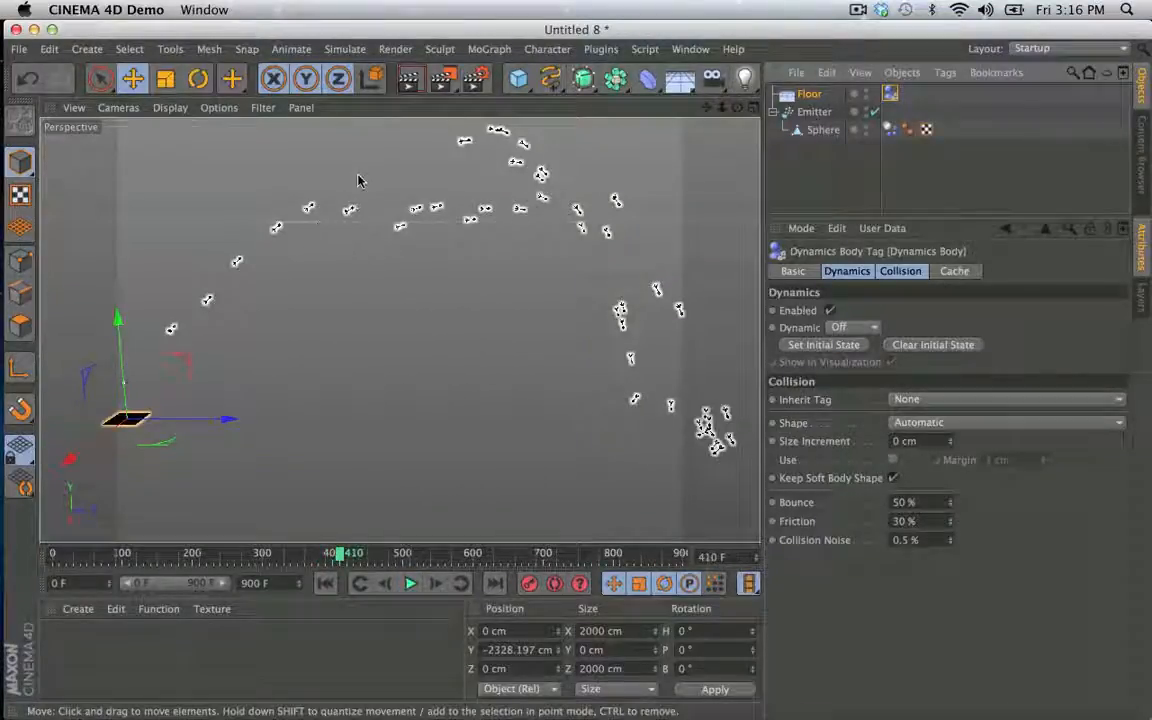
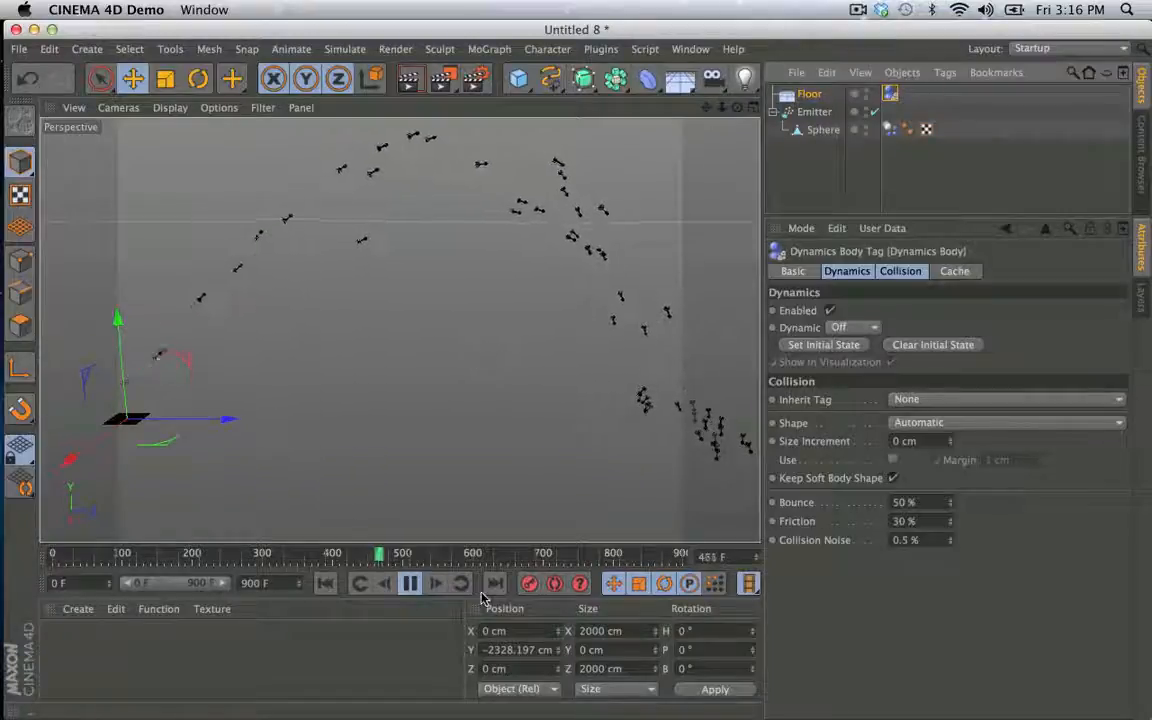
- Stop the dart simulation, rewind it to frame 0, and switch to the Untitled 4 propeller scene
{"action": "left_click", "coordinate": [413, 586]}
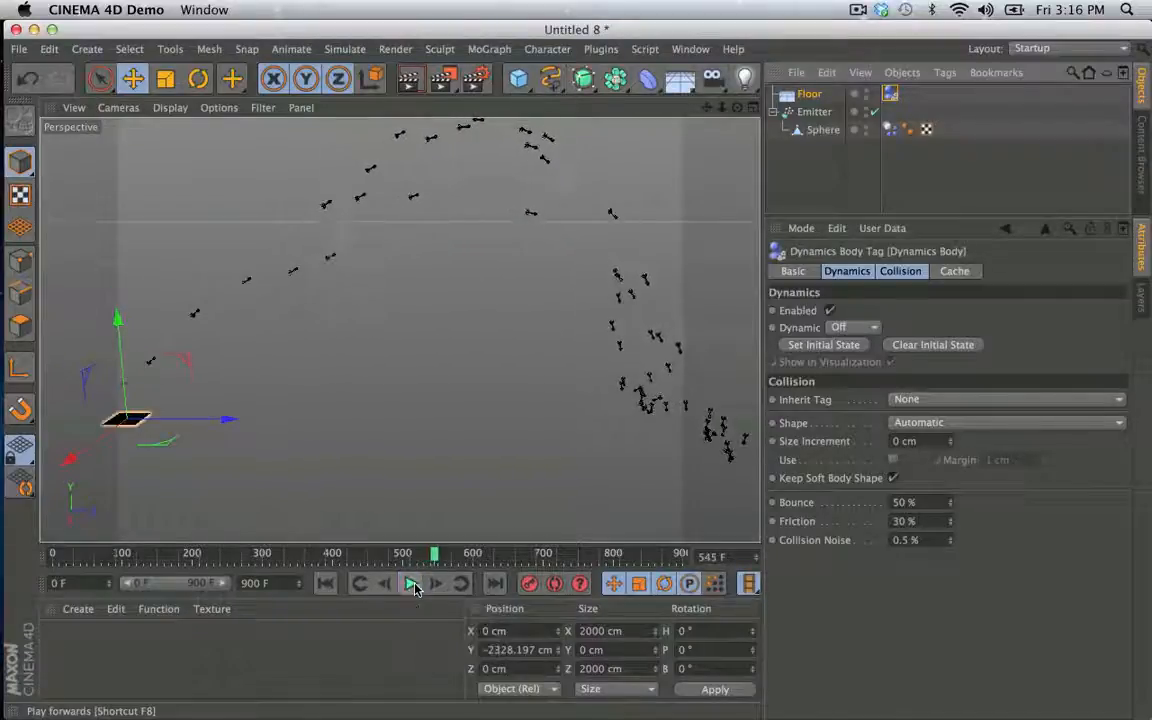
{"action": "left_click", "coordinate": [330, 584]}
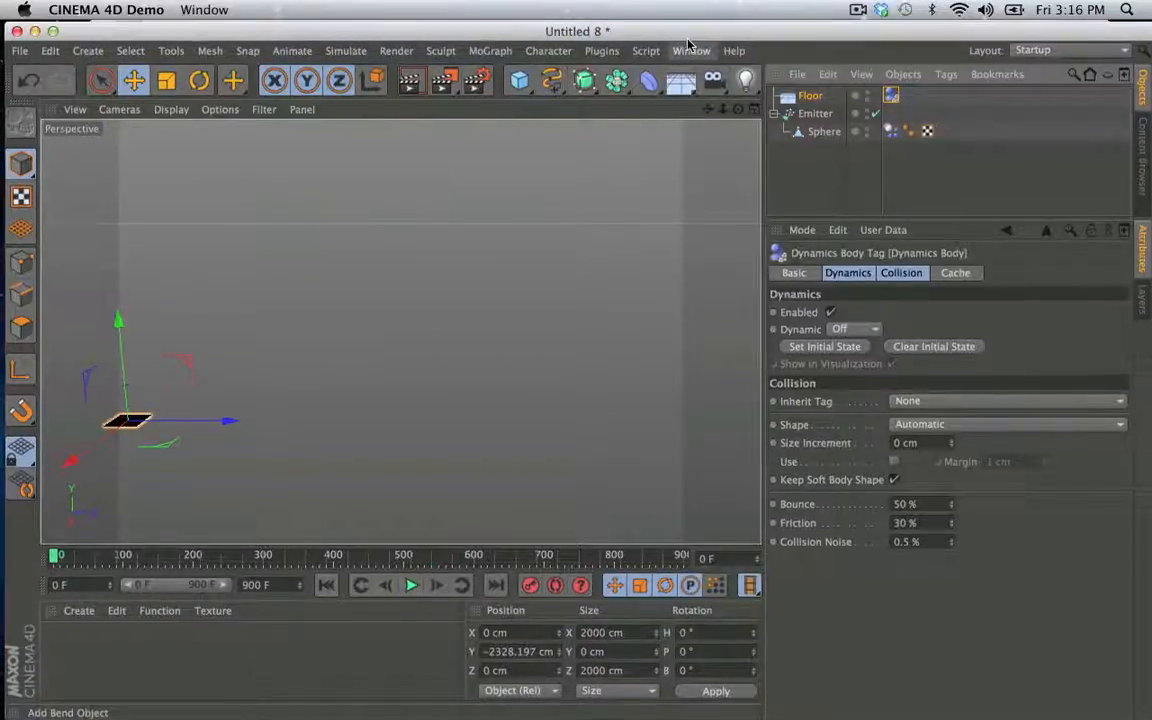
{"action": "left_click", "coordinate": [690, 50]}
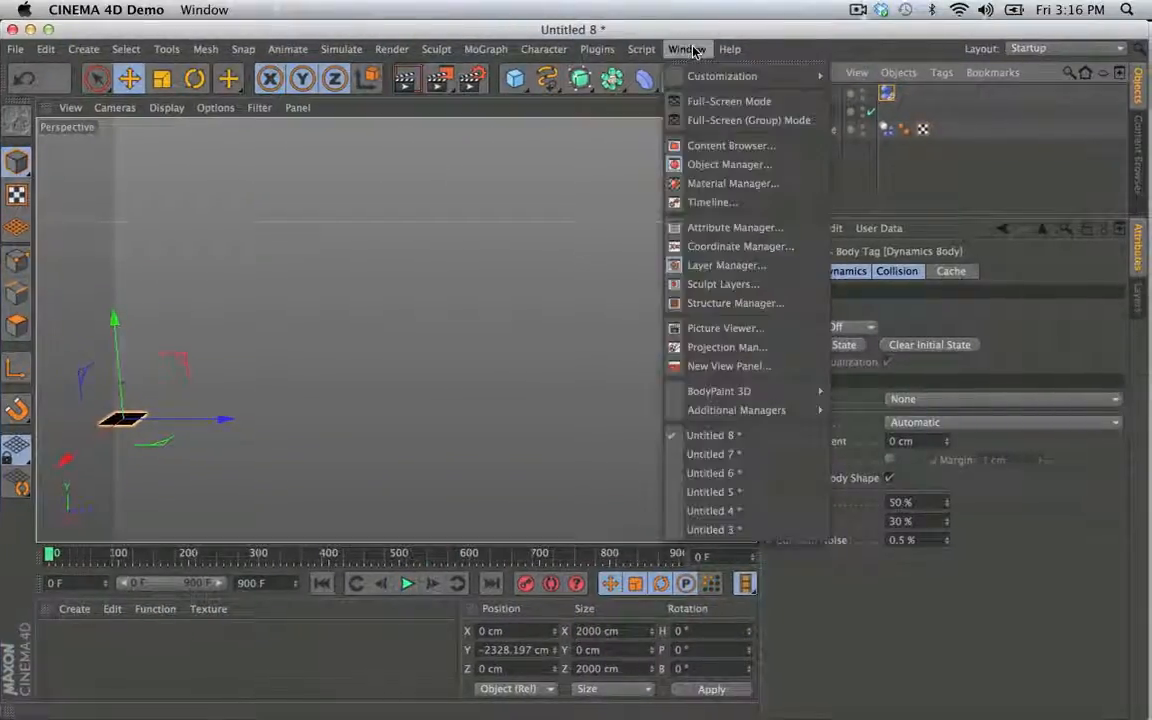
{"action": "left_click", "coordinate": [686, 31]}
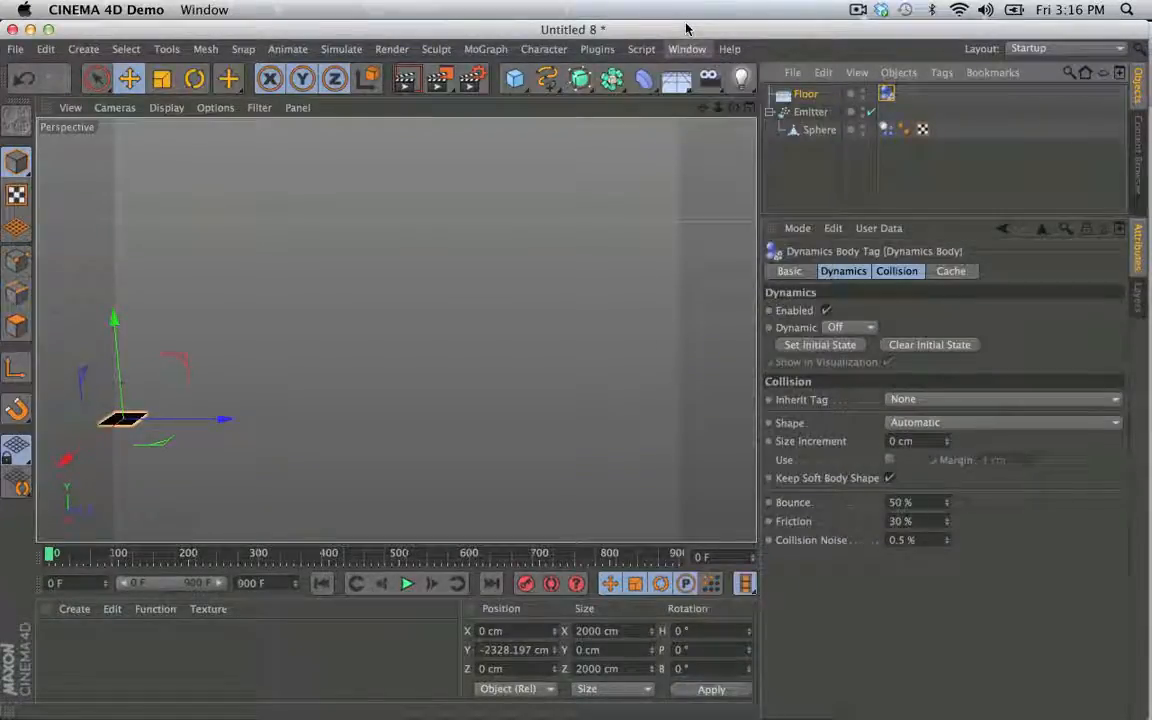
{"action": "left_click", "coordinate": [688, 48]}
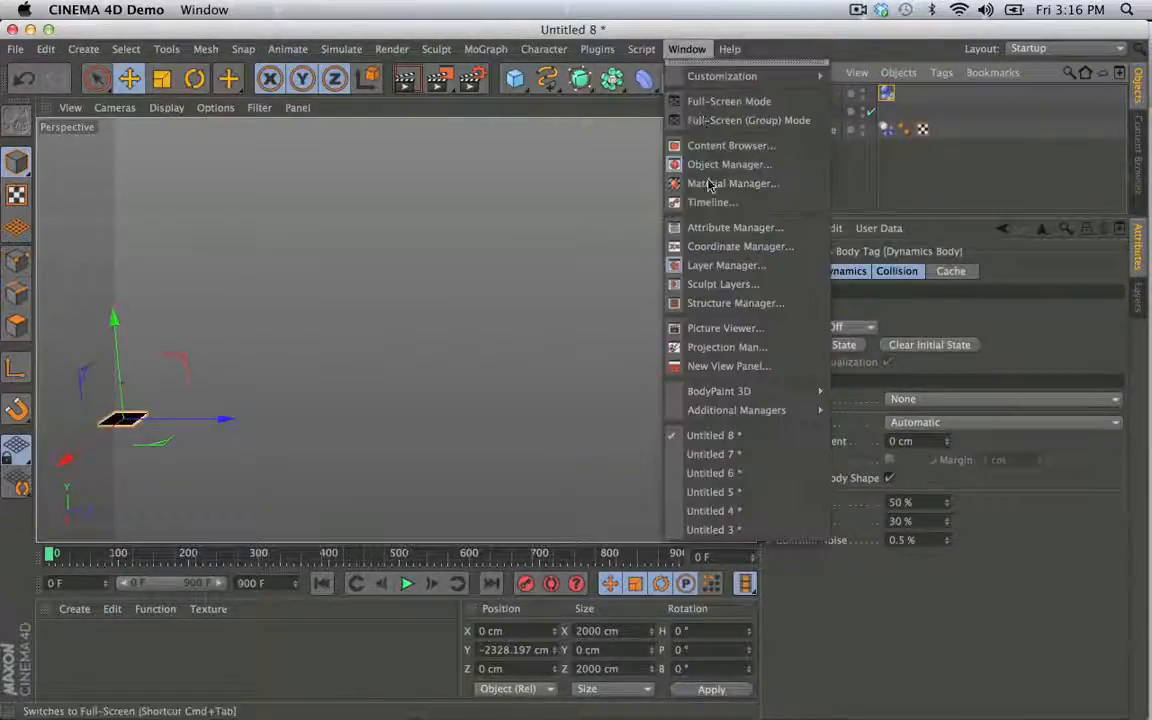
{"action": "left_click", "coordinate": [761, 530]}
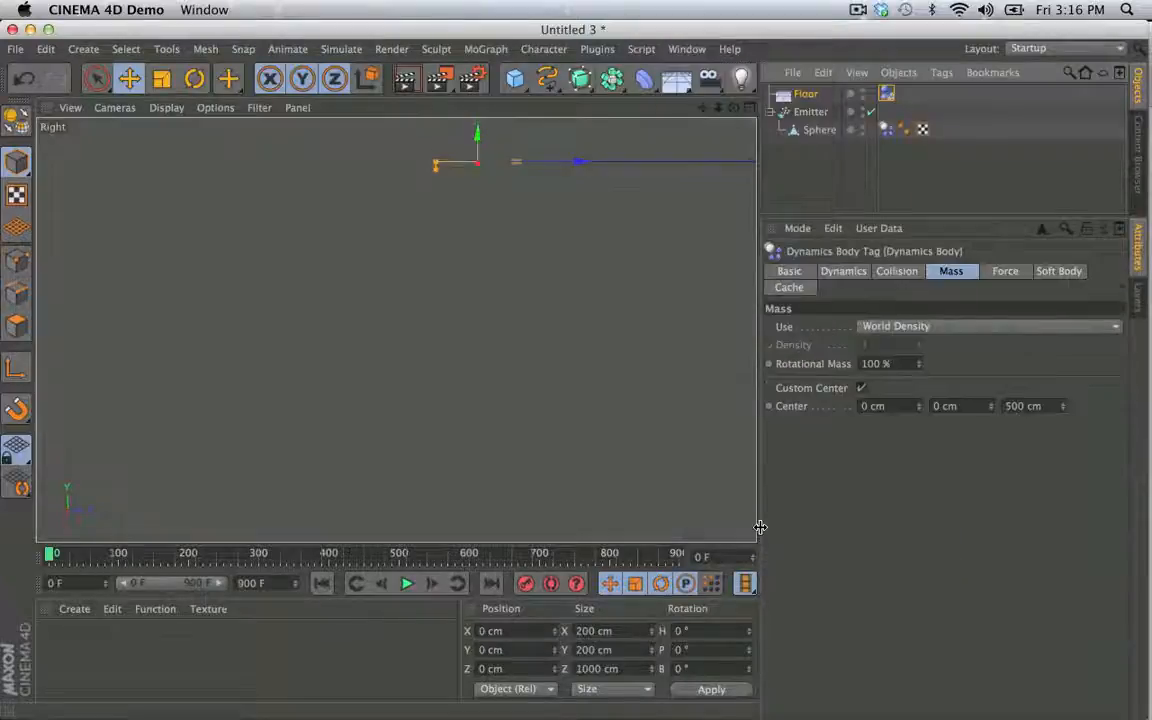
{"action": "left_click", "coordinate": [687, 48]}
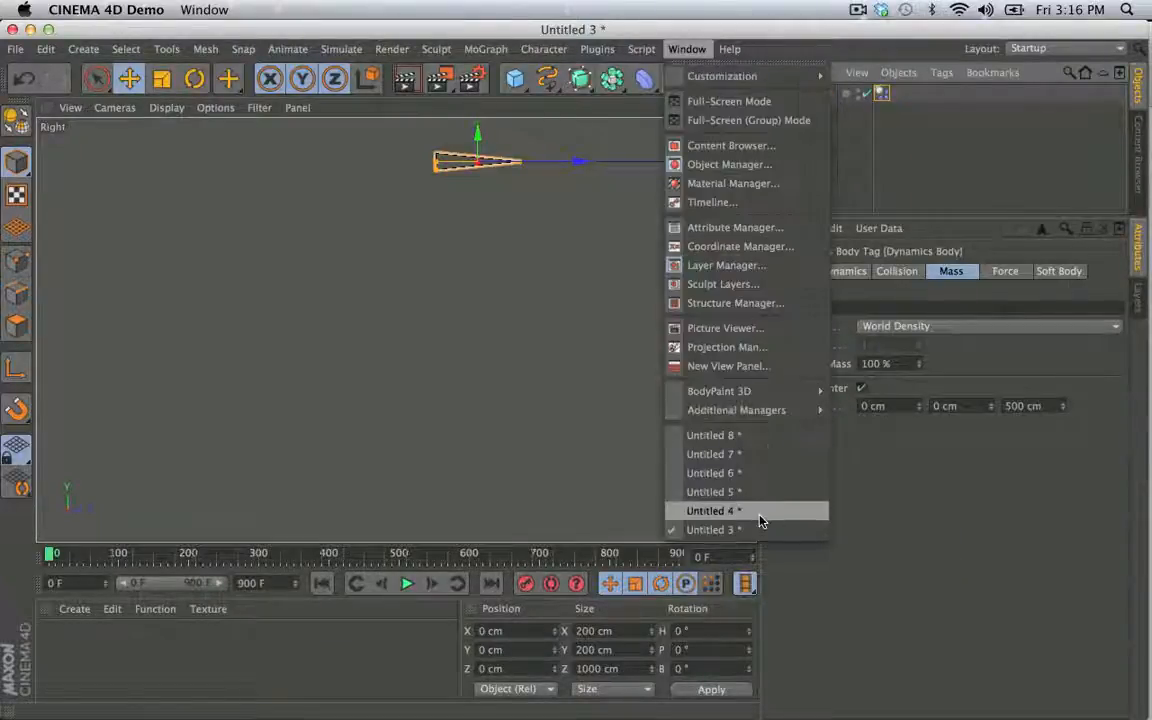
{"action": "left_click", "coordinate": [756, 512]}
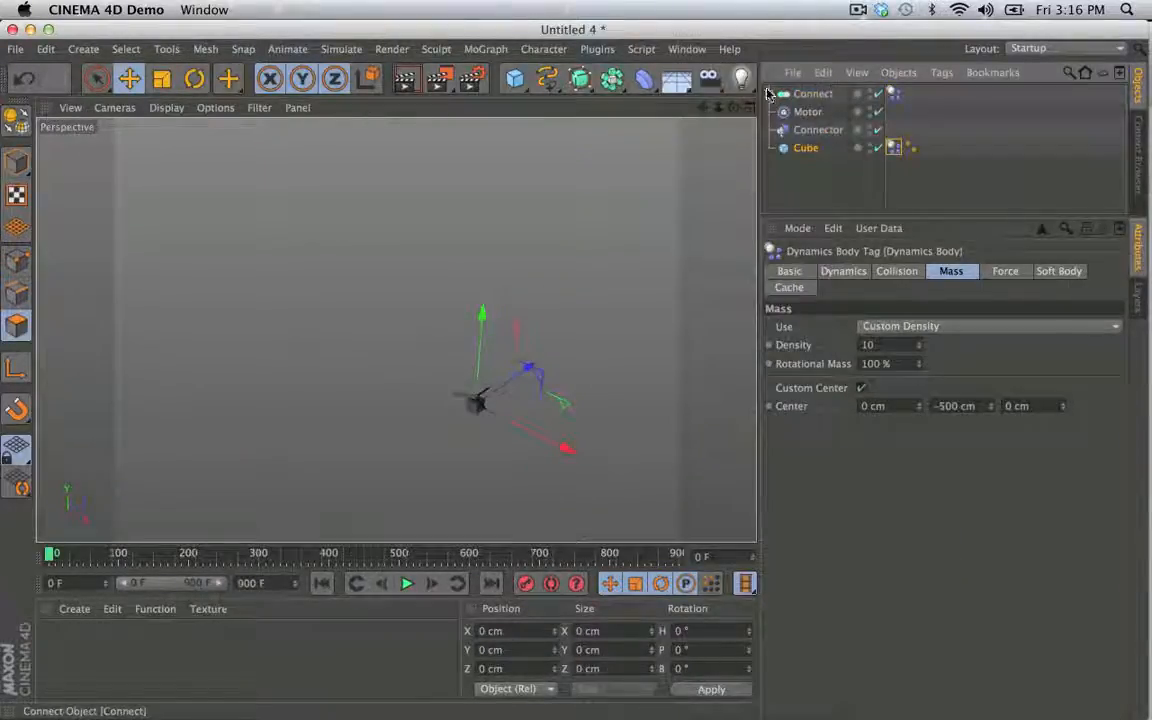
- Add a Null object and place the Connect, Motor, Connector and Cube objects inside it
{"action": "left_click", "coordinate": [84, 49]}
{"action": "mouse_move", "coordinate": [116, 77]}
{"action": "left_click", "coordinate": [176, 81]}
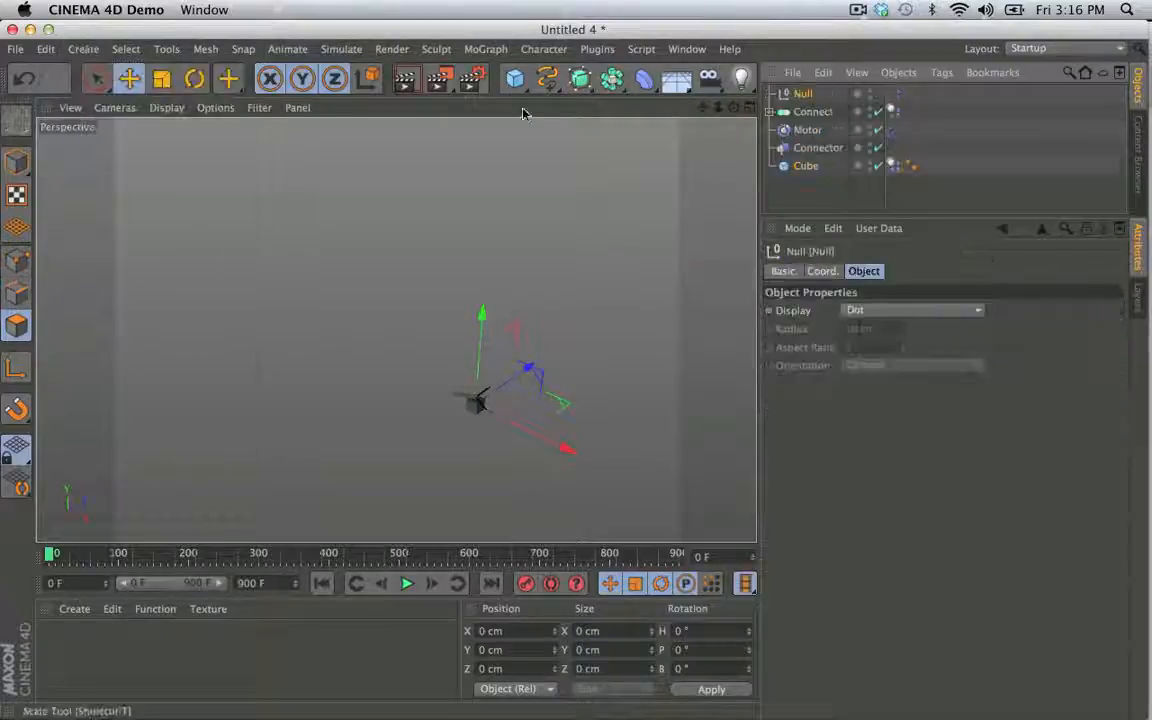
{"action": "key", "text": "super+a"}
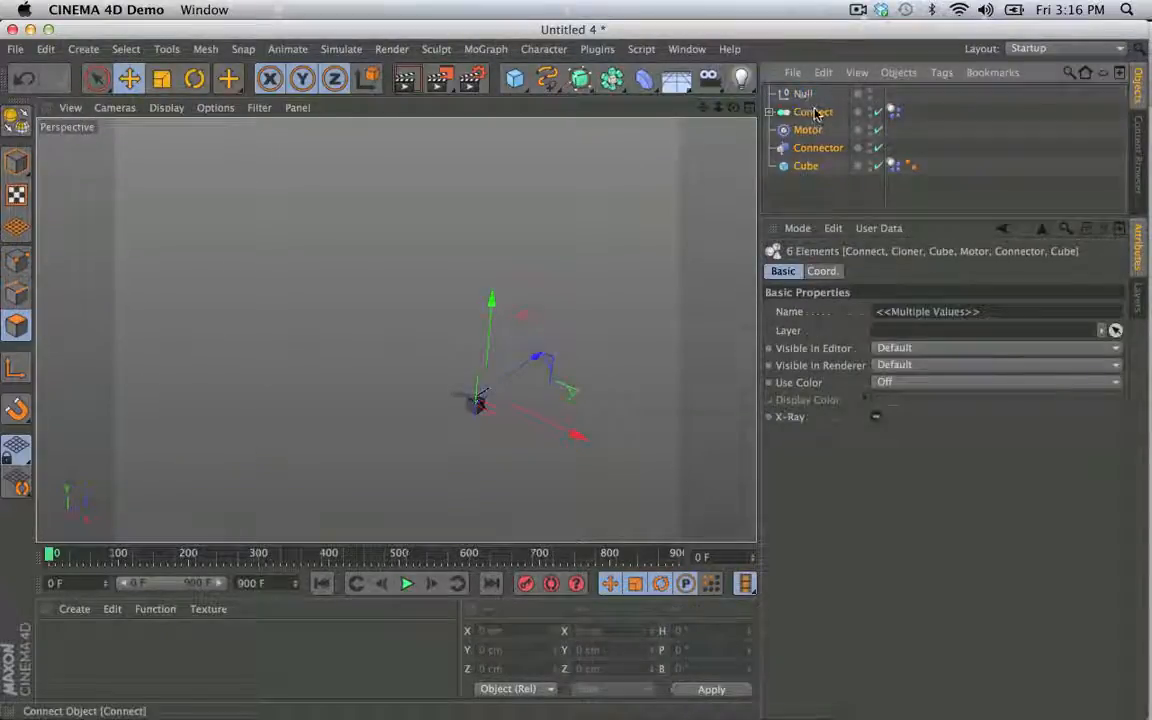
{"action": "left_click_drag", "start_coordinate": [802, 96], "coordinate": [802, 96]}
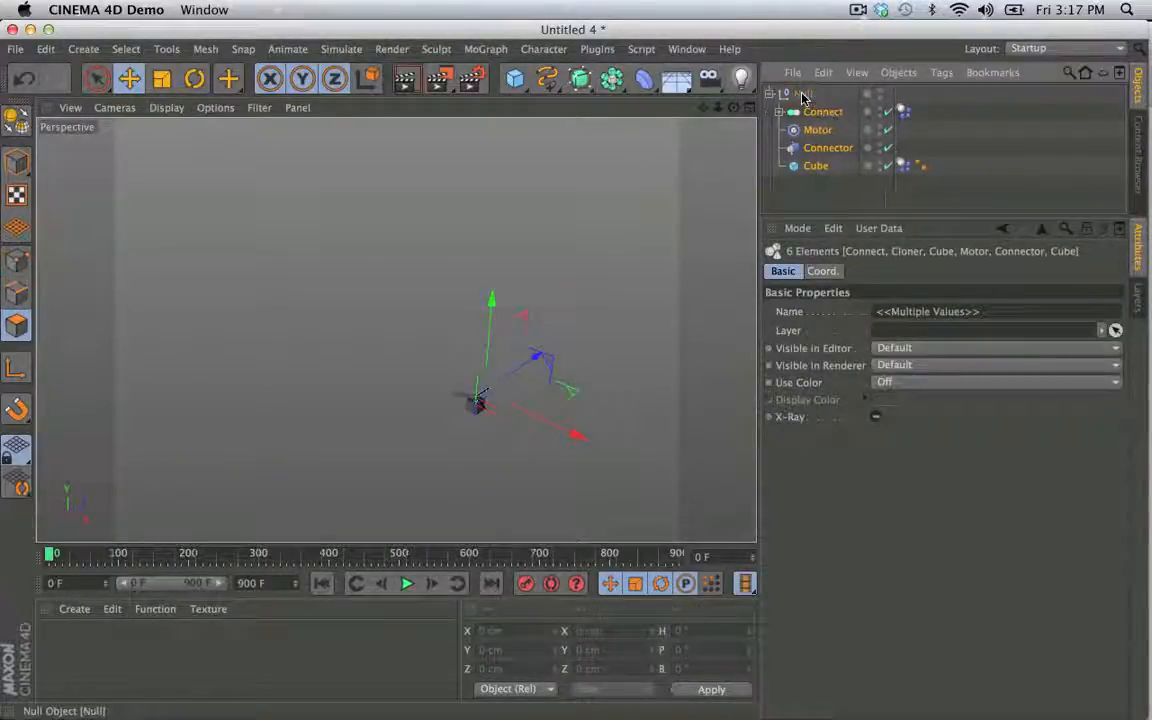
- Rename the Null as Motor and copy the whole group into a new project
{"action": "left_click", "coordinate": [802, 96]}
{"action": "double_click", "coordinate": [802, 96]}
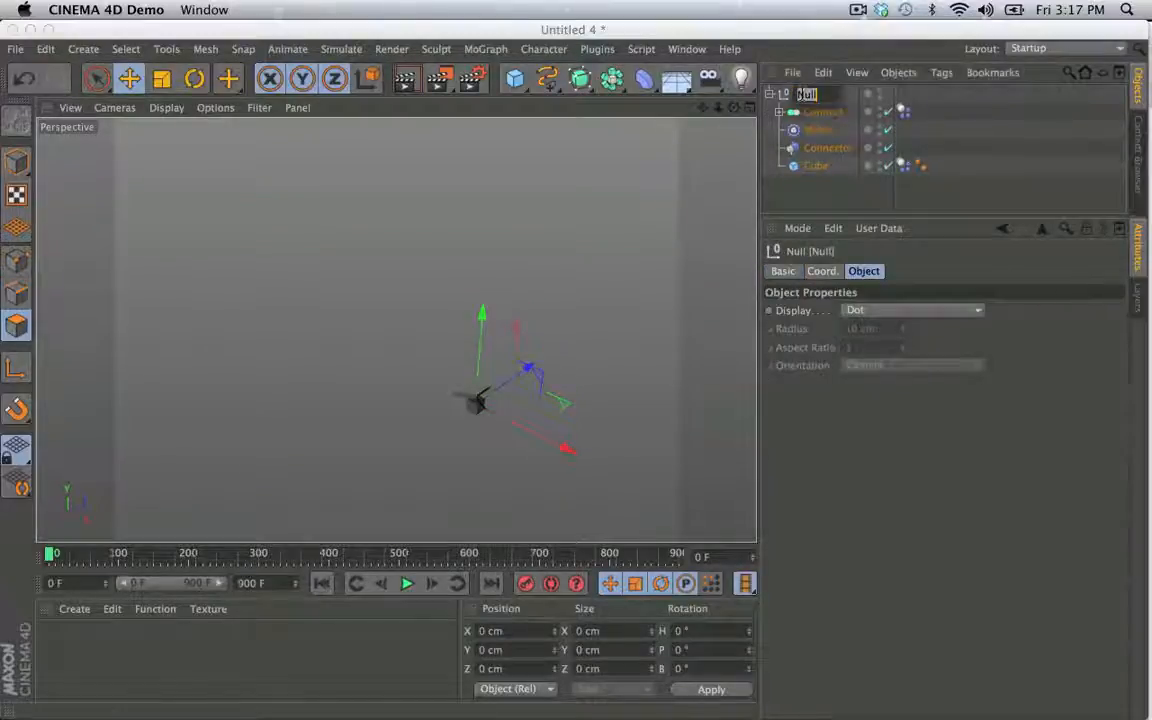
{"action": "type", "text": "Motor"}
{"action": "key", "text": "Return"}
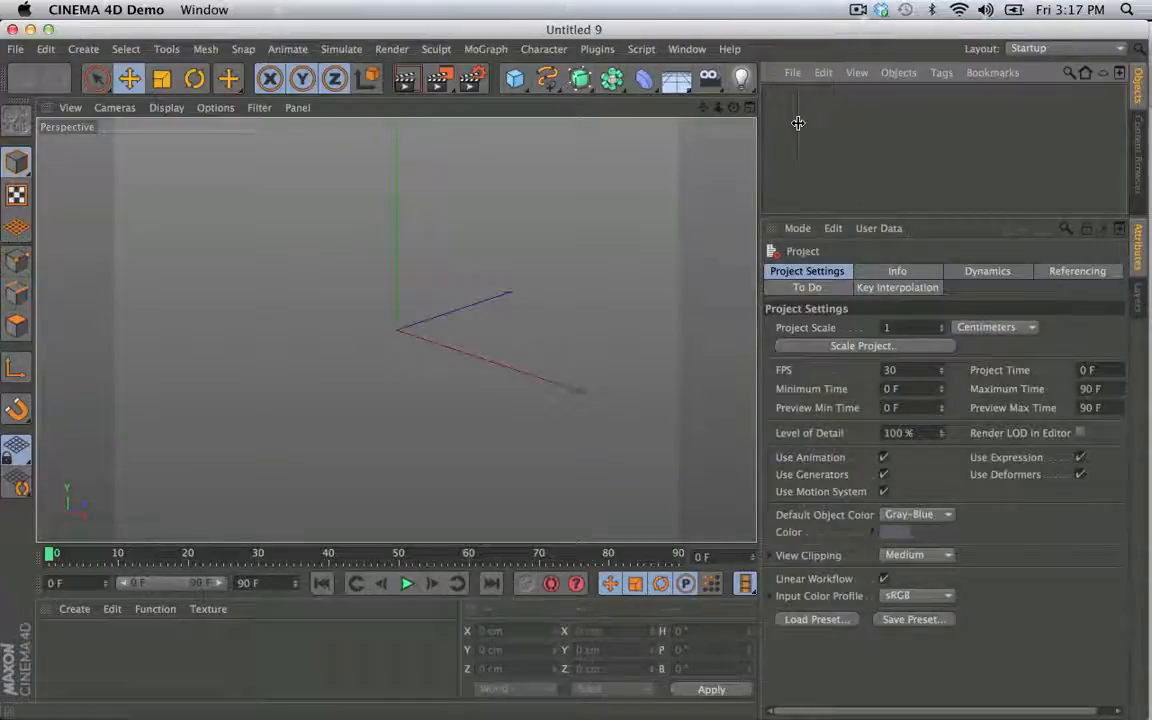
{"action": "key", "text": "super+v"}
- Add a Sphere around the propeller assembly and enlarge its radius to about 283 cm
{"action": "left_click_drag", "start_coordinate": [515, 78], "coordinate": [922, 127]}
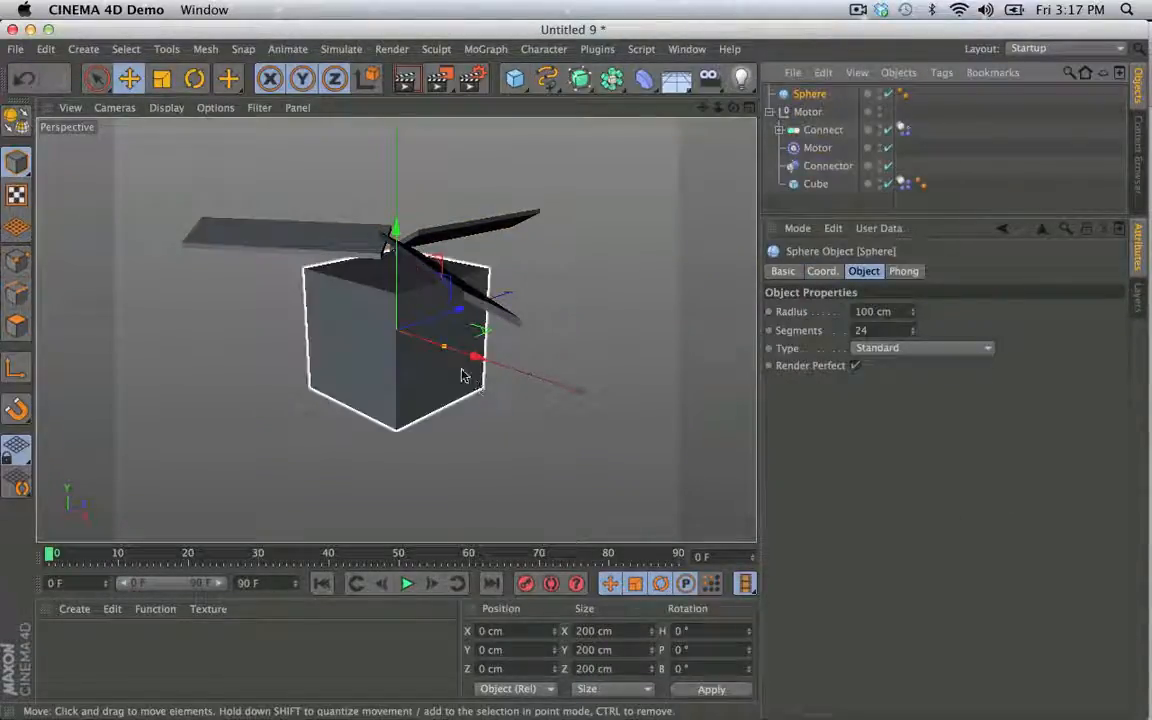
{"action": "left_click_drag", "start_coordinate": [442, 345], "coordinate": [563, 362]}
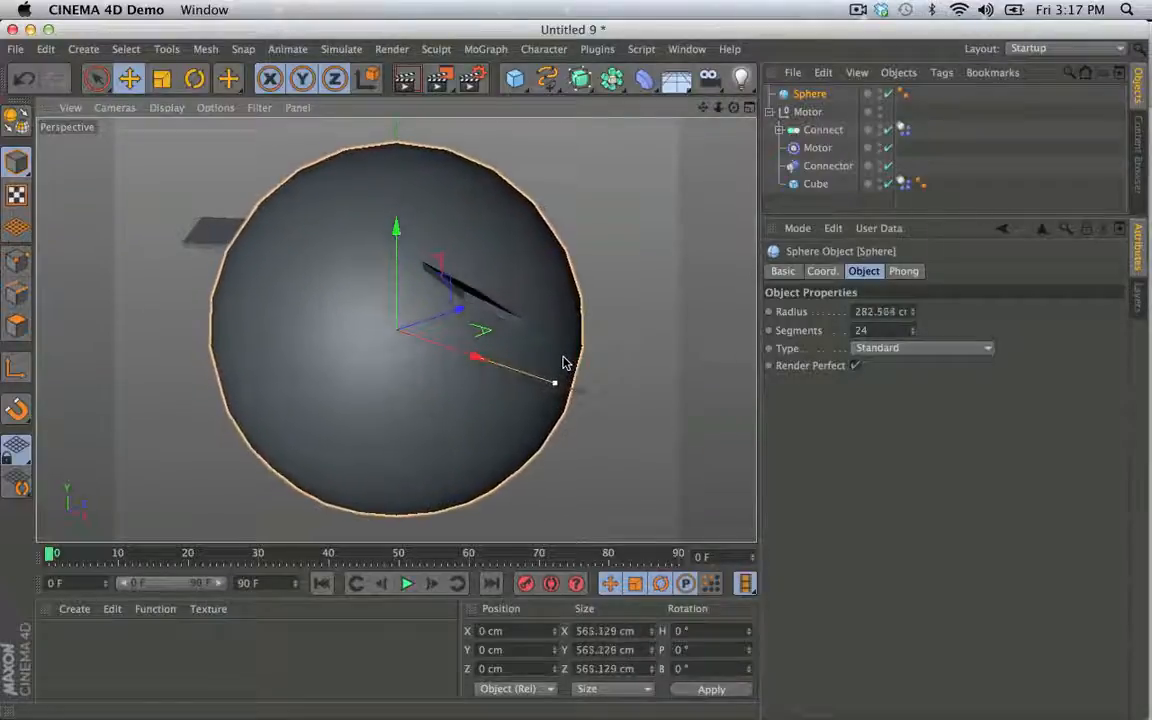
{"action": "right_click_drag", "start_coordinate": [609, 306], "coordinate": [543, 264], "text": "alt"}
{"action": "middle_click_drag", "start_coordinate": [543, 264], "coordinate": [514, 316], "text": "alt"}
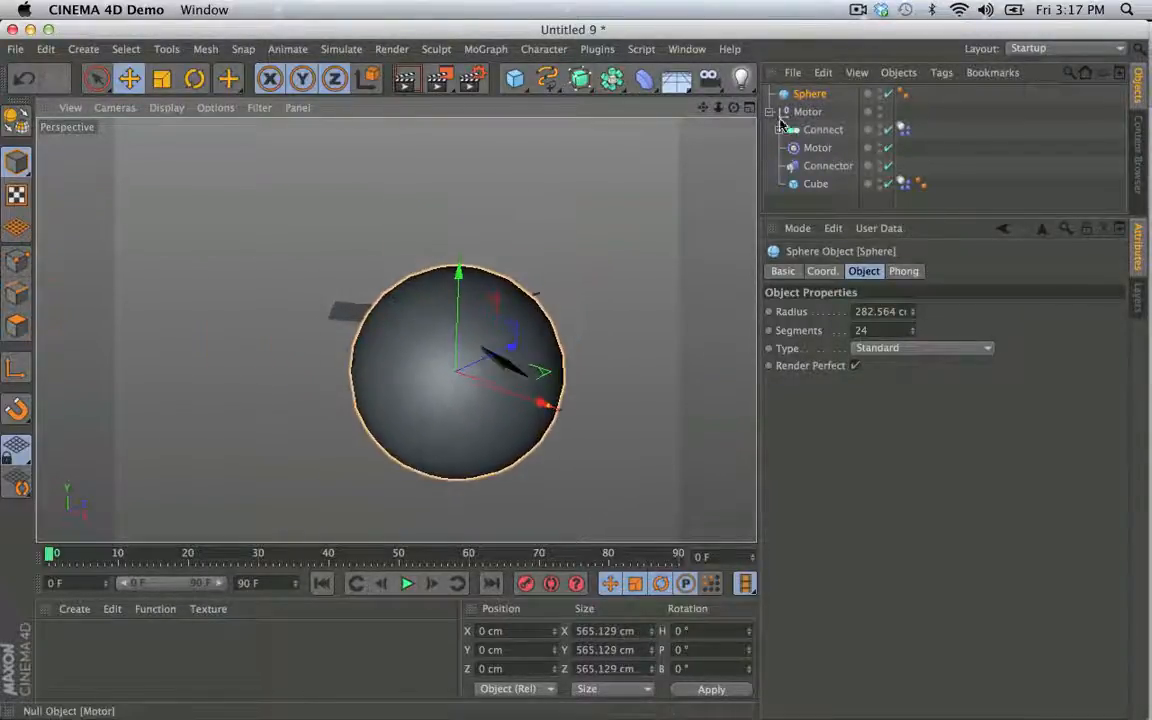
- Move the Motor group up the Y axis to about 392 cm so its Cube rests on top of the Sphere
{"action": "left_click", "coordinate": [786, 112]}
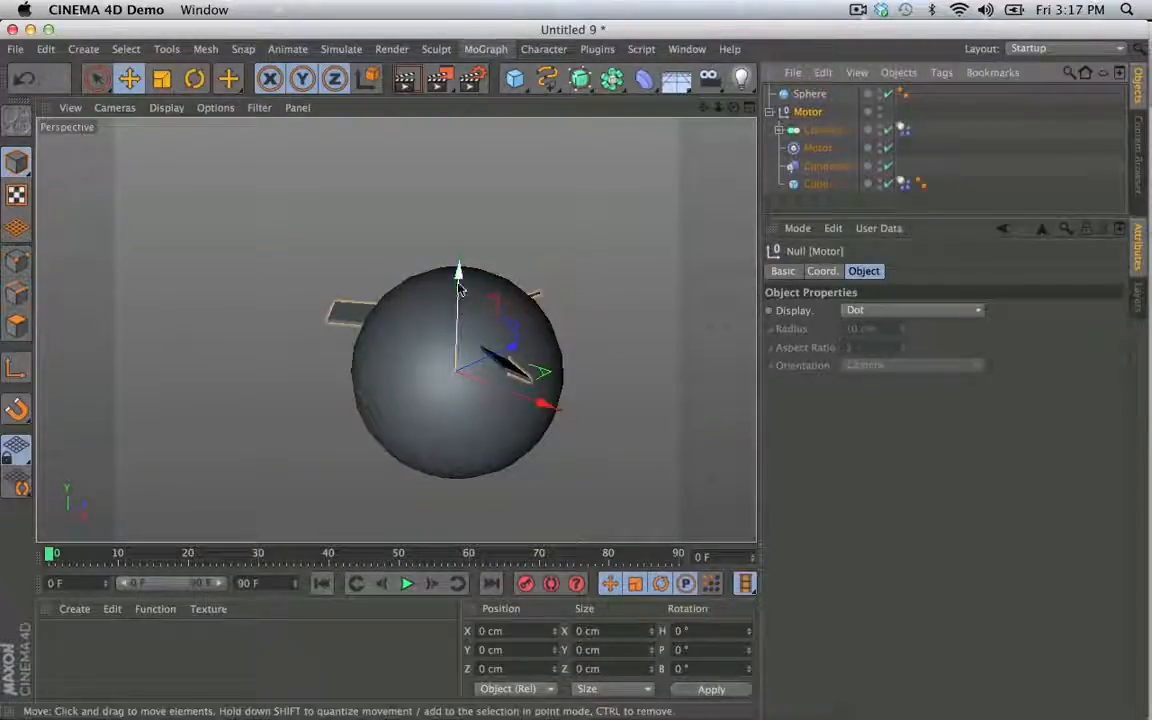
{"action": "left_click_drag", "start_coordinate": [459, 275], "coordinate": [452, 114]}
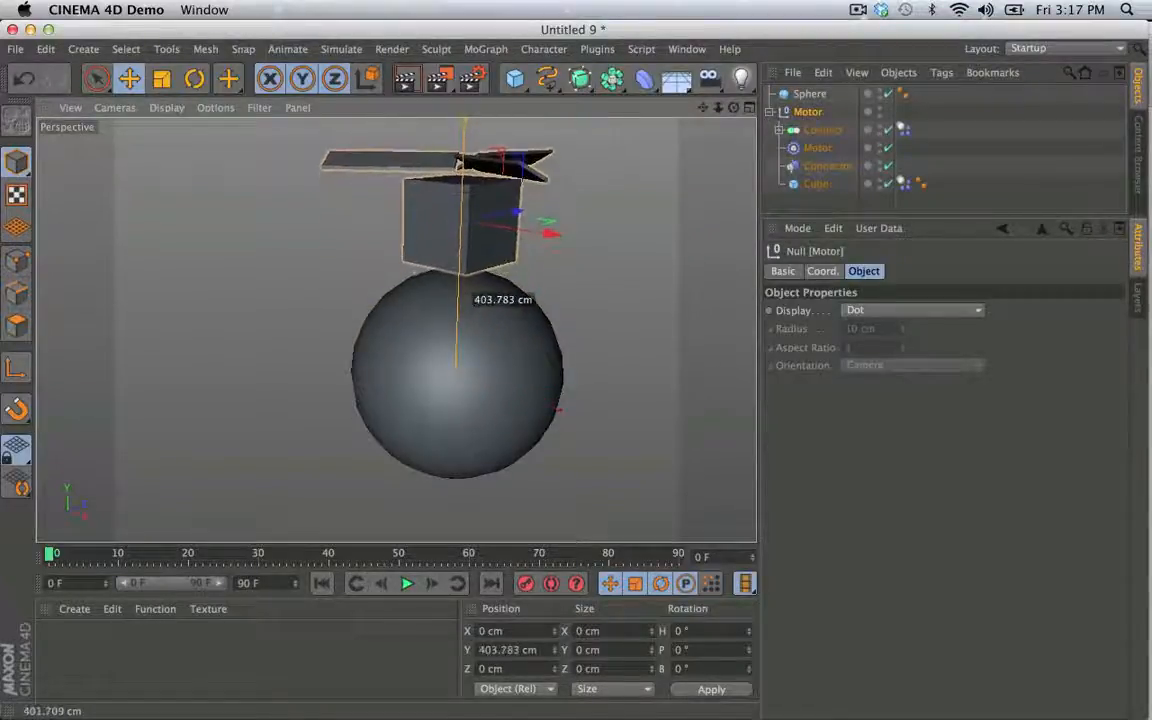
{"action": "left_click_drag", "start_coordinate": [490, 333], "coordinate": [488, 279], "text": "alt"}
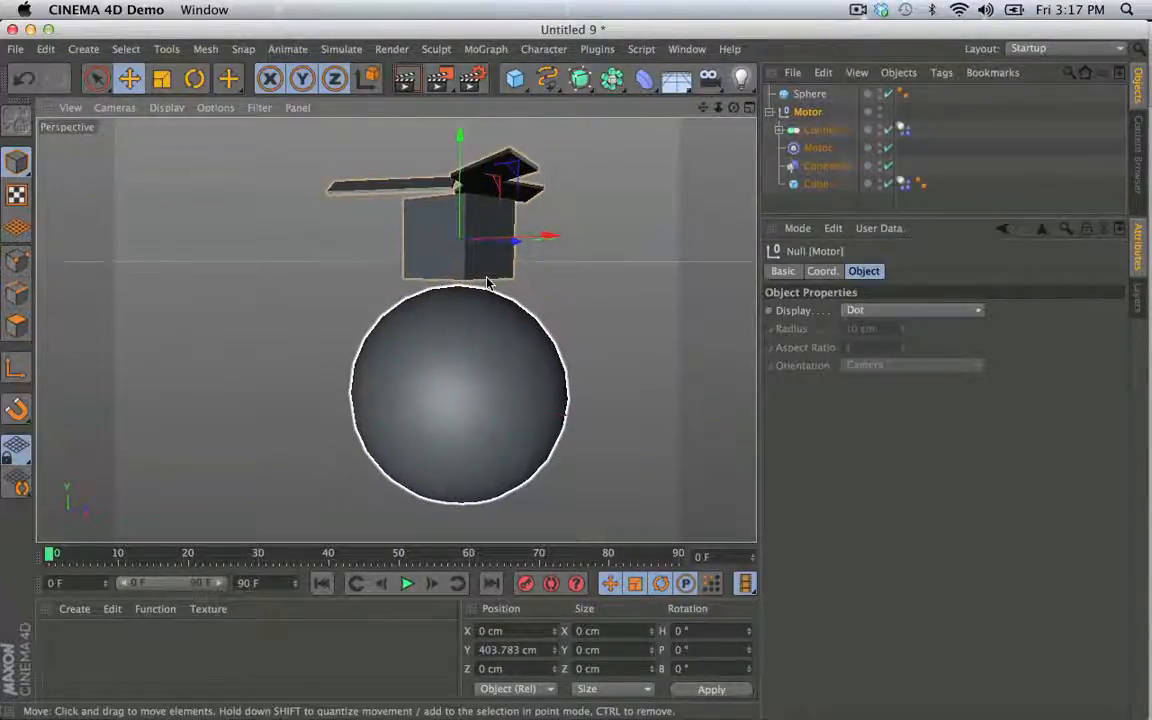
{"action": "left_click_drag", "start_coordinate": [460, 190], "coordinate": [459, 201]}
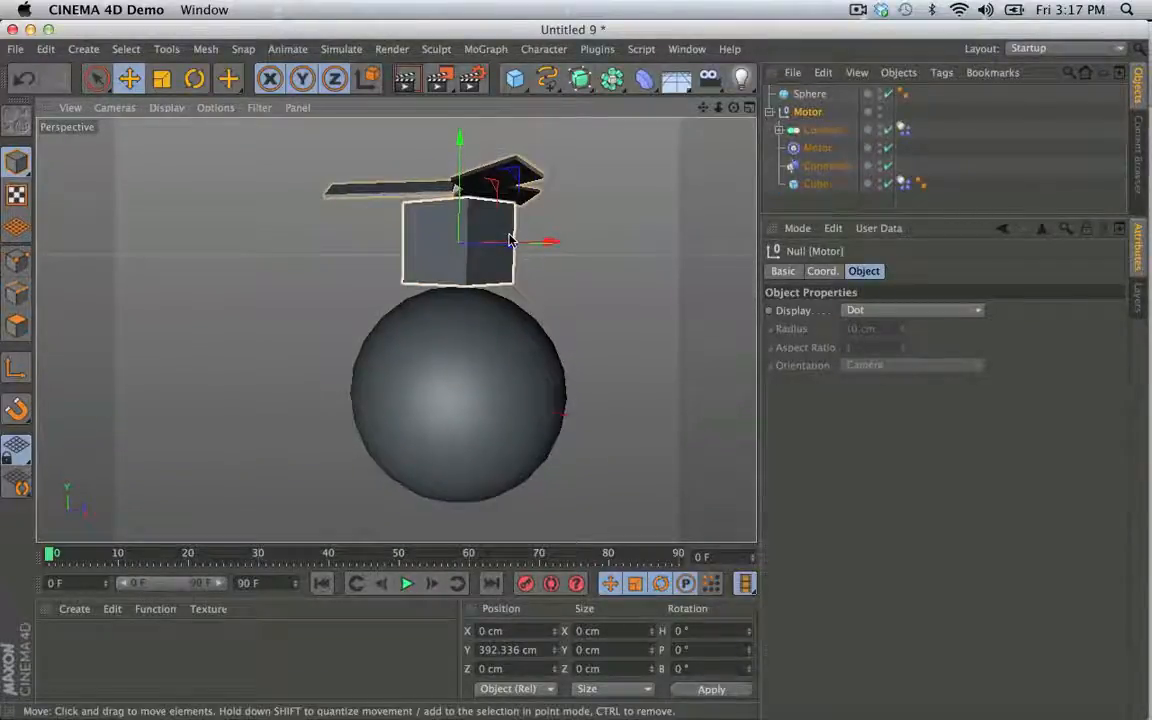
{"action": "left_click_drag", "start_coordinate": [509, 240], "coordinate": [488, 303], "text": "alt"}
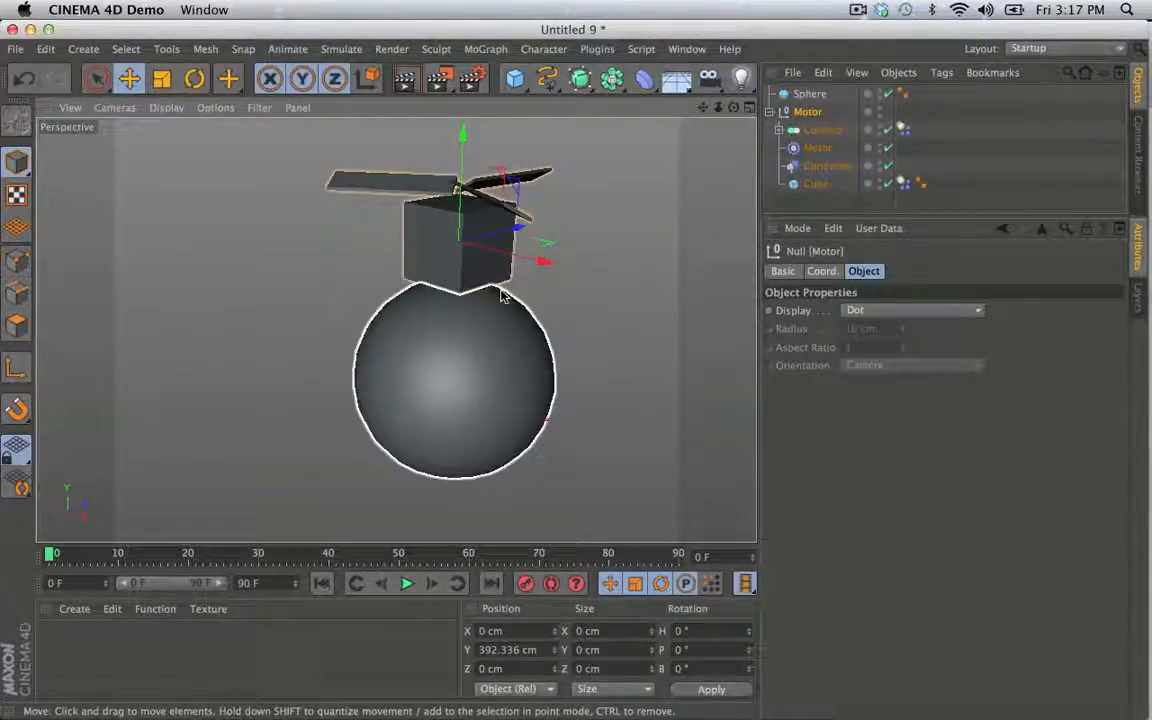
- Add a Null object at the Sphere's center and place the Motor group inside it
{"action": "left_click", "coordinate": [84, 48]}
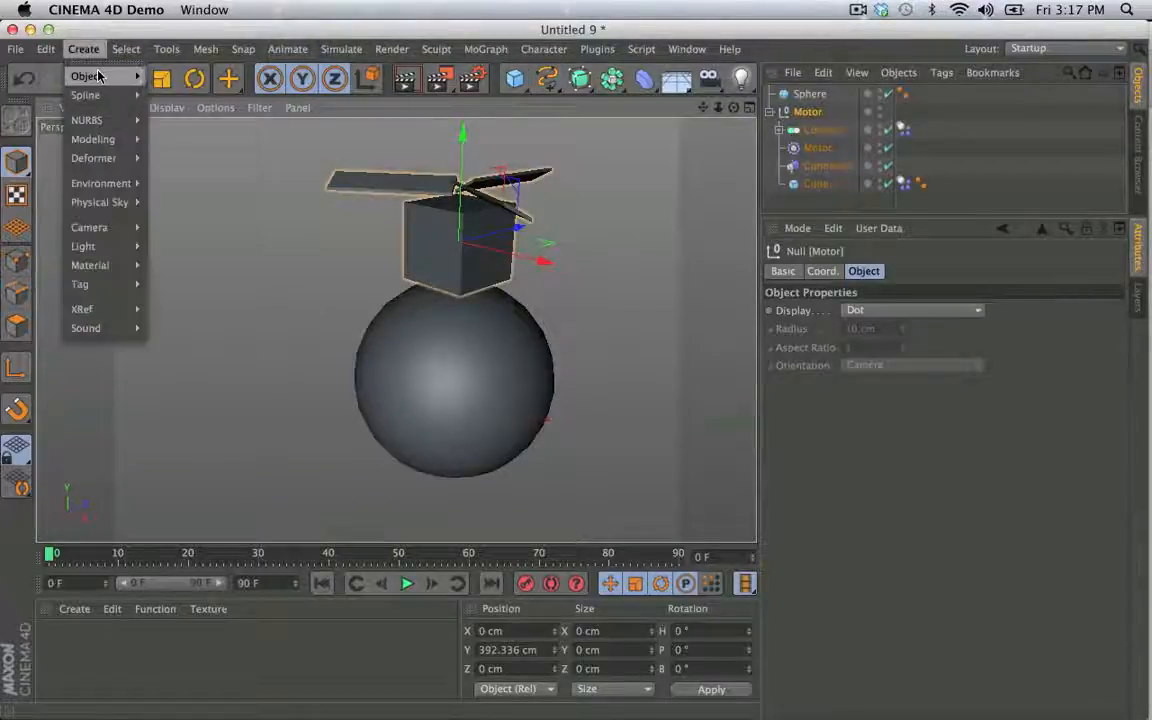
{"action": "mouse_move", "coordinate": [82, 77]}
{"action": "left_click", "coordinate": [167, 80]}
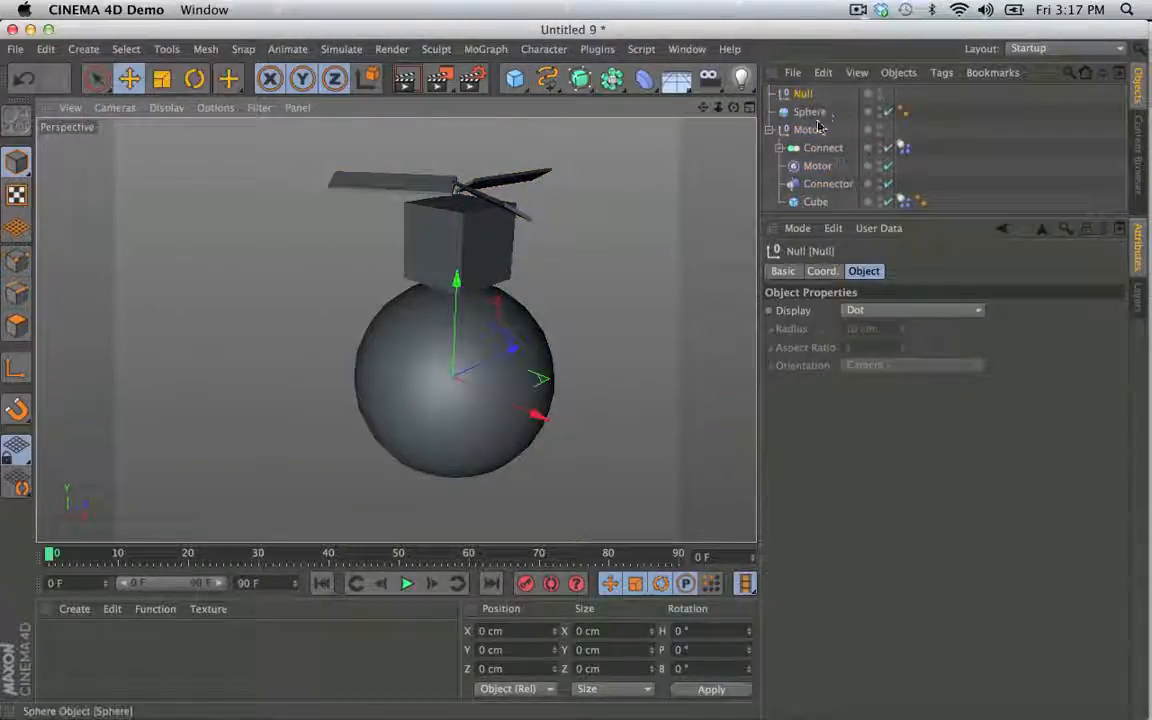
{"action": "left_click_drag", "start_coordinate": [818, 127], "coordinate": [805, 95]}
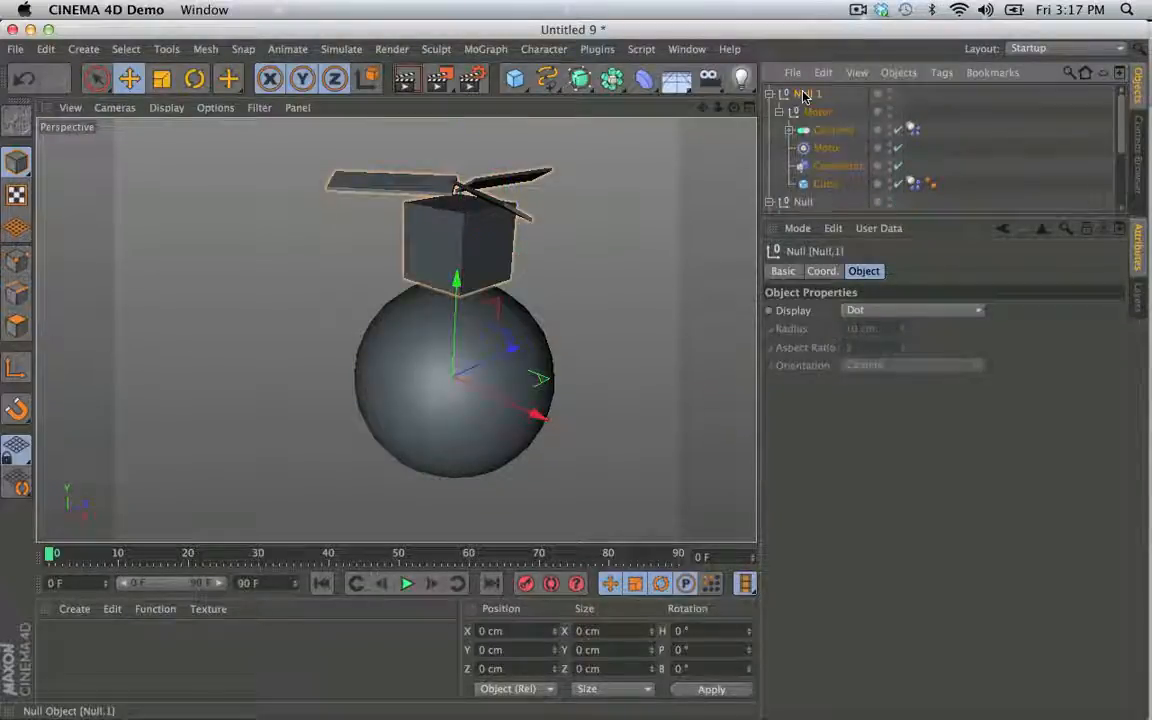
{"action": "key", "text": "r"}
{"action": "mouse_move", "coordinate": [478, 335]}
{"action": "left_mouse_down"}
{"action": "mouse_move", "coordinate": [478, 325]}
{"action": "mouse_move", "coordinate": [457, 338]}
{"action": "left_mouse_up"}
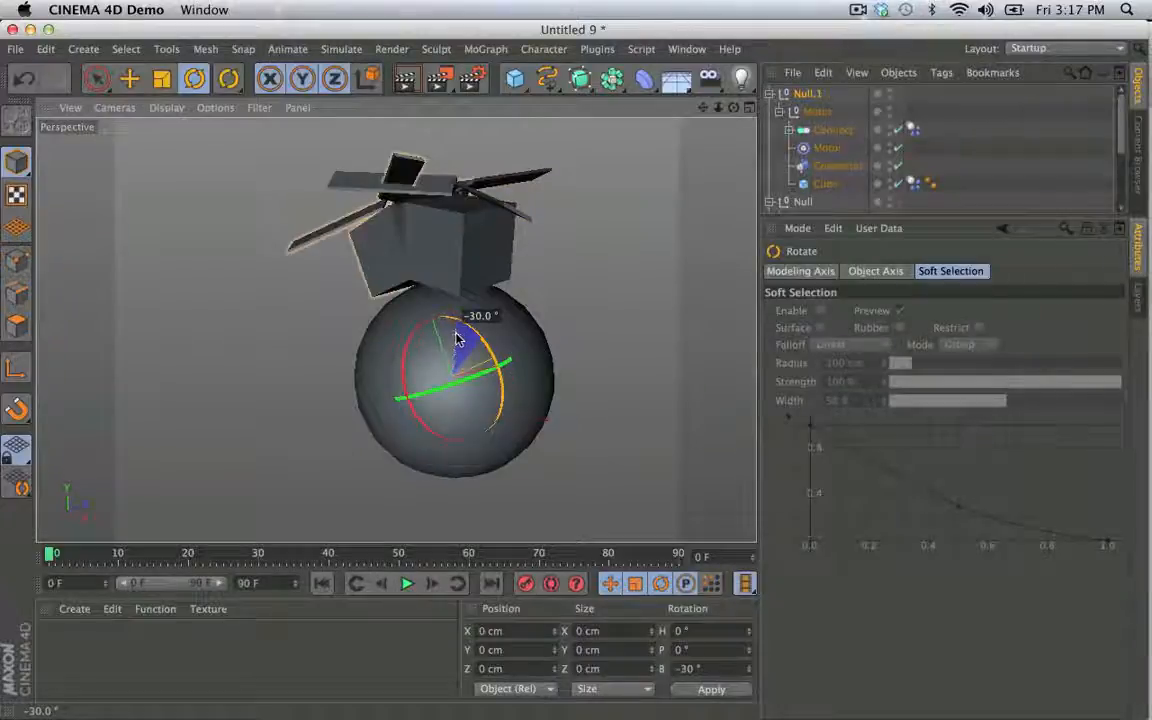
{"action": "key", "text": "super+z"}
{"action": "left_click", "coordinate": [816, 95]}
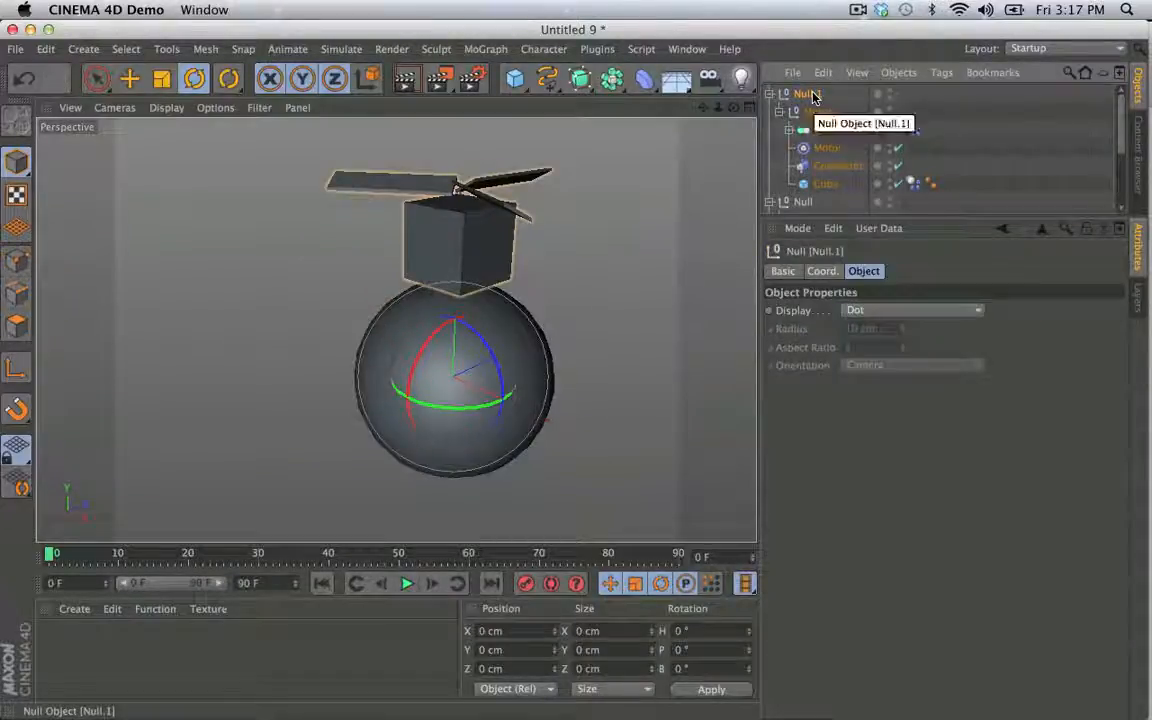
{"action": "key", "text": "Delete"}
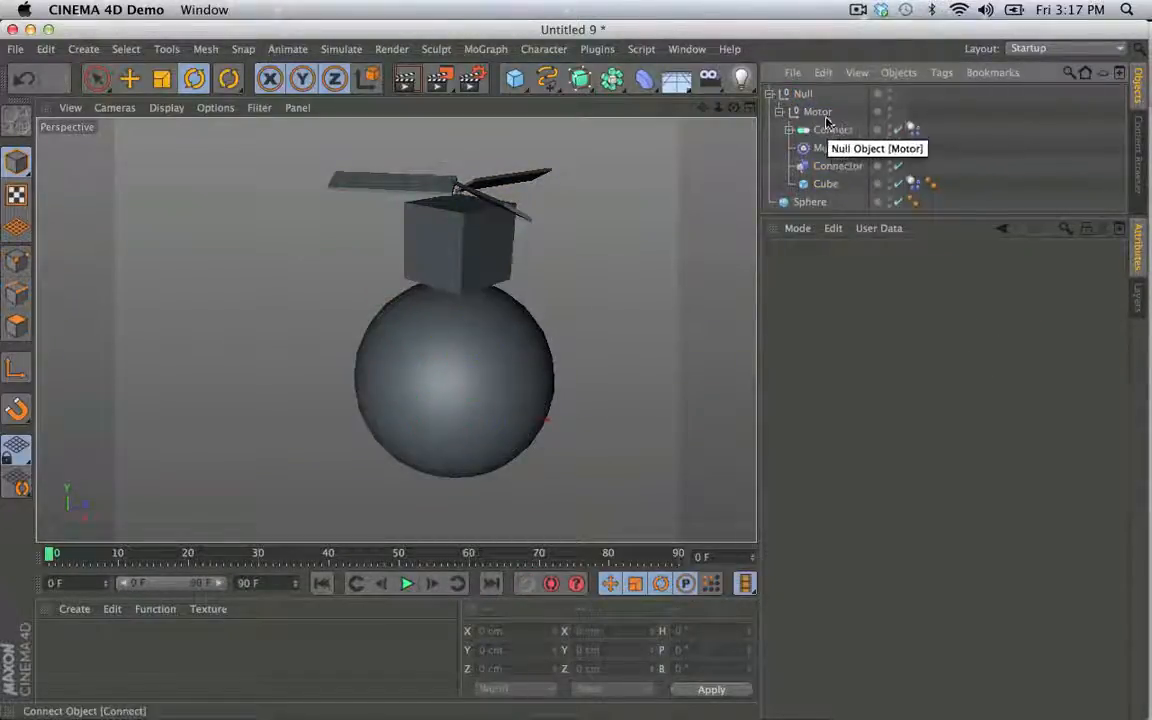
- Copy the Cube's Dynamics Body tag onto the Sphere
{"action": "left_click", "coordinate": [826, 120]}
{"action": "left_click", "coordinate": [823, 185]}
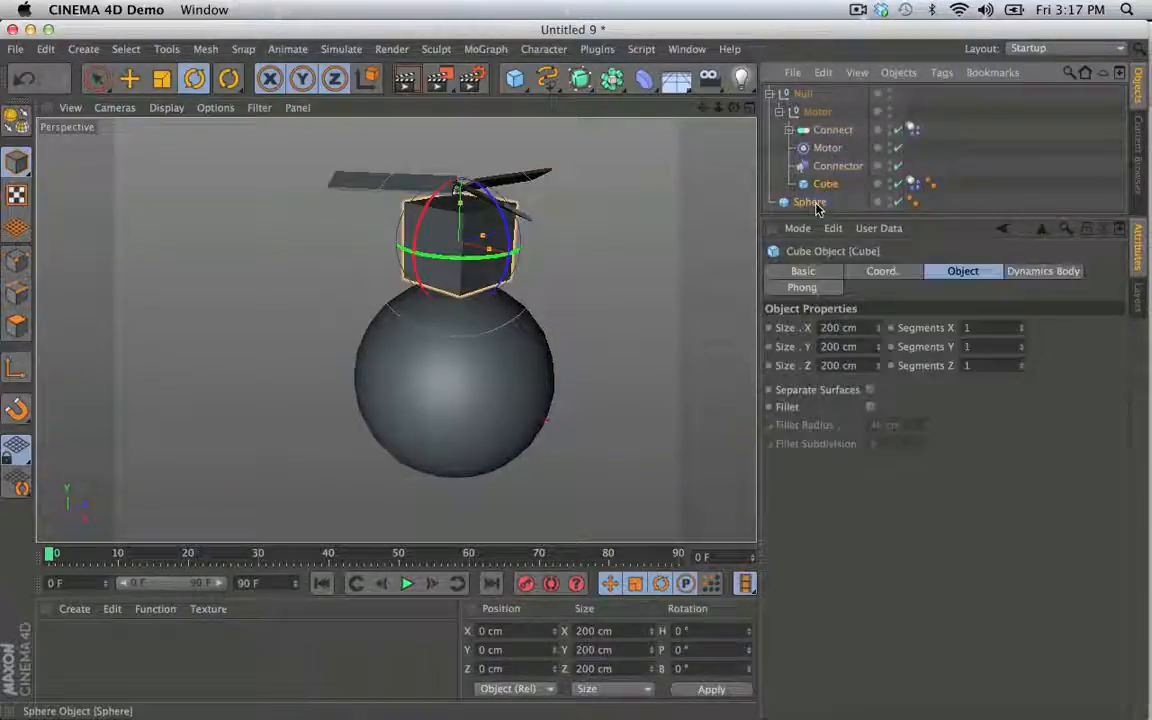
{"action": "left_click", "coordinate": [812, 203]}
{"action": "left_click", "coordinate": [825, 184]}
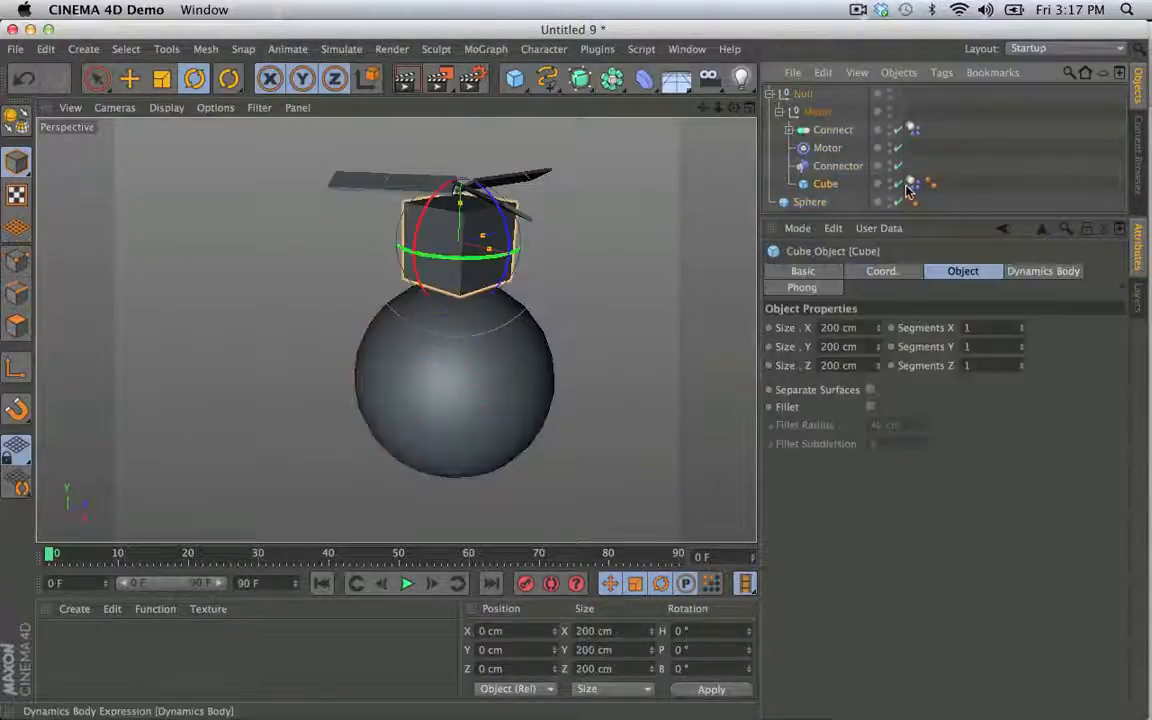
{"action": "left_click", "coordinate": [913, 184]}
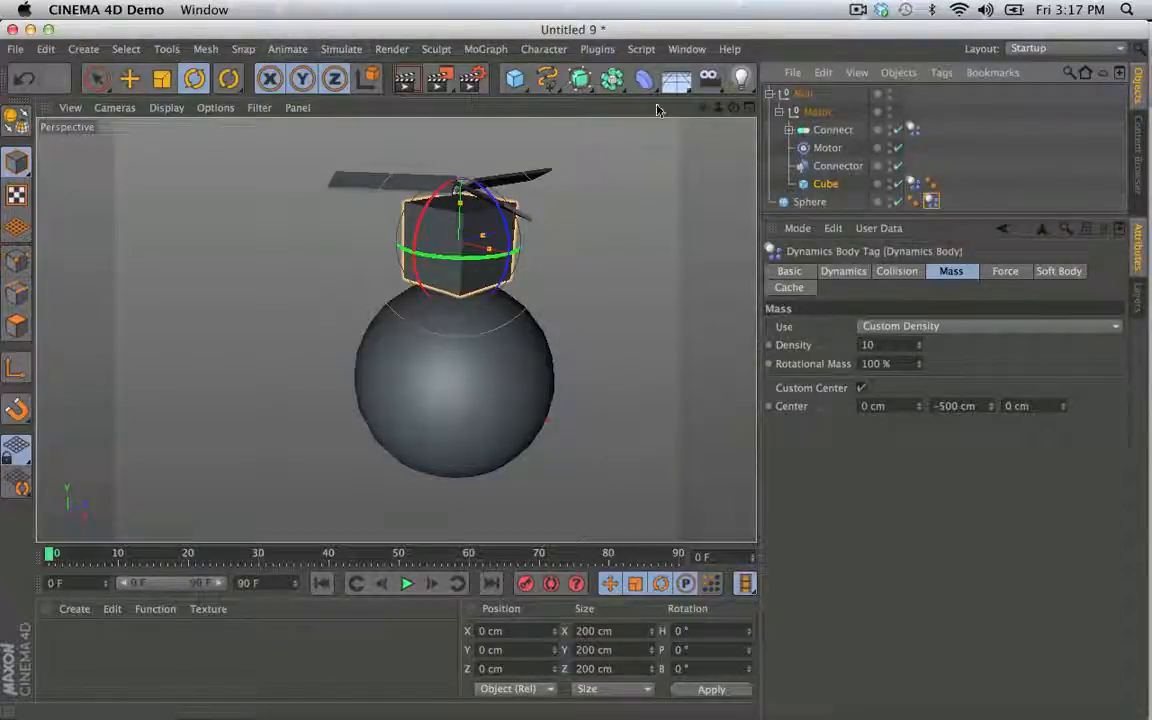
- Add a dynamics Connector and place it inside the Motor group below the Cube
{"action": "left_click", "coordinate": [343, 50]}
{"action": "mouse_move", "coordinate": [358, 96]}
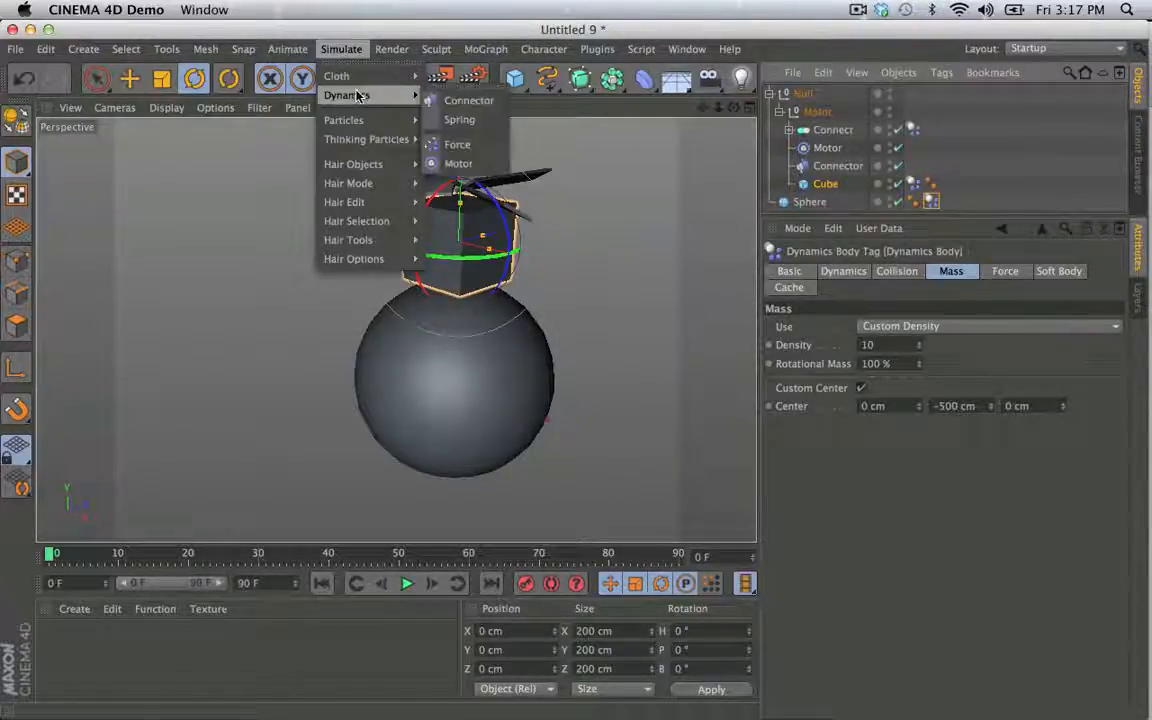
{"action": "left_click", "coordinate": [466, 101]}
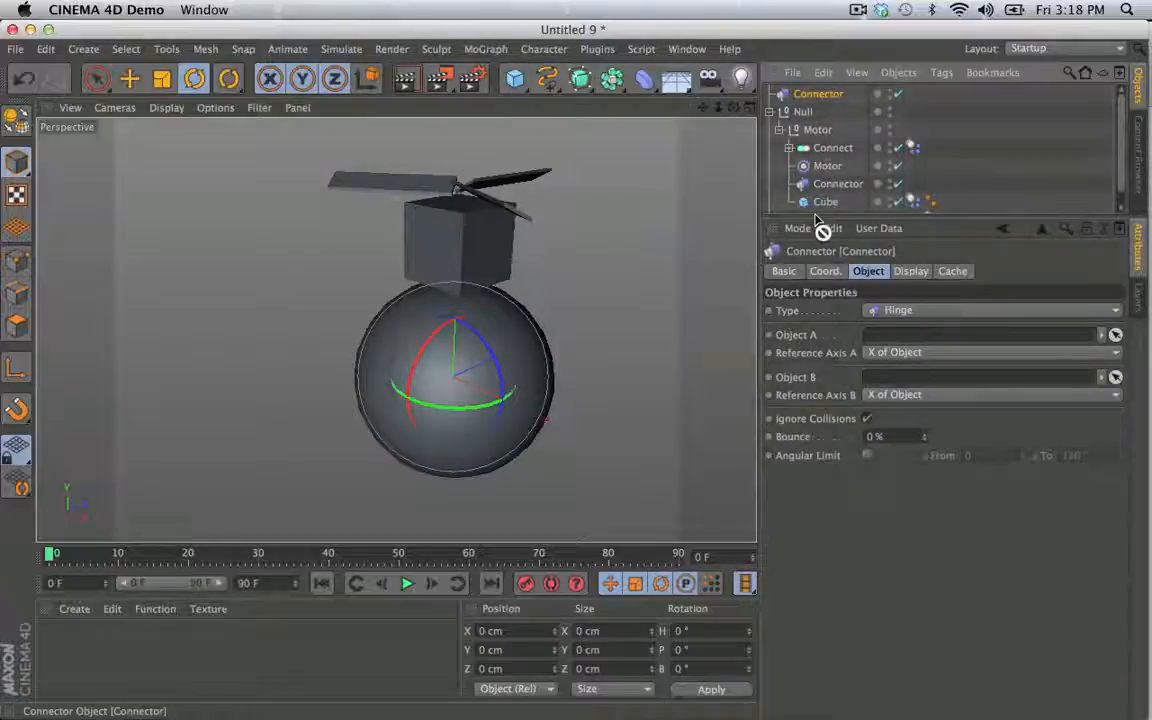
{"action": "left_click_drag", "start_coordinate": [820, 225], "coordinate": [800, 197]}
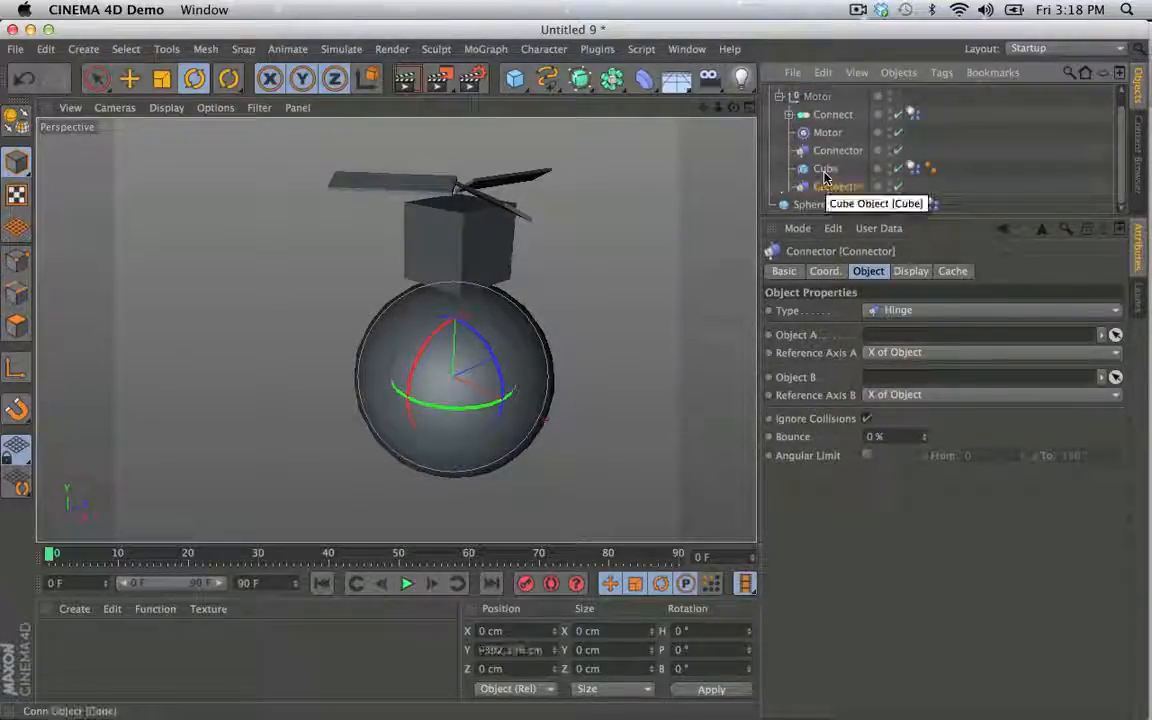
- Make the new Connector a Fixed type, linking the Cube as Object A and the Sphere as Object B
{"action": "left_click", "coordinate": [890, 310]}
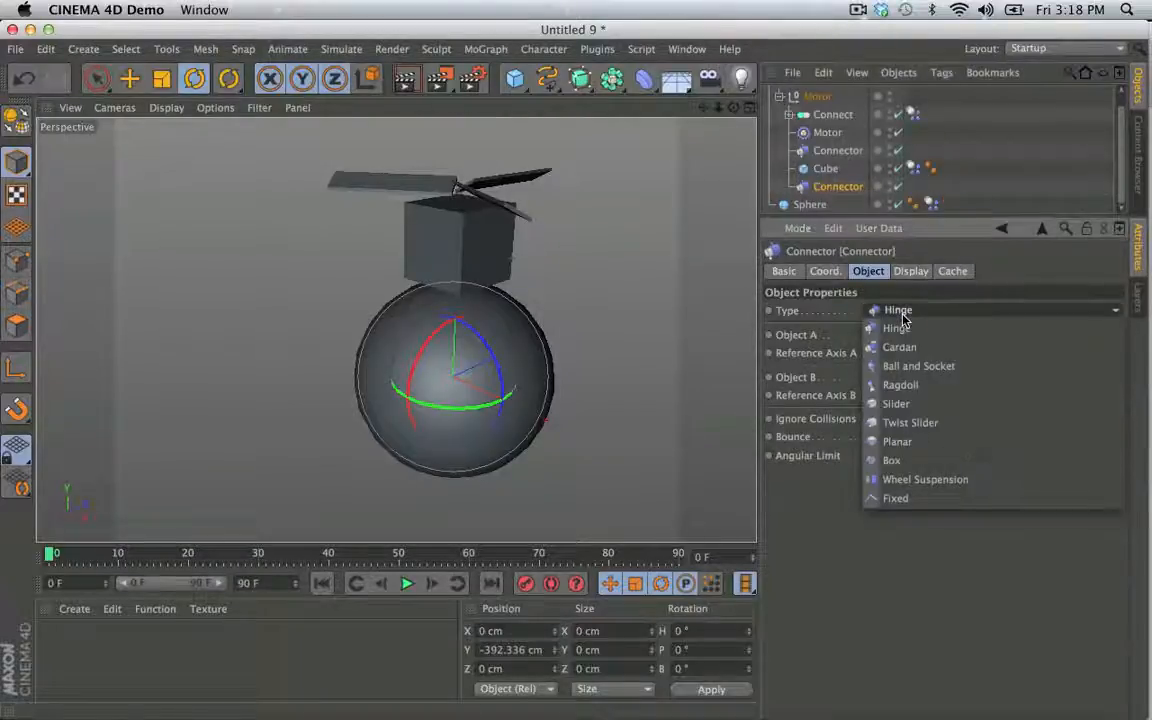
{"action": "left_click", "coordinate": [915, 498]}
{"action": "left_click_drag", "start_coordinate": [825, 168], "coordinate": [900, 340]}
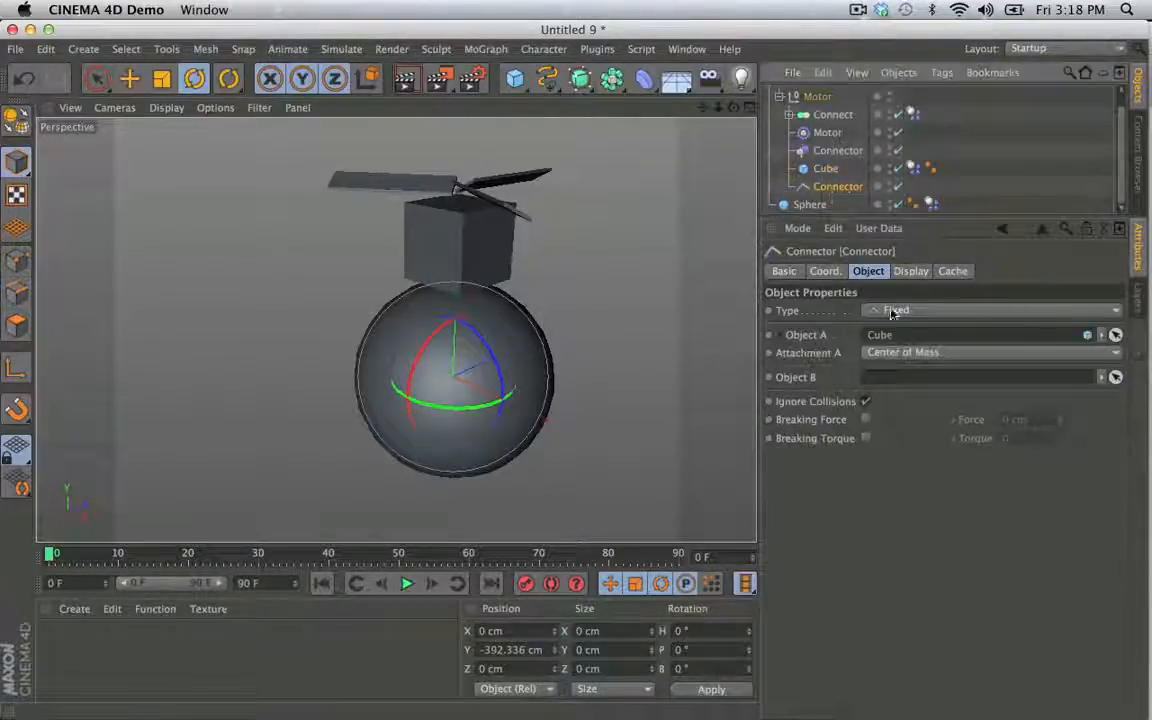
{"action": "left_click_drag", "start_coordinate": [897, 384], "coordinate": [897, 382]}
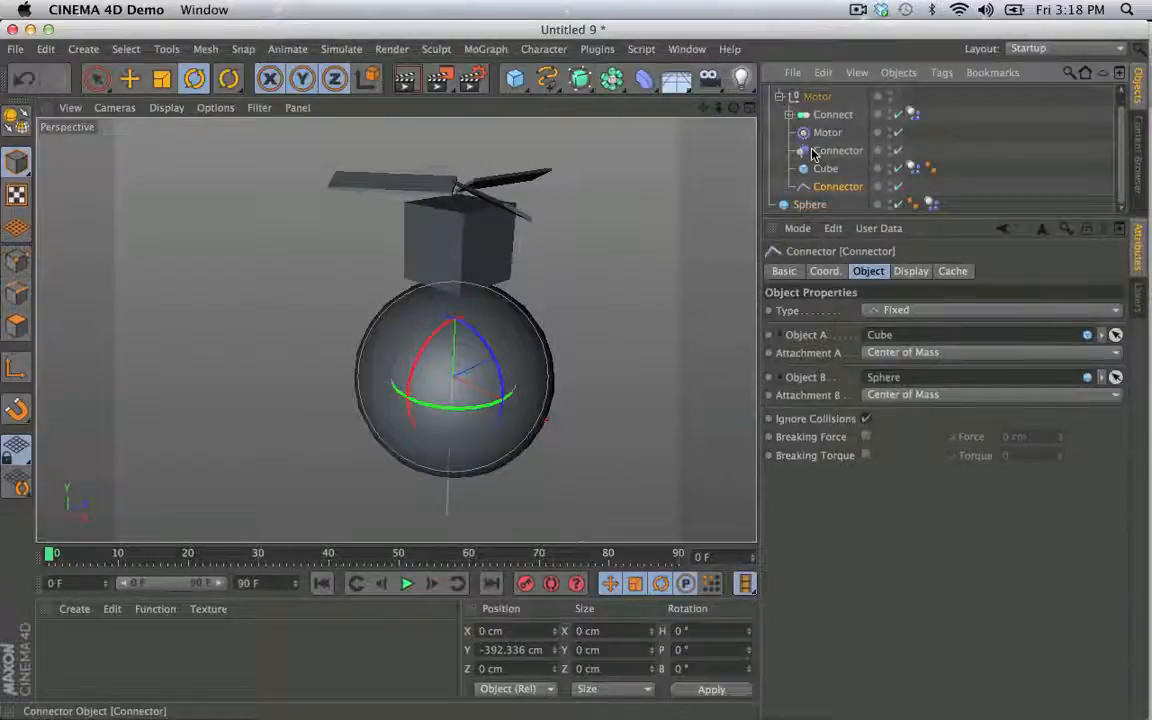
- Duplicate the Null containing the motor unit and tilt the two units apart around the Sphere, with the original Null's bank at 30°
{"action": "scroll", "coordinate": [818, 104], "scroll_direction": "up", "scroll_amount": 1}
{"action": "left_click", "coordinate": [803, 94]}
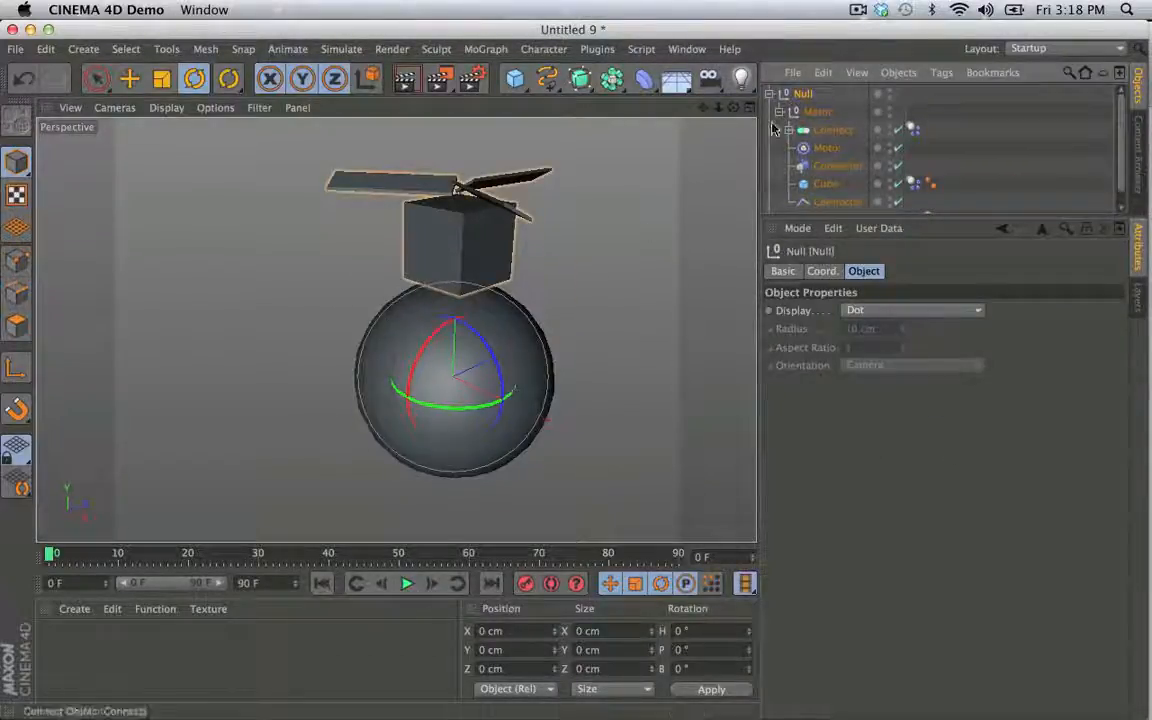
{"action": "left_click", "coordinate": [783, 94]}
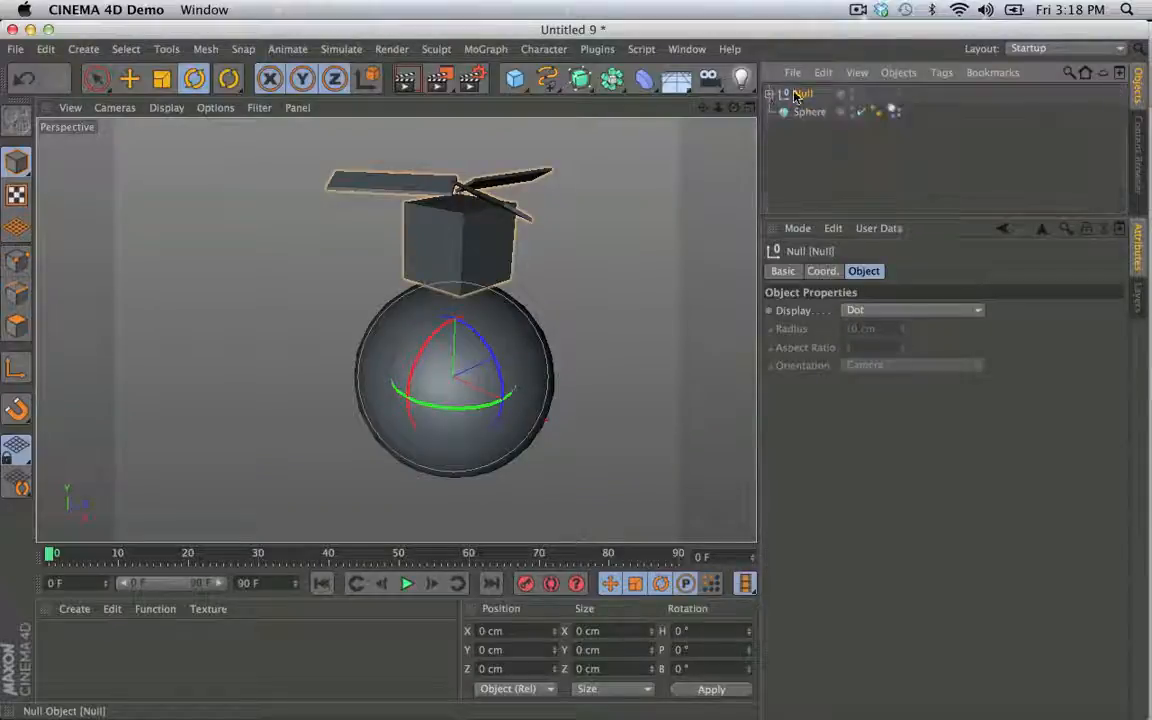
{"action": "key", "text": "ctrl+c"}
{"action": "key", "text": "ctrl+v"}
{"action": "left_click_drag", "start_coordinate": [480, 338], "coordinate": [563, 352]}
{"action": "left_click", "coordinate": [803, 111]}
{"action": "left_click_drag", "start_coordinate": [406, 311], "coordinate": [586, 290], "text": "alt"}
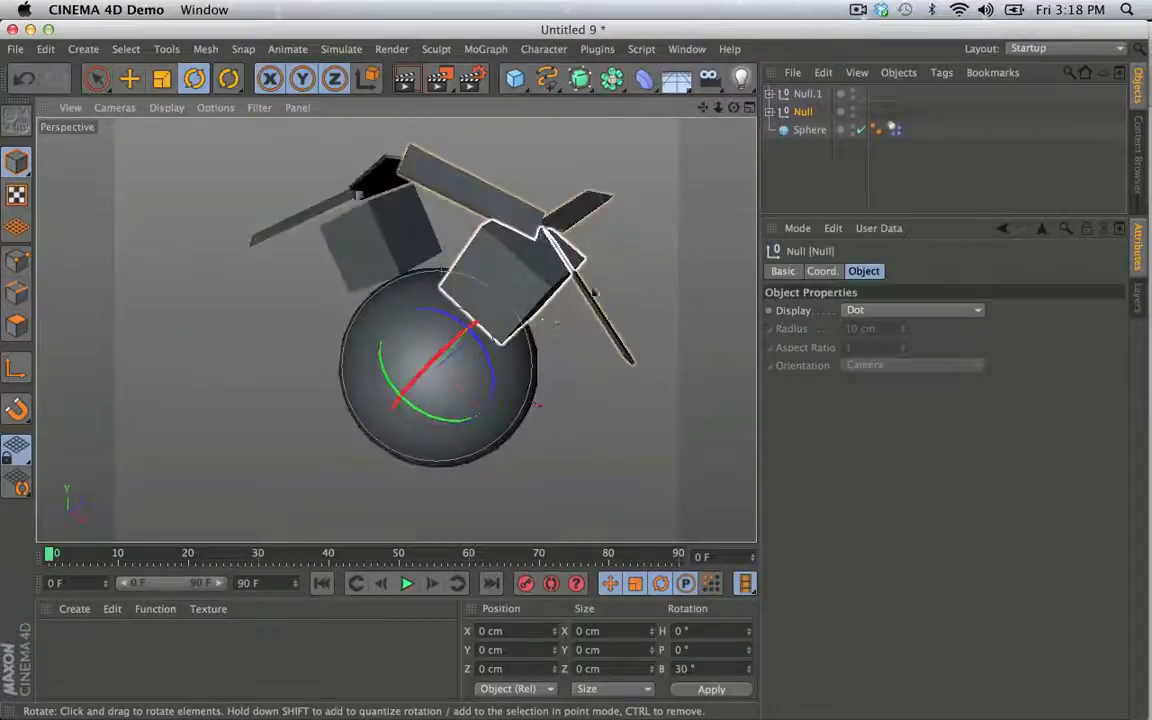
- Rotate the propeller Connect object inside the original Null to a heading of -50° so its blades are offset from the other propeller
{"action": "left_click", "coordinate": [769, 112]}
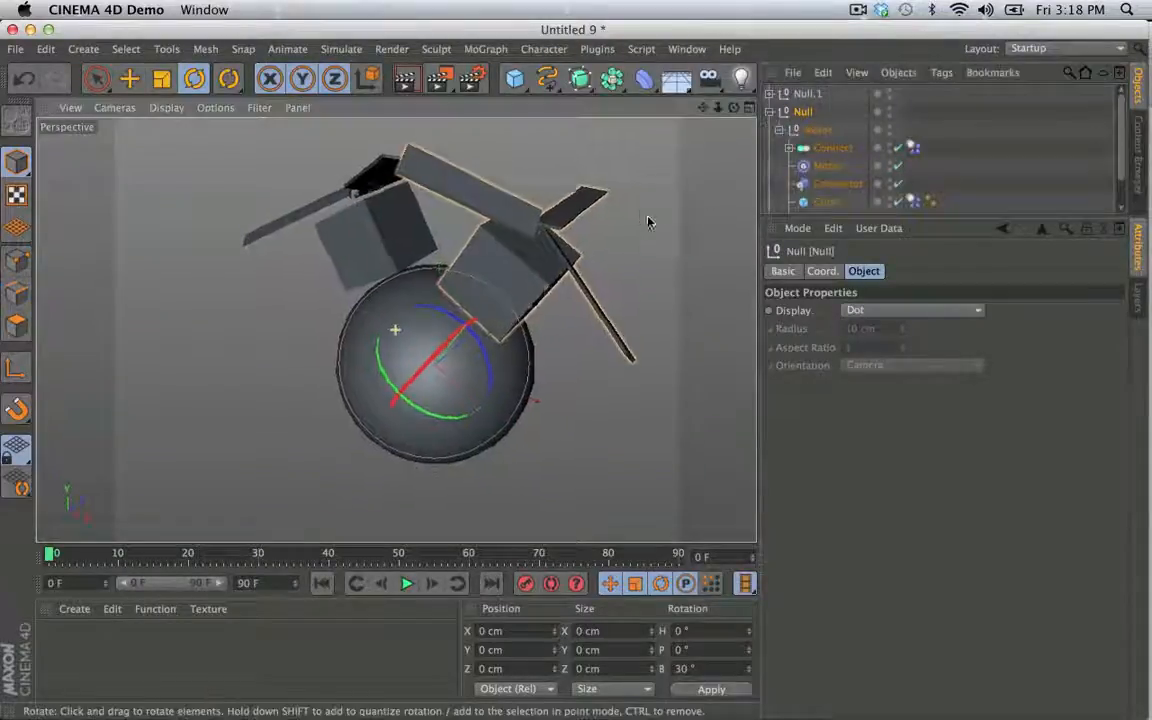
{"action": "left_click_drag", "start_coordinate": [648, 221], "coordinate": [688, 287], "text": "alt"}
{"action": "left_click_drag", "start_coordinate": [583, 229], "coordinate": [662, 155], "text": "alt"}
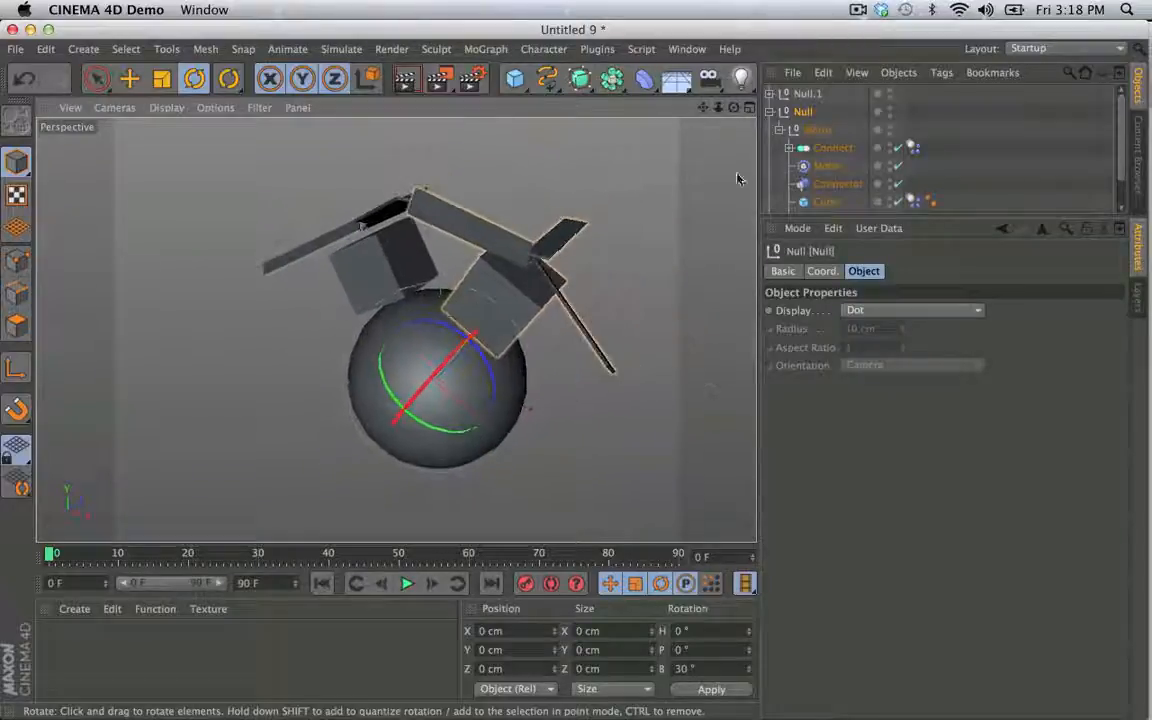
{"action": "scroll", "coordinate": [833, 206], "scroll_direction": "down", "scroll_amount": 1}
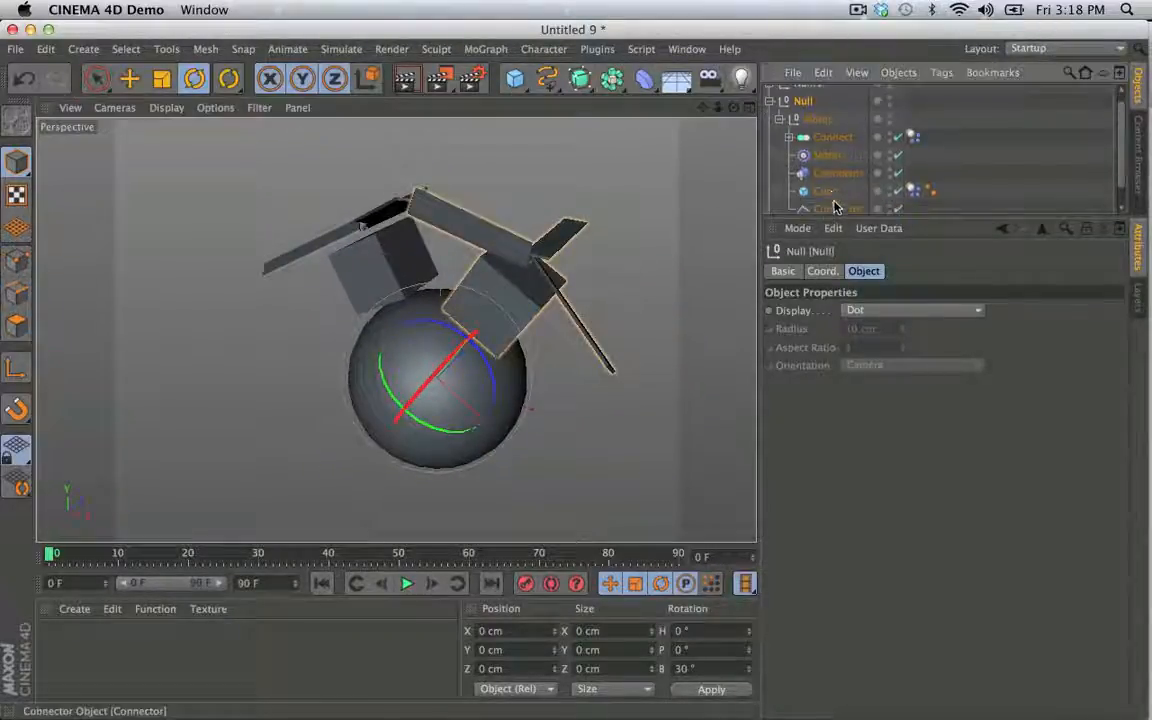
{"action": "left_click", "coordinate": [830, 137]}
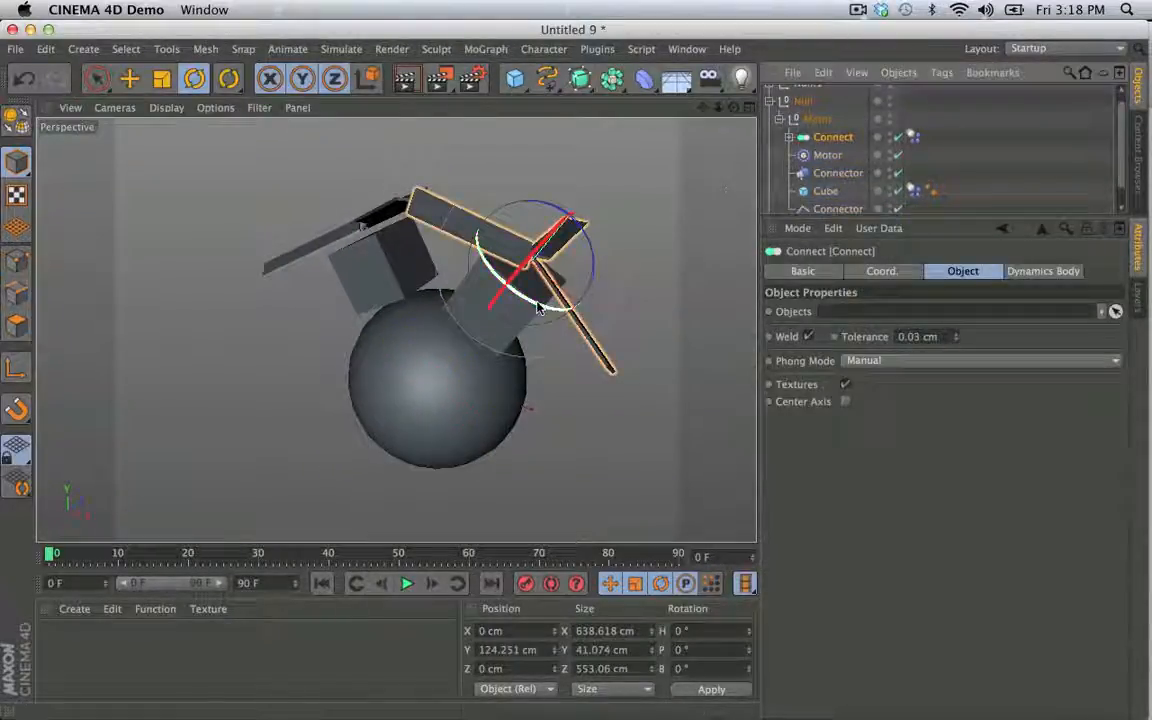
{"action": "mouse_move", "coordinate": [490, 281]}
{"action": "left_mouse_down"}
{"action": "mouse_move", "coordinate": [464, 266]}
{"action": "mouse_move", "coordinate": [488, 279]}
{"action": "left_mouse_up"}
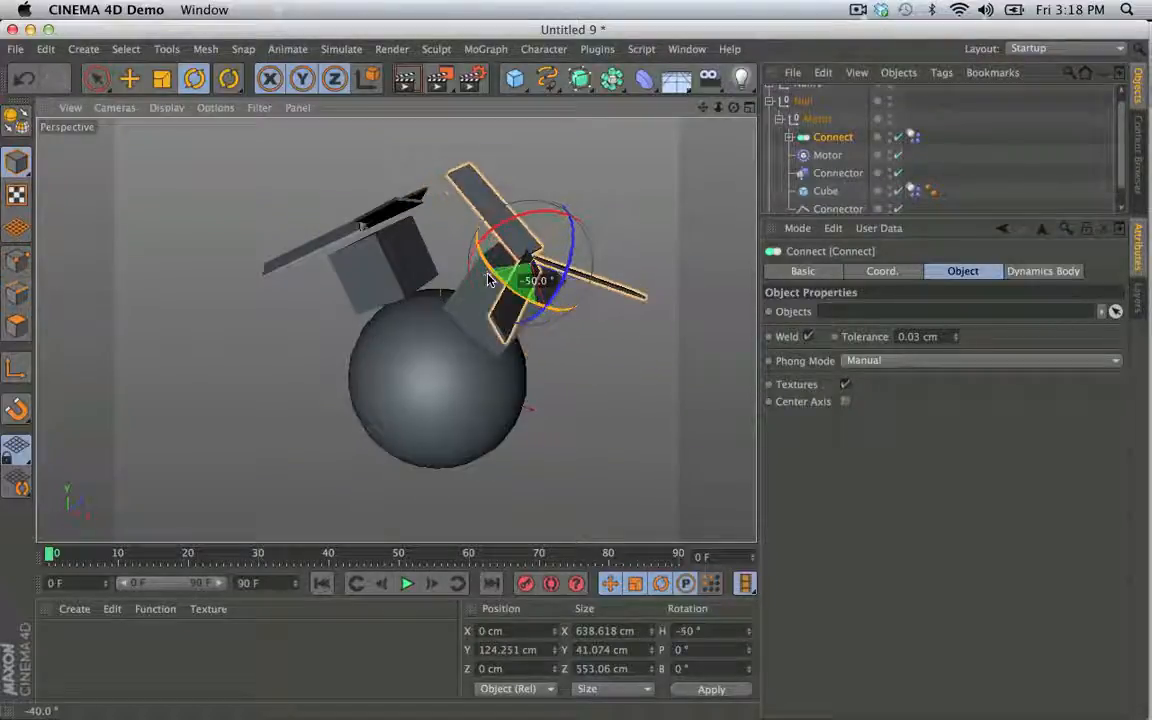
- Play the simulation to about frame 51 and examine the two propeller units from several angles
{"action": "left_click_drag", "start_coordinate": [438, 246], "coordinate": [589, 260], "text": "alt"}
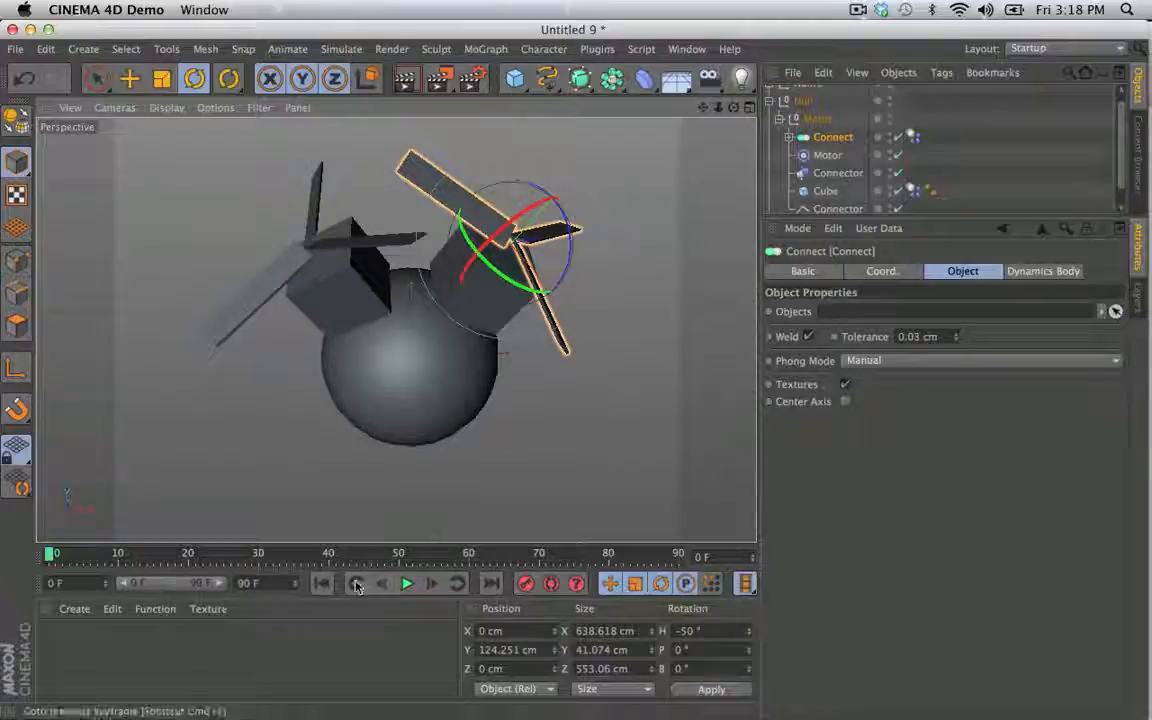
{"action": "left_click", "coordinate": [409, 585]}
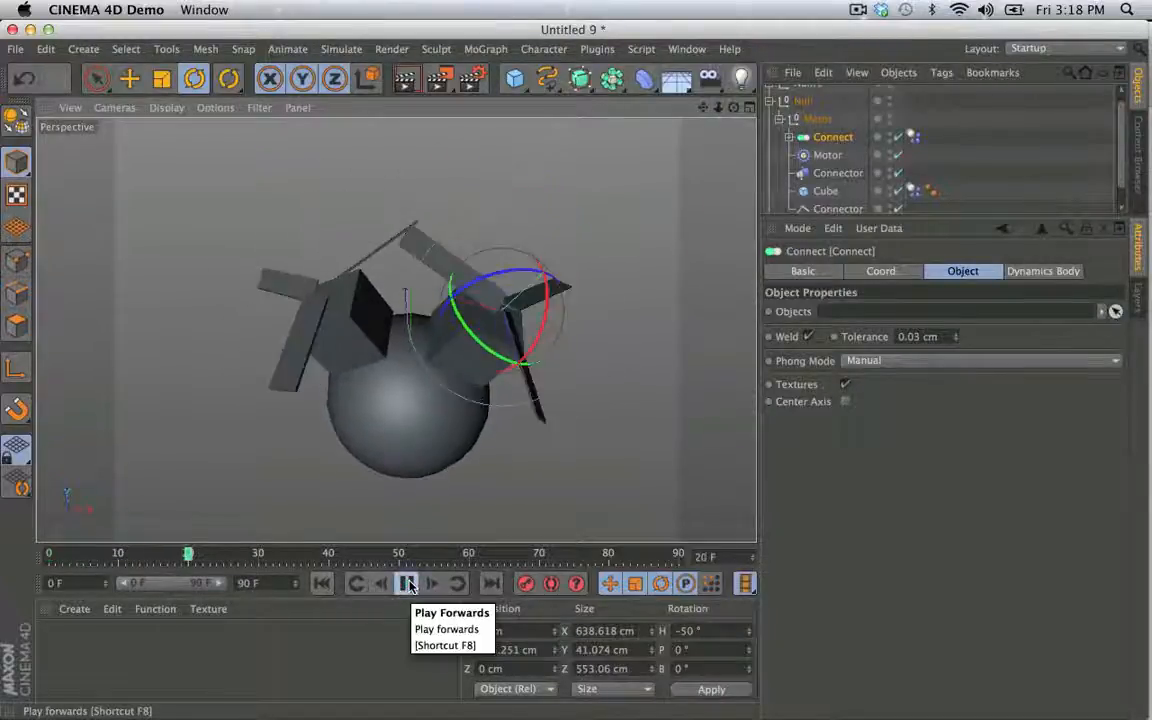
{"action": "left_click", "coordinate": [411, 586]}
{"action": "middle_click_drag", "start_coordinate": [453, 533], "coordinate": [527, 327], "text": "alt"}
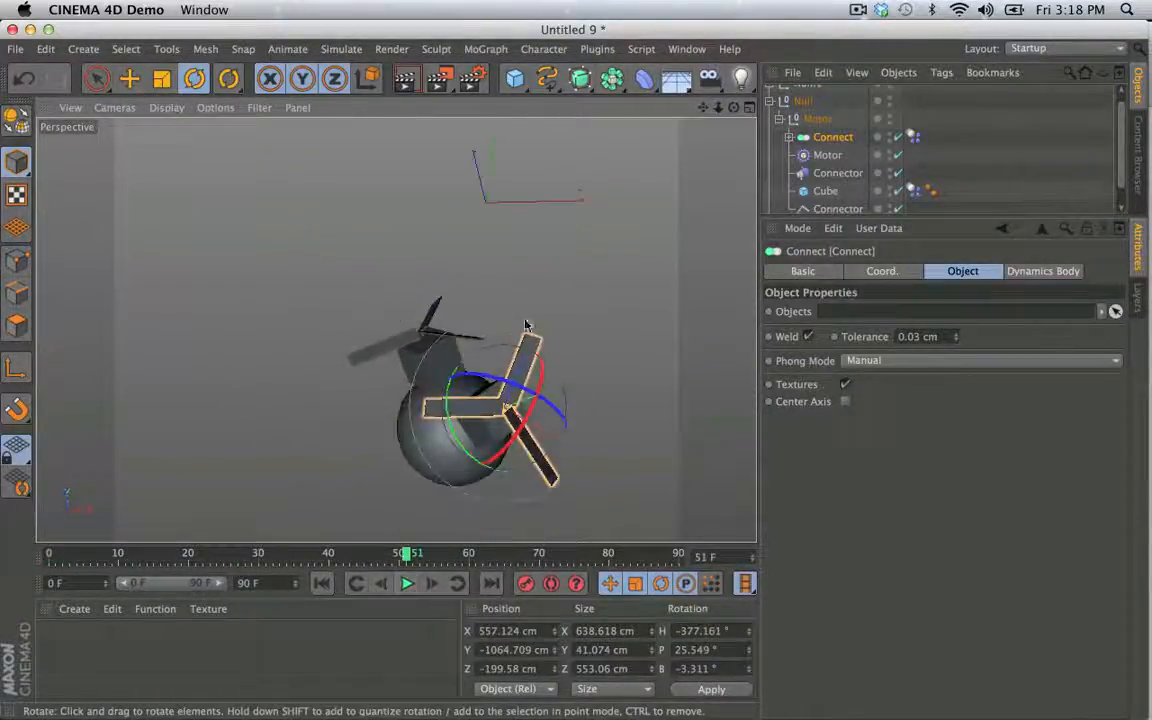
{"action": "left_click_drag", "start_coordinate": [527, 327], "coordinate": [605, 215], "text": "alt"}
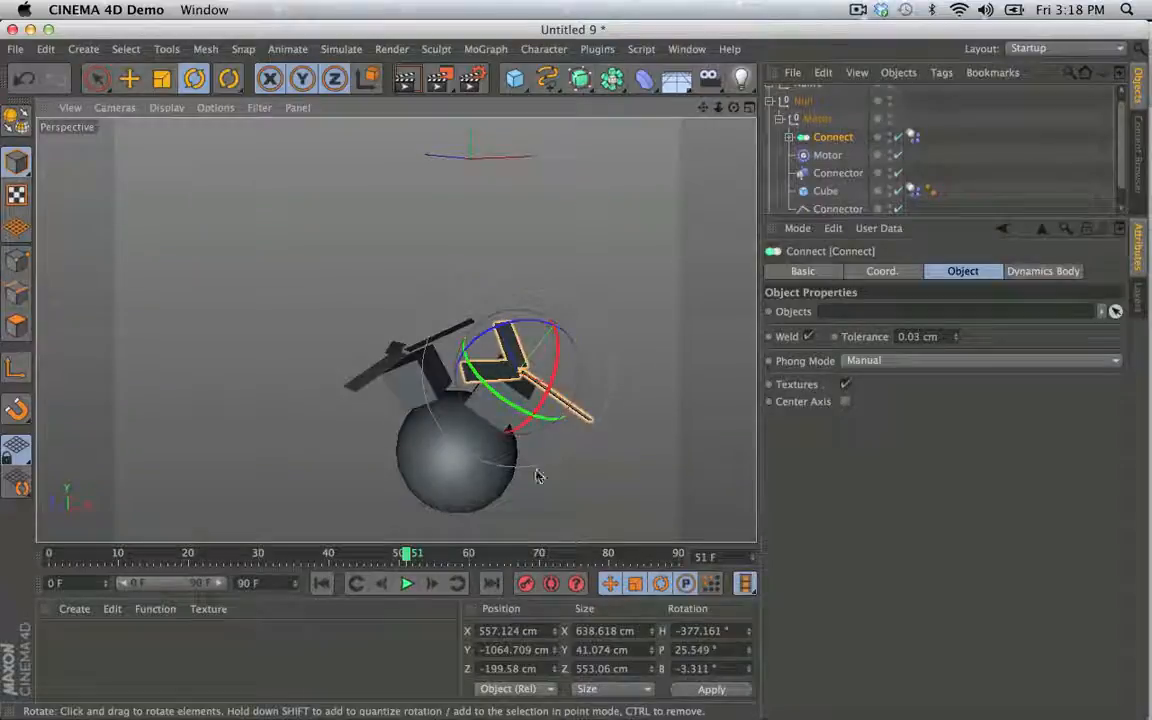
- Advance the simulation frame by frame past frame 60 to examine the spinning blades, and return to the start
{"action": "left_click", "coordinate": [428, 587]}
{"action": "left_click", "coordinate": [428, 587]}
{"action": "left_click", "coordinate": [428, 587]}
{"action": "left_click", "coordinate": [428, 587]}
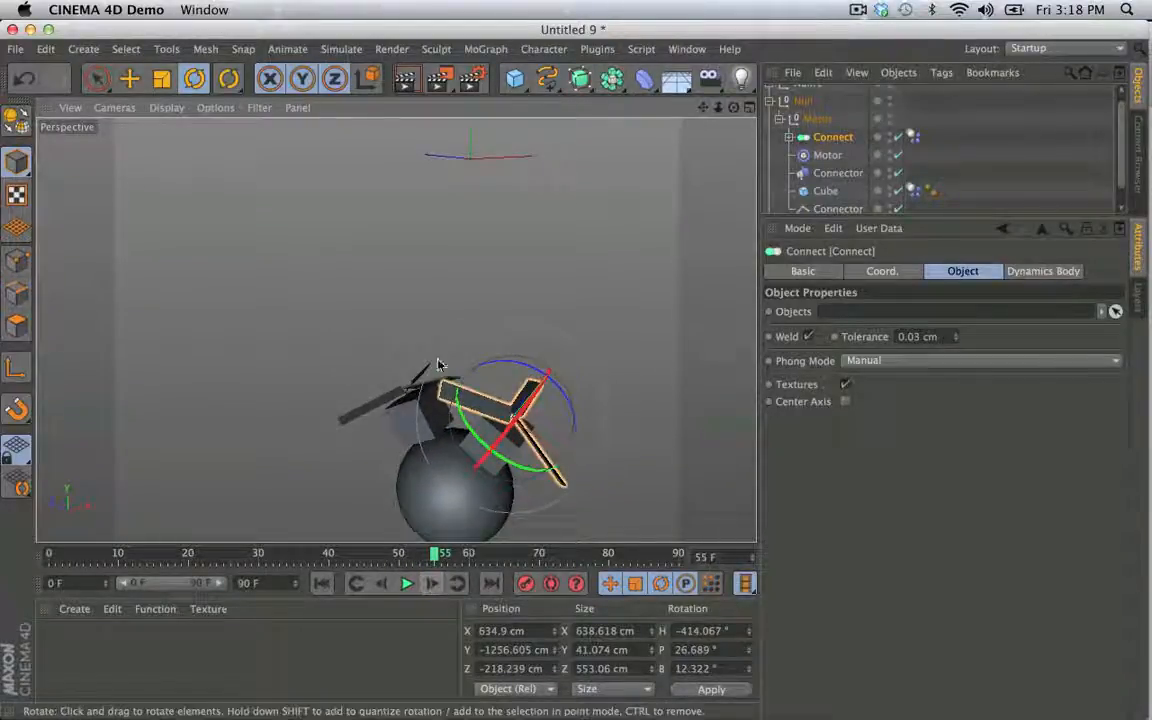
{"action": "left_click_drag", "start_coordinate": [438, 361], "coordinate": [513, 483], "text": "alt"}
{"action": "middle_click_drag", "start_coordinate": [513, 483], "coordinate": [461, 225], "text": "alt"}
{"action": "right_click_drag", "start_coordinate": [461, 225], "coordinate": [489, 235], "text": "alt"}
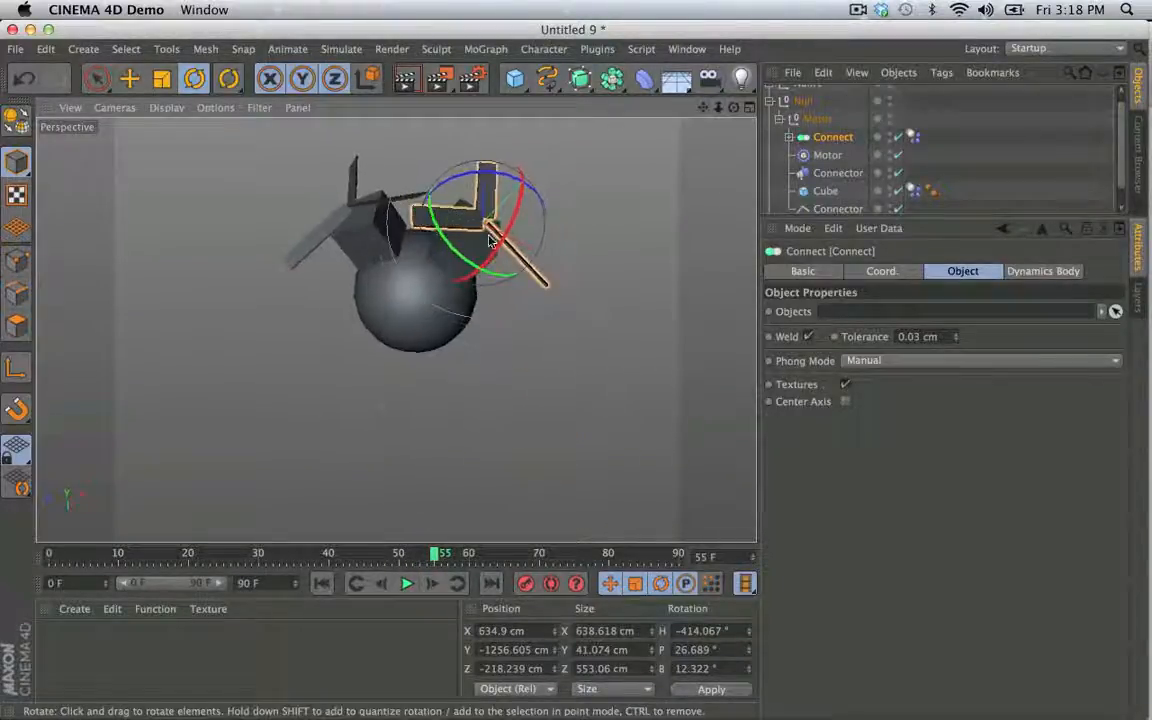
{"action": "left_click", "coordinate": [430, 584]}
{"action": "left_click", "coordinate": [430, 584]}
{"action": "left_click", "coordinate": [430, 584]}
{"action": "left_click", "coordinate": [430, 584]}
{"action": "left_click", "coordinate": [430, 584]}
{"action": "left_click", "coordinate": [430, 584]}
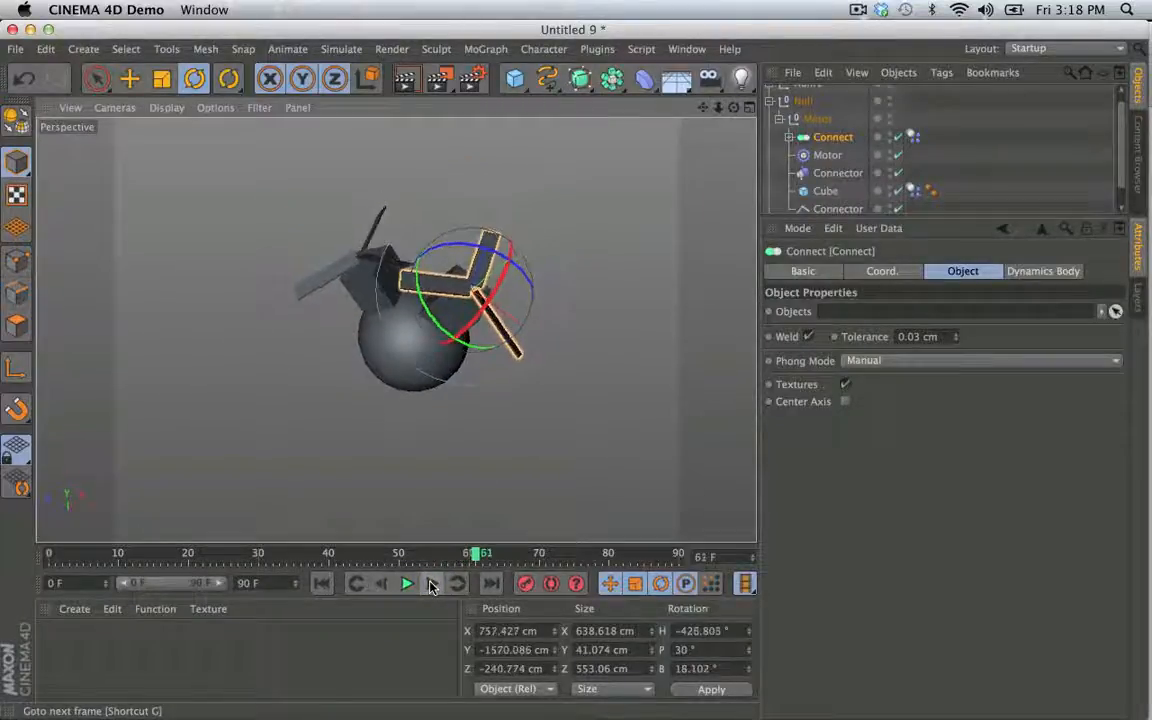
{"action": "left_click", "coordinate": [430, 584]}
{"action": "left_click", "coordinate": [430, 584]}
{"action": "left_click", "coordinate": [321, 584]}
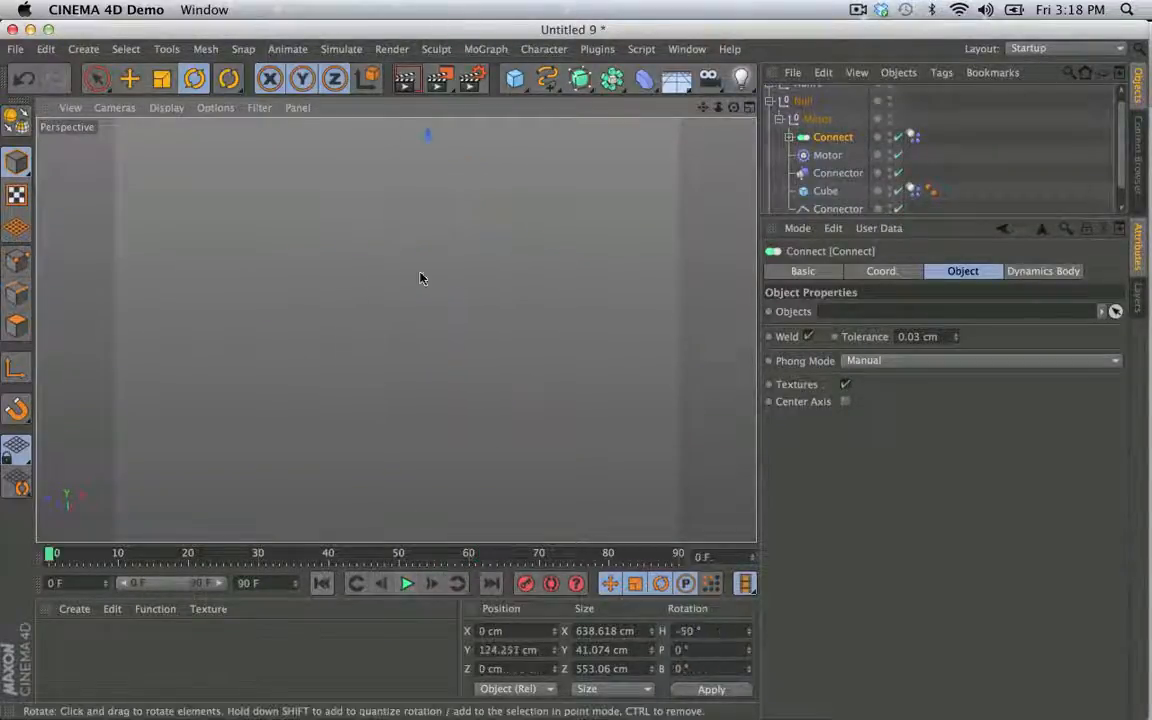
- Step through the first seven frames in close-up to check the clearance between the two propellers, and rewind
{"action": "left_click_drag", "start_coordinate": [478, 267], "coordinate": [483, 334], "text": "alt"}
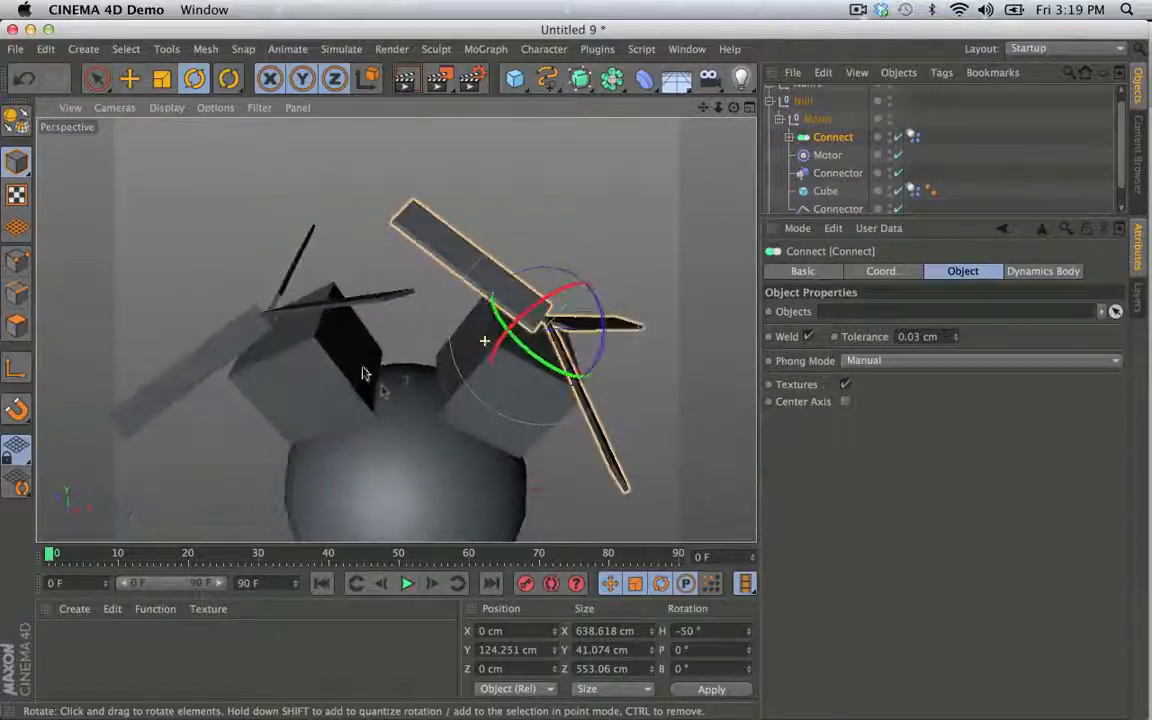
{"action": "left_click", "coordinate": [430, 584]}
{"action": "left_click", "coordinate": [430, 584]}
{"action": "left_click", "coordinate": [431, 584]}
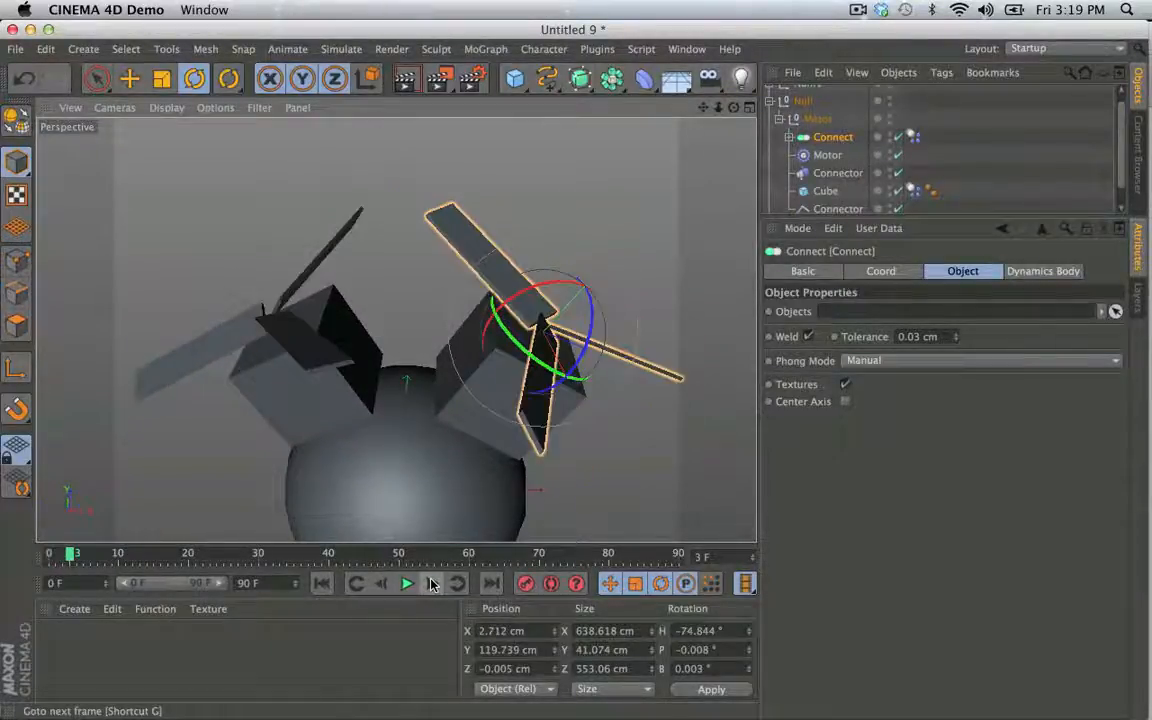
{"action": "left_click", "coordinate": [431, 584]}
{"action": "left_click", "coordinate": [431, 584]}
{"action": "left_click", "coordinate": [431, 584]}
{"action": "left_click", "coordinate": [431, 584]}
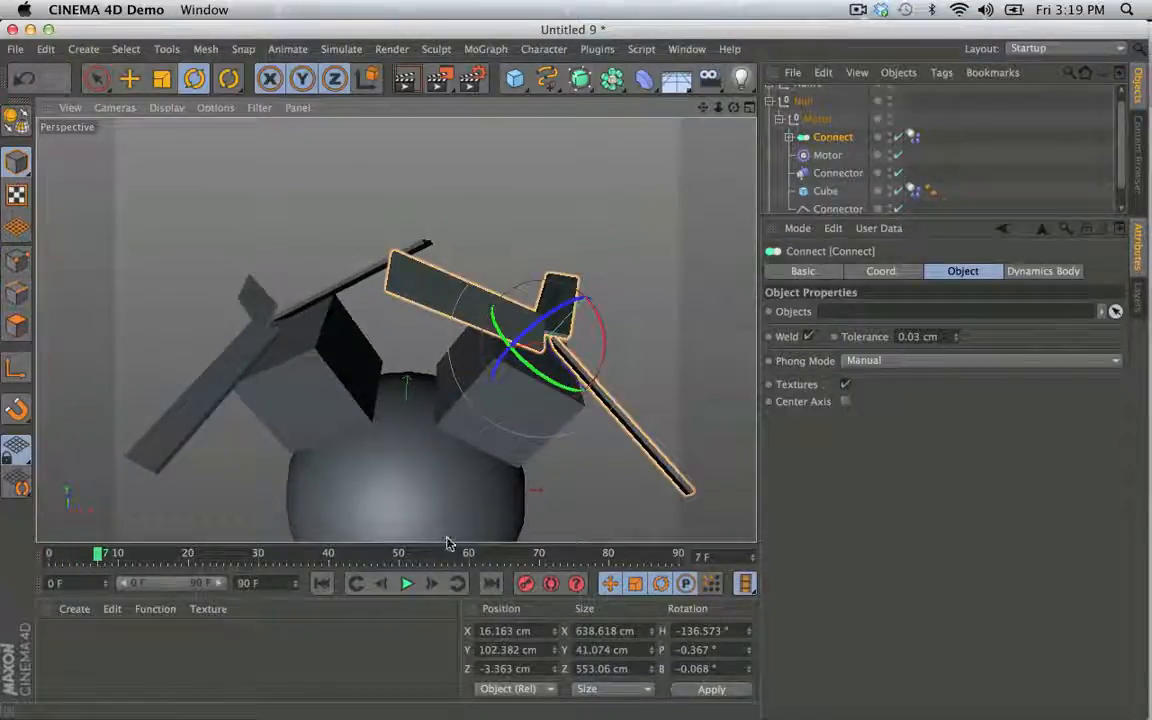
{"action": "left_click_drag", "start_coordinate": [452, 347], "coordinate": [487, 213], "text": "alt"}
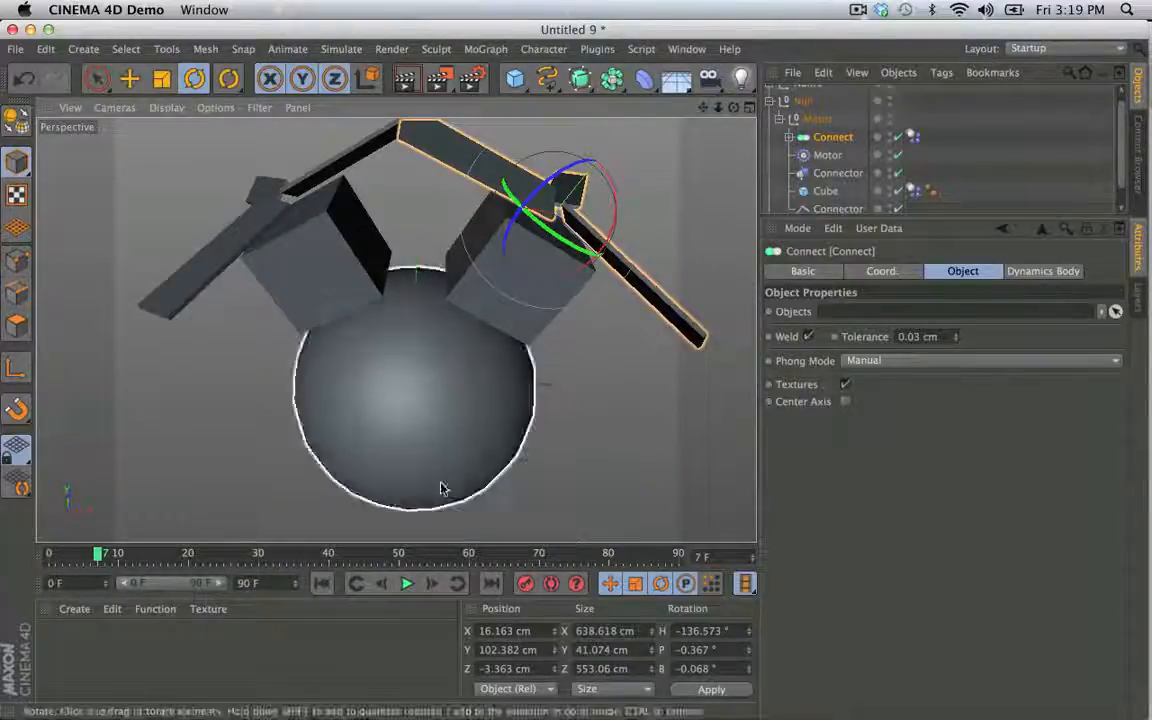
{"action": "left_click", "coordinate": [322, 583]}
- Scale the Connect propellers in both Nulls down to 80%, about 511 cm in X
{"action": "left_click_drag", "start_coordinate": [488, 318], "coordinate": [527, 321], "text": "alt"}
{"action": "key", "text": "t"}
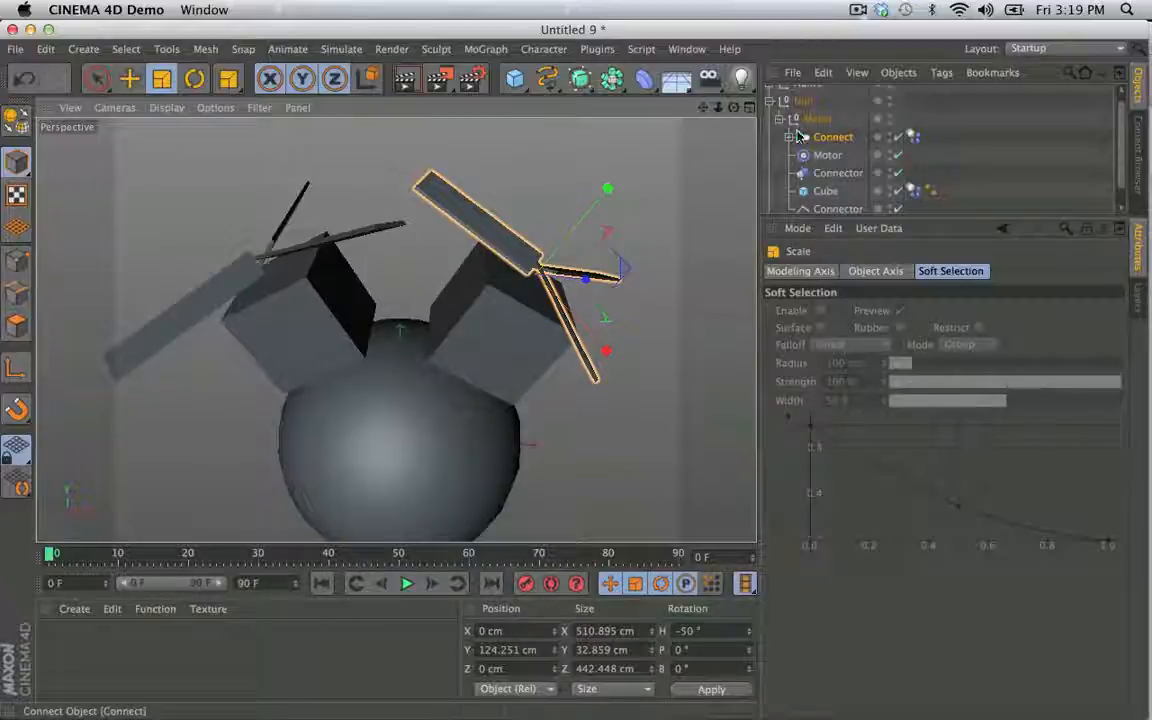
{"action": "left_click", "coordinate": [769, 102]}
{"action": "left_click", "coordinate": [770, 94]}
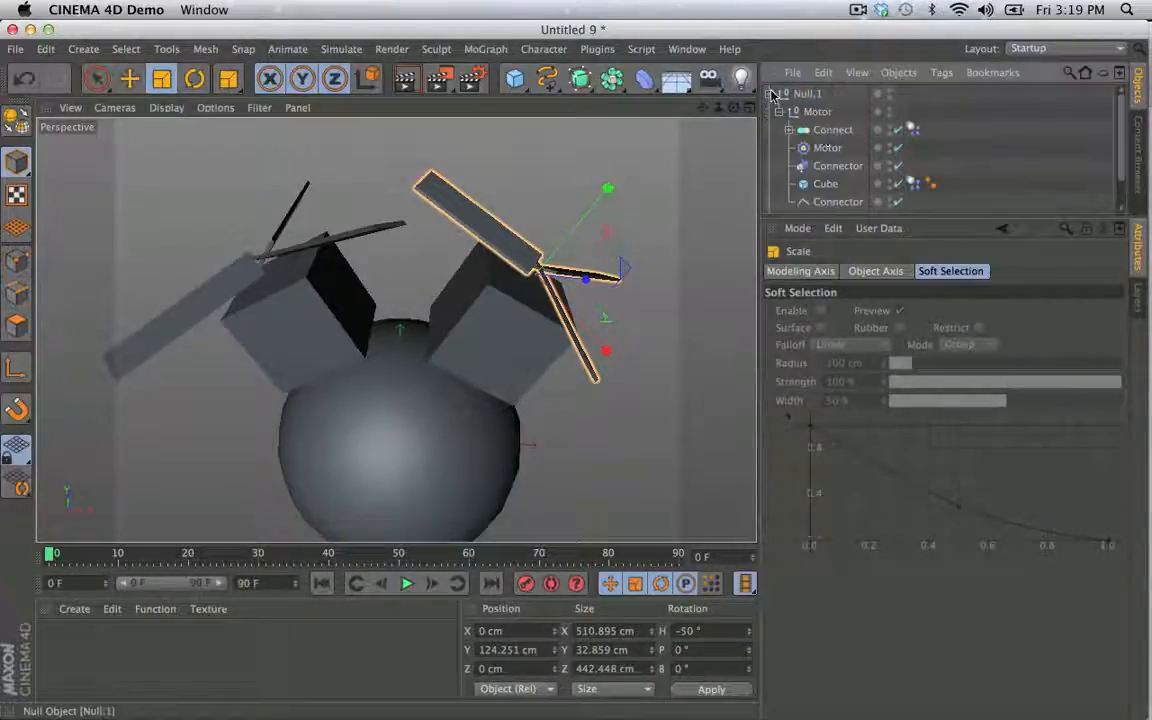
{"action": "left_click", "coordinate": [829, 131]}
{"action": "left_click_drag", "start_coordinate": [663, 198], "coordinate": [571, 248]}
- Play the simulation with the smaller propellers, examine the falling assembly, and return to frame 0
{"action": "left_click", "coordinate": [413, 581]}
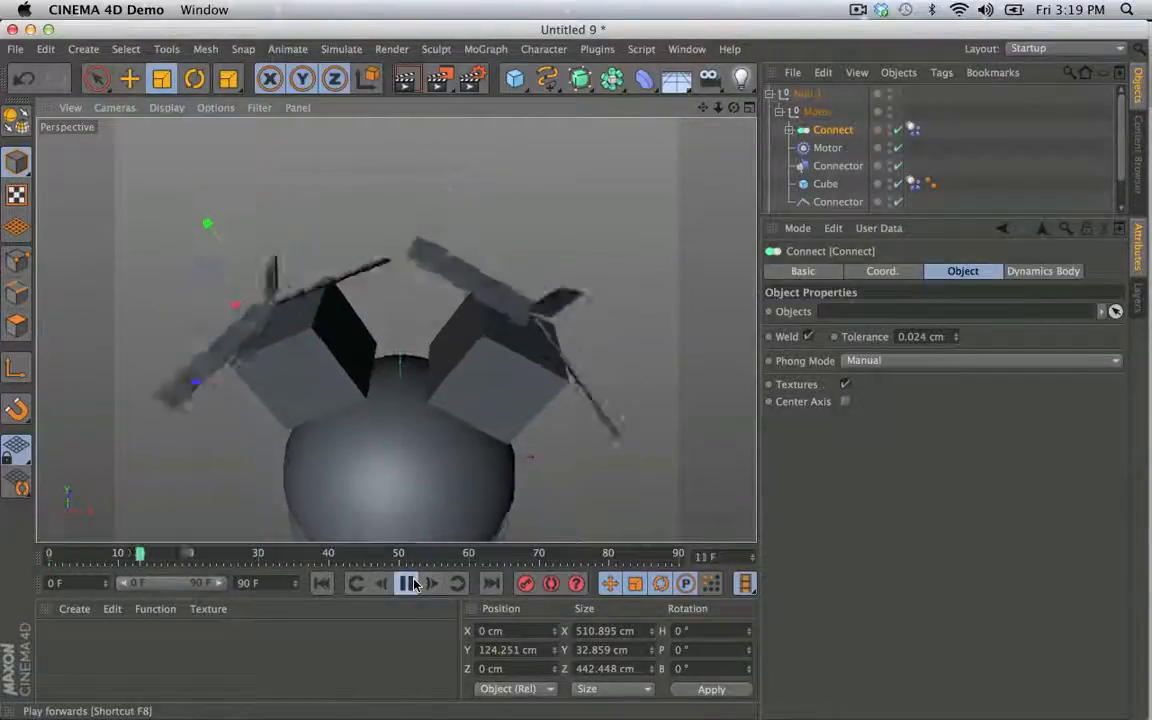
{"action": "left_click", "coordinate": [413, 583]}
{"action": "middle_click_drag", "start_coordinate": [440, 402], "coordinate": [463, 337], "text": "alt"}
{"action": "right_click_drag", "start_coordinate": [463, 337], "coordinate": [346, 407], "text": "alt"}
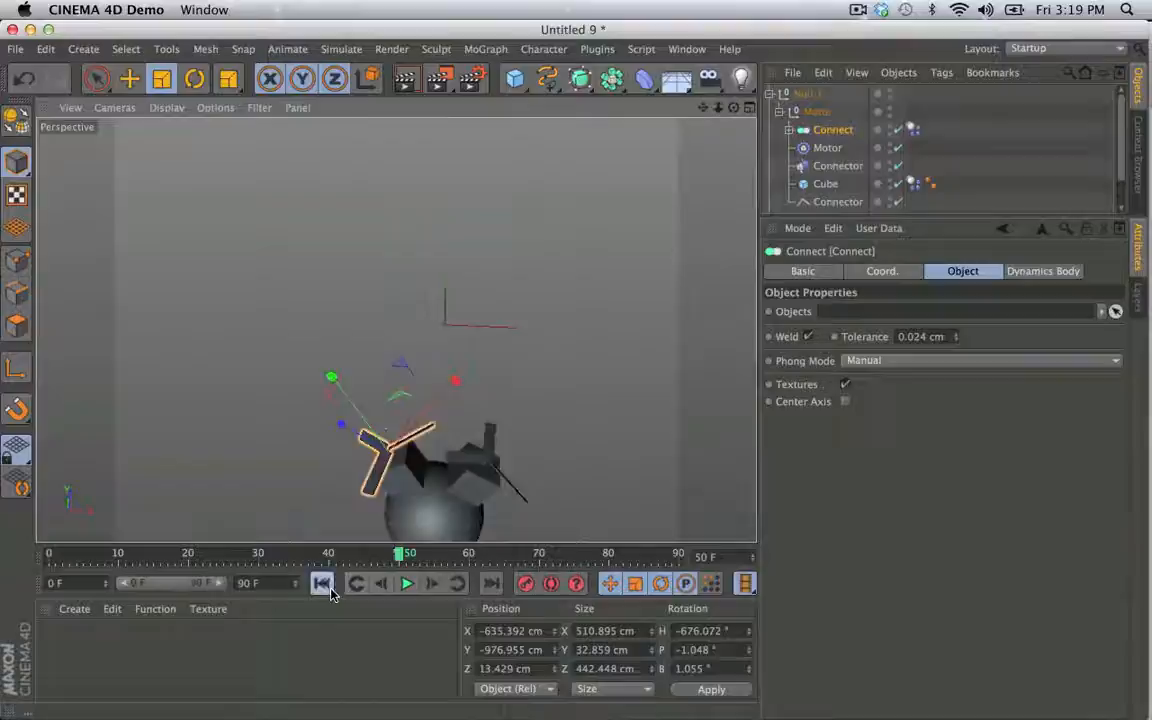
{"action": "left_click", "coordinate": [322, 583]}
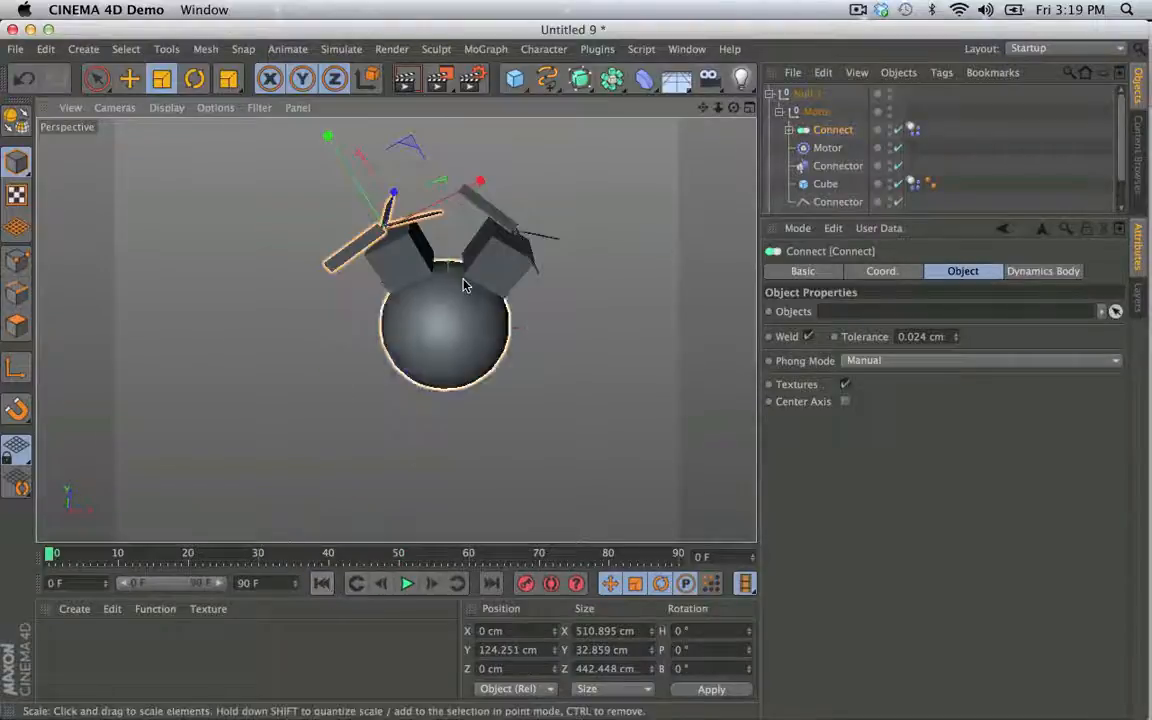
- Set the mass of the Sphere's Dynamics Body tag to use World Density
{"action": "left_click", "coordinate": [466, 280]}
{"action": "scroll", "coordinate": [860, 180], "scroll_direction": "down", "scroll_amount": 1}
{"action": "left_click", "coordinate": [929, 204]}
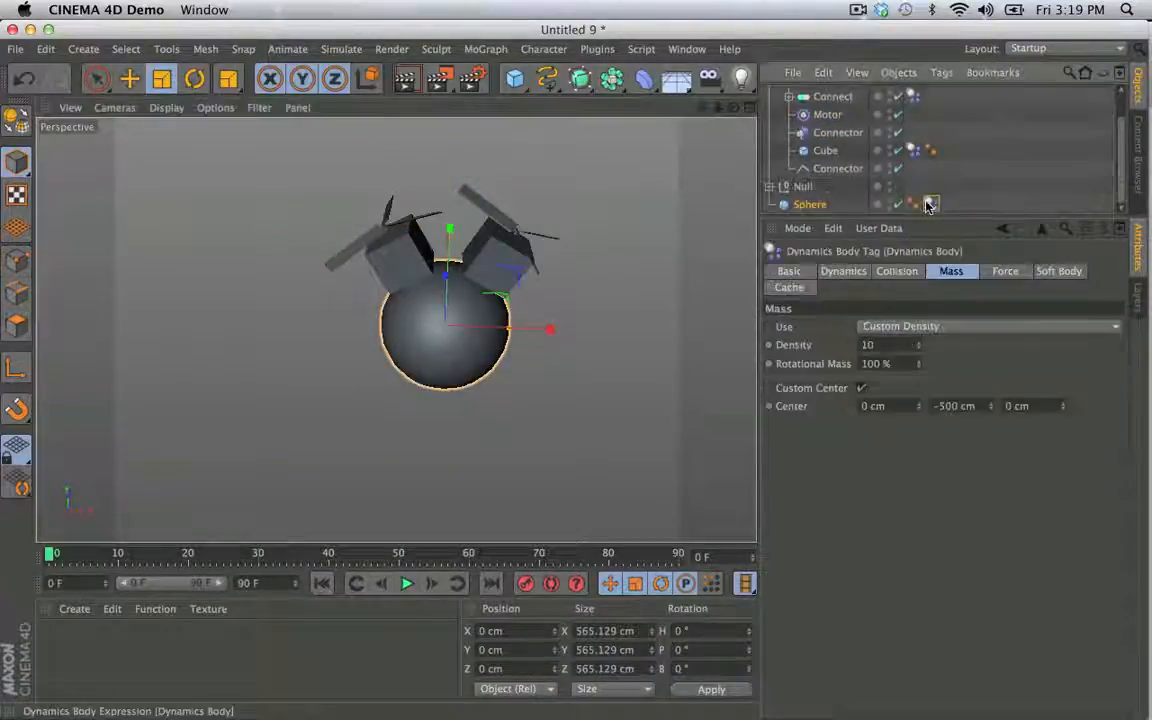
{"action": "left_click", "coordinate": [897, 327]}
{"action": "left_click", "coordinate": [897, 344]}
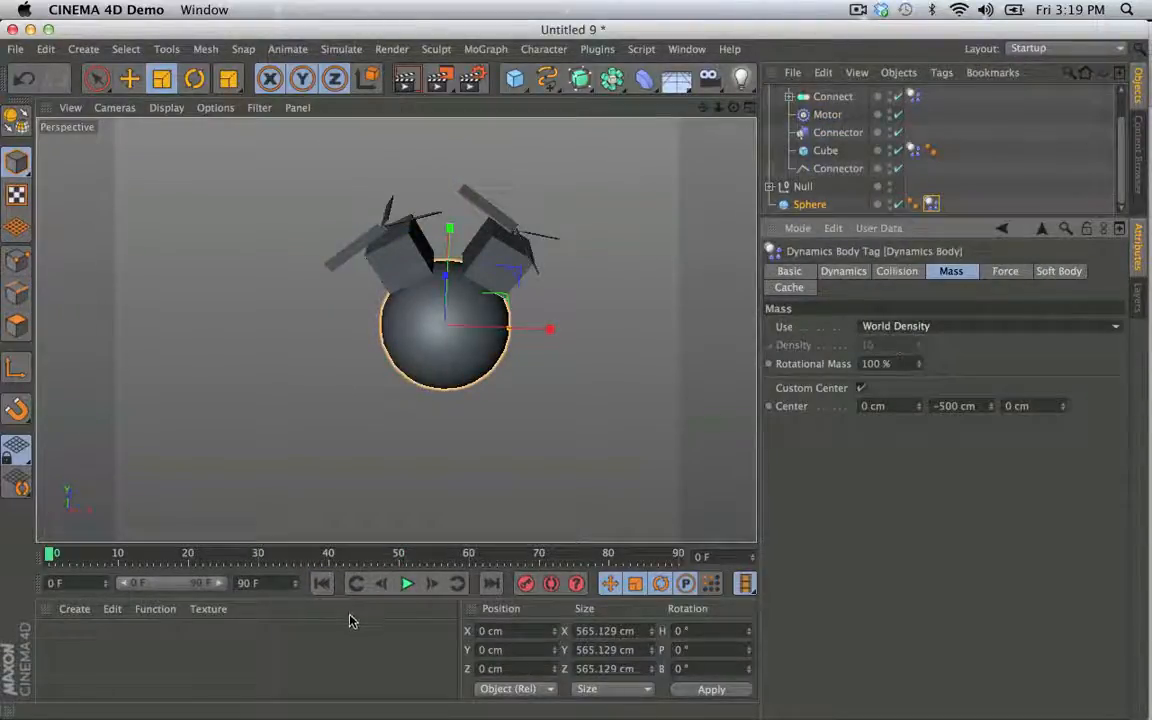
- Play the simulation to check the Sphere's new mass setting, and rewind to the start
{"action": "left_click", "coordinate": [404, 585]}
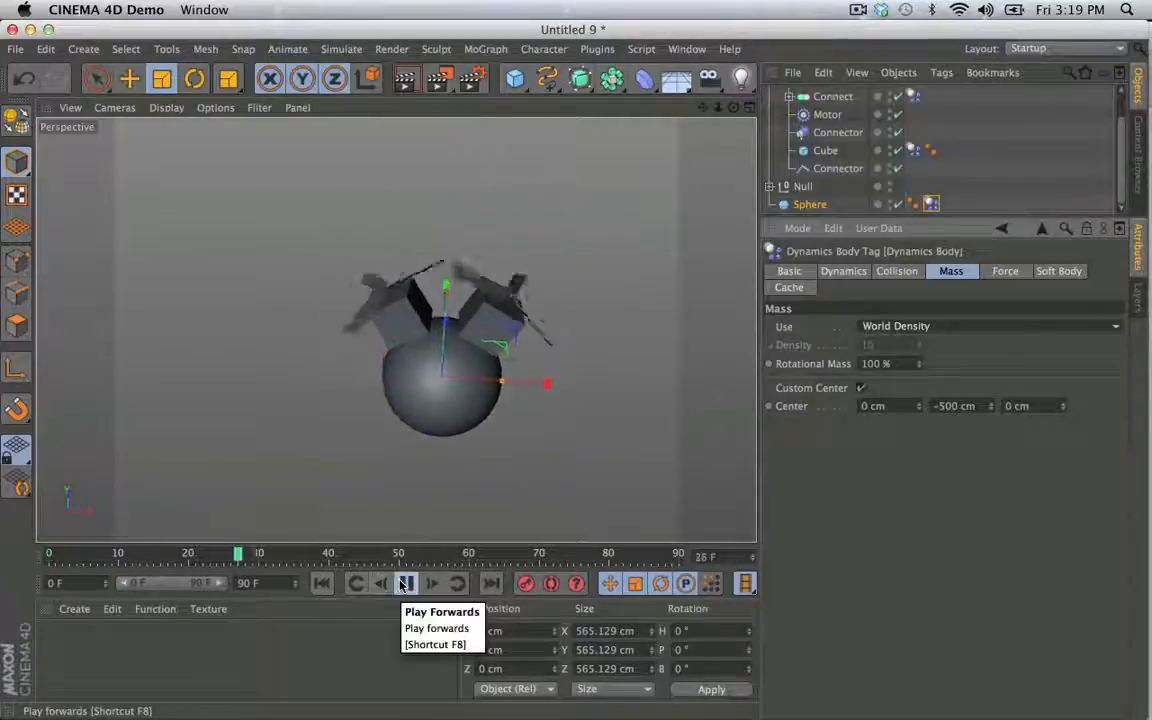
{"action": "left_click", "coordinate": [404, 585]}
{"action": "left_click", "coordinate": [319, 584]}
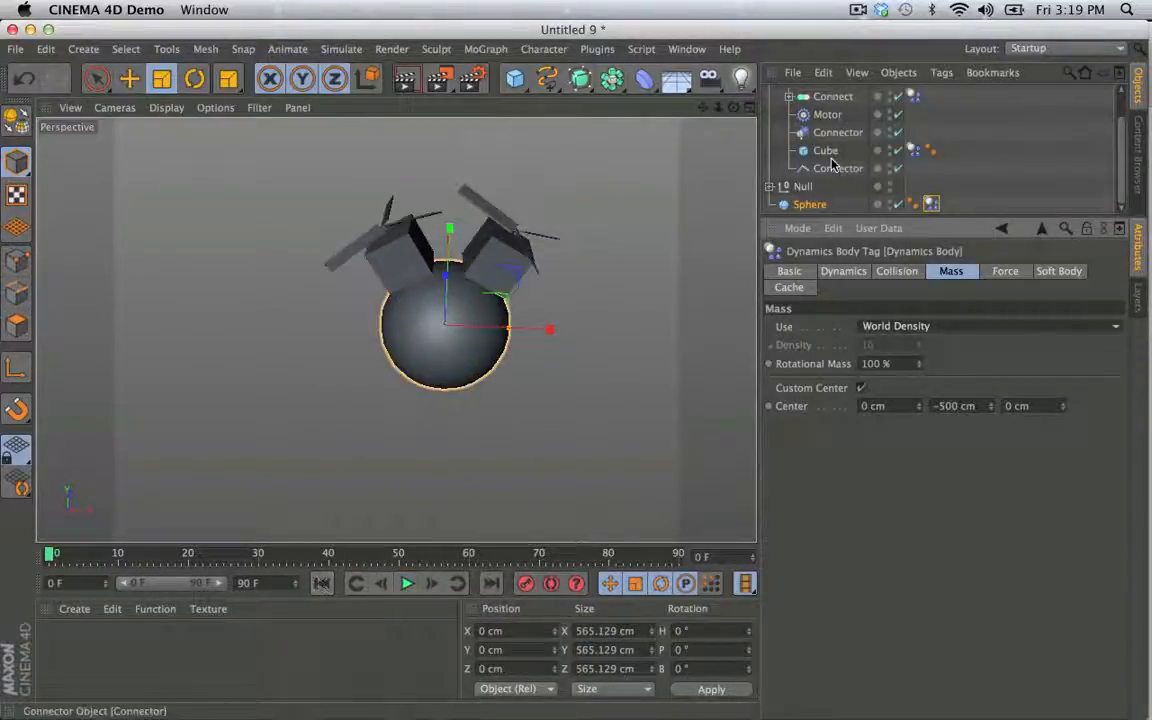
- Select the Motor objects in both Nulls and set their torque to 250
{"action": "scroll", "coordinate": [835, 160], "scroll_direction": "up", "scroll_amount": 2}
{"action": "scroll", "coordinate": [800, 135], "scroll_direction": "down", "scroll_amount": 2}
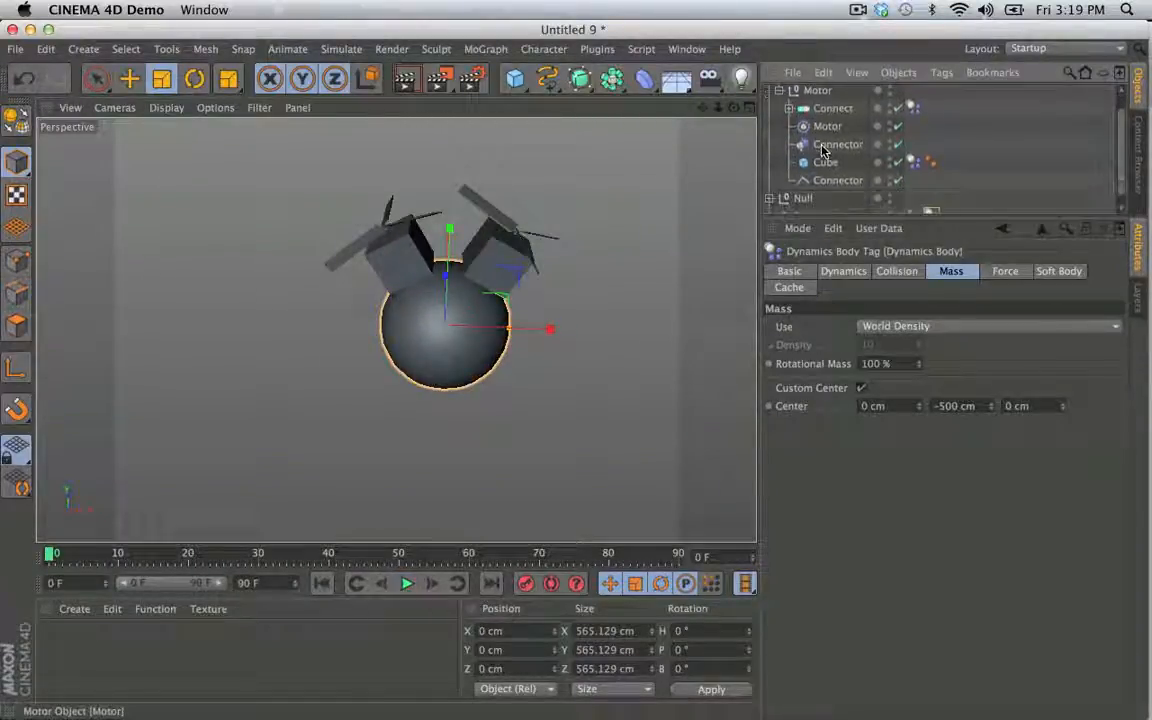
{"action": "left_click", "coordinate": [827, 115]}
{"action": "scroll", "coordinate": [818, 150], "scroll_direction": "up", "scroll_amount": 2}
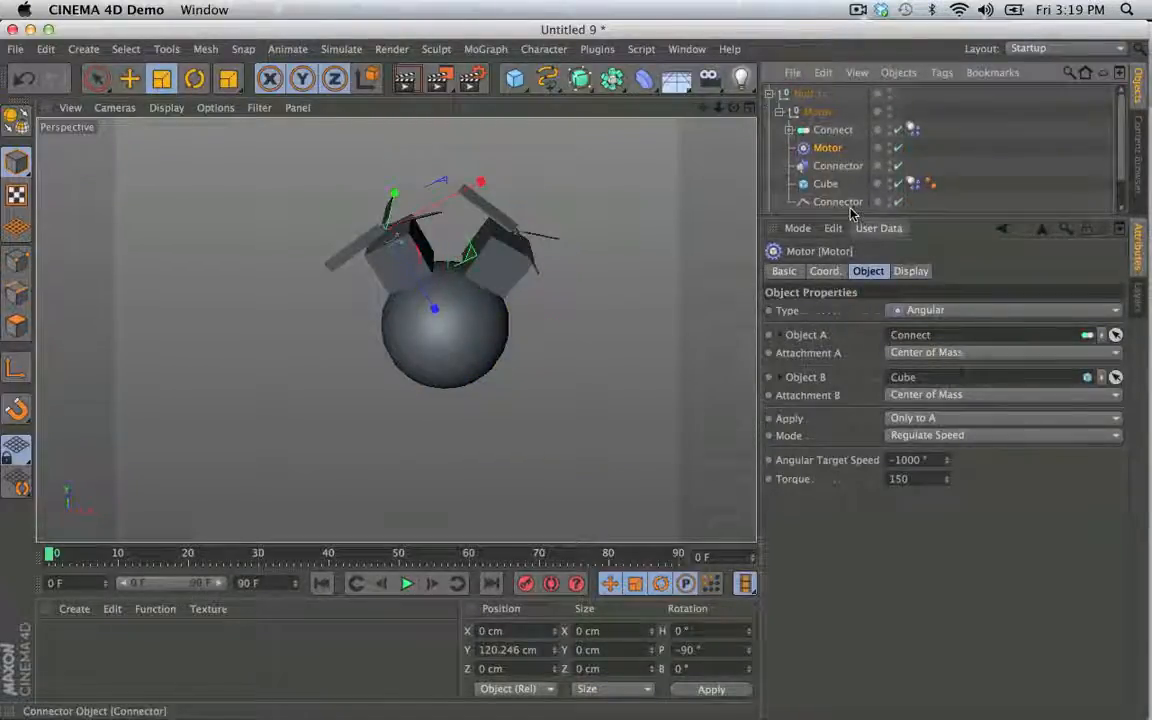
{"action": "left_click_drag", "start_coordinate": [853, 216], "coordinate": [853, 352]}
{"action": "left_click", "coordinate": [771, 219]}
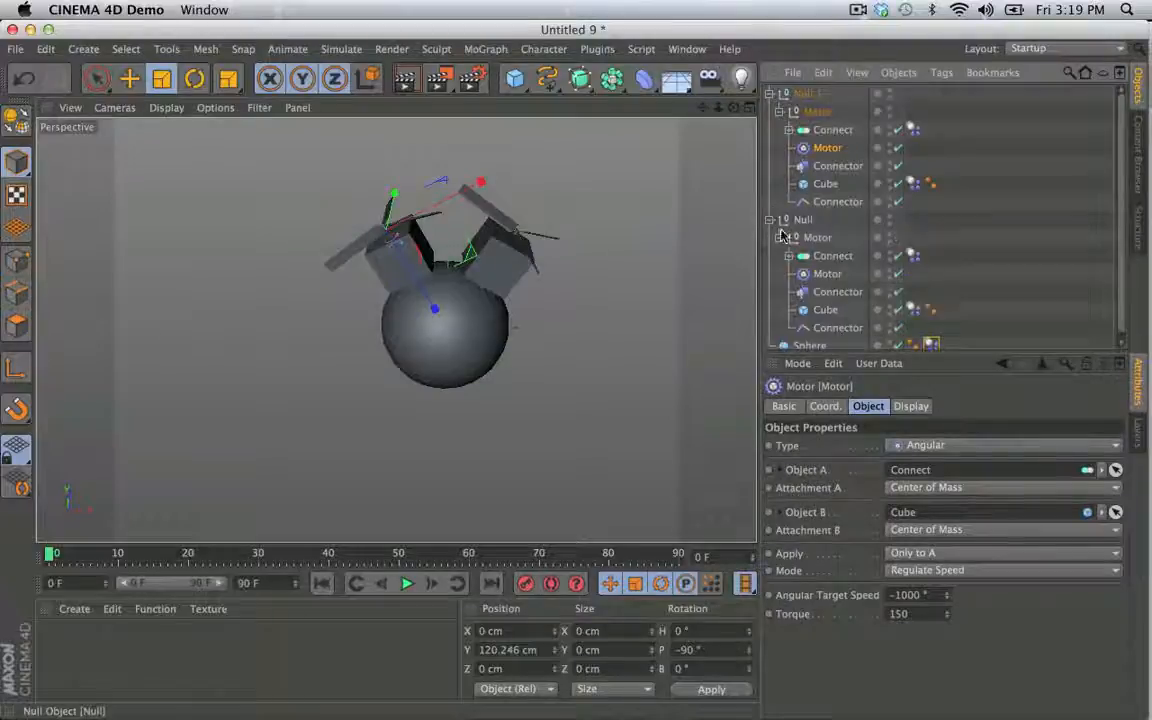
{"action": "left_click", "coordinate": [826, 274], "text": "shift"}
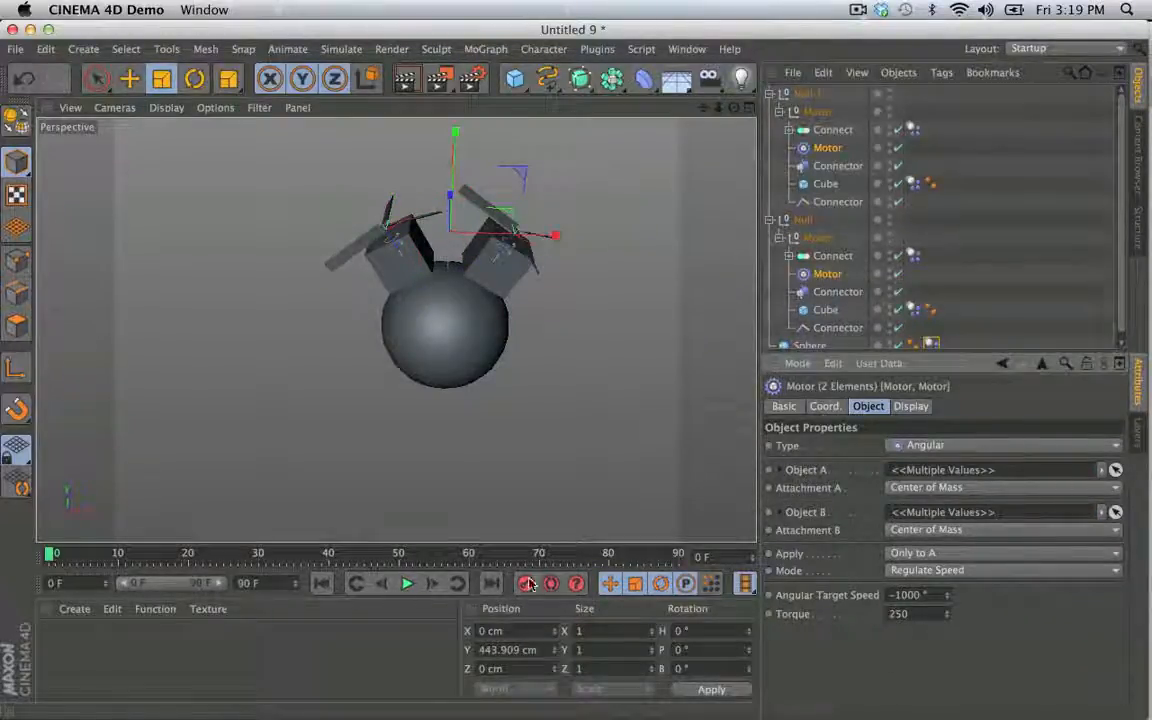
- Test the simulation, return to frame 0, and set both Motors' Angular Target Speed to -2000°
{"action": "left_click", "coordinate": [405, 584]}
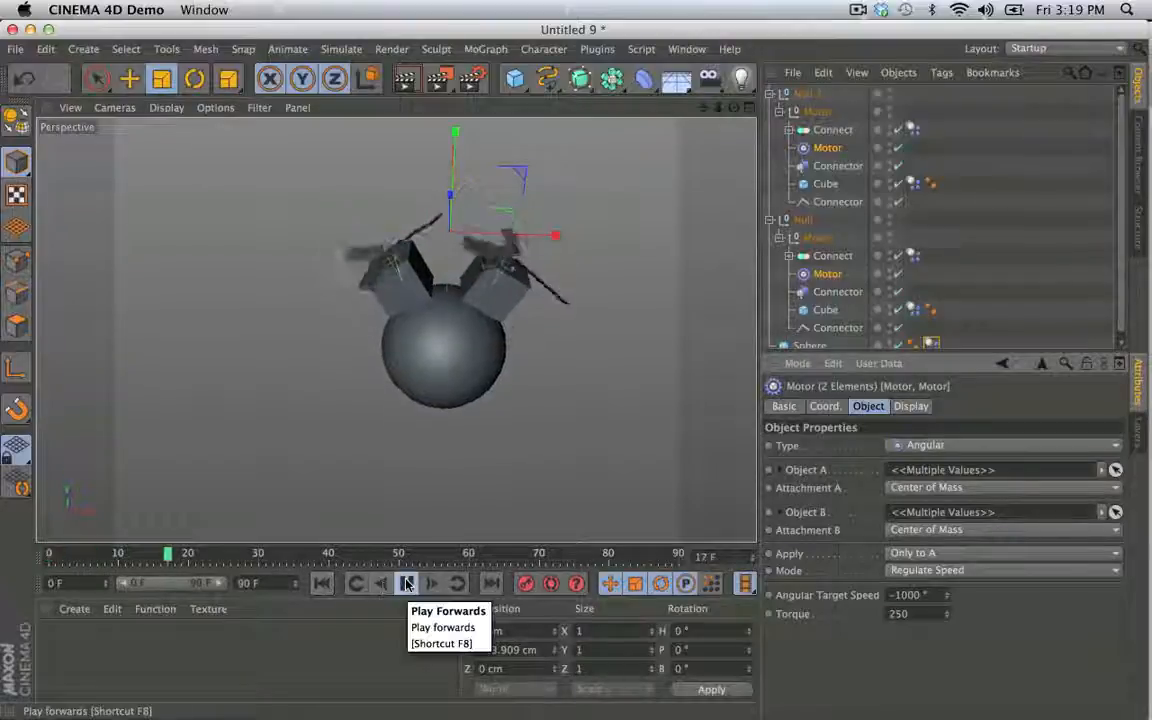
{"action": "left_click", "coordinate": [405, 584]}
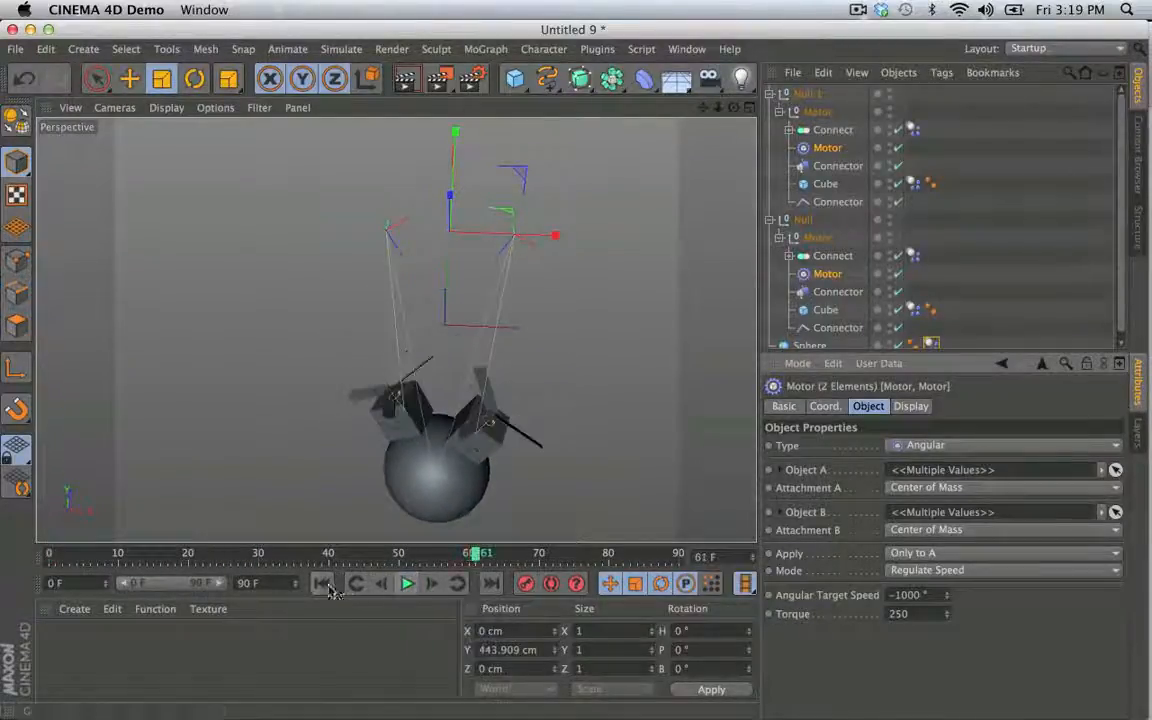
{"action": "key", "text": "shift+f"}
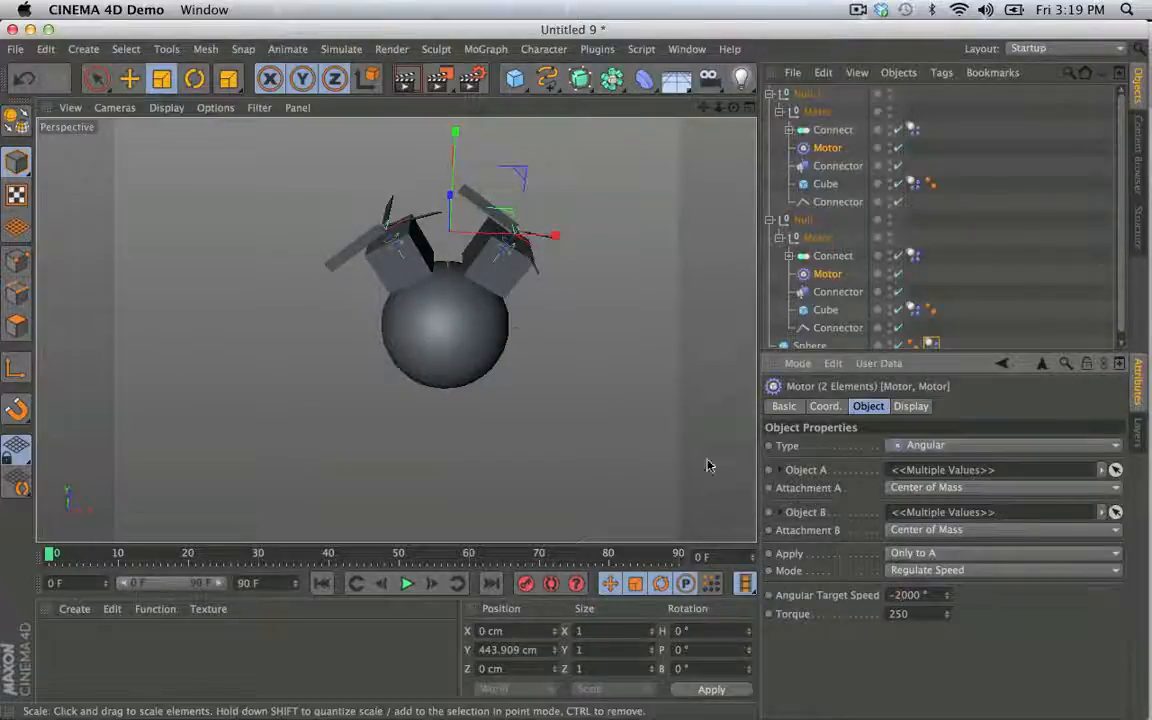
- Play the simulation, set the torque of both Motors to 550, and rewind after watching the rig
{"action": "left_click", "coordinate": [410, 585]}
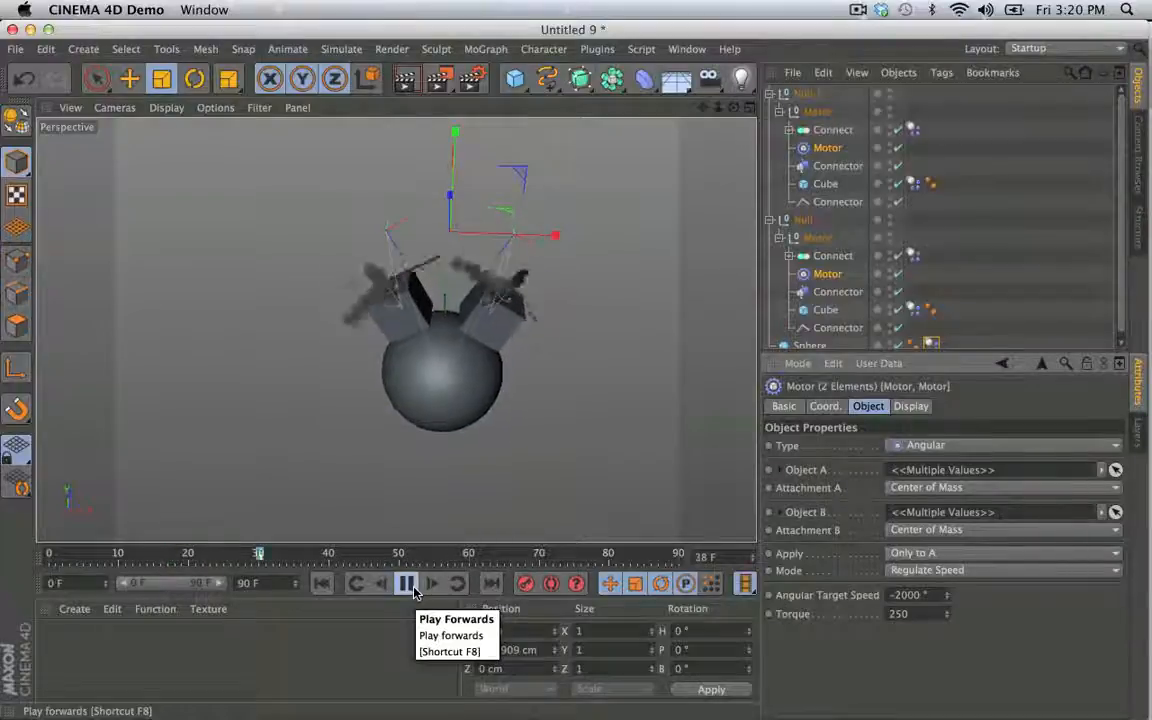
{"action": "left_click_drag", "start_coordinate": [896, 614], "coordinate": [879, 619]}
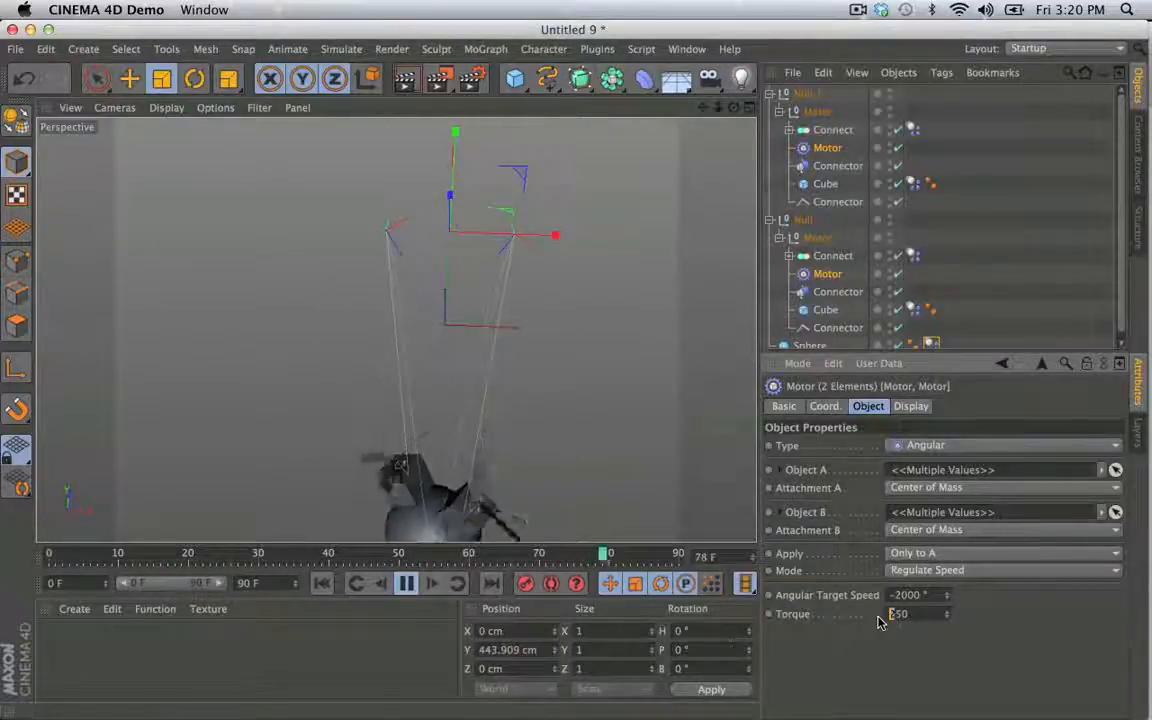
{"action": "type", "text": "5"}
{"action": "key", "text": "Return"}
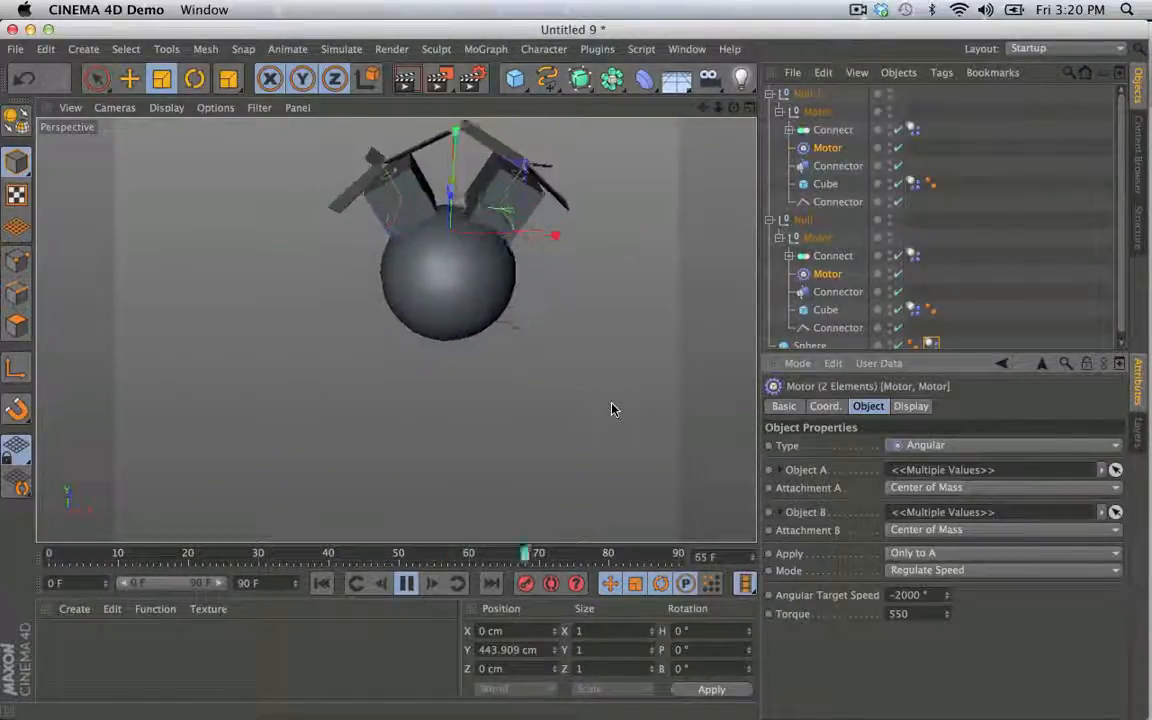
{"action": "left_click", "coordinate": [412, 585]}
{"action": "left_click", "coordinate": [322, 584]}
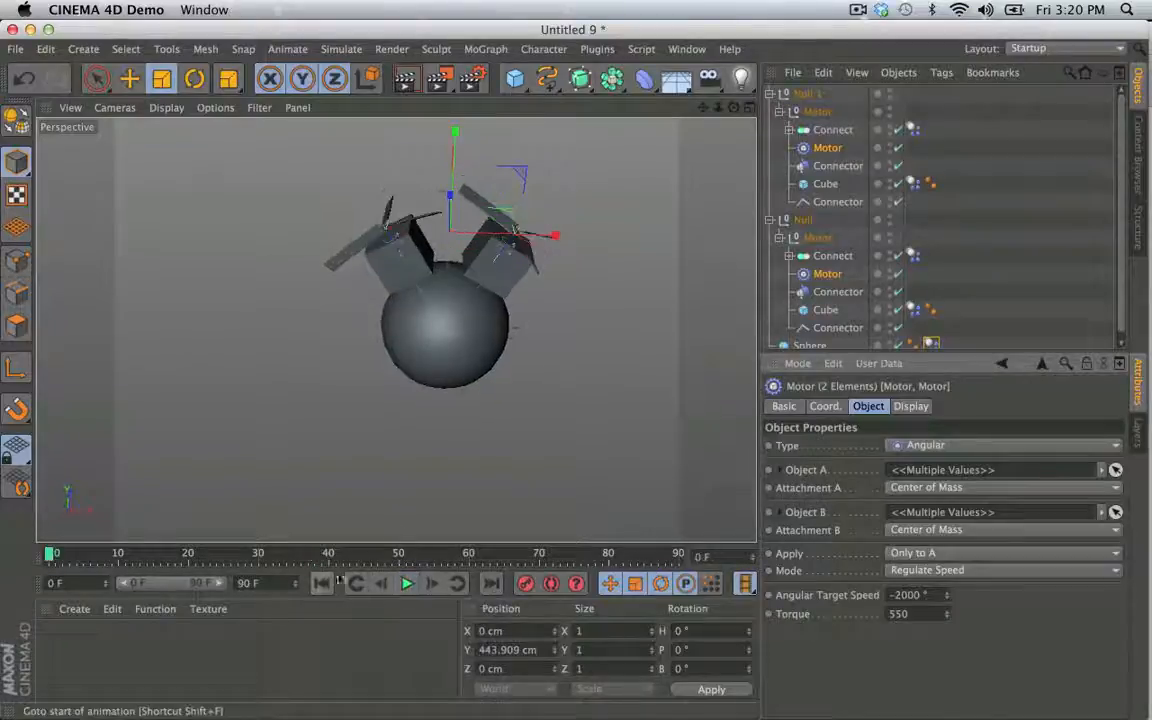
- Collapse both propeller Nulls, duplicate them together, and rotate the copies to a heading of 90° around the Sphere
{"action": "left_click", "coordinate": [770, 94]}
{"action": "left_click", "coordinate": [770, 112]}
{"action": "left_click", "coordinate": [802, 113]}
{"action": "left_click", "coordinate": [808, 96], "text": "shift"}
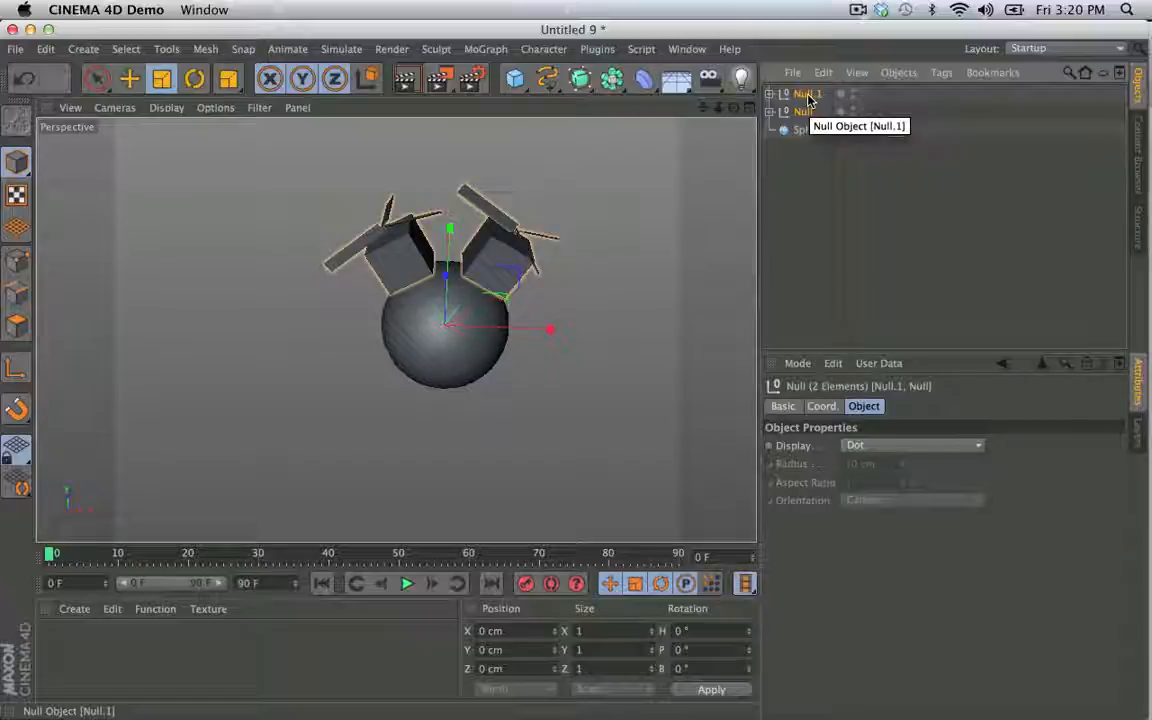
{"action": "key", "text": "super+c"}
{"action": "key", "text": "super+v"}
{"action": "key", "text": "r"}
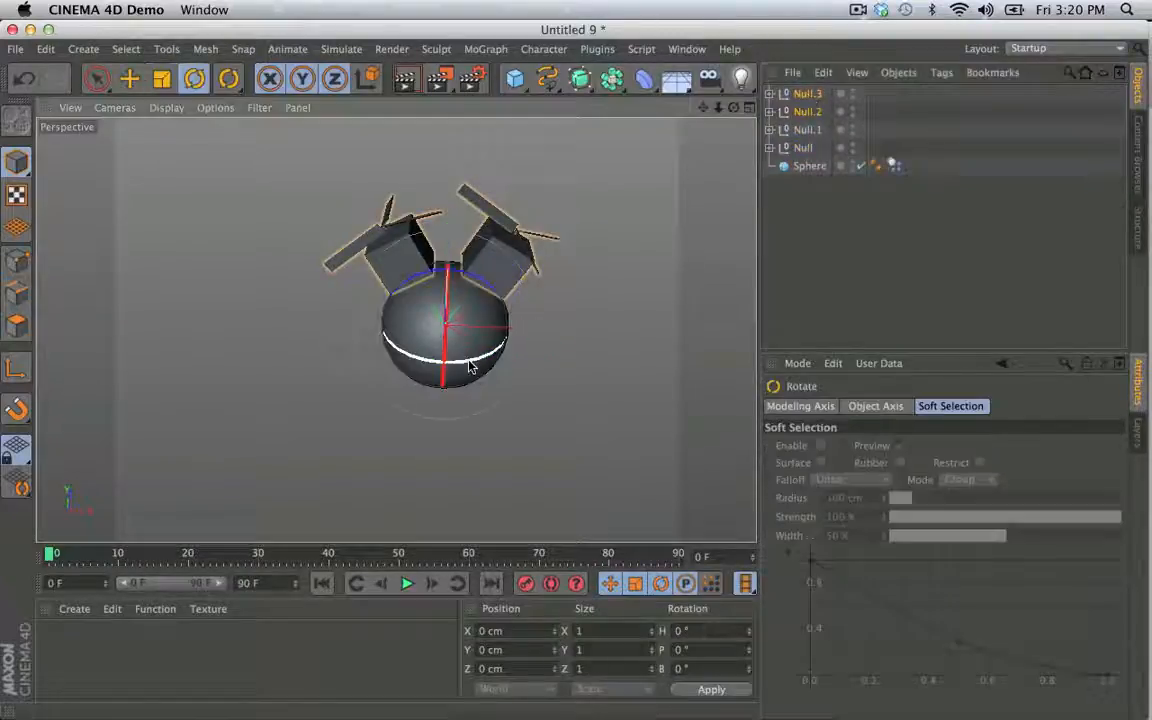
{"action": "mouse_move", "coordinate": [471, 366]}
{"action": "left_mouse_down"}
{"action": "mouse_move", "coordinate": [548, 316]}
{"action": "mouse_move", "coordinate": [350, 350]}
{"action": "mouse_move", "coordinate": [475, 360]}
{"action": "left_mouse_up"}
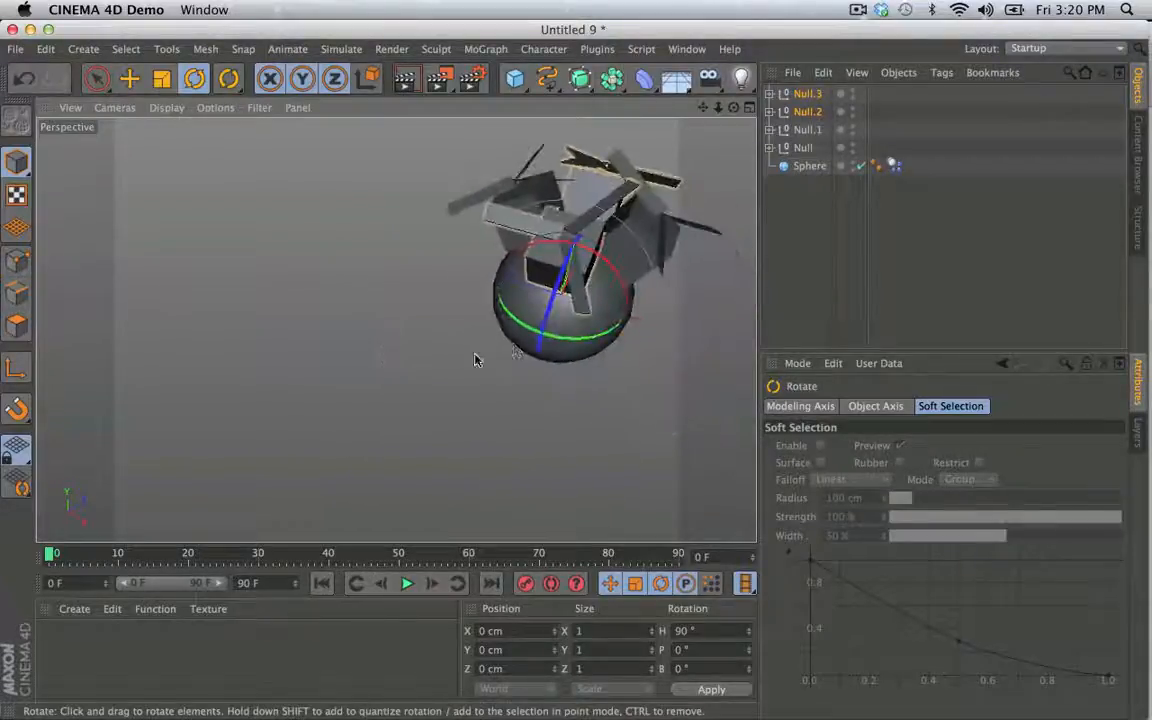
- Step through the first frames to examine how the four propellers interact, play the rest, and return to frame 0
{"action": "left_click", "coordinate": [433, 586]}
{"action": "left_click", "coordinate": [433, 586]}
{"action": "left_click", "coordinate": [433, 586]}
{"action": "left_click", "coordinate": [433, 586]}
{"action": "left_click", "coordinate": [433, 586]}
{"action": "left_click", "coordinate": [433, 586]}
{"action": "left_click", "coordinate": [433, 586]}
{"action": "left_click", "coordinate": [433, 586]}
{"action": "left_click", "coordinate": [433, 586]}
{"action": "left_click", "coordinate": [433, 586]}
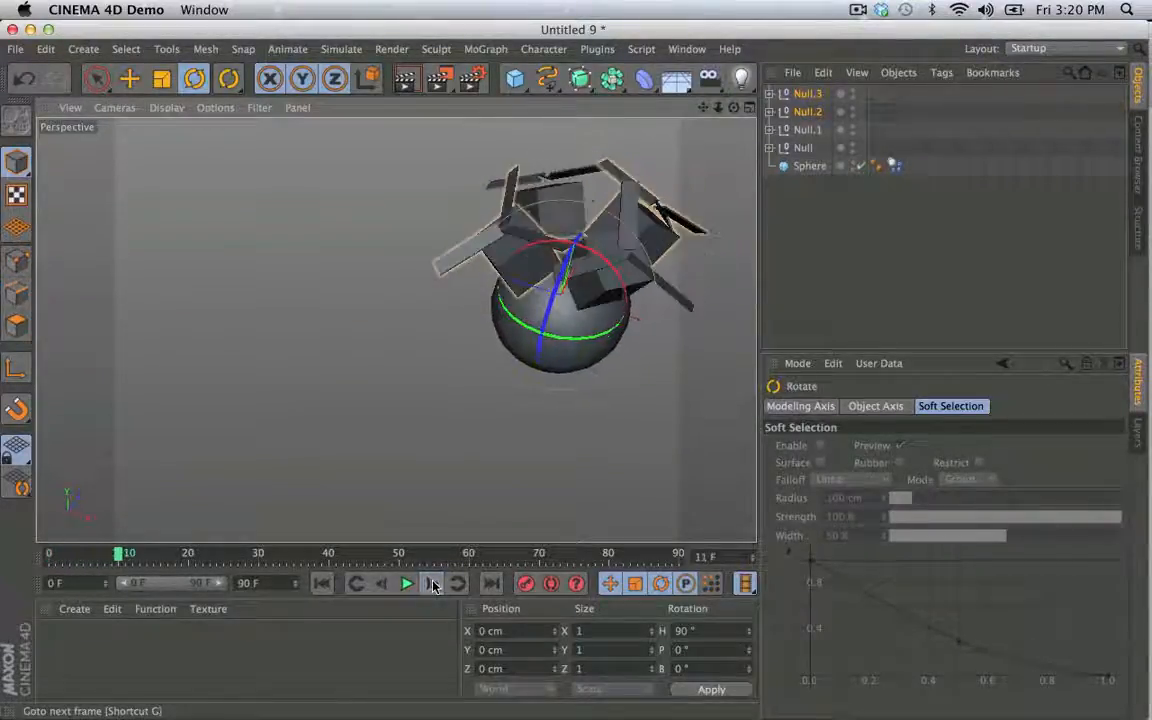
{"action": "left_click", "coordinate": [433, 586]}
{"action": "left_click", "coordinate": [433, 586]}
{"action": "left_click", "coordinate": [433, 586]}
{"action": "left_click", "coordinate": [433, 586]}
{"action": "left_click", "coordinate": [433, 586]}
{"action": "left_click", "coordinate": [433, 586]}
{"action": "left_click", "coordinate": [433, 586]}
{"action": "left_click", "coordinate": [433, 586]}
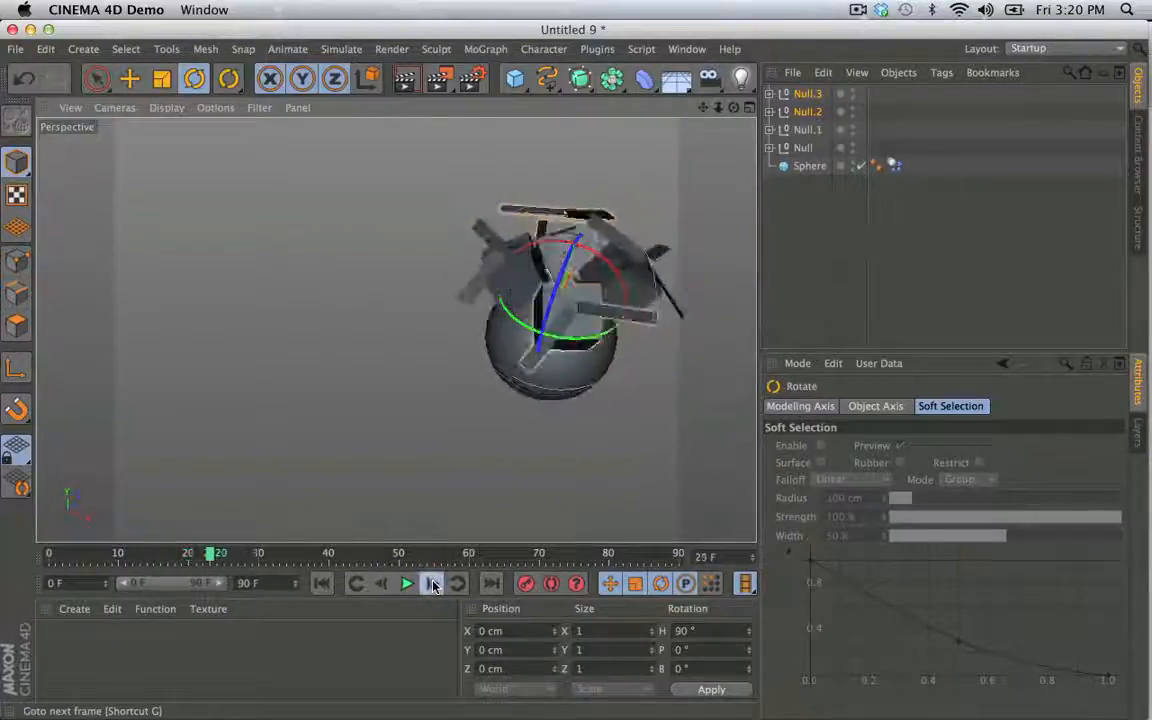
{"action": "left_click", "coordinate": [433, 586]}
{"action": "left_click", "coordinate": [433, 586]}
{"action": "left_click", "coordinate": [433, 586]}
{"action": "left_click", "coordinate": [433, 586]}
{"action": "left_click", "coordinate": [433, 586]}
{"action": "left_click", "coordinate": [433, 586]}
{"action": "left_click", "coordinate": [433, 586]}
{"action": "left_click", "coordinate": [433, 586]}
{"action": "left_click", "coordinate": [433, 586]}
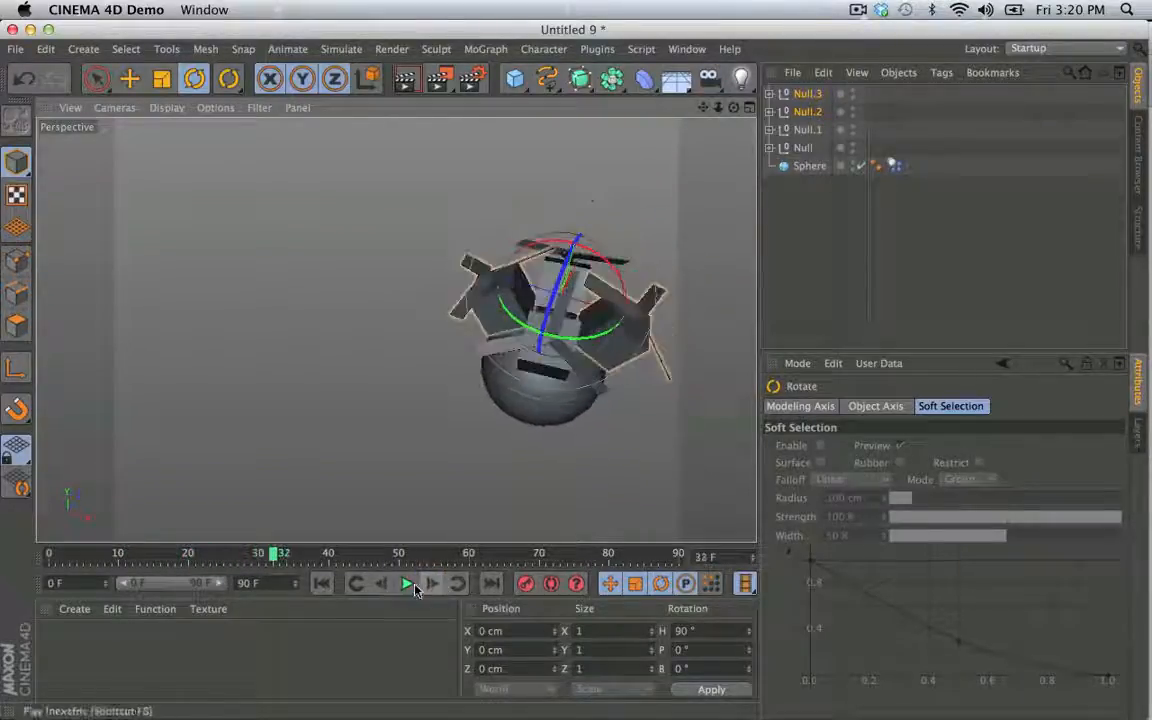
{"action": "left_click", "coordinate": [412, 585]}
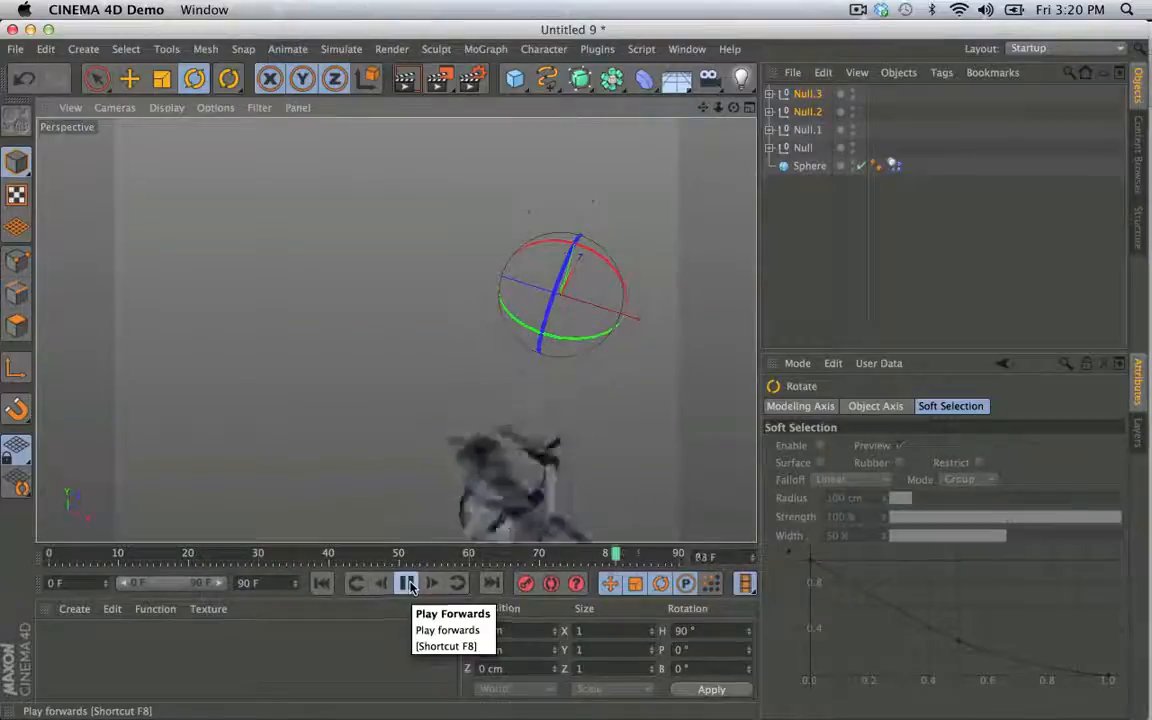
{"action": "left_click", "coordinate": [412, 587]}
{"action": "left_click", "coordinate": [322, 584]}
- Rotate Null.3 to a bank of -40° and tilt the other three Nulls outward to spread the propeller units apart
{"action": "left_click_drag", "start_coordinate": [396, 329], "coordinate": [267, 250], "text": "alt"}
{"action": "left_click", "coordinate": [809, 95]}
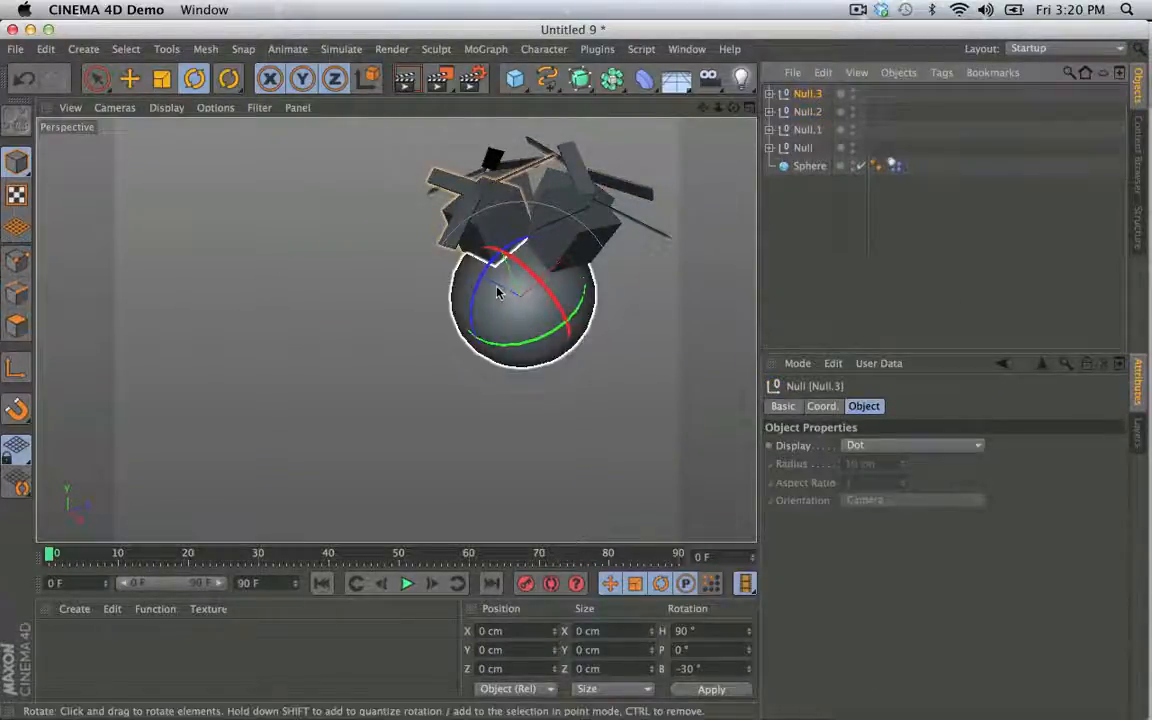
{"action": "left_click_drag", "start_coordinate": [484, 260], "coordinate": [484, 275]}
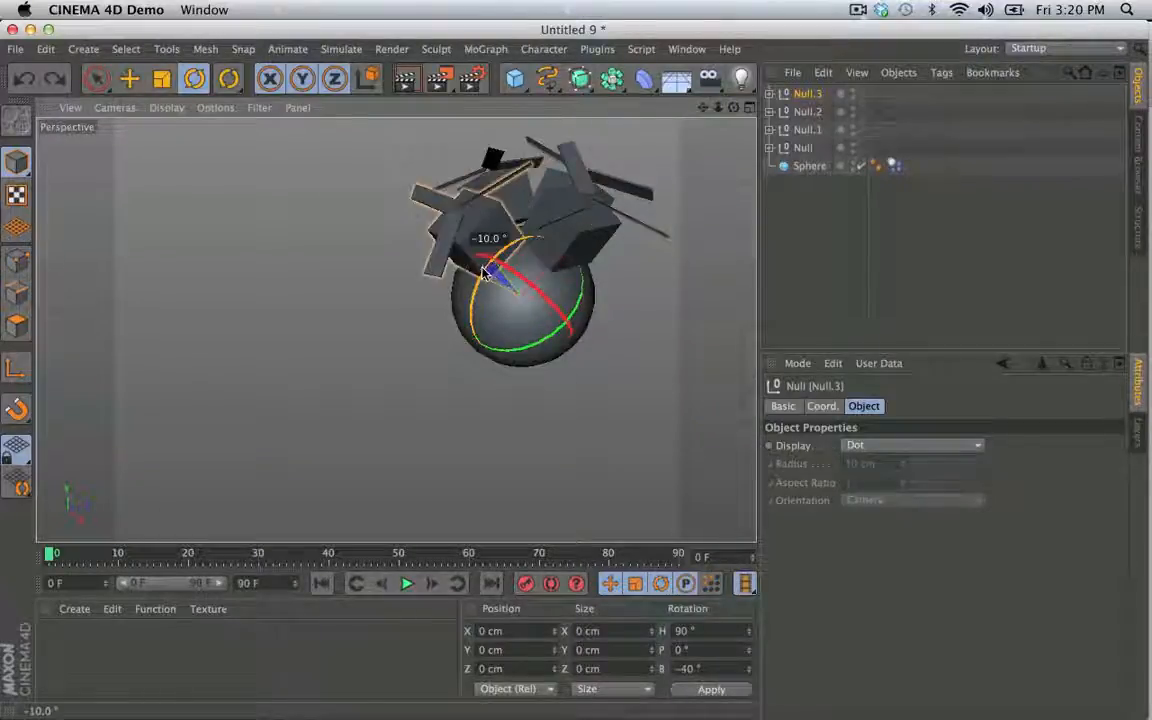
{"action": "left_click", "coordinate": [807, 111]}
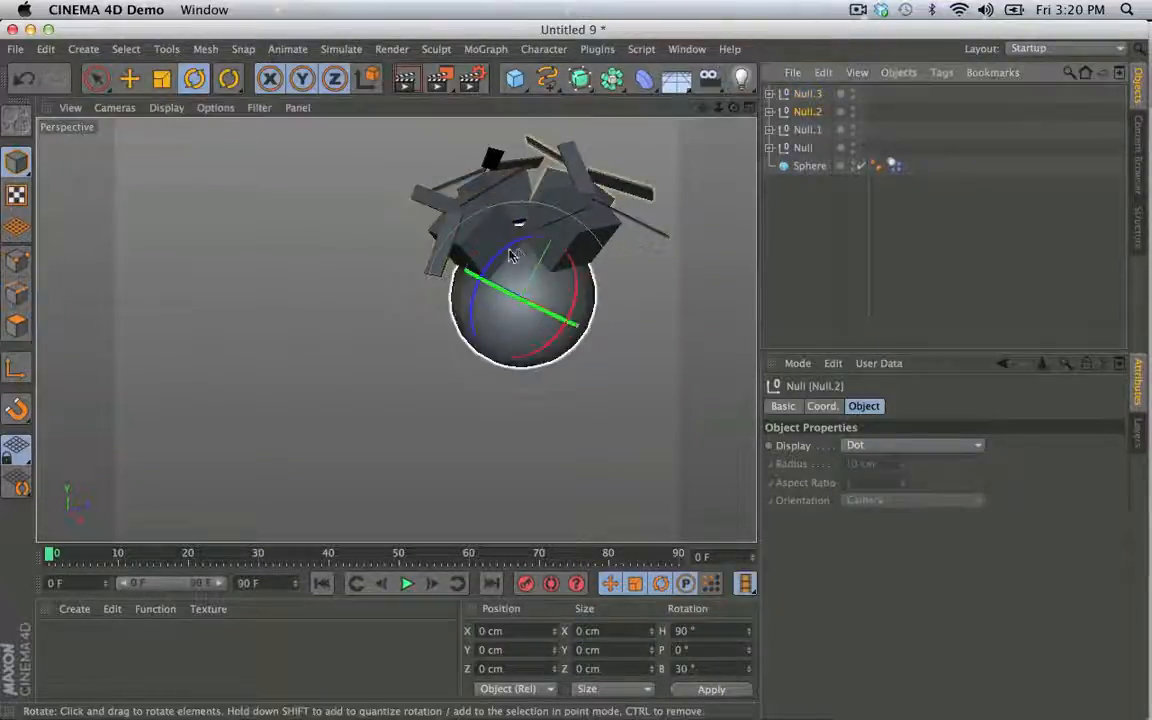
{"action": "left_click_drag", "start_coordinate": [506, 255], "coordinate": [541, 252]}
{"action": "left_click", "coordinate": [813, 130]}
{"action": "left_click", "coordinate": [538, 250]}
{"action": "left_click", "coordinate": [848, 226]}
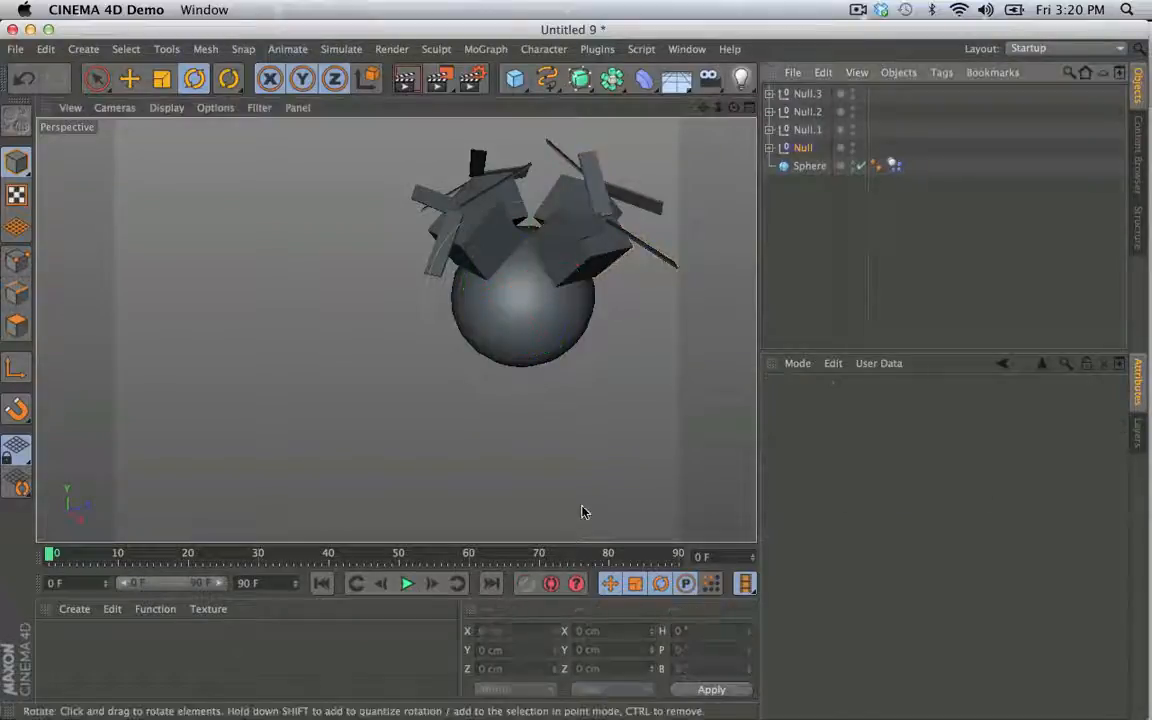
- Play the simulation briefly to check the propeller spacing, and rewind to the start
{"action": "left_click", "coordinate": [407, 584]}
{"action": "left_click", "coordinate": [408, 585]}
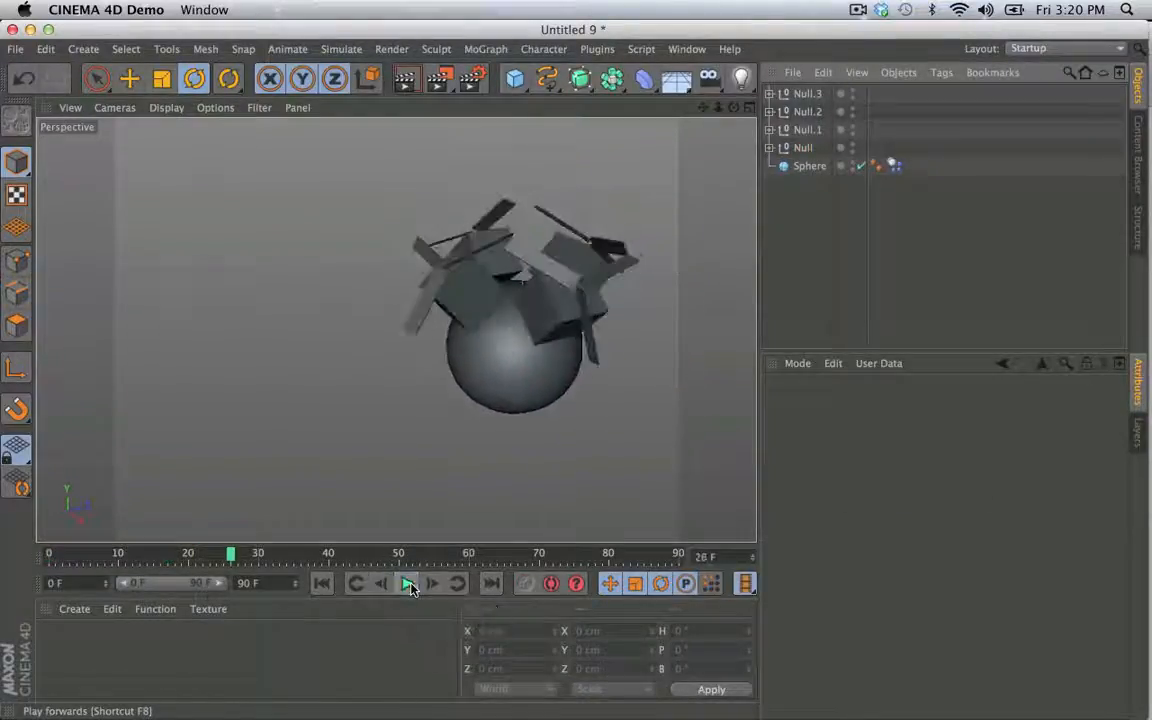
{"action": "left_click", "coordinate": [322, 585]}
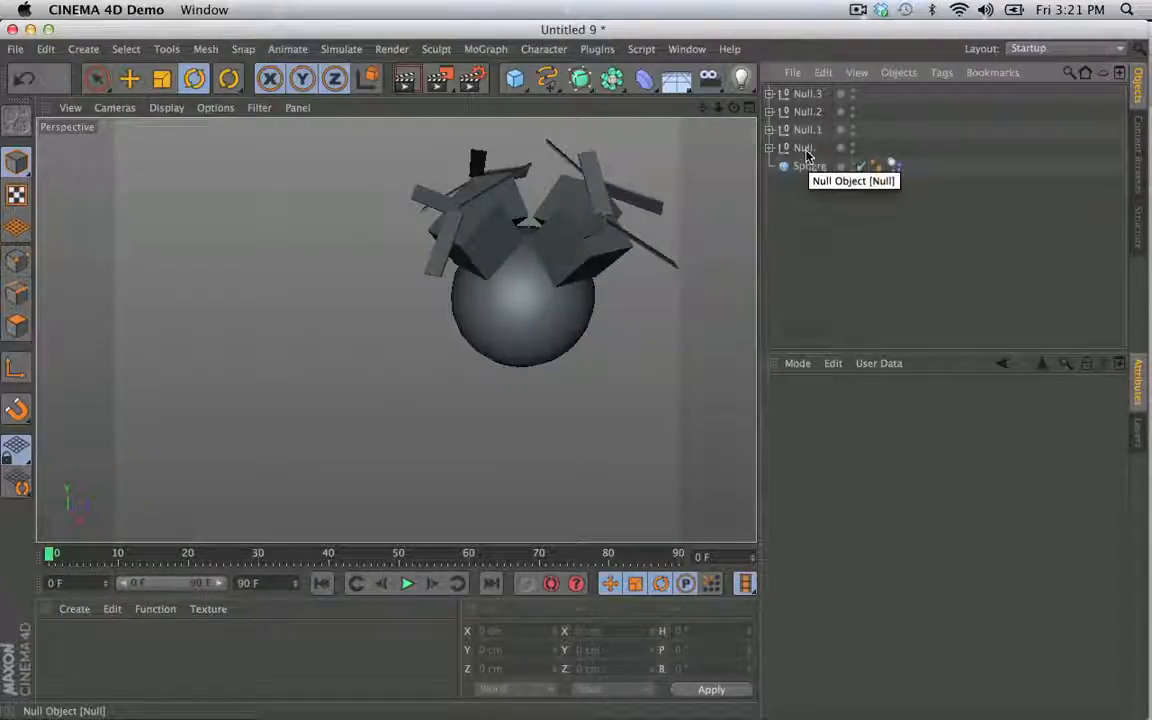
- Scale the propeller Connect object in each of the four Nulls down to 90%
{"action": "left_click", "coordinate": [593, 232]}
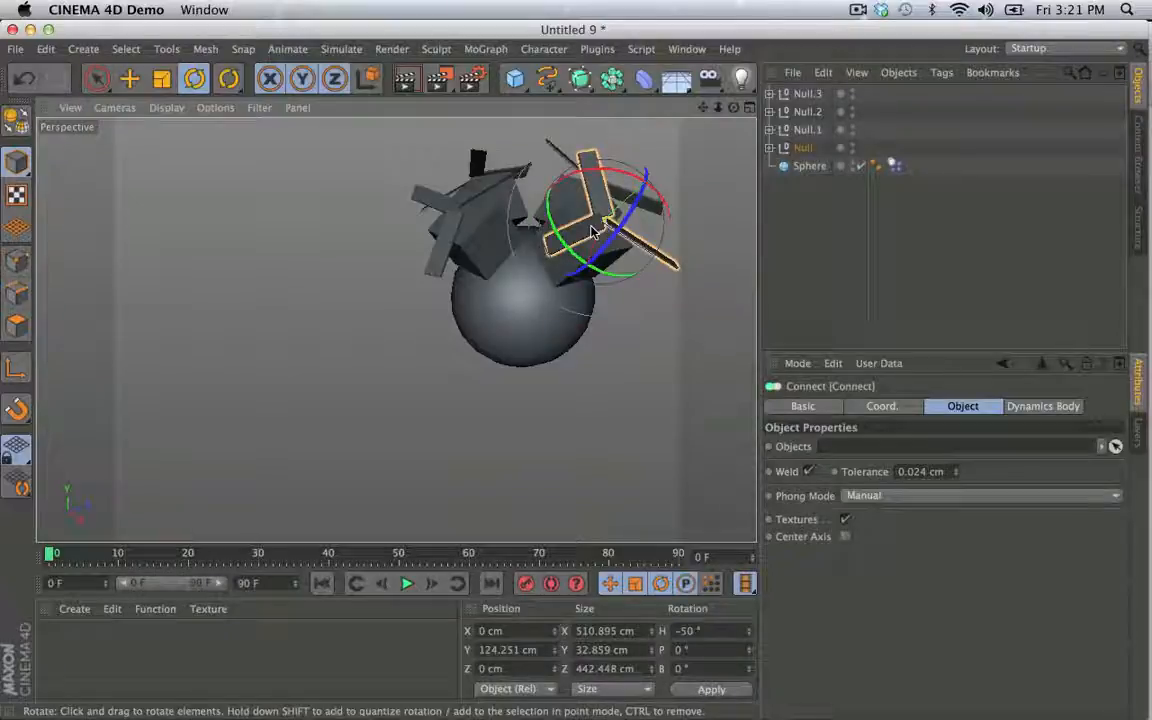
{"action": "key", "text": "t"}
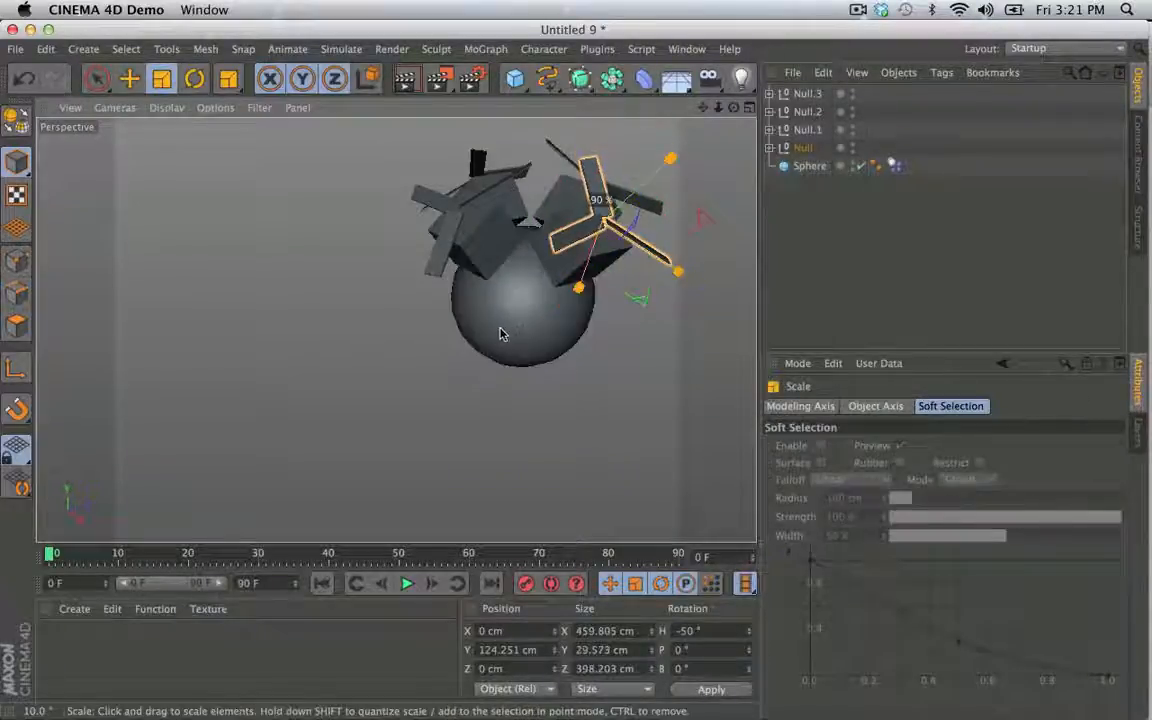
{"action": "left_click", "coordinate": [468, 202]}
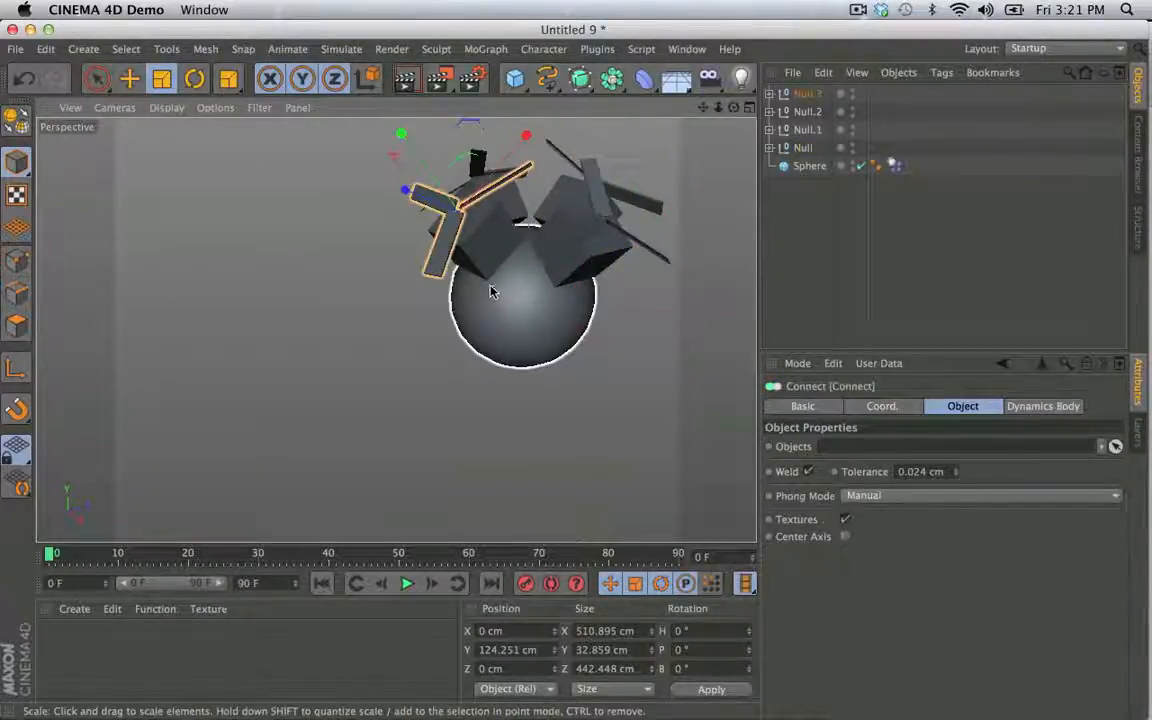
{"action": "left_click_drag", "start_coordinate": [441, 256], "coordinate": [418, 267]}
{"action": "key", "text": "super+z"}
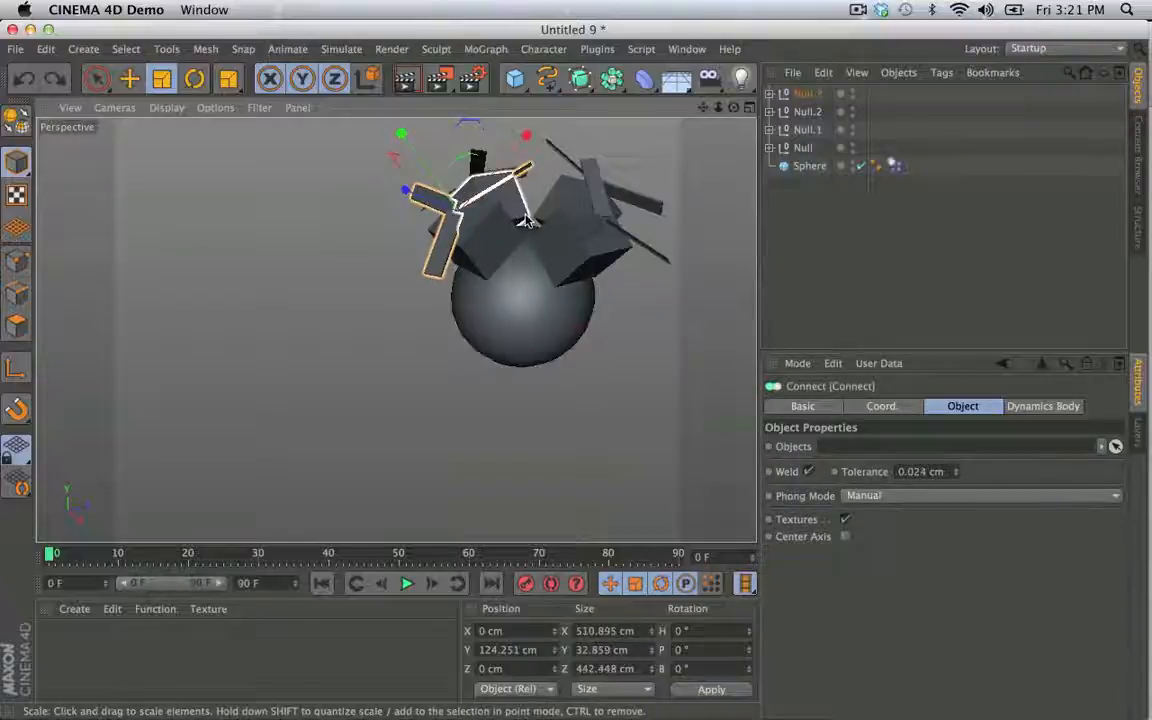
{"action": "left_click_drag", "start_coordinate": [267, 220], "coordinate": [237, 244]}
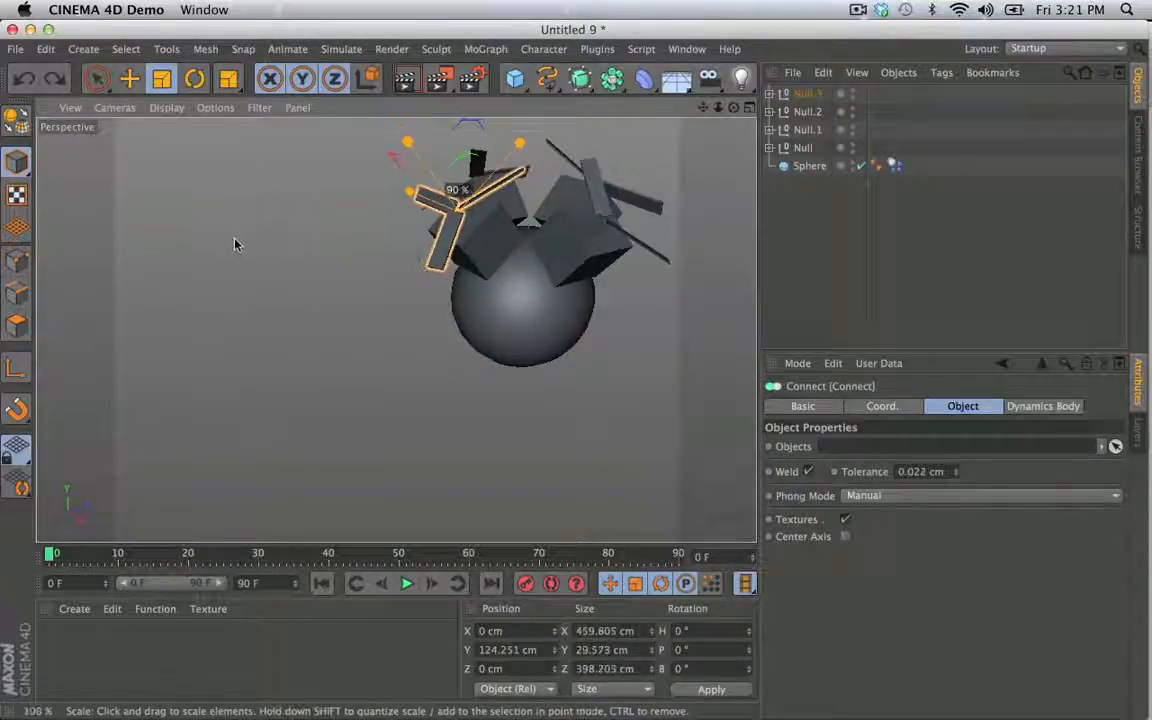
{"action": "left_click", "coordinate": [648, 204]}
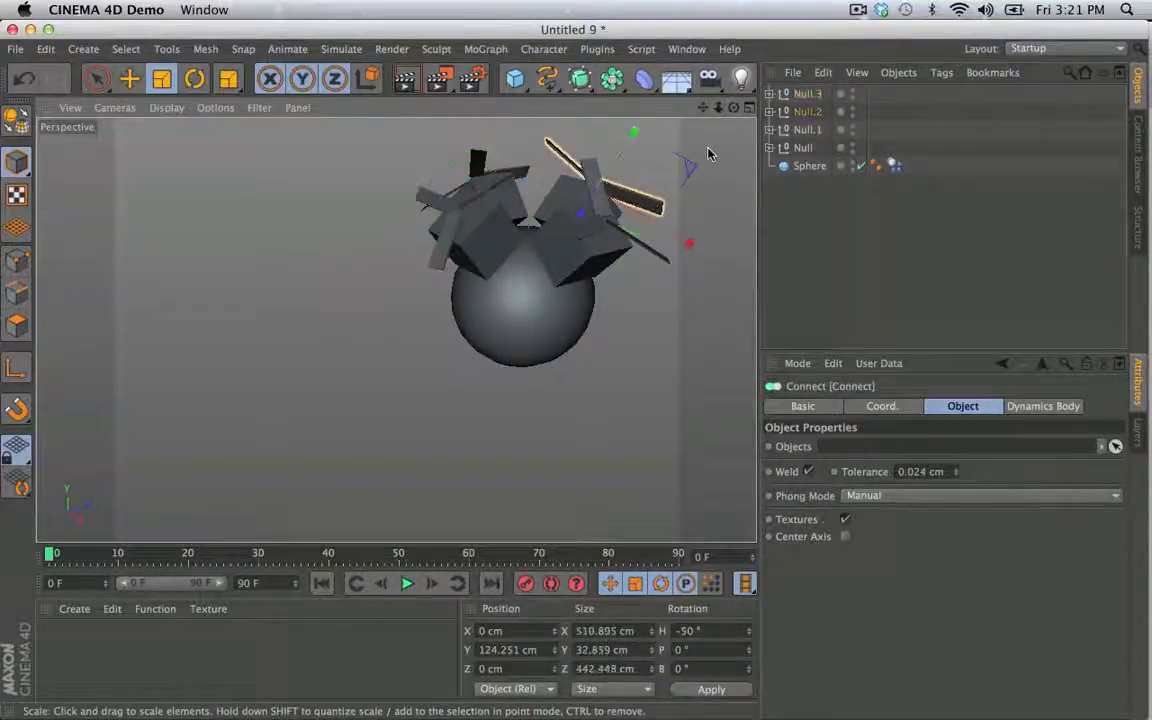
{"action": "mouse_move", "coordinate": [698, 167]}
{"action": "left_mouse_down"}
{"action": "mouse_move", "coordinate": [712, 160]}
{"action": "mouse_move", "coordinate": [680, 172]}
{"action": "left_mouse_up"}
{"action": "left_click", "coordinate": [479, 161]}
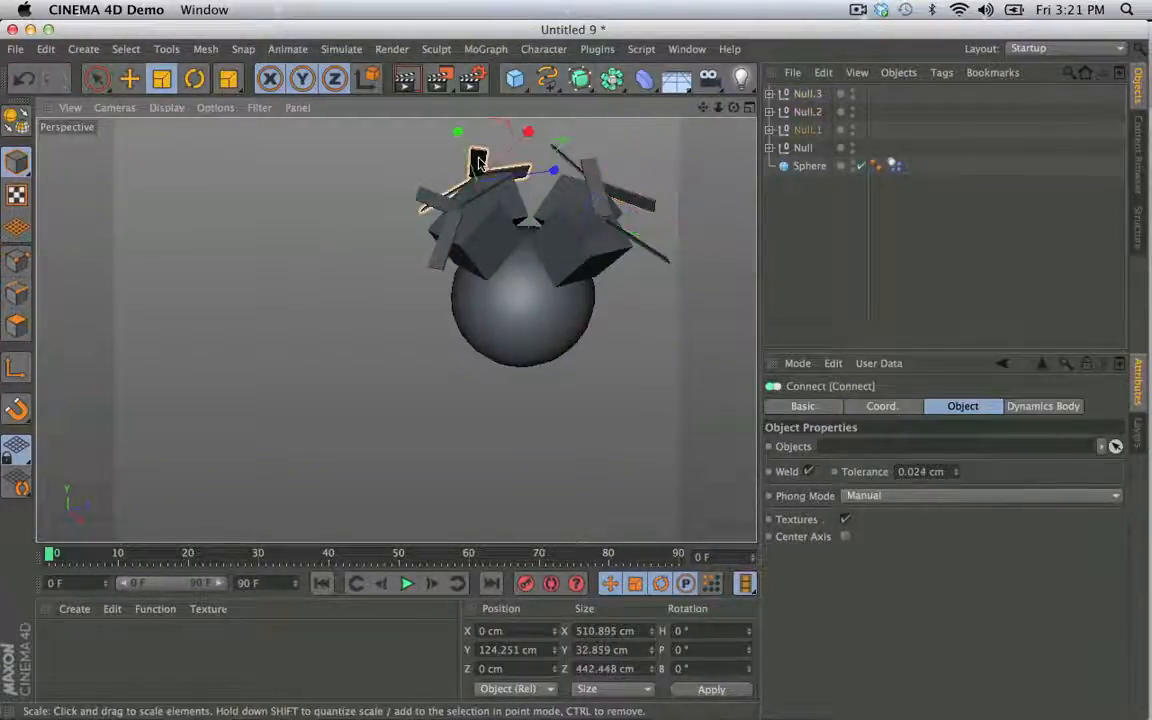
{"action": "left_click_drag", "start_coordinate": [362, 158], "coordinate": [327, 183]}
- Play the simulation with the reduced propellers and expand all four Nulls in the object hierarchy
{"action": "left_click", "coordinate": [405, 585]}
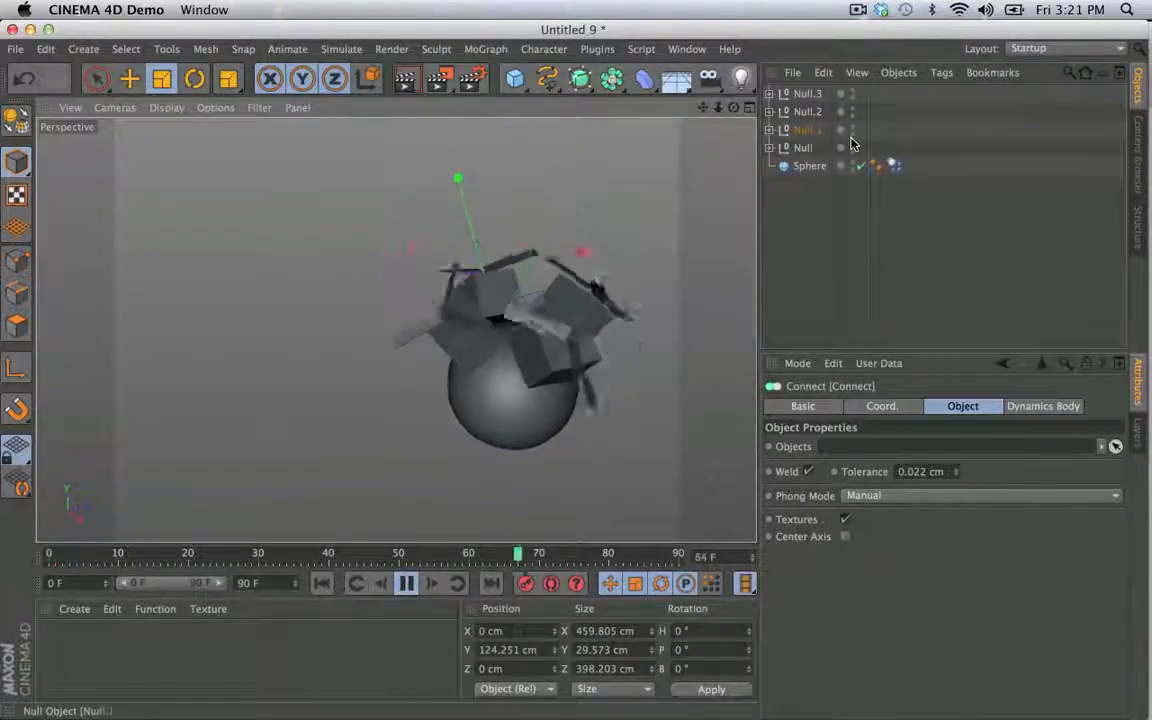
{"action": "left_click", "coordinate": [769, 147]}
{"action": "left_click", "coordinate": [769, 129]}
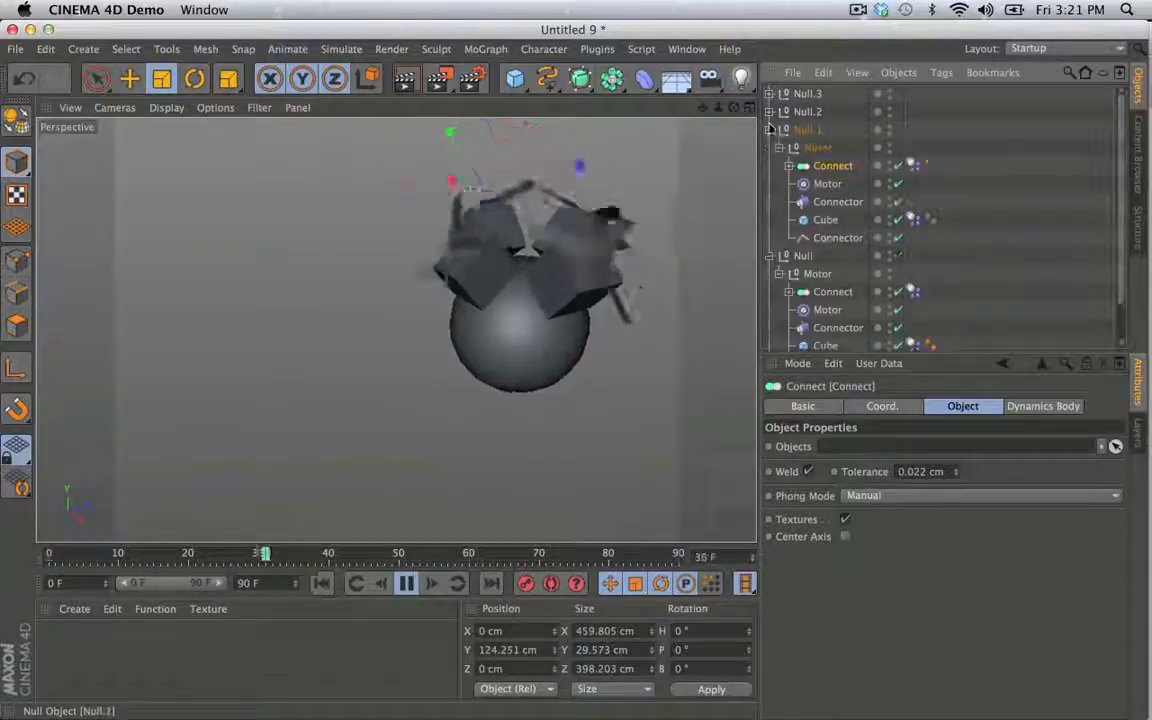
{"action": "left_click", "coordinate": [769, 111]}
{"action": "left_click", "coordinate": [769, 93]}
- Select the Motor objects in all four Nulls and set their torque to 650
{"action": "left_click", "coordinate": [828, 150]}
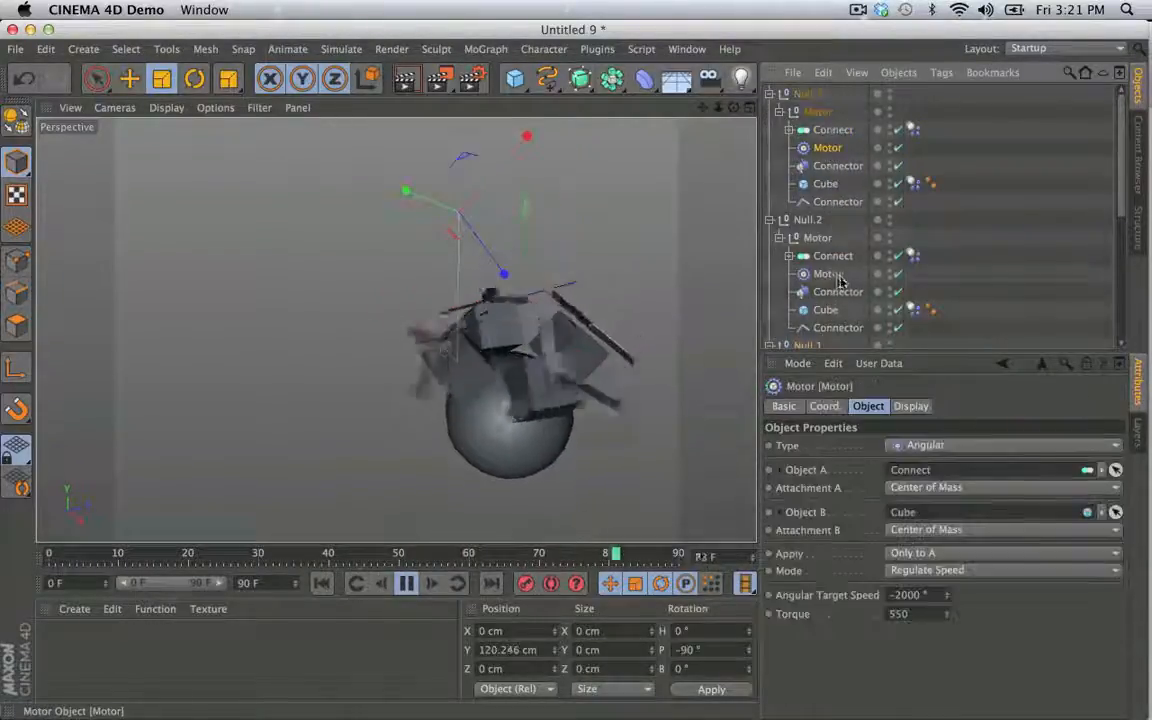
{"action": "left_click", "coordinate": [827, 273], "text": "ctrl"}
{"action": "scroll", "coordinate": [835, 262], "scroll_direction": "down", "scroll_amount": 3}
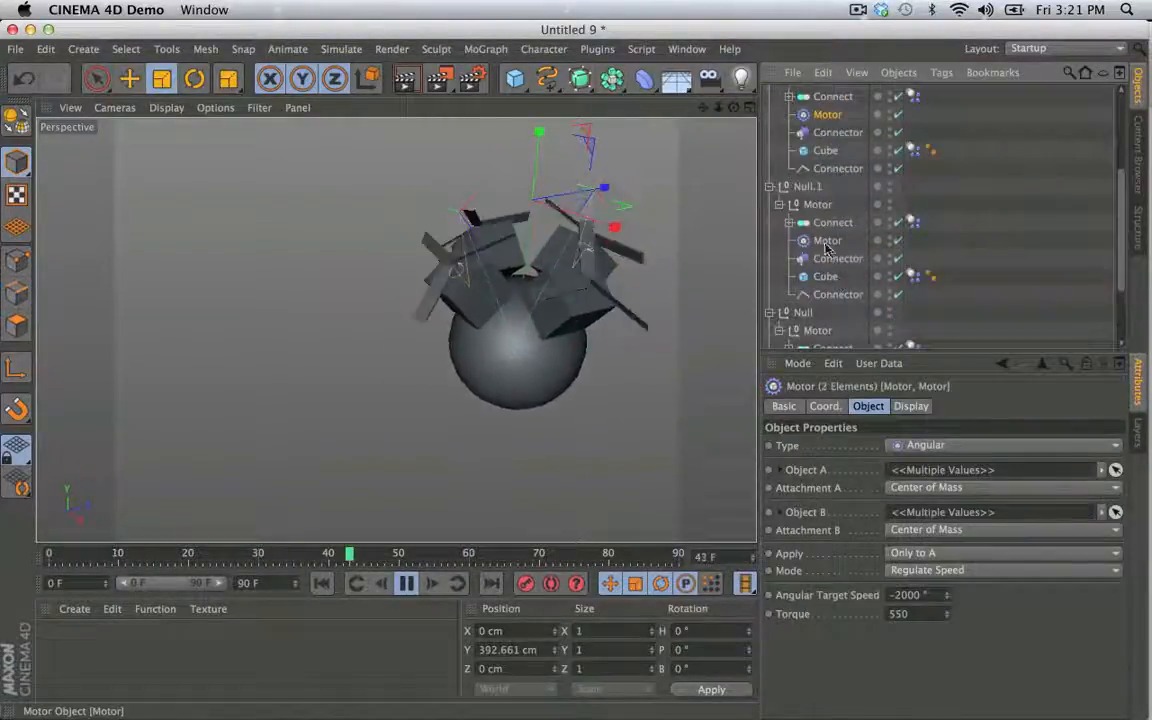
{"action": "left_click", "coordinate": [827, 241], "text": "ctrl"}
{"action": "scroll", "coordinate": [830, 290], "scroll_direction": "down", "scroll_amount": 2}
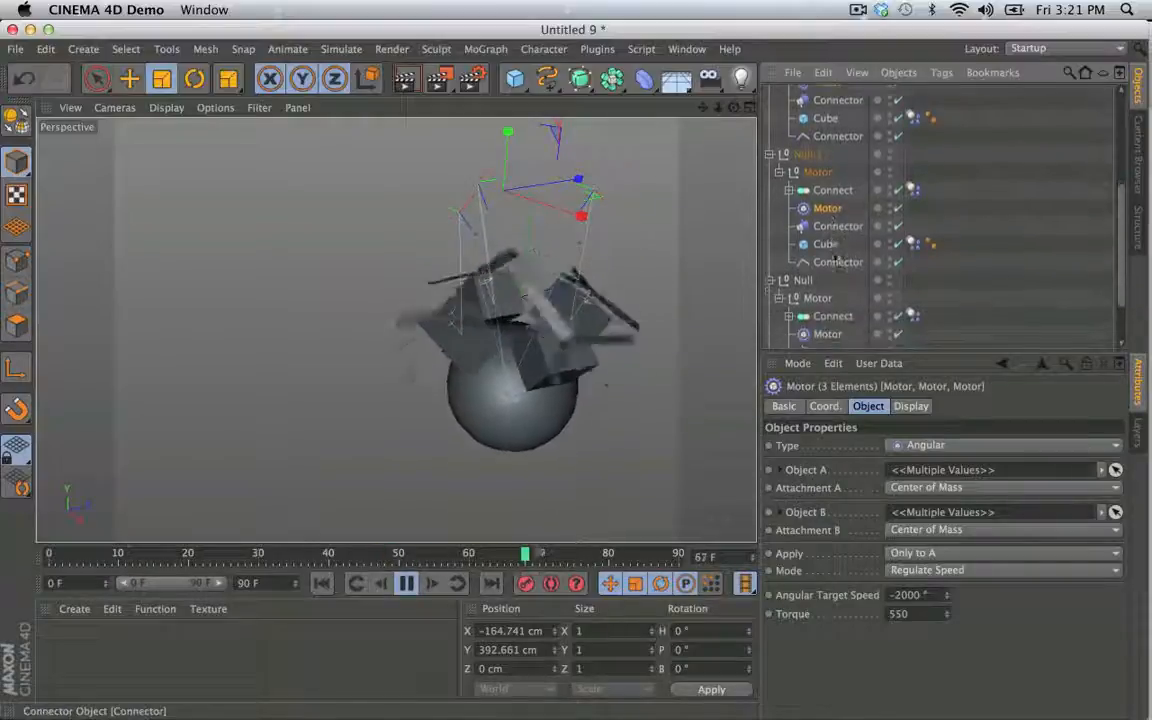
{"action": "left_click", "coordinate": [826, 336], "text": "ctrl"}
{"action": "left_click", "coordinate": [898, 613]}
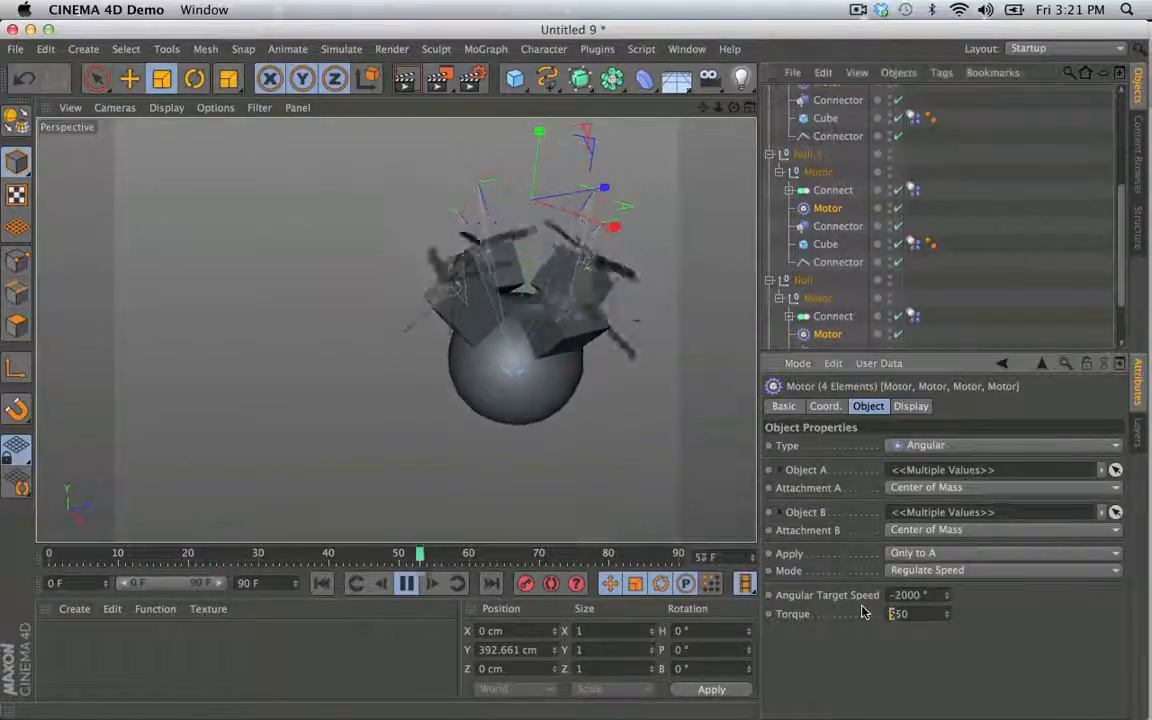
{"action": "key", "text": "Return"}
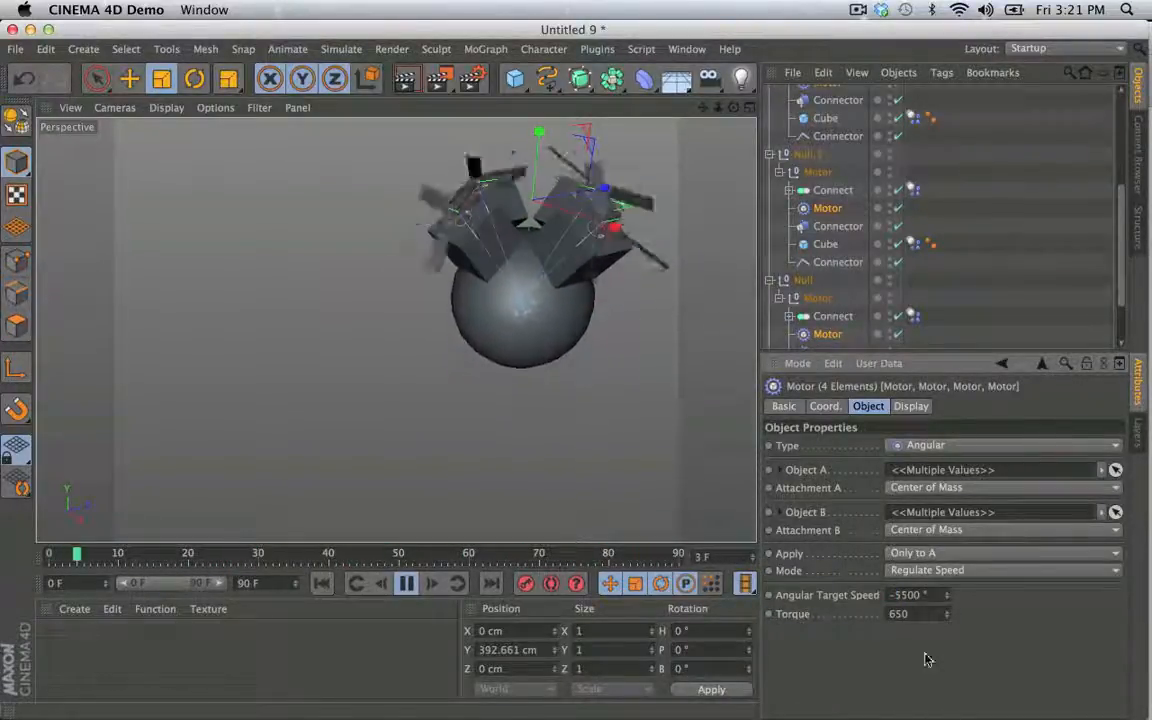
- Raise the torque of the four selected Motors to 1650 while the simulation plays
{"action": "left_click", "coordinate": [891, 614]}
{"action": "type", "text": "1"}
{"action": "key", "text": "Return"}
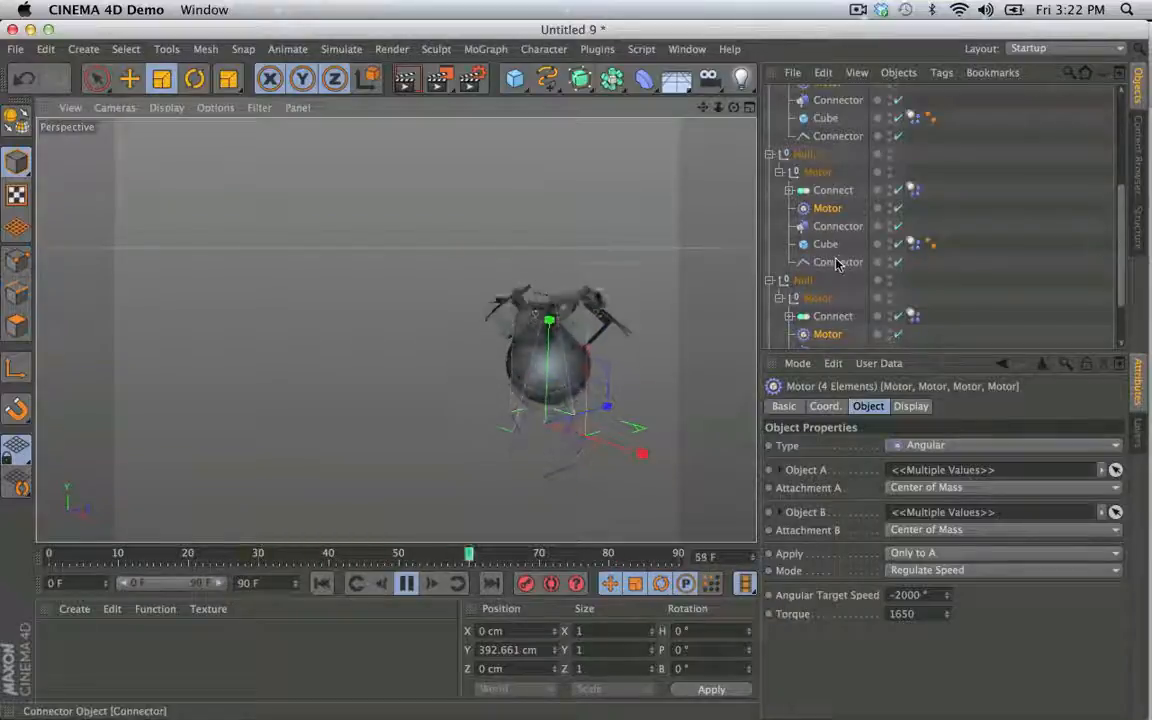
- Select the Dynamics Body tags of the Cubes in all four Nulls and set their mass to use World Density
{"action": "scroll", "coordinate": [838, 261], "scroll_direction": "down", "scroll_amount": 1}
{"action": "scroll", "coordinate": [843, 118], "scroll_direction": "up", "scroll_amount": 4}
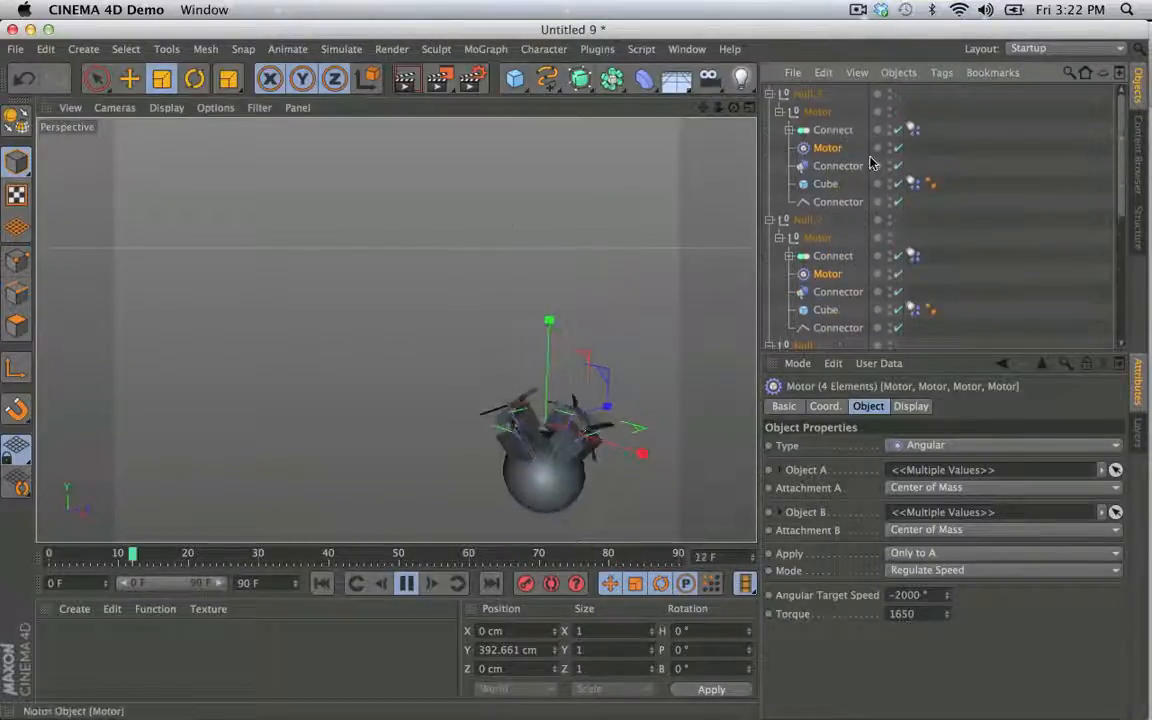
{"action": "left_click", "coordinate": [915, 184]}
{"action": "left_click", "coordinate": [915, 311], "text": "shift"}
{"action": "scroll", "coordinate": [914, 305], "scroll_direction": "down", "scroll_amount": 8}
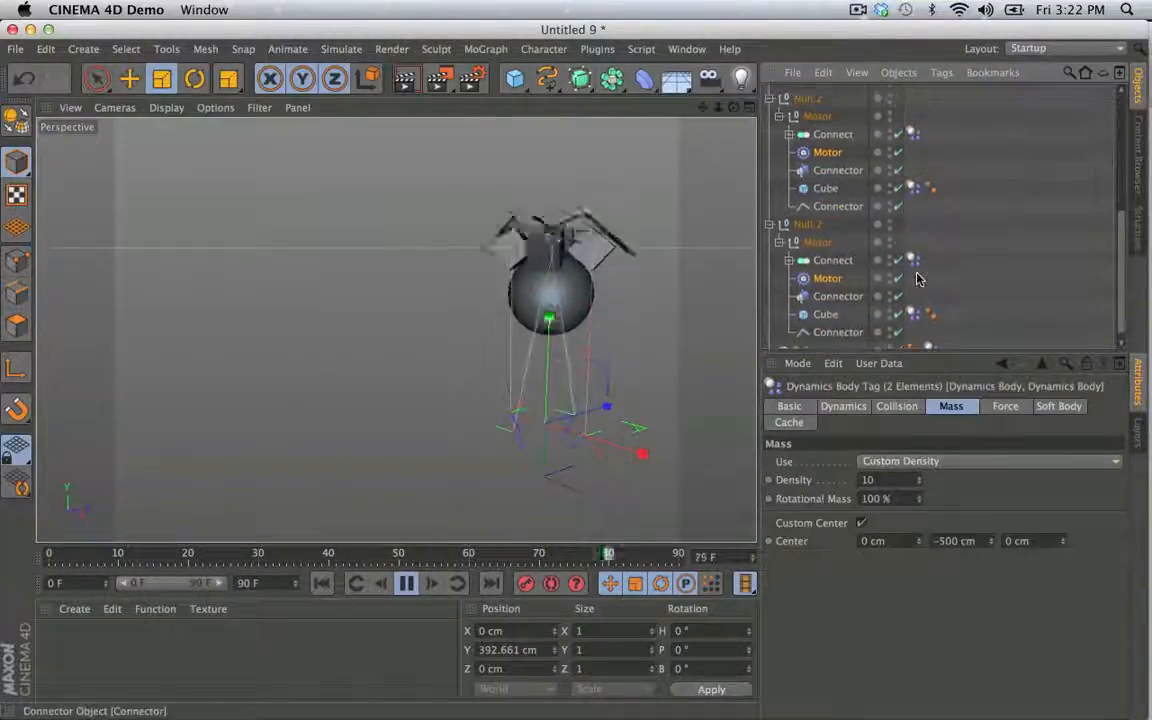
{"action": "left_click", "coordinate": [912, 200], "text": "shift"}
{"action": "left_click", "coordinate": [914, 326], "text": "shift"}
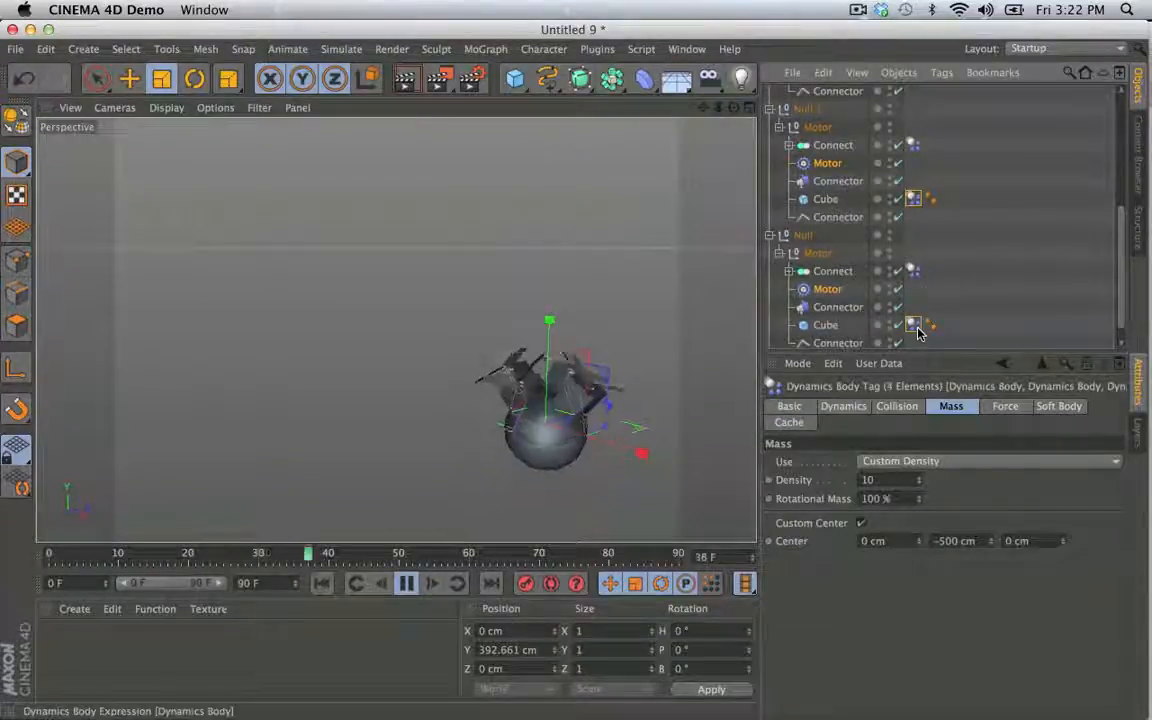
{"action": "left_click", "coordinate": [960, 461]}
{"action": "left_click", "coordinate": [905, 410]}
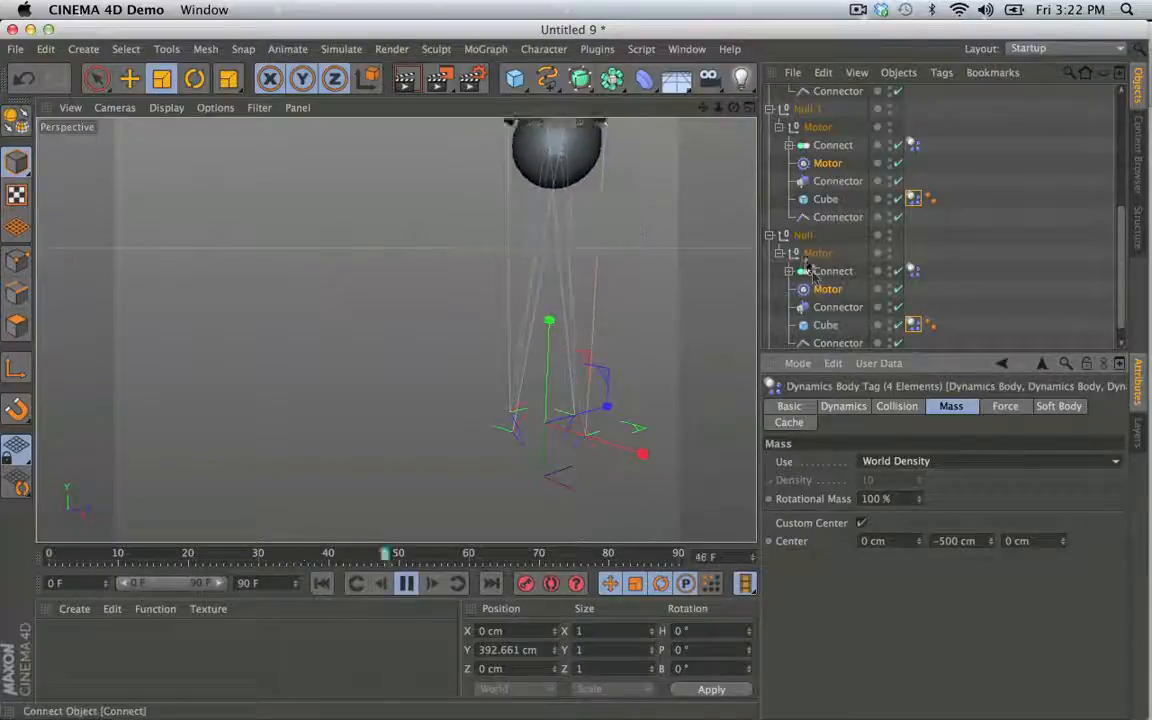
- Select the Motor objects in all four Nulls and set their torque to 1000
{"action": "scroll", "coordinate": [815, 261], "scroll_direction": "down", "scroll_amount": 1}
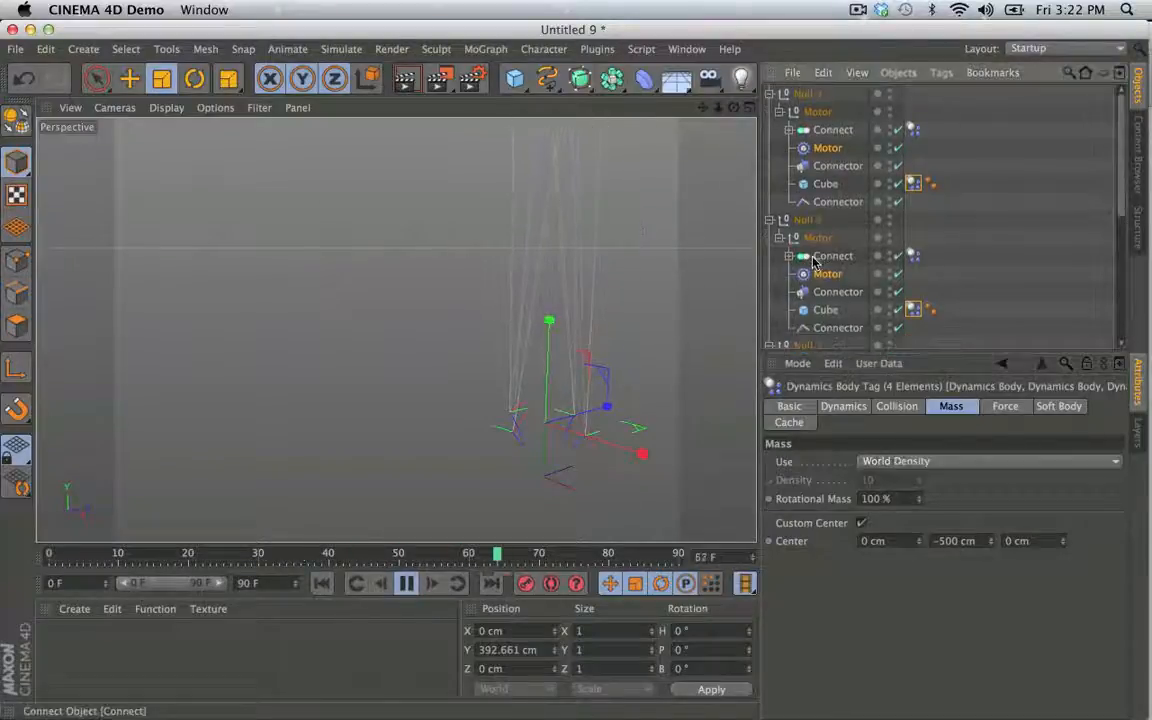
{"action": "left_click", "coordinate": [827, 149], "text": "ctrl"}
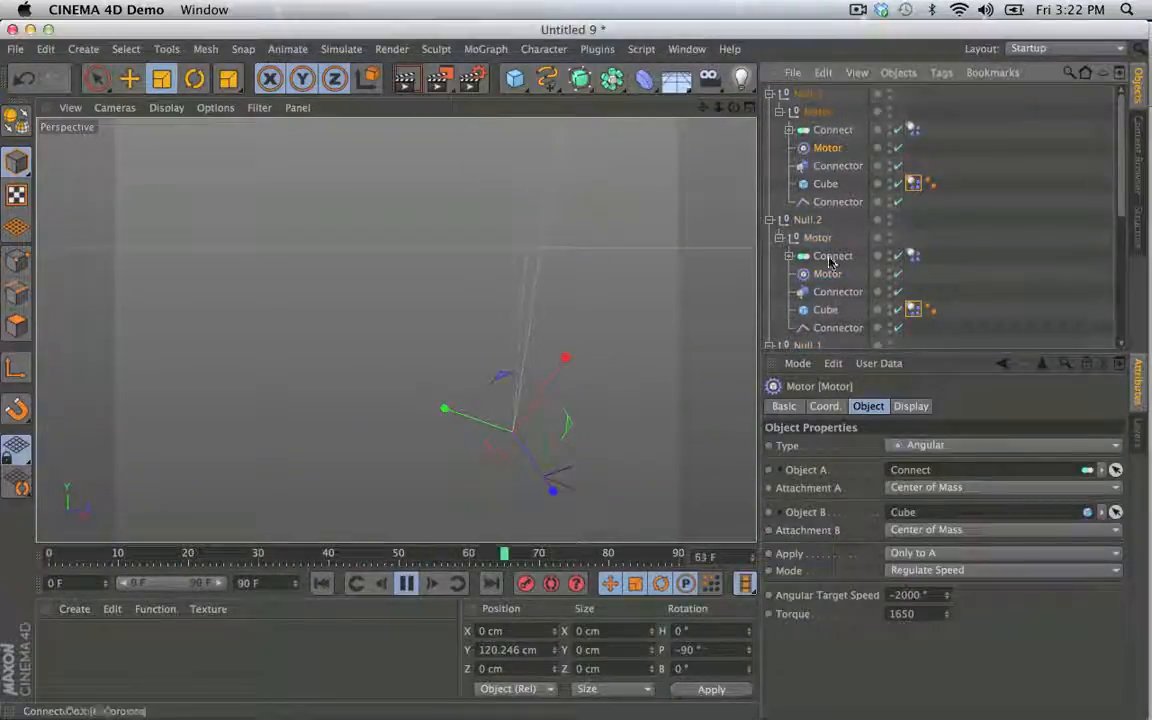
{"action": "scroll", "coordinate": [833, 287], "scroll_direction": "down", "scroll_amount": 3}
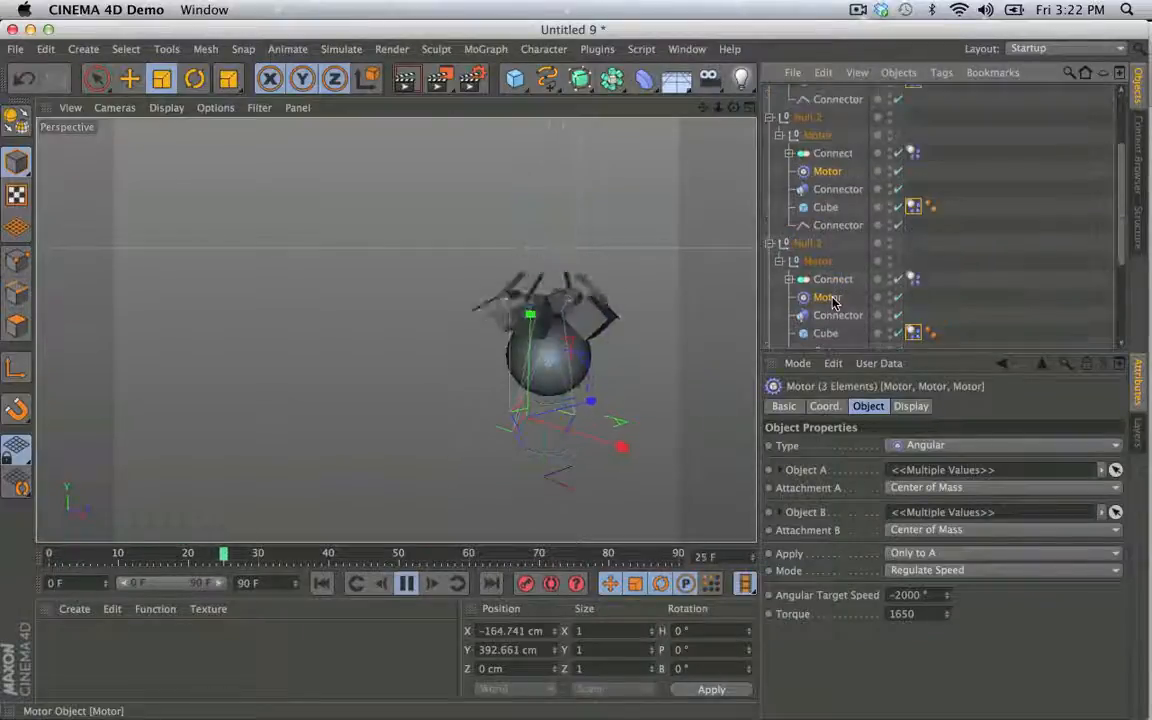
{"action": "scroll", "coordinate": [833, 300], "scroll_direction": "down", "scroll_amount": 4}
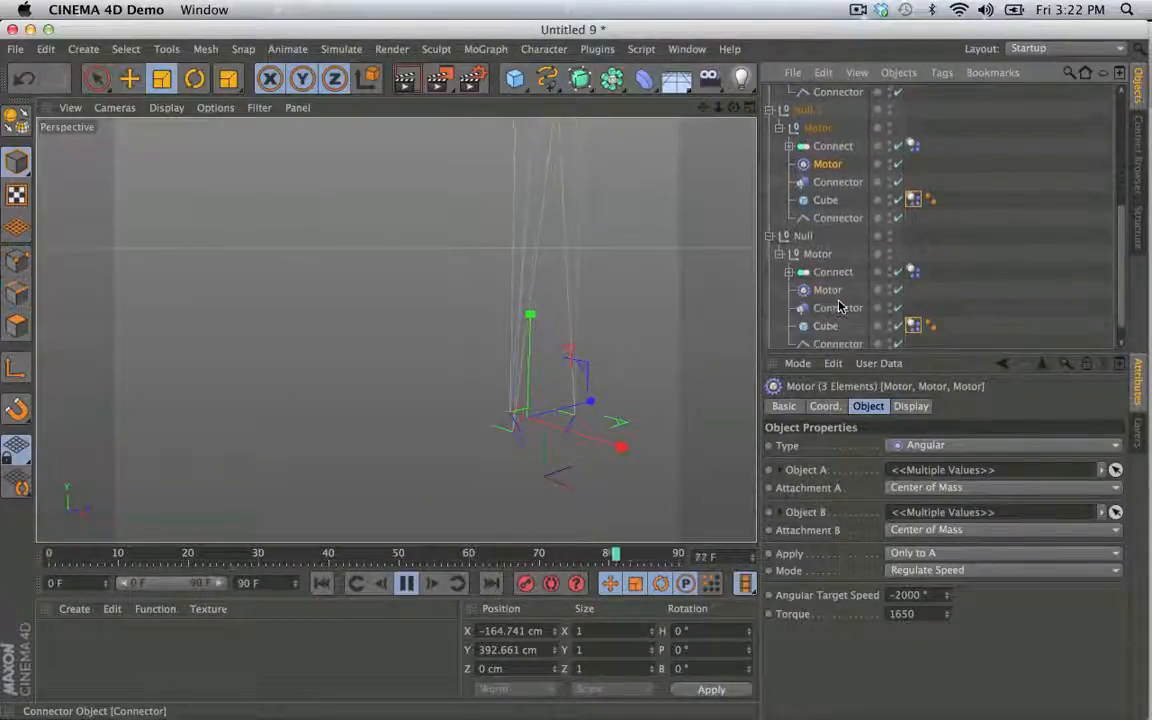
{"action": "left_click", "coordinate": [827, 290], "text": "ctrl"}
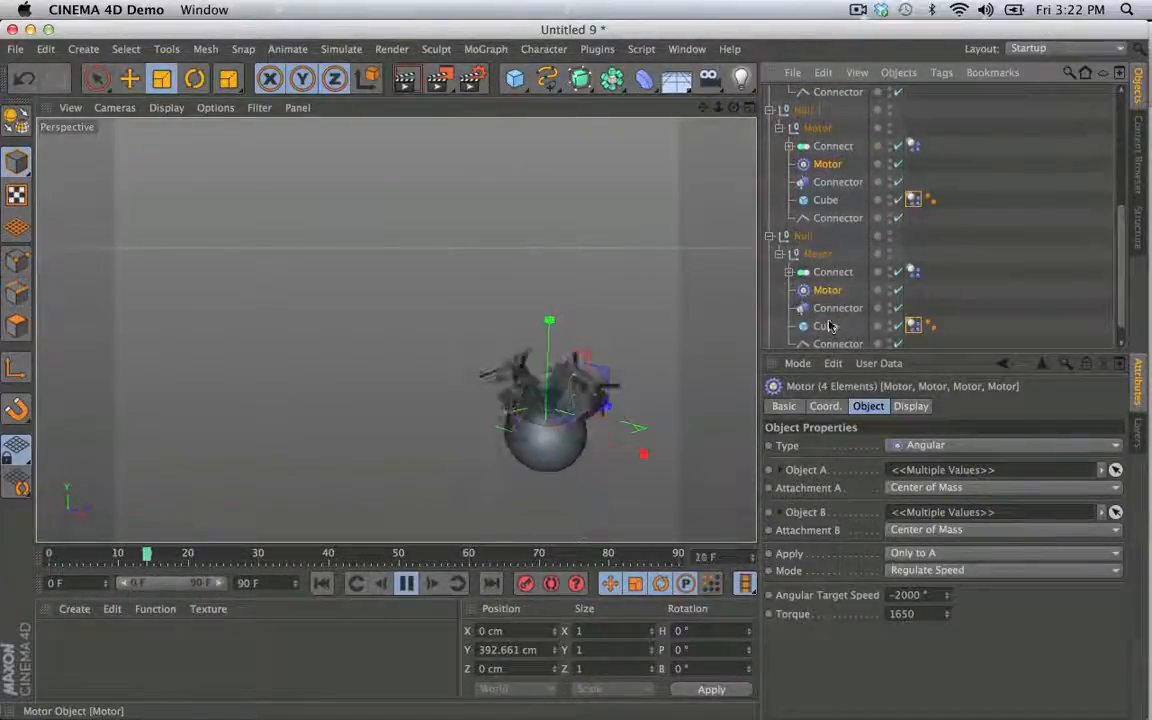
{"action": "double_click", "coordinate": [901, 614]}
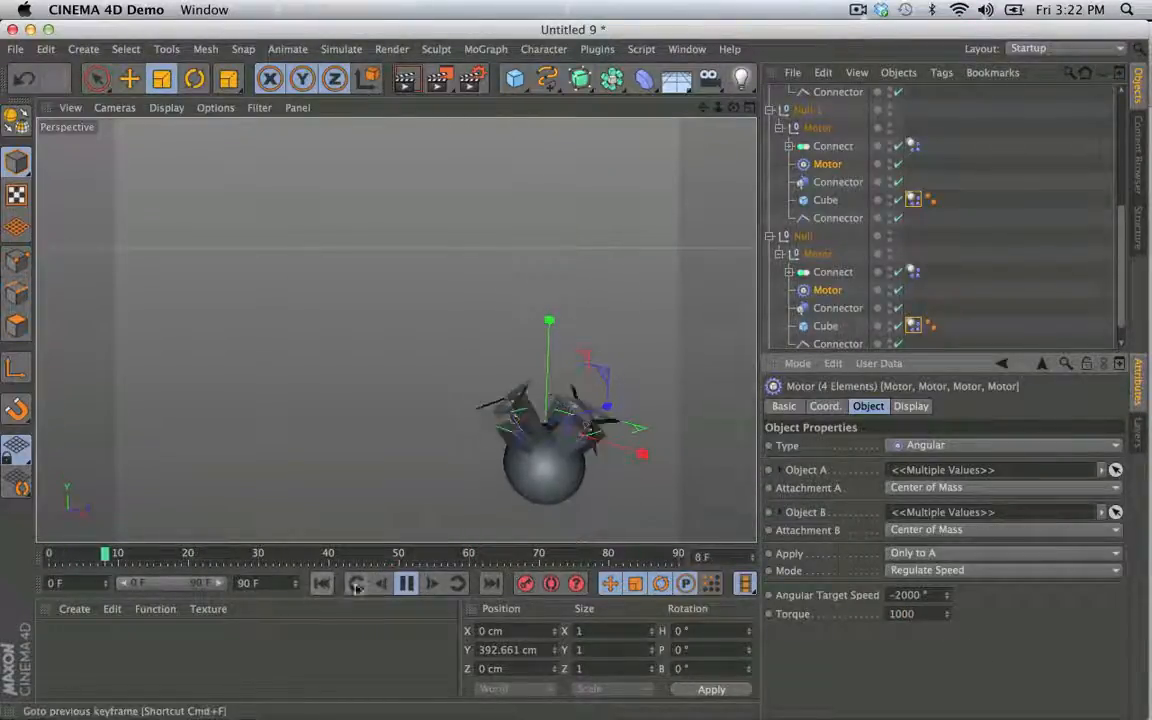
- Set the angular target speed of the four selected Motors to -1000° and replay the simulation from the start
{"action": "left_click_drag", "start_coordinate": [901, 595], "coordinate": [894, 595]}
{"action": "type", "text": "1"}
{"action": "key", "text": "Return"}
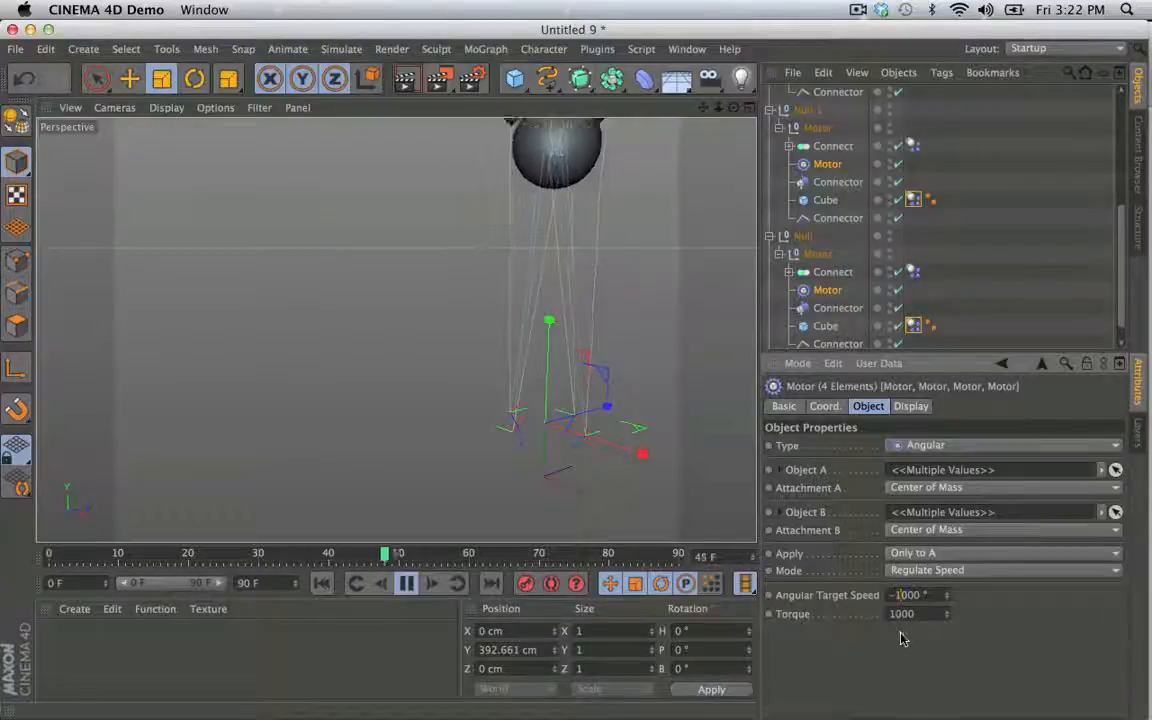
{"action": "left_click", "coordinate": [322, 584]}
{"action": "left_click", "coordinate": [322, 584]}
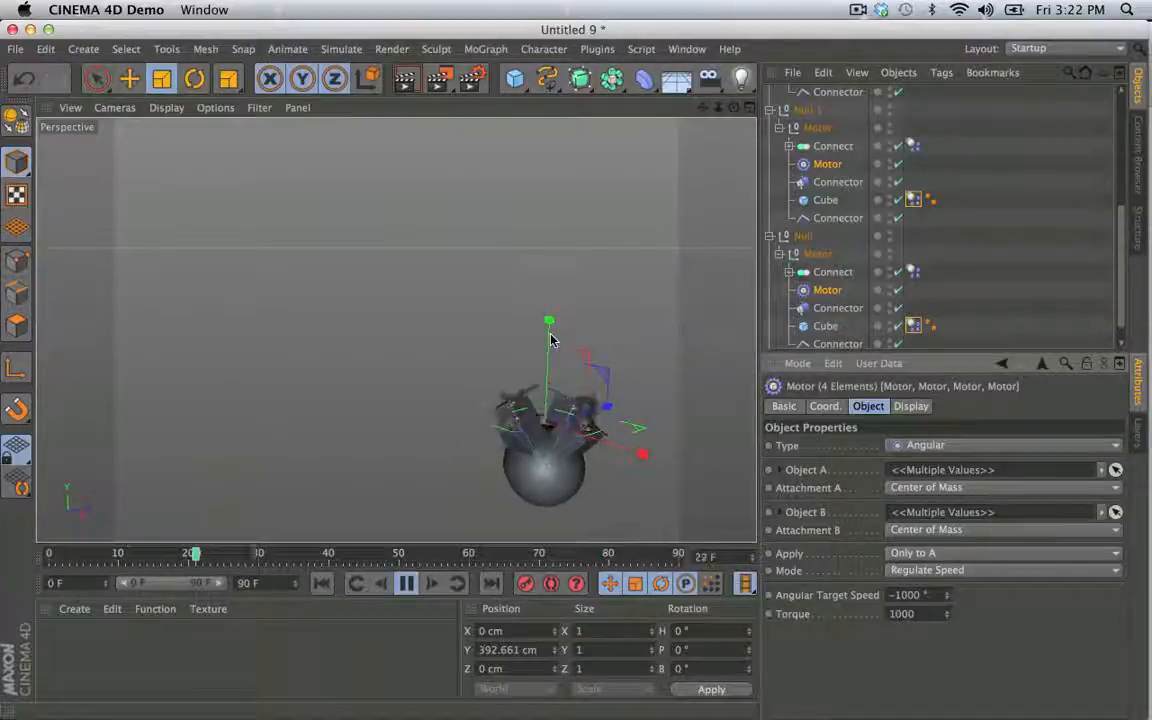
{"action": "left_click", "coordinate": [406, 584]}
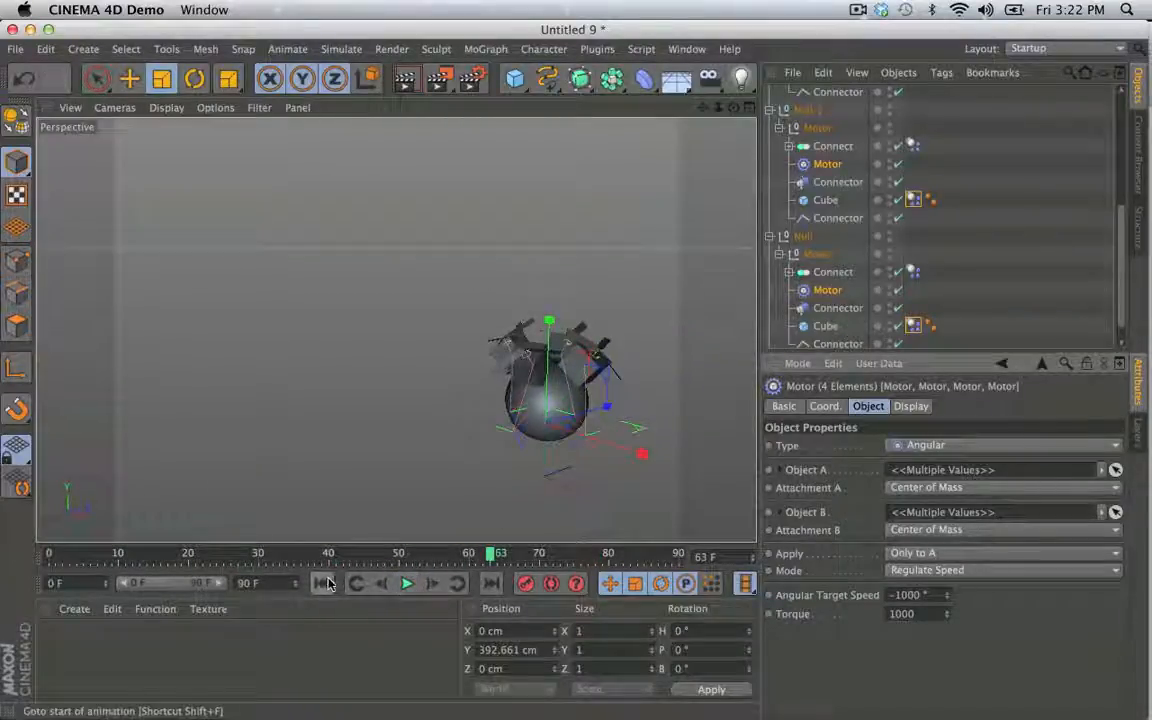
- Deselect all objects, play the simulation from the first frame to examine the flight, and rewind it
{"action": "left_click", "coordinate": [952, 203]}
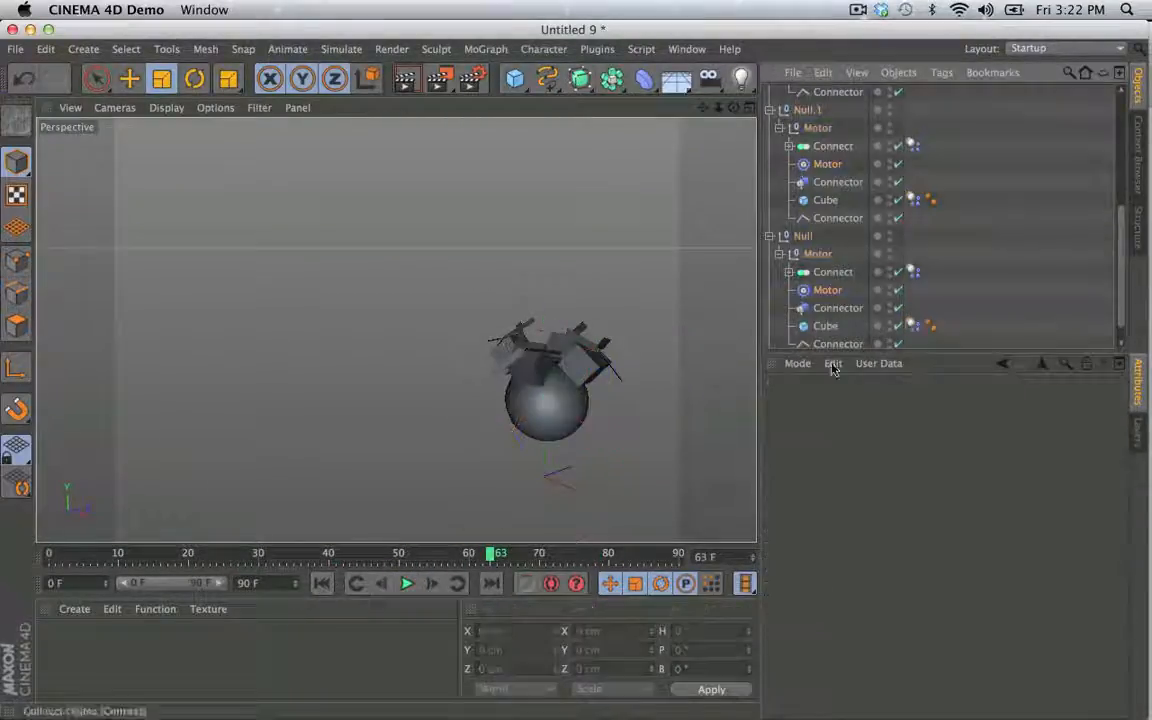
{"action": "left_click", "coordinate": [321, 584]}
{"action": "left_click", "coordinate": [407, 586]}
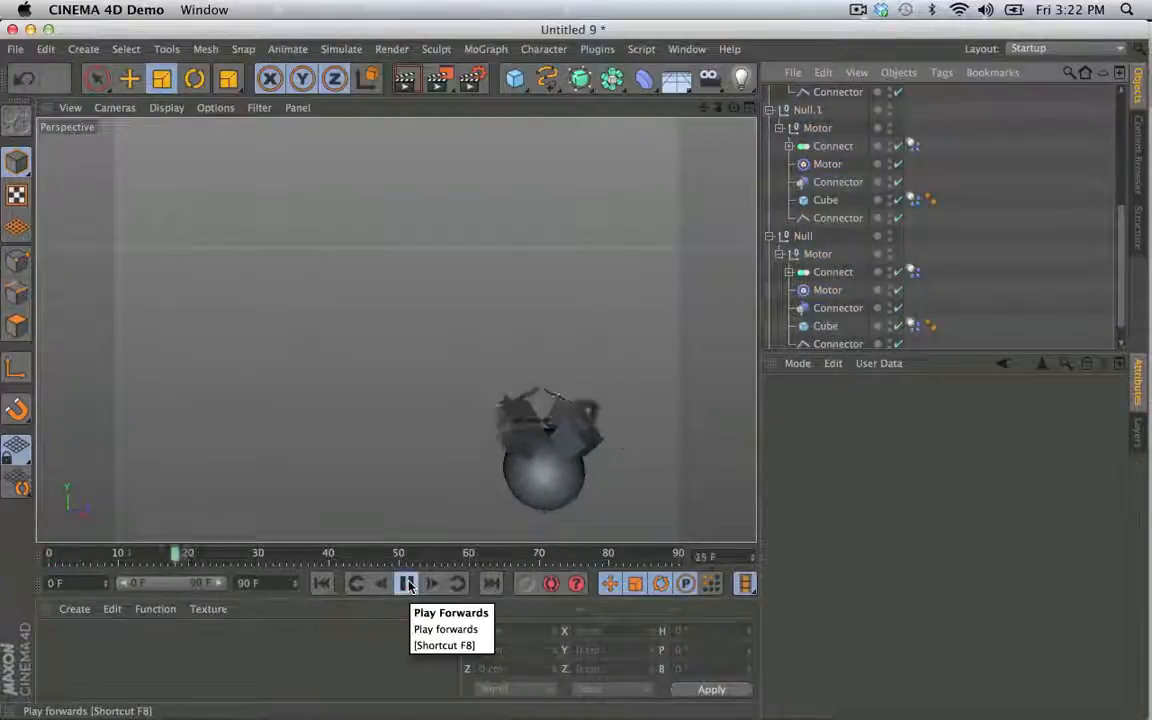
{"action": "left_click", "coordinate": [322, 584]}
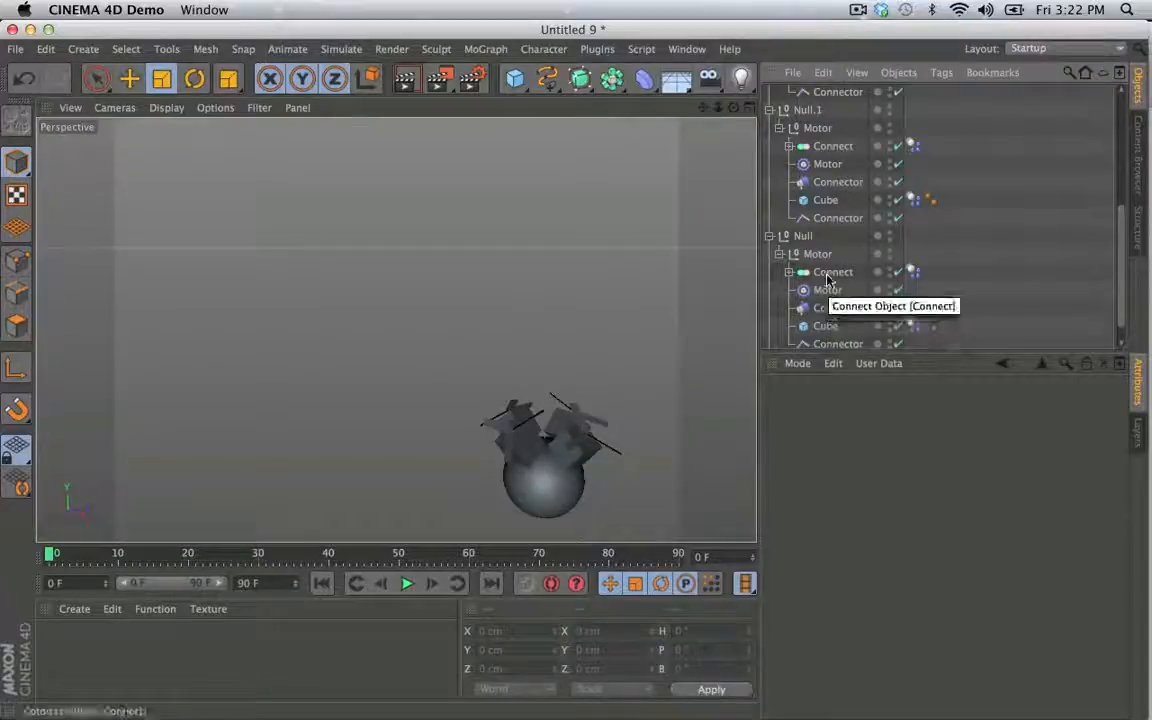
- Select the fixed Connectors that attach the Cubes to the Sphere in all four Nulls and enable their Breaking Force
{"action": "scroll", "coordinate": [826, 280], "scroll_direction": "up", "scroll_amount": 5}
{"action": "left_click", "coordinate": [833, 201]}
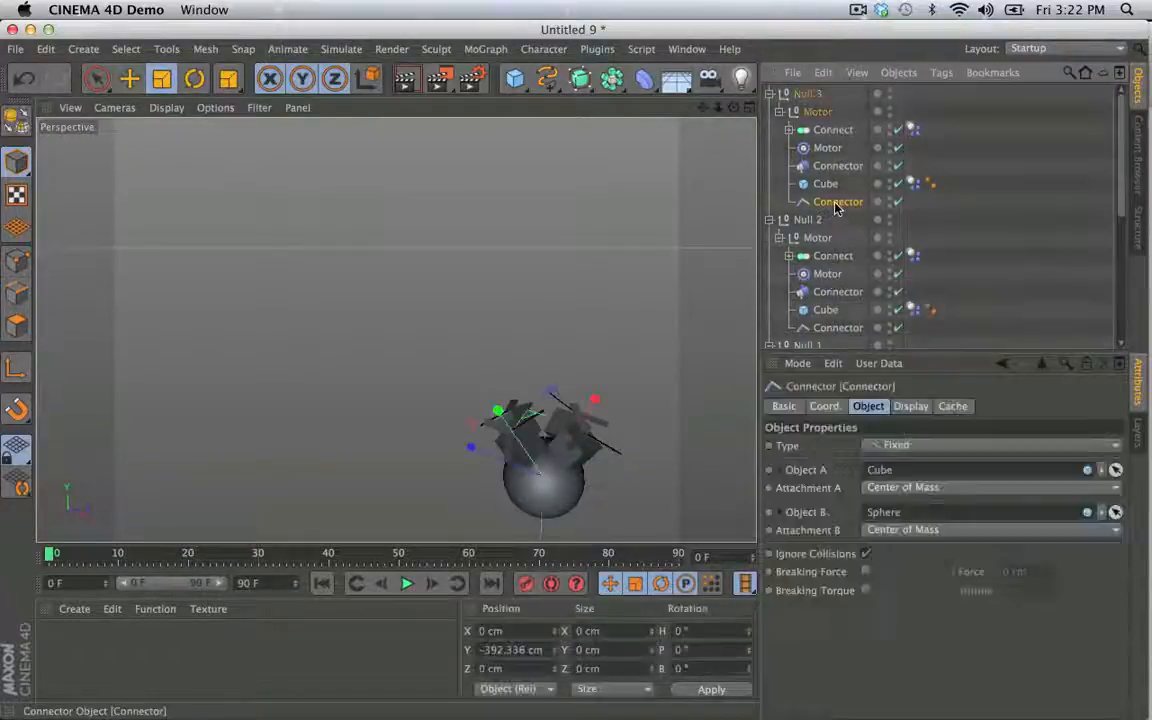
{"action": "scroll", "coordinate": [857, 287], "scroll_direction": "down", "scroll_amount": 2}
{"action": "left_click", "coordinate": [855, 285], "text": "shift"}
{"action": "scroll", "coordinate": [854, 287], "scroll_direction": "down", "scroll_amount": 5}
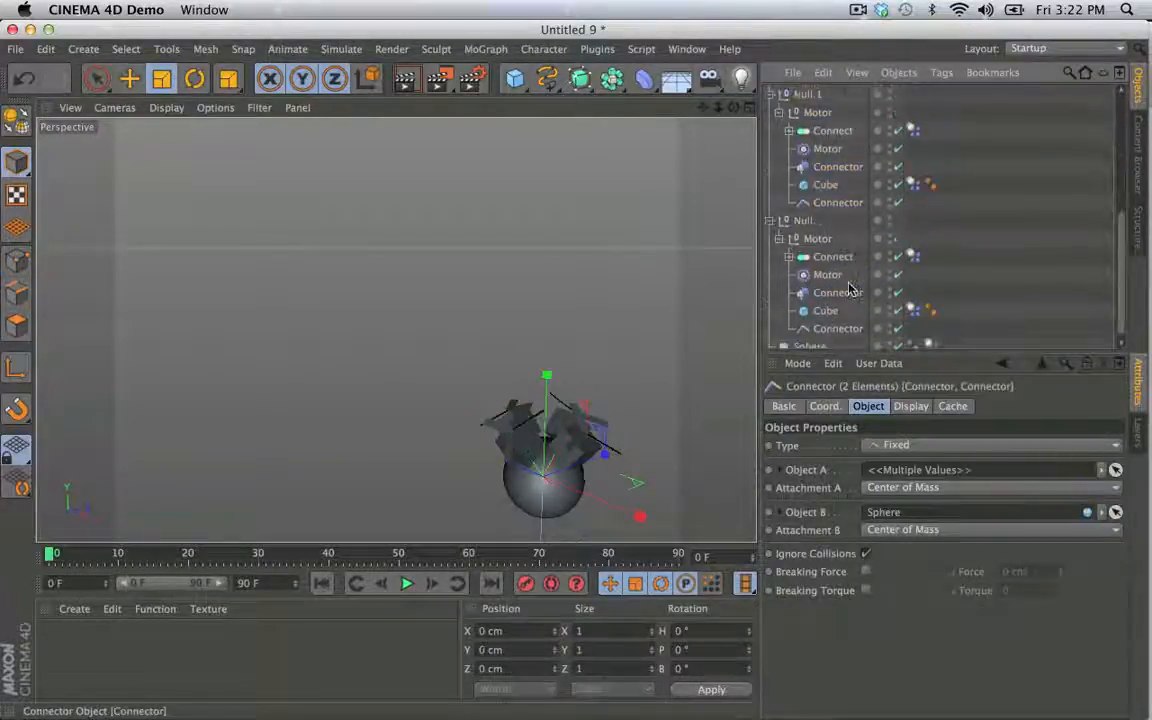
{"action": "left_click", "coordinate": [843, 330], "text": "shift"}
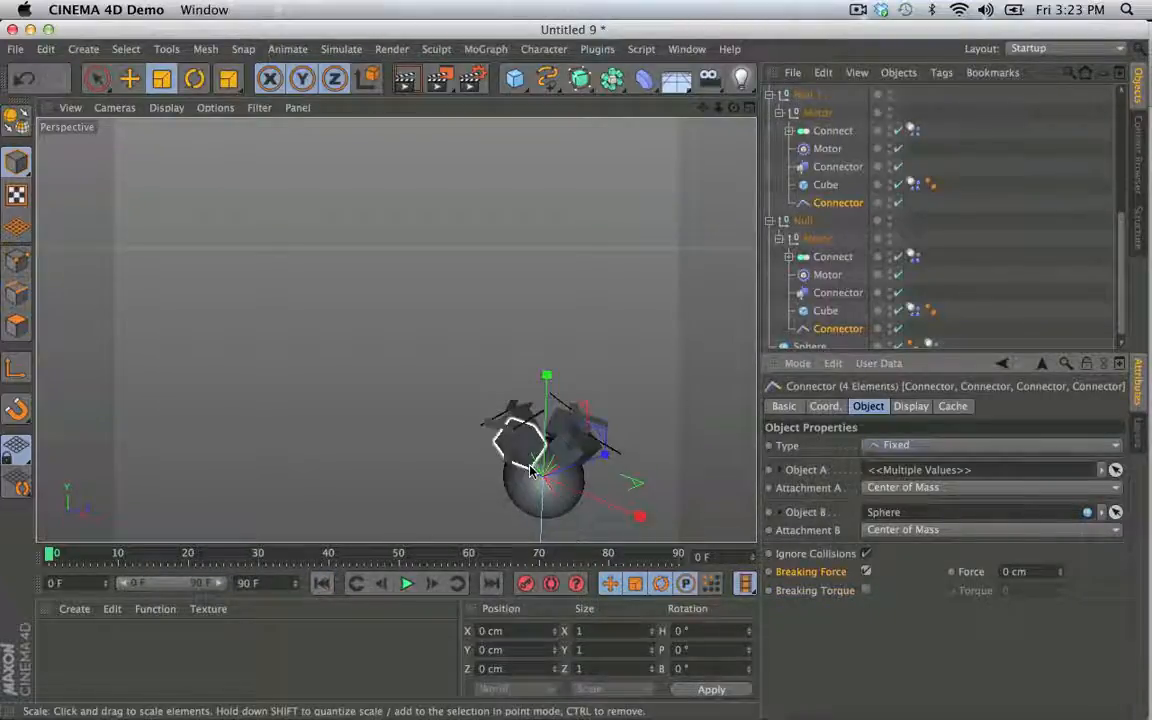
- Play the simulation with the Connectors' breaking force at 0 cm and return to the first frame
{"action": "left_click", "coordinate": [326, 589]}
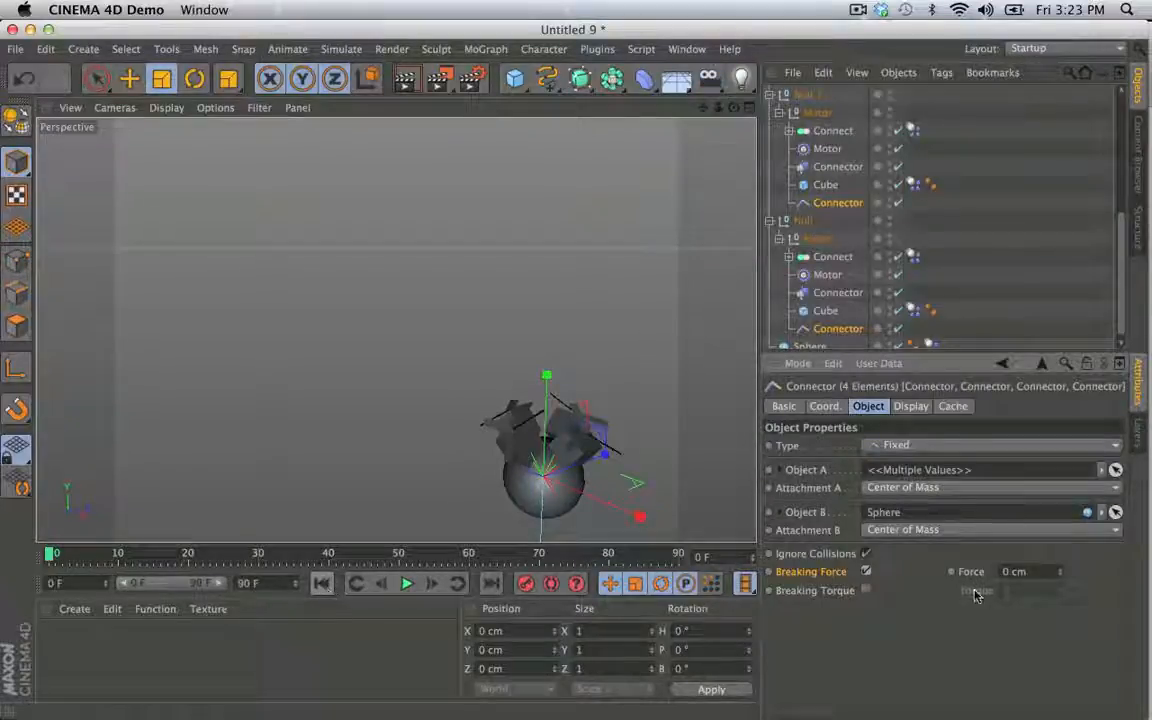
{"action": "left_click", "coordinate": [407, 583]}
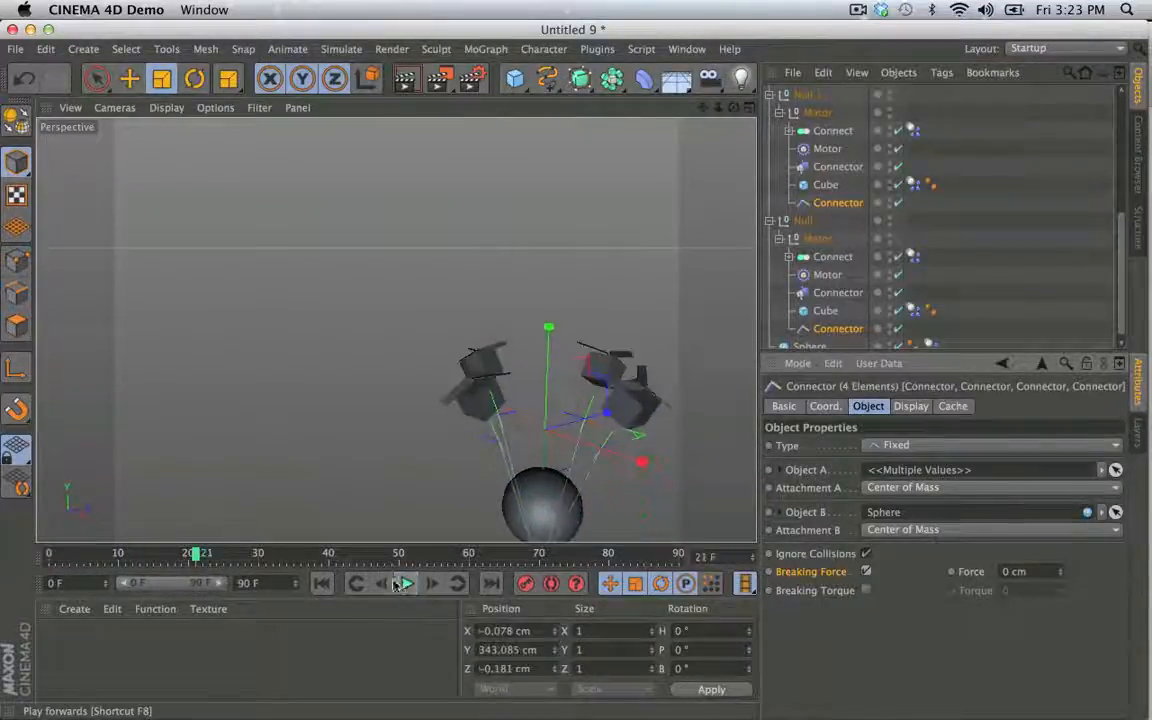
{"action": "left_click", "coordinate": [323, 589]}
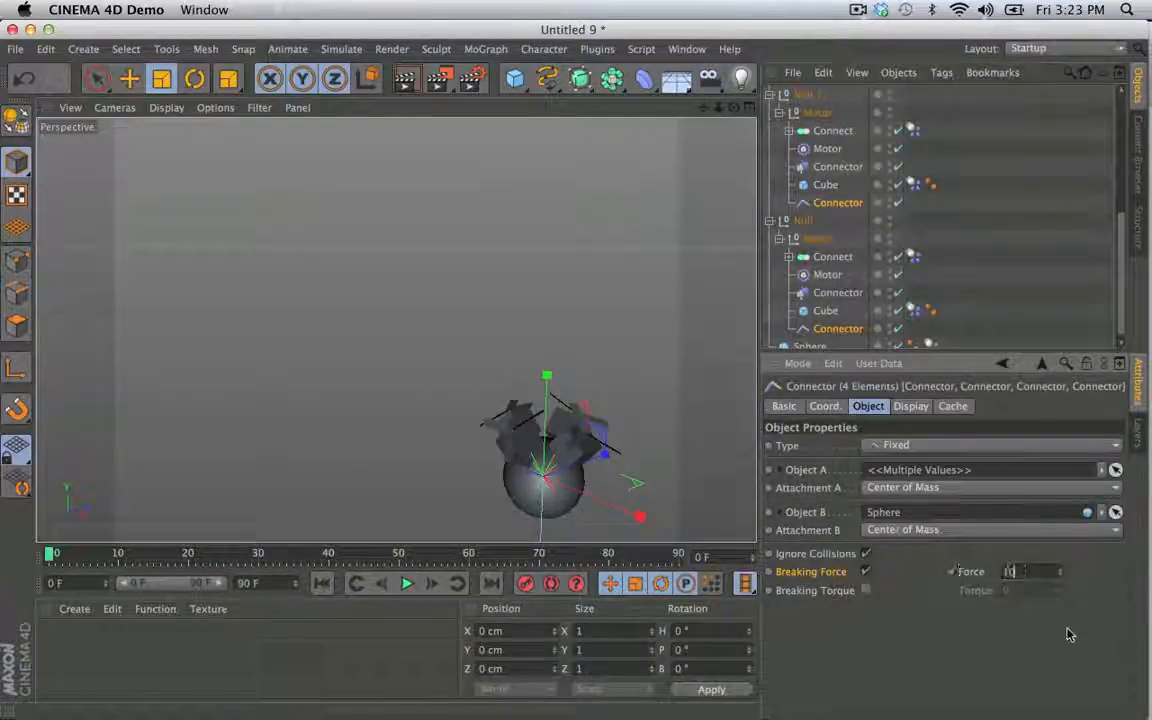
- Try a breaking force of 10 cm on the four Connectors by playing the simulation and rewinding it
{"action": "key", "text": "Return"}
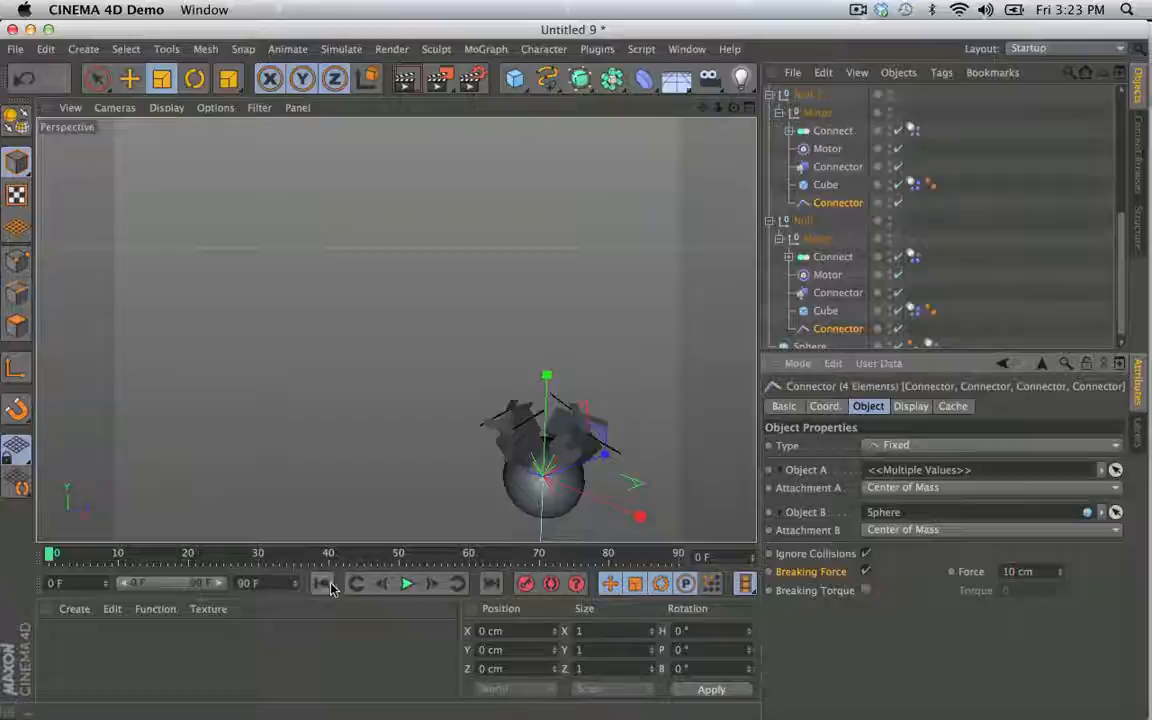
{"action": "left_click", "coordinate": [407, 583]}
{"action": "left_click", "coordinate": [332, 588]}
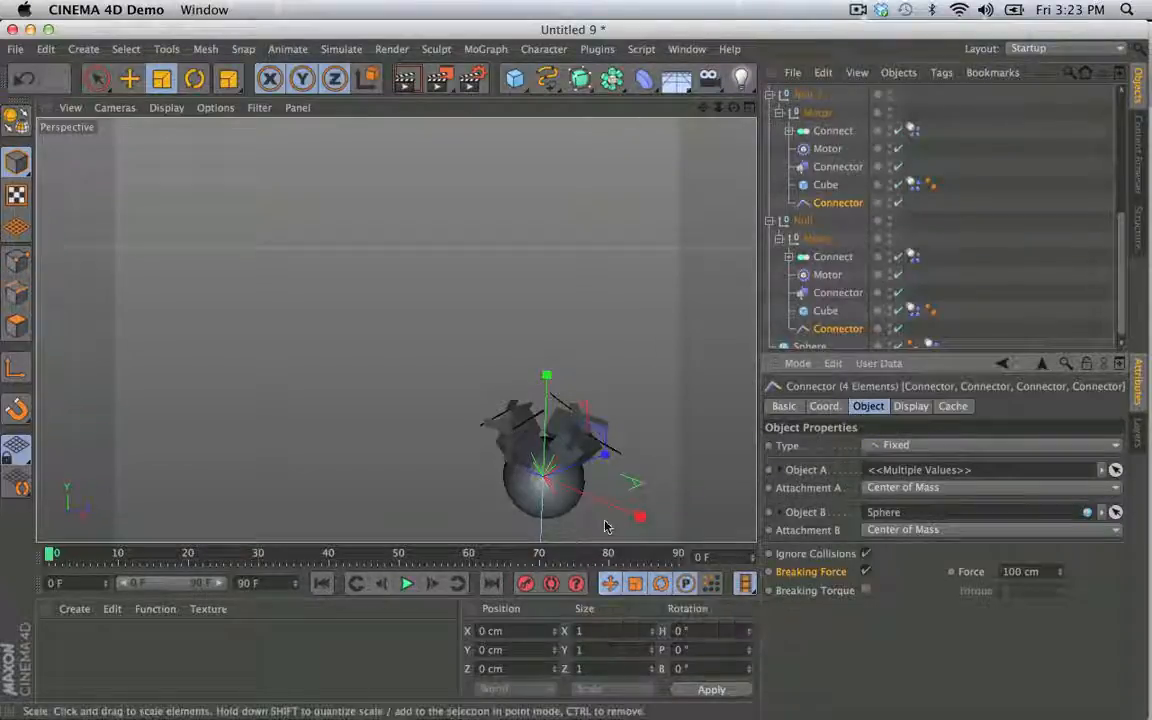
- Try breaking forces of 100 cm and 1000 cm on the four Connectors, playing and rewinding the simulation each time
{"action": "left_click", "coordinate": [407, 584]}
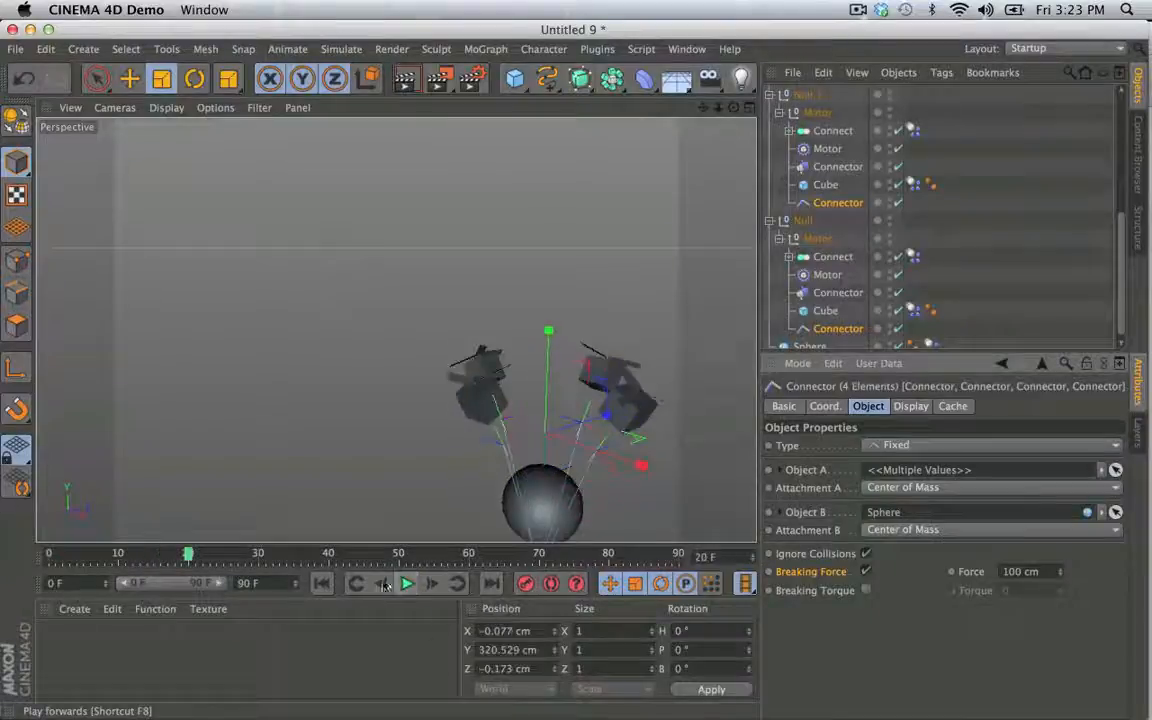
{"action": "left_click", "coordinate": [321, 583]}
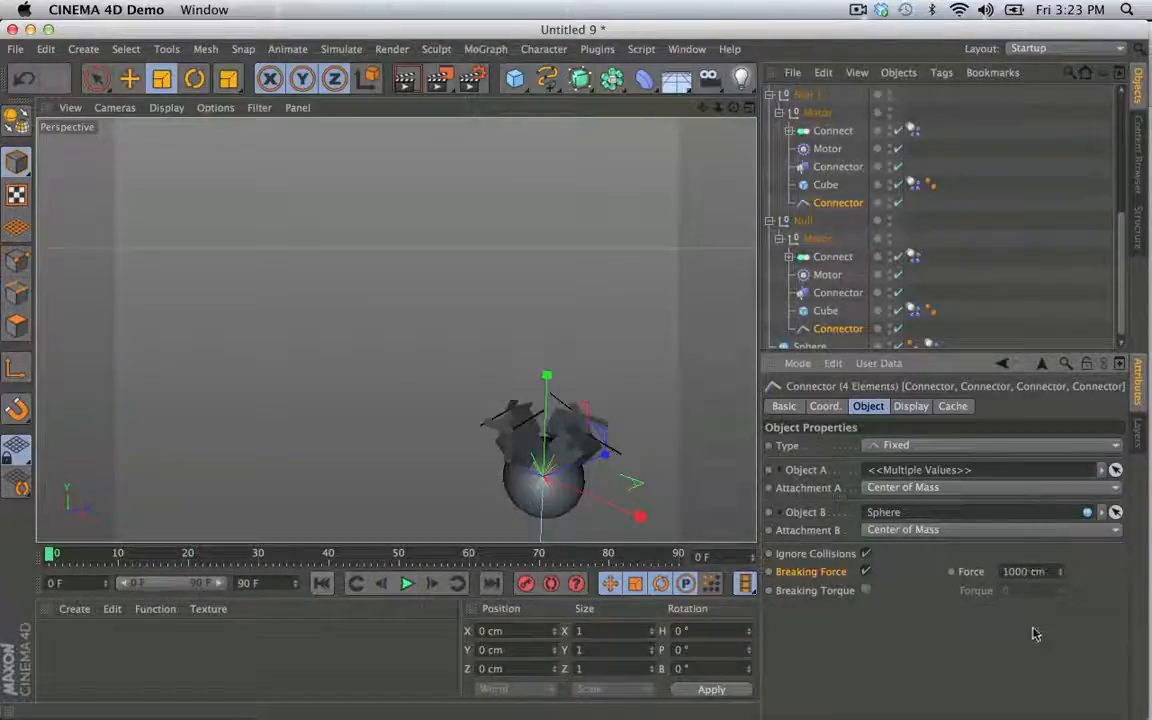
{"action": "left_click", "coordinate": [407, 584]}
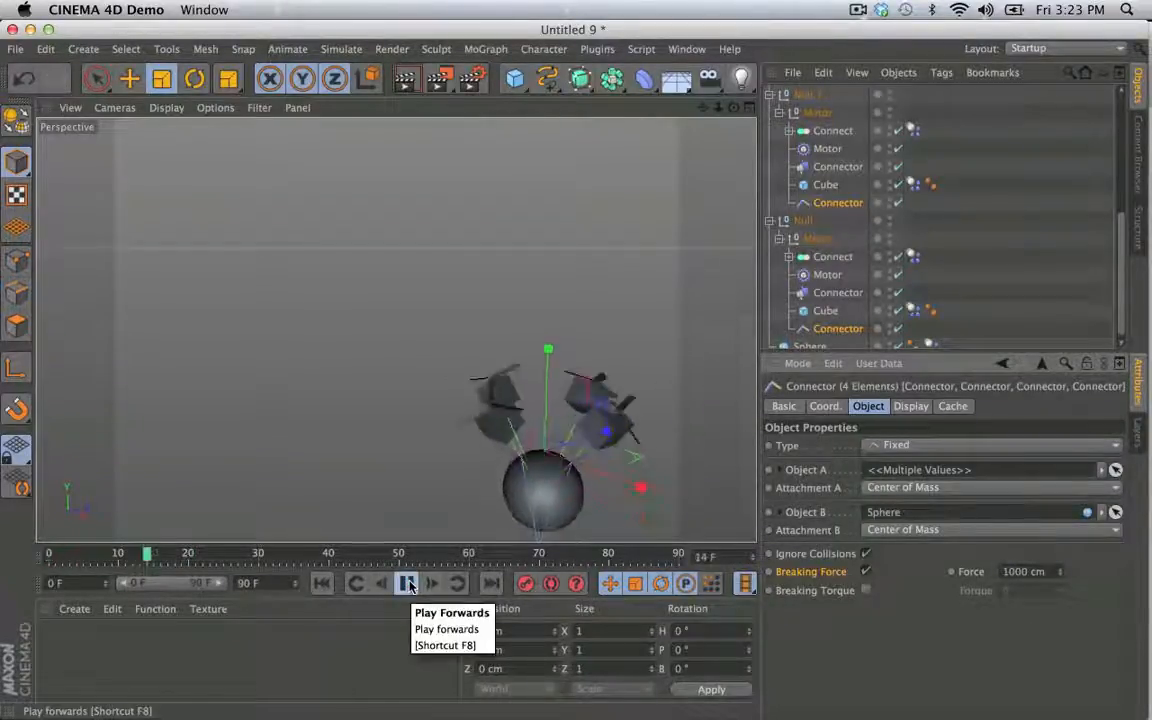
{"action": "left_click", "coordinate": [321, 583]}
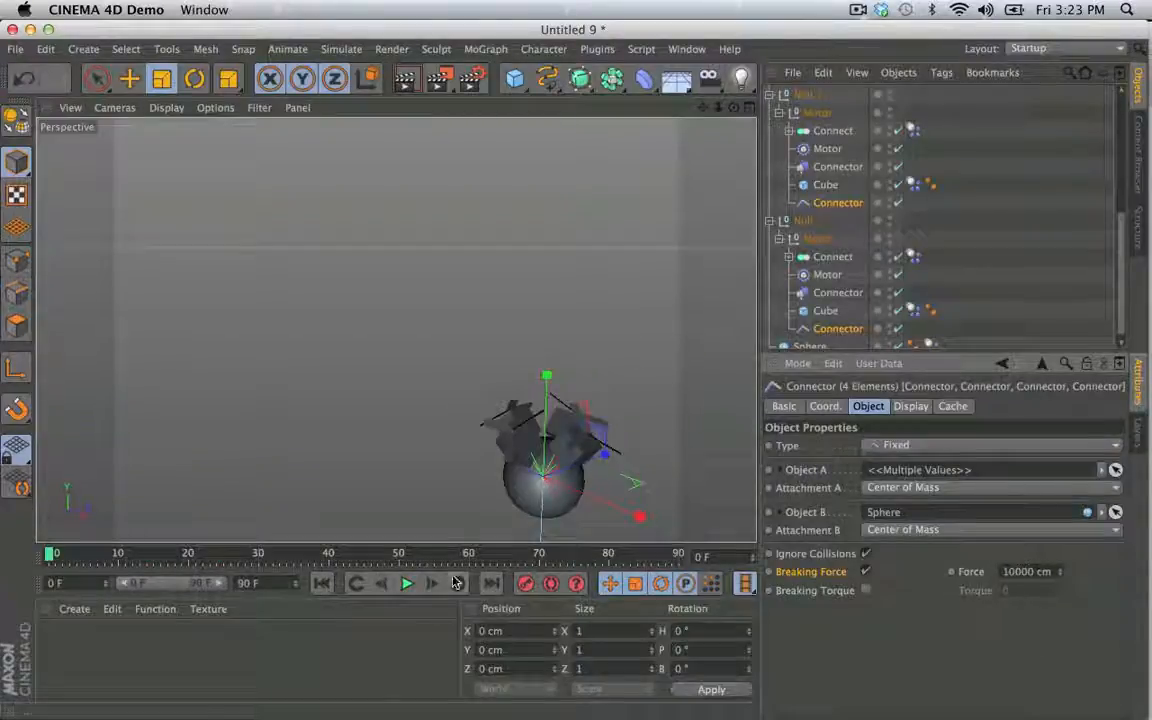
- Try breaking forces of 10000 cm and 5000 cm on the four Connectors, playing and rewinding the simulation each time
{"action": "left_click", "coordinate": [407, 584]}
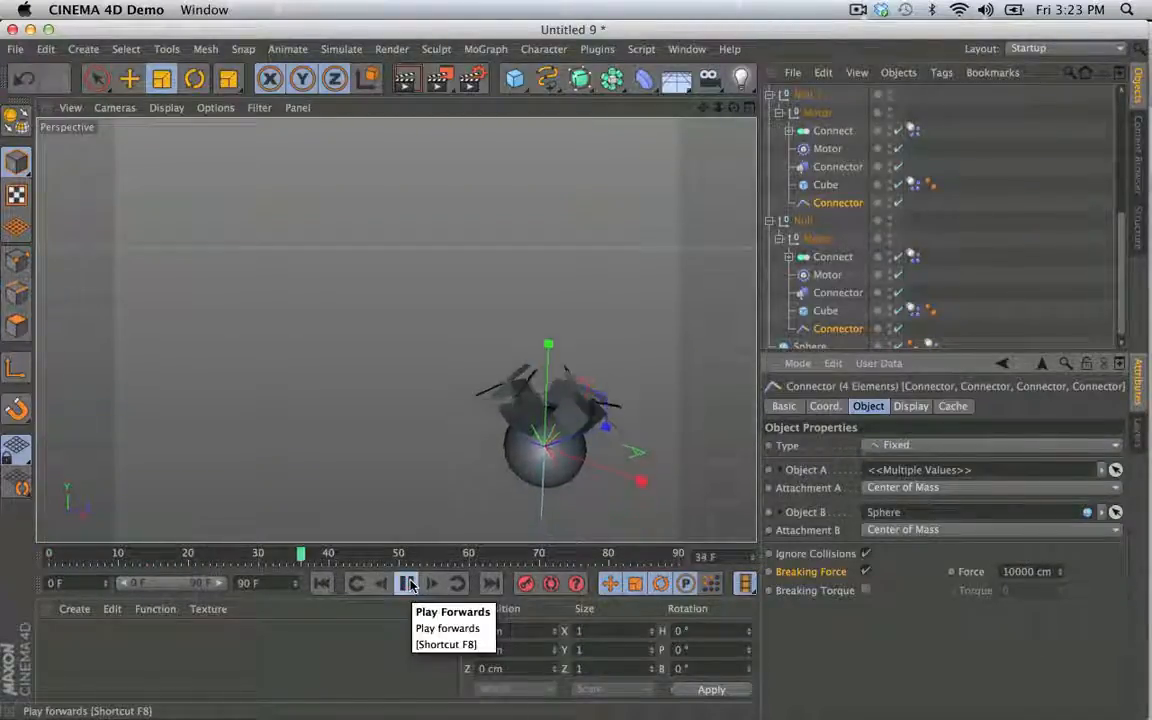
{"action": "left_click", "coordinate": [408, 584]}
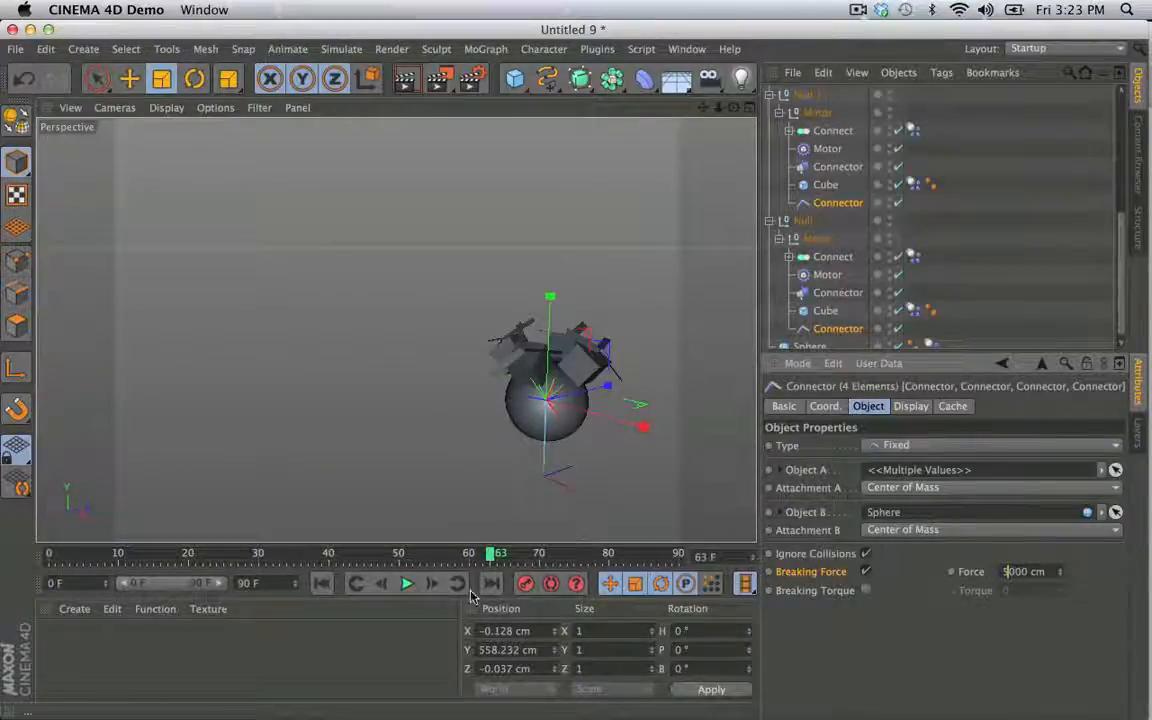
{"action": "left_click", "coordinate": [321, 583]}
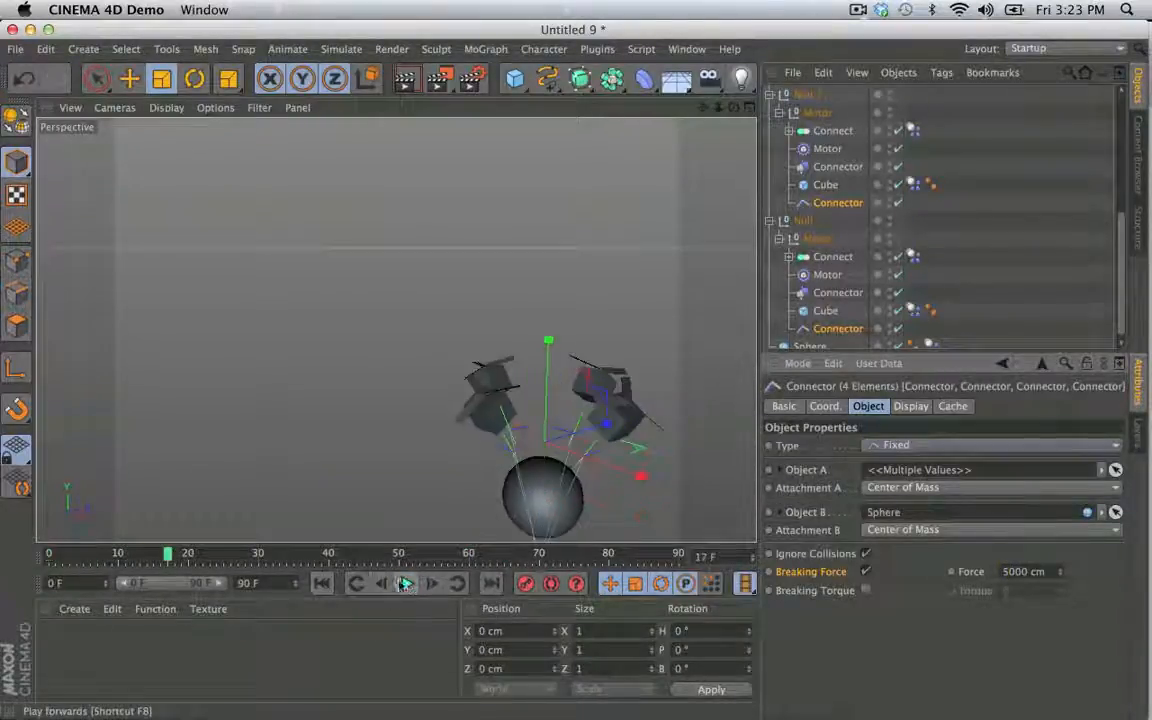
{"action": "left_click", "coordinate": [319, 584]}
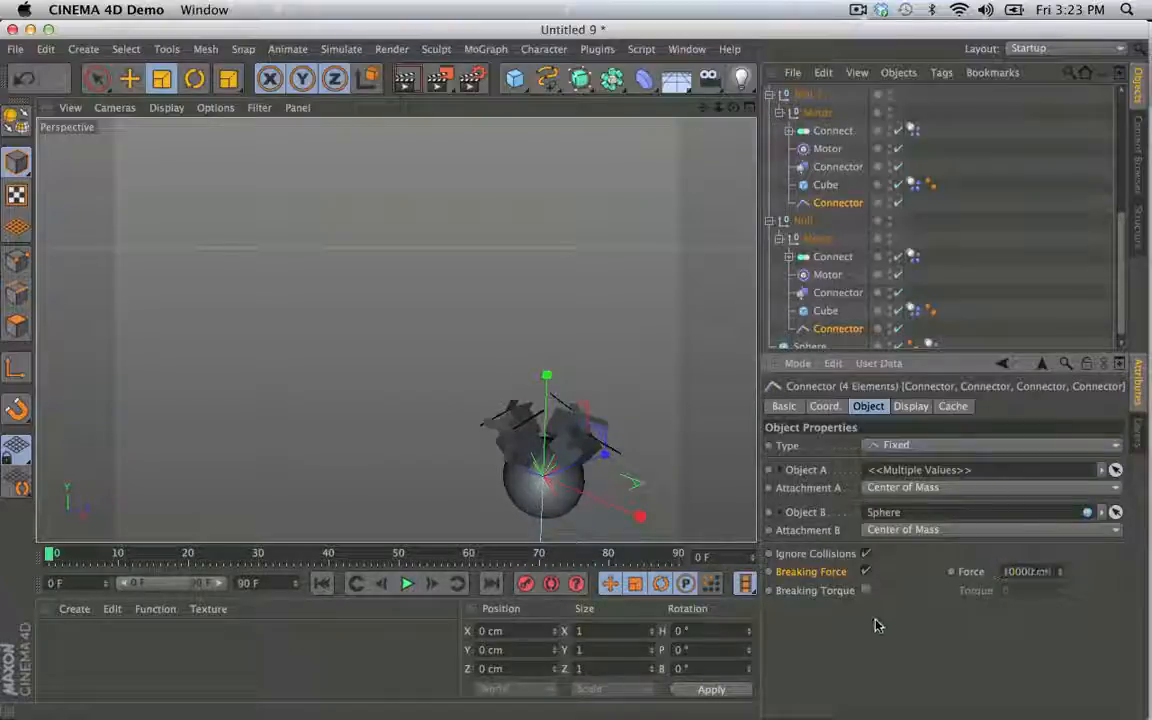
- Set the breaking force of the four Connectors to 10000 cm, play the simulation and return to the first frame
{"action": "left_click", "coordinate": [406, 583]}
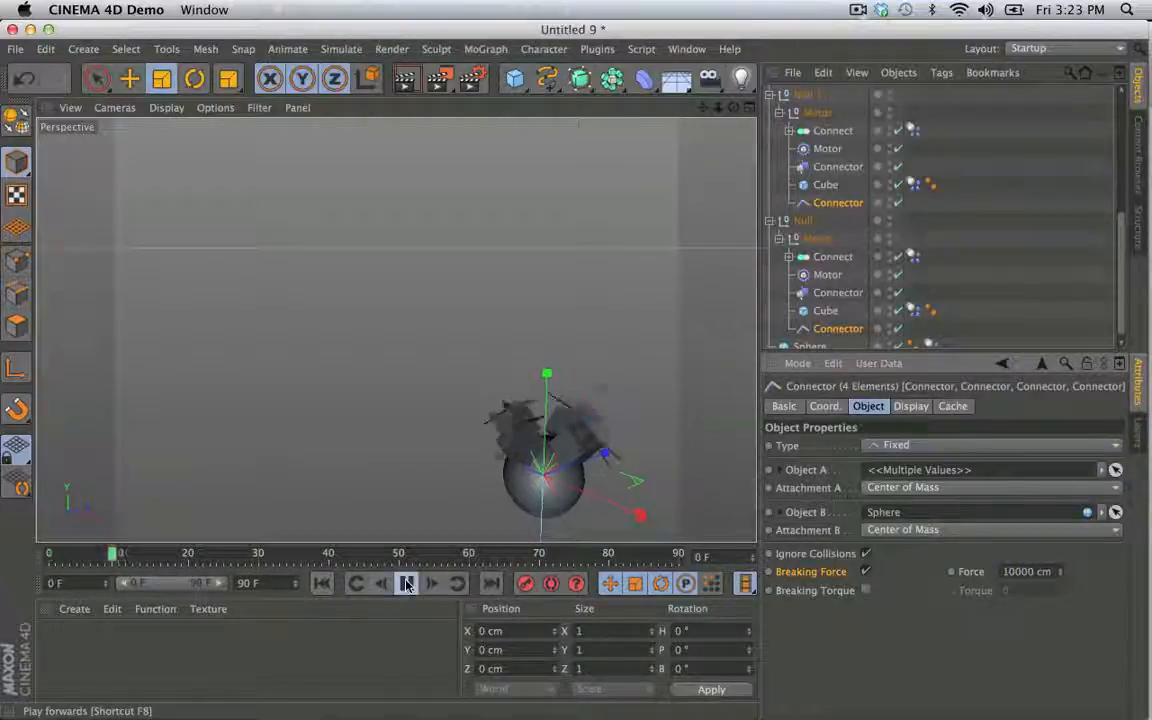
{"action": "left_click", "coordinate": [406, 583]}
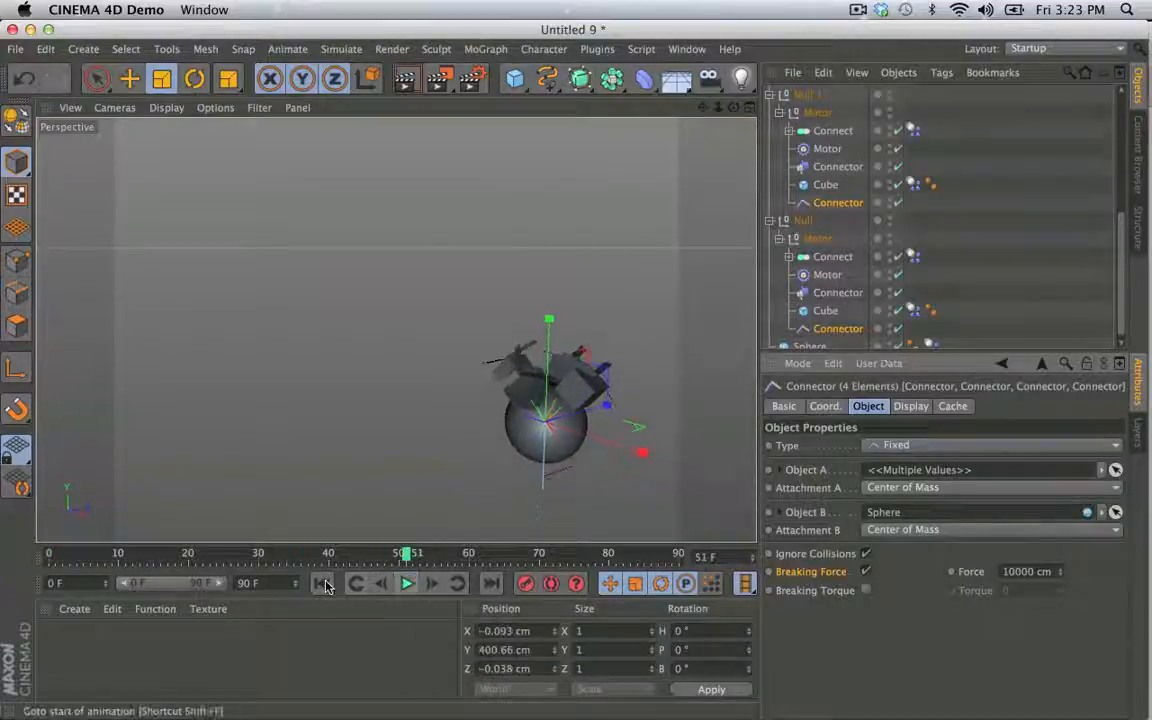
{"action": "left_click", "coordinate": [321, 583]}
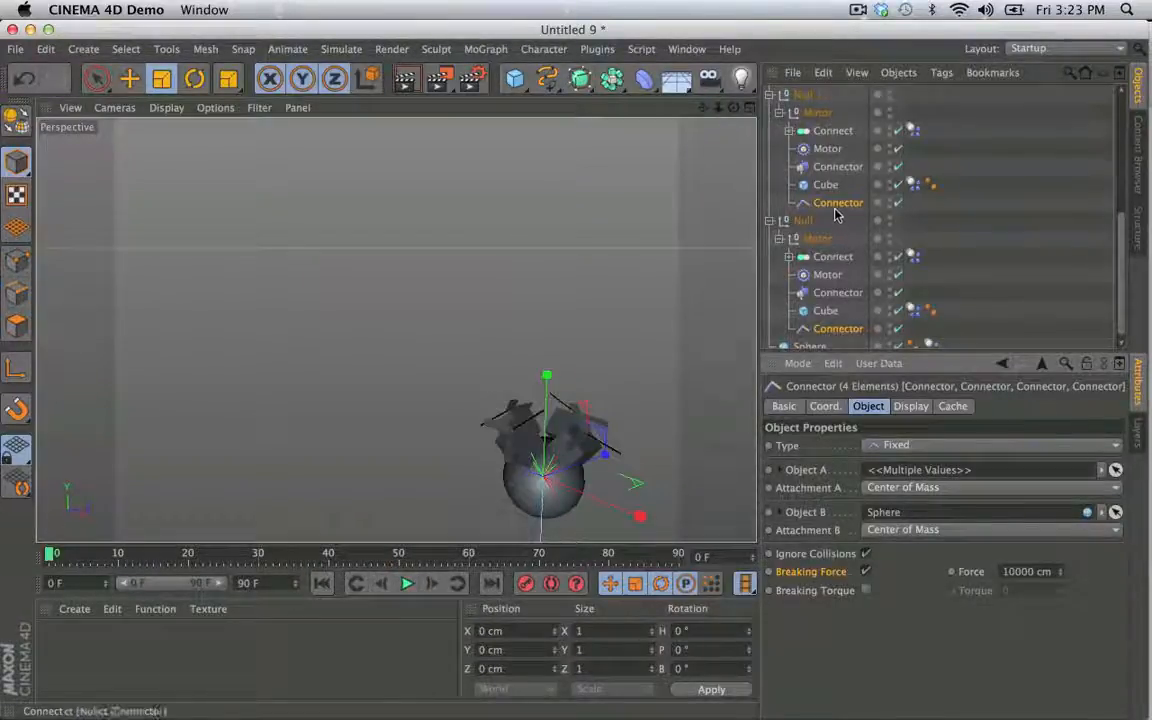
- Collapse the hierarchies of the four Null objects in the object list
{"action": "left_click", "coordinate": [768, 94]}
{"action": "scroll", "coordinate": [774, 112], "scroll_direction": "up", "scroll_amount": 5}
{"action": "left_click", "coordinate": [769, 95]}
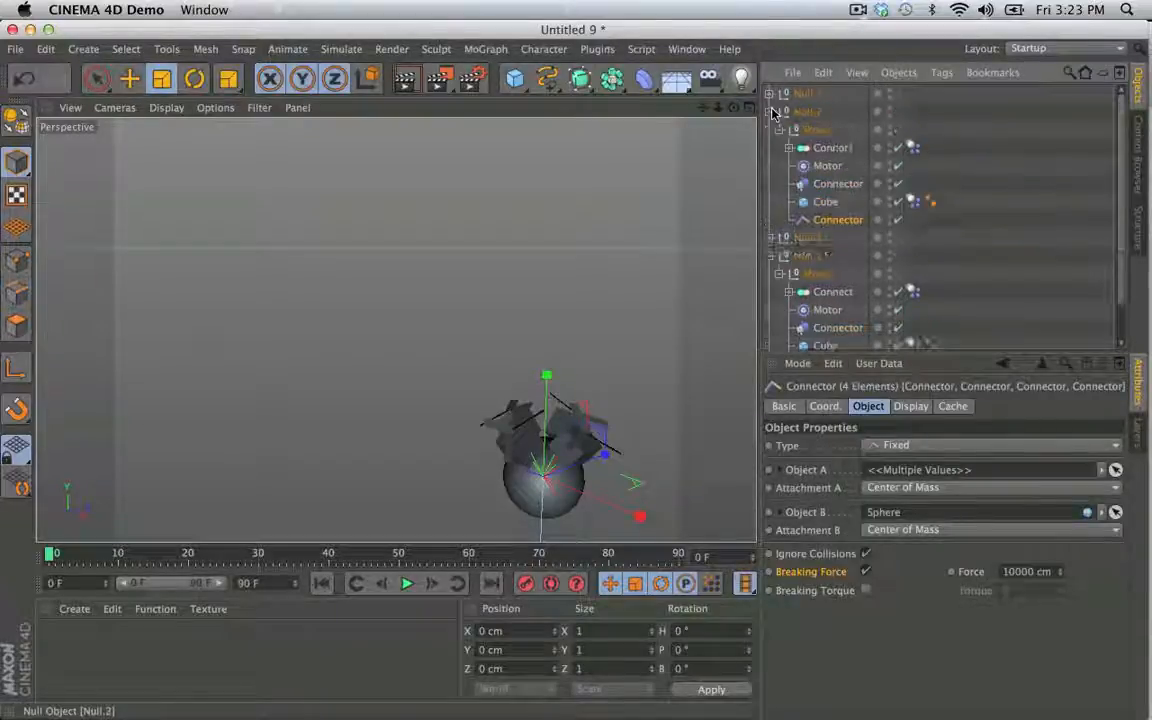
{"action": "left_click", "coordinate": [771, 112]}
{"action": "left_click", "coordinate": [773, 149]}
- Duplicate the Sphere and move the copy above the rig to about X 192 cm, Y 1962 cm
{"action": "left_click", "coordinate": [808, 166]}
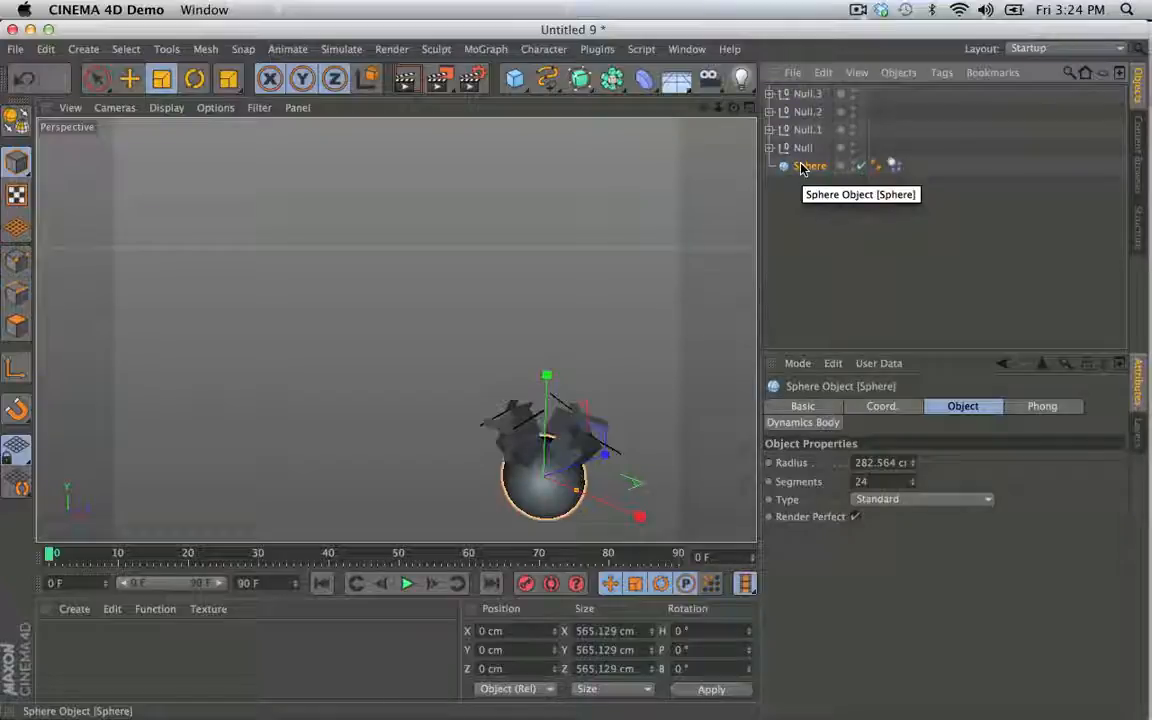
{"action": "key", "text": "super+c"}
{"action": "key", "text": "super+v"}
{"action": "key", "text": "e"}
{"action": "left_click_drag", "start_coordinate": [546, 375], "coordinate": [521, 96]}
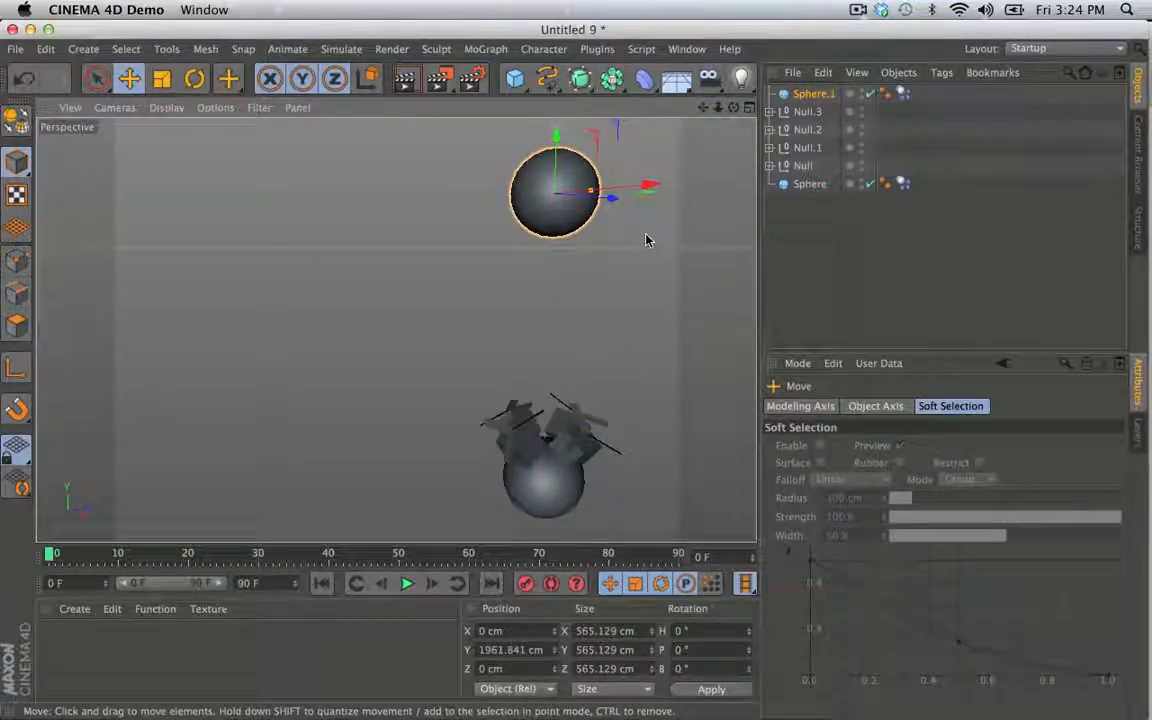
{"action": "left_click_drag", "start_coordinate": [648, 185], "coordinate": [681, 182]}
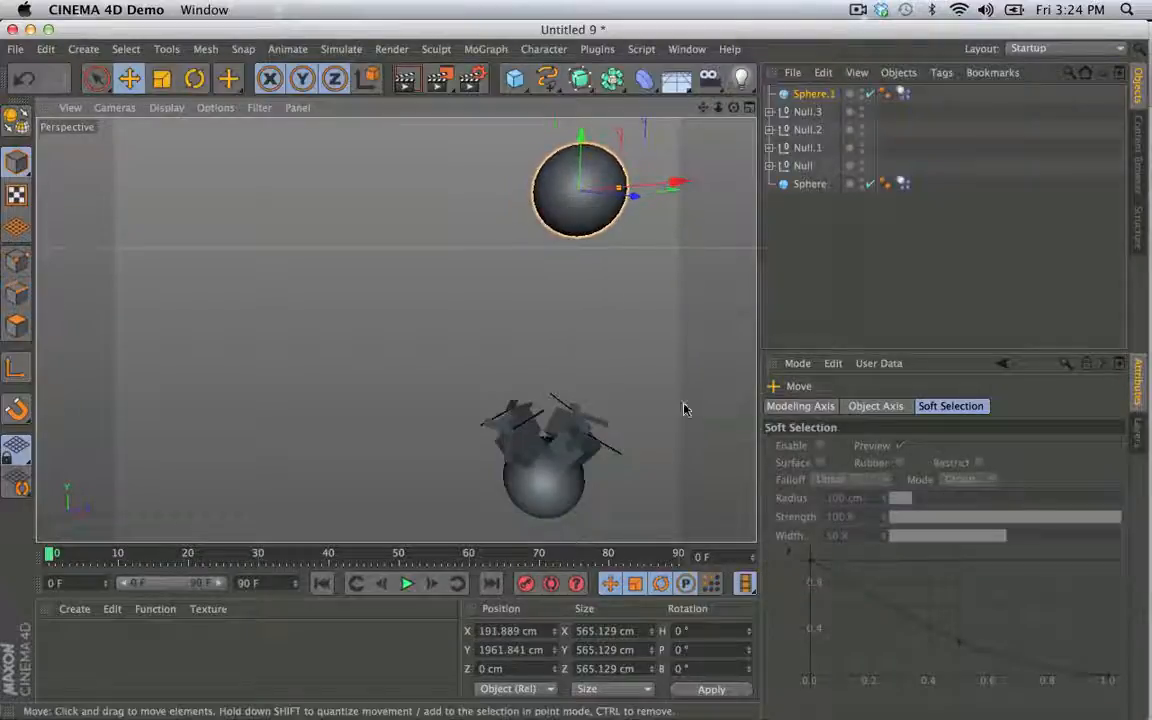
- Test the rig against the falling sphere copy by playing the simulation, then rewind and delete the copy
{"action": "left_click", "coordinate": [406, 584]}
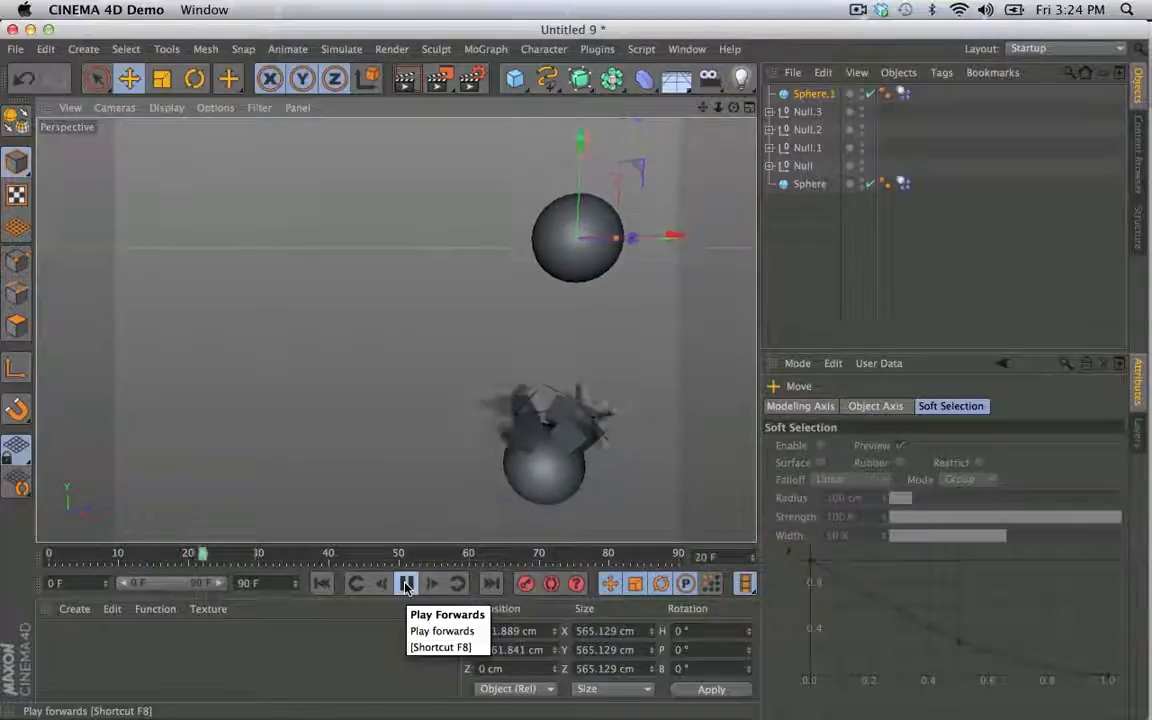
{"action": "left_click", "coordinate": [406, 586]}
{"action": "left_click", "coordinate": [321, 583]}
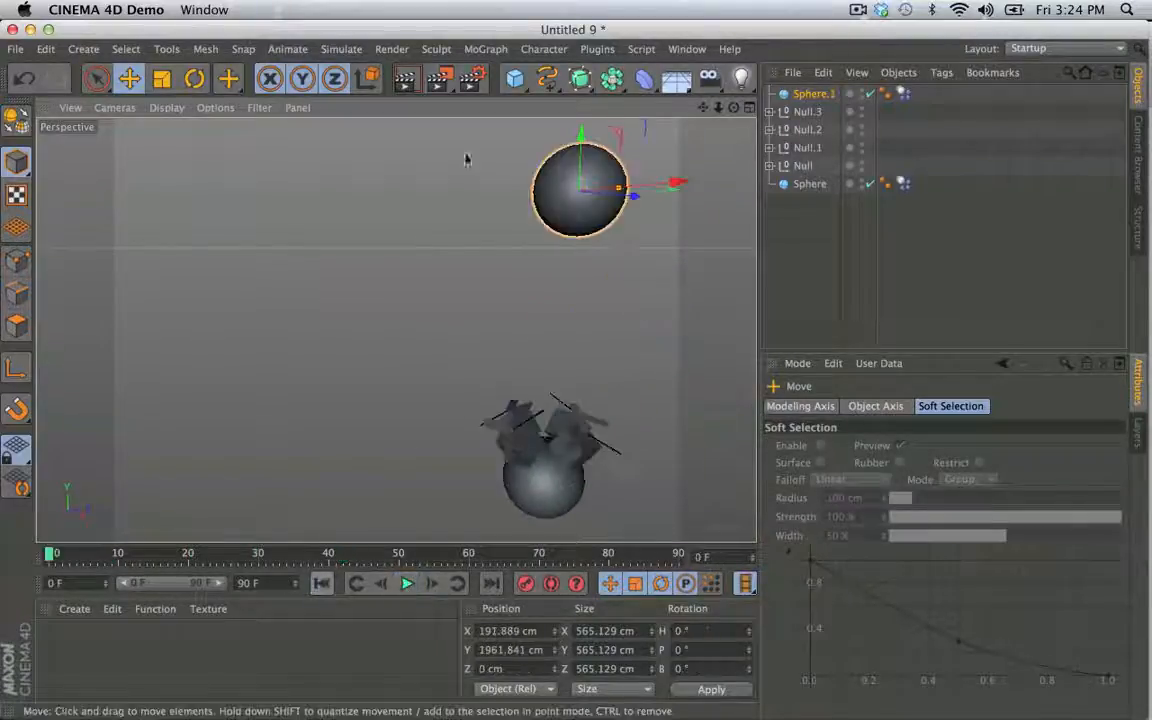
{"action": "key", "text": "Delete"}
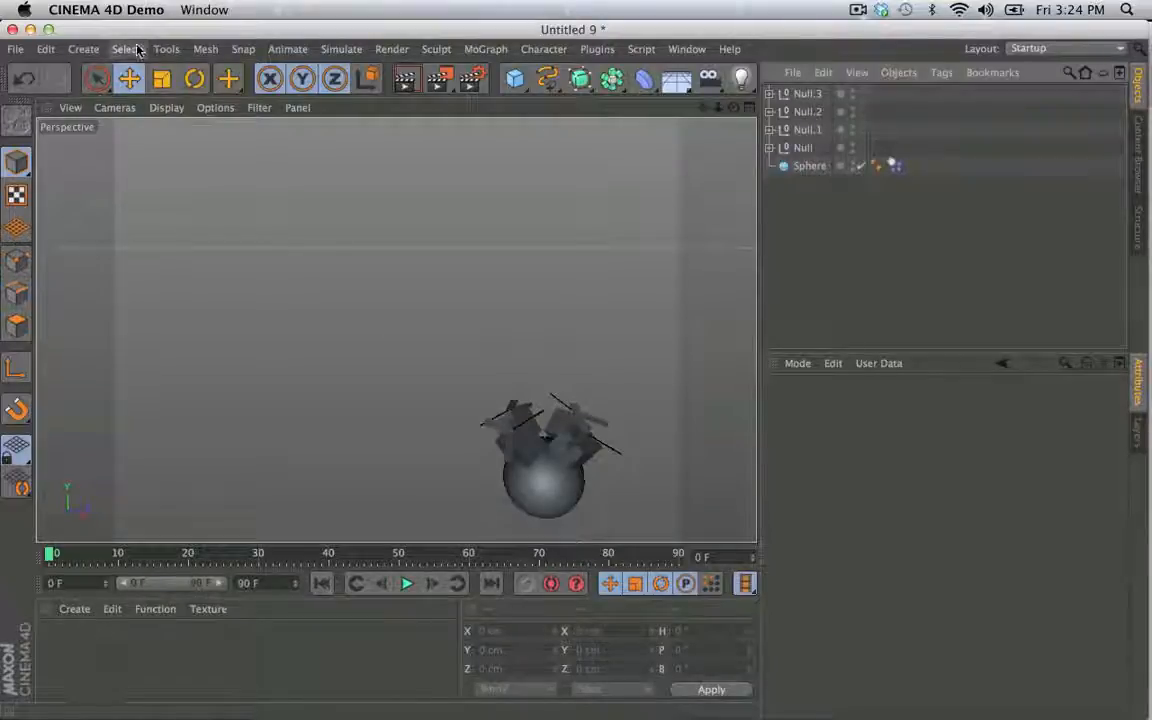
- Create a Null, group the four Nulls and the Sphere under it, and name it HeliSphere
{"action": "left_click", "coordinate": [83, 49]}
{"action": "mouse_move", "coordinate": [85, 76]}
{"action": "left_click", "coordinate": [175, 80]}
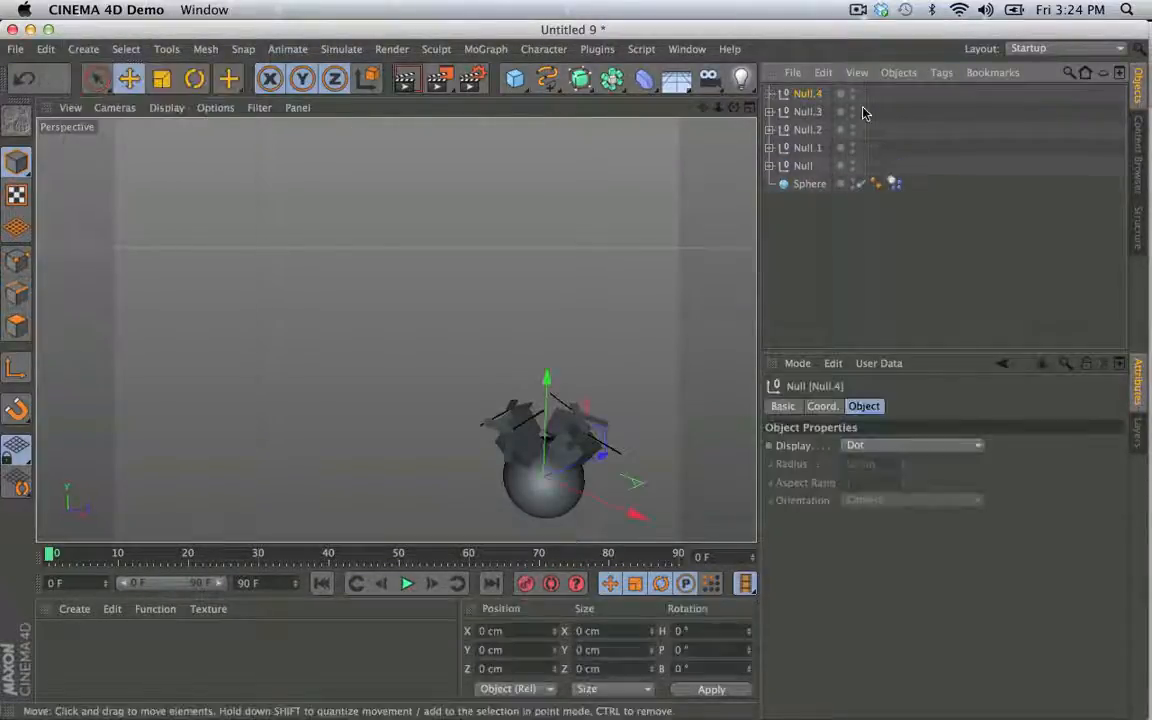
{"action": "key", "text": "ctrl+a"}
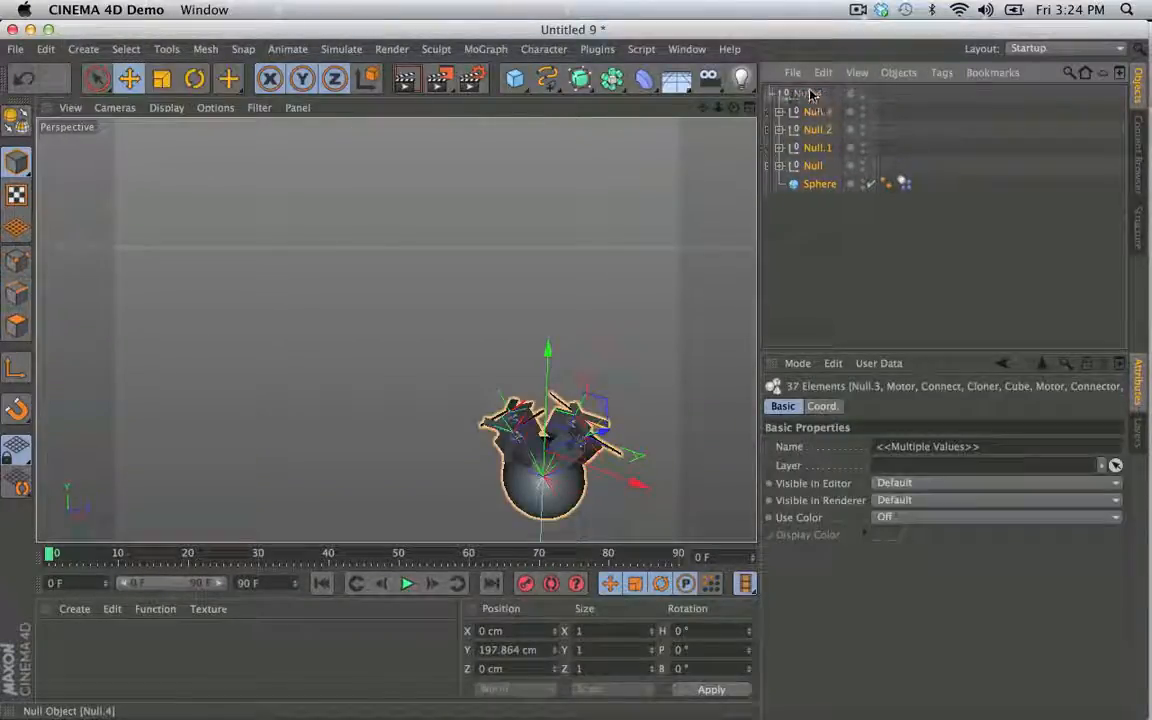
{"action": "double_click", "coordinate": [812, 93]}
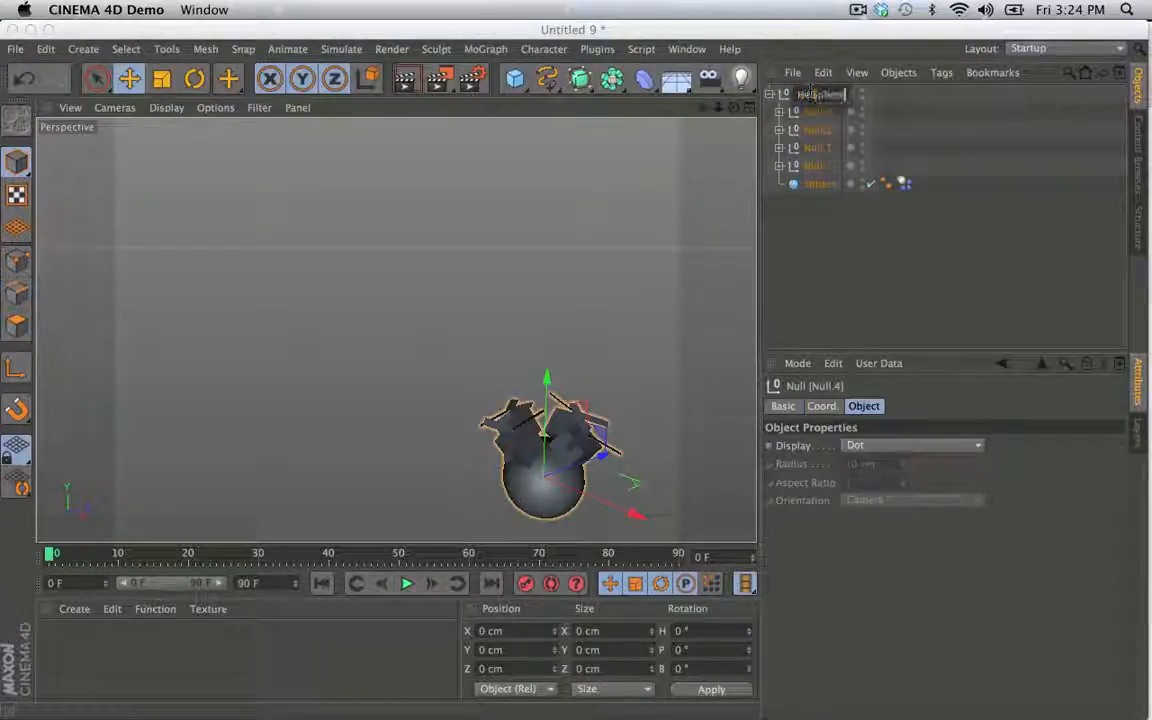
{"action": "key", "text": "Return"}
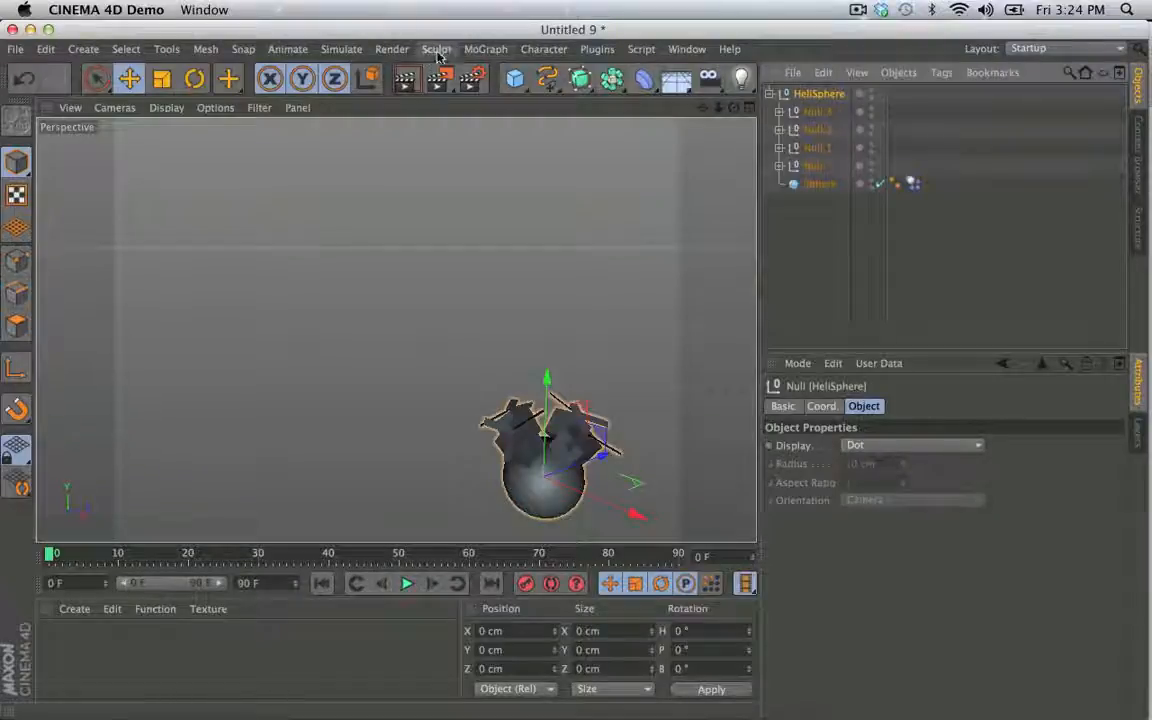
- Add a MoGraph Cloner and make HeliSphere its child
{"action": "left_click", "coordinate": [485, 49]}
{"action": "left_click", "coordinate": [520, 190]}
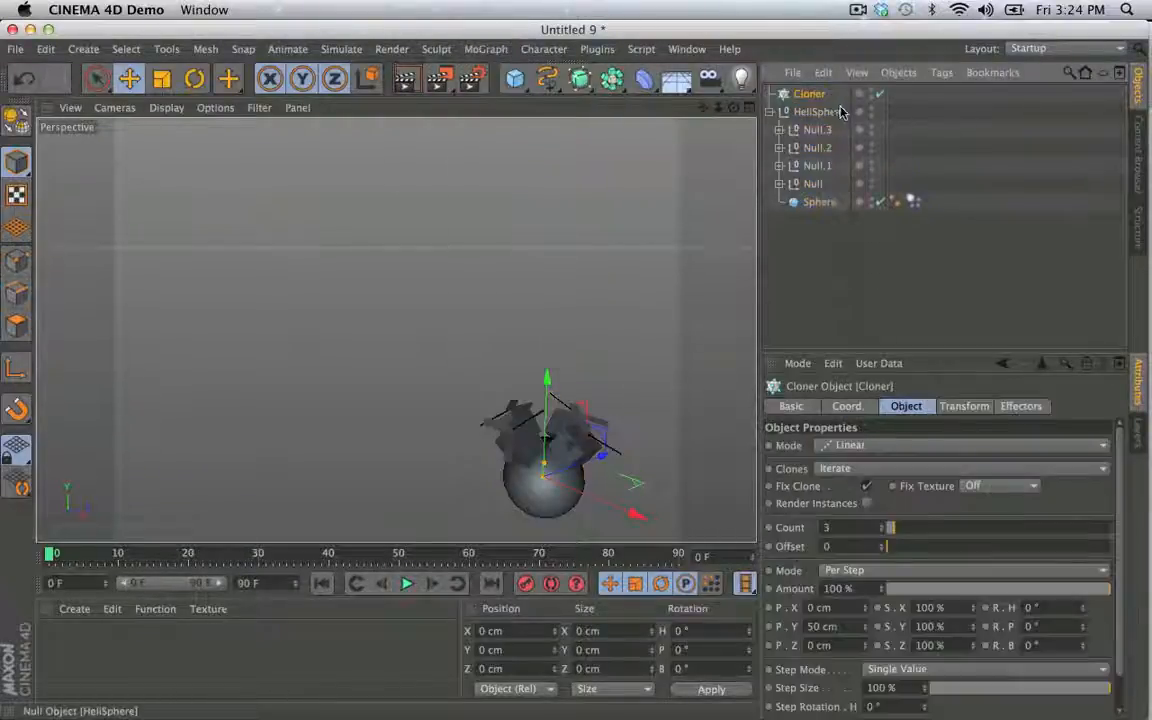
{"action": "left_click_drag", "start_coordinate": [840, 112], "coordinate": [813, 95]}
{"action": "left_click", "coordinate": [810, 94]}
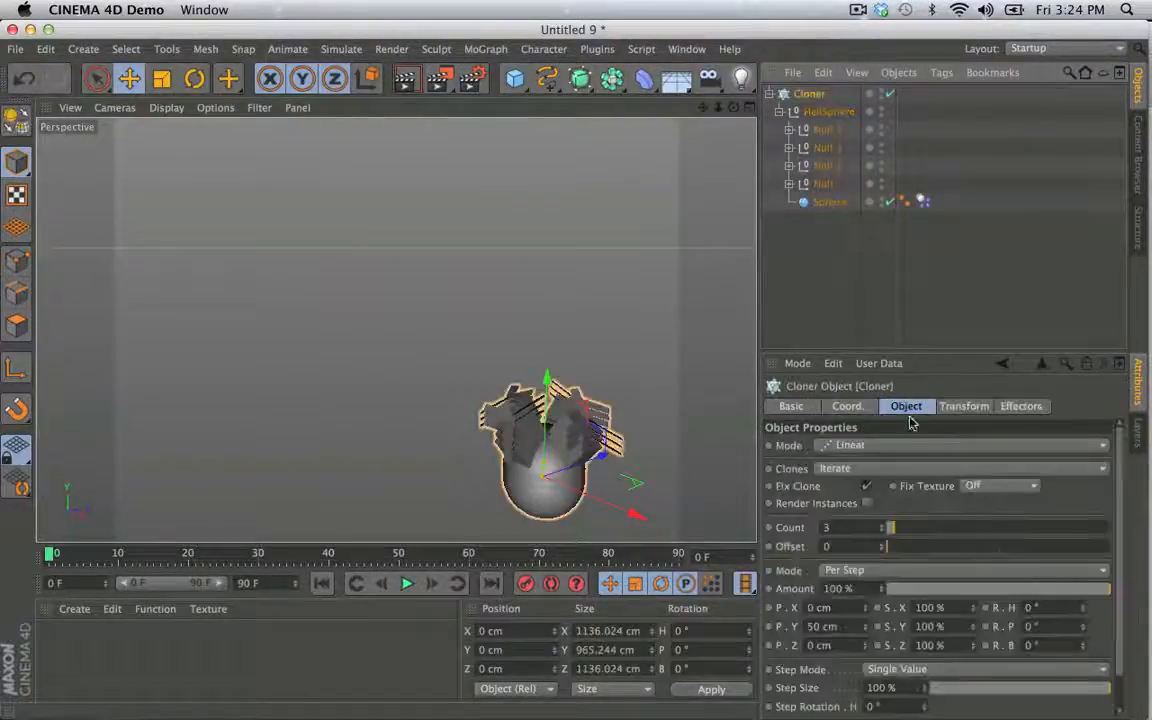
- Set the Cloner's mode to Grid Array with a count of 2 in all three directions
{"action": "left_click", "coordinate": [886, 447]}
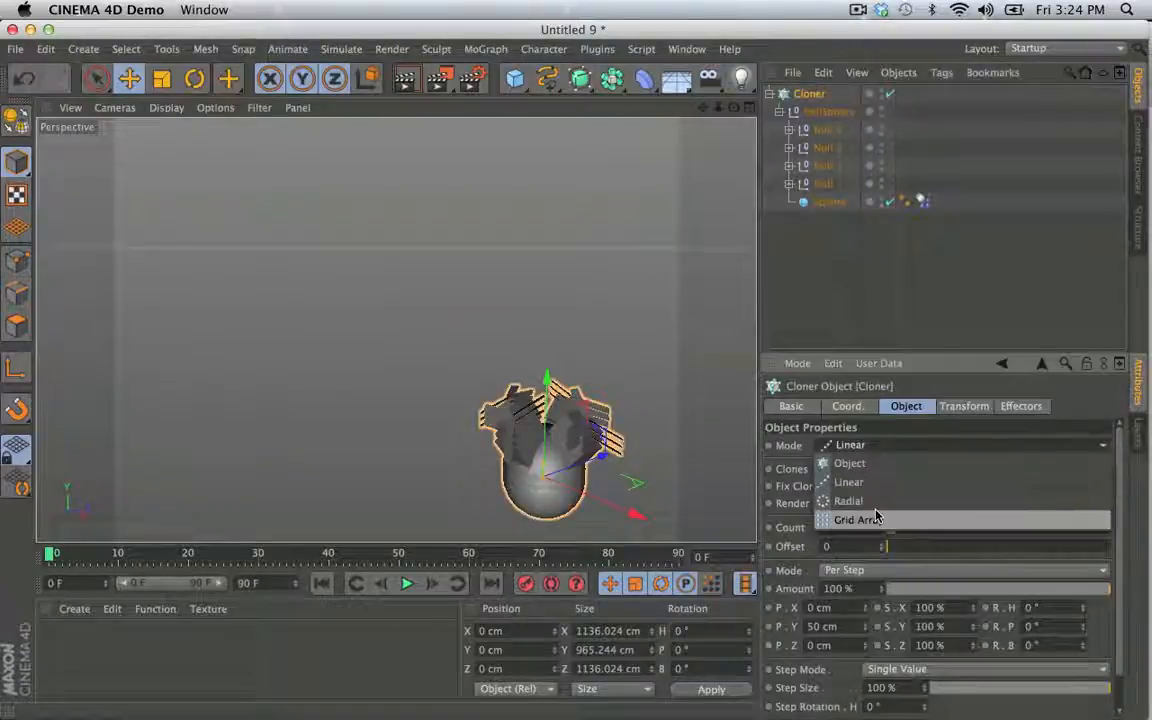
{"action": "left_click", "coordinate": [885, 524]}
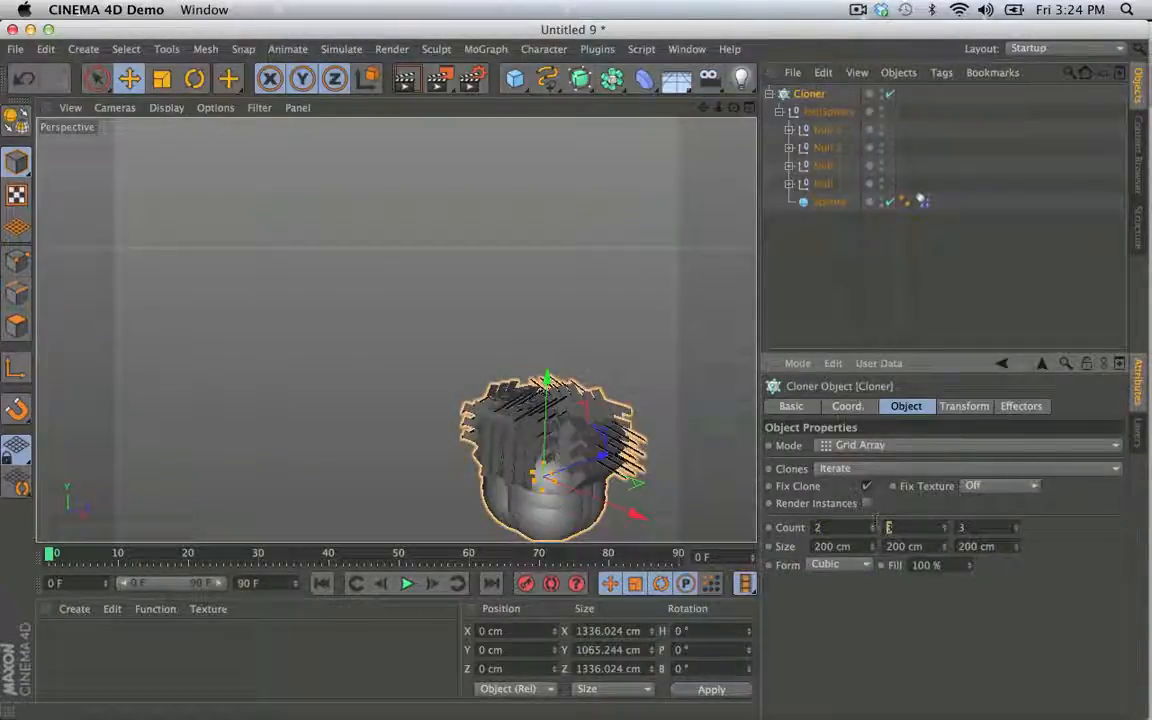
{"action": "type", "text": "2"}
{"action": "key", "text": "Tab"}
{"action": "type", "text": "2"}
{"action": "key", "text": "Return"}
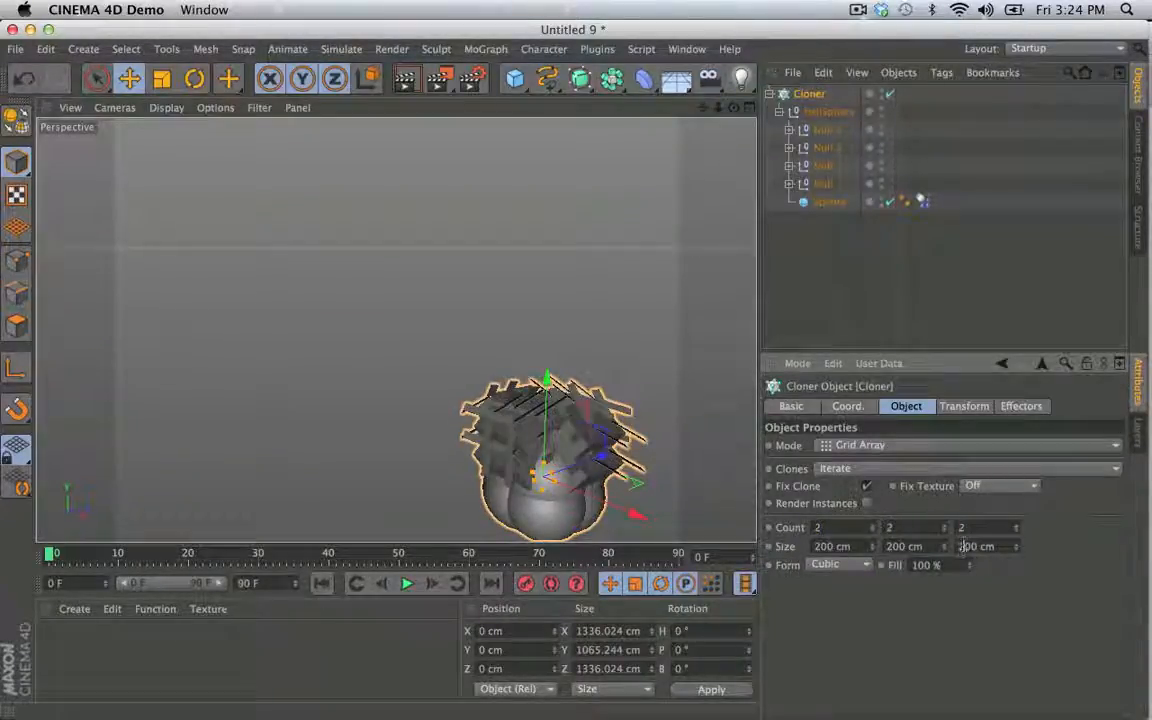
- Set the Cloner's grid size to 1200 cm on all three axes
{"action": "key", "text": "Return"}
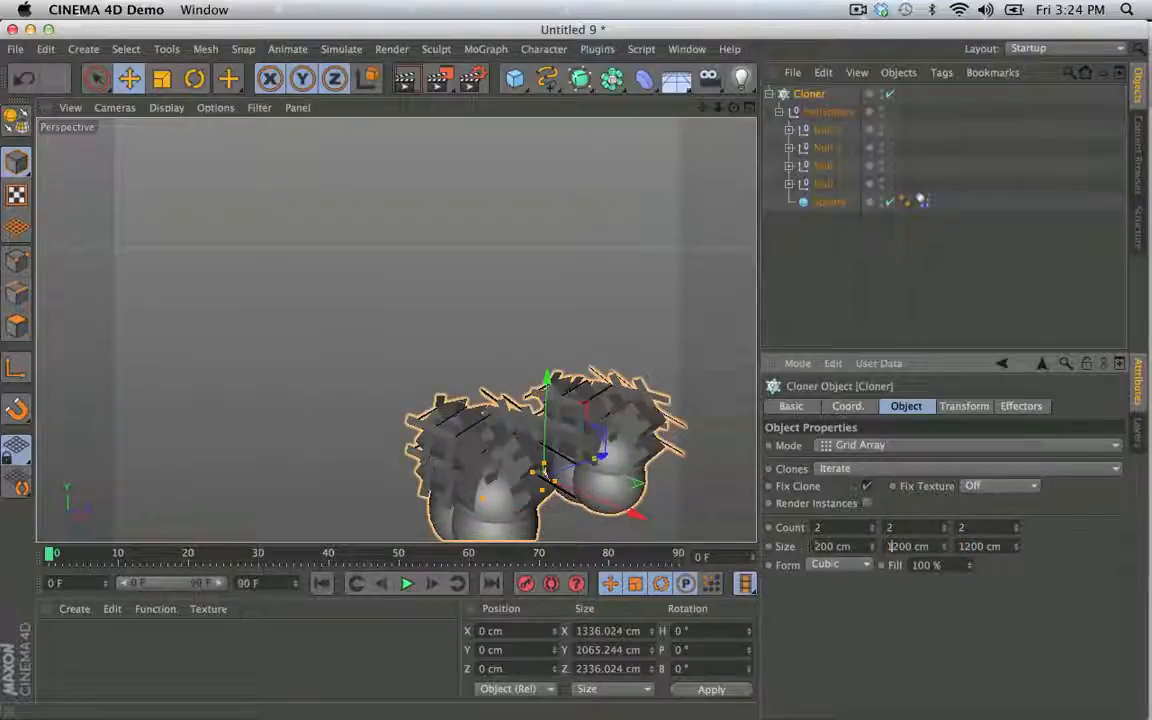
{"action": "left_click", "coordinate": [812, 546]}
{"action": "type", "text": "1"}
{"action": "key", "text": "Return"}
- Frame the whole grid of HeliSphere clones, play their simulation and stop it
{"action": "scroll", "coordinate": [632, 366], "scroll_direction": "down", "scroll_amount": 2}
{"action": "middle_click_drag", "start_coordinate": [610, 358], "coordinate": [566, 252], "text": "alt"}
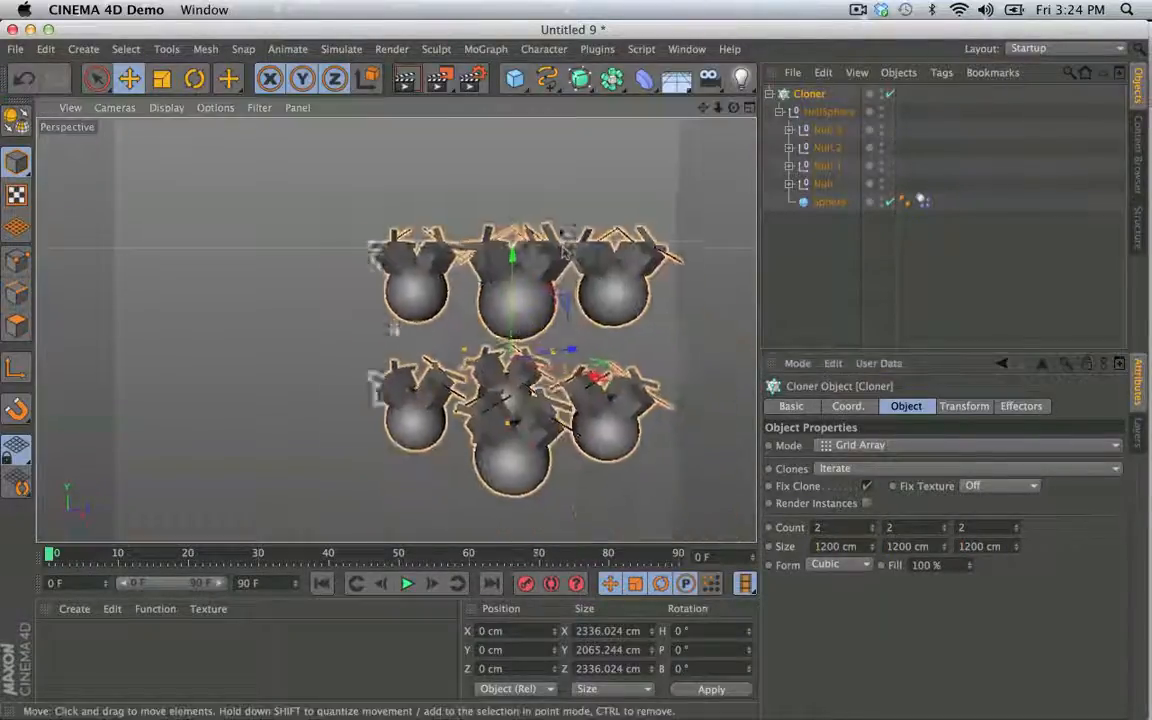
{"action": "scroll", "coordinate": [566, 252], "scroll_direction": "down", "scroll_amount": 2}
{"action": "left_click", "coordinate": [407, 584]}
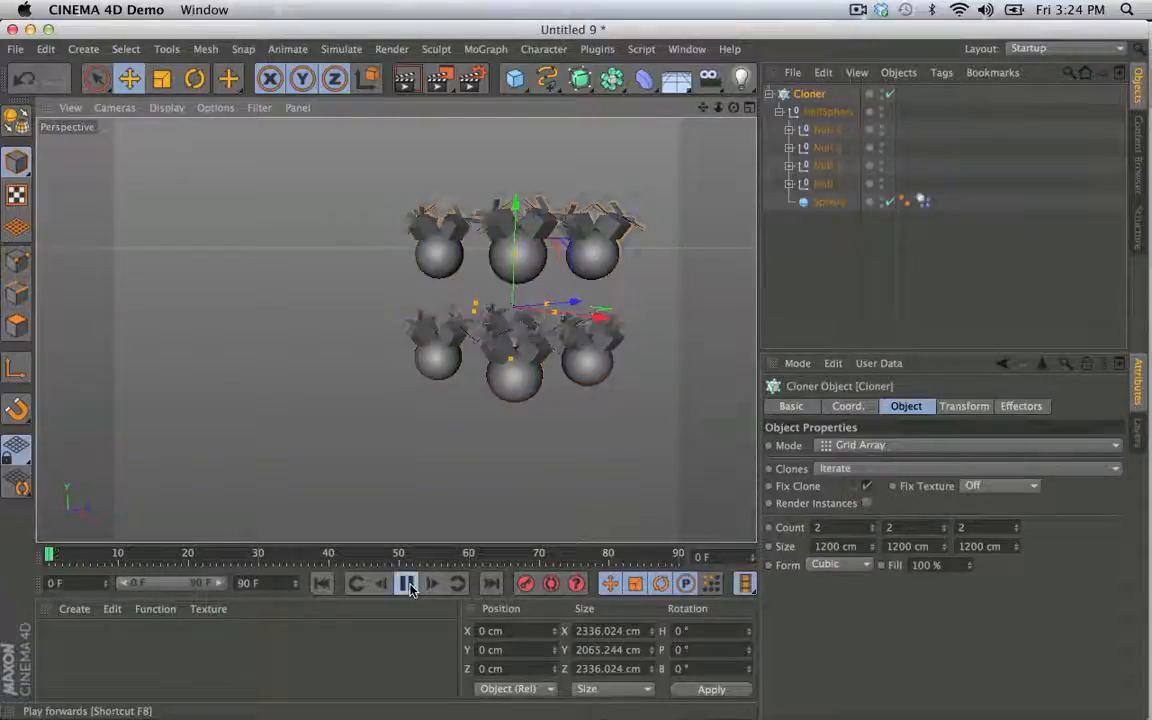
{"action": "left_click", "coordinate": [643, 265]}
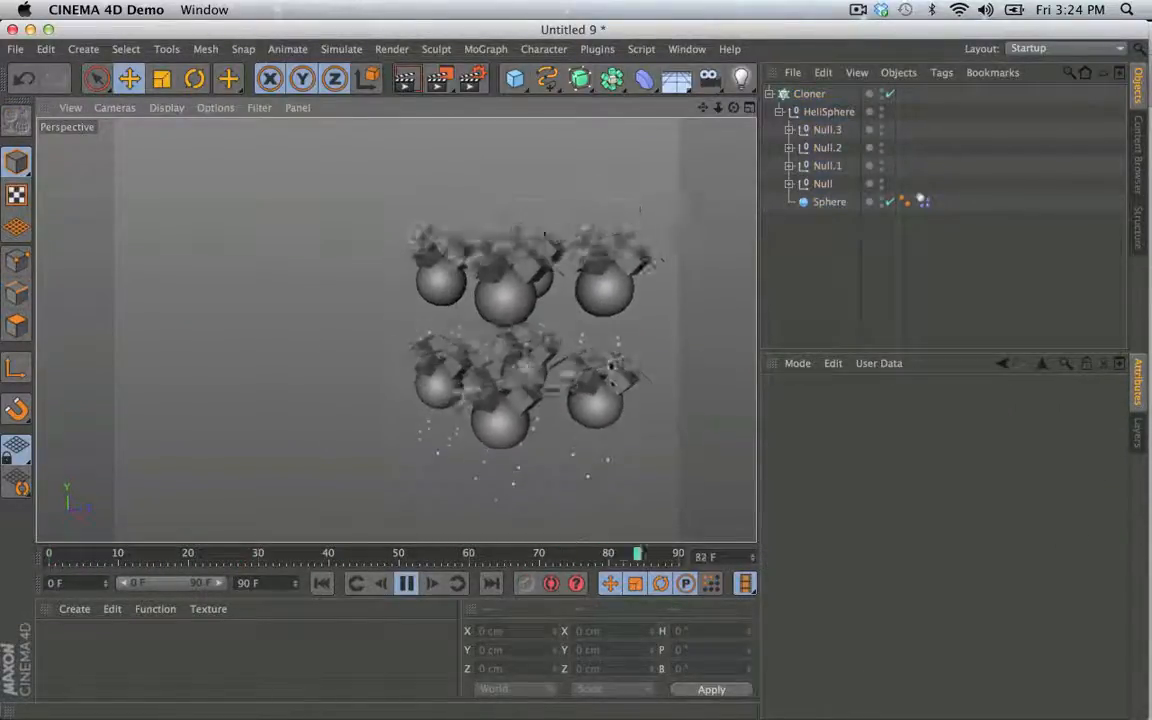
{"action": "left_click", "coordinate": [405, 586]}
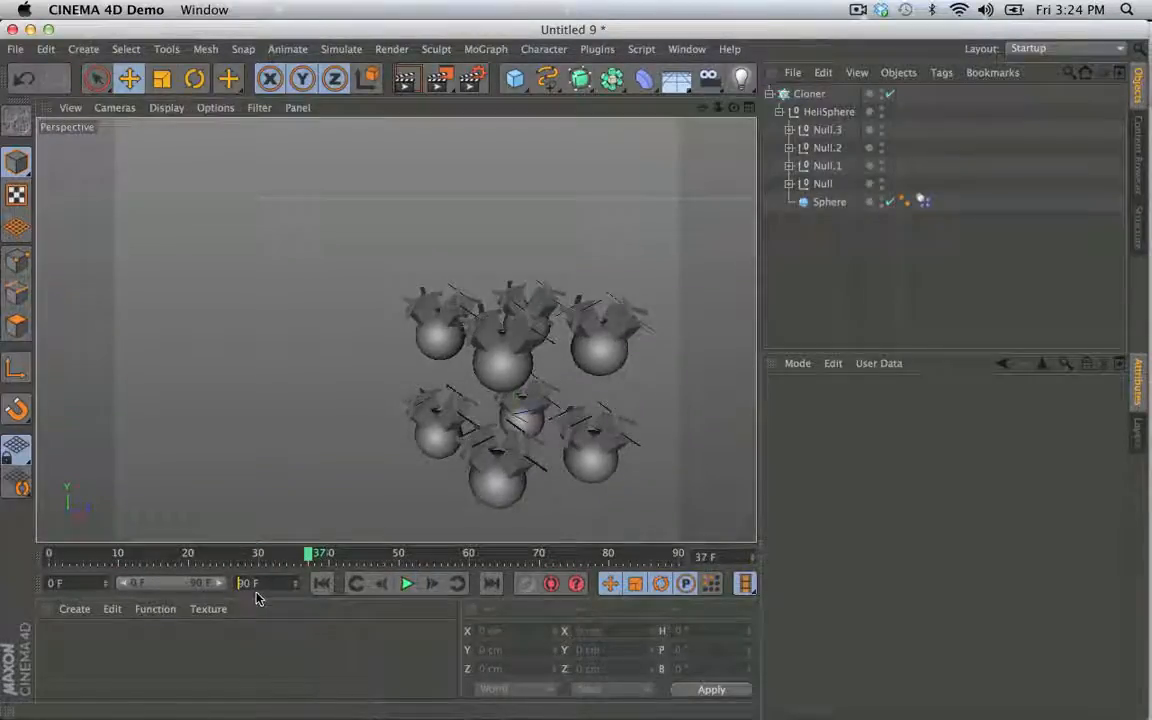
- Extend the timeline's end to frame 9999, play the clone simulation and return to the first frame
{"action": "type", "text": "99"}
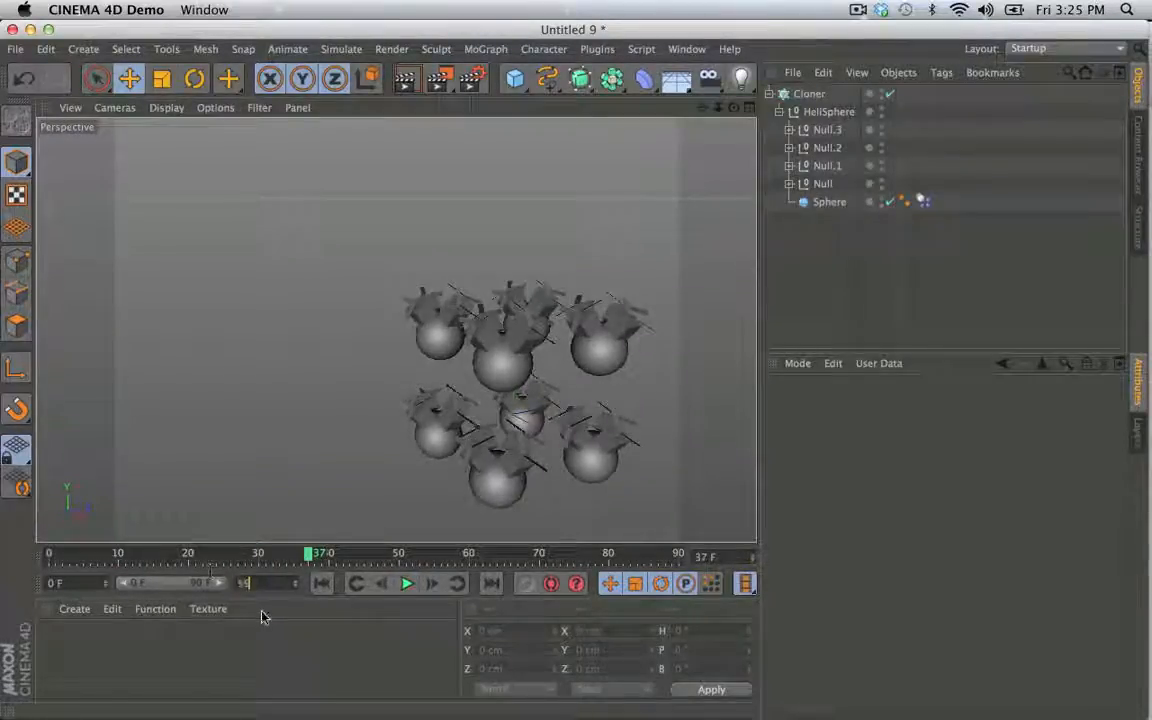
{"action": "type", "text": "99 F"}
{"action": "key", "text": "Return"}
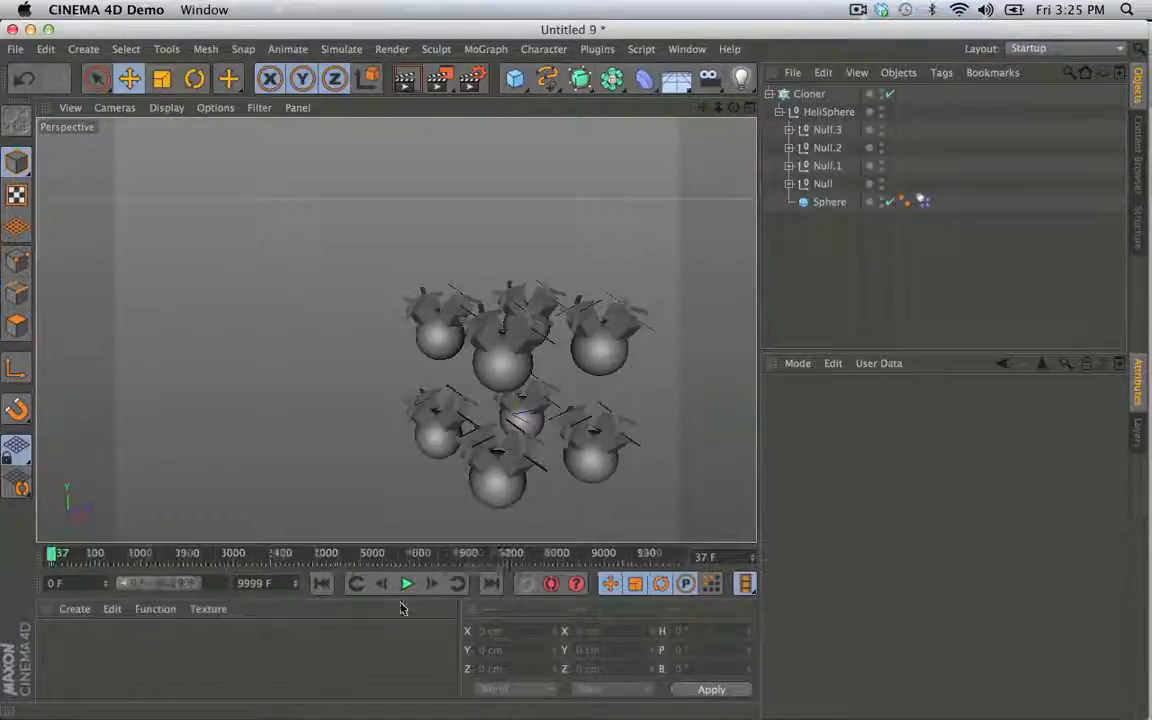
{"action": "left_click", "coordinate": [406, 584]}
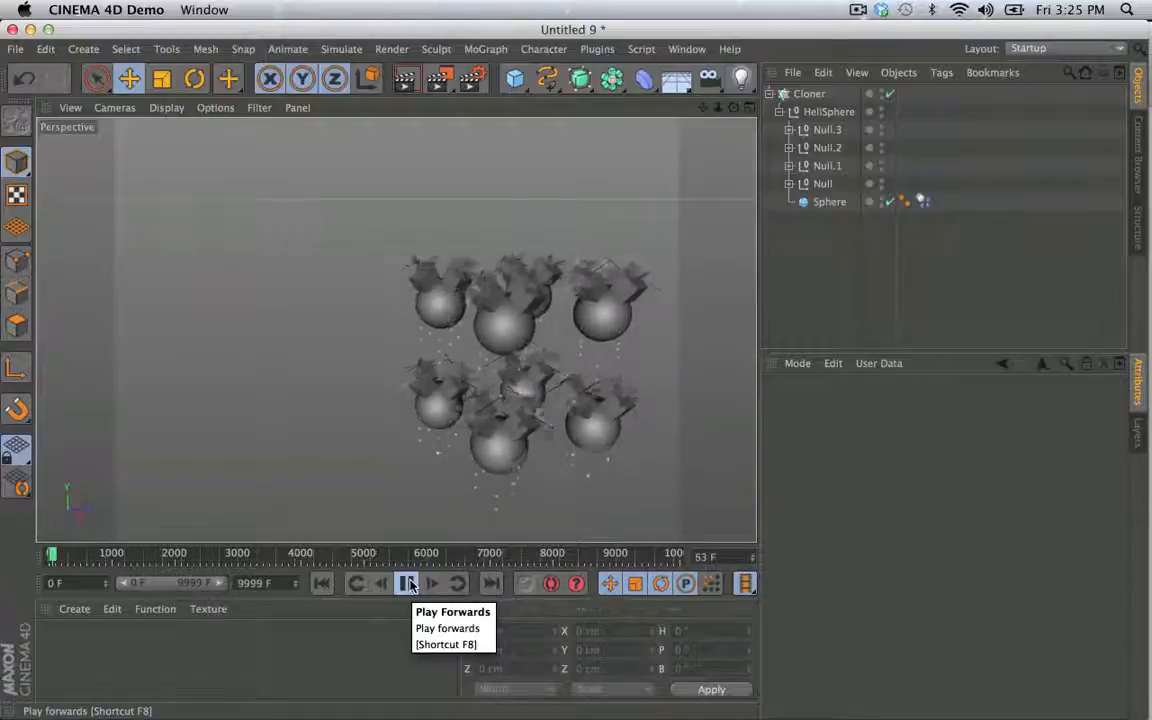
{"action": "left_click", "coordinate": [411, 585]}
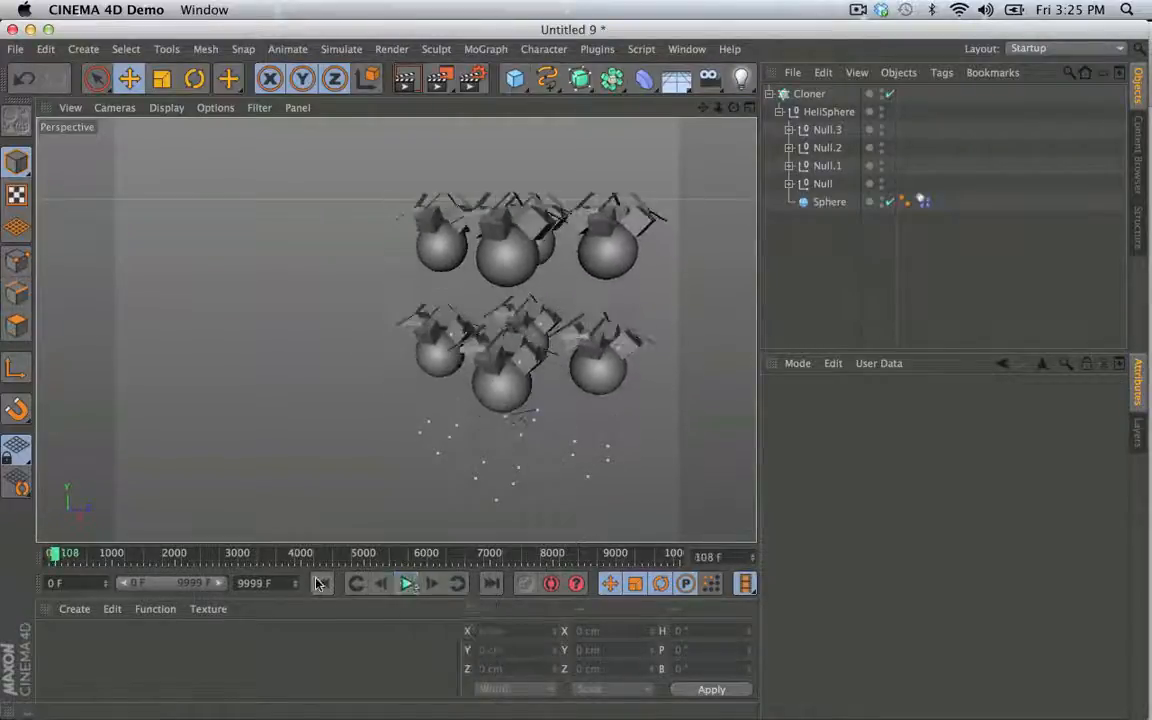
{"action": "left_click", "coordinate": [322, 584]}
- Add a Random effector to the Cloner and show its transform and color parameters
{"action": "left_click", "coordinate": [816, 94]}
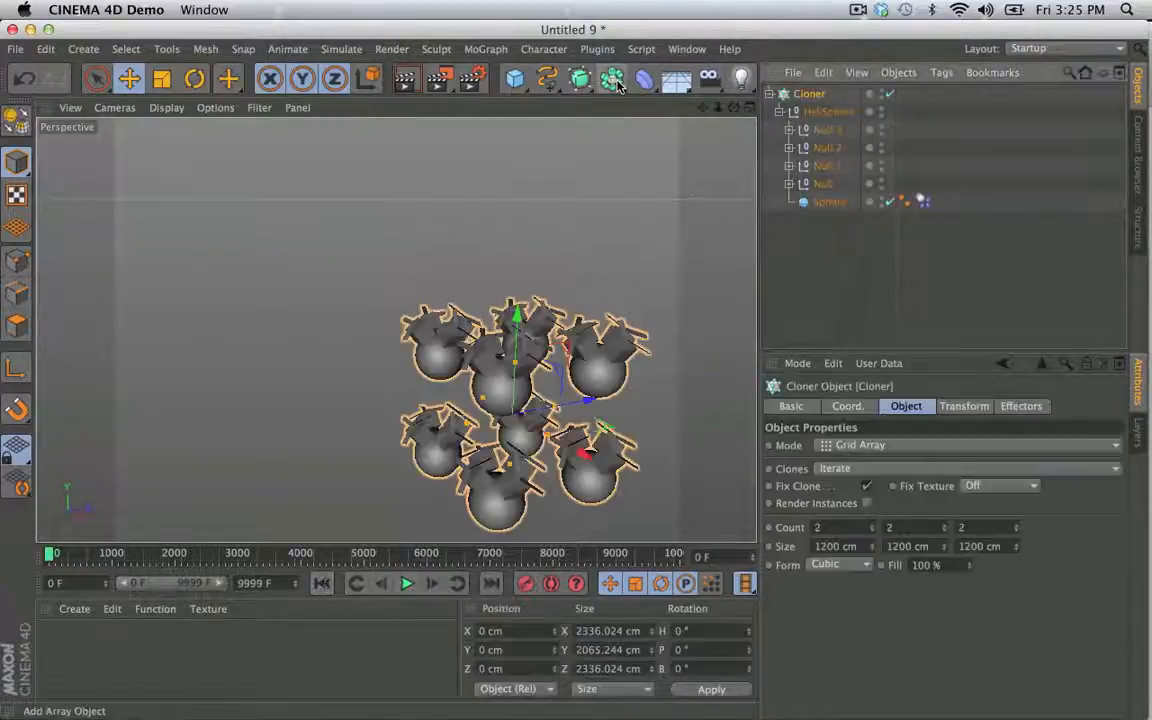
{"action": "left_click", "coordinate": [507, 52]}
{"action": "mouse_move", "coordinate": [512, 75]}
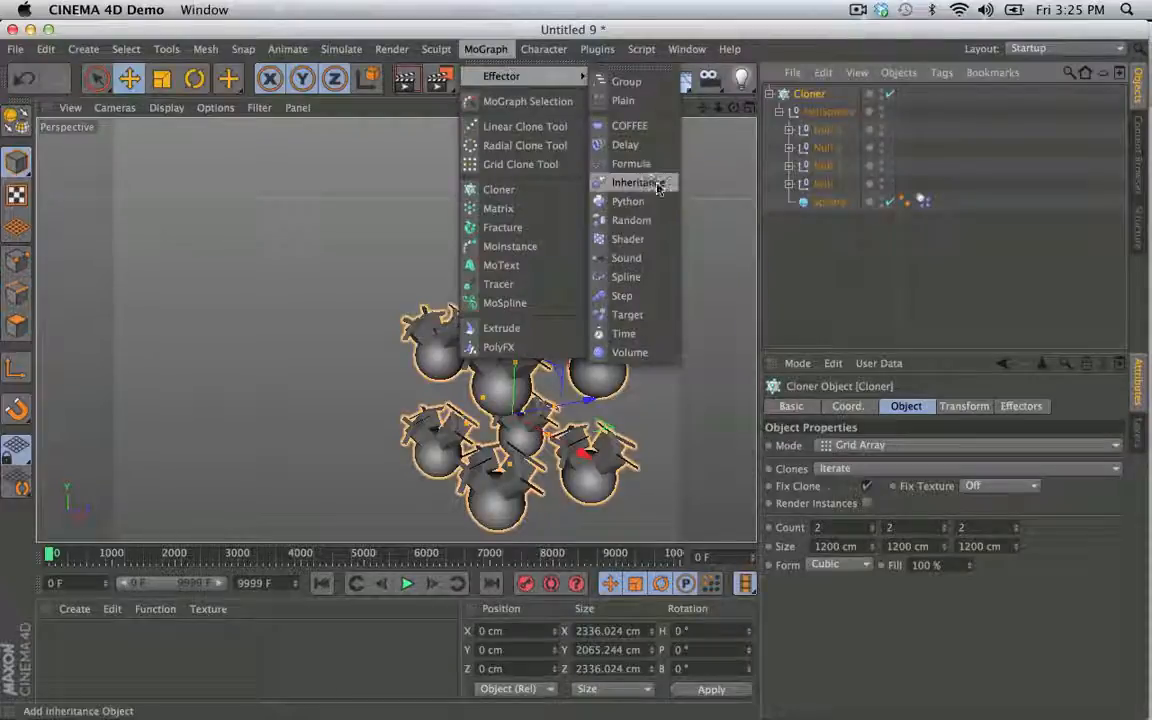
{"action": "left_click", "coordinate": [655, 221]}
{"action": "left_click", "coordinate": [958, 406]}
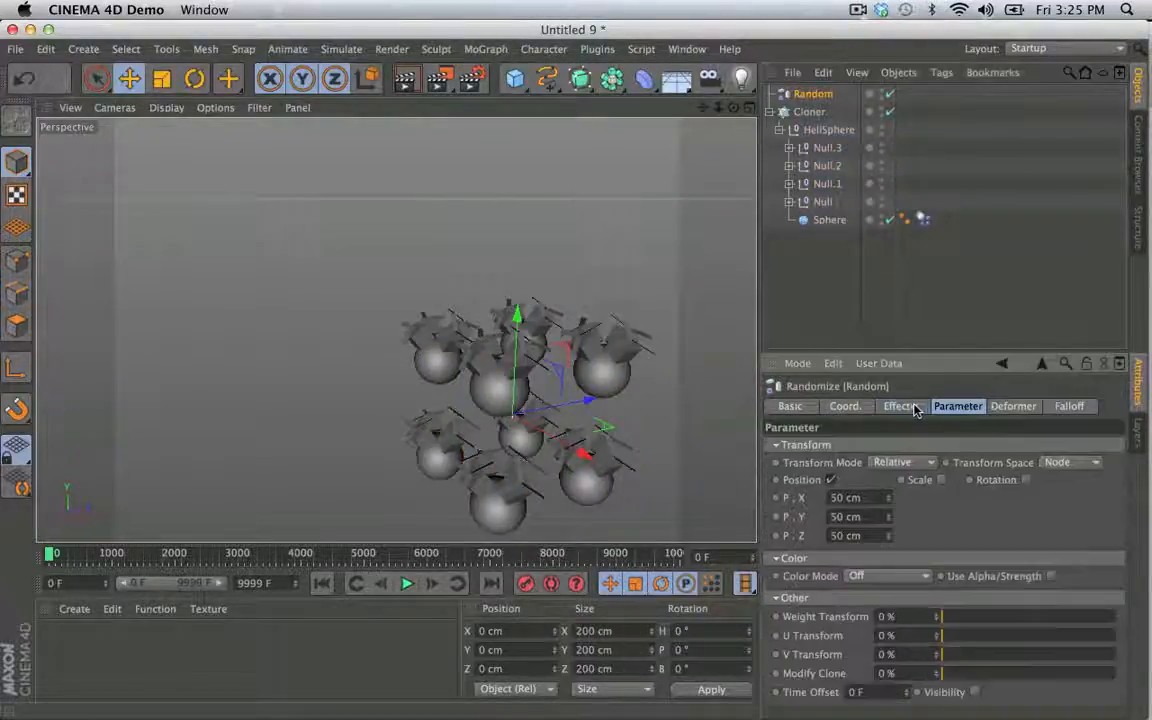
{"action": "left_click", "coordinate": [922, 407]}
{"action": "left_click", "coordinate": [958, 406]}
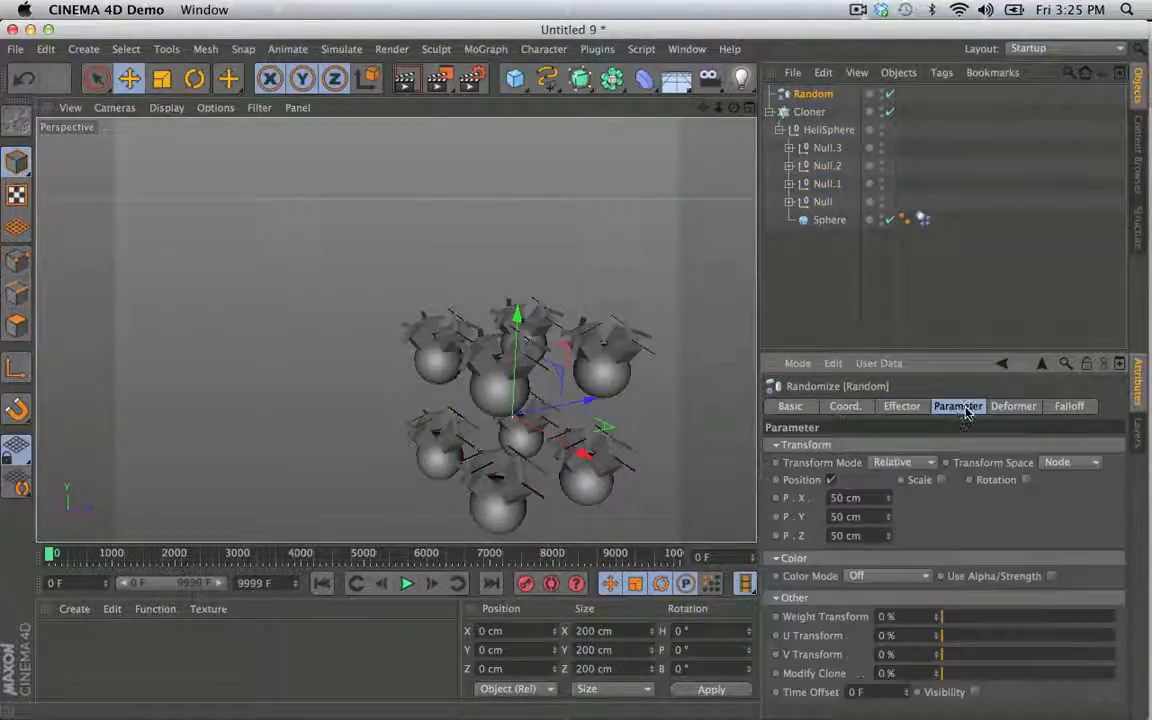
- Disable the Random effector's Position, set its Color Mode to On and enable Use Alpha/Strength
{"action": "left_click", "coordinate": [833, 481]}
{"action": "left_click", "coordinate": [901, 555]}
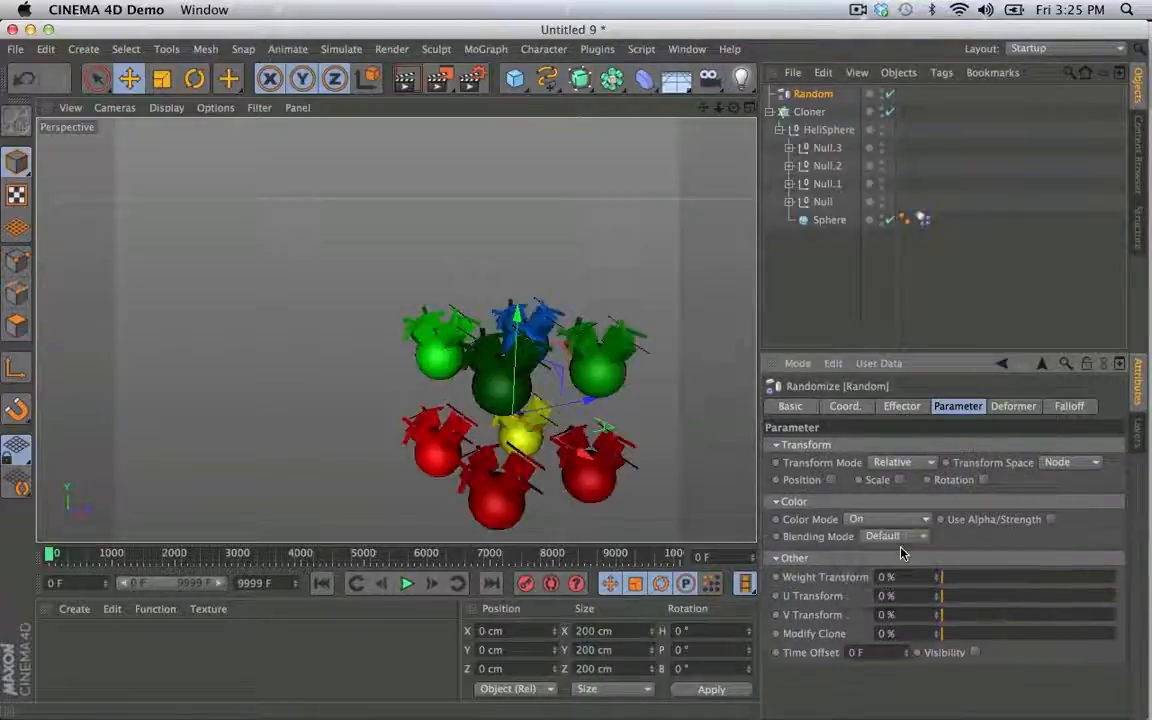
{"action": "left_click", "coordinate": [1051, 521]}
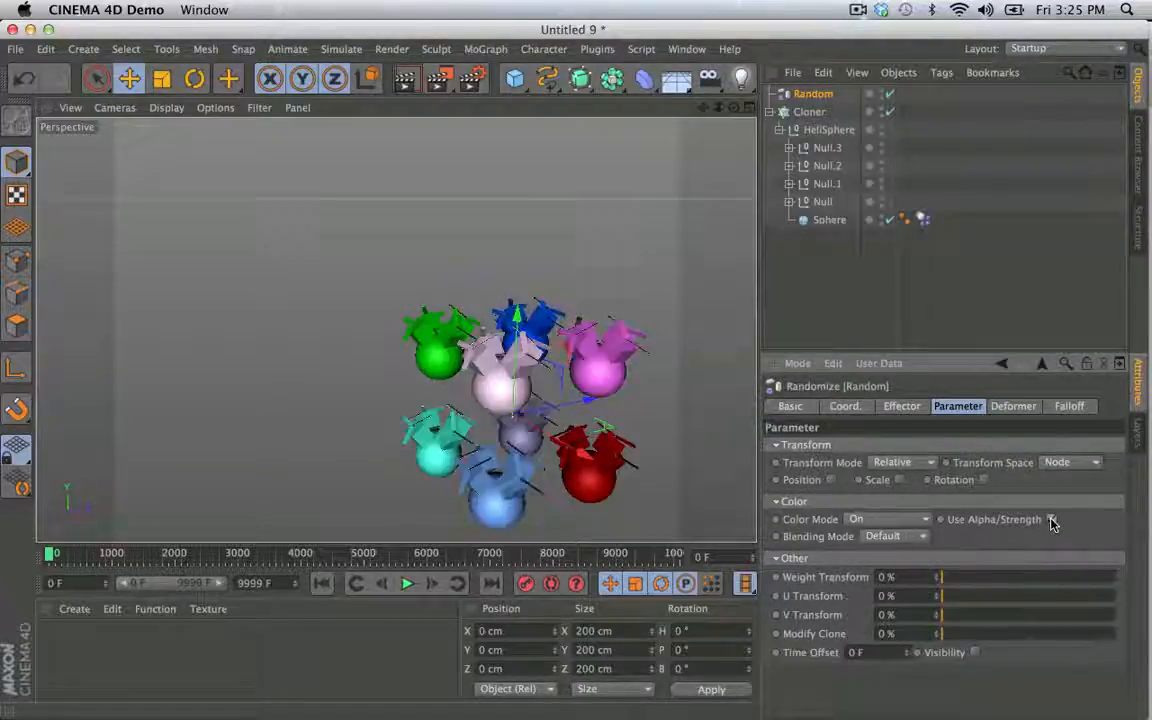
{"action": "left_click", "coordinate": [841, 297]}
- Play the simulation with the randomly colored clones and rewind it to the first frame
{"action": "left_click", "coordinate": [407, 583]}
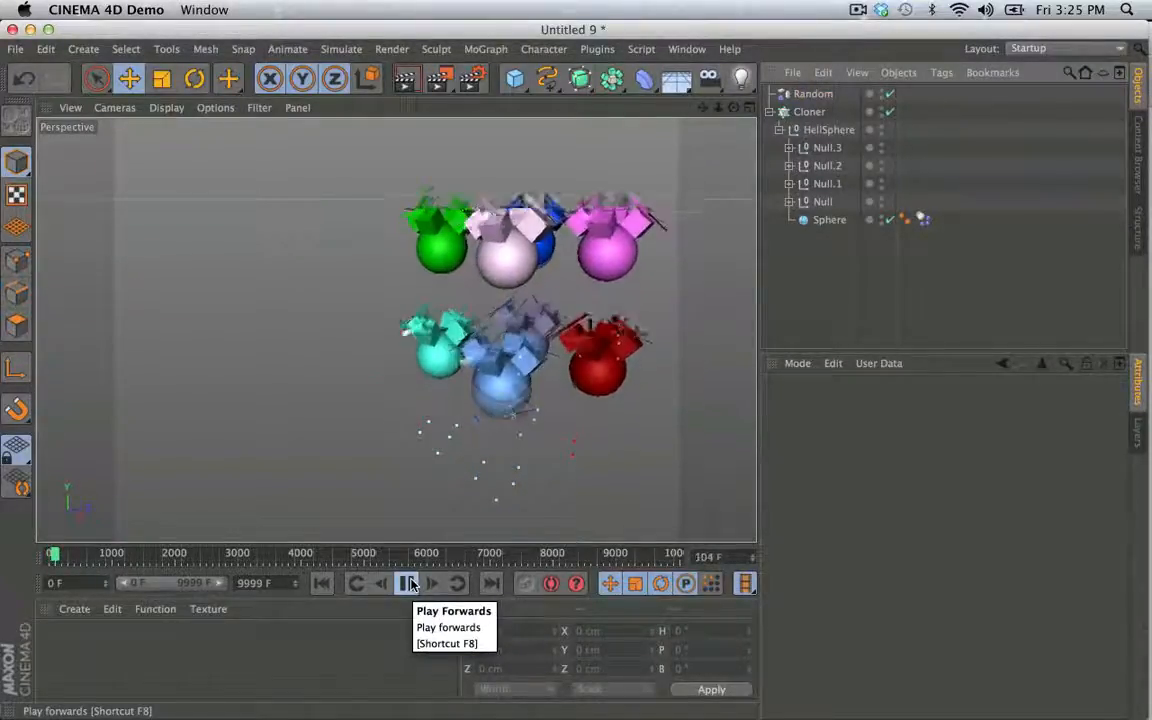
{"action": "left_click", "coordinate": [404, 585]}
{"action": "left_click", "coordinate": [324, 584]}
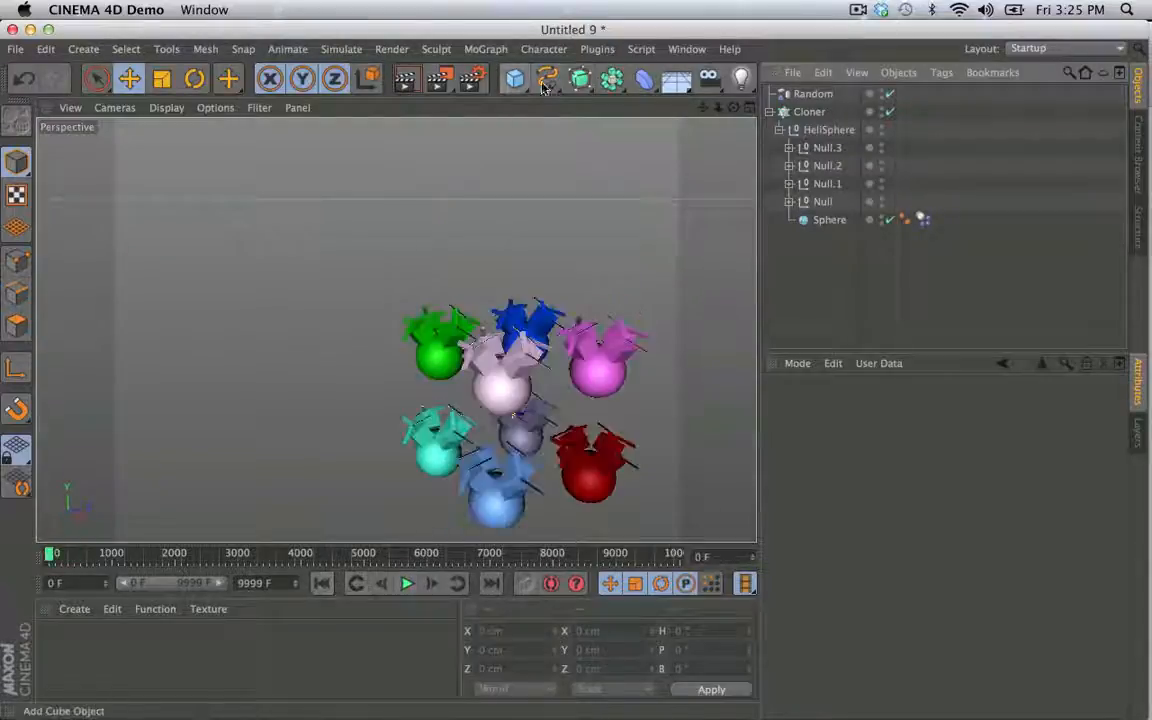
- Add a Cube and move it above the clones to about X 995 cm, Y 1957 cm, showing all four views
{"action": "left_click_drag", "start_coordinate": [525, 85], "coordinate": [558, 104]}
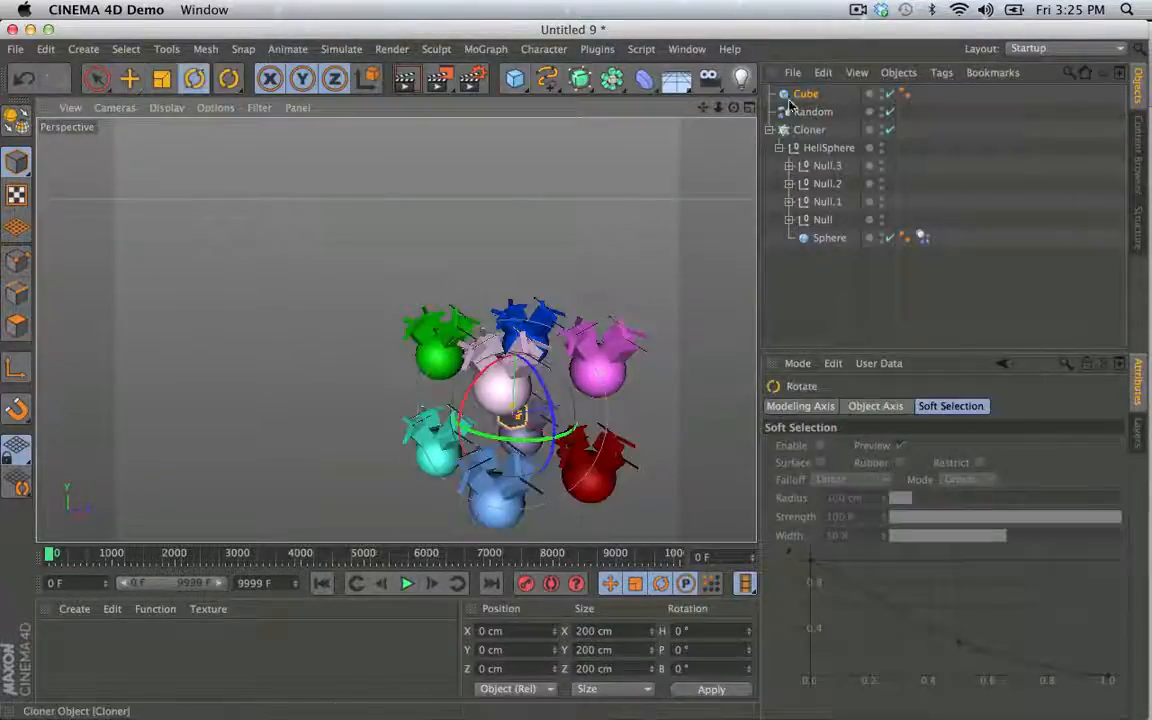
{"action": "key", "text": "e"}
{"action": "left_click_drag", "start_coordinate": [556, 372], "coordinate": [651, 183]}
{"action": "middle_click", "coordinate": [570, 150]}
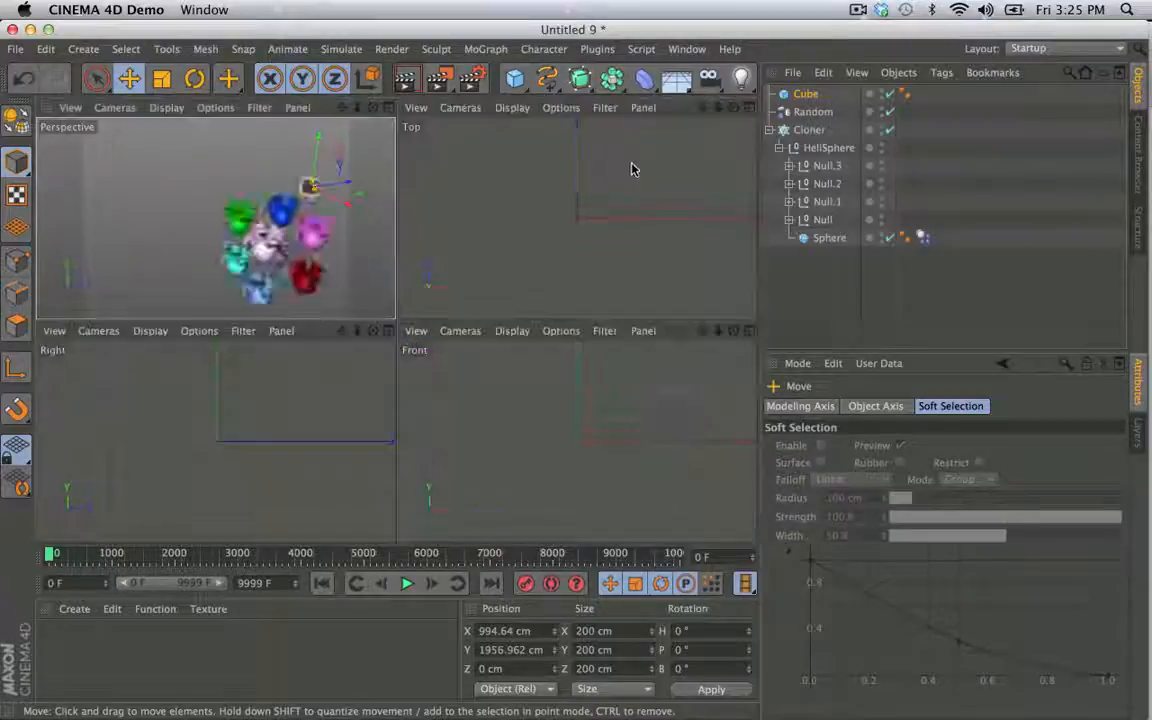
- Move the Cube high above the white clone to about X 698 cm, Y 3584 cm, Z -669 cm
{"action": "middle_click", "coordinate": [568, 146]}
{"action": "right_click_drag", "start_coordinate": [572, 240], "coordinate": [326, 265], "text": "alt"}
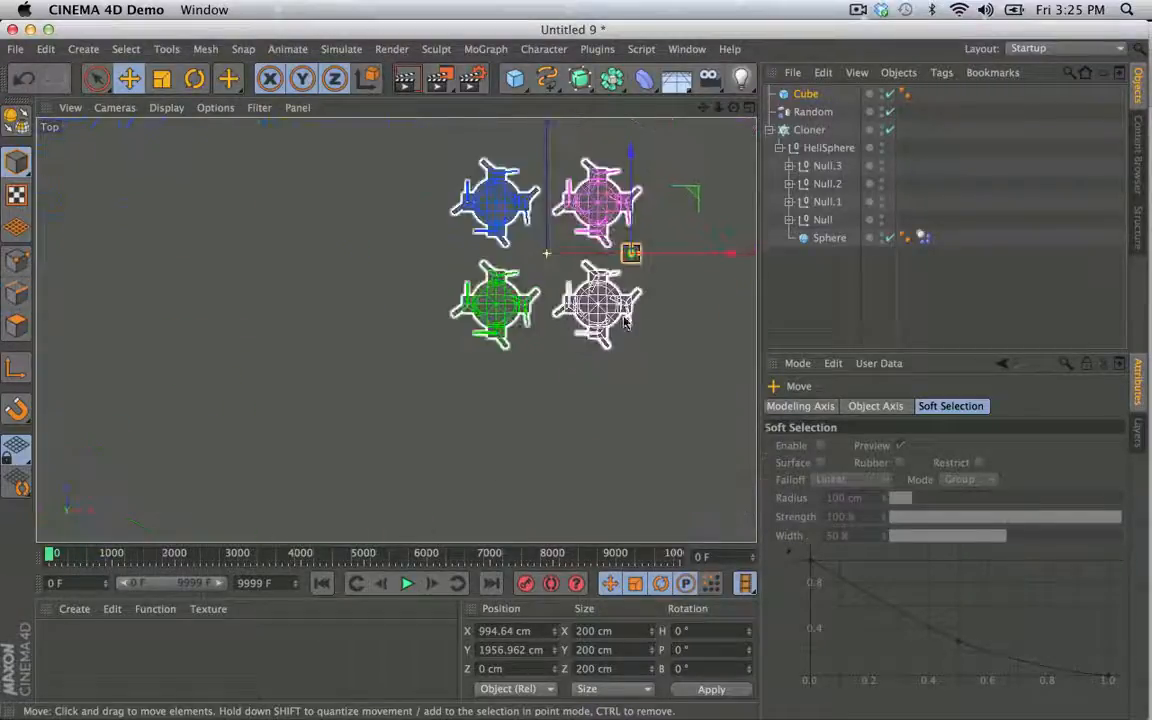
{"action": "left_click_drag", "start_coordinate": [680, 343], "coordinate": [660, 385]}
{"action": "left_click_drag", "start_coordinate": [670, 299], "coordinate": [661, 347]}
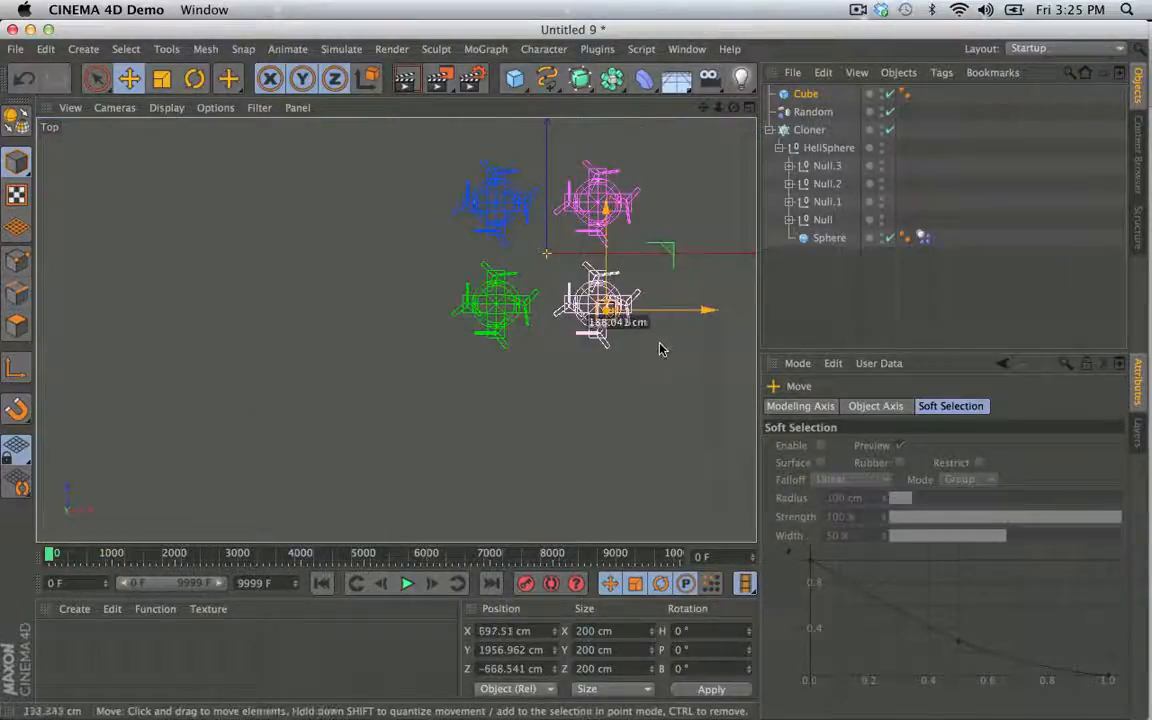
{"action": "middle_click", "coordinate": [253, 243]}
{"action": "middle_click", "coordinate": [255, 243]}
{"action": "left_click_drag", "start_coordinate": [463, 283], "coordinate": [615, 255], "text": "alt"}
{"action": "left_click_drag", "start_coordinate": [588, 153], "coordinate": [596, 150]}
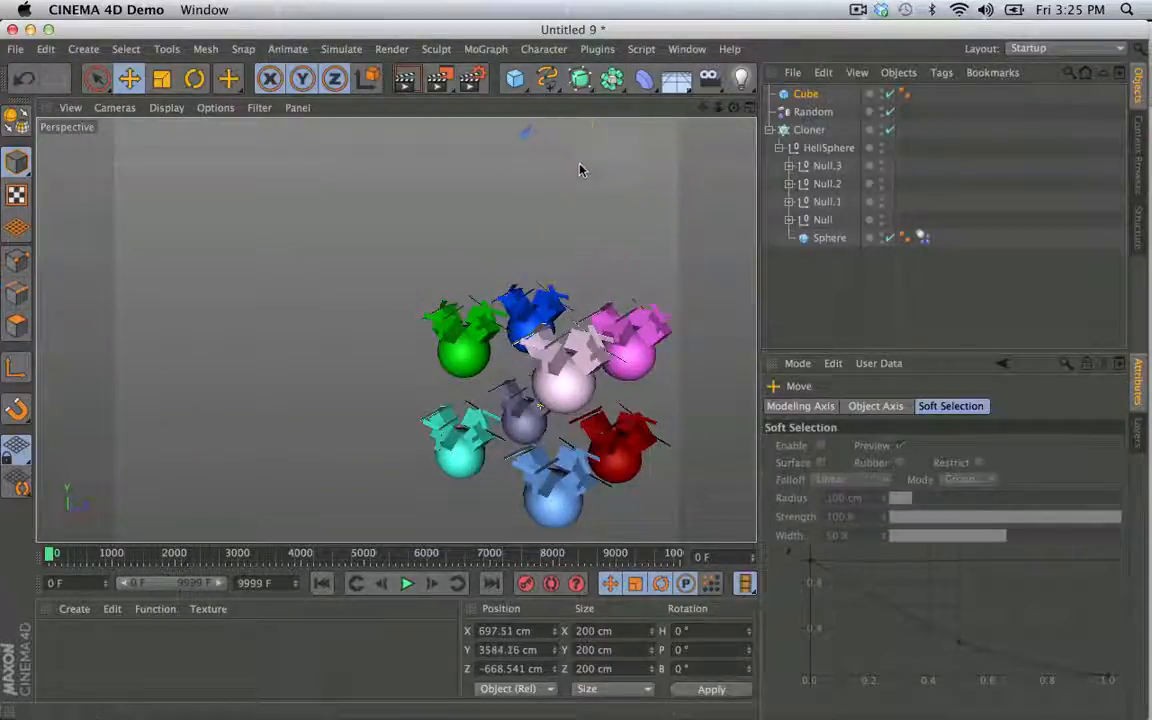
- Add a Dynamics Body simulation tag to the Cube above the clones
{"action": "right_click", "coordinate": [806, 93]}
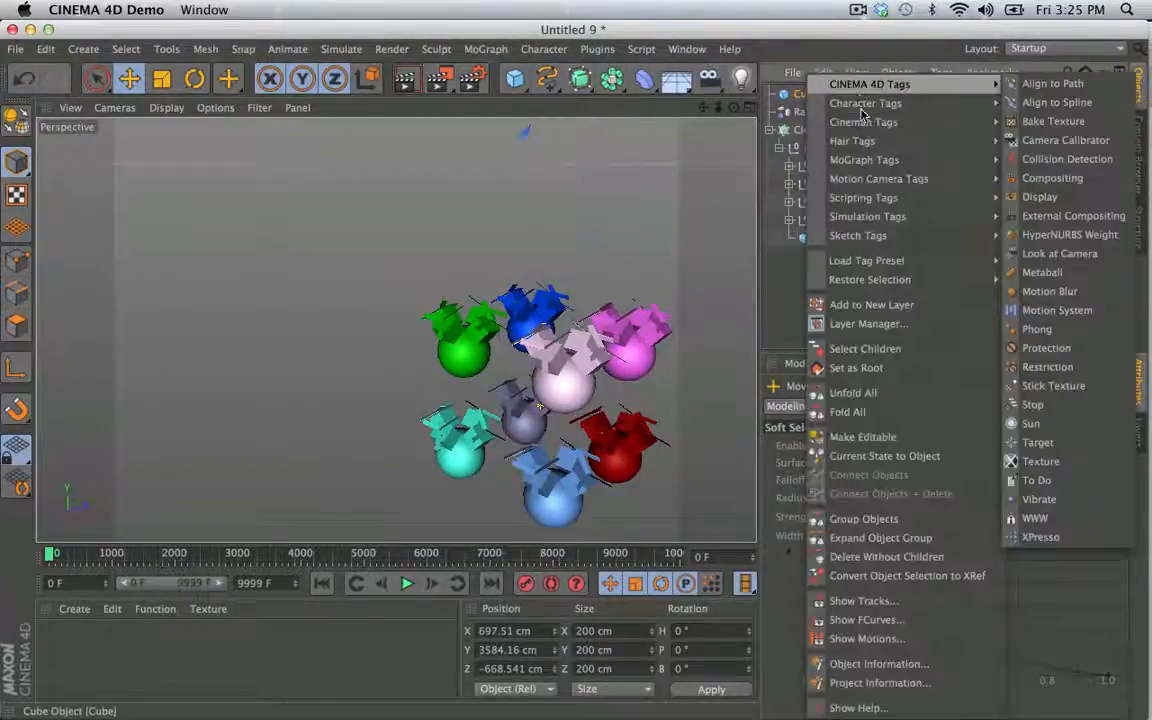
{"action": "mouse_move", "coordinate": [922, 218]}
{"action": "left_click", "coordinate": [1040, 222]}
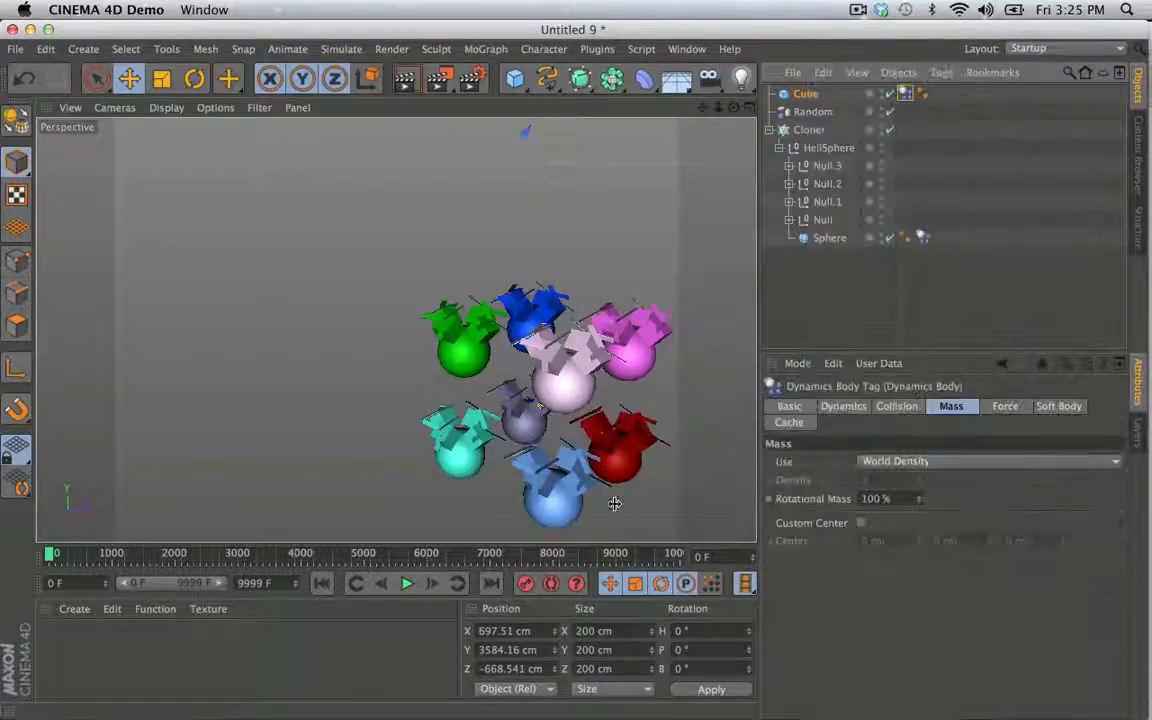
- Play the simulation with the cube dropping onto the clones and rewind it to the first frame
{"action": "left_click", "coordinate": [408, 584]}
{"action": "left_click", "coordinate": [812, 310]}
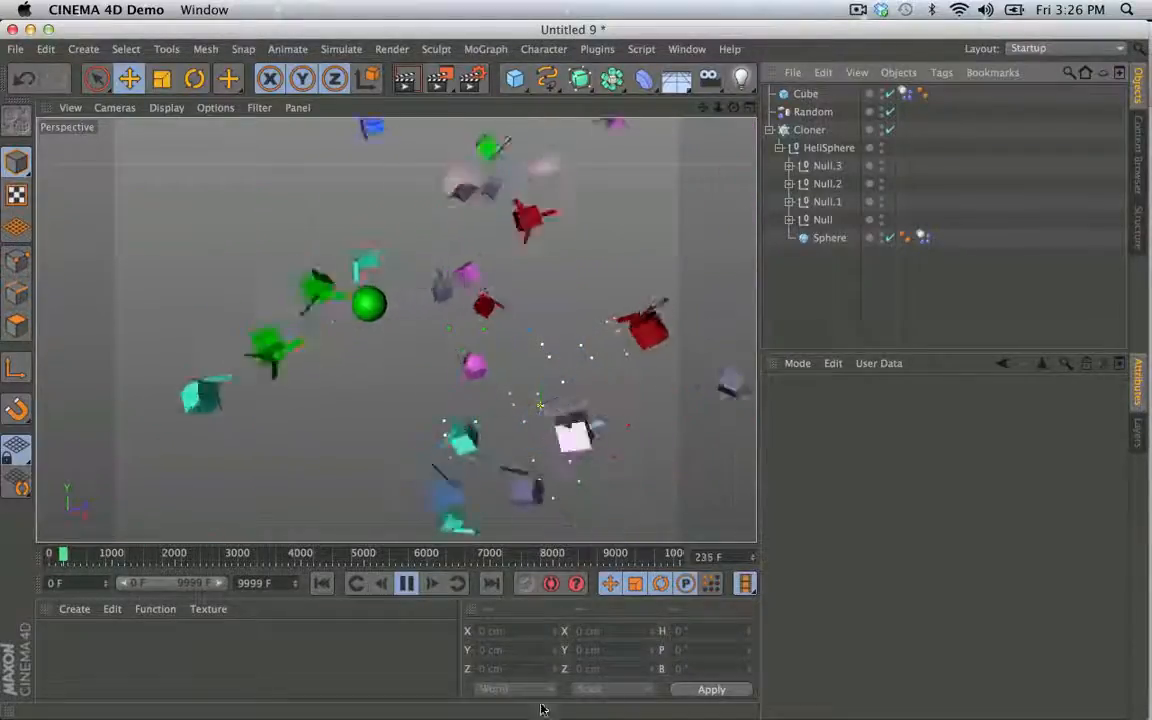
{"action": "left_click", "coordinate": [406, 583]}
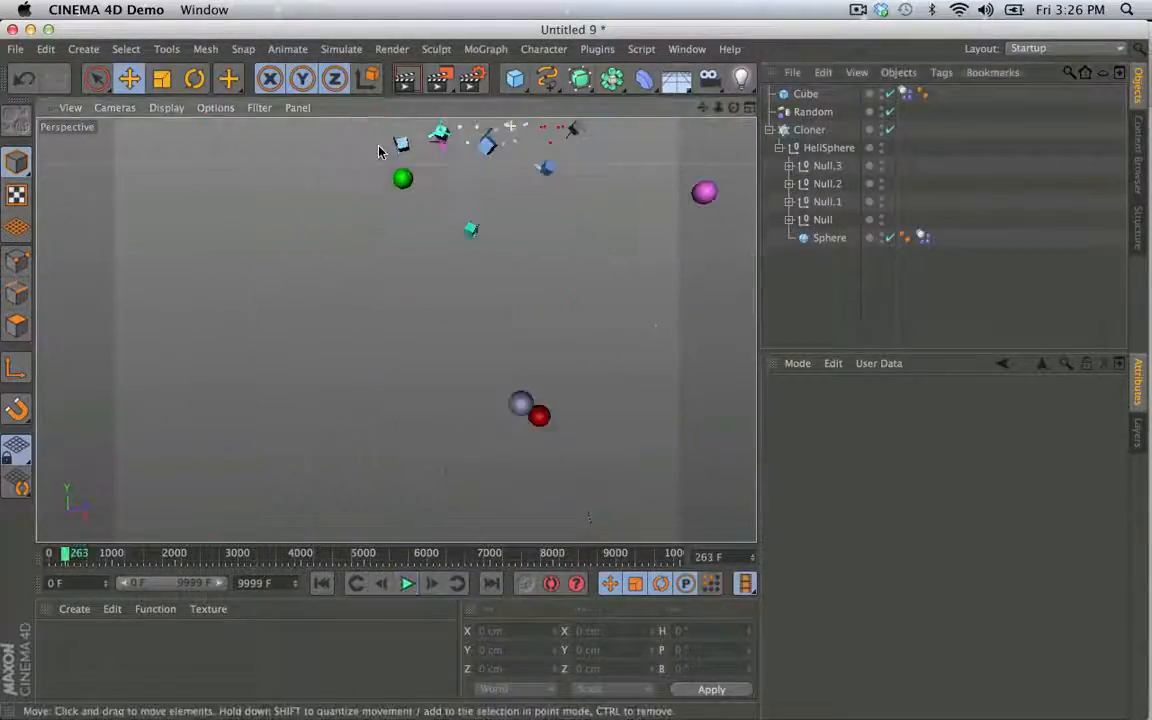
{"action": "middle_click_drag", "start_coordinate": [380, 152], "coordinate": [369, 190], "text": "alt"}
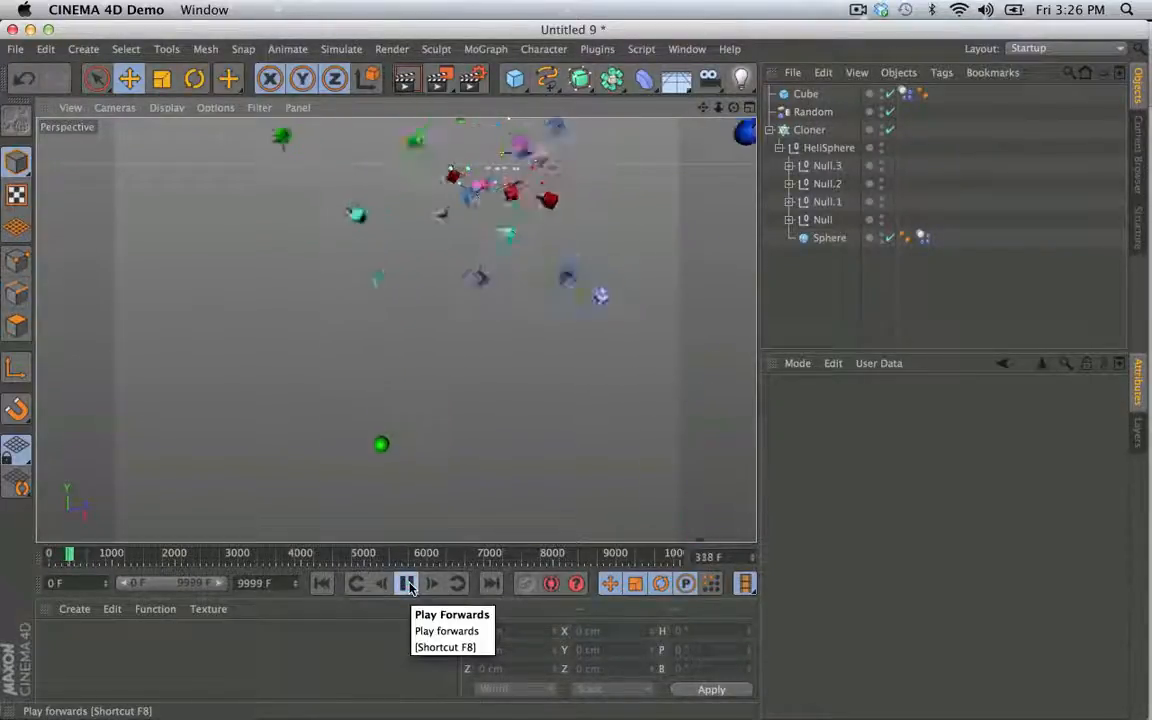
{"action": "left_click", "coordinate": [406, 583]}
{"action": "left_click", "coordinate": [321, 583]}
{"action": "middle_click_drag", "start_coordinate": [412, 400], "coordinate": [384, 540], "text": "alt"}
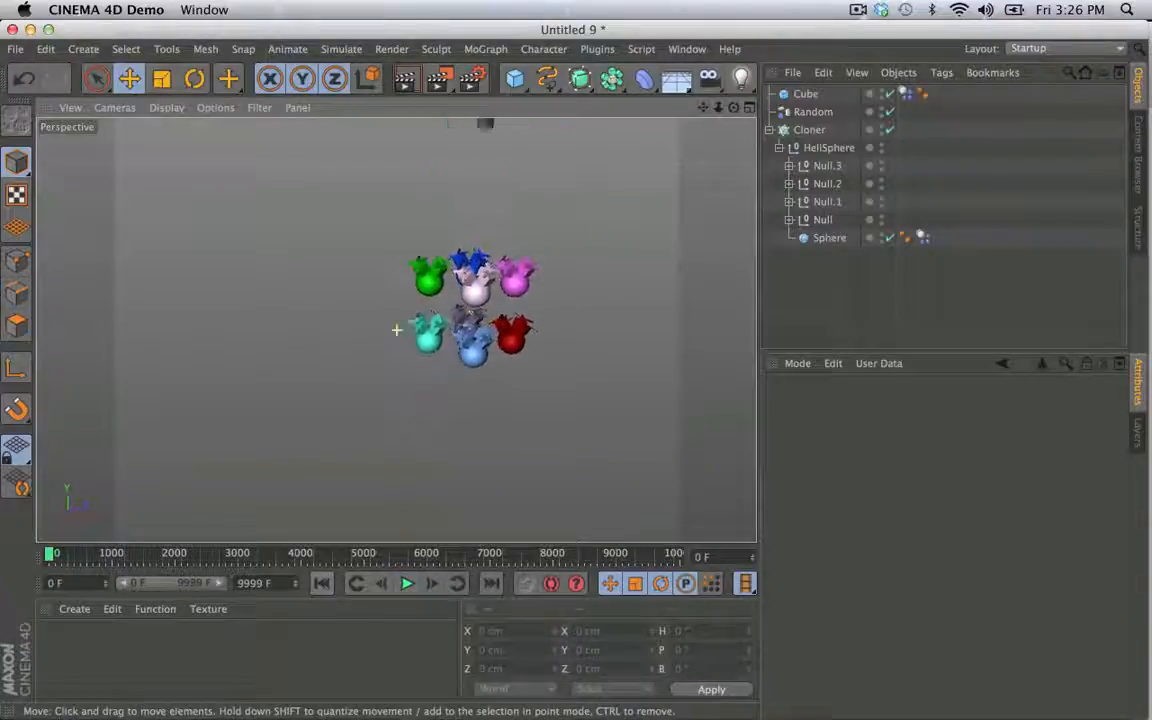
{"action": "scroll", "coordinate": [492, 312], "scroll_direction": "up", "scroll_amount": 5}
{"action": "middle_click_drag", "start_coordinate": [498, 310], "coordinate": [490, 358], "text": "alt"}
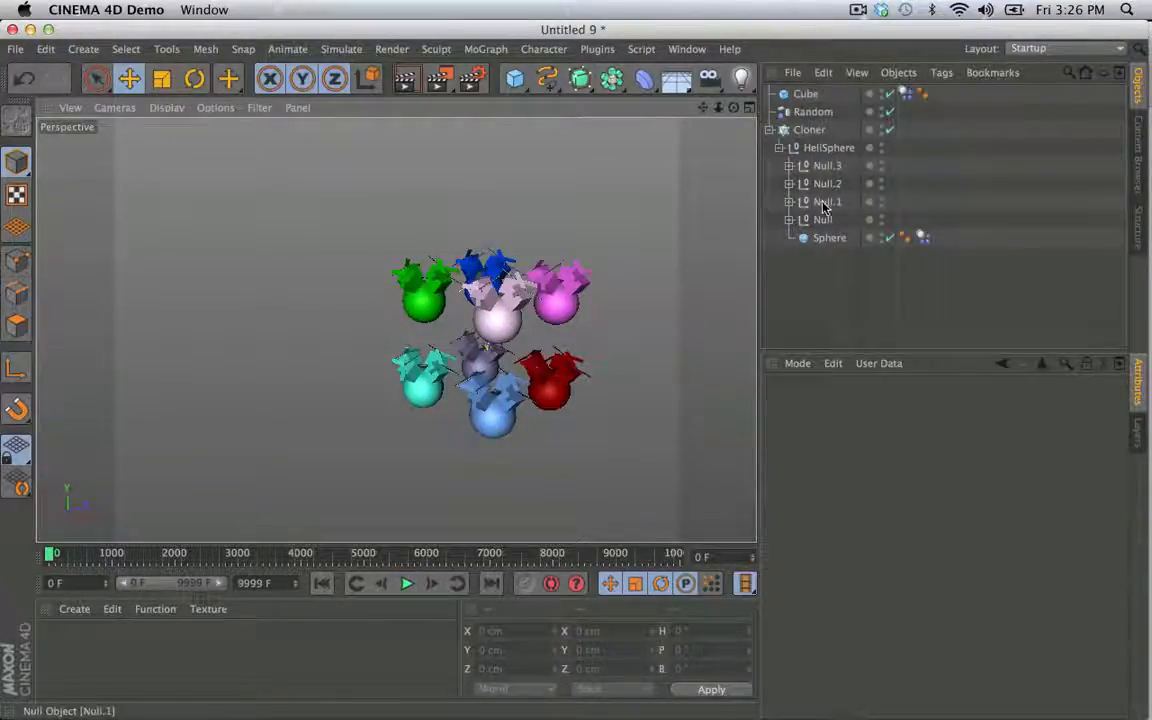
- Inspect the Fixed Connector inside the Null group and scale the Cube above the clones to about 105.8 cm per side
{"action": "left_click", "coordinate": [788, 219]}
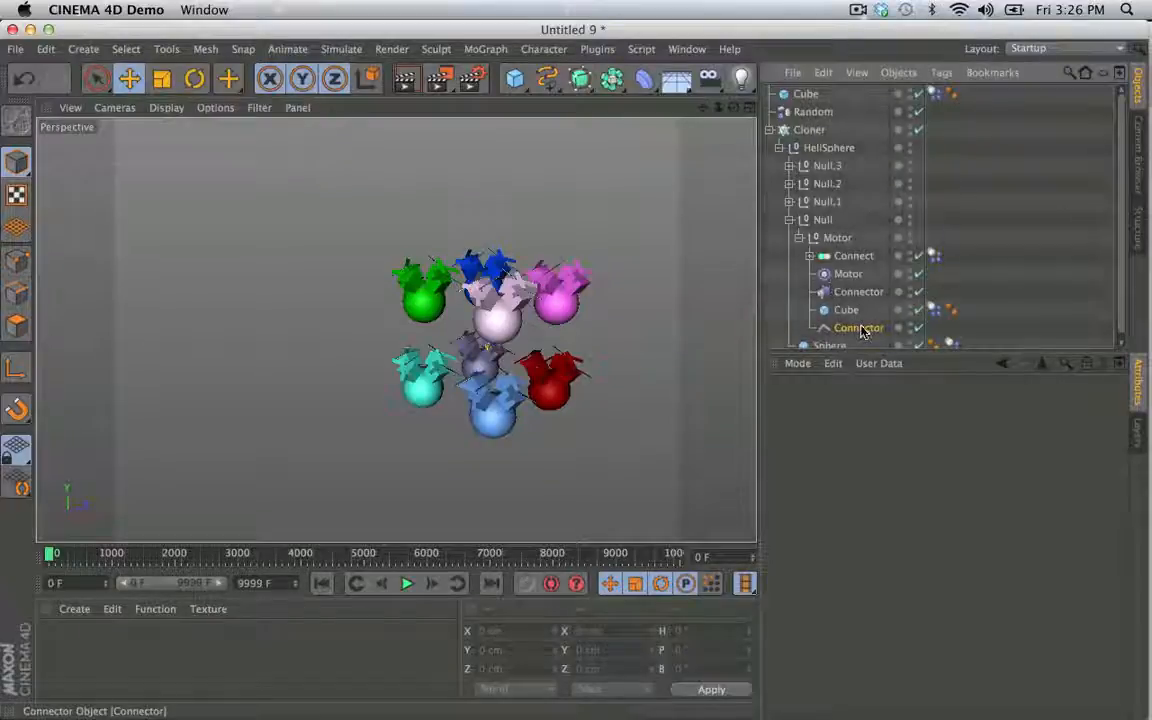
{"action": "left_click", "coordinate": [860, 329]}
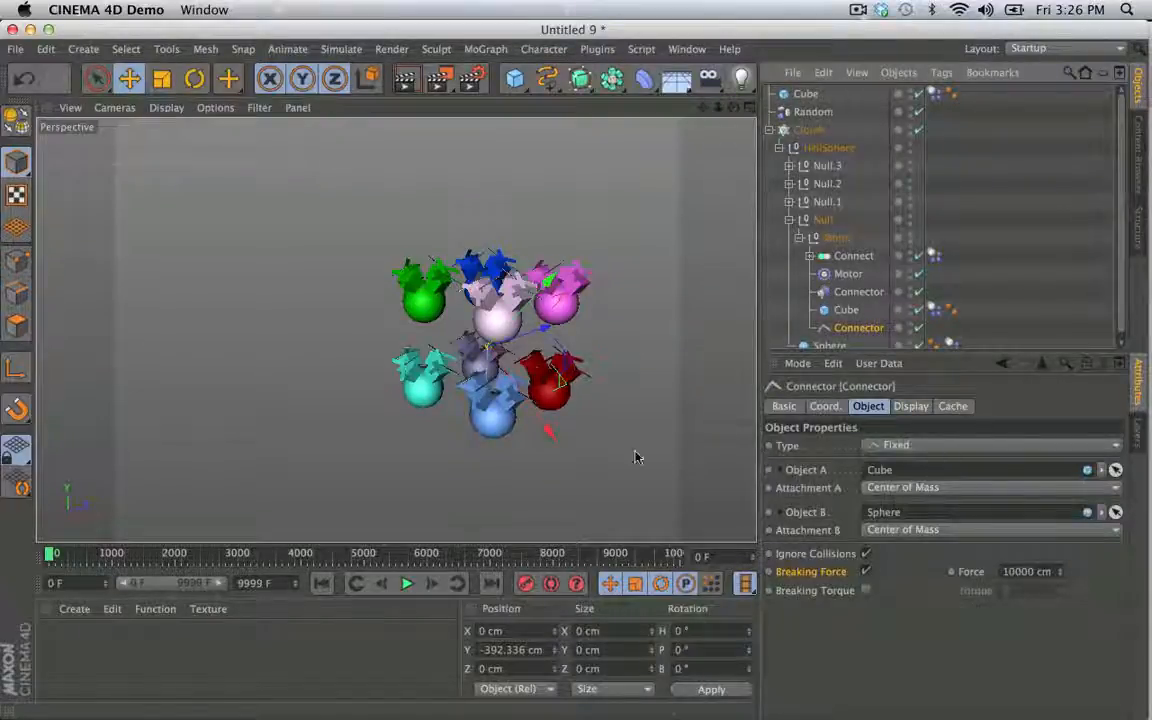
{"action": "left_click", "coordinate": [805, 93]}
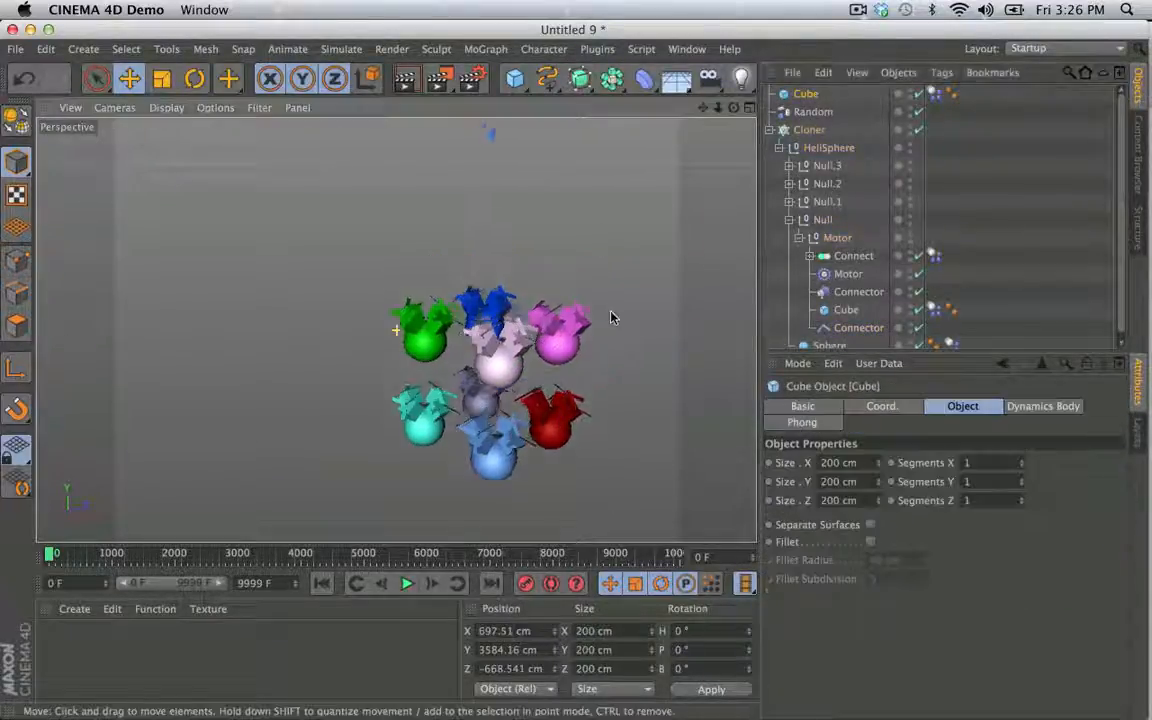
{"action": "key", "text": "t"}
{"action": "left_click_drag", "start_coordinate": [620, 224], "coordinate": [548, 257]}
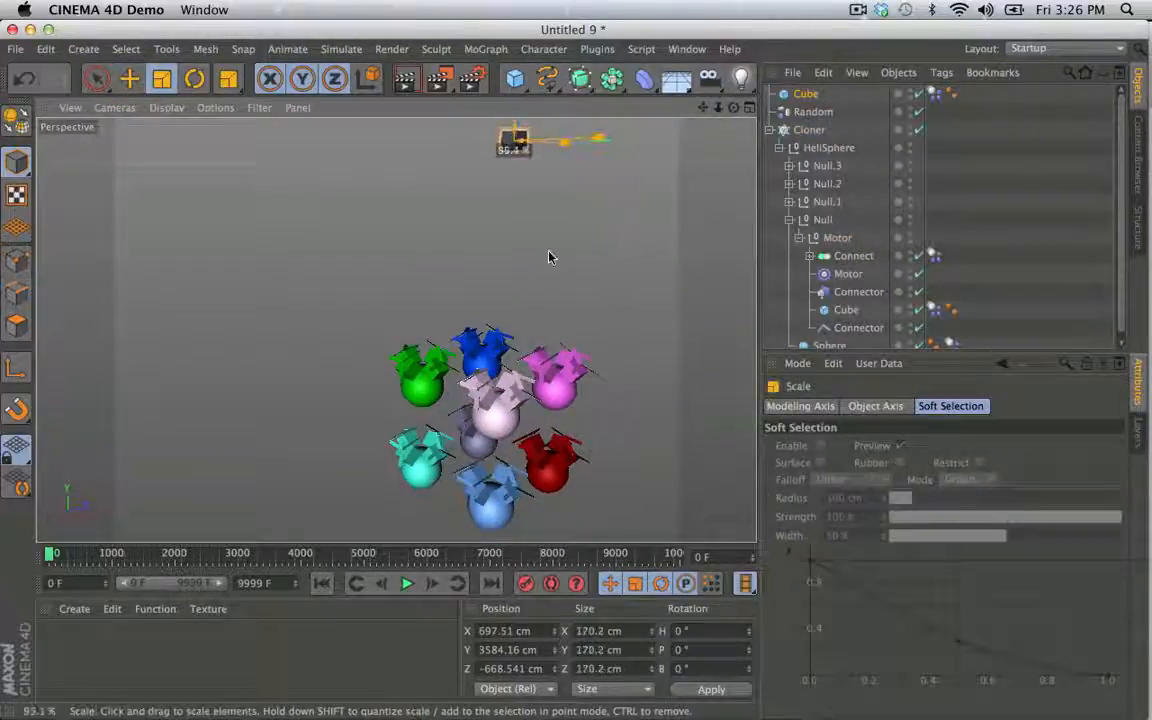
{"action": "left_click_drag", "start_coordinate": [233, 261], "coordinate": [233, 262]}
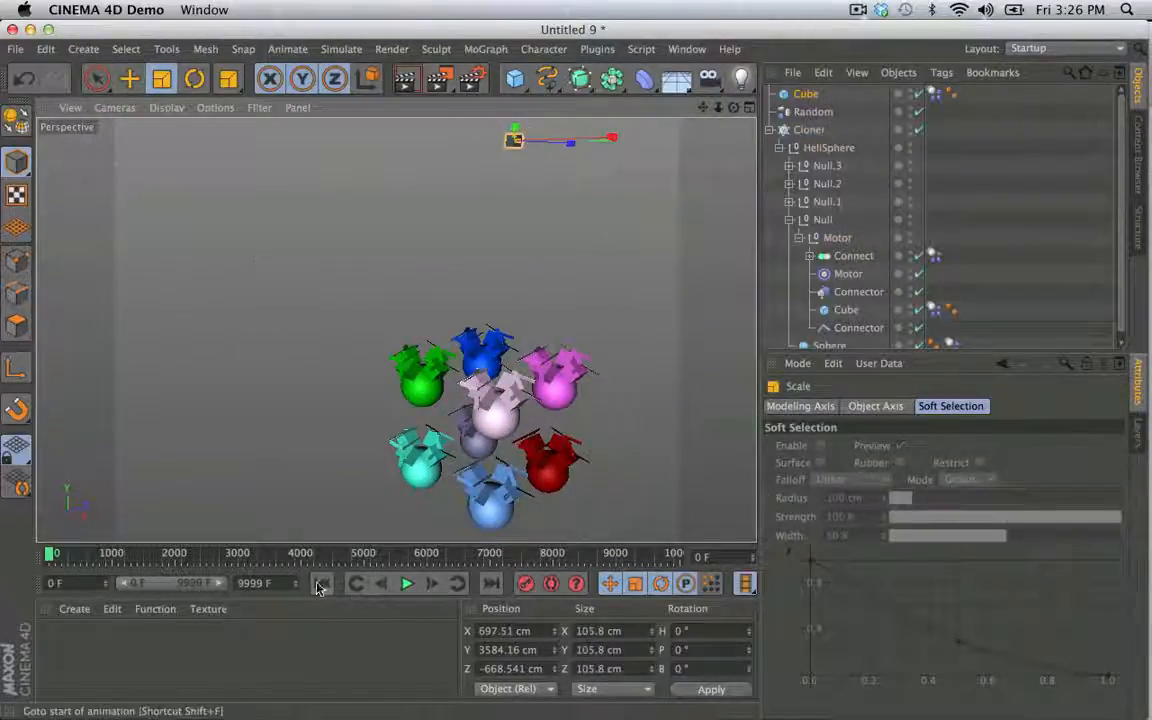
- Play the simulation with the smaller cube and rewind it to the first frame
{"action": "left_click", "coordinate": [408, 586]}
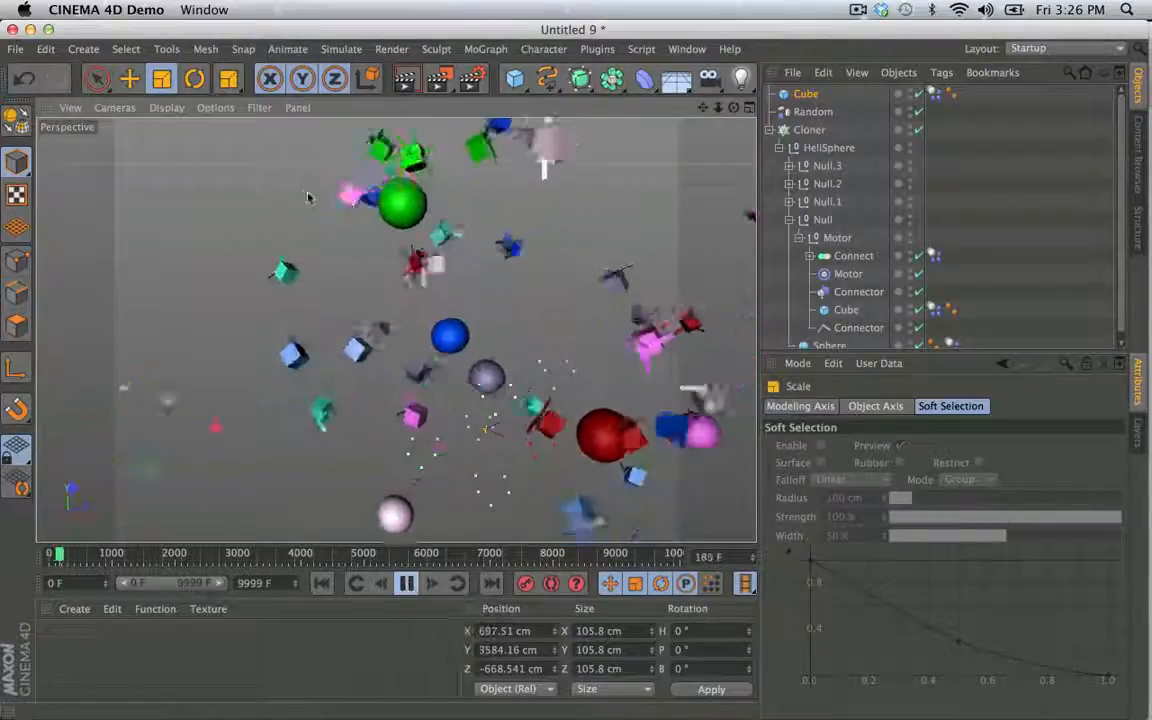
{"action": "left_click", "coordinate": [407, 584]}
{"action": "left_click", "coordinate": [322, 584]}
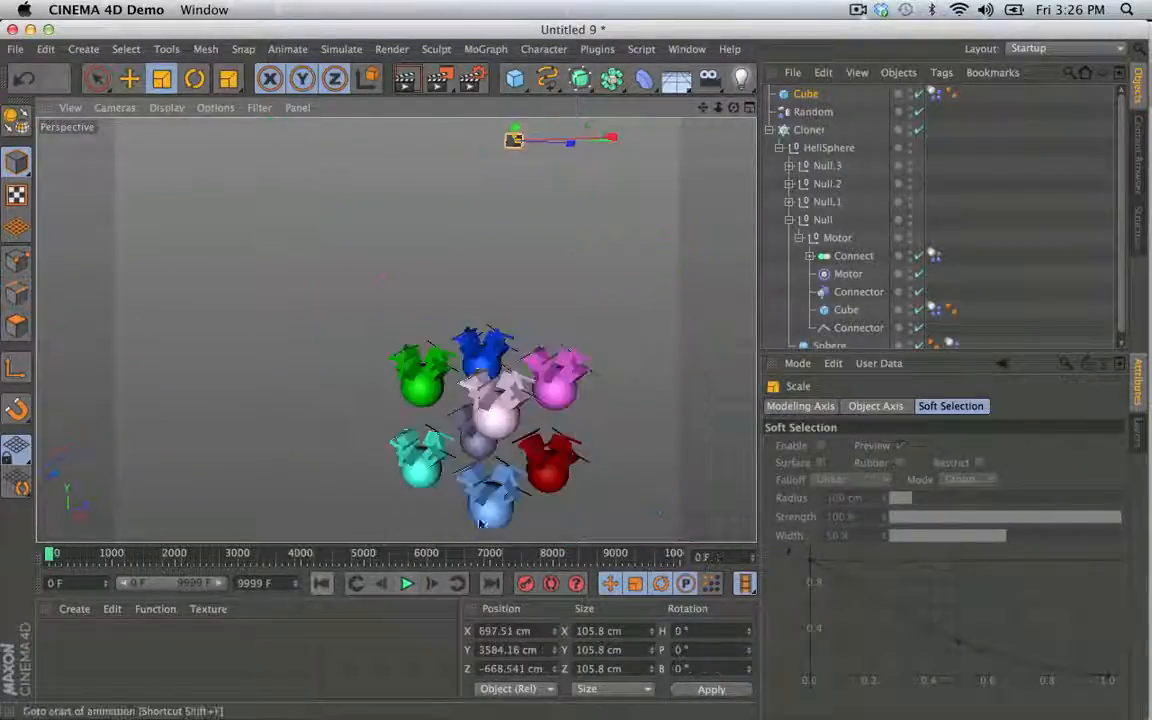
- Enlarge the object list, filter it by "con" and select the four Fixed Connector objects
{"action": "left_click", "coordinate": [858, 327]}
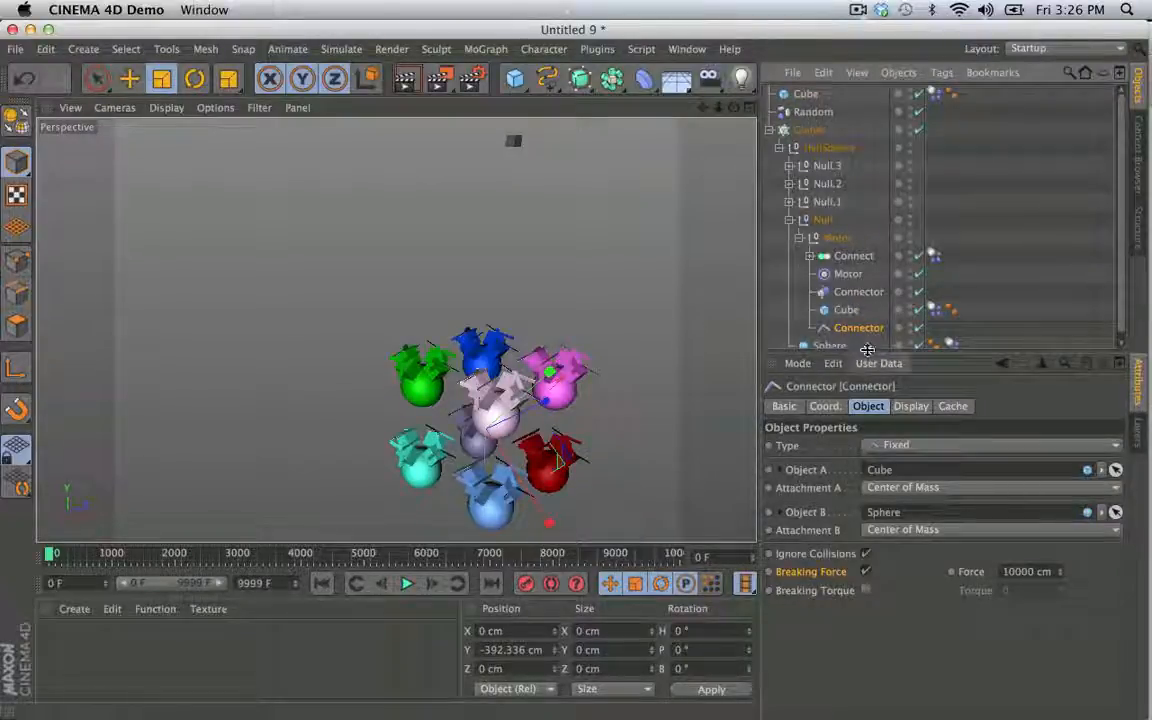
{"action": "left_click_drag", "start_coordinate": [869, 358], "coordinate": [869, 396]}
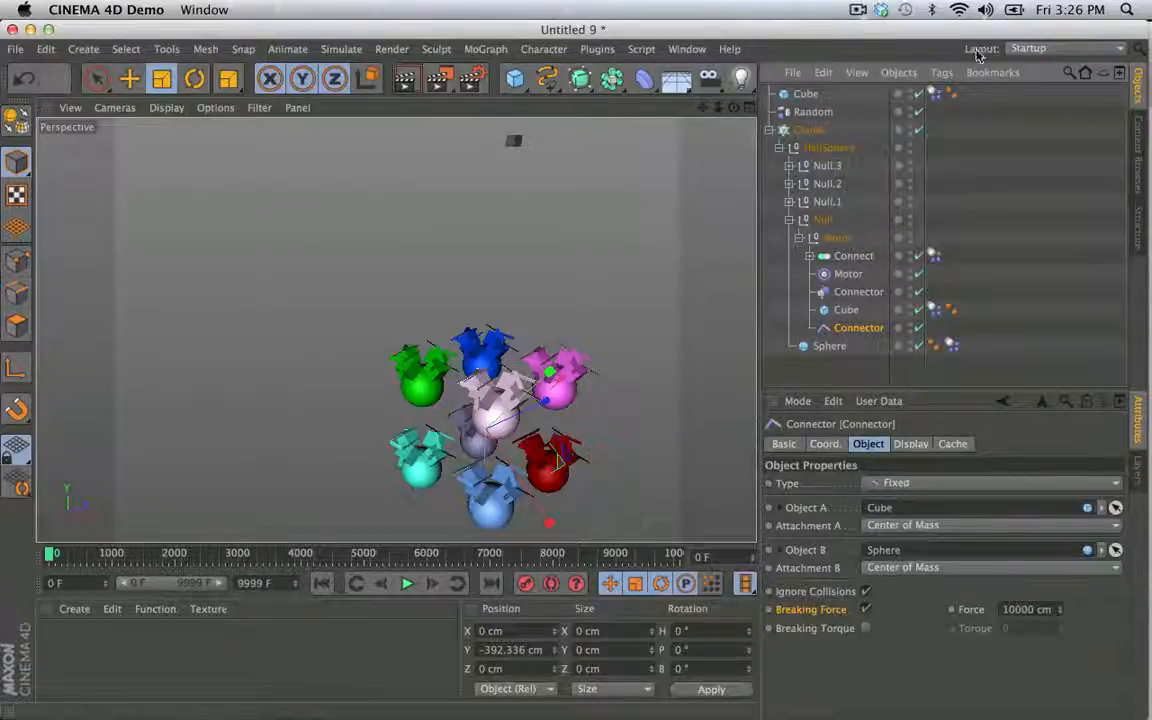
{"action": "left_click", "coordinate": [1069, 74]}
{"action": "type", "text": "con"}
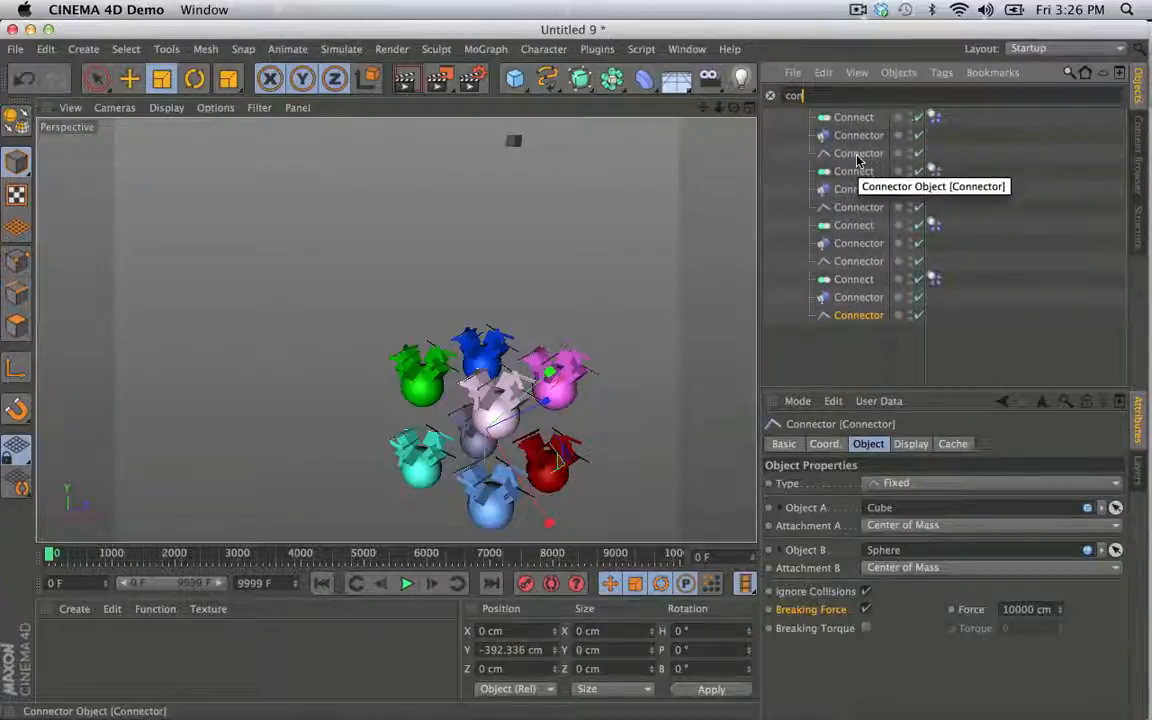
{"action": "left_click", "coordinate": [858, 207], "text": "shift"}
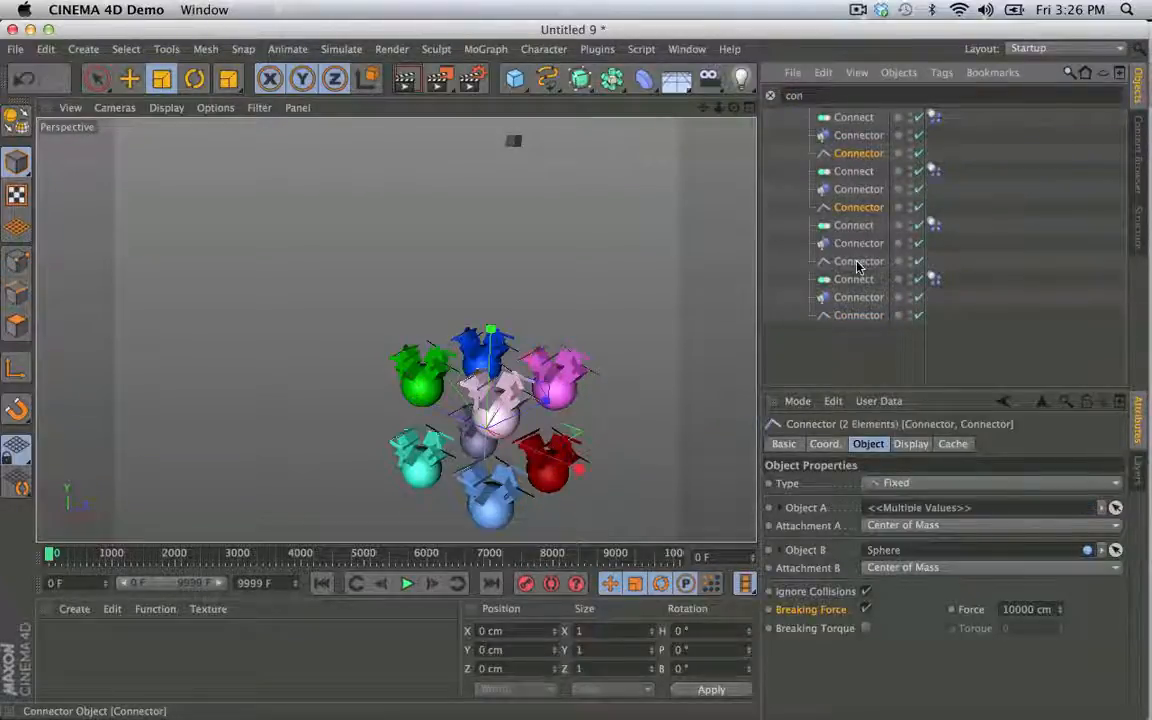
- Rename the four selected connectors ConnectorForce and clear the object search
{"action": "left_click", "coordinate": [783, 444]}
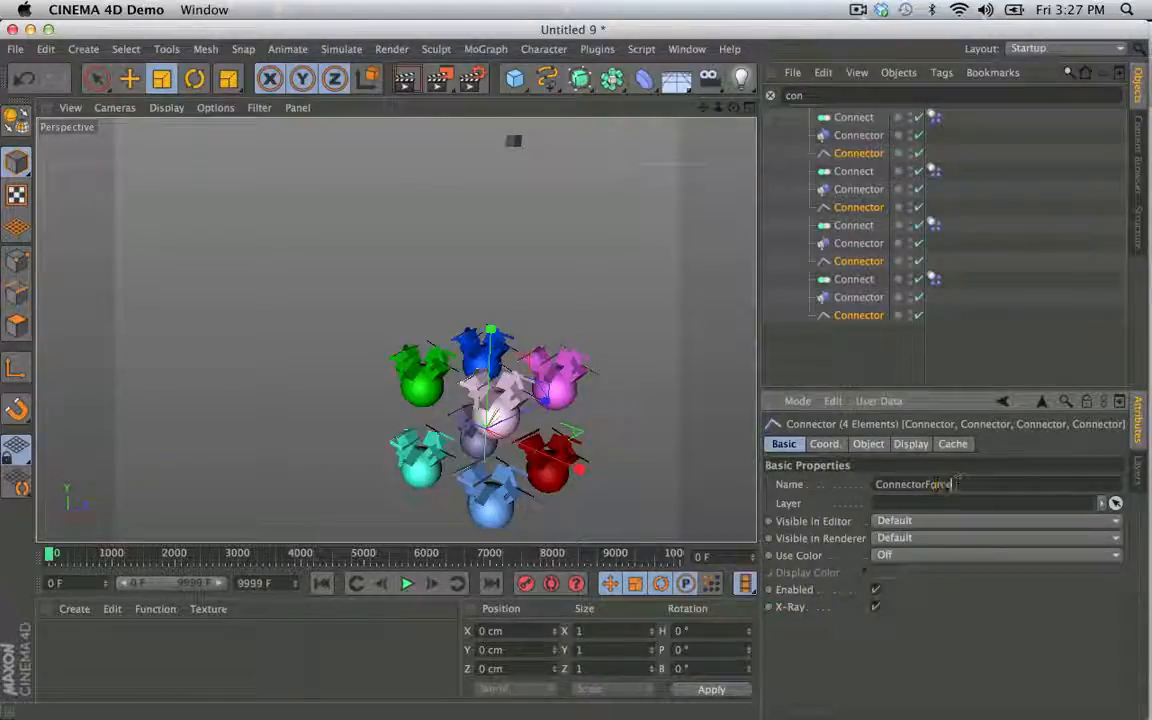
{"action": "key", "text": "Return"}
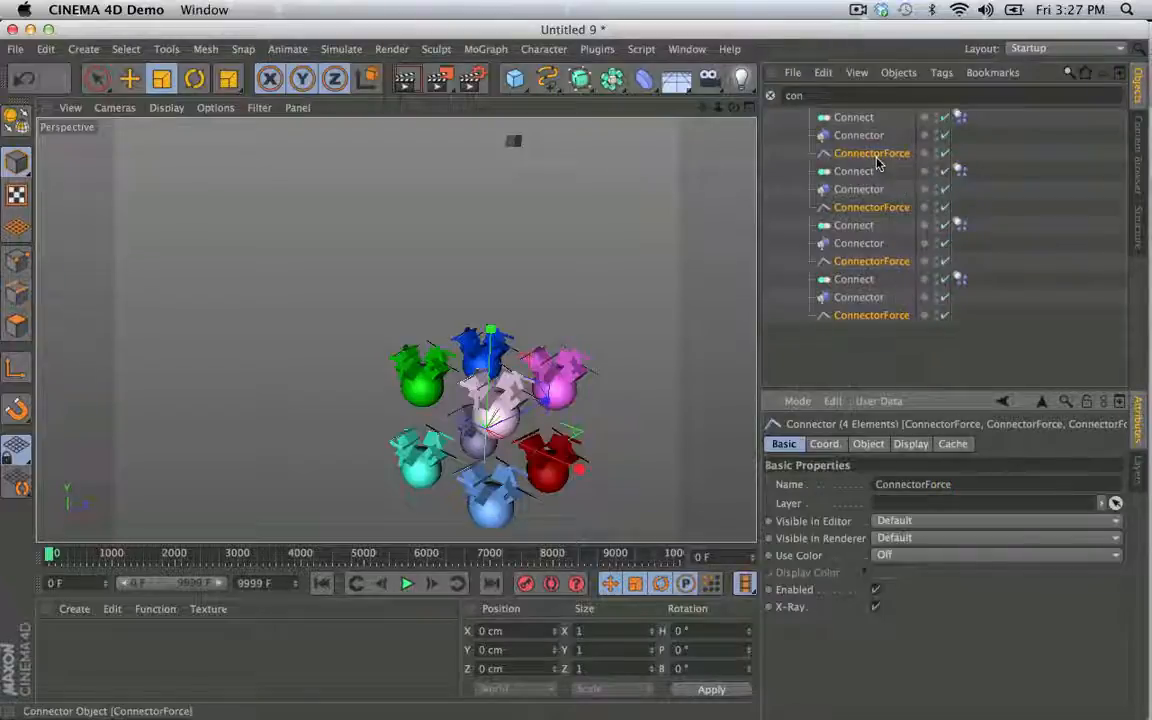
{"action": "left_click", "coordinate": [770, 96]}
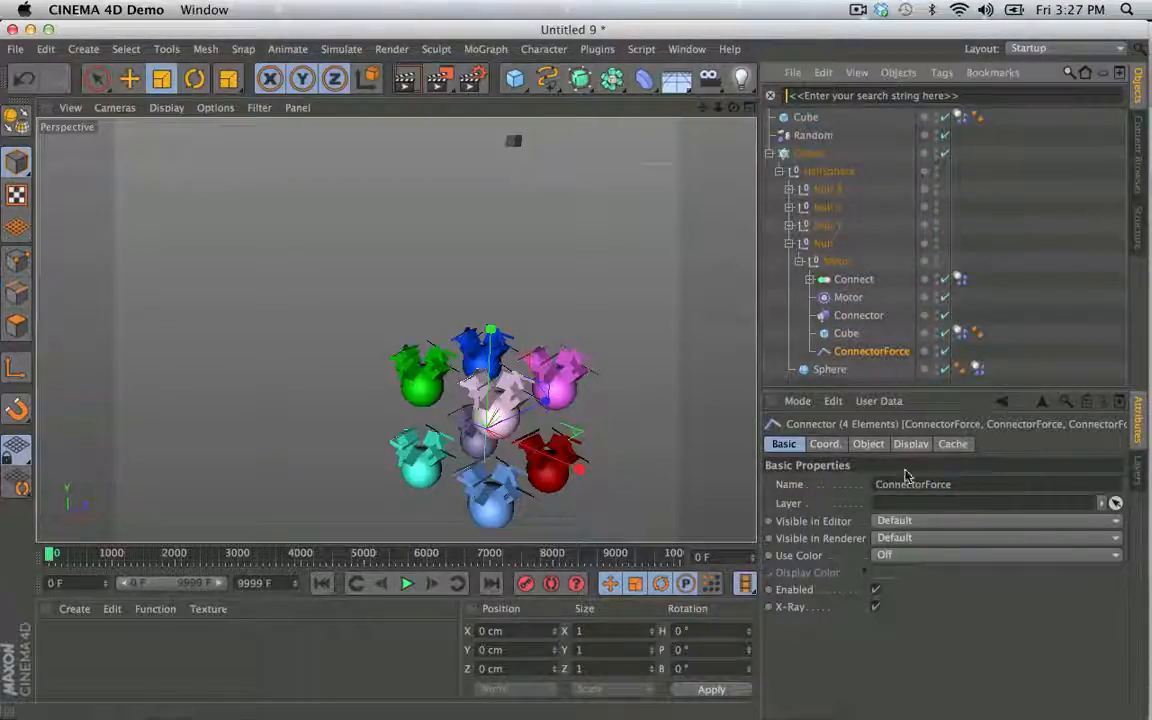
- Set the ConnectorForce objects' Breaking Force to 12000 cm, play the simulation and rewind it
{"action": "left_click", "coordinate": [868, 444]}
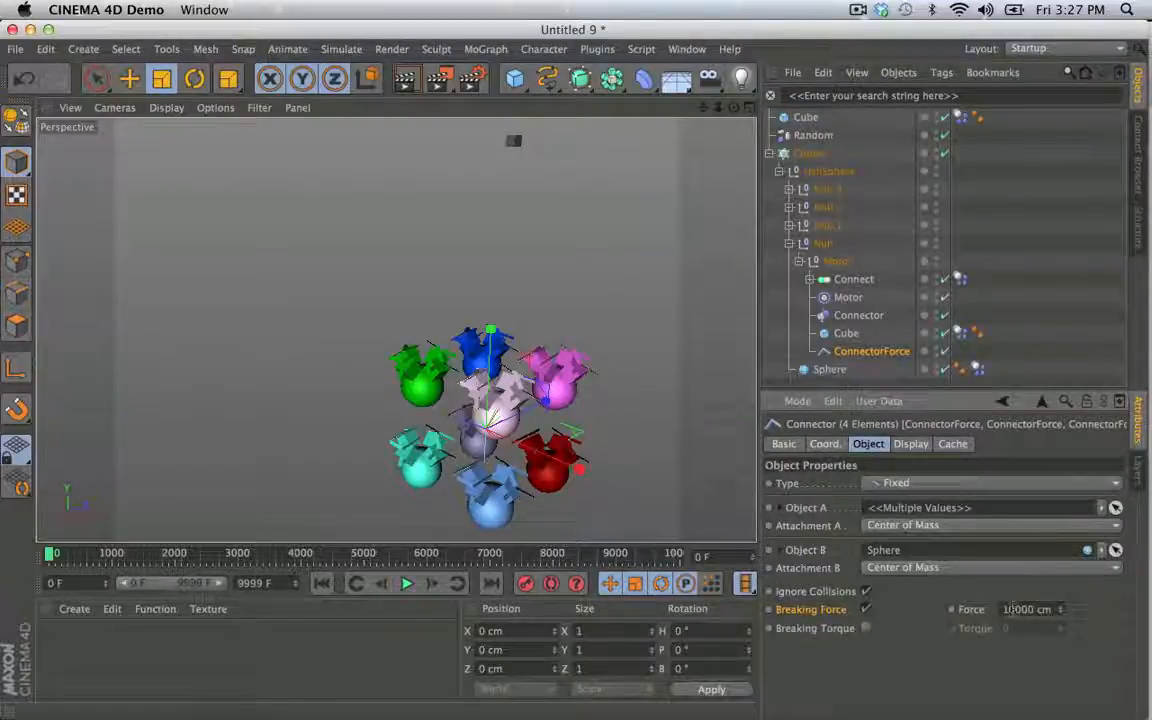
{"action": "left_click", "coordinate": [409, 585]}
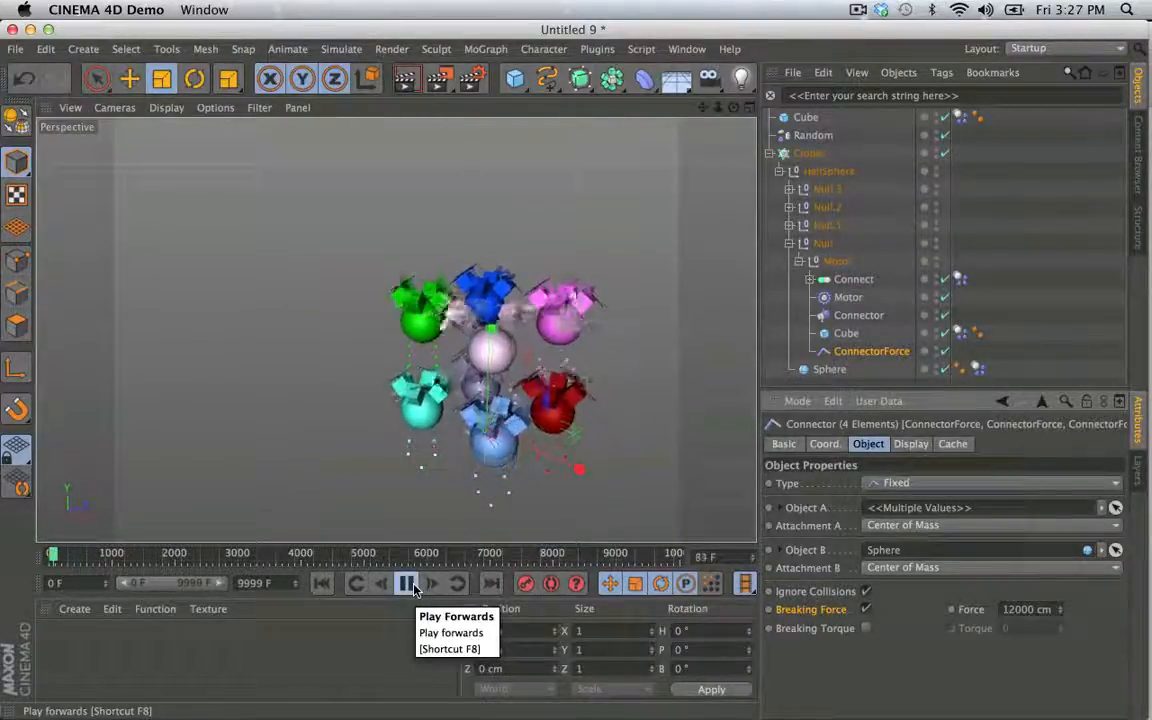
{"action": "left_click", "coordinate": [409, 585]}
{"action": "left_click", "coordinate": [321, 584]}
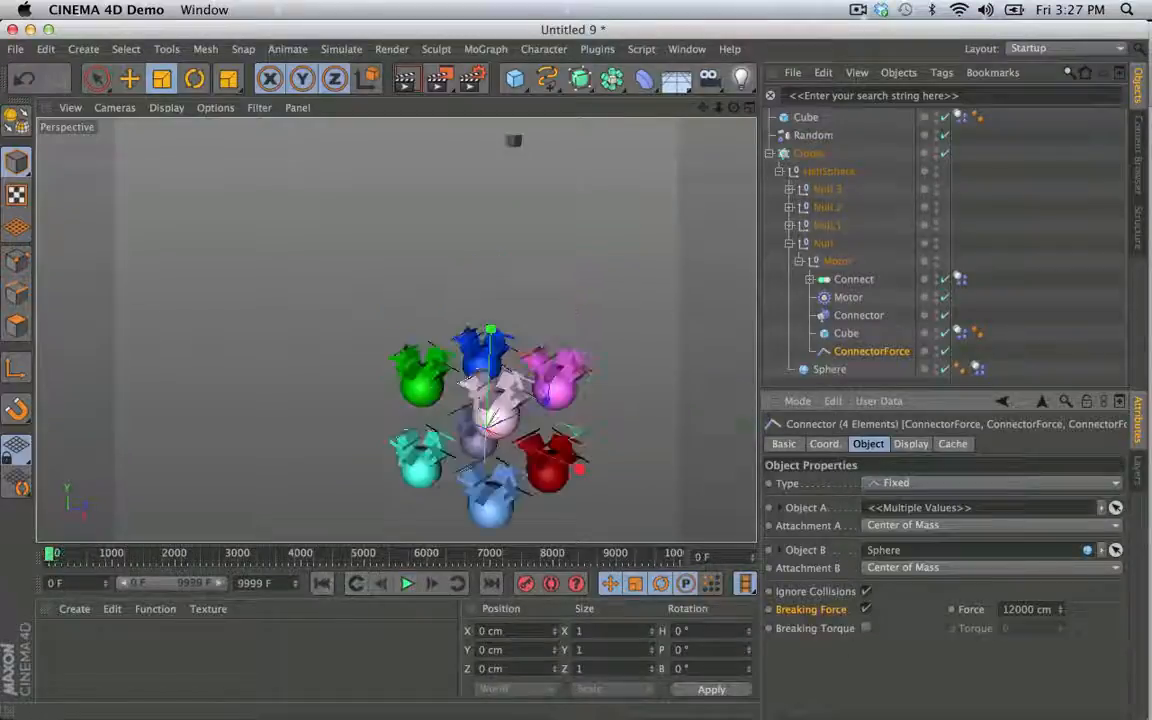
- Set the ConnectorForce objects' Breaking Force to 15000 cm, play the simulation and rewind it
{"action": "left_click", "coordinate": [1008, 609]}
{"action": "type", "text": "1"}
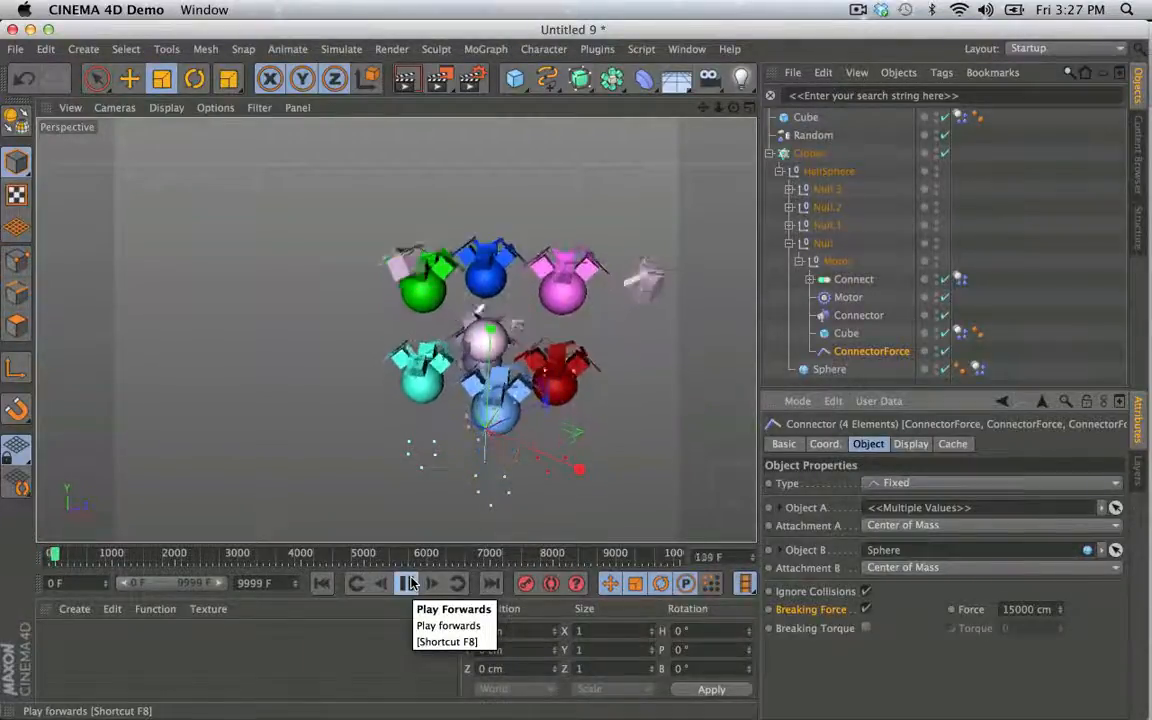
{"action": "left_click", "coordinate": [409, 584]}
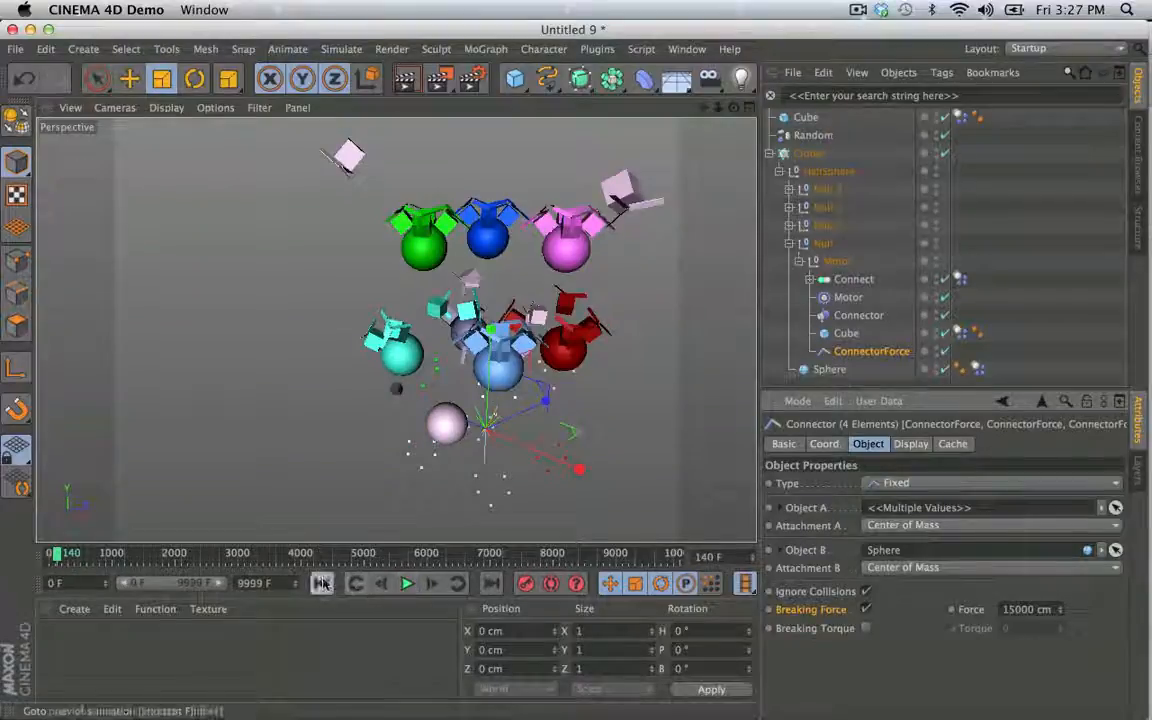
{"action": "left_click", "coordinate": [323, 584]}
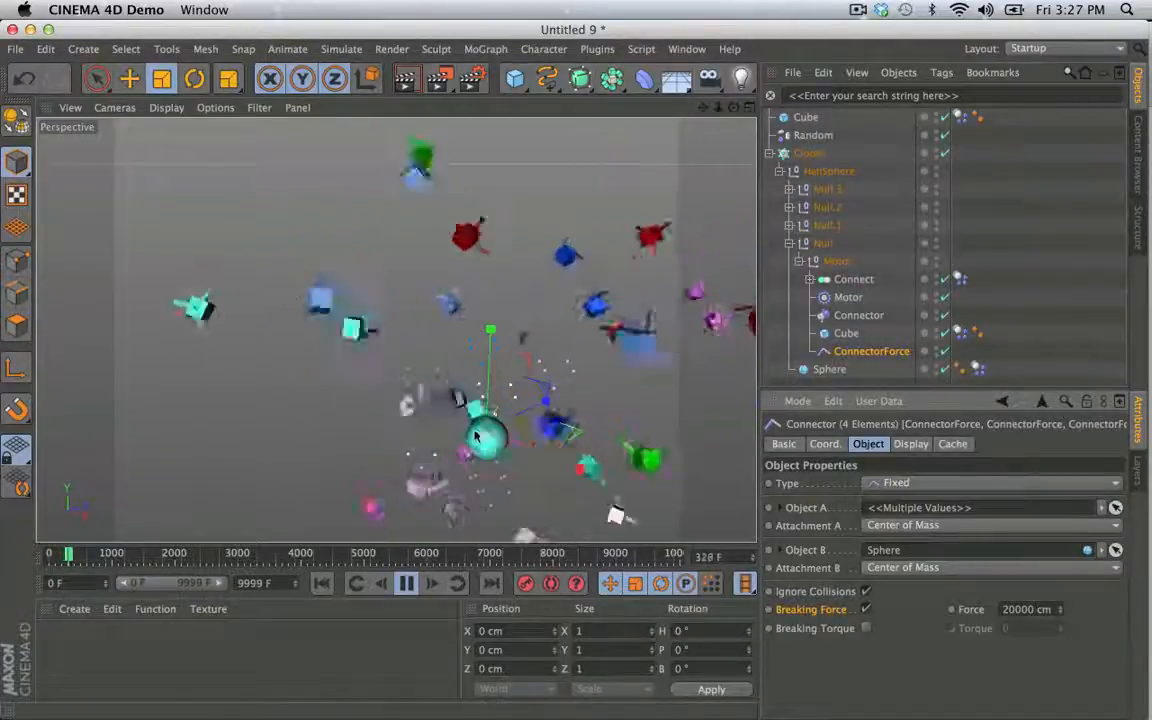
- Test the ConnectorForce objects' Breaking Force at 20000 cm and 30000 cm, rewind each simulation and select Null's ConnectorForce alone
{"action": "left_click", "coordinate": [407, 585]}
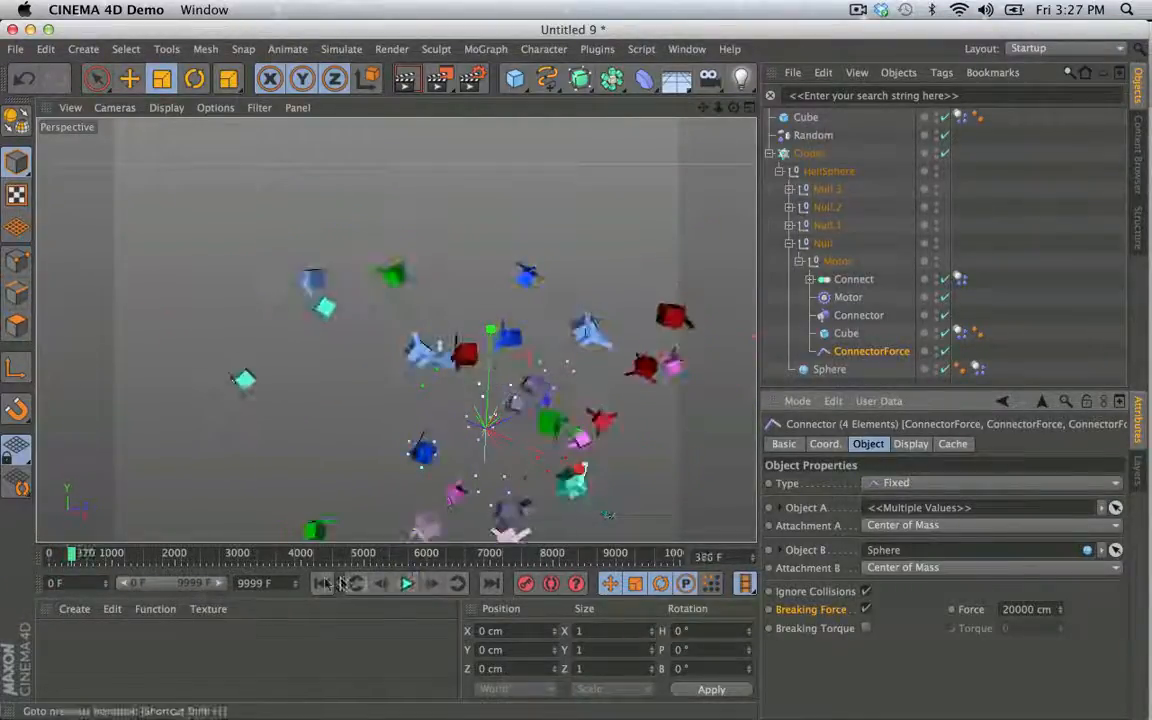
{"action": "left_click", "coordinate": [324, 585]}
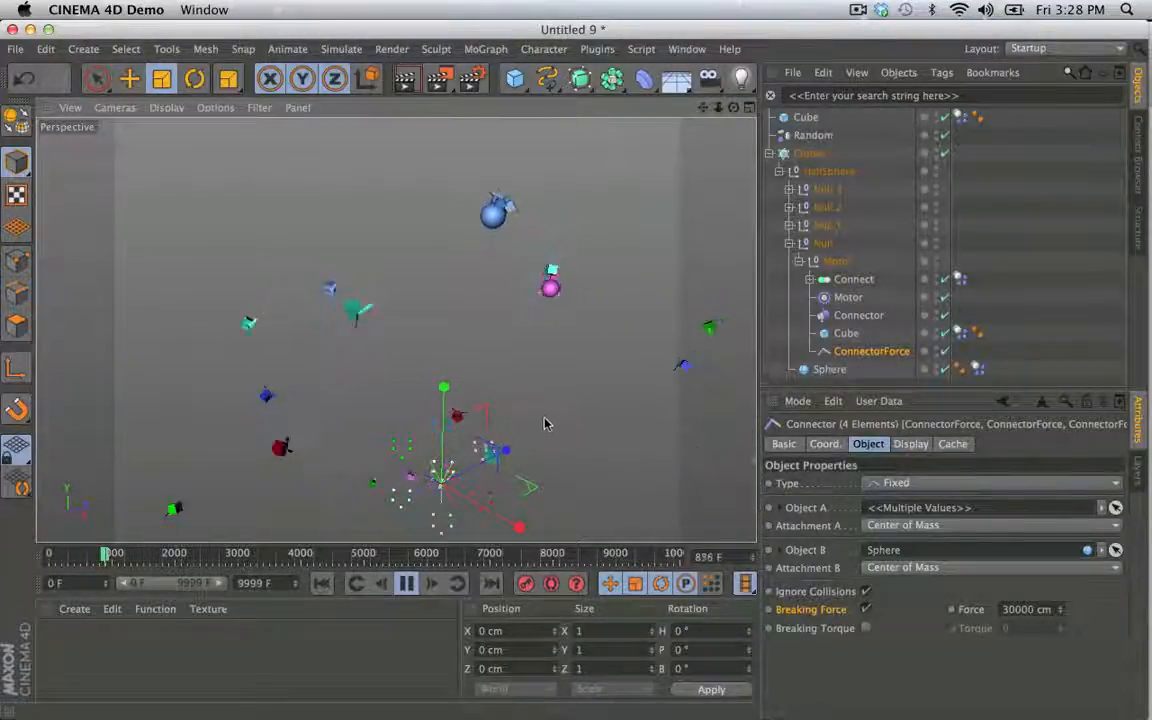
{"action": "left_click", "coordinate": [406, 584]}
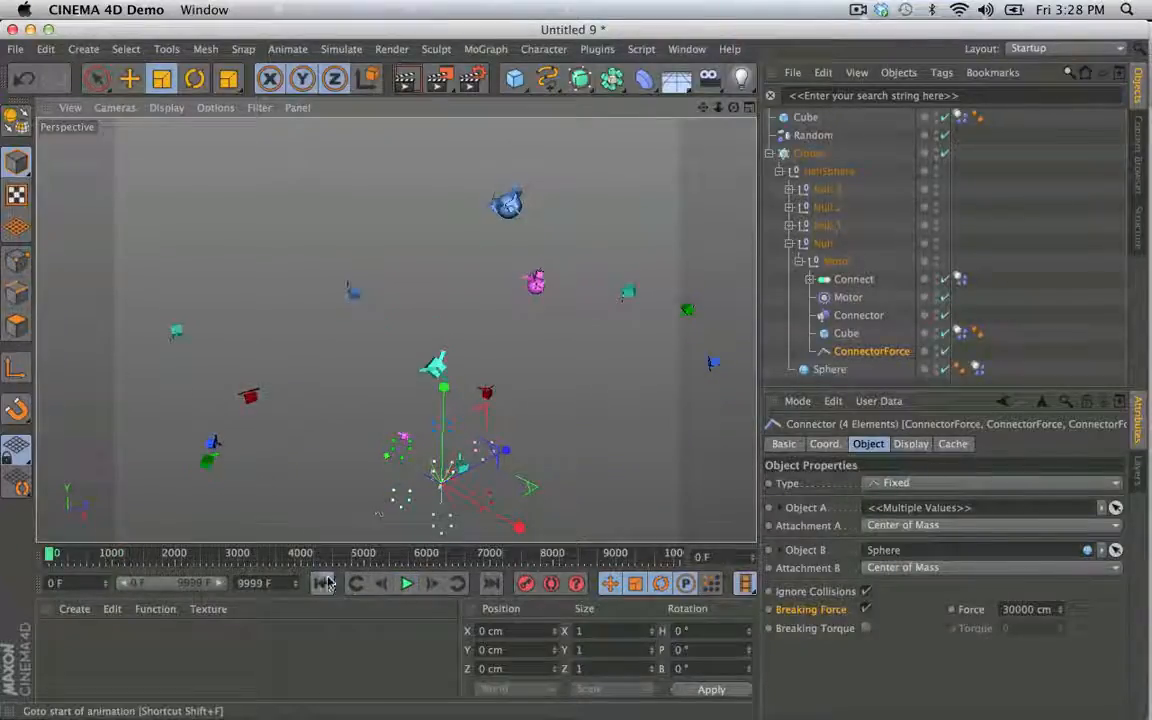
{"action": "left_click", "coordinate": [323, 584]}
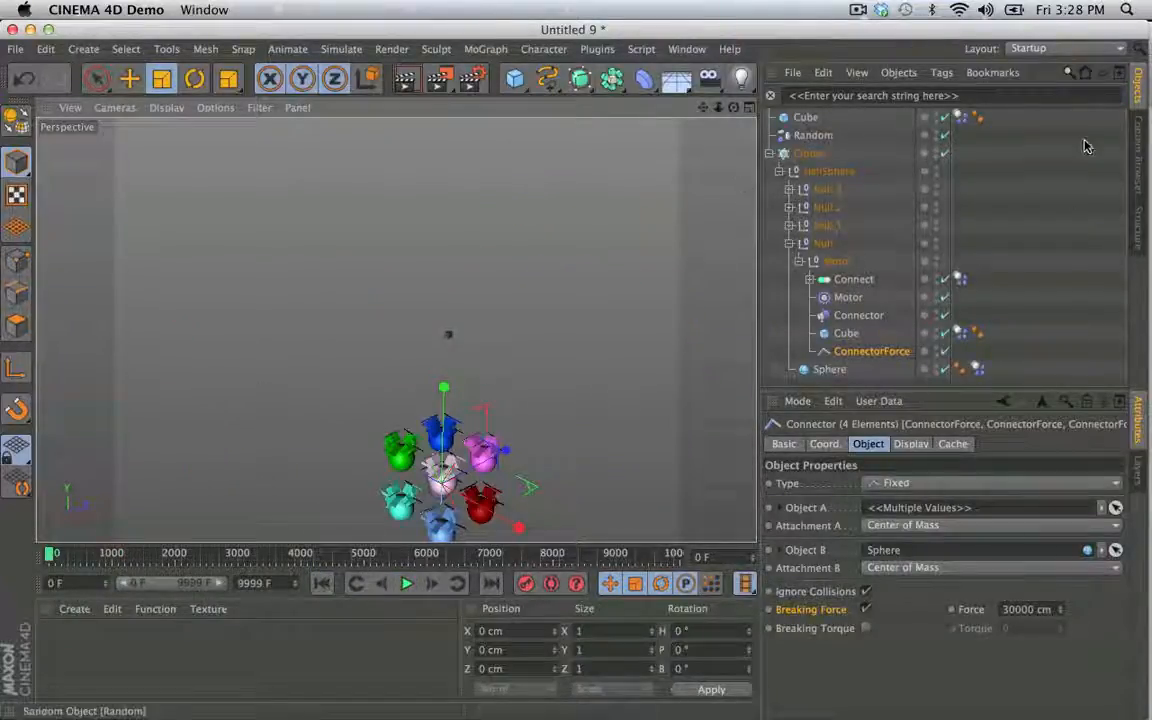
{"action": "left_click", "coordinate": [856, 354]}
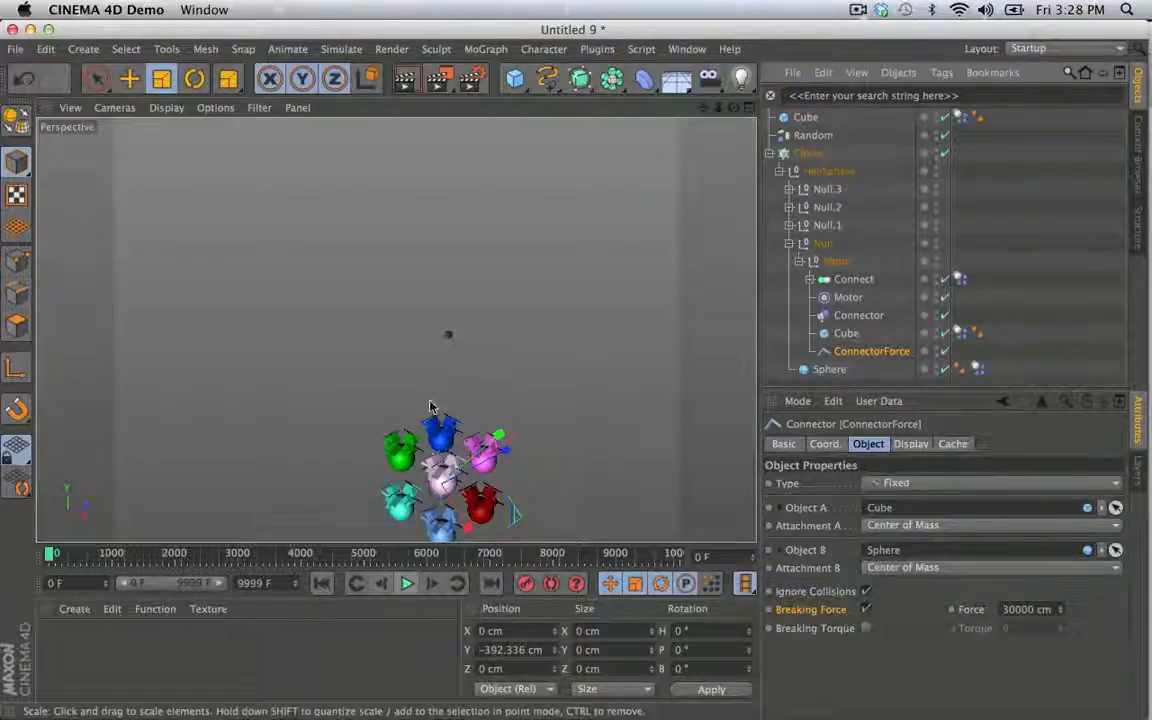
- Set the Cloner's grid count to 3 in all three directions
{"action": "left_click_drag", "start_coordinate": [433, 405], "coordinate": [449, 380], "text": "alt"}
{"action": "left_click", "coordinate": [815, 153]}
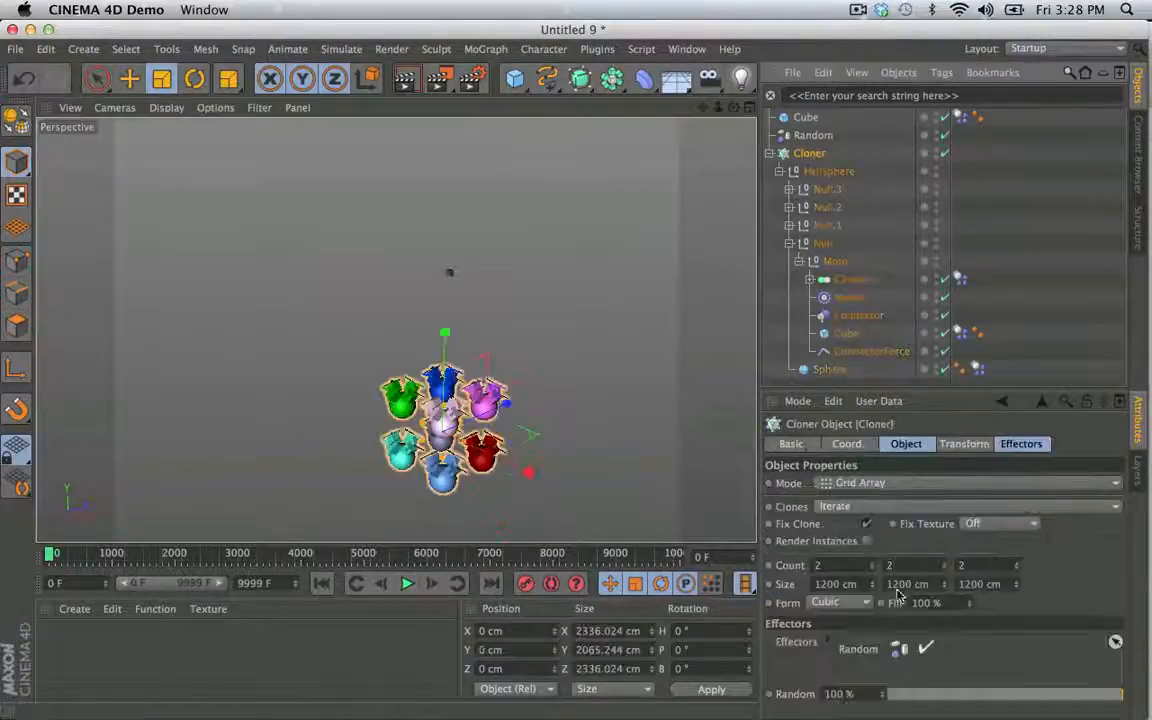
{"action": "double_click", "coordinate": [831, 565]}
{"action": "type", "text": "3"}
{"action": "key", "text": "Tab"}
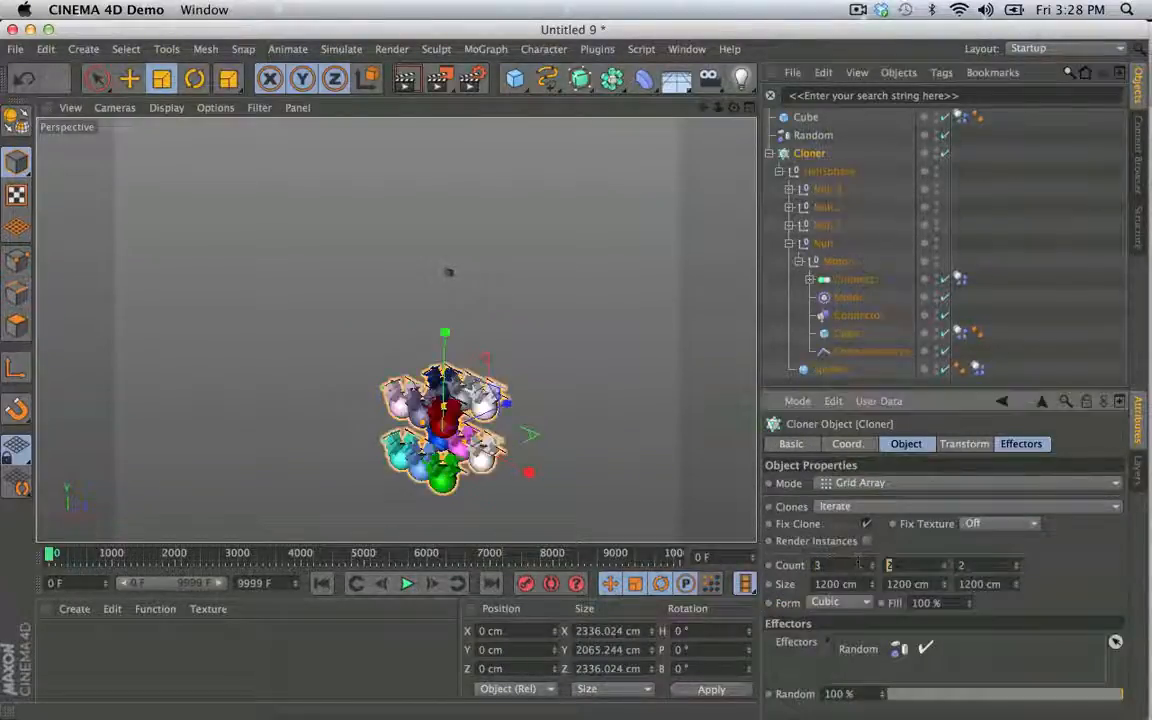
{"action": "key", "text": "Tab"}
{"action": "type", "text": "3"}
{"action": "key", "text": "Return"}
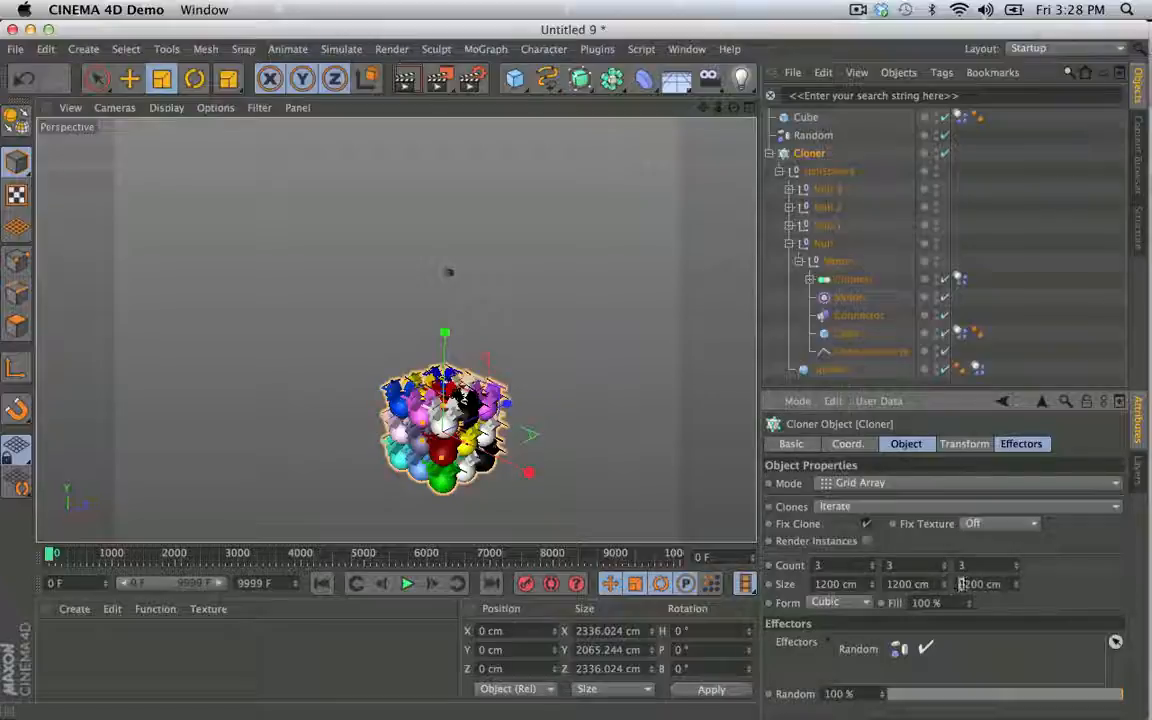
- Set the Cloner's grid size to 2200 cm on all three axes and play the simulation briefly
{"action": "left_click", "coordinate": [890, 585]}
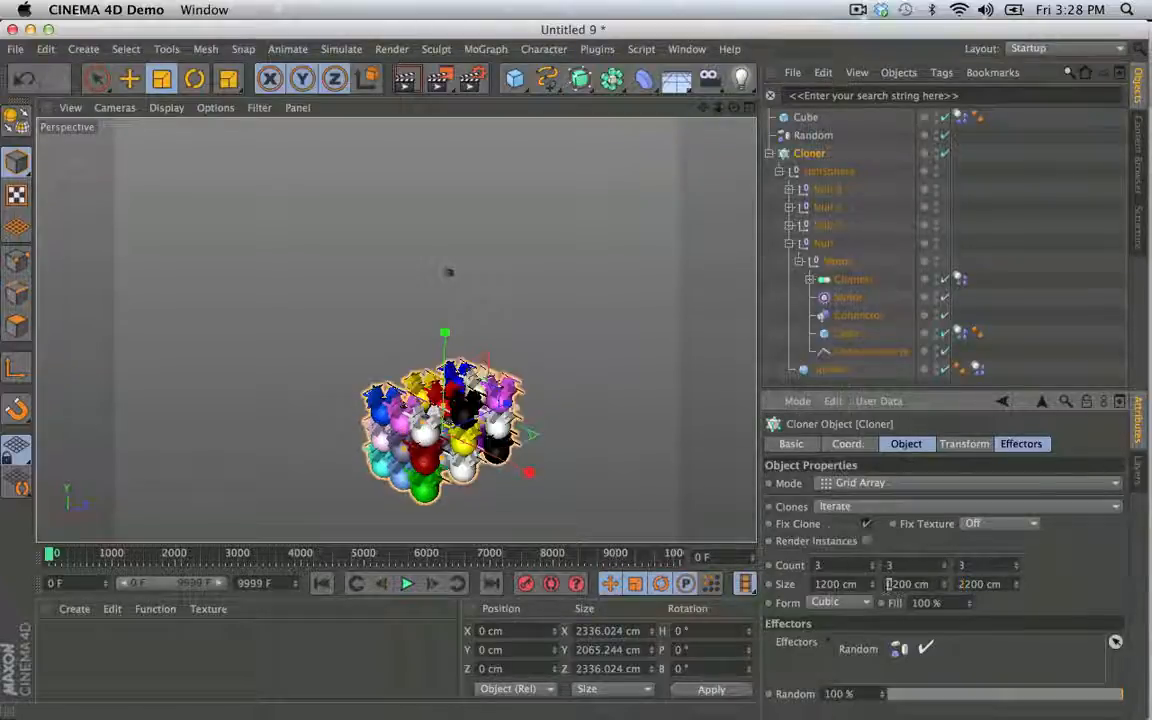
{"action": "left_click", "coordinate": [819, 584]}
{"action": "key", "text": "Return"}
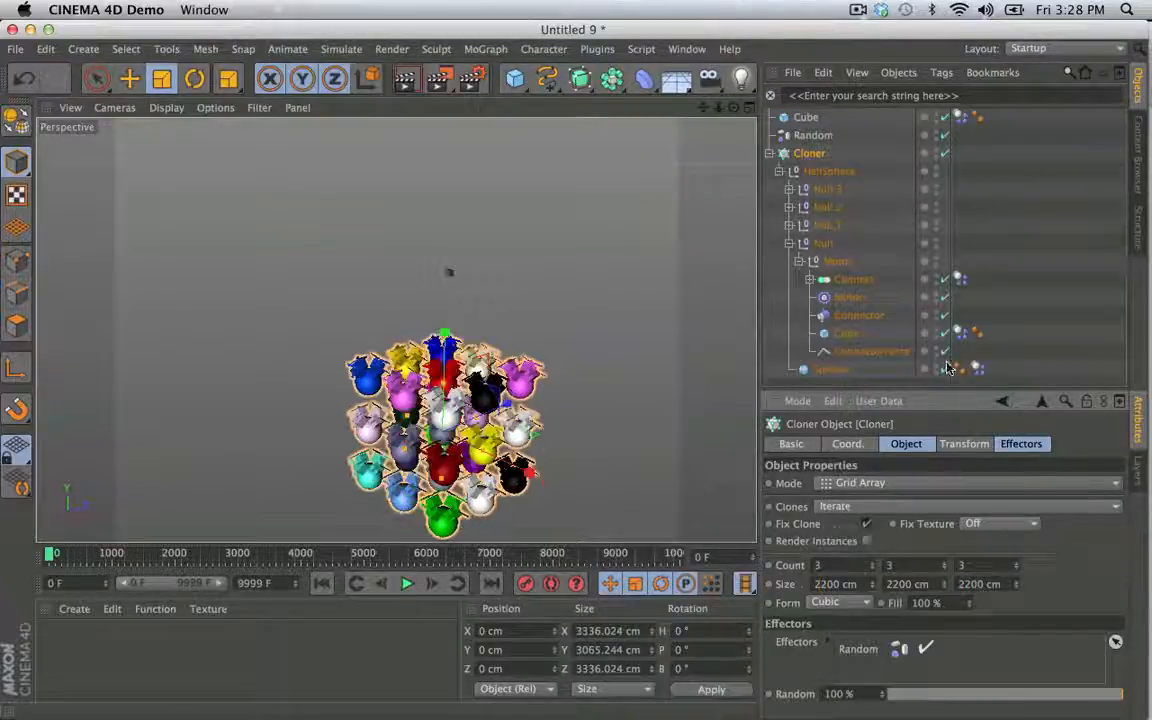
{"action": "left_click", "coordinate": [951, 379]}
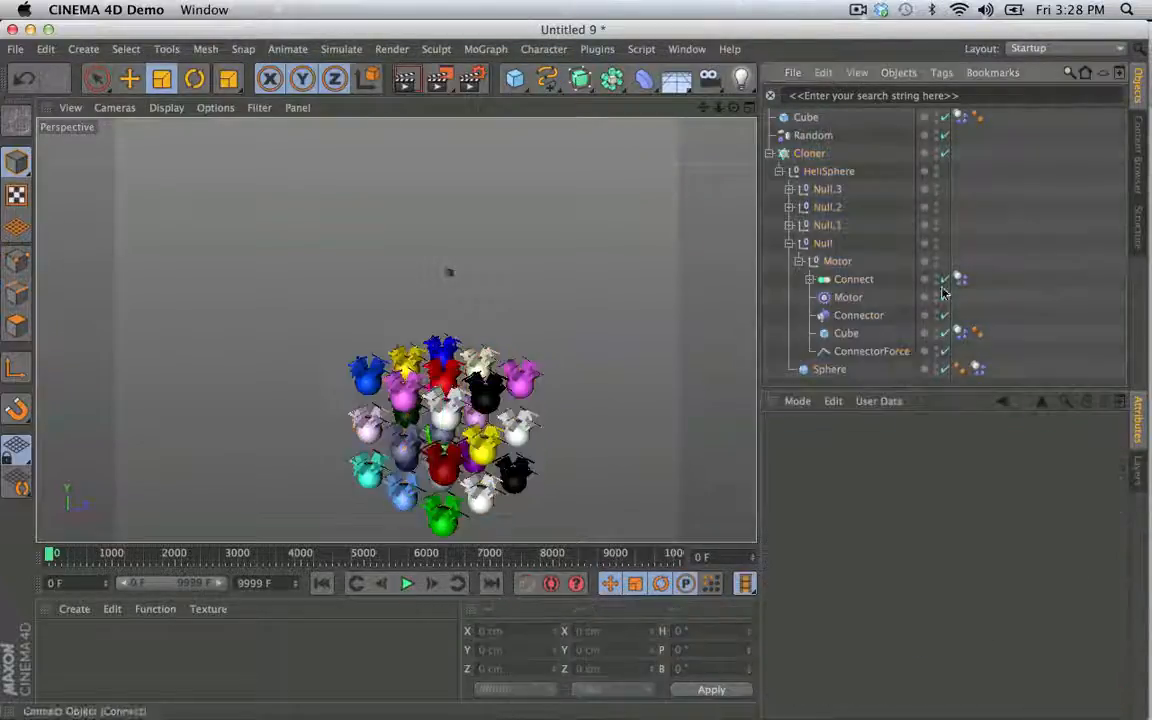
{"action": "left_click", "coordinate": [406, 584]}
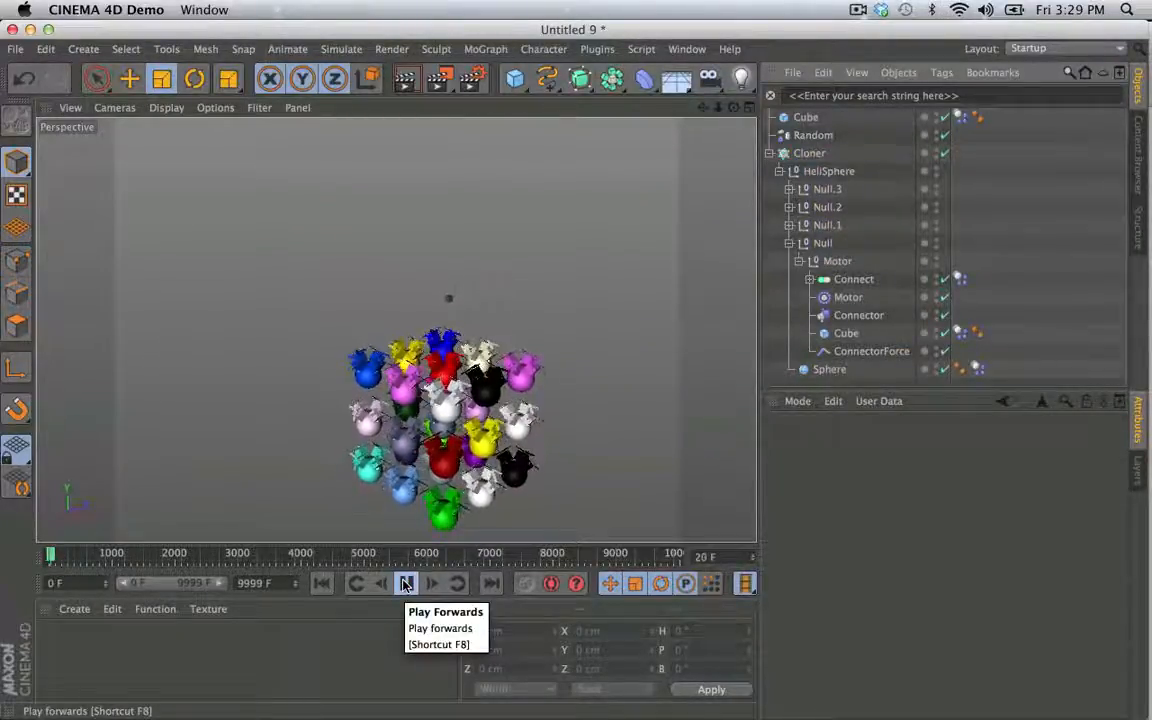
{"action": "left_click", "coordinate": [406, 584]}
- Show all four views, disable the Cloner and select the top-level Cube for moving
{"action": "middle_click", "coordinate": [560, 254]}
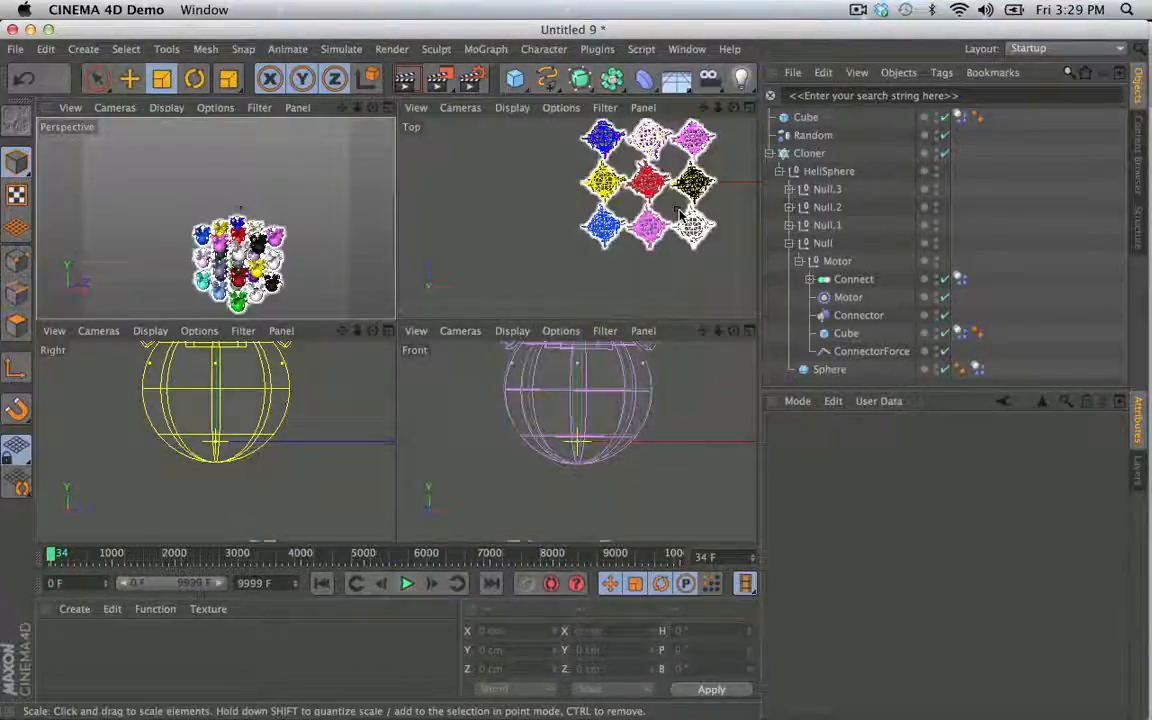
{"action": "left_click", "coordinate": [691, 232]}
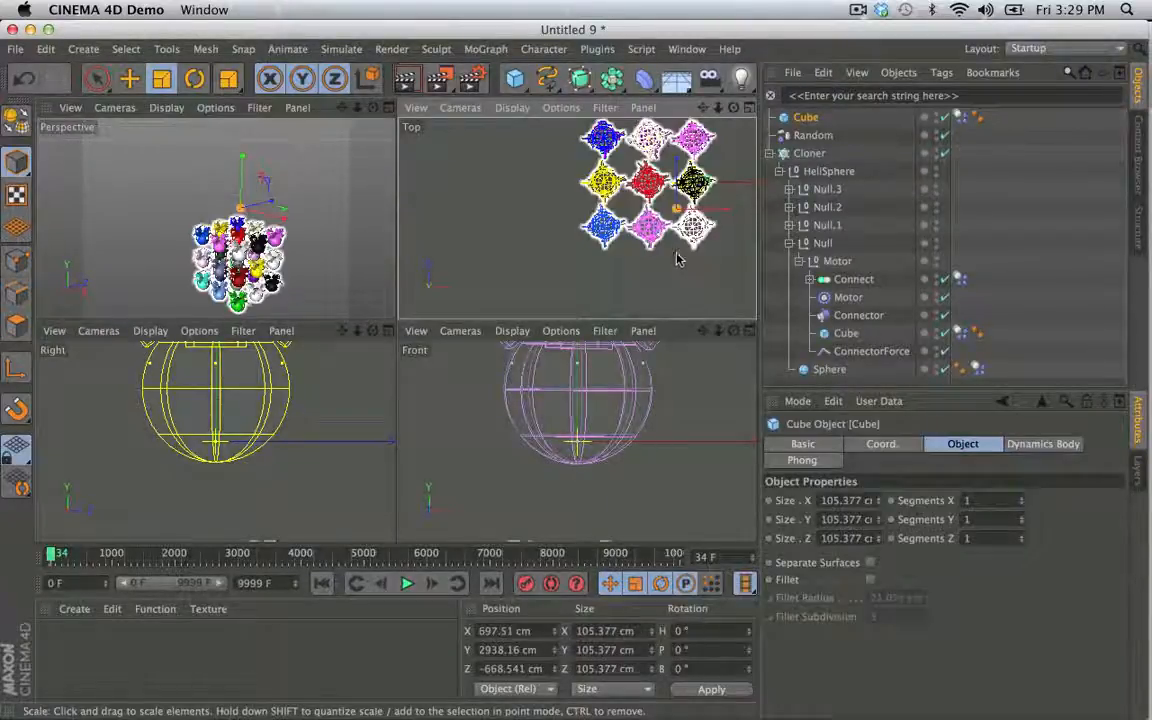
{"action": "key", "text": "e"}
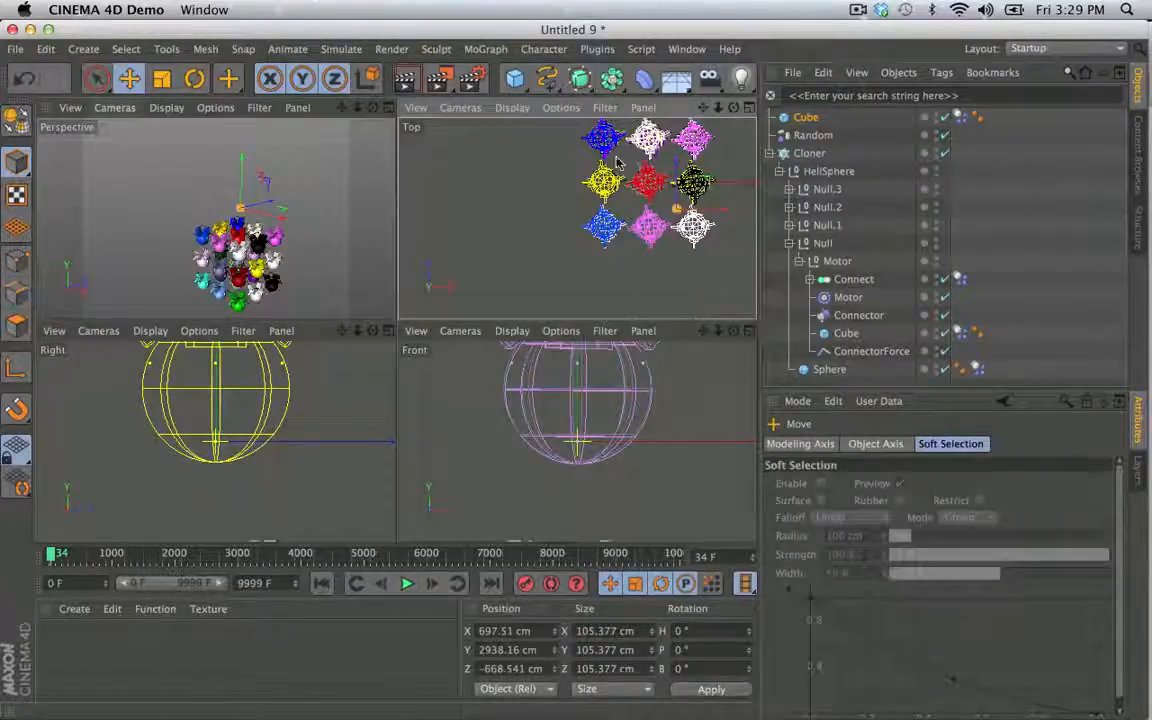
{"action": "left_click", "coordinate": [944, 152]}
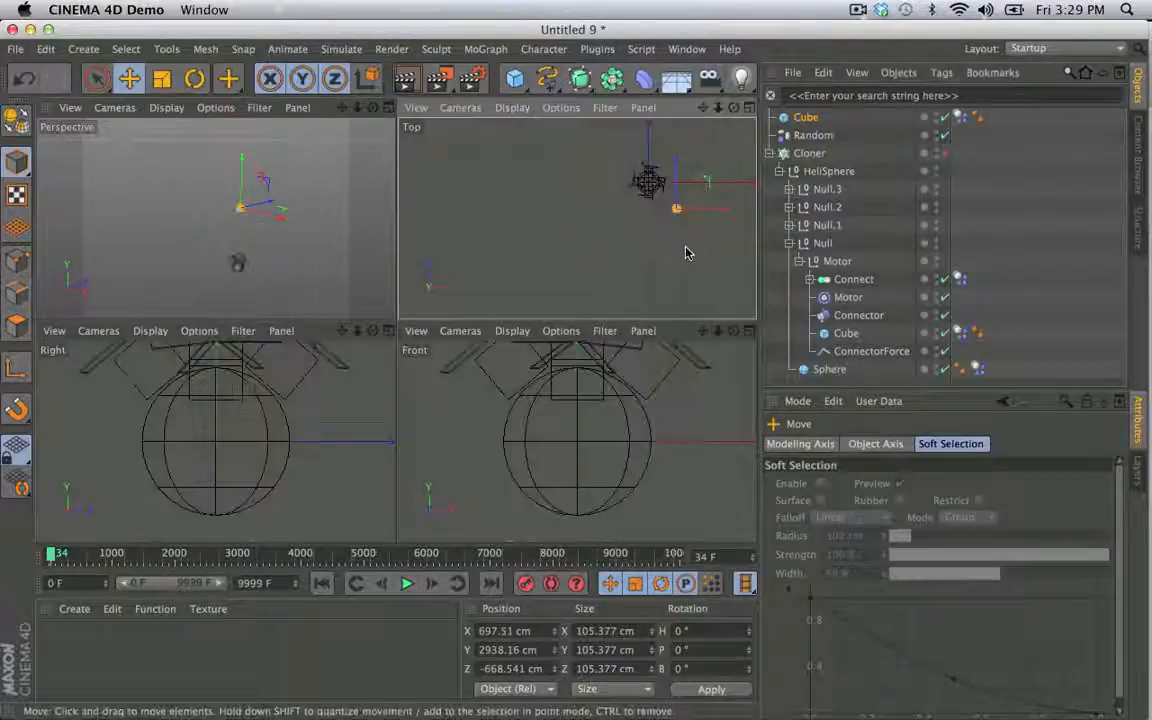
{"action": "left_click", "coordinate": [790, 118]}
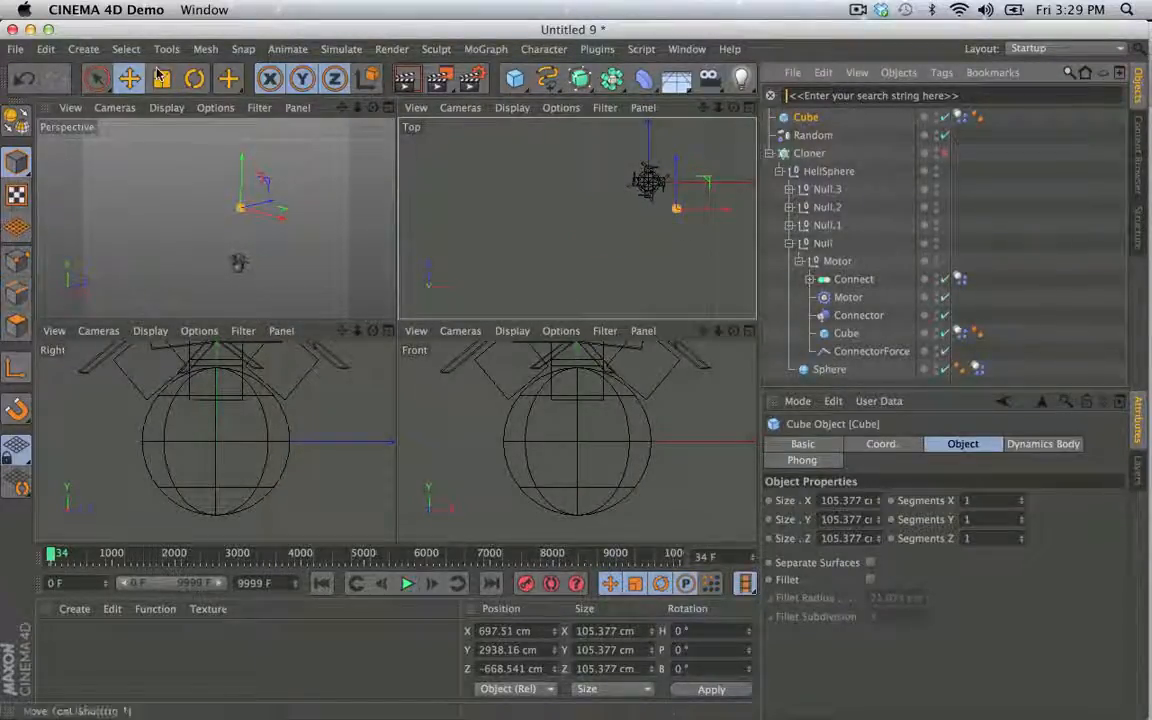
- Move the top-level Cube over the HeliSphere's centre in the Top view, at about X 61 cm and Z -42 cm
{"action": "left_click_drag", "start_coordinate": [677, 208], "coordinate": [663, 225]}
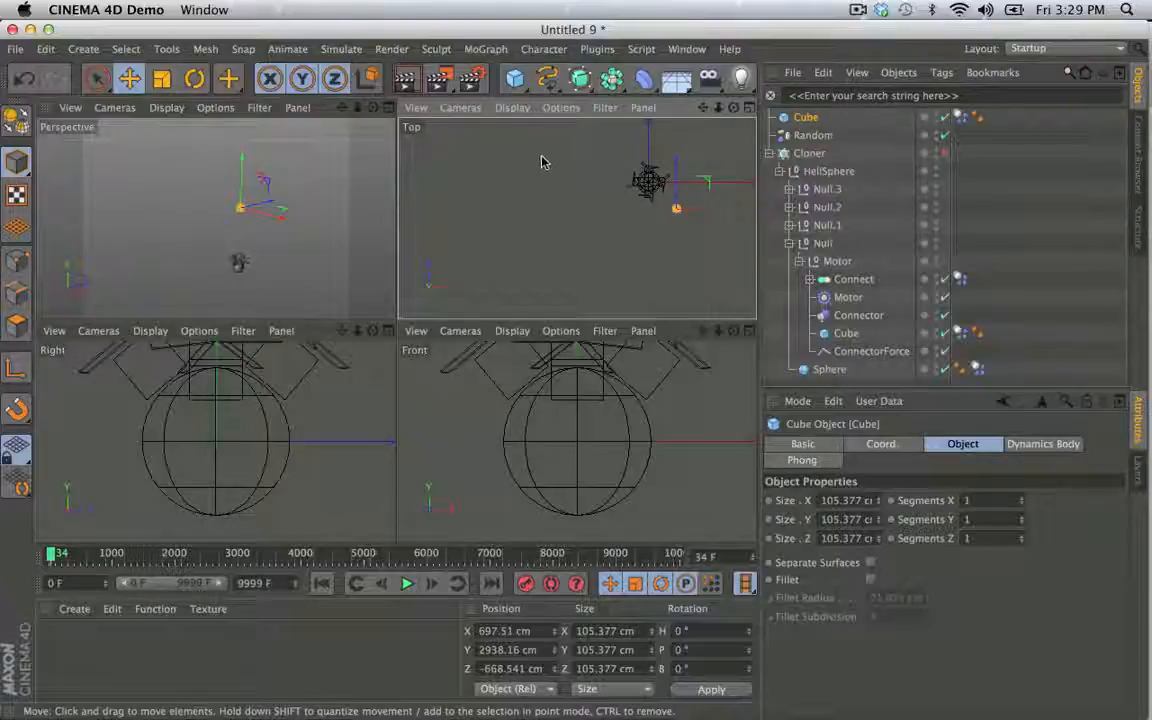
{"action": "middle_click", "coordinate": [479, 208]}
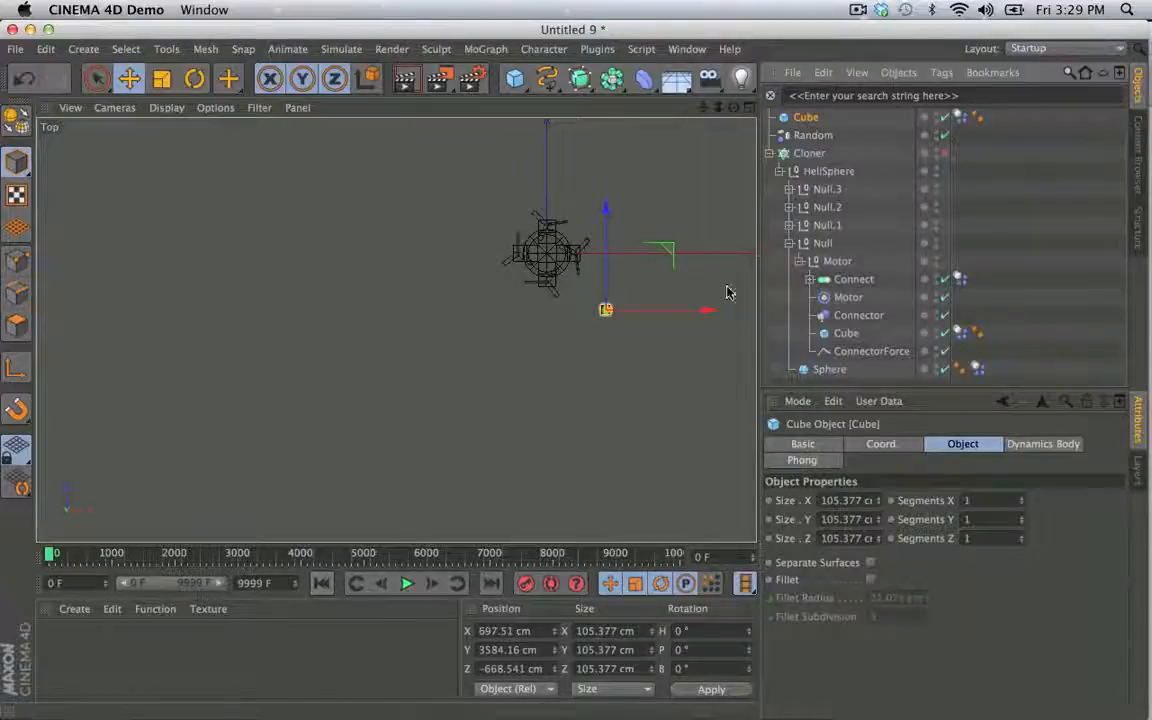
{"action": "left_click_drag", "start_coordinate": [727, 292], "coordinate": [540, 278]}
{"action": "middle_click", "coordinate": [323, 209]}
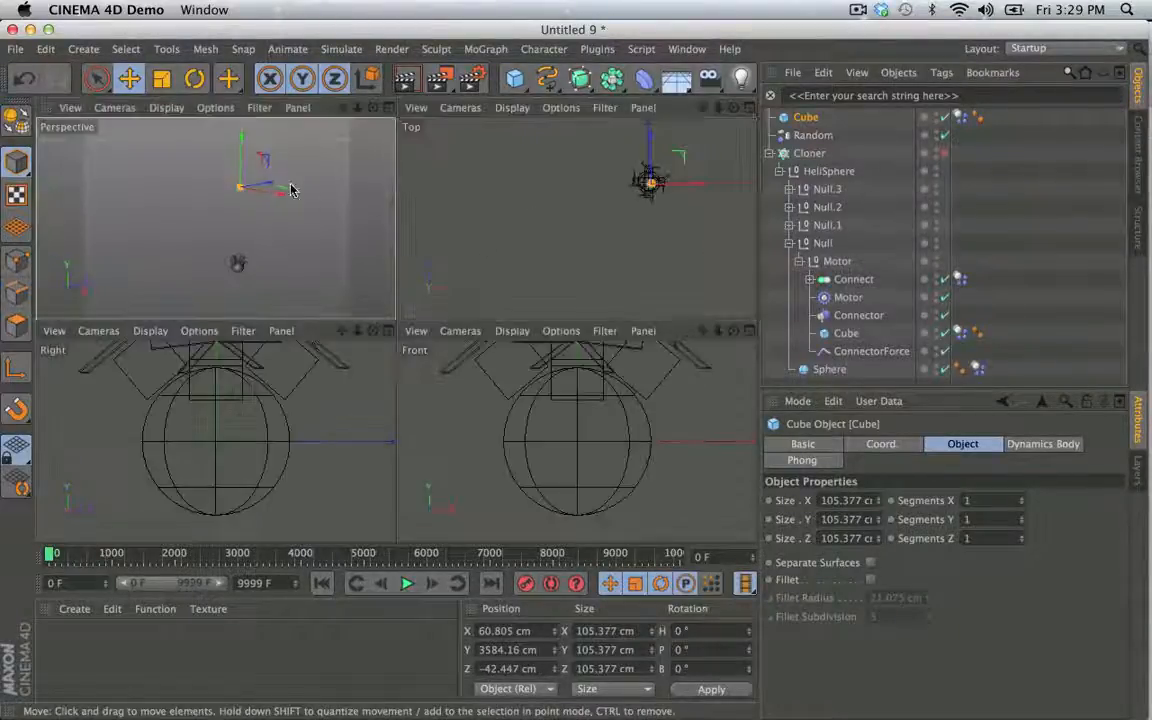
{"action": "middle_click", "coordinate": [291, 190]}
- Re-enable the Cloner and play the simulation to about frame 100 with nothing selected
{"action": "left_click", "coordinate": [944, 153]}
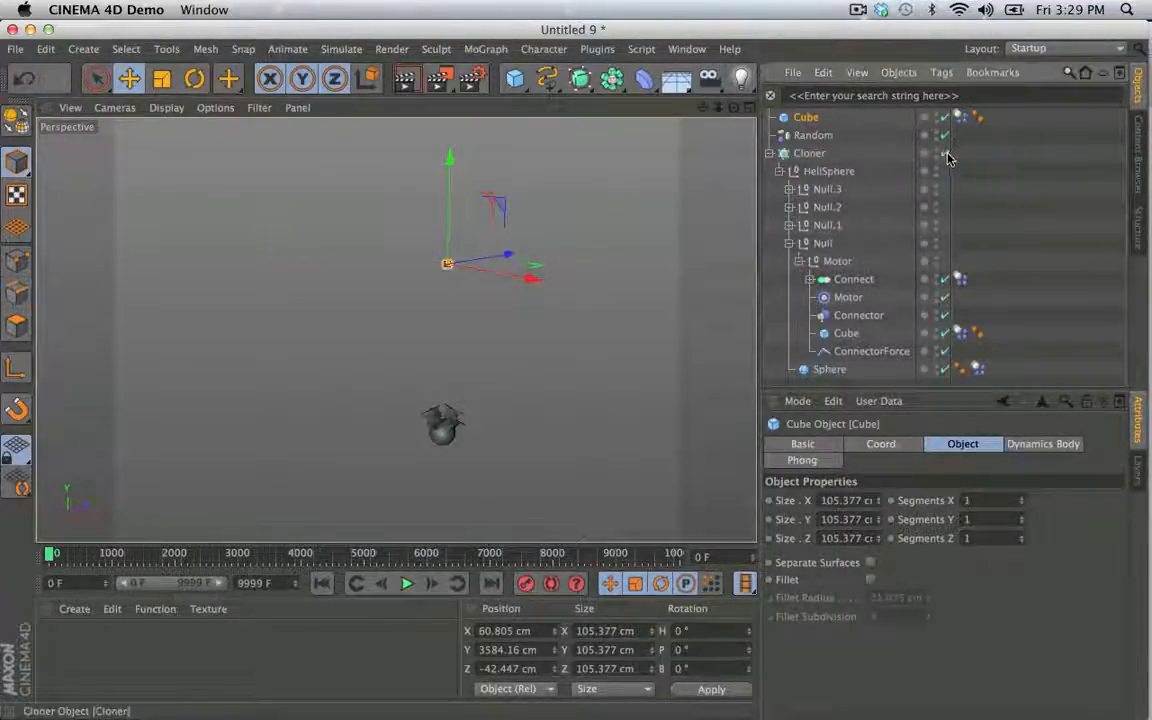
{"action": "left_click", "coordinate": [409, 584]}
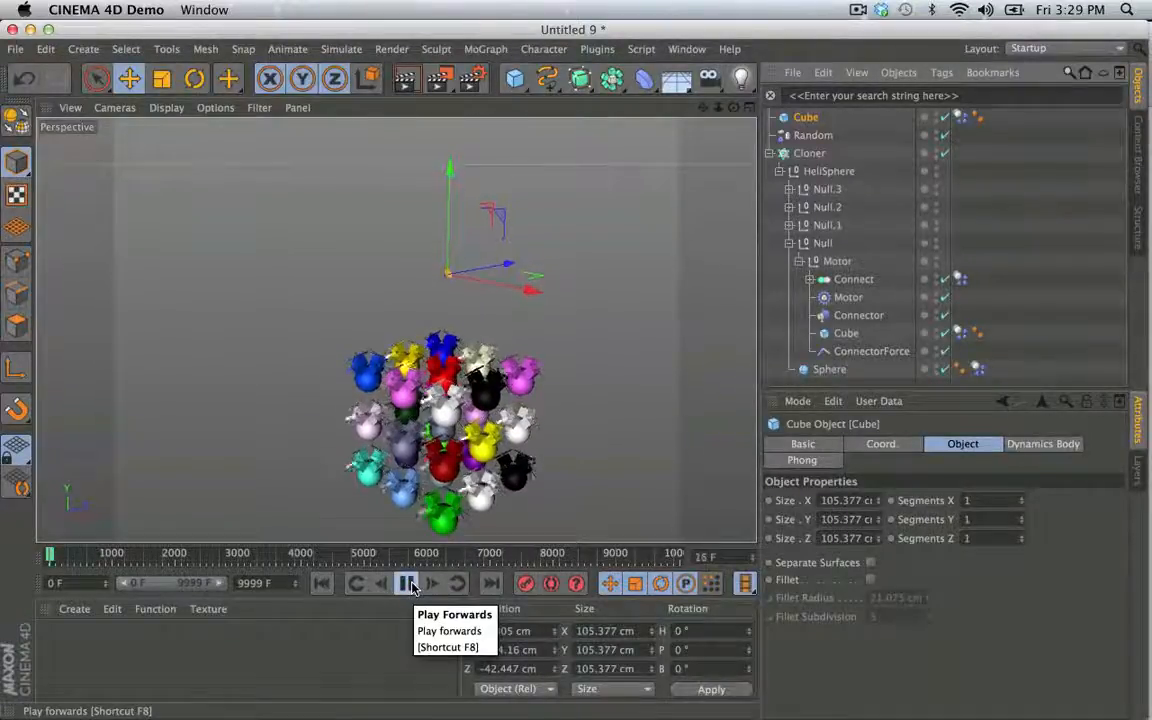
{"action": "left_click", "coordinate": [1079, 203]}
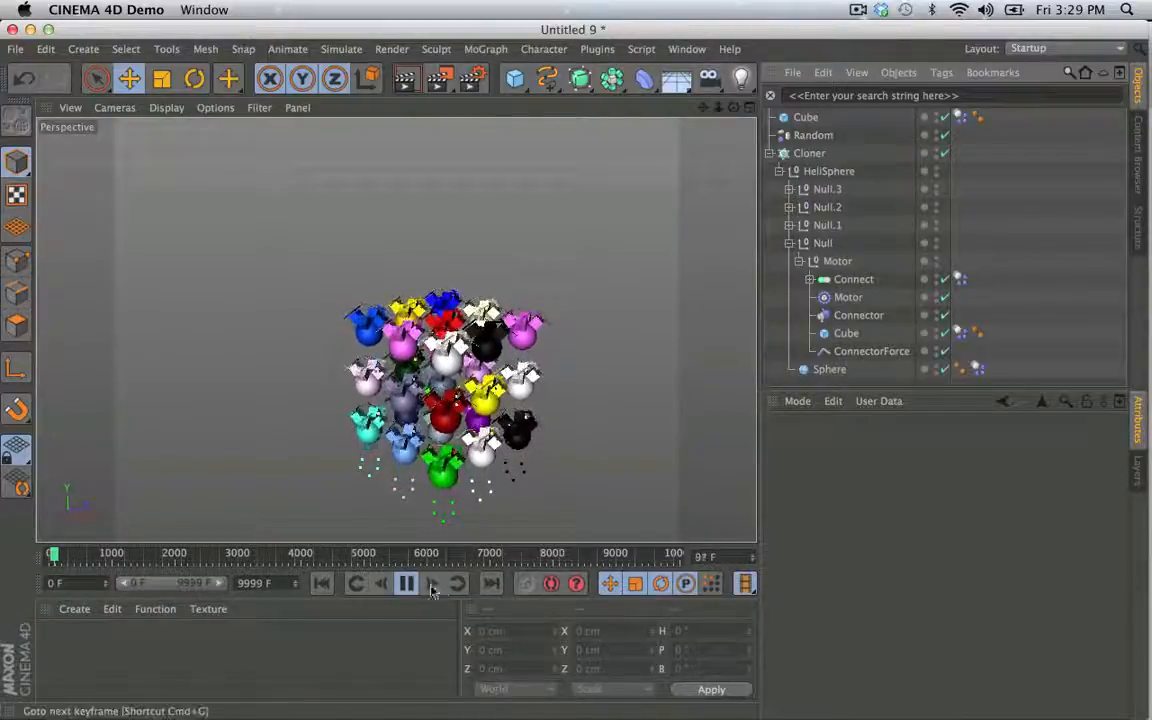
{"action": "left_click", "coordinate": [405, 583]}
- Examine the clones' flight up close by resuming and pausing the simulation, and rewind it to the start
{"action": "scroll", "coordinate": [640, 345], "scroll_direction": "up", "scroll_amount": 8}
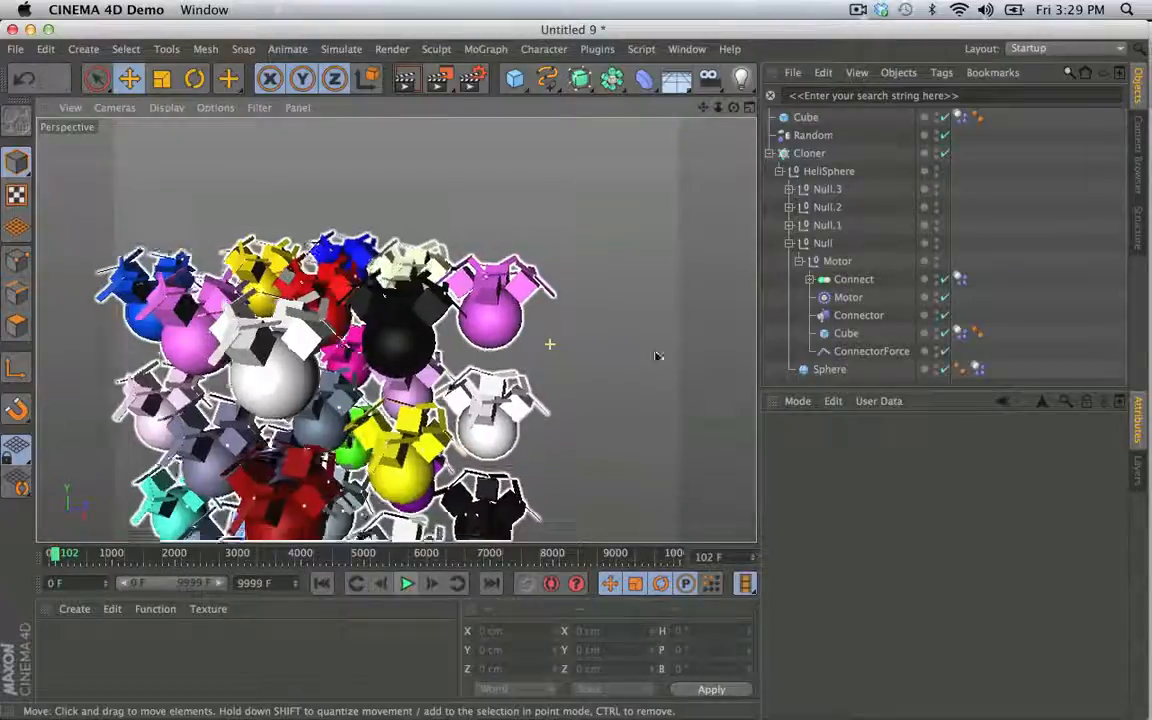
{"action": "right_click_drag", "start_coordinate": [658, 356], "coordinate": [569, 342], "text": "alt"}
{"action": "left_click_drag", "start_coordinate": [569, 342], "coordinate": [612, 392], "text": "alt"}
{"action": "left_click", "coordinate": [408, 585]}
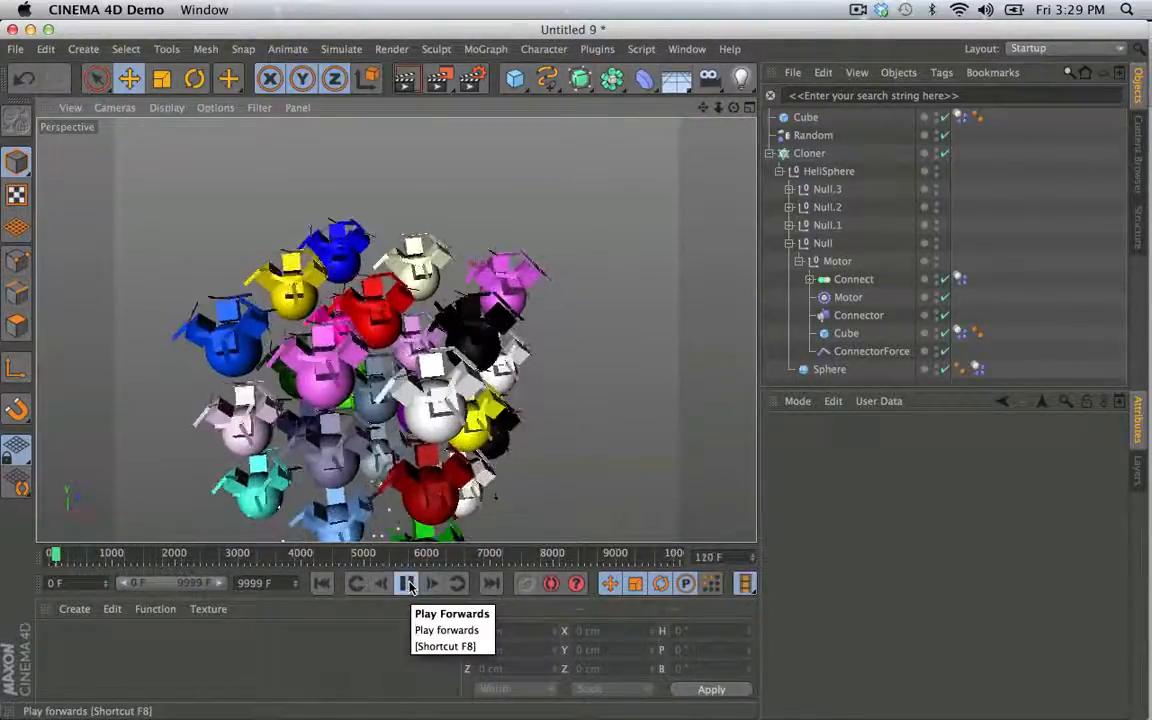
{"action": "left_click", "coordinate": [408, 585]}
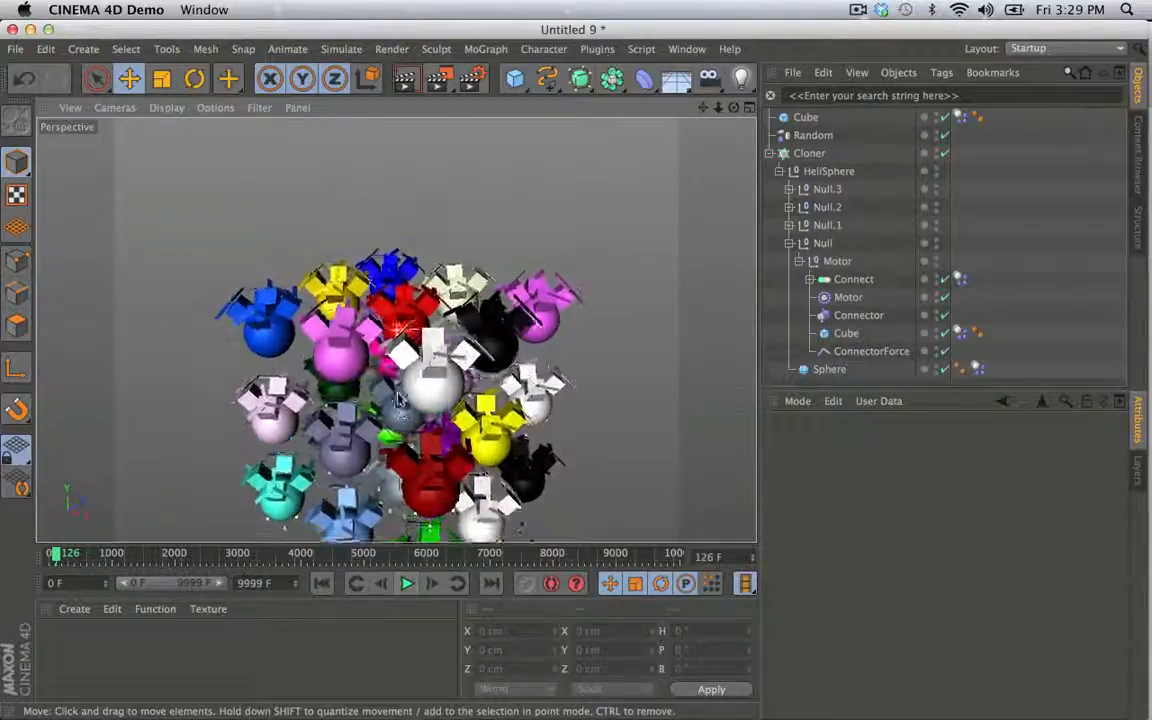
{"action": "left_click", "coordinate": [406, 585]}
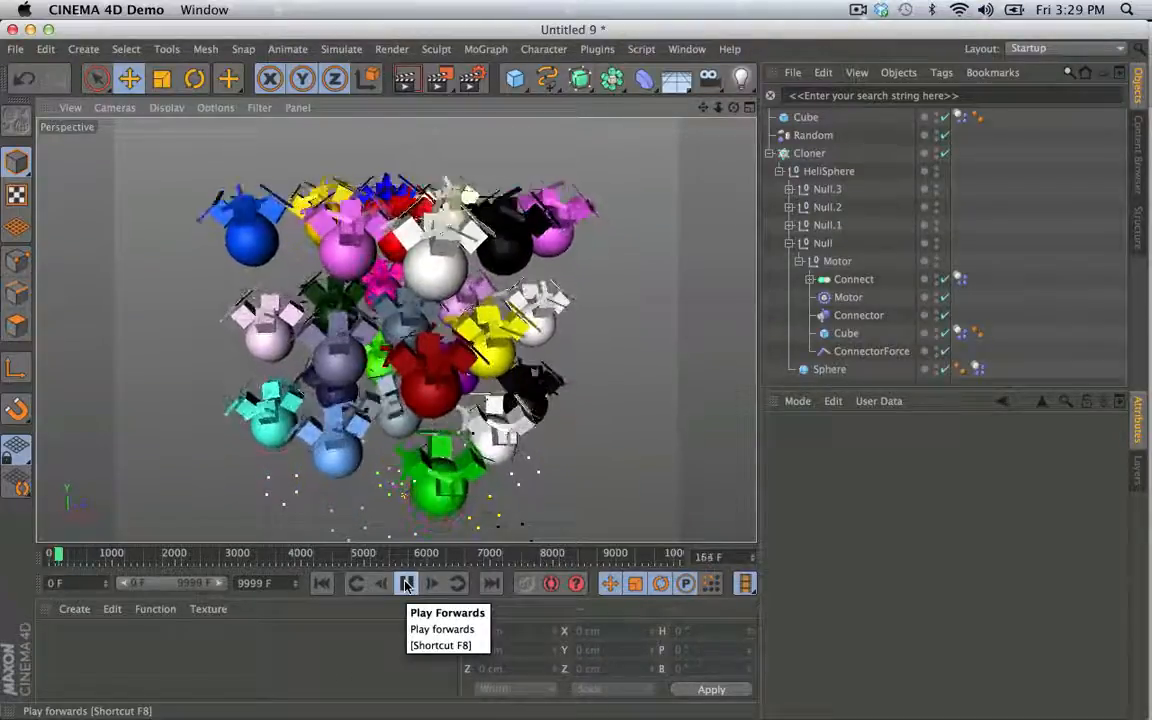
{"action": "left_click", "coordinate": [406, 586]}
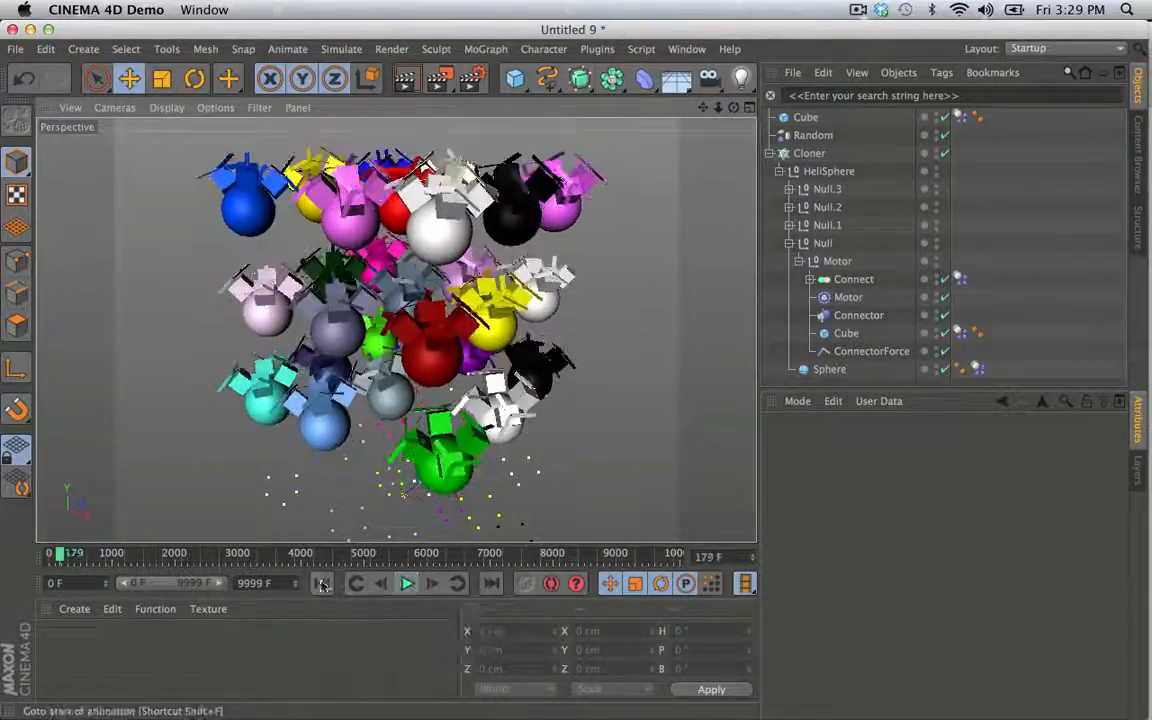
{"action": "left_click", "coordinate": [323, 585]}
- Scale the top-level Cube up to about 157 cm, play the simulation and rewind it
{"action": "left_click", "coordinate": [806, 117]}
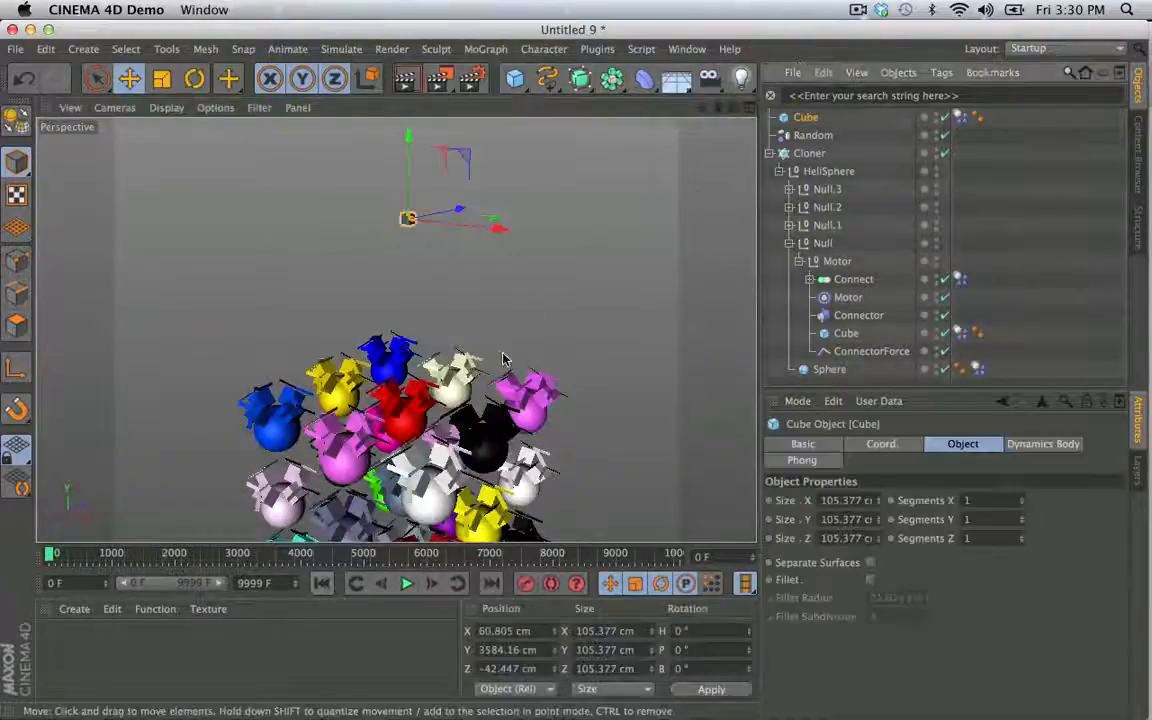
{"action": "key", "text": "t"}
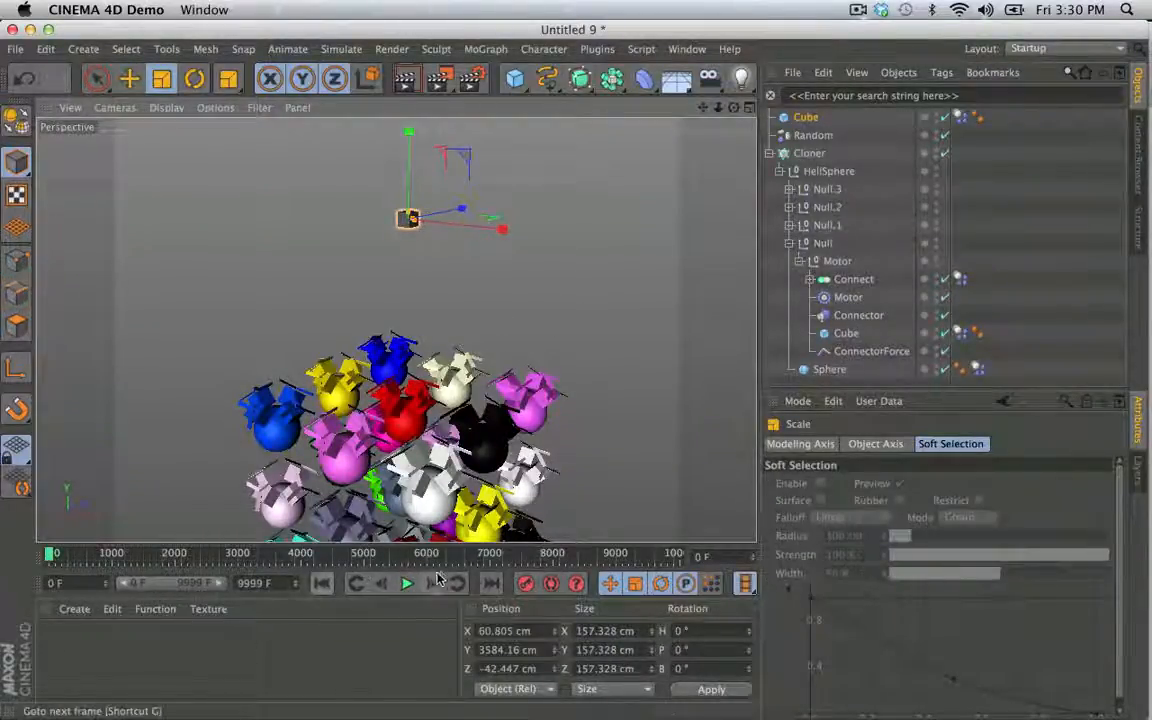
{"action": "left_click", "coordinate": [993, 249]}
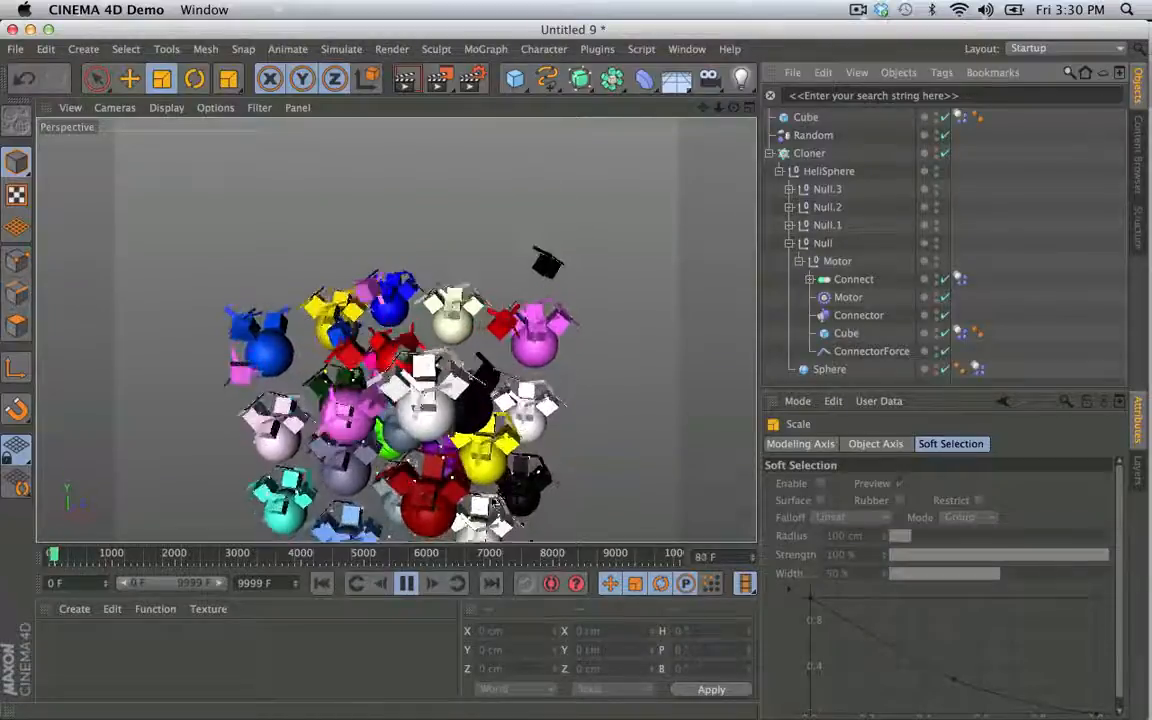
{"action": "left_click", "coordinate": [409, 585]}
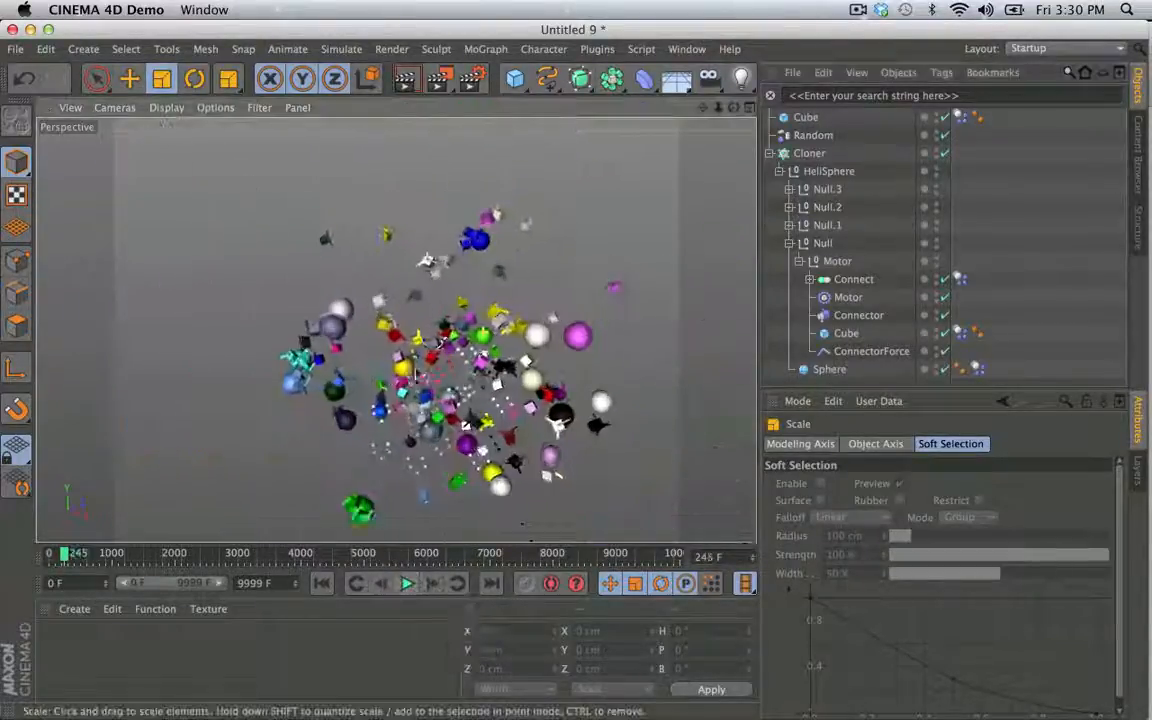
{"action": "left_click", "coordinate": [408, 584]}
{"action": "left_click", "coordinate": [408, 584]}
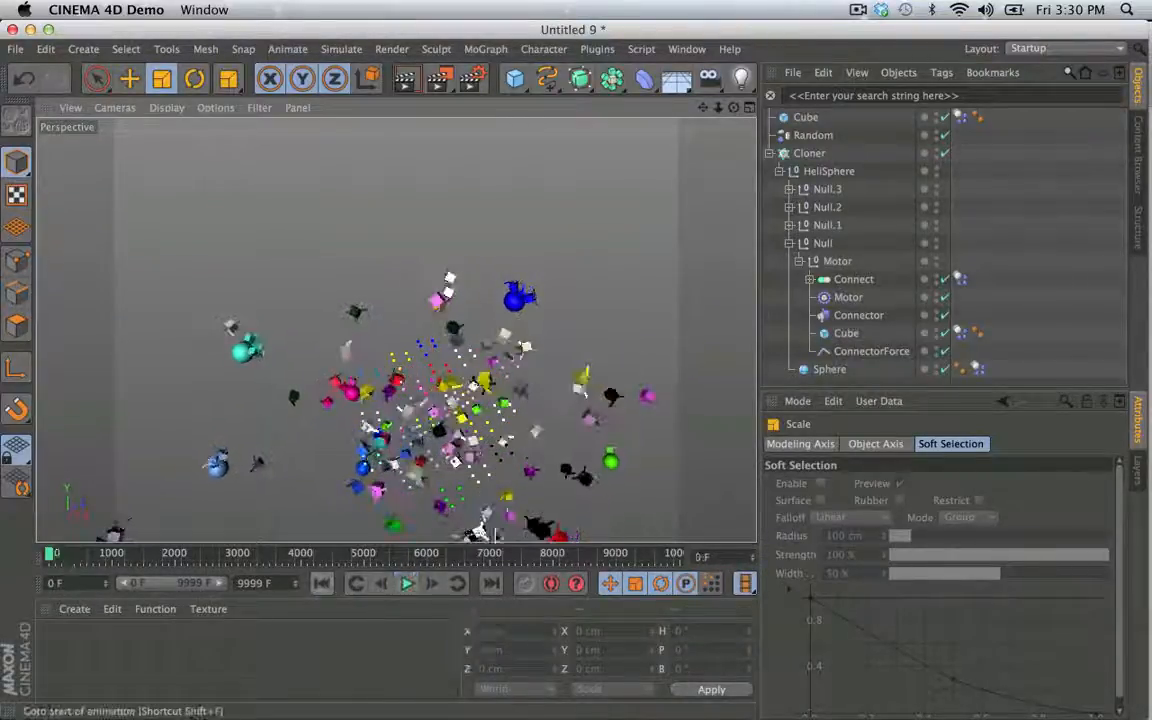
{"action": "left_click", "coordinate": [321, 583]}
- Search the objects for "moto" and set the Torque of all four Motor objects to 1500
{"action": "left_click", "coordinate": [970, 94]}
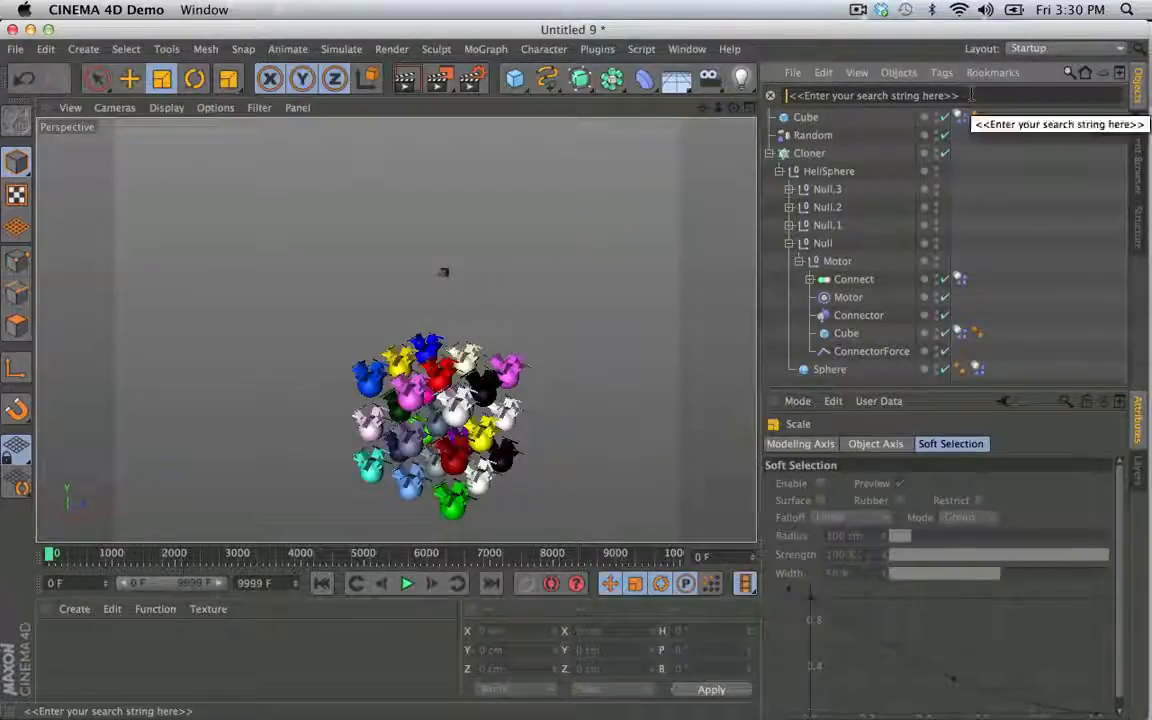
{"action": "type", "text": "moto"}
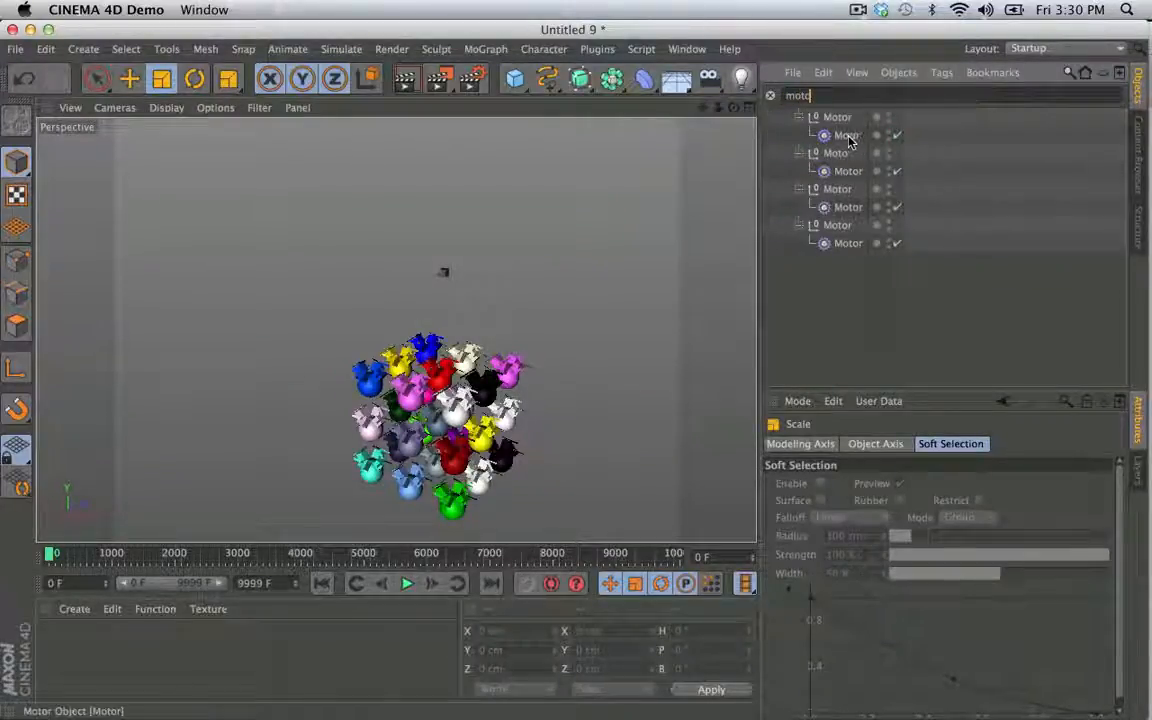
{"action": "left_click", "coordinate": [848, 135]}
{"action": "left_click", "coordinate": [848, 171], "text": "shift"}
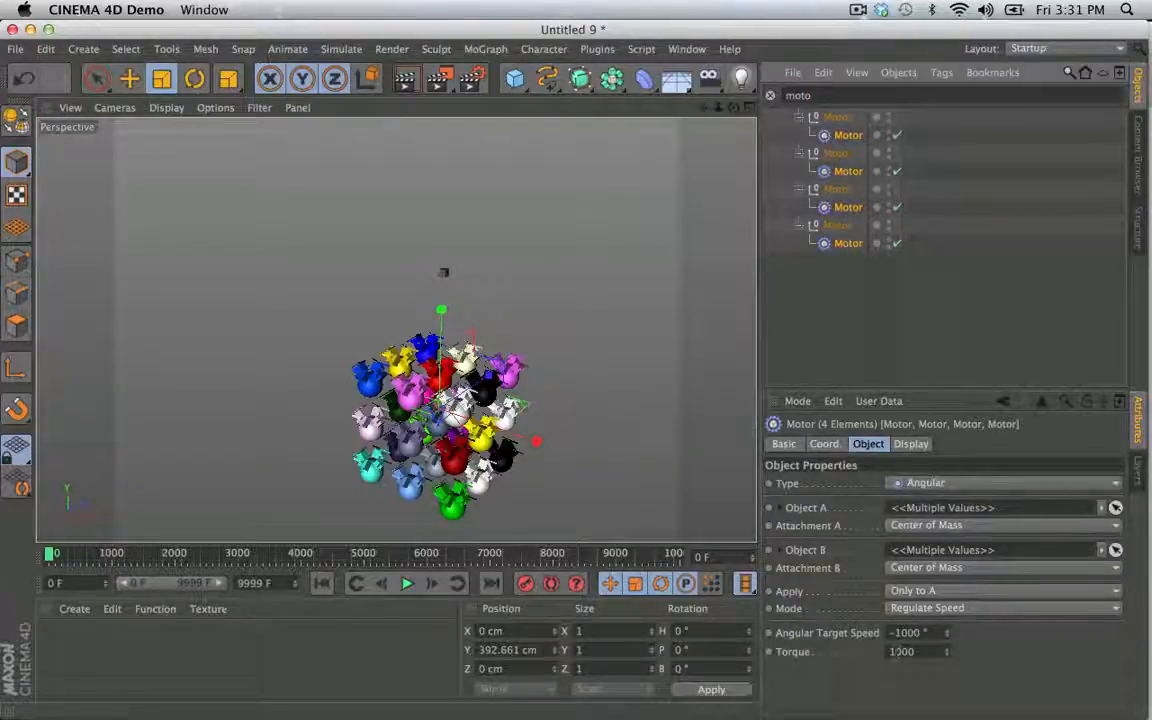
{"action": "left_click", "coordinate": [898, 651]}
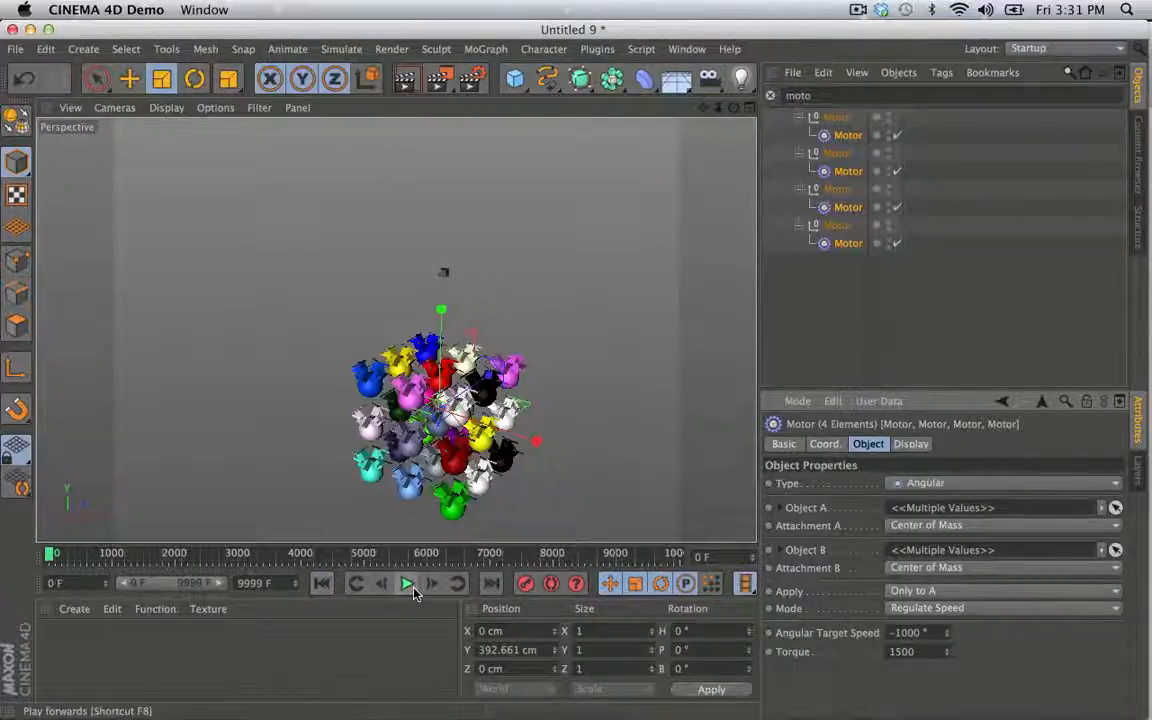
- Clear the object search and run the simulation to about frame 467 before rewinding it
{"action": "left_click", "coordinate": [828, 314]}
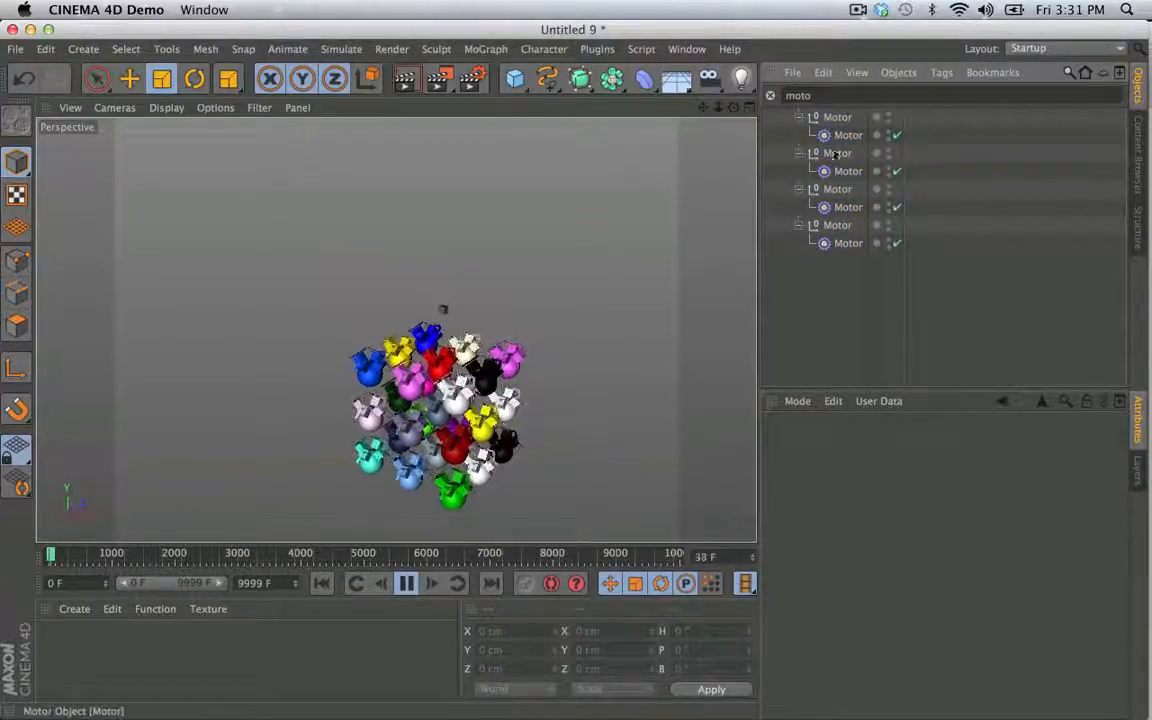
{"action": "left_click", "coordinate": [771, 97]}
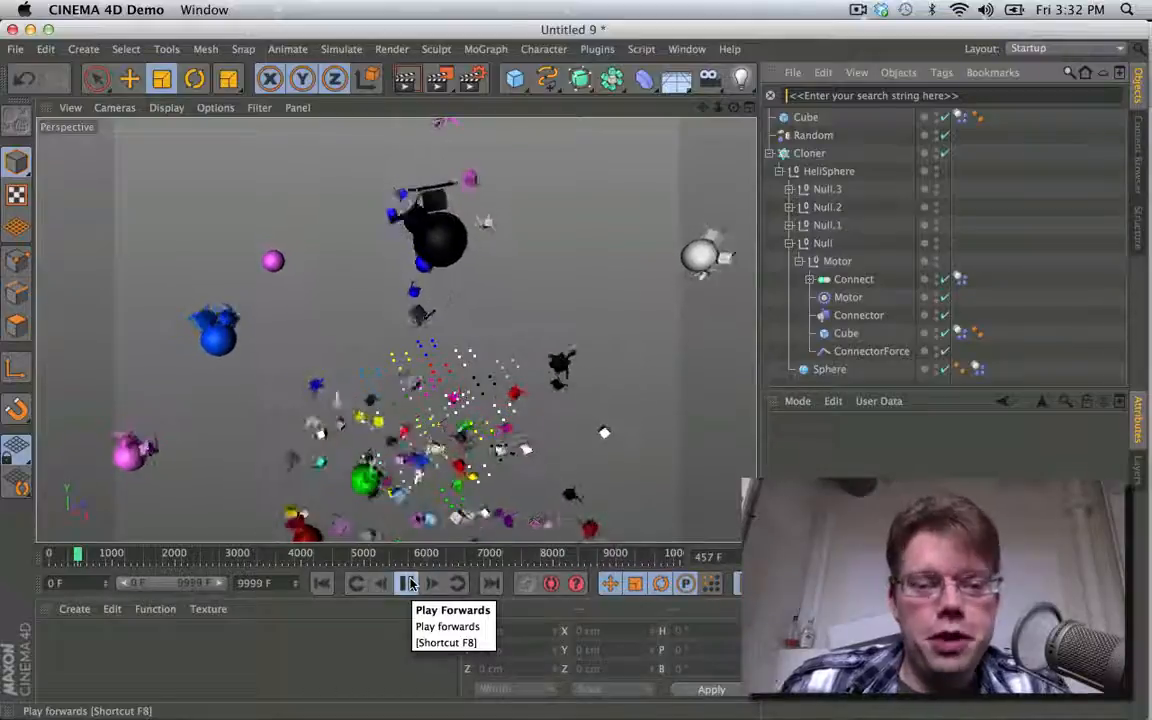
{"action": "left_click", "coordinate": [408, 583]}
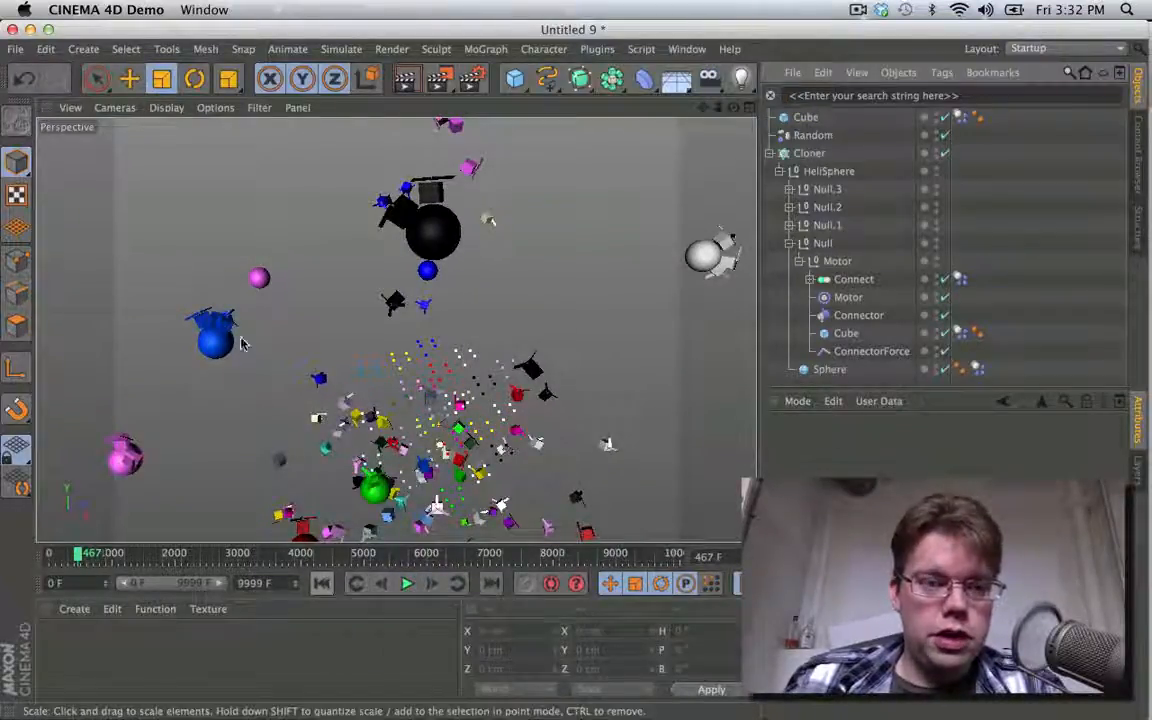
{"action": "left_click", "coordinate": [323, 584]}
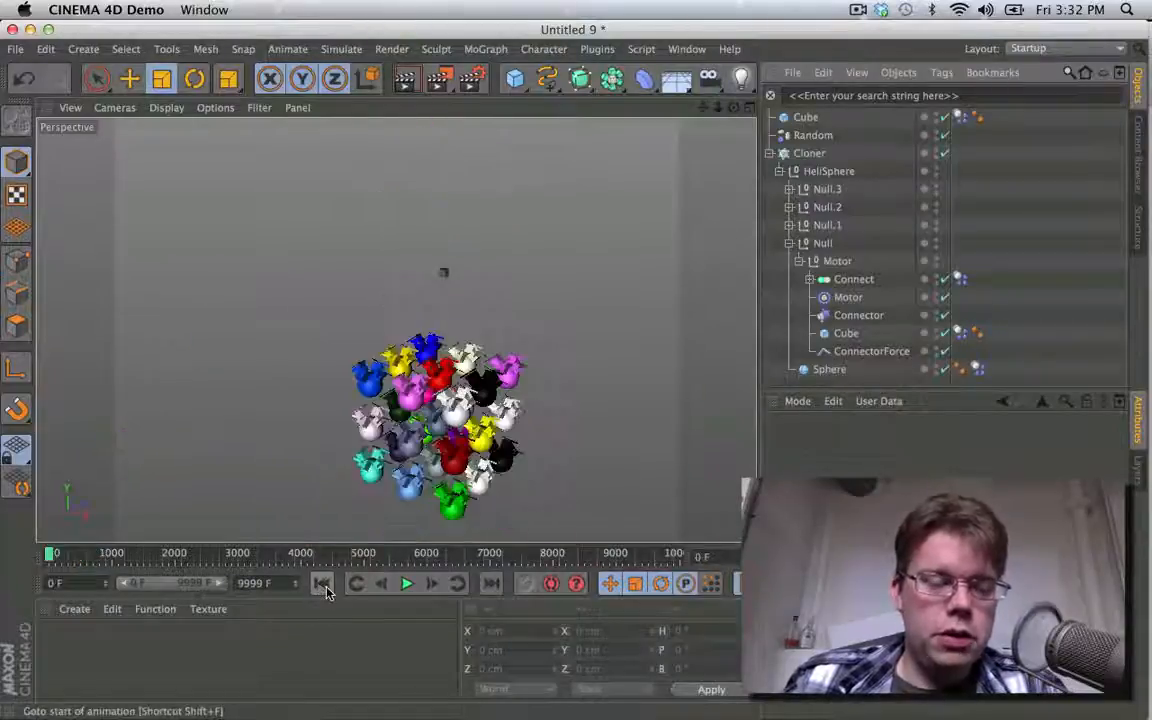